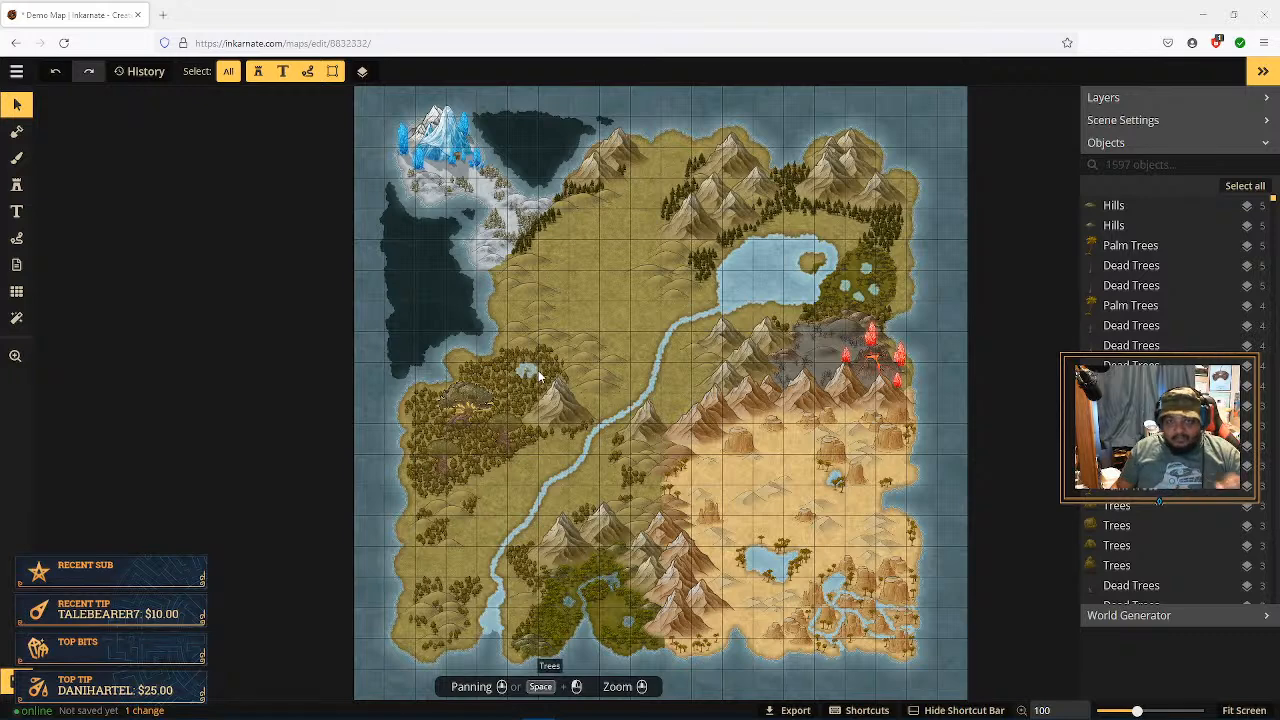
# Step: Examine the world map's terrain and the river's course from the northern lake down to the southern coast
pyautogui.scroll(-2, 653, 372)
pyautogui.scroll(3, 653, 372)
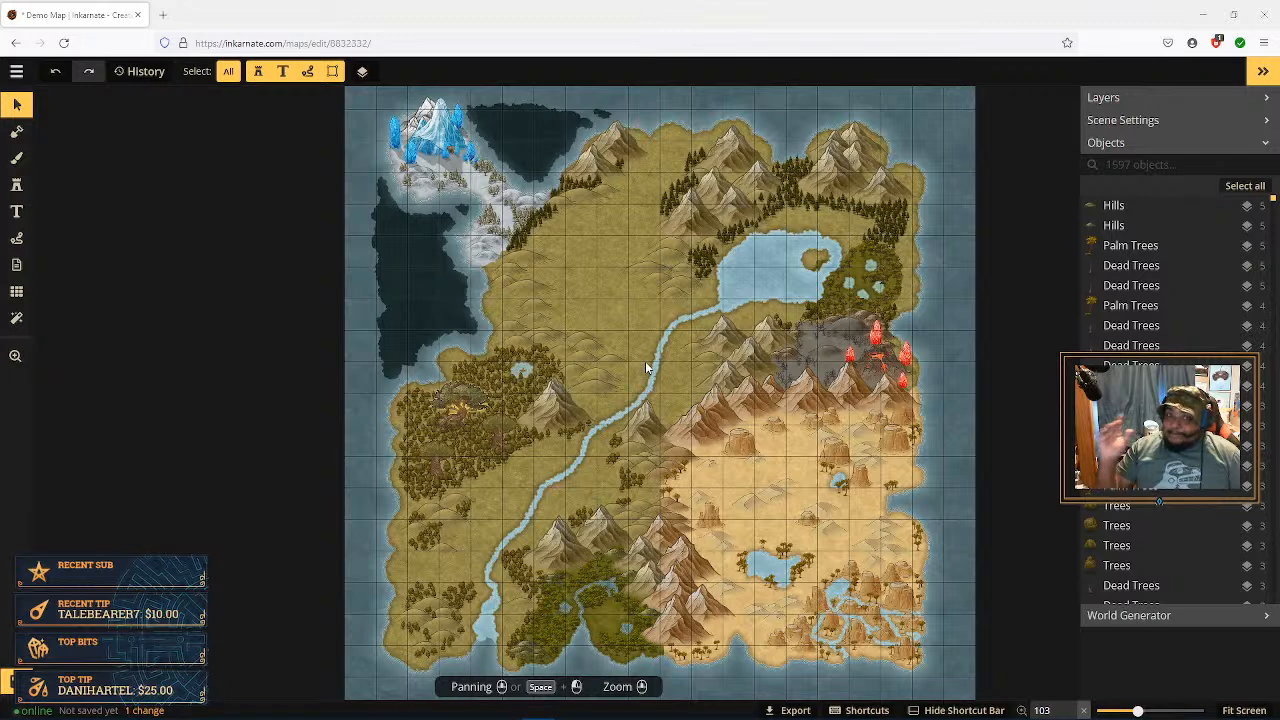
pyautogui.scroll(3, 648, 345)
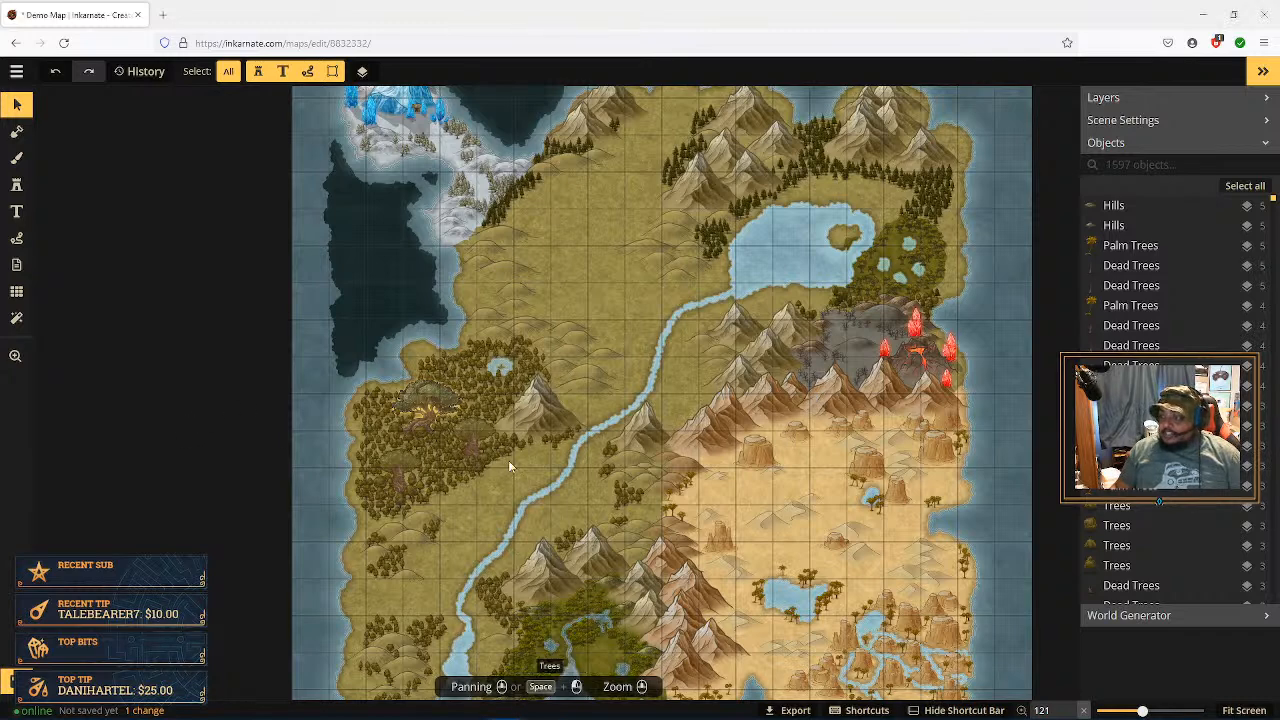
pyautogui.press('space')
pyautogui.moveTo(442, 468); pyautogui.dragTo(408, 382)
pyautogui.scroll(5, 558, 451)
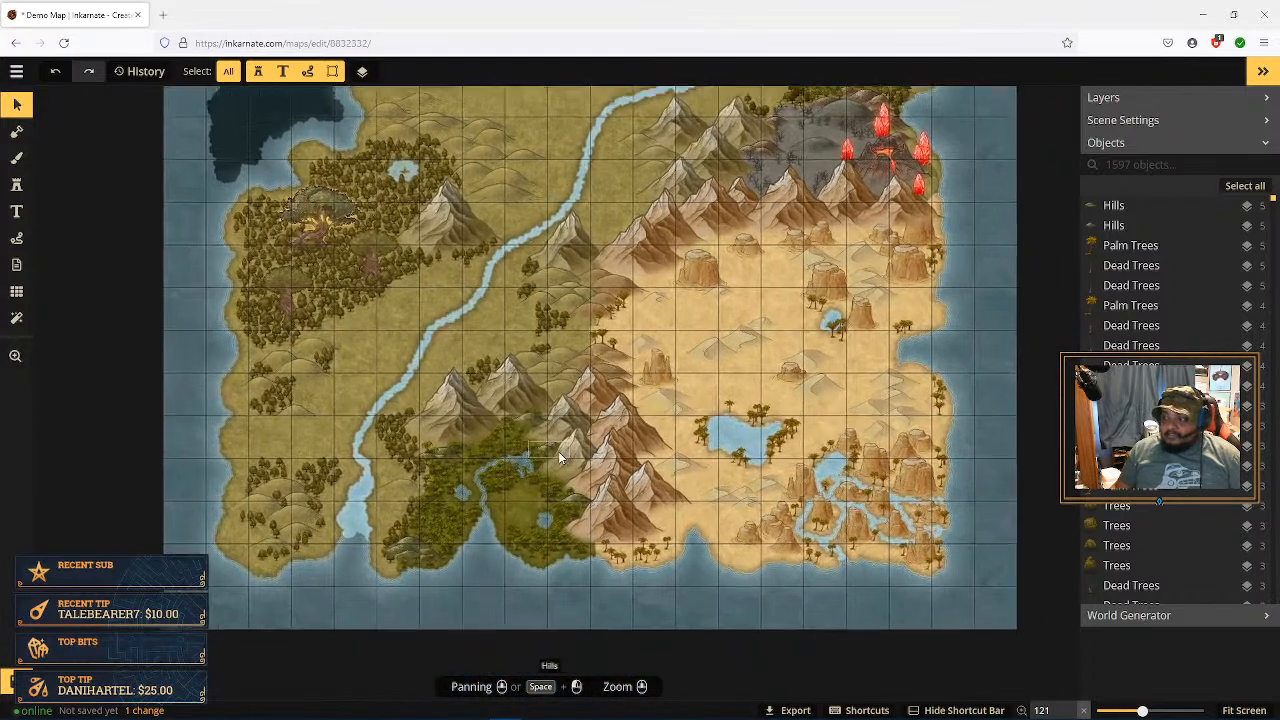
pyautogui.scroll(2, 559, 451)
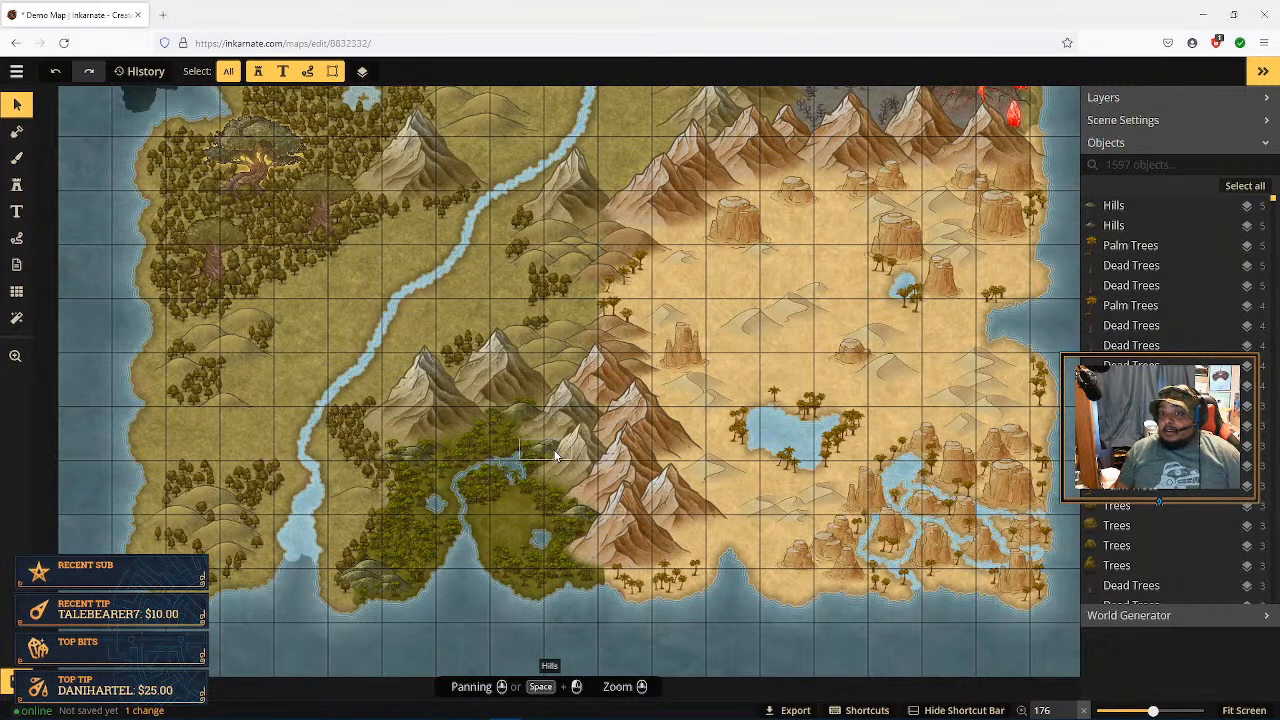
pyautogui.moveTo(838, 422); pyautogui.dragTo(726, 521)
pyautogui.moveTo(639, 323); pyautogui.dragTo(836, 527)
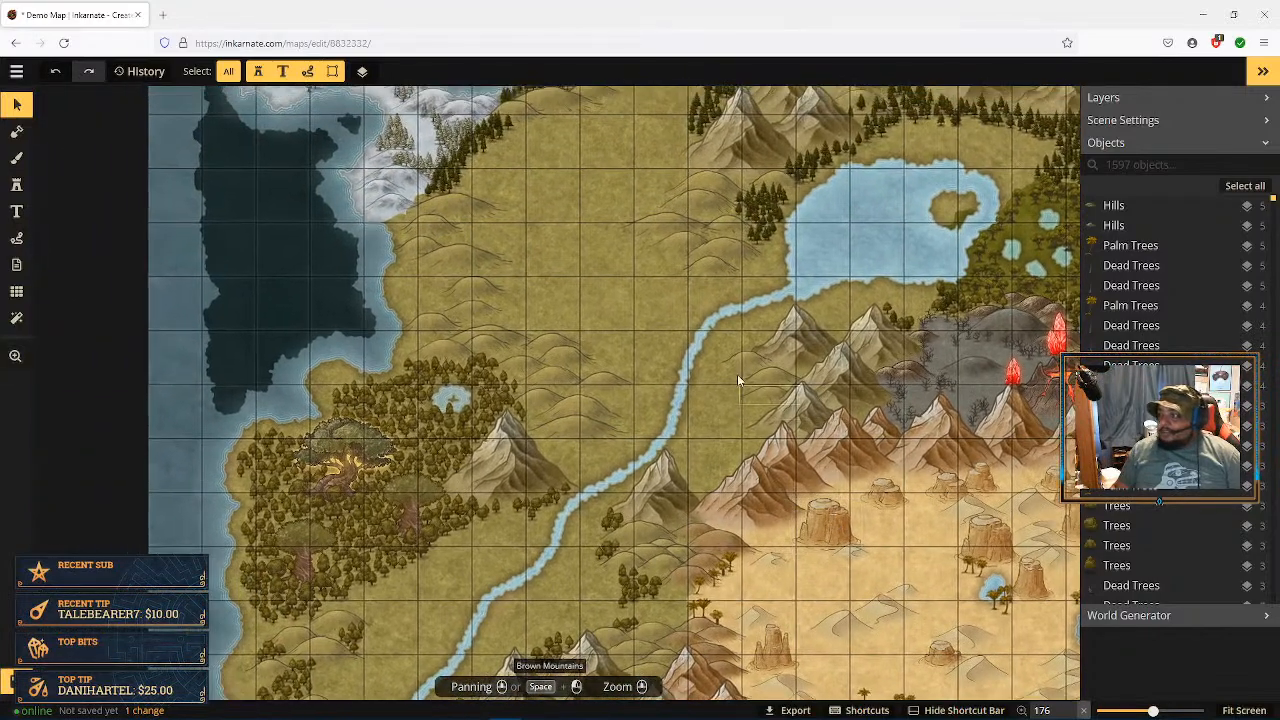
pyautogui.click(853, 517)
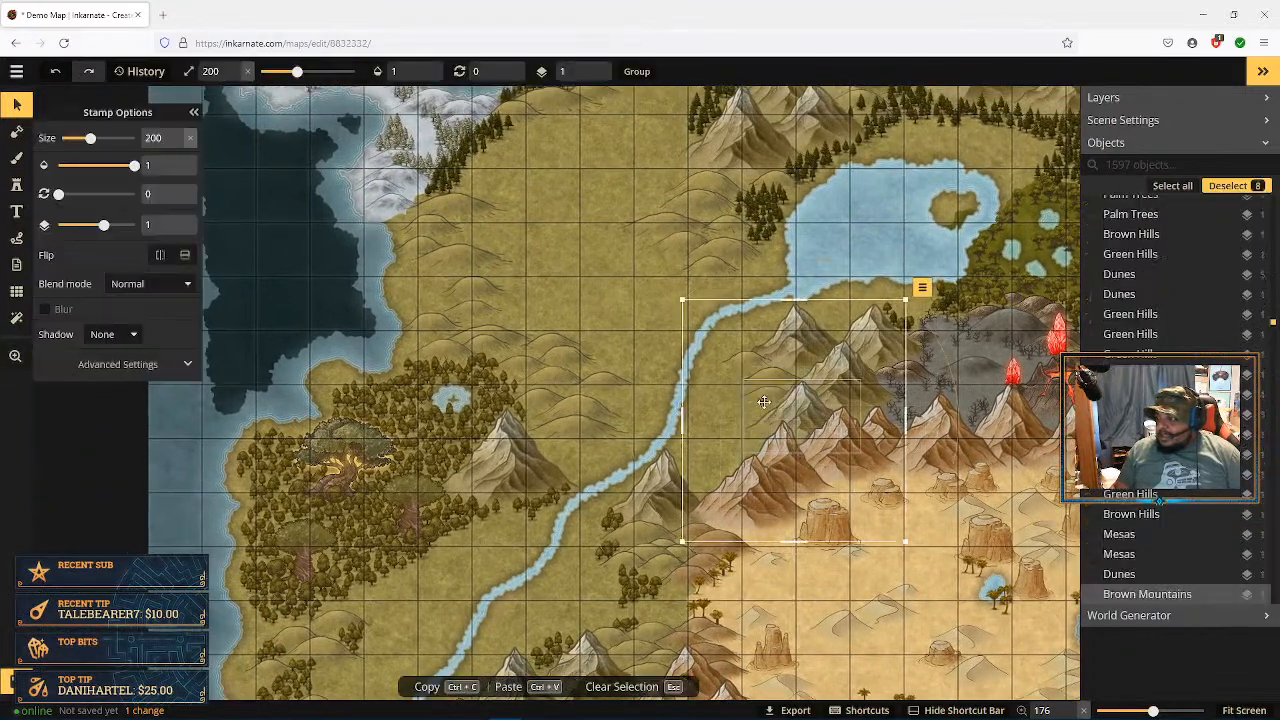
pyautogui.moveTo(643, 299); pyautogui.dragTo(708, 357)
pyautogui.click(672, 331)
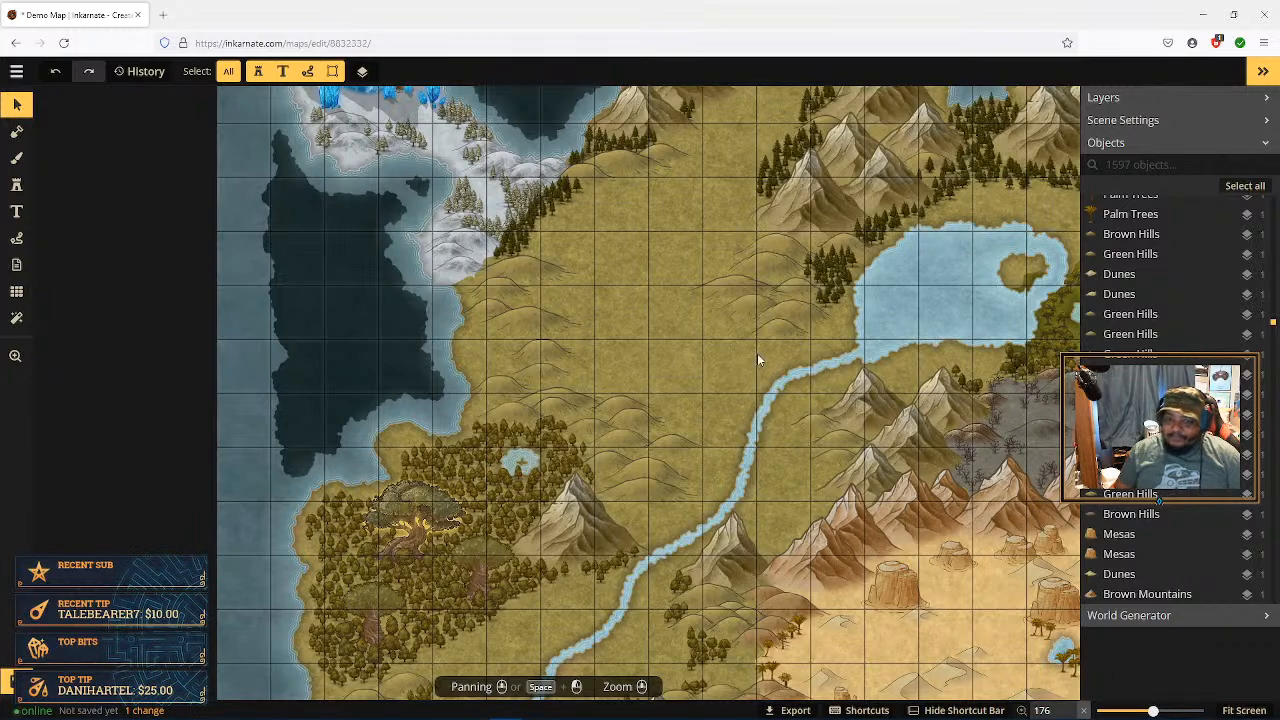
pyautogui.moveTo(757, 366); pyautogui.dragTo(638, 270)
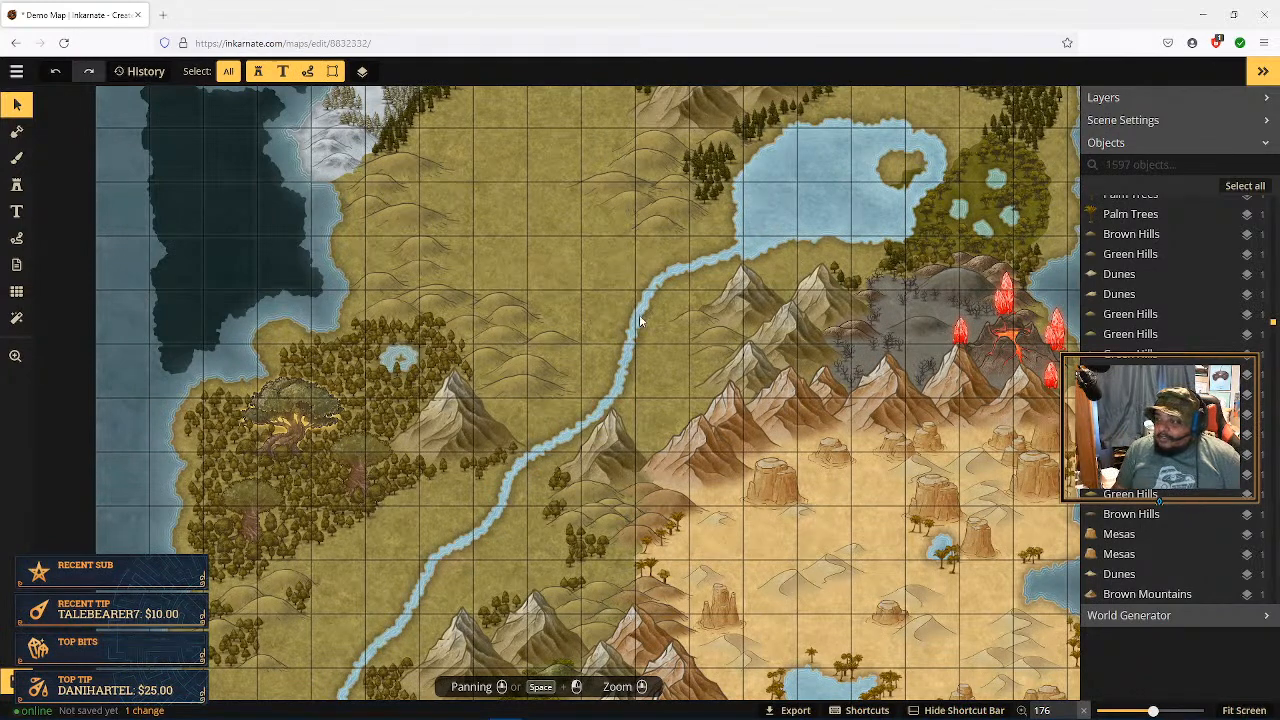
pyautogui.moveTo(603, 300); pyautogui.dragTo(617, 189)
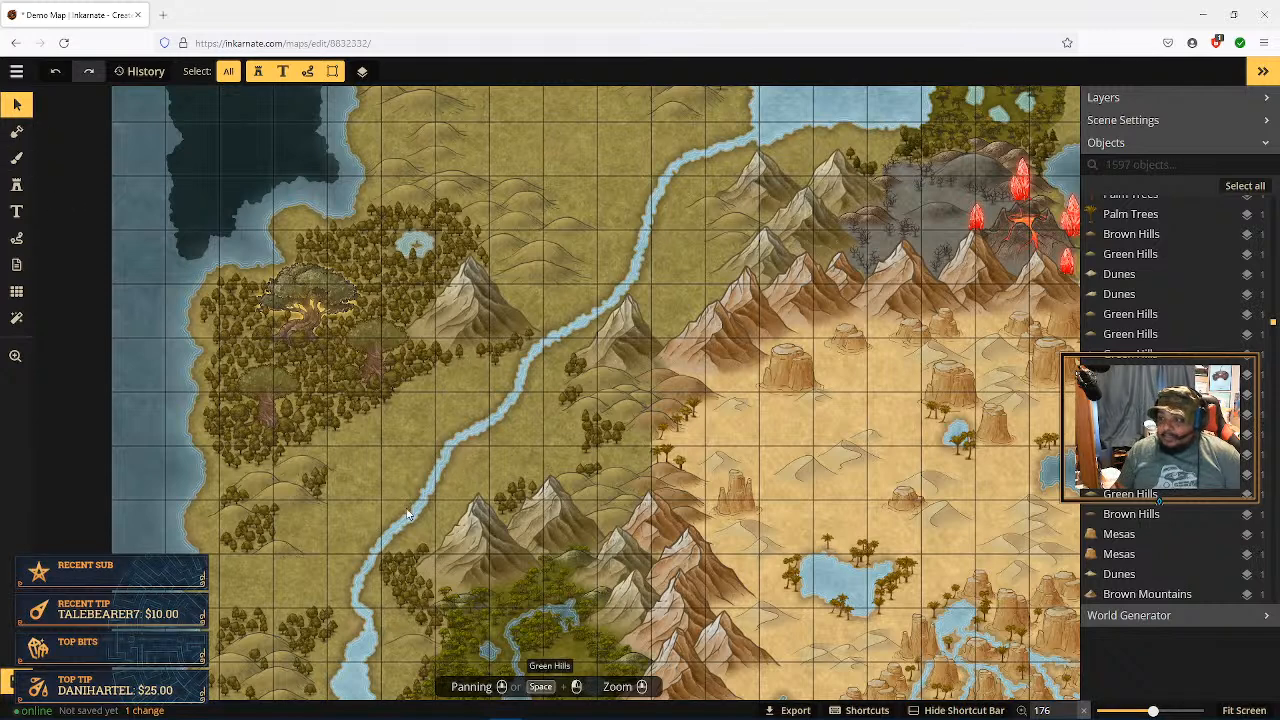
# Step: Cover the existing river between the lake and the southern inlet with land, using the circular mask brush in Add mode at size 100
pyautogui.scroll(-3, 460, 445)
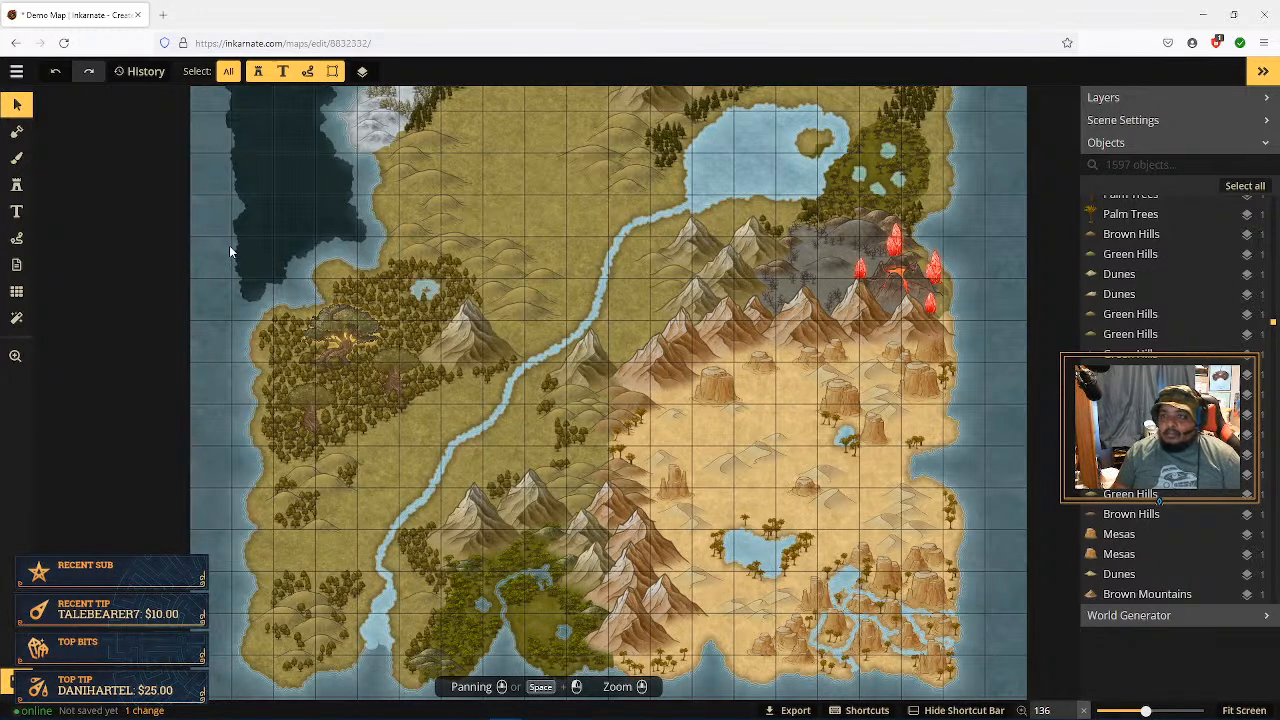
pyautogui.click(17, 134)
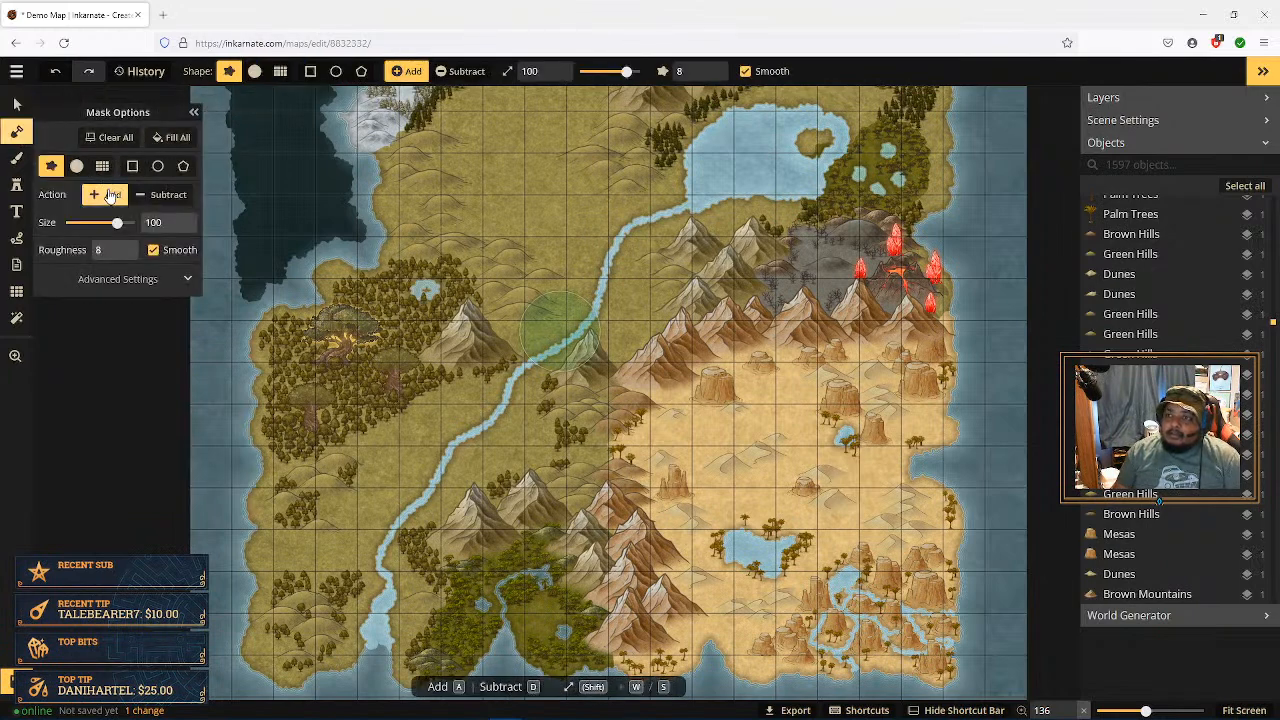
pyautogui.click(77, 167)
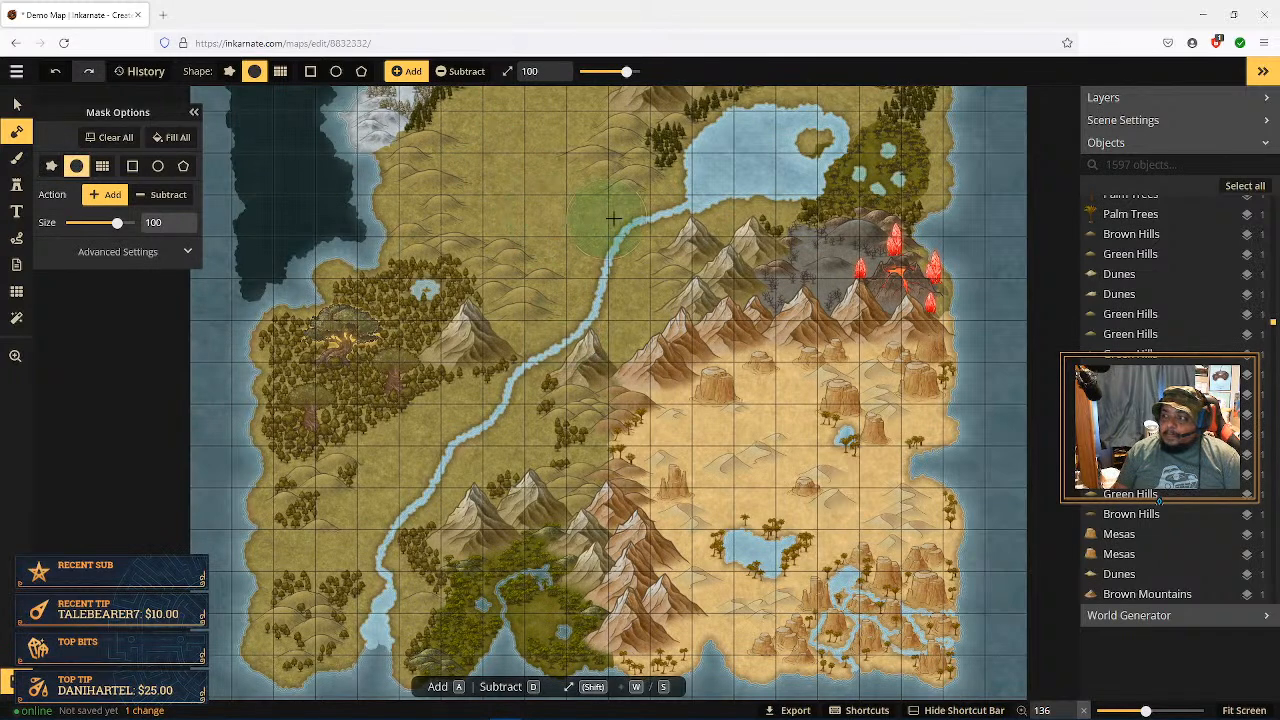
pyautogui.moveTo(643, 213)
pyautogui.mouseDown()
pyautogui.moveTo(683, 206)
pyautogui.moveTo(651, 205)
pyautogui.moveTo(610, 240)
pyautogui.moveTo(578, 305)
pyautogui.moveTo(484, 410)
pyautogui.moveTo(400, 471)
pyautogui.moveTo(385, 553)
pyautogui.mouseUp()
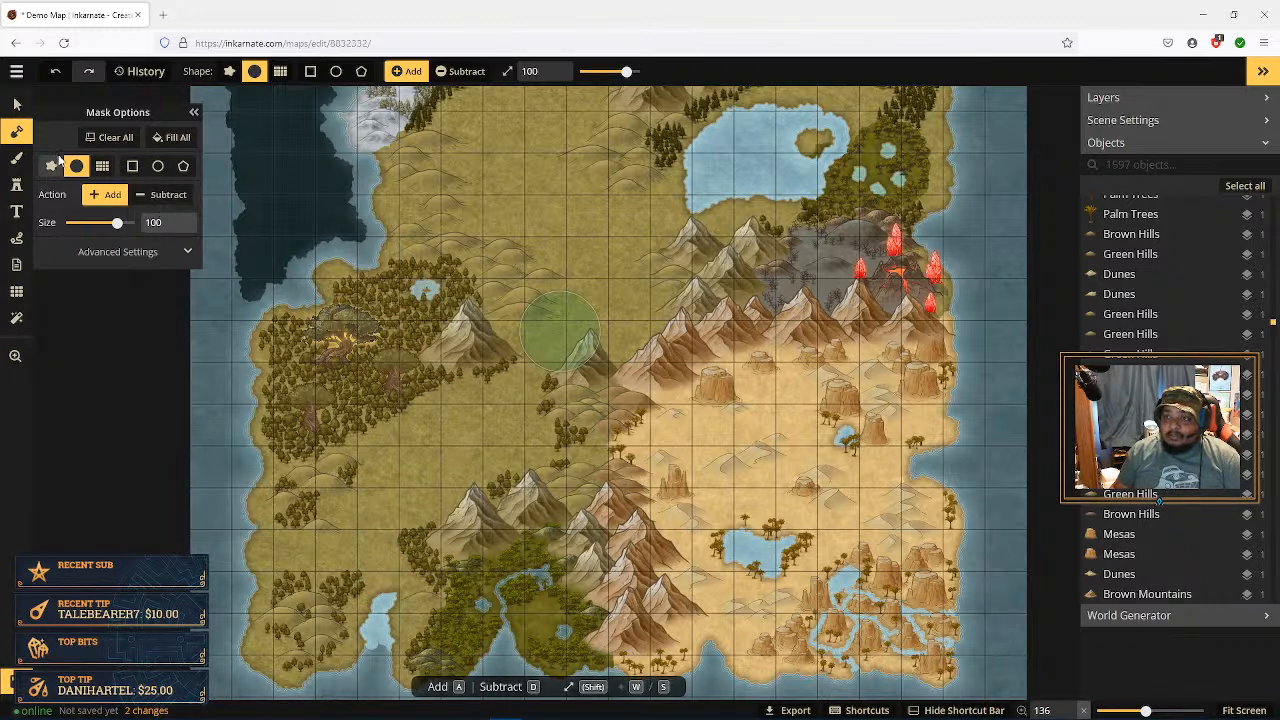
# Step: Carve a short outlet from the lake's southwest shore with the rough-edged mask brush in Subtract mode at size 6
pyautogui.press('d')
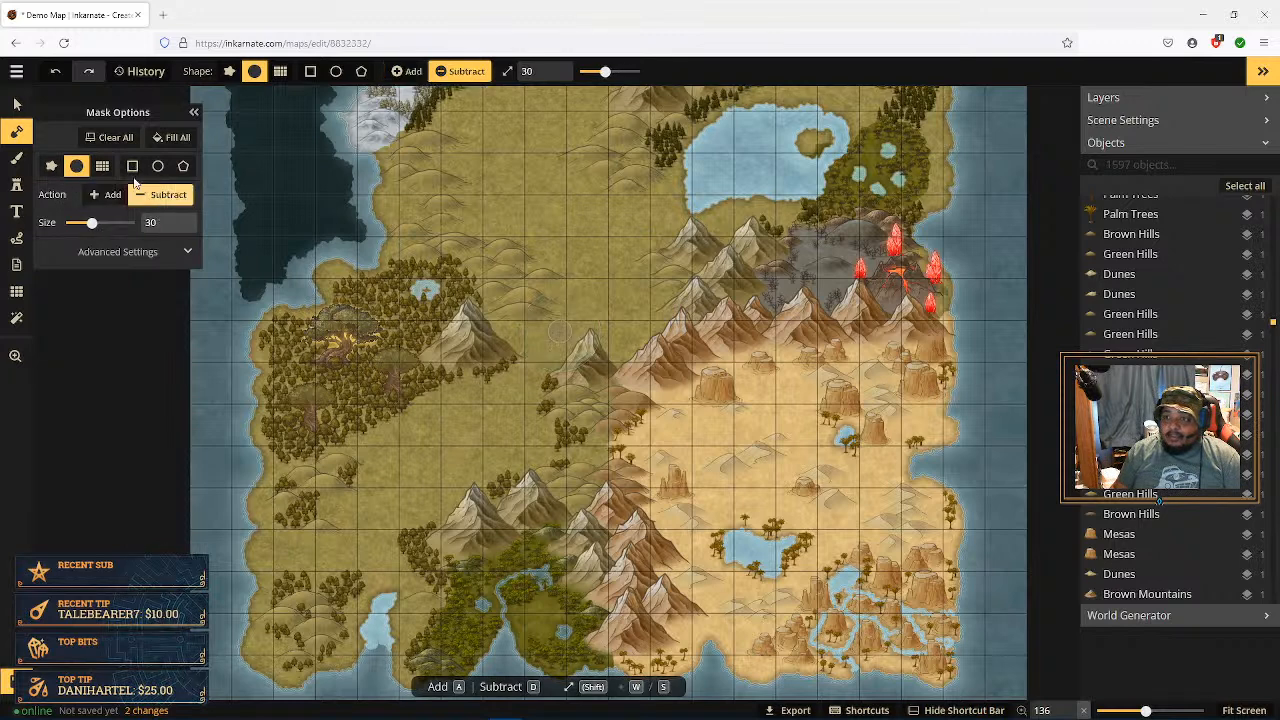
pyautogui.click(54, 166)
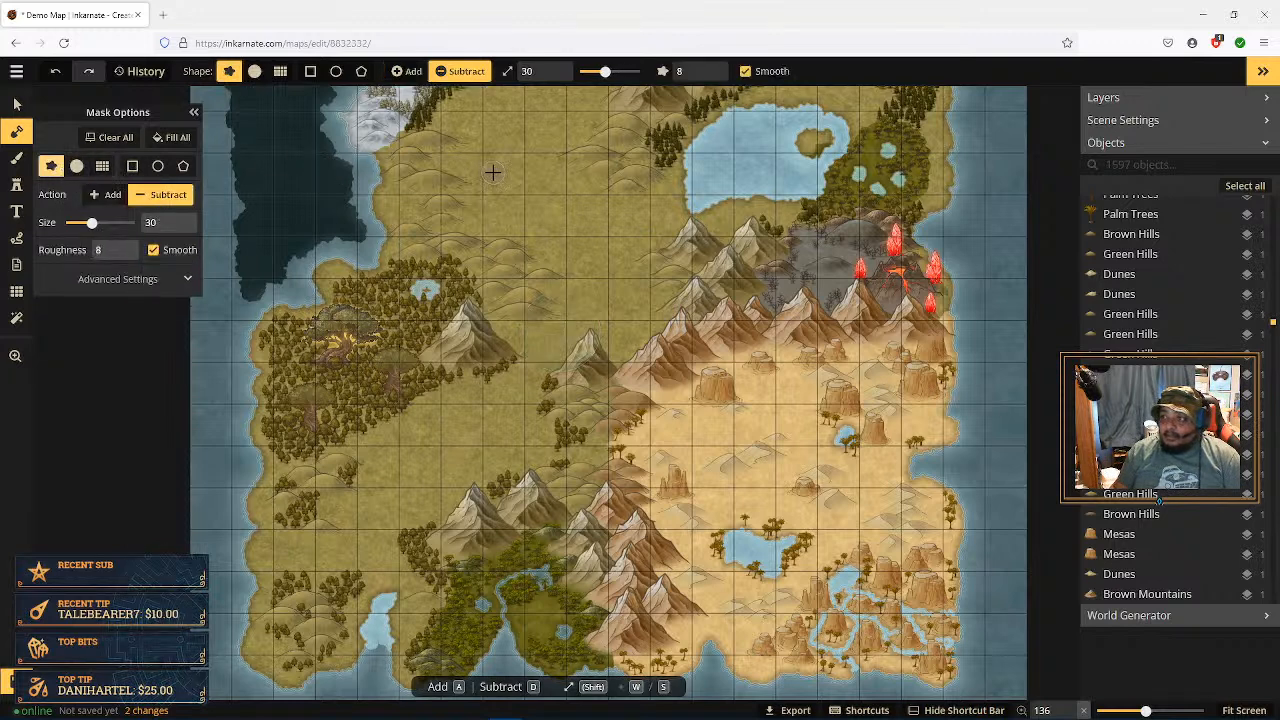
pyautogui.moveTo(605, 72); pyautogui.dragTo(586, 72)
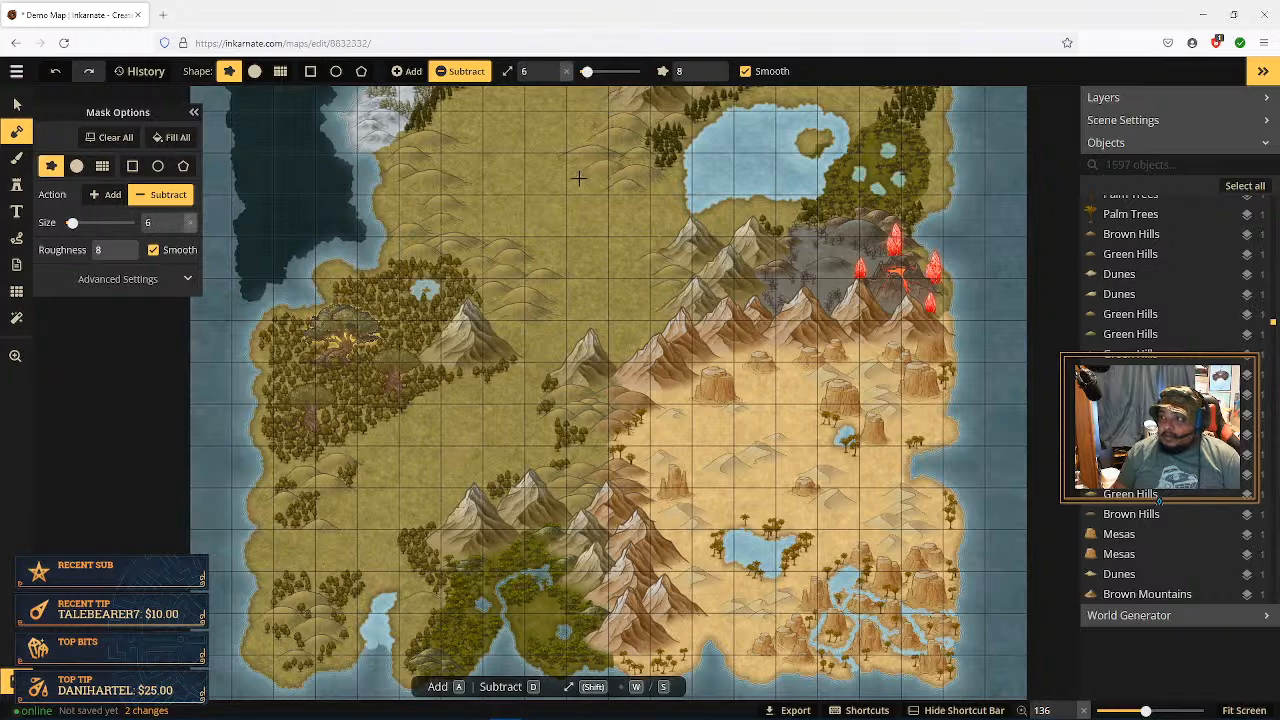
pyautogui.scroll(3, 650, 210)
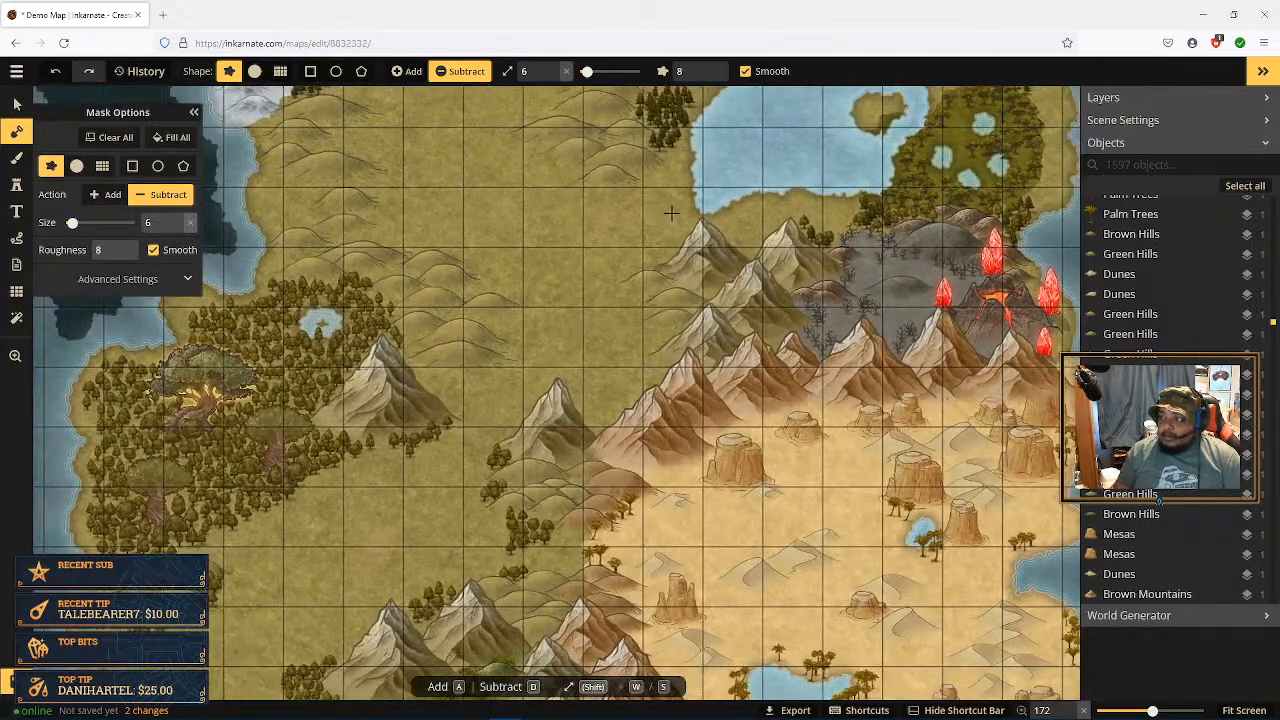
pyautogui.scroll(3, 671, 213)
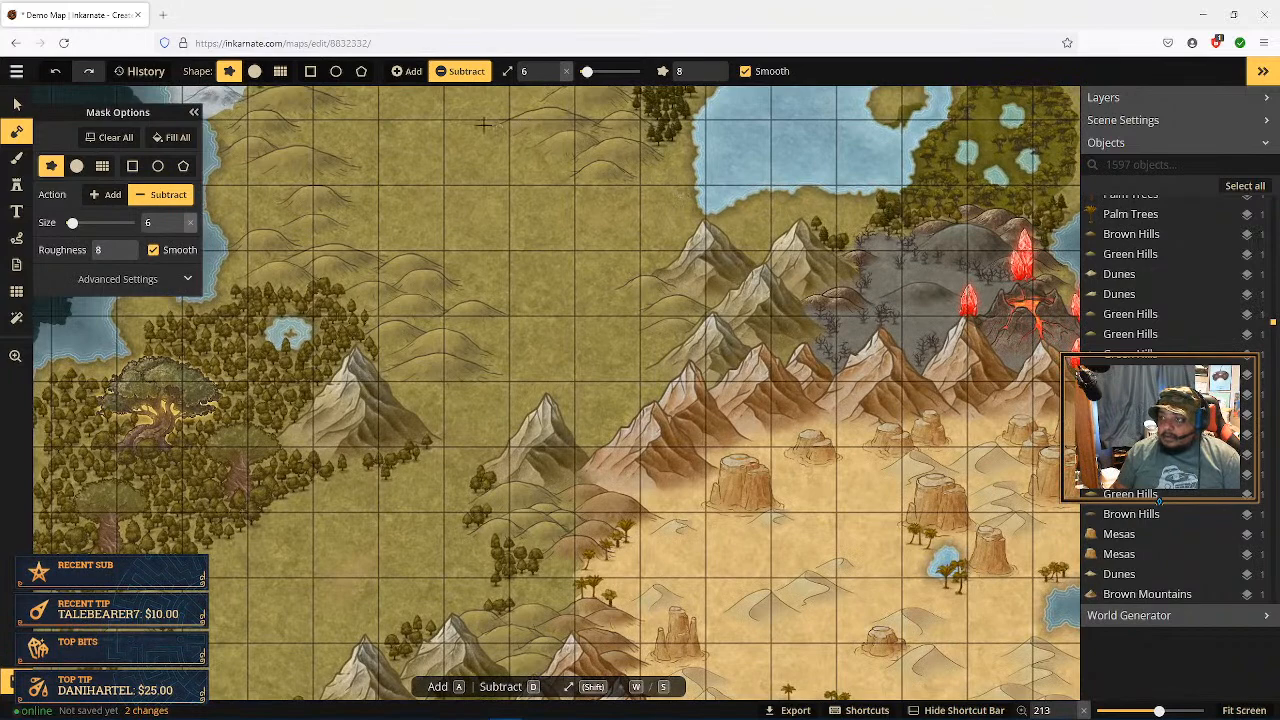
pyautogui.moveTo(697, 200); pyautogui.dragTo(638, 225)
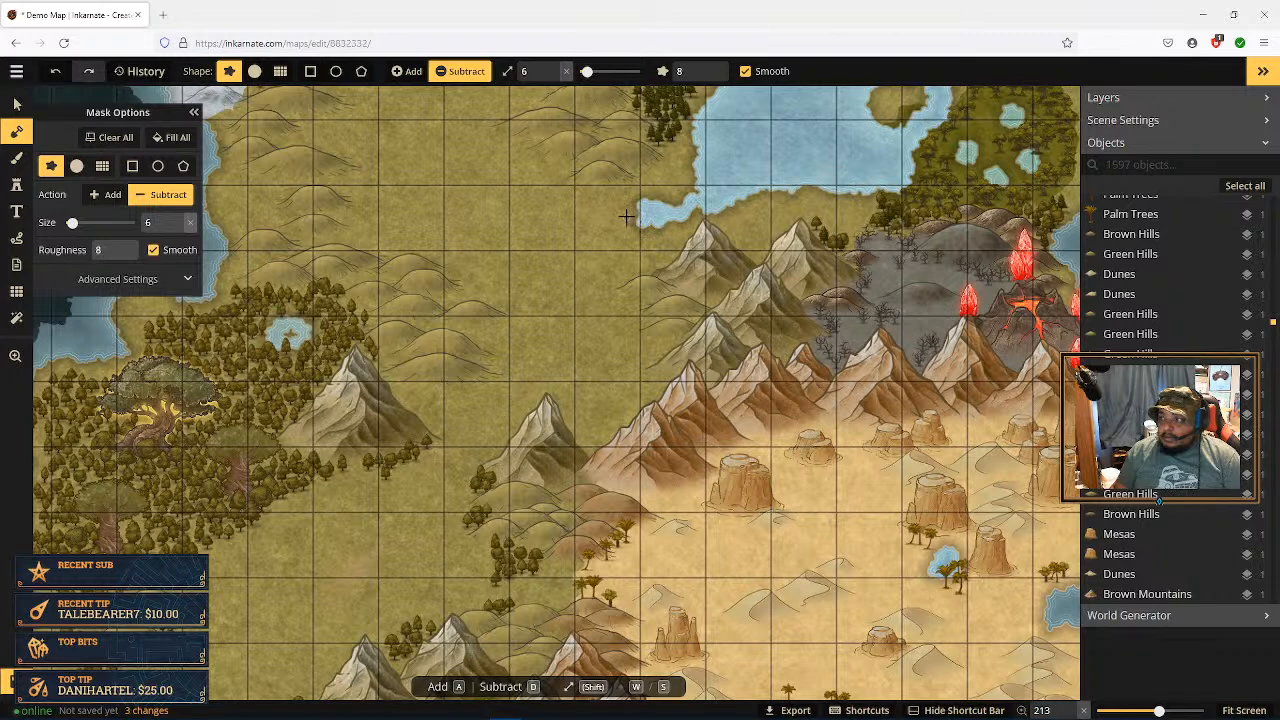
# Step: Set the subtract brush size to 1 and extend the outlet as a winding trial river toward the lone mountain south of it
pyautogui.click(552, 79)
pyautogui.click(552, 79)
pyautogui.click(552, 79)
pyautogui.click(552, 79)
pyautogui.click(552, 79)
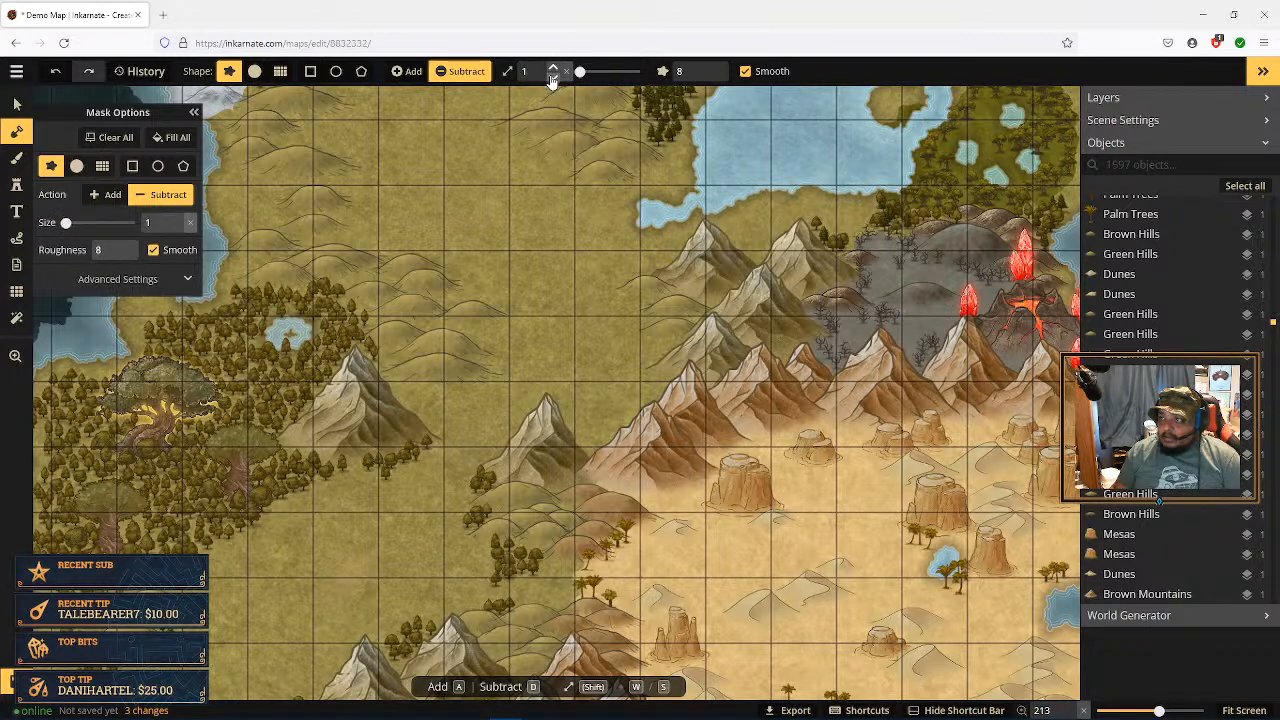
pyautogui.moveTo(621, 234)
pyautogui.mouseDown()
pyautogui.moveTo(558, 261)
pyautogui.moveTo(606, 327)
pyautogui.moveTo(593, 349)
pyautogui.moveTo(572, 368)
pyautogui.moveTo(493, 388)
pyautogui.mouseUp()
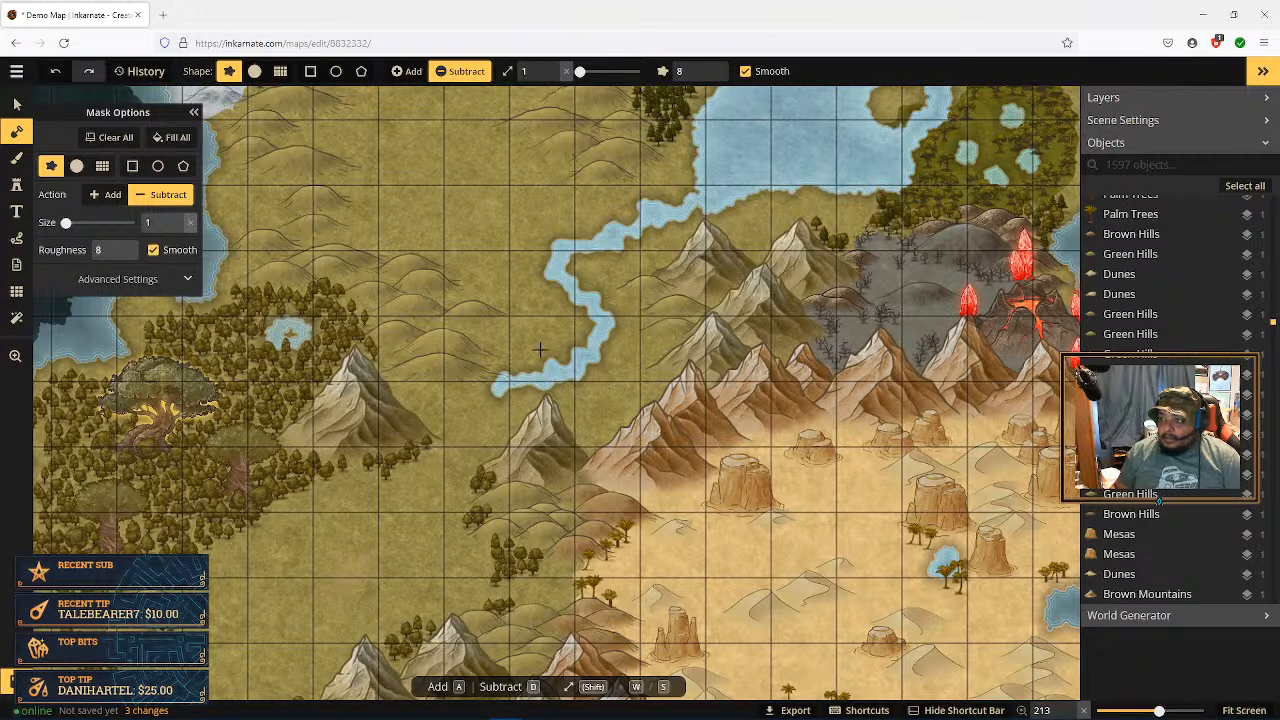
# Step: Set the mask brush roughness to 3 and cover the trial river with land in Add mode
pyautogui.click(708, 78)
pyautogui.click(708, 78)
pyautogui.click(708, 78)
pyautogui.click(708, 78)
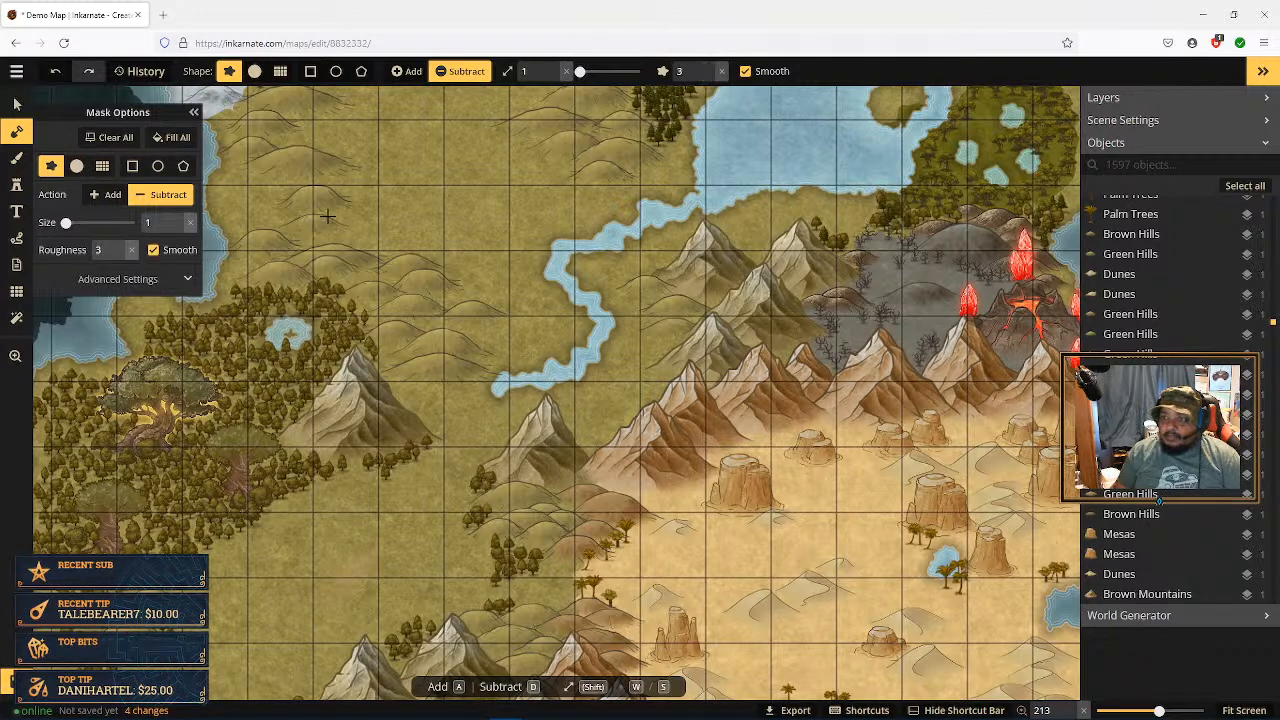
pyautogui.click(108, 194)
pyautogui.moveTo(500, 378)
pyautogui.mouseDown()
pyautogui.moveTo(514, 329)
pyautogui.moveTo(663, 212)
pyautogui.moveTo(650, 230)
pyautogui.mouseUp()
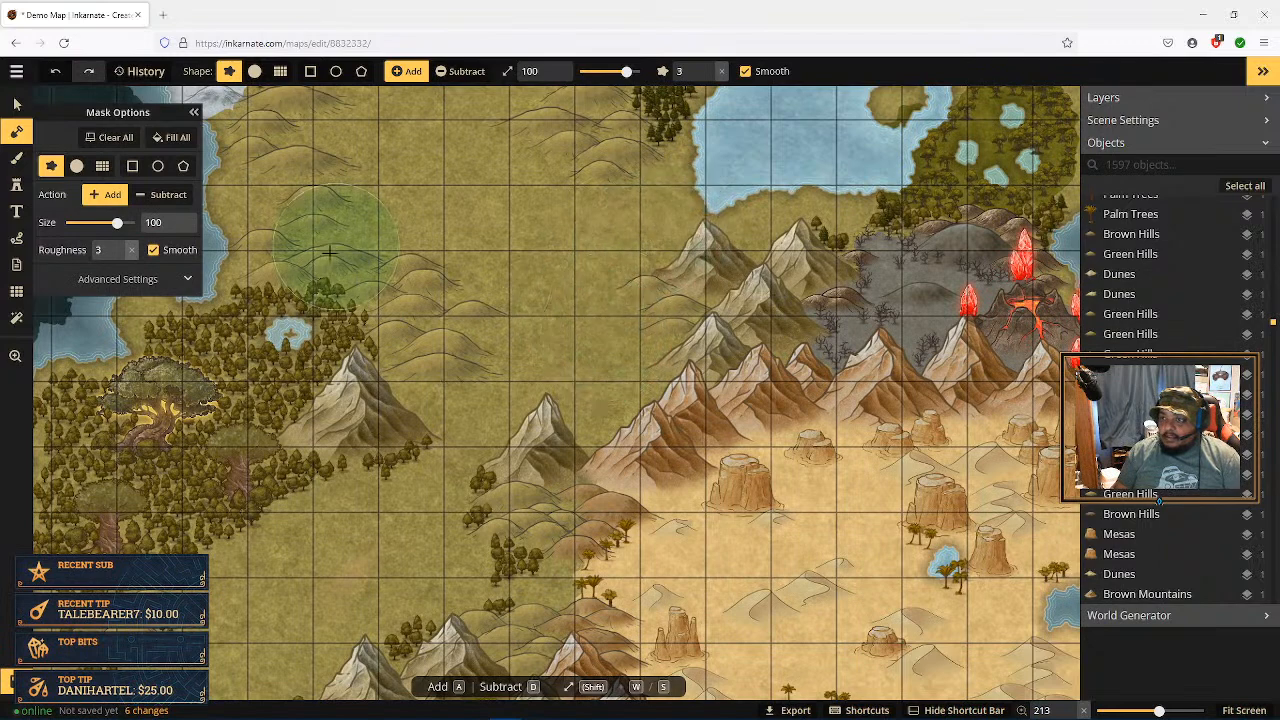
# Step: Carve a thin meandering river from the lake to the southern inlet in Subtract mode, with size 1 and roughness 3
pyautogui.click(165, 194)
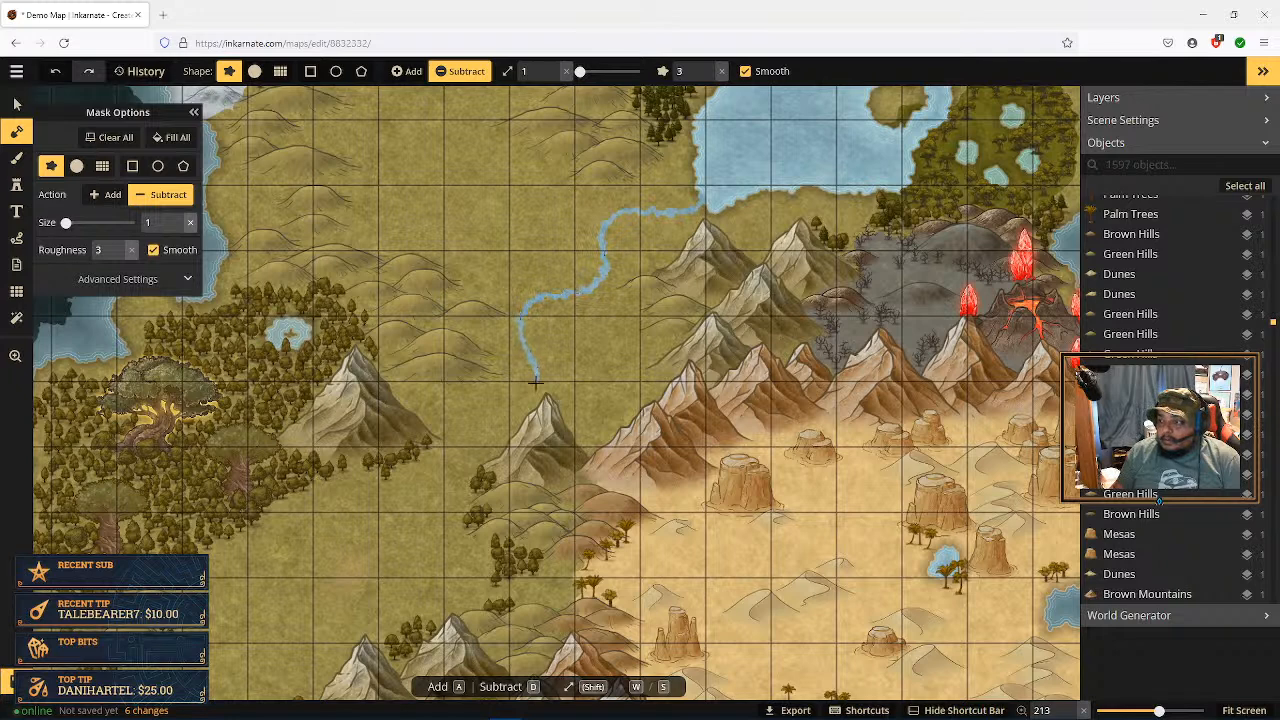
pyautogui.moveTo(522, 400)
pyautogui.mouseDown()
pyautogui.moveTo(442, 445)
pyautogui.moveTo(442, 515)
pyautogui.moveTo(451, 461)
pyautogui.moveTo(531, 438)
pyautogui.moveTo(600, 389)
pyautogui.moveTo(680, 268)
pyautogui.mouseUp()
pyautogui.press('space')
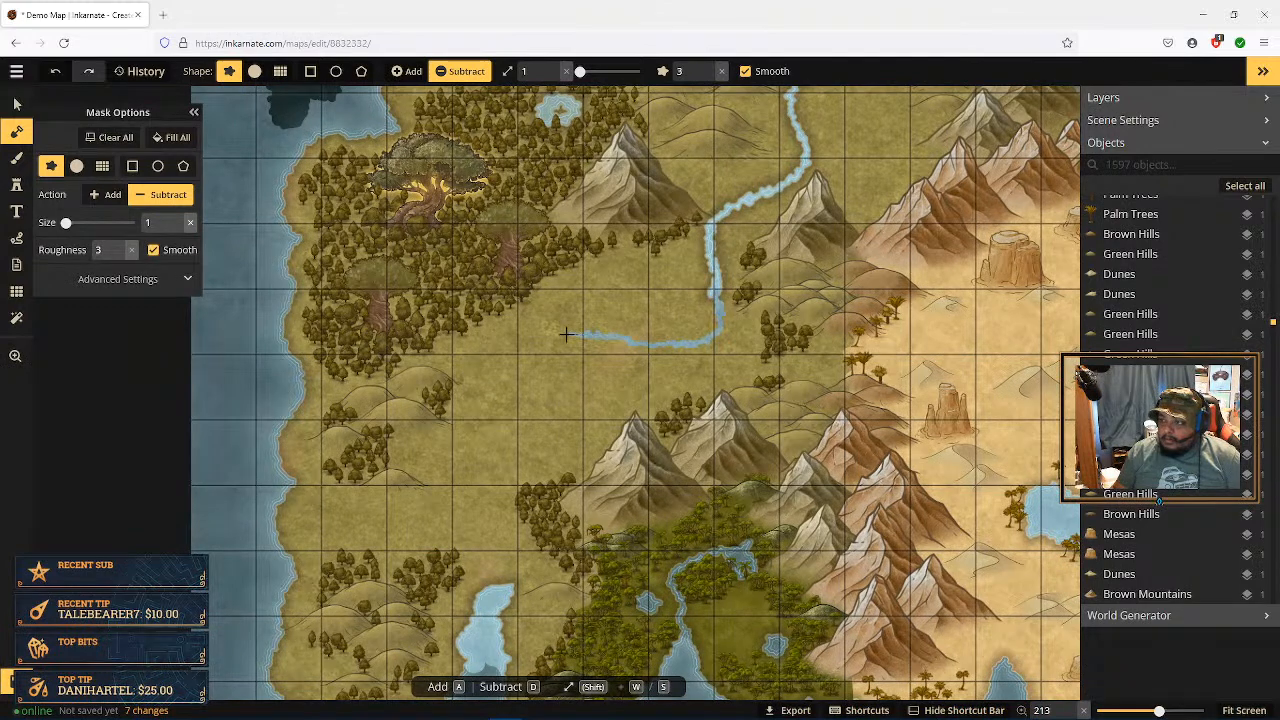
pyautogui.moveTo(531, 387); pyautogui.dragTo(538, 403)
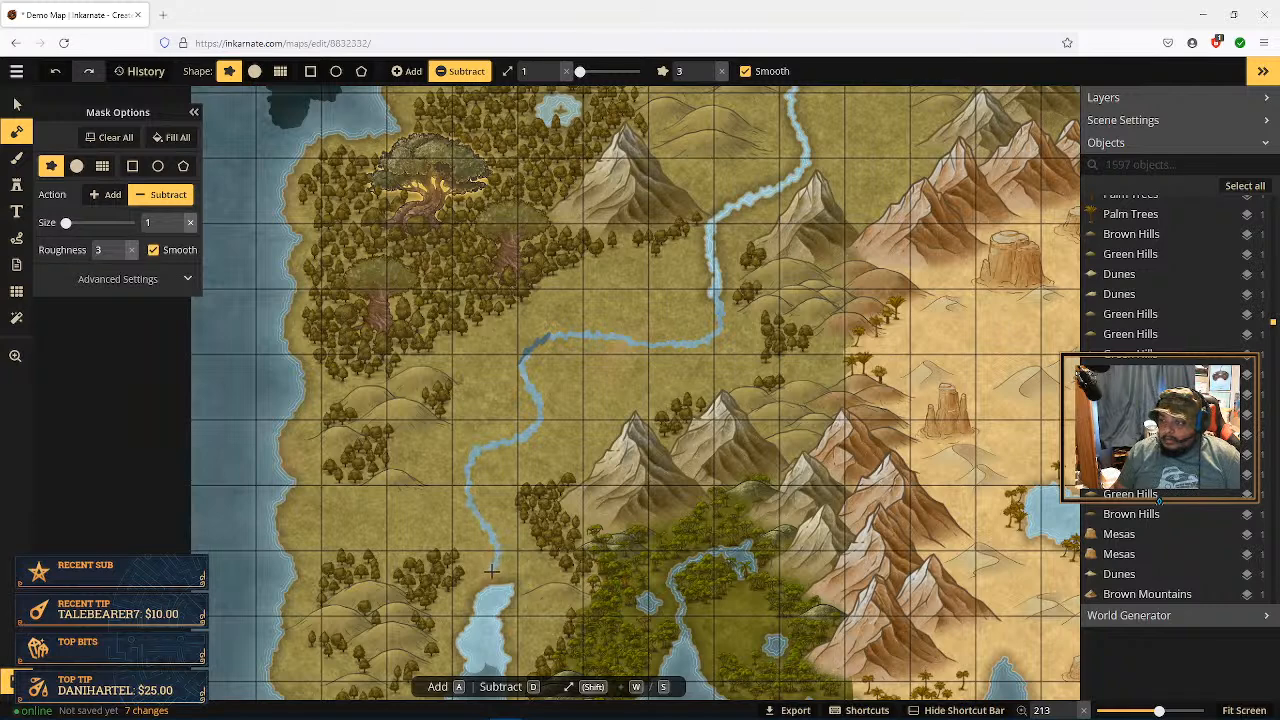
pyautogui.moveTo(490, 590); pyautogui.dragTo(491, 592)
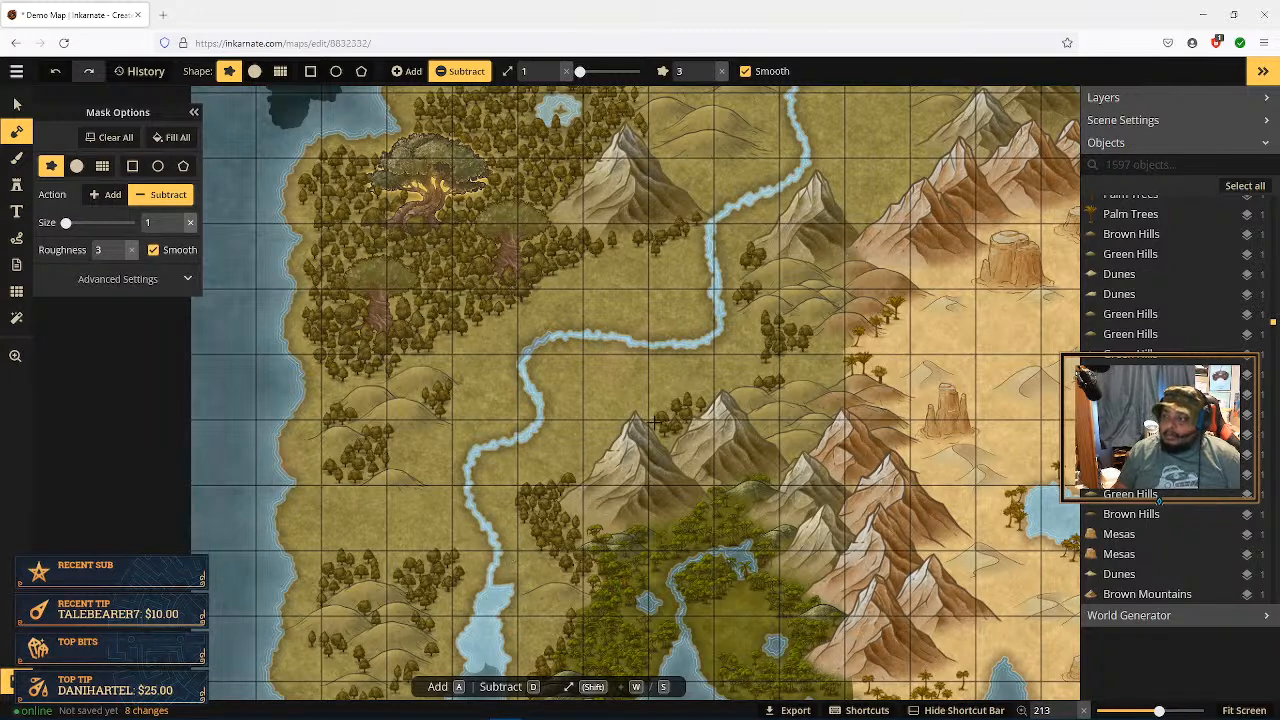
# Step: Carve an extra side channel where the river meets the southern inlet, forking it around a small patch of land
pyautogui.press('space')
pyautogui.moveTo(556, 440); pyautogui.dragTo(618, 257)
pyautogui.moveTo(564, 377); pyautogui.dragTo(567, 412)
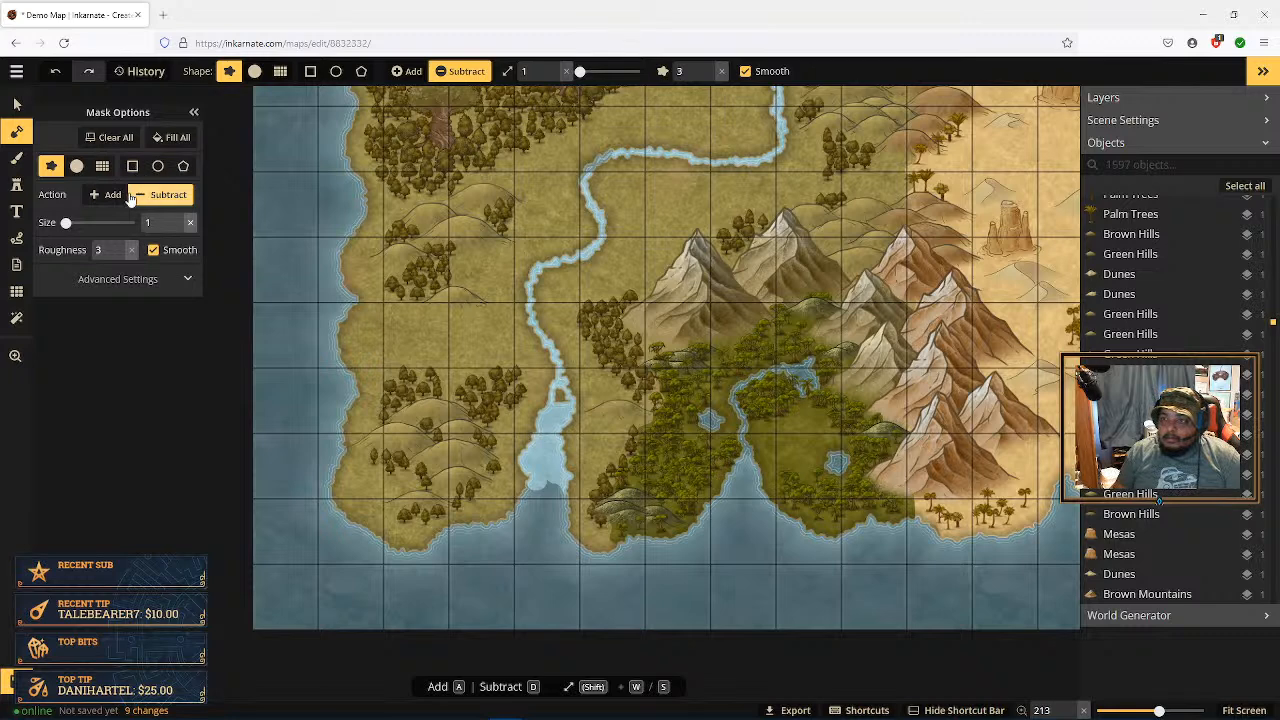
# Step: Add small land patches throughout the wide river mouth to form a delta, using the rough mask brush in Add mode at size 8
pyautogui.press('a')
pyautogui.click(552, 80)
pyautogui.click(552, 80)
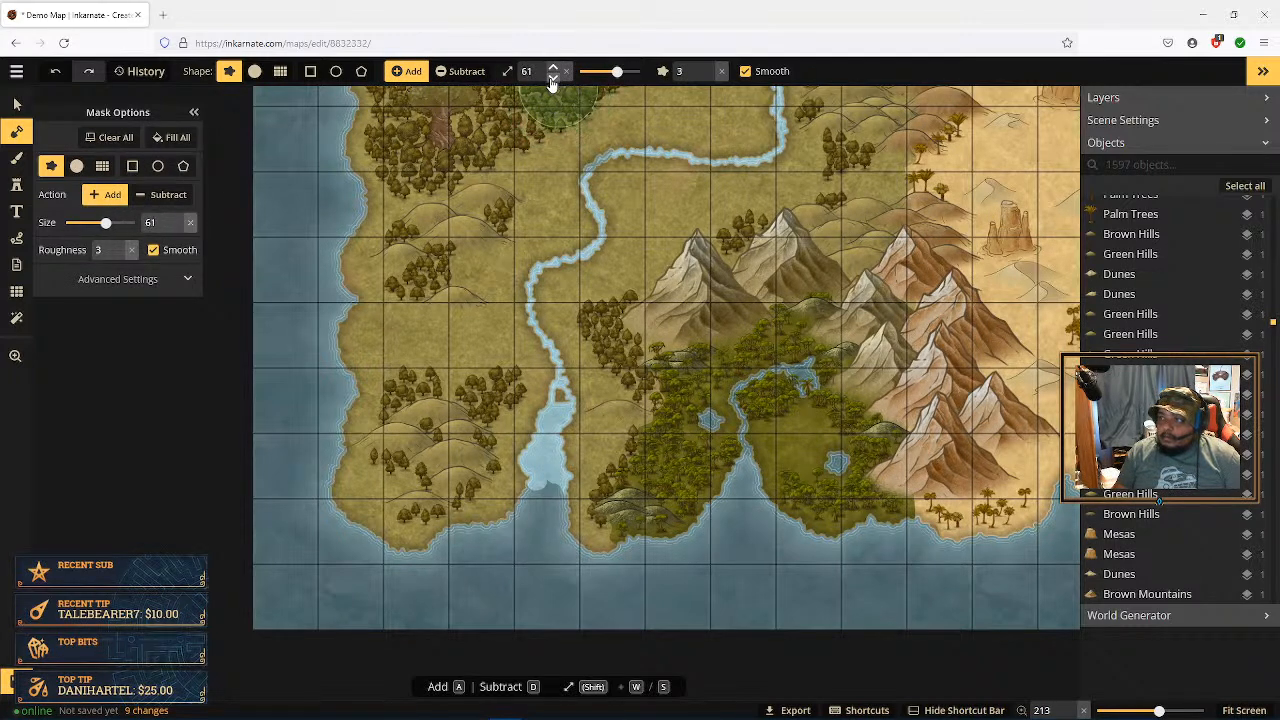
pyautogui.click(552, 80)
pyautogui.click(552, 80)
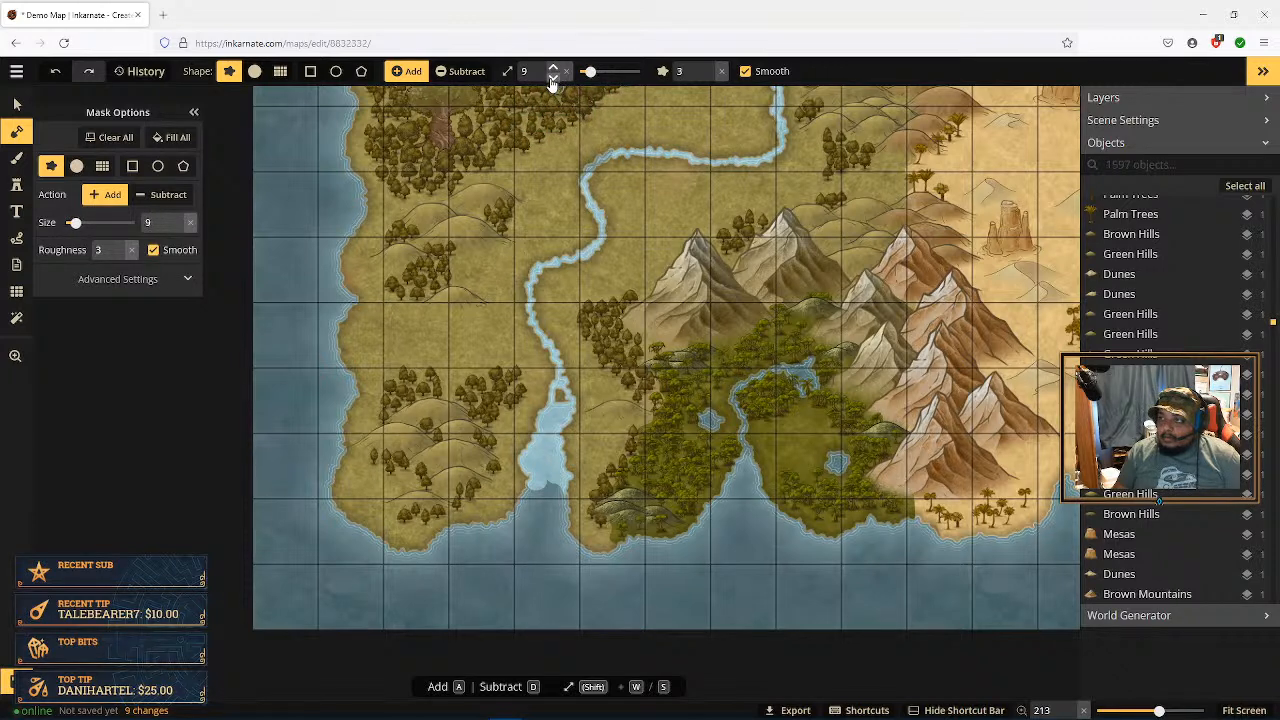
pyautogui.moveTo(543, 458); pyautogui.dragTo(548, 468)
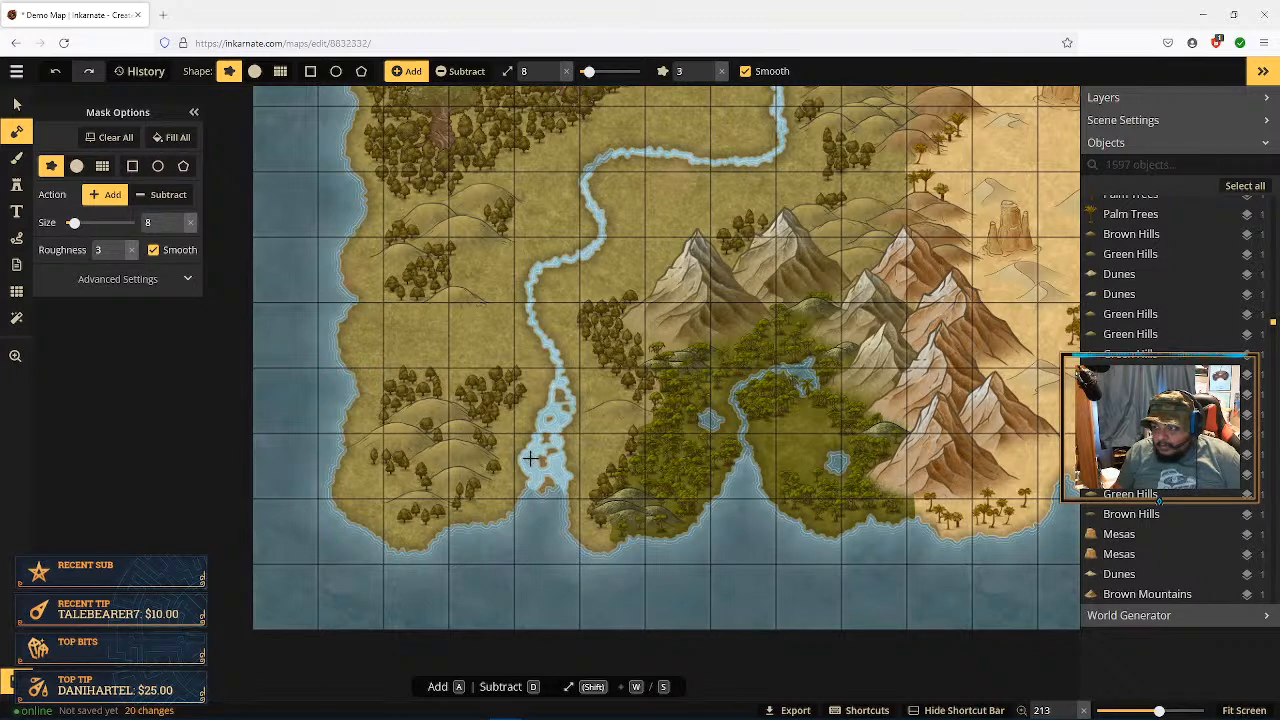
pyautogui.moveTo(531, 458)
pyautogui.mouseDown()
pyautogui.moveTo(535, 472)
pyautogui.moveTo(557, 428)
pyautogui.mouseUp()
pyautogui.click(558, 469)
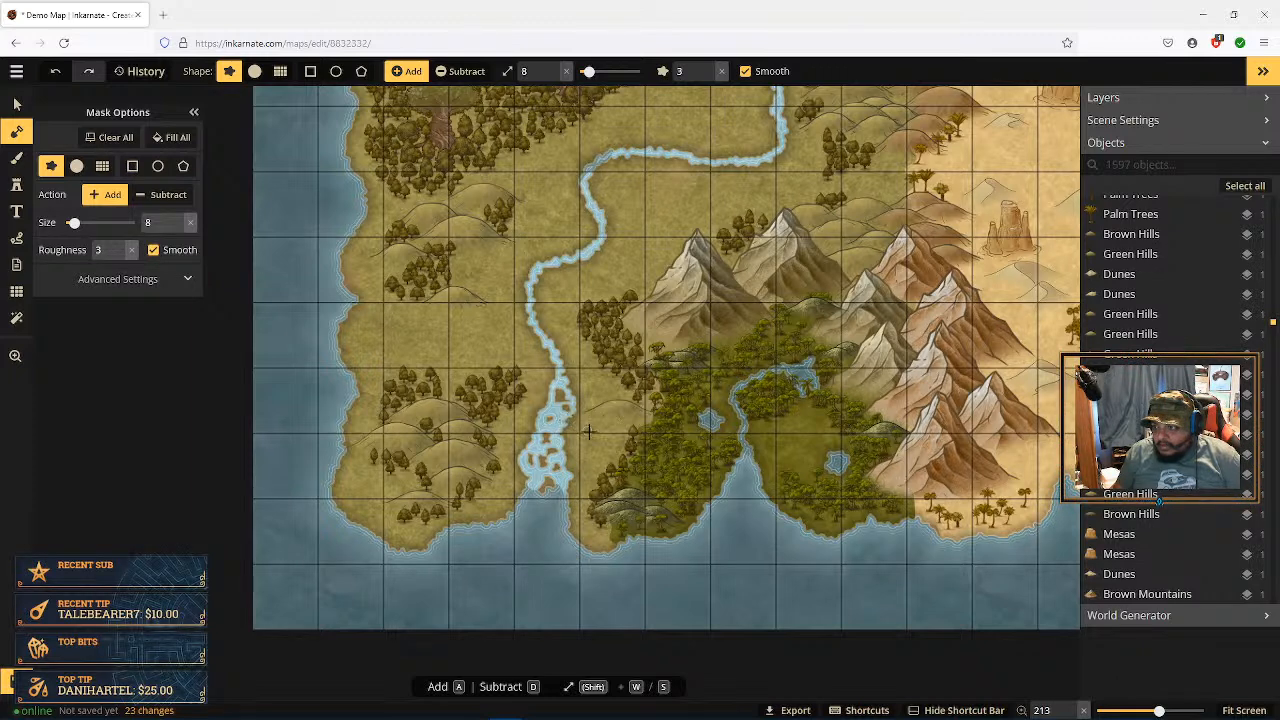
# Step: Add more land to the open water in the upper part of the delta with the size 8 brush
pyautogui.scroll(3, 554, 460)
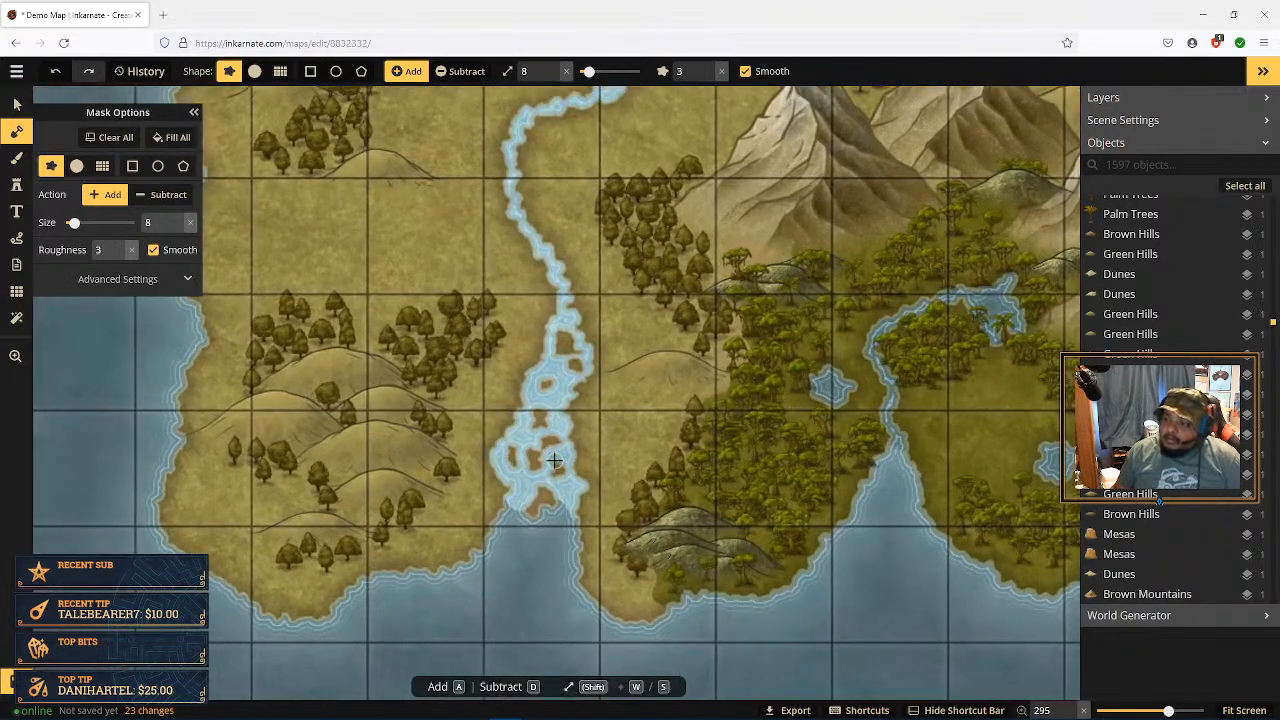
pyautogui.scroll(2, 554, 460)
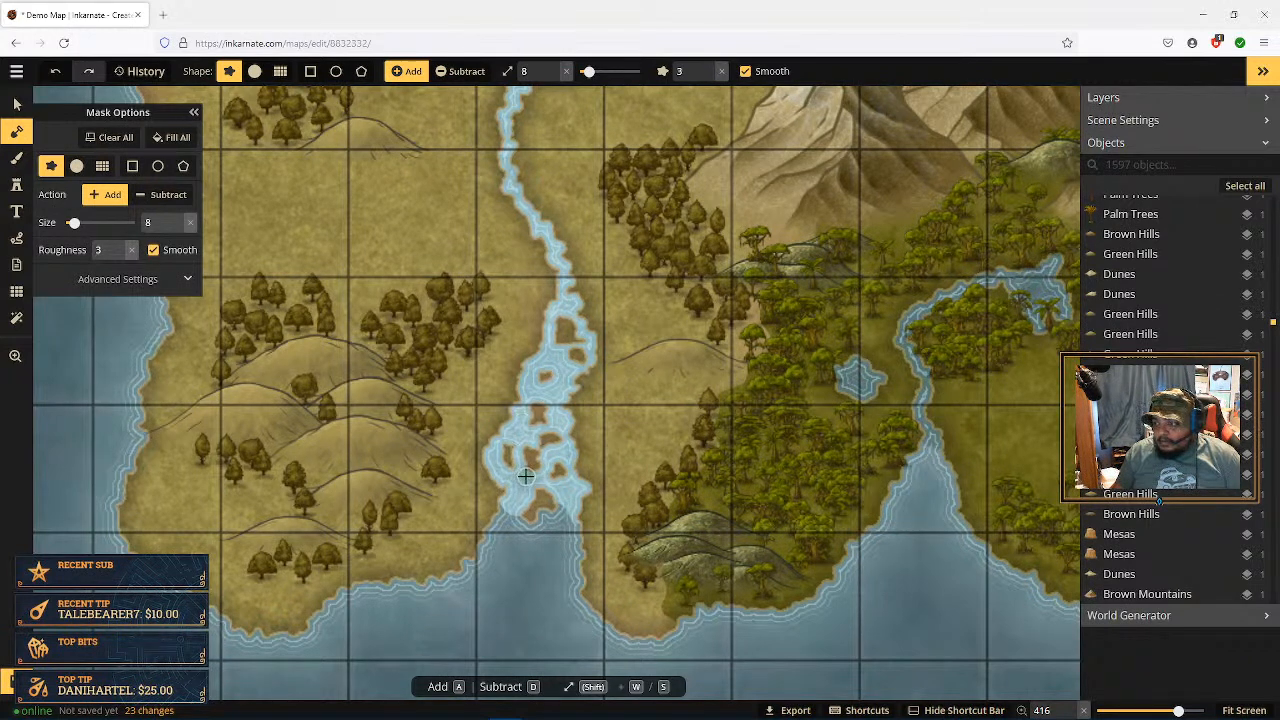
pyautogui.click(566, 376)
pyautogui.click(558, 375)
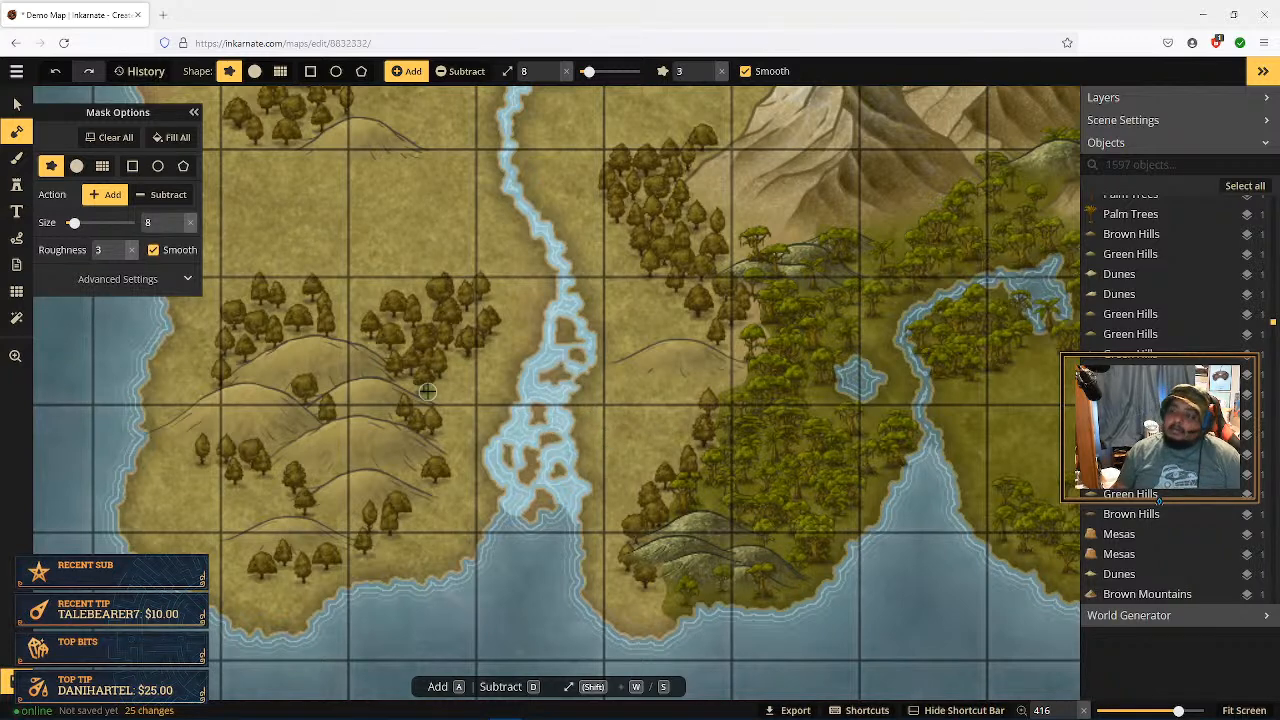
# Step: Paint the olive grass texture over the river's western bend with the size 80 round brush, on the background and foreground layers
pyautogui.scroll(-1, 588, 375)
pyautogui.scroll(-4, 588, 375)
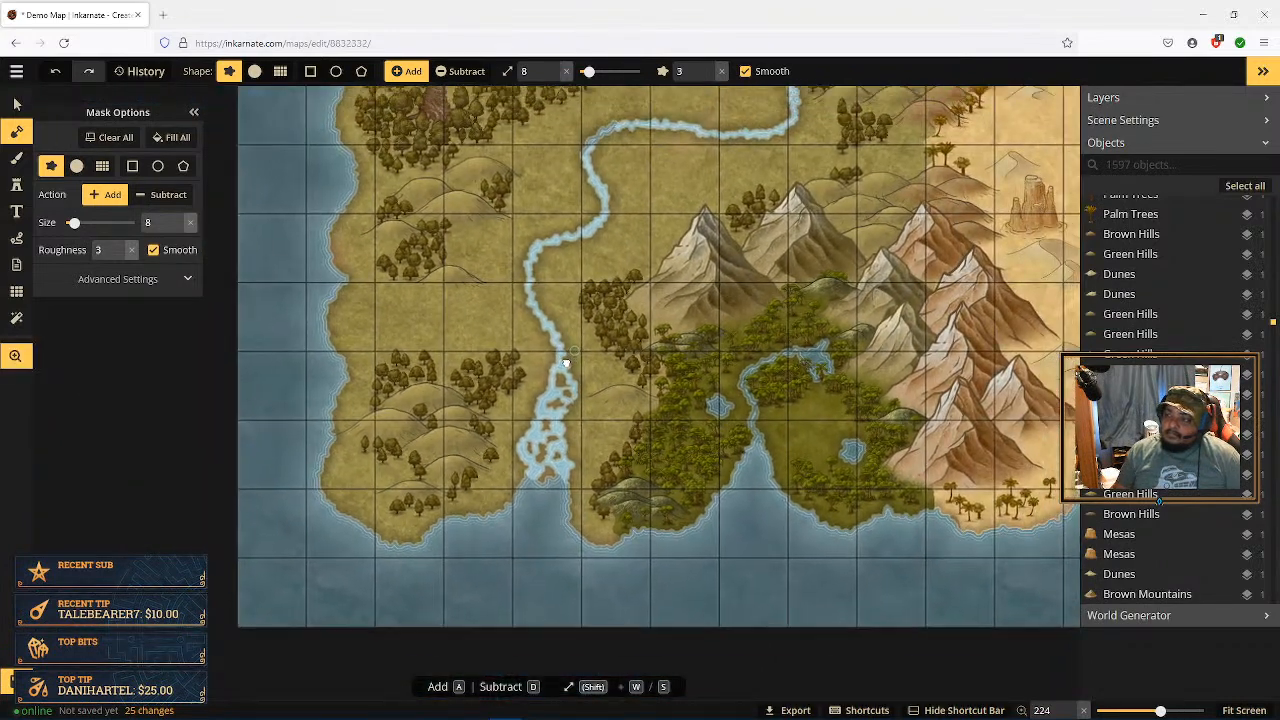
pyautogui.moveTo(566, 363); pyautogui.dragTo(479, 478)
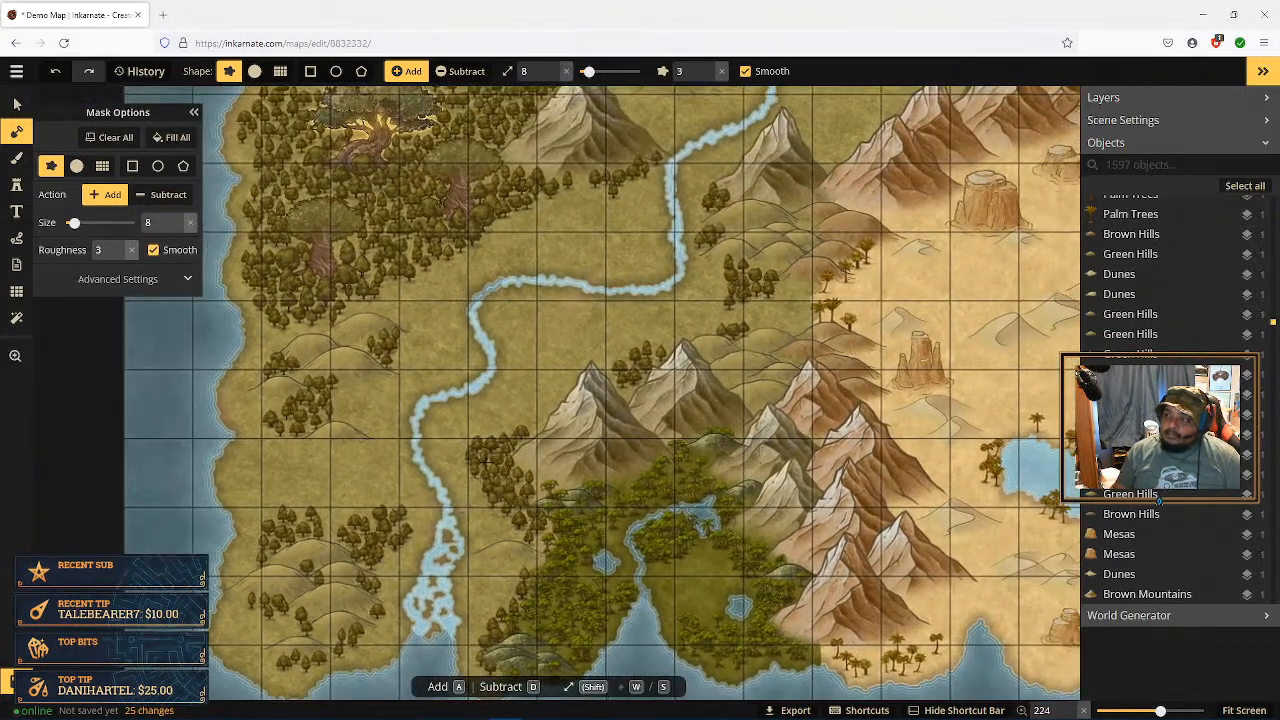
pyautogui.click(16, 160)
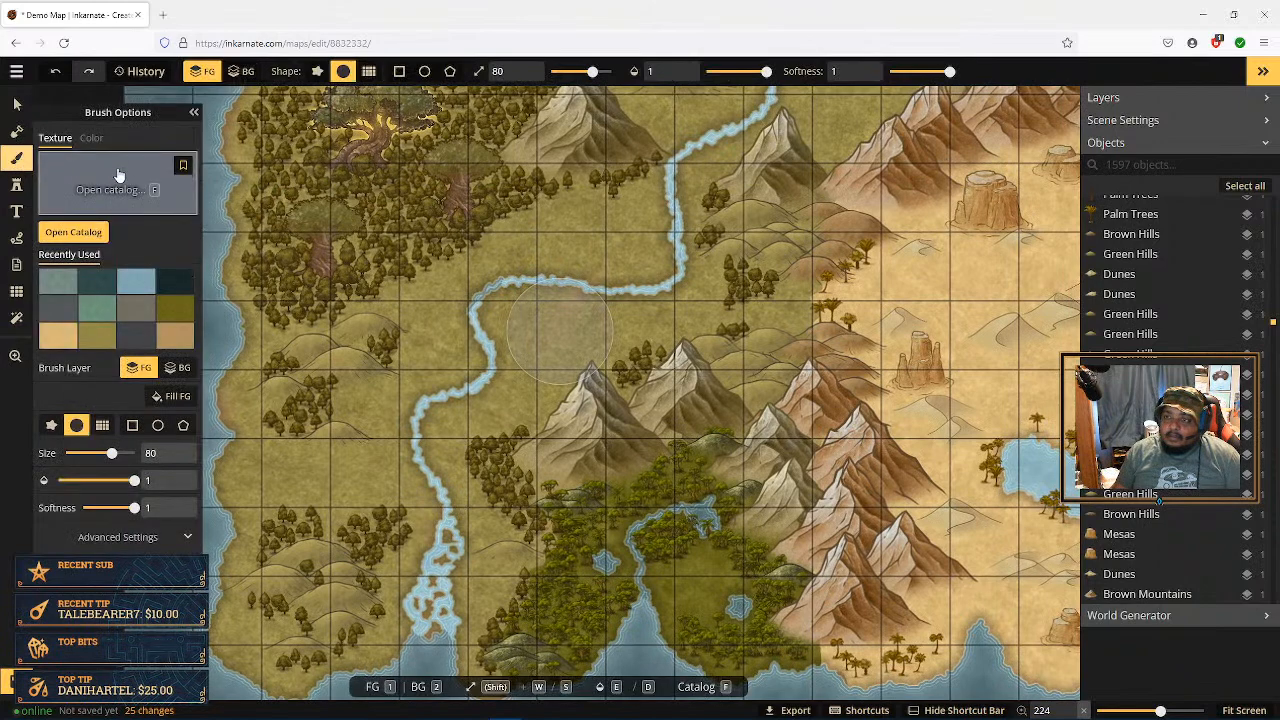
pyautogui.click(144, 288)
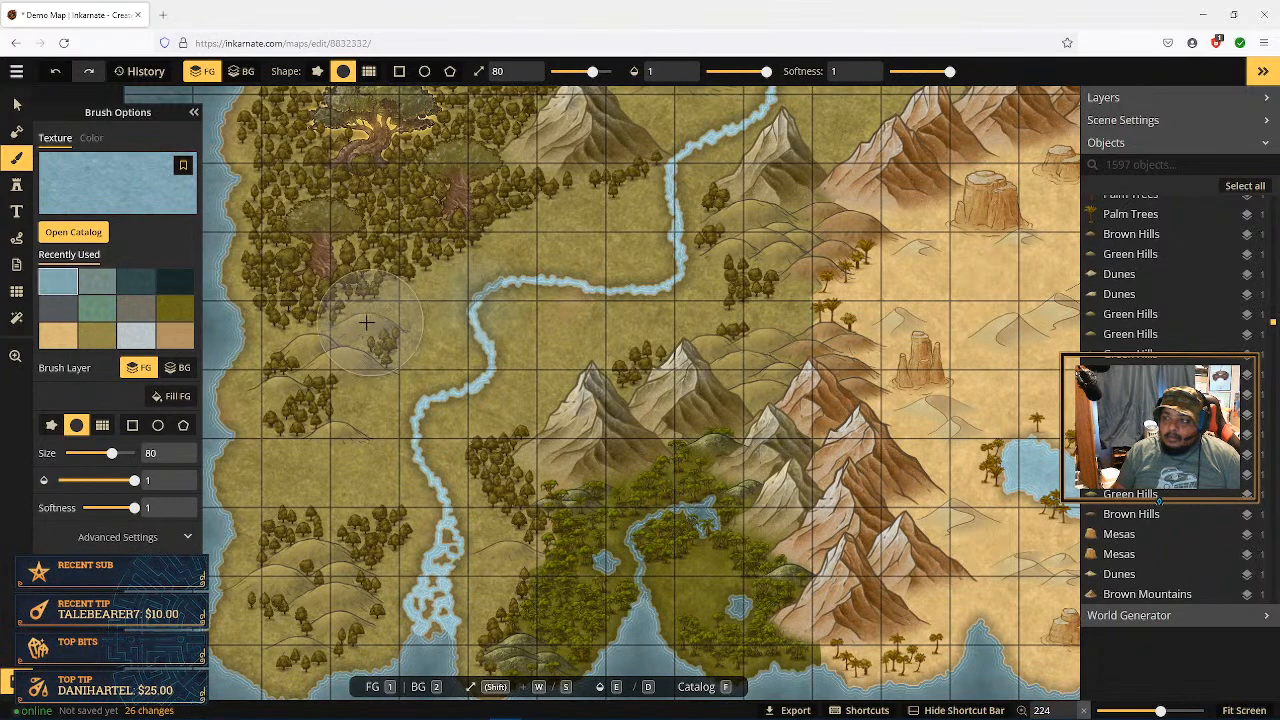
pyautogui.click(140, 340)
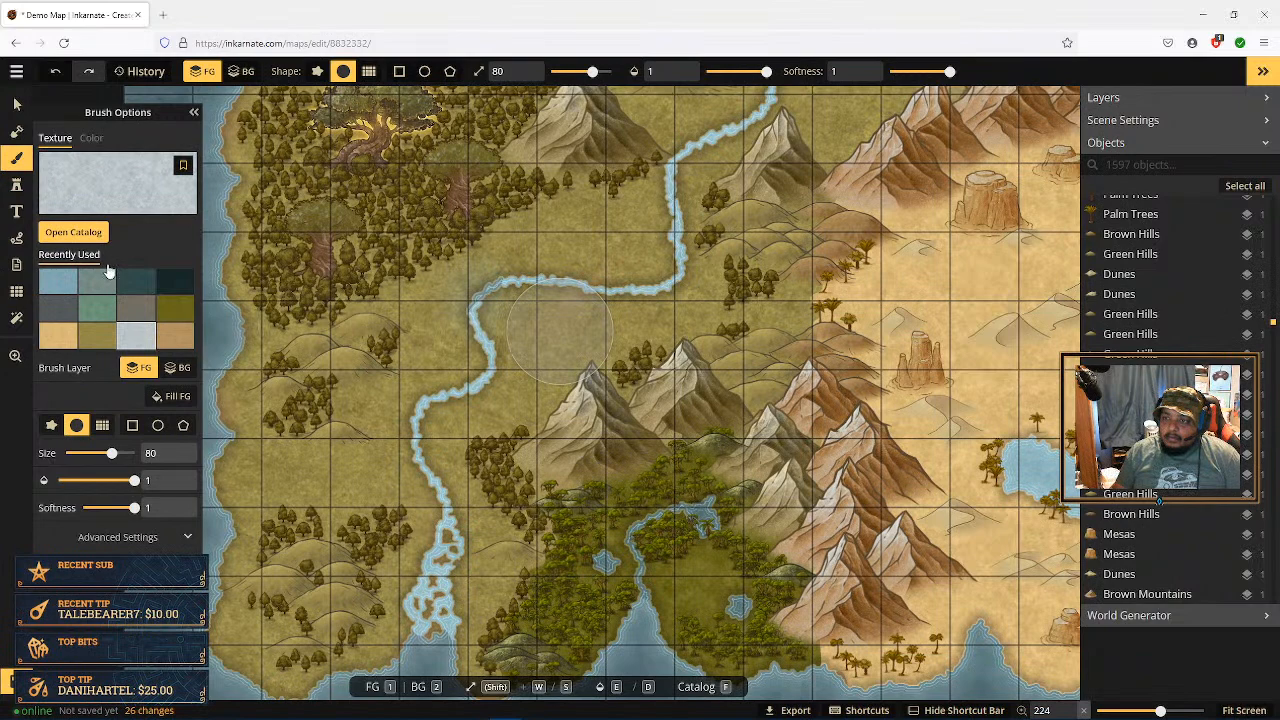
pyautogui.click(173, 369)
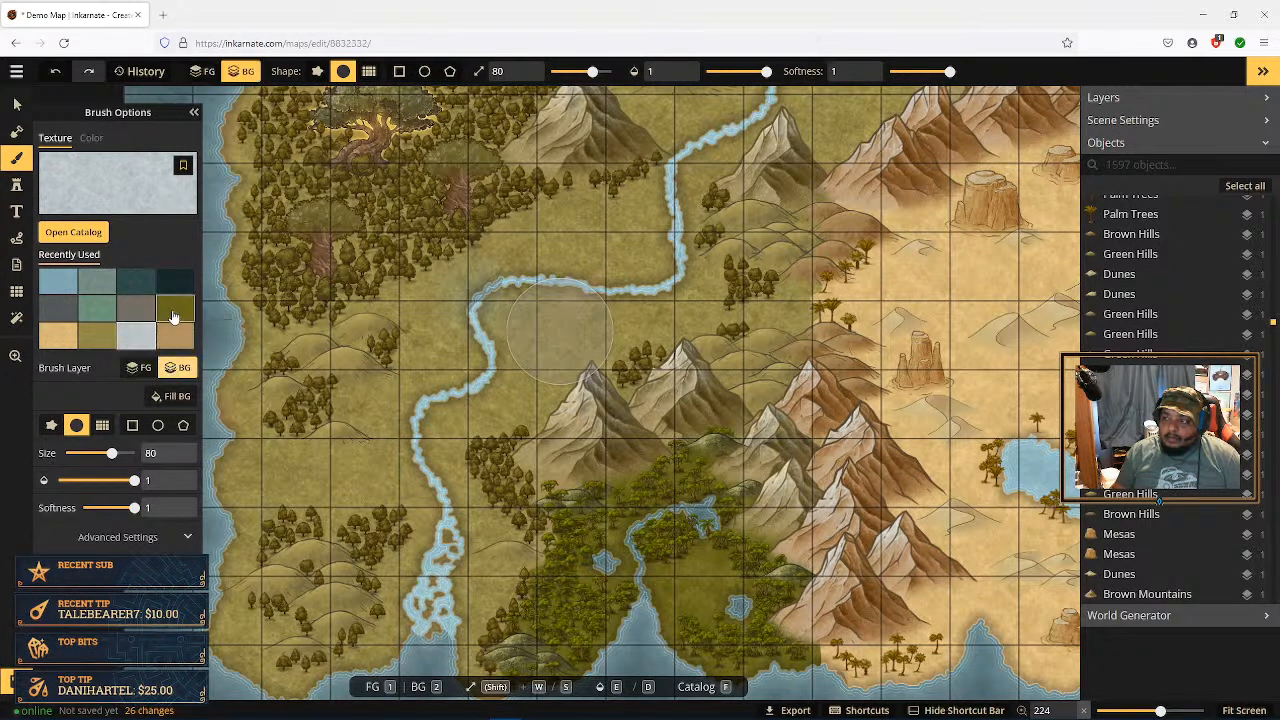
pyautogui.click(107, 340)
pyautogui.click(484, 291)
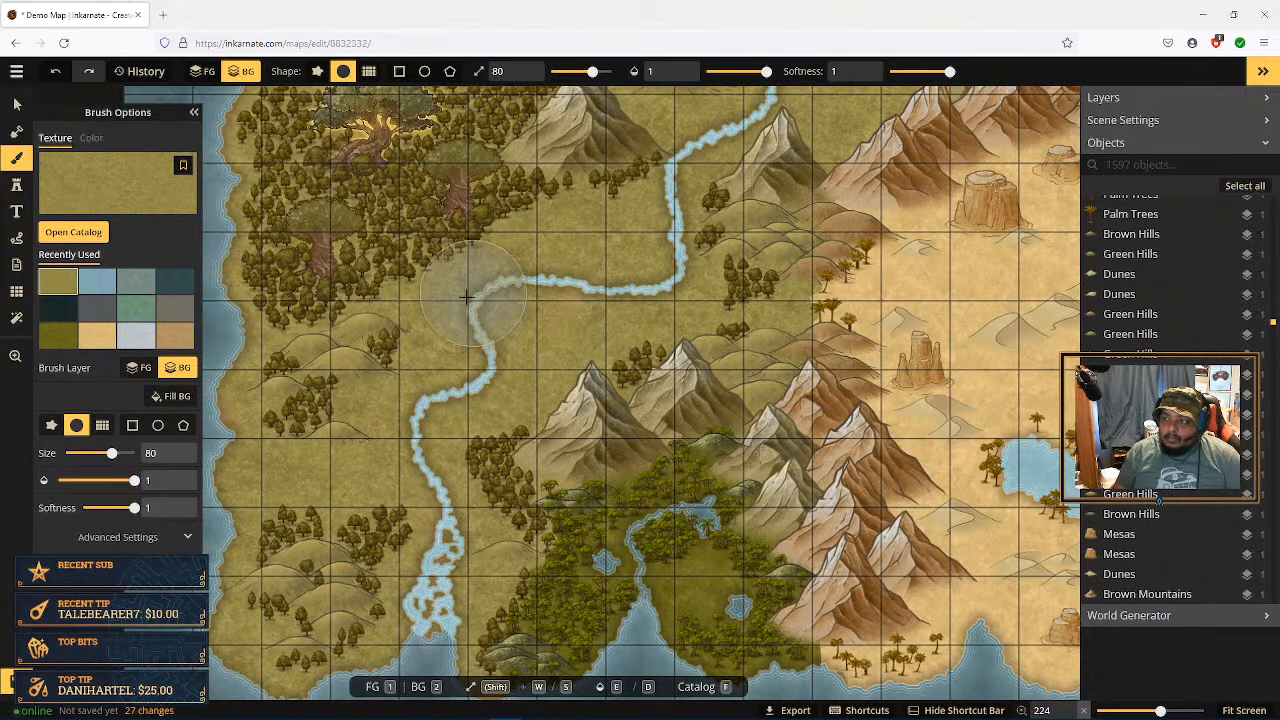
pyautogui.click(555, 335)
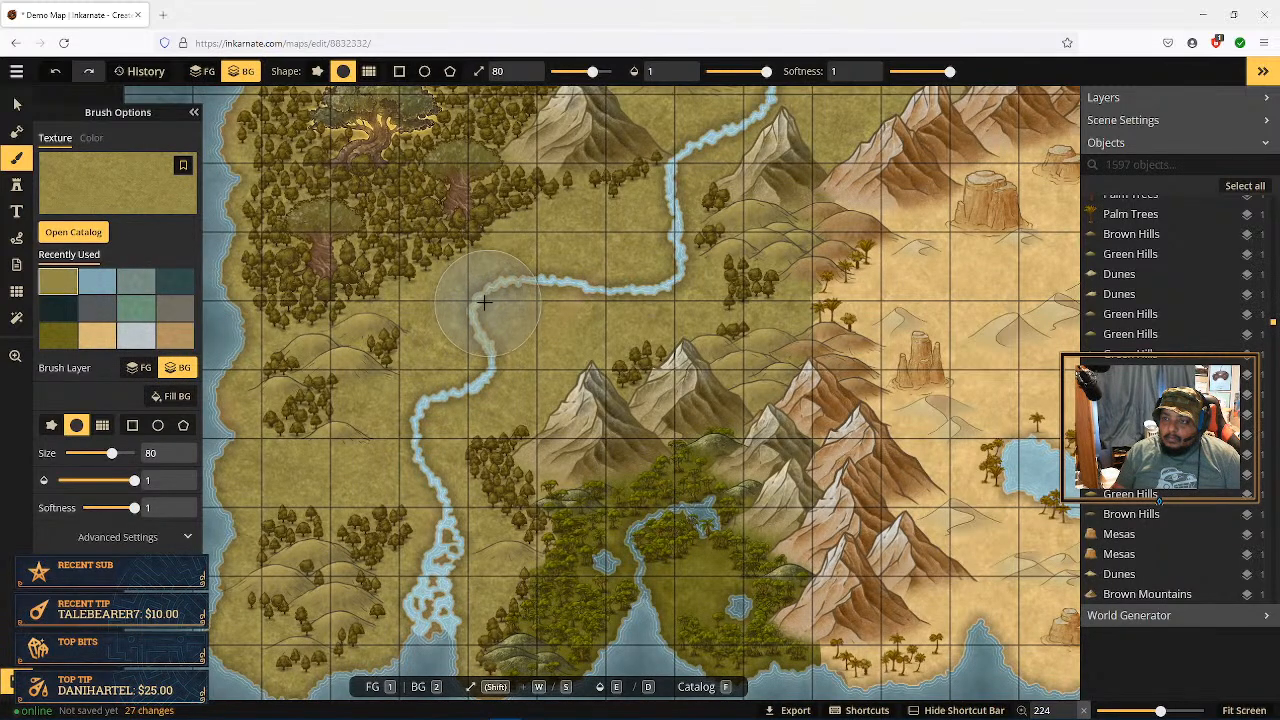
pyautogui.click(140, 368)
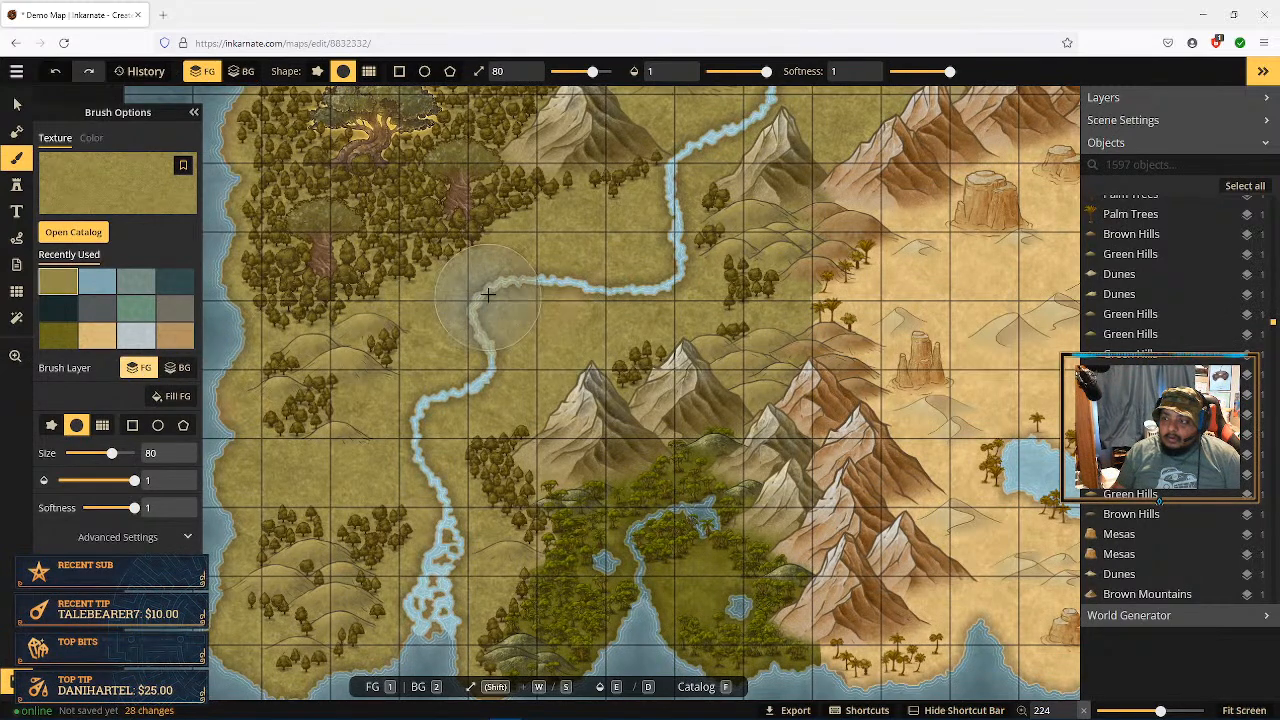
pyautogui.moveTo(490, 295)
pyautogui.mouseDown()
pyautogui.moveTo(508, 289)
pyautogui.moveTo(495, 303)
pyautogui.mouseUp()
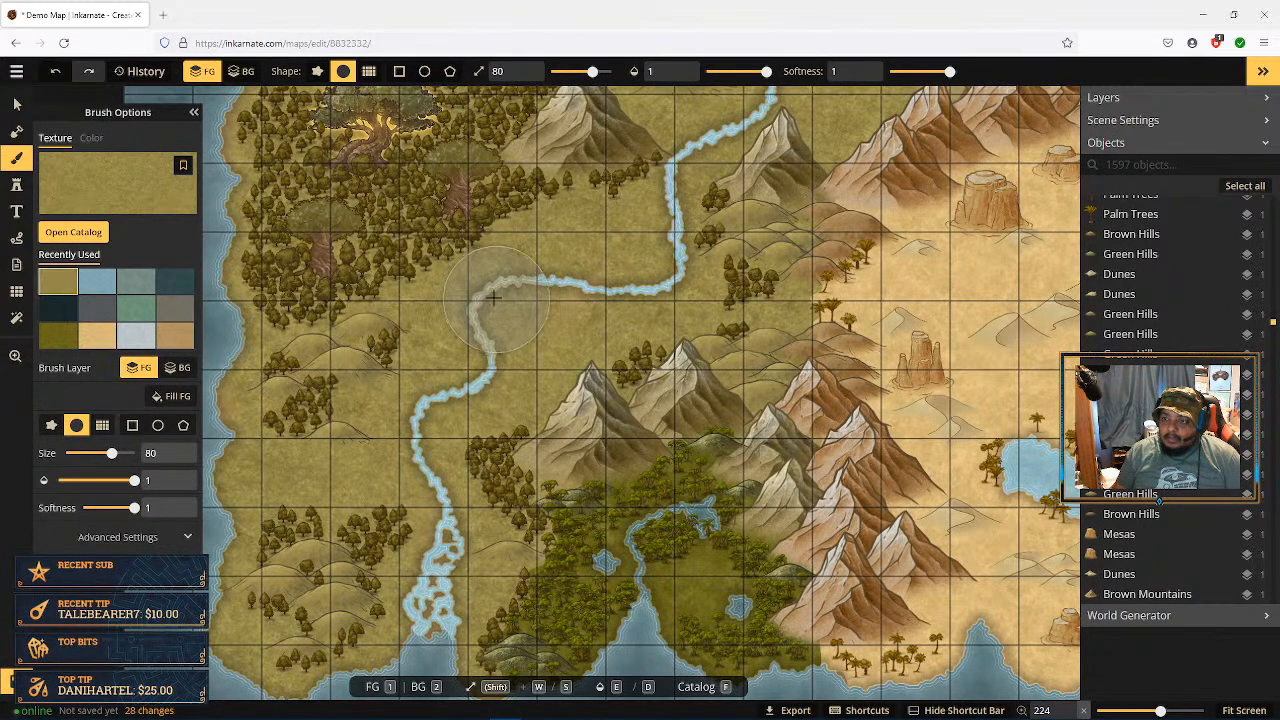
# Step: Repaint the river on the background layer with the light blue water texture
pyautogui.click(177, 368)
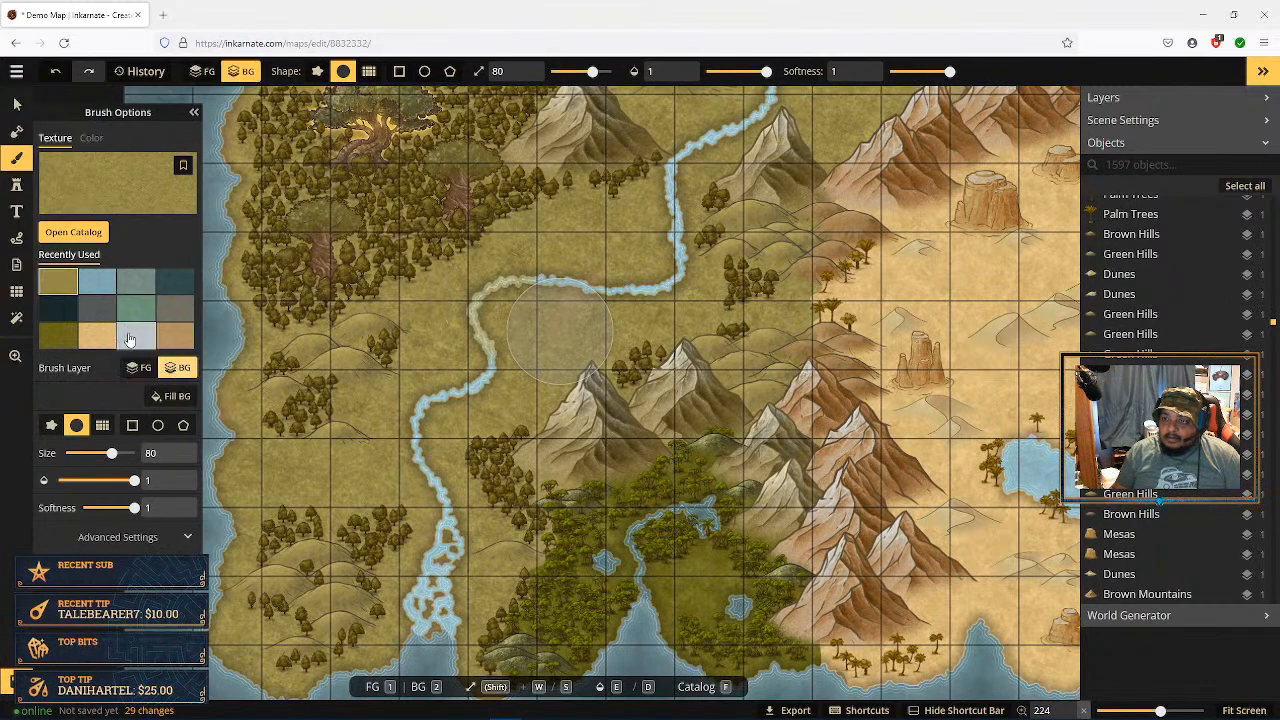
pyautogui.click(98, 292)
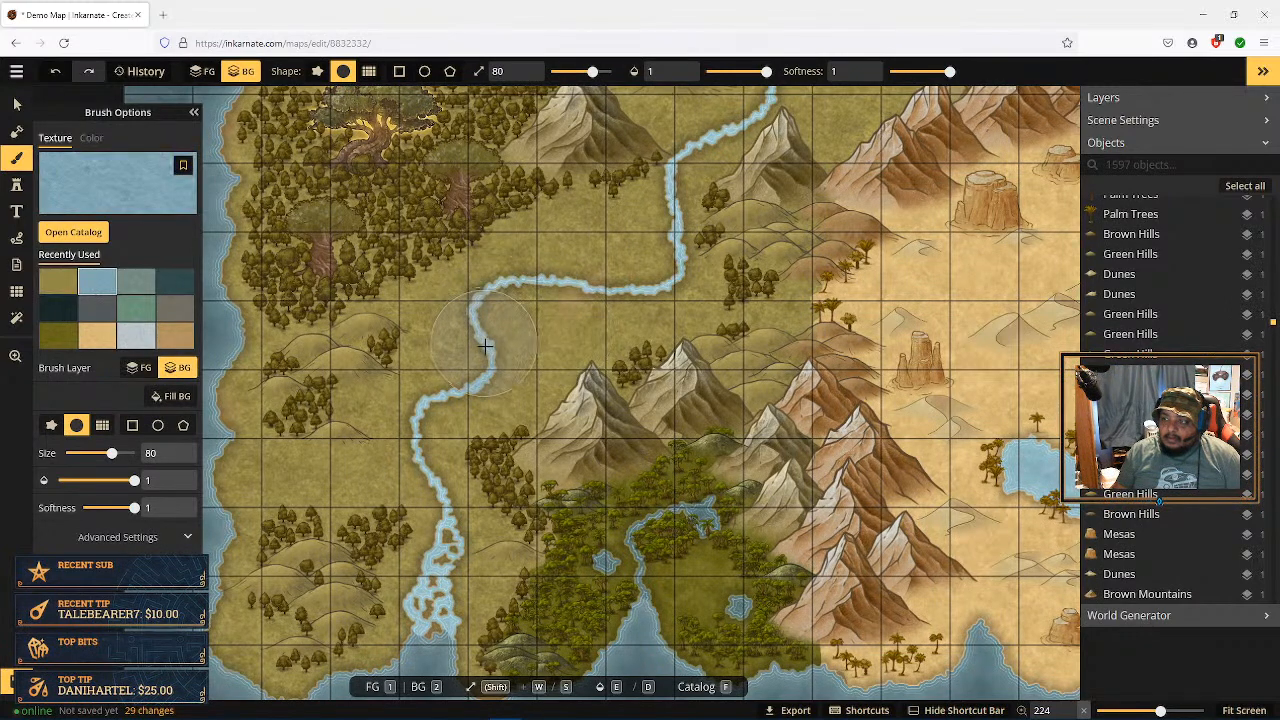
pyautogui.moveTo(499, 359)
pyautogui.mouseDown()
pyautogui.moveTo(553, 346)
pyautogui.moveTo(480, 368)
pyautogui.moveTo(480, 312)
pyautogui.moveTo(539, 294)
pyautogui.moveTo(605, 296)
pyautogui.moveTo(642, 267)
pyautogui.moveTo(535, 315)
pyautogui.moveTo(442, 404)
pyautogui.moveTo(613, 320)
pyautogui.moveTo(531, 479)
pyautogui.mouseUp()
pyautogui.press('space')
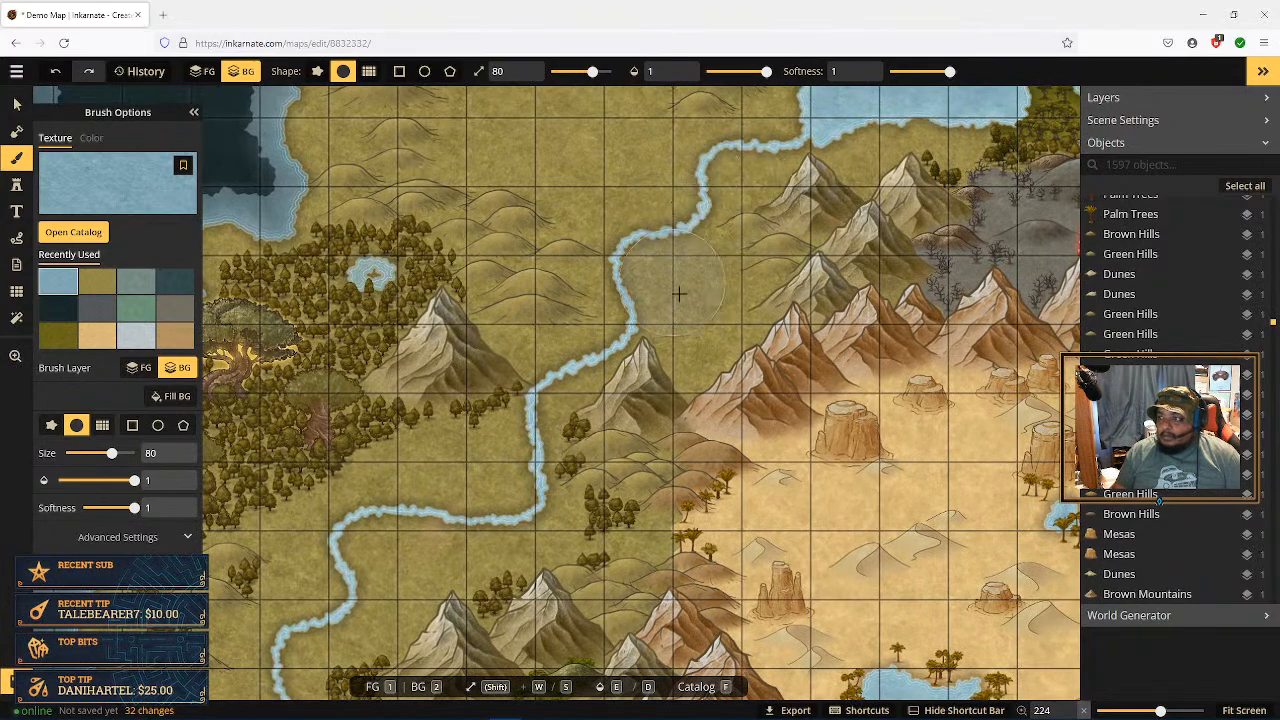
pyautogui.scroll(-5, 604, 366)
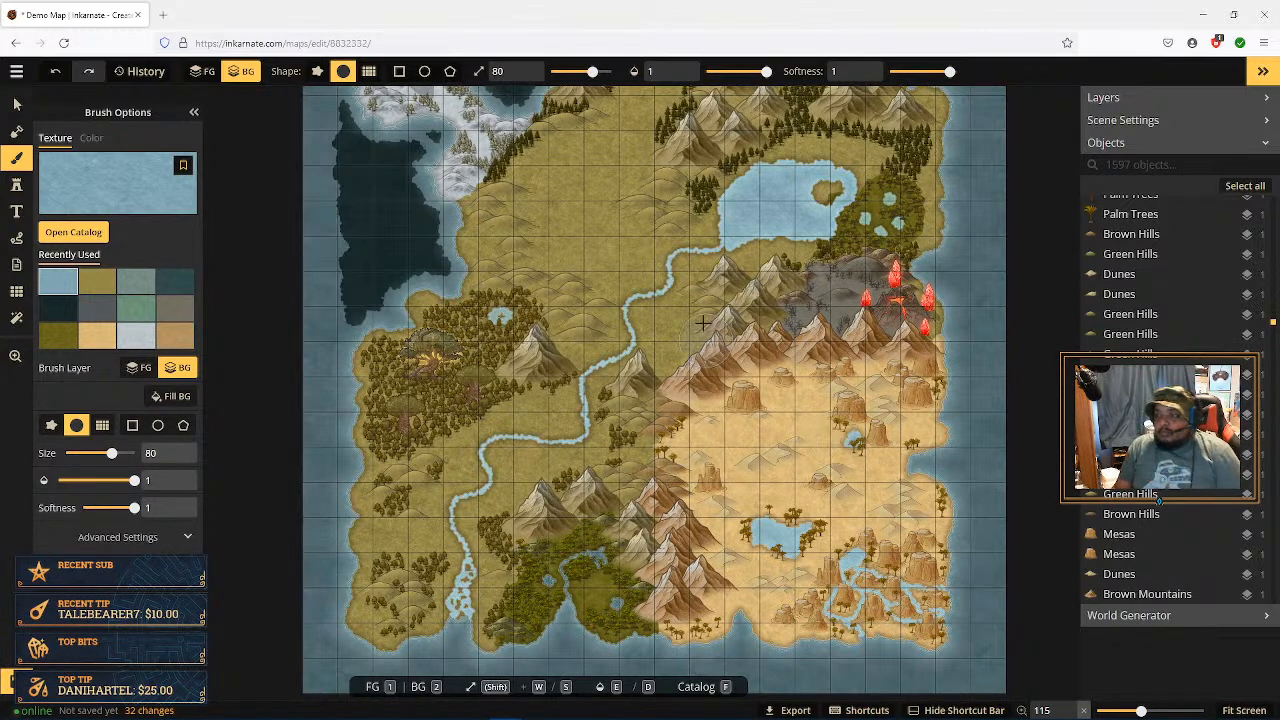
pyautogui.scroll(5, 465, 352)
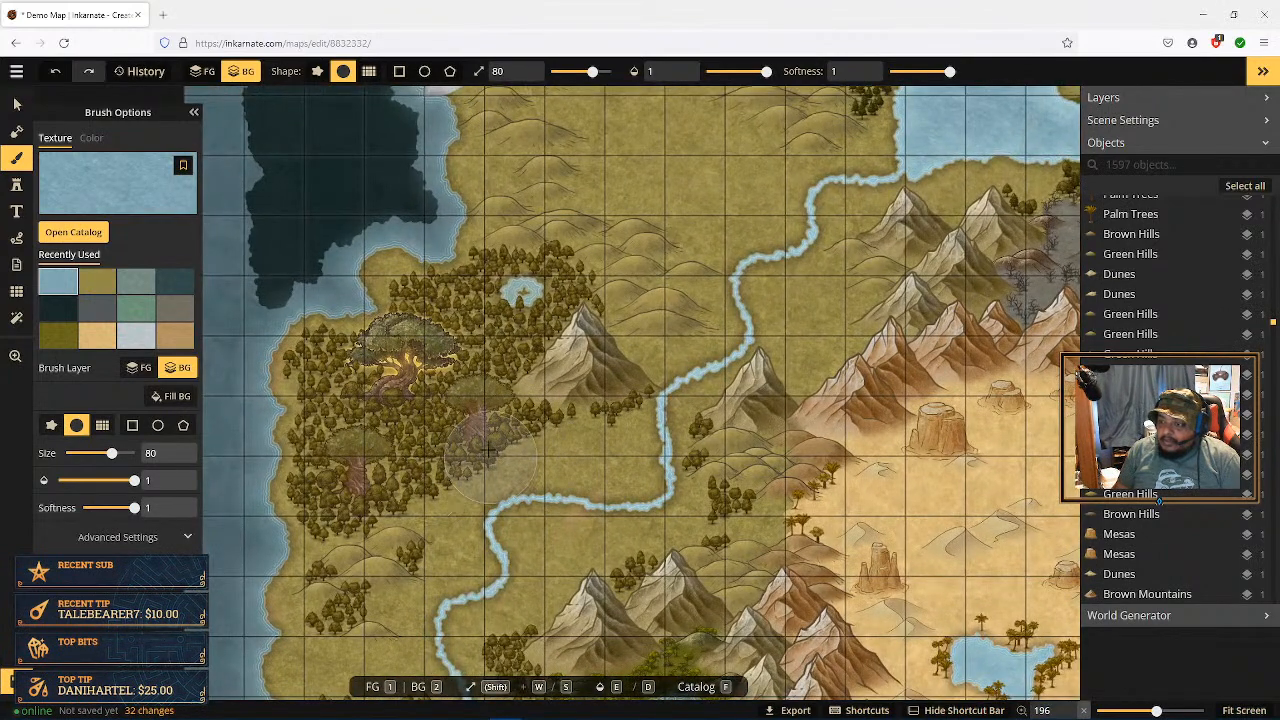
pyautogui.scroll(-3, 578, 463)
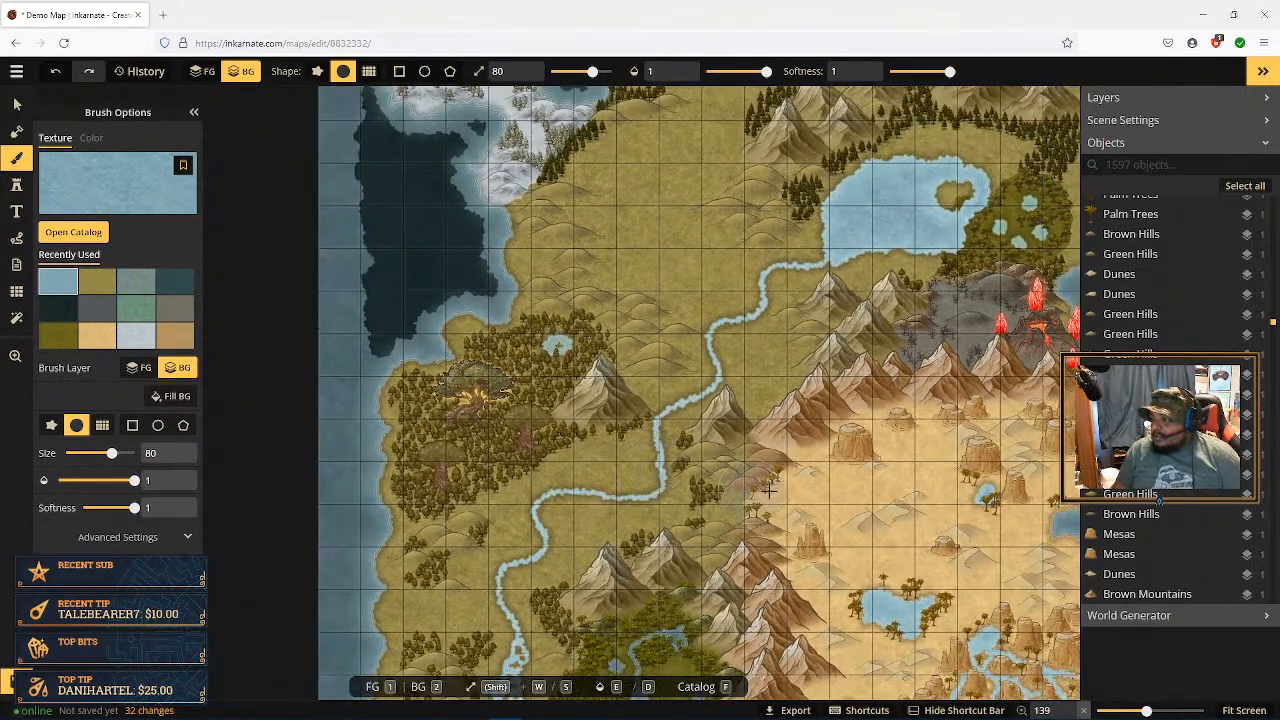
pyautogui.scroll(-1, 670, 497)
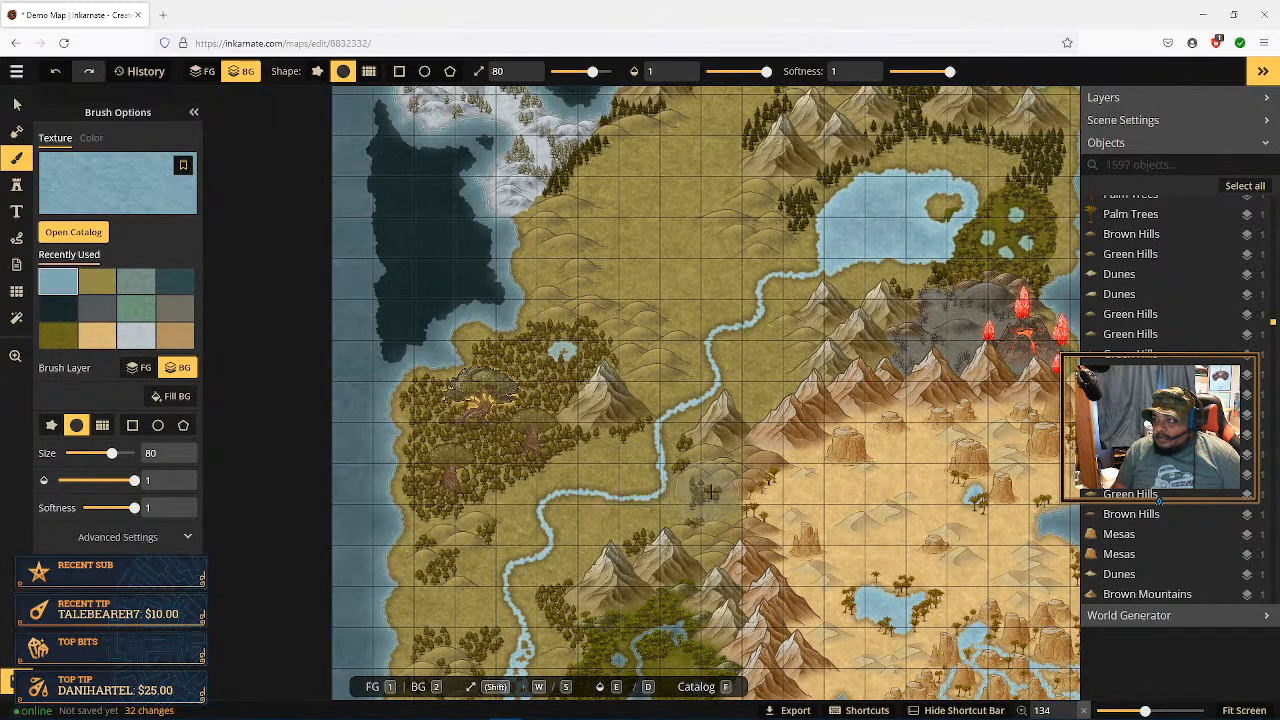
pyautogui.scroll(2, 785, 420)
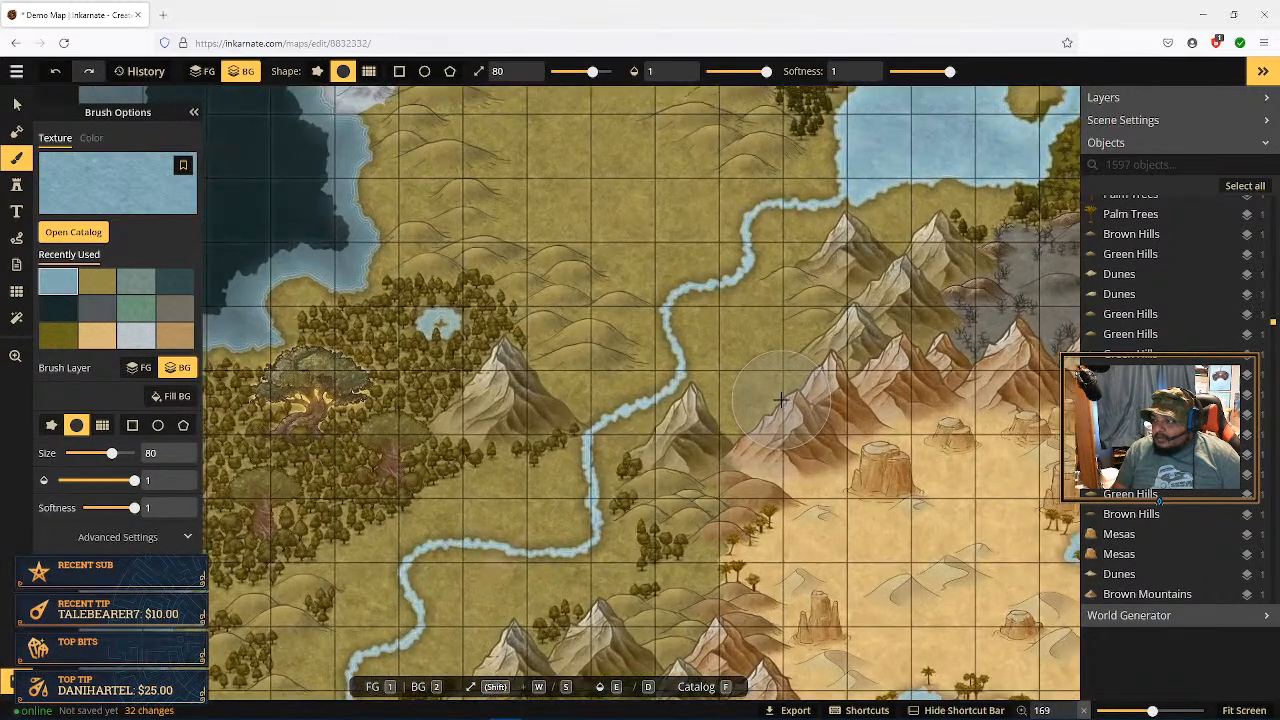
pyautogui.scroll(3, 780, 400)
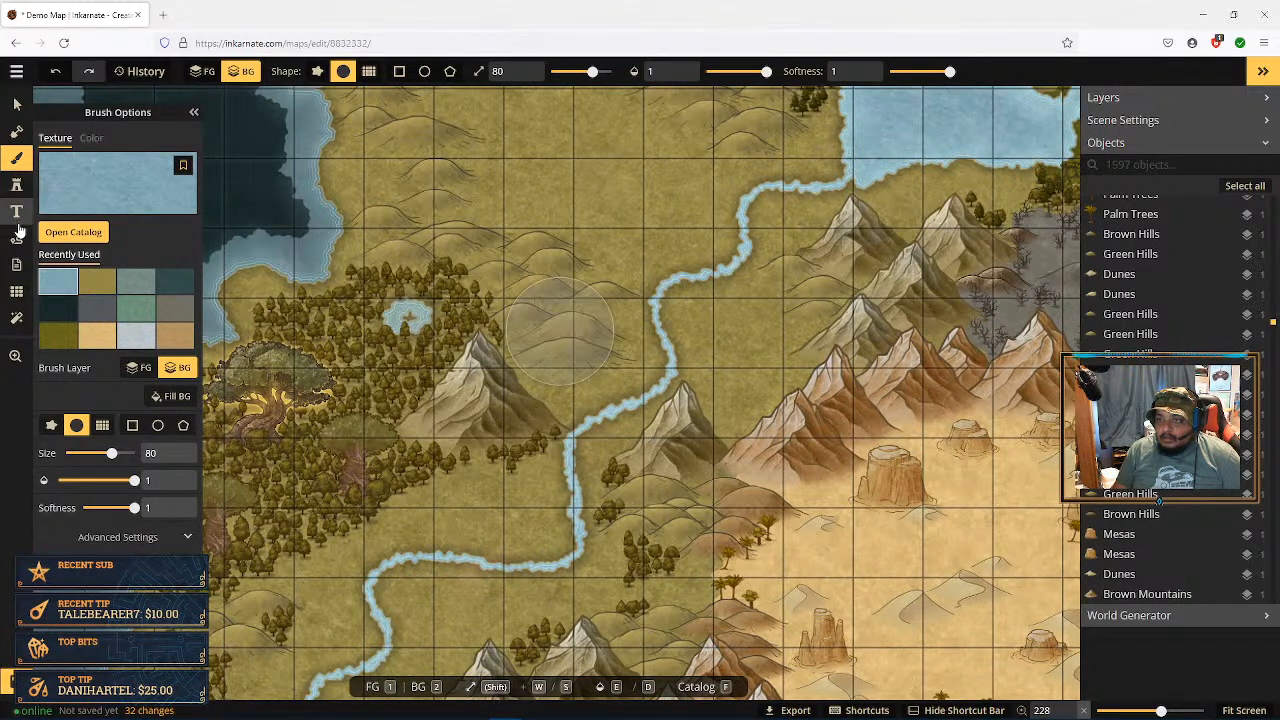
# Step: Choose the first olive-brown leafy tree stamp set in the catalog's Trees group and set its size to 100
pyautogui.click(16, 184)
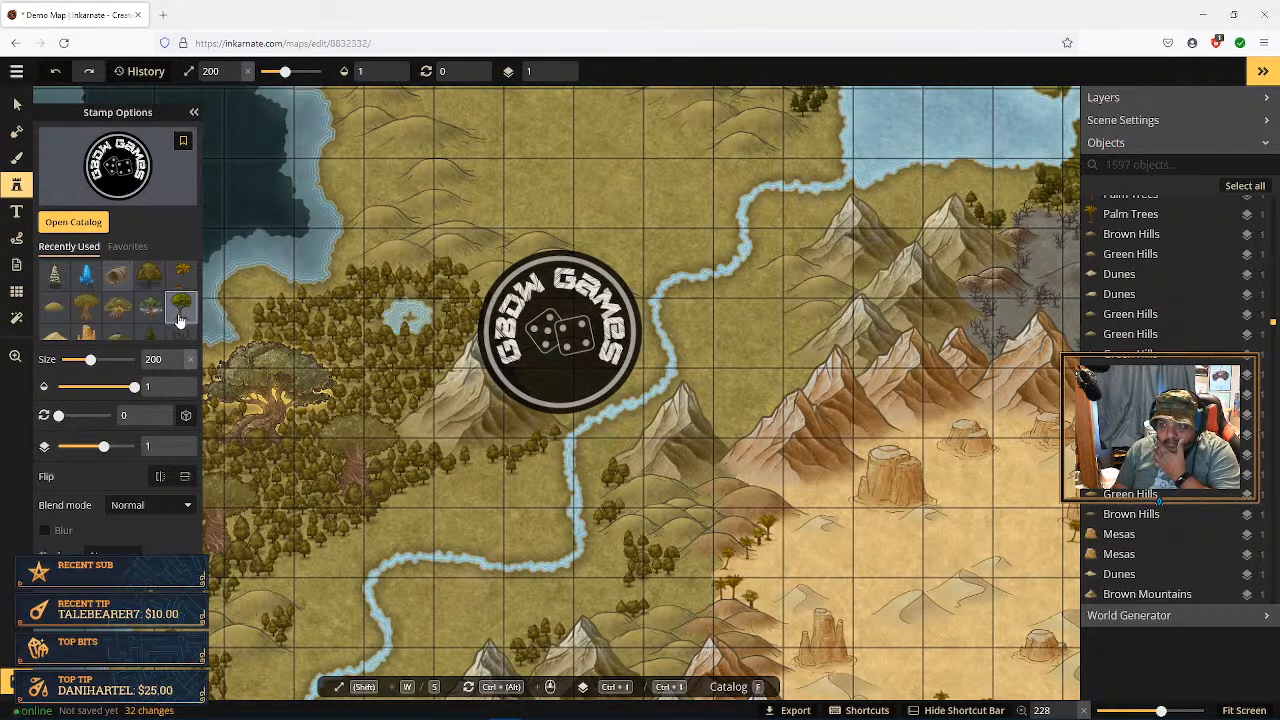
pyautogui.scroll(-1, 150, 318)
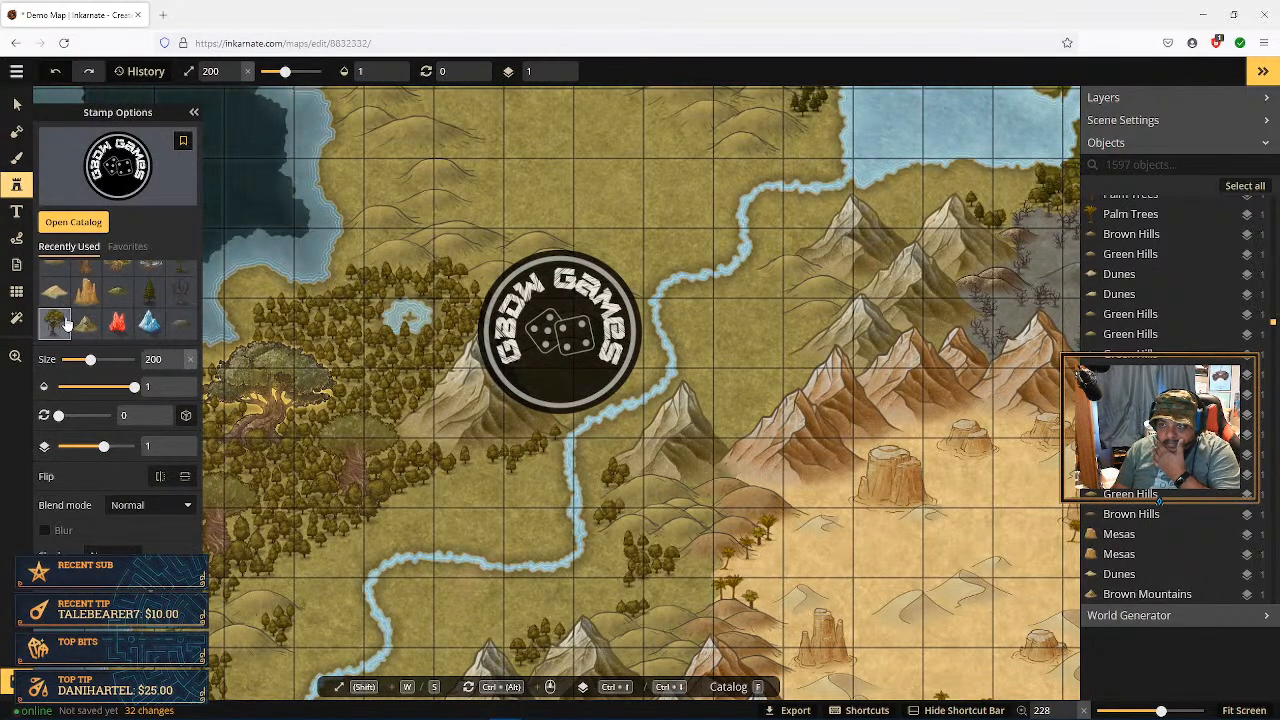
pyautogui.scroll(2, 67, 322)
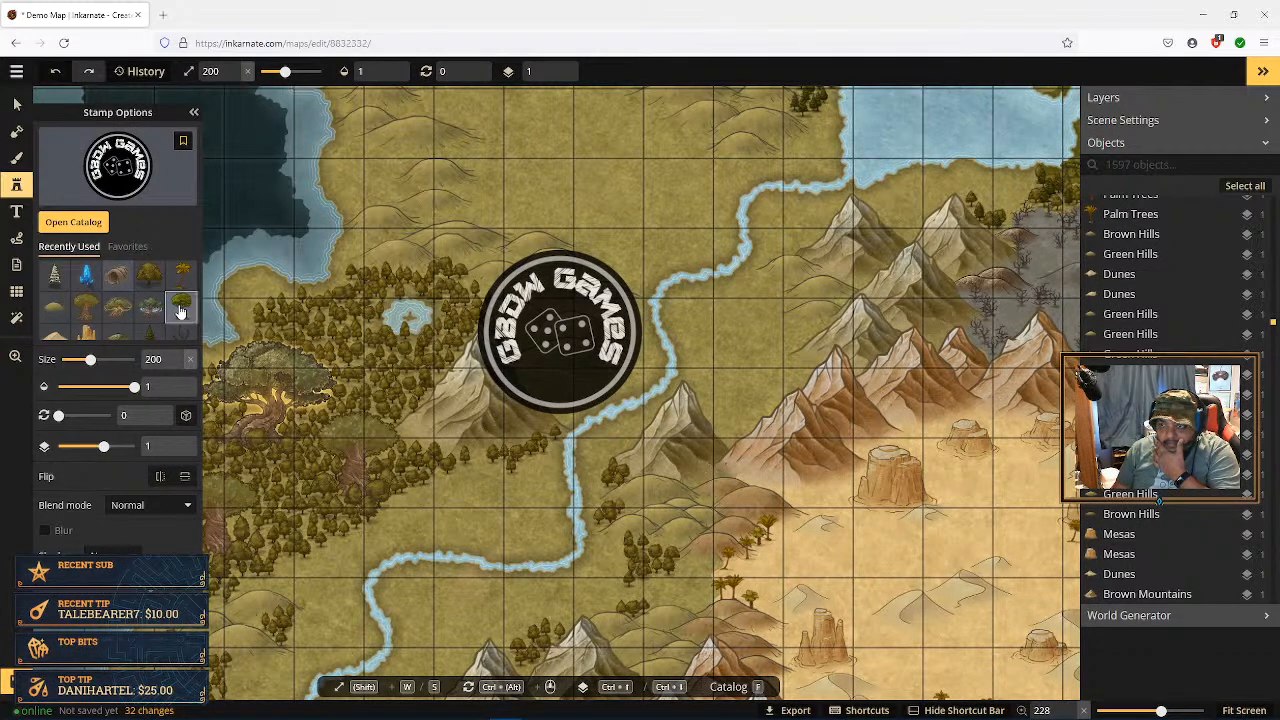
pyautogui.click(180, 310)
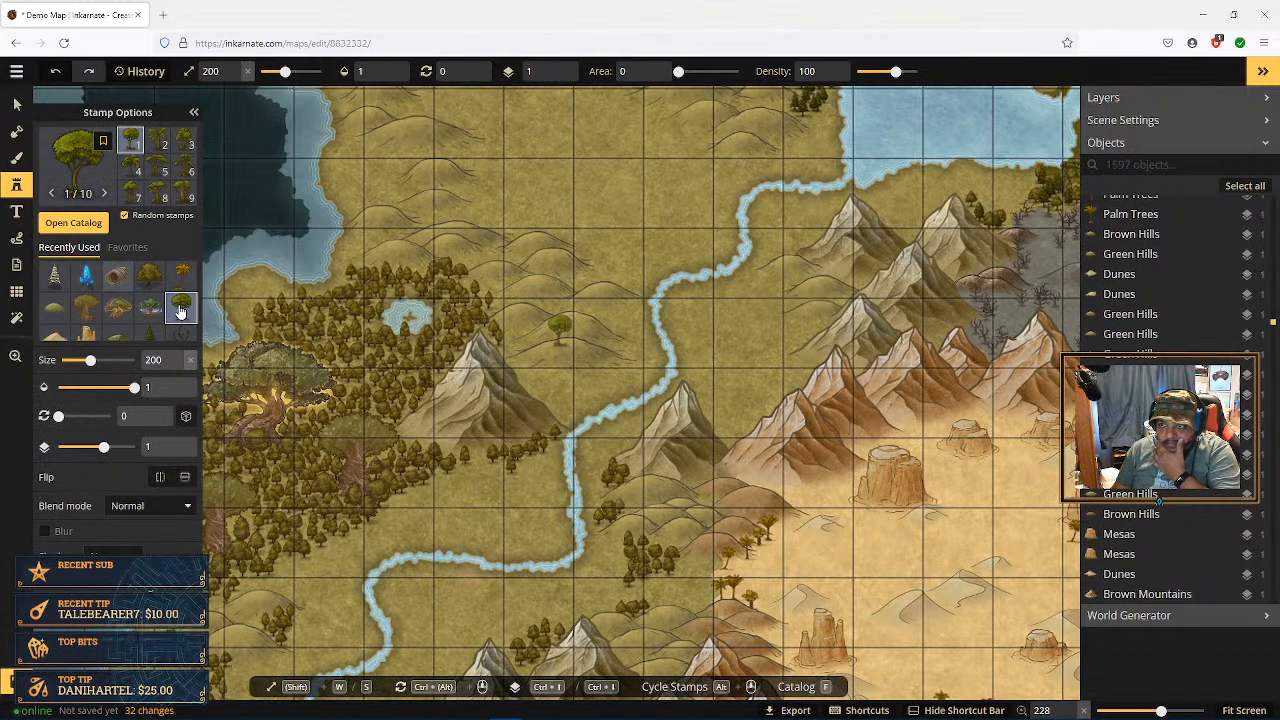
pyautogui.click(98, 225)
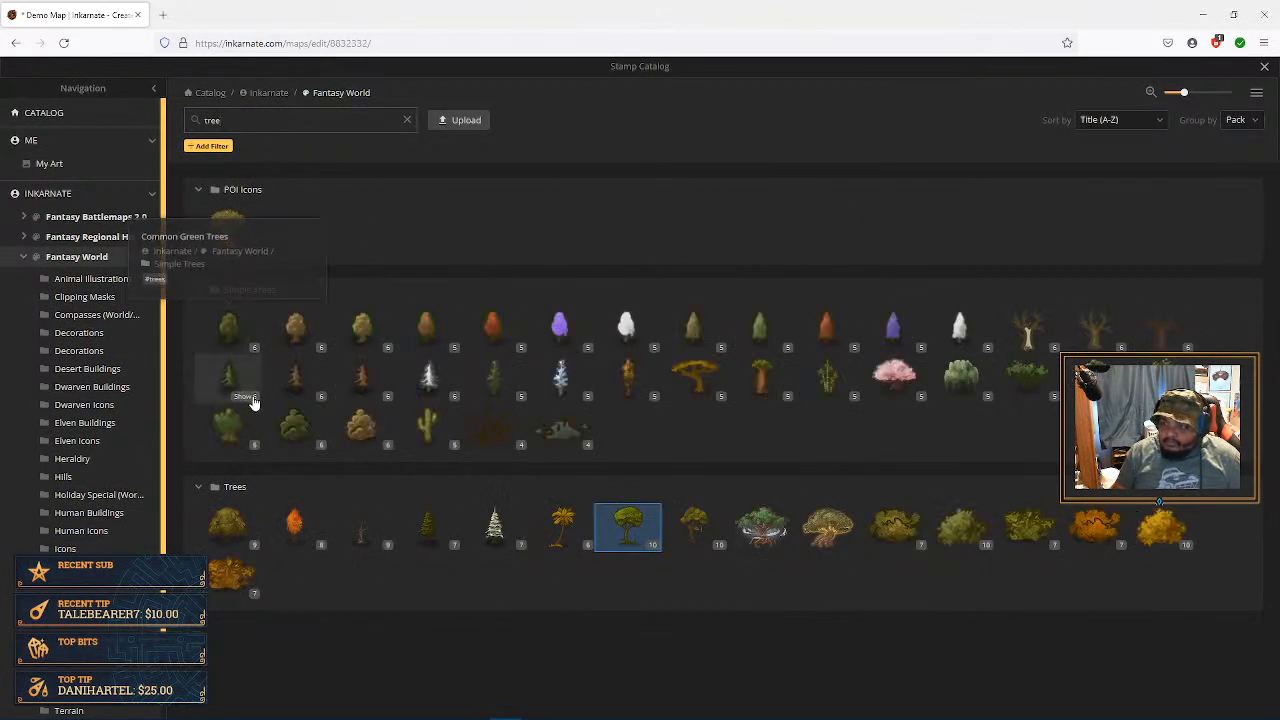
pyautogui.click(226, 528)
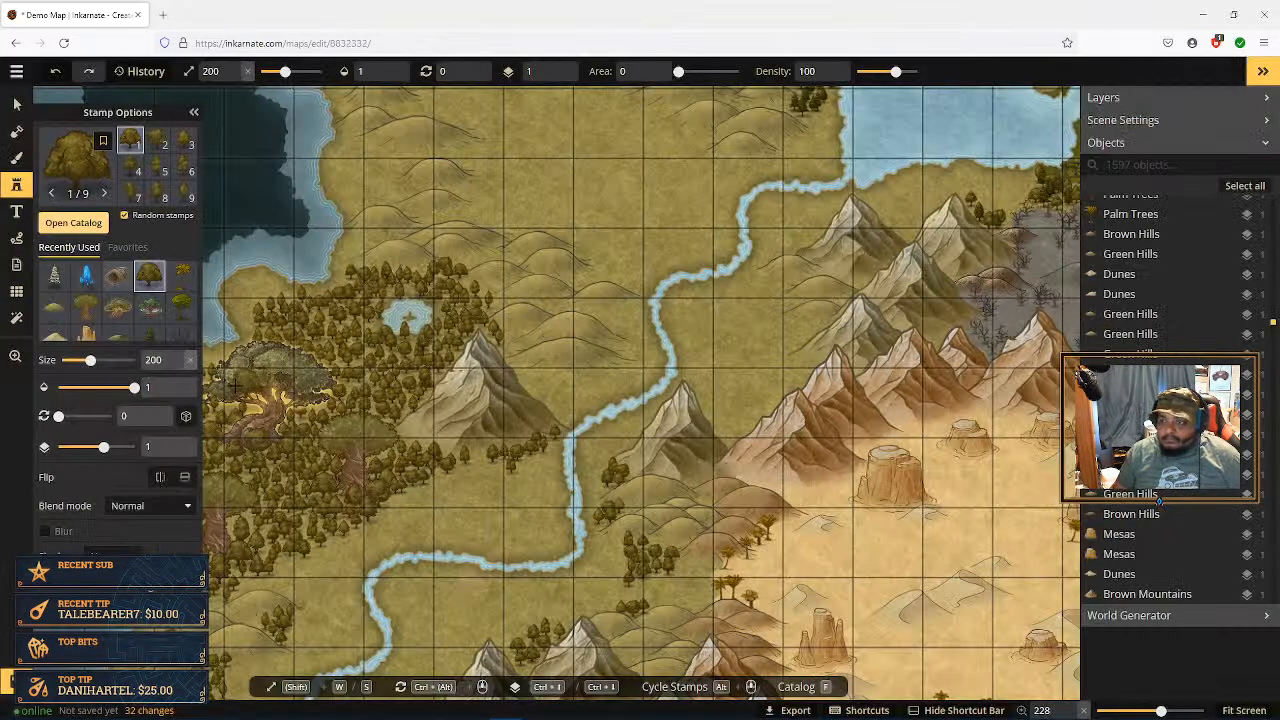
pyautogui.click(177, 365)
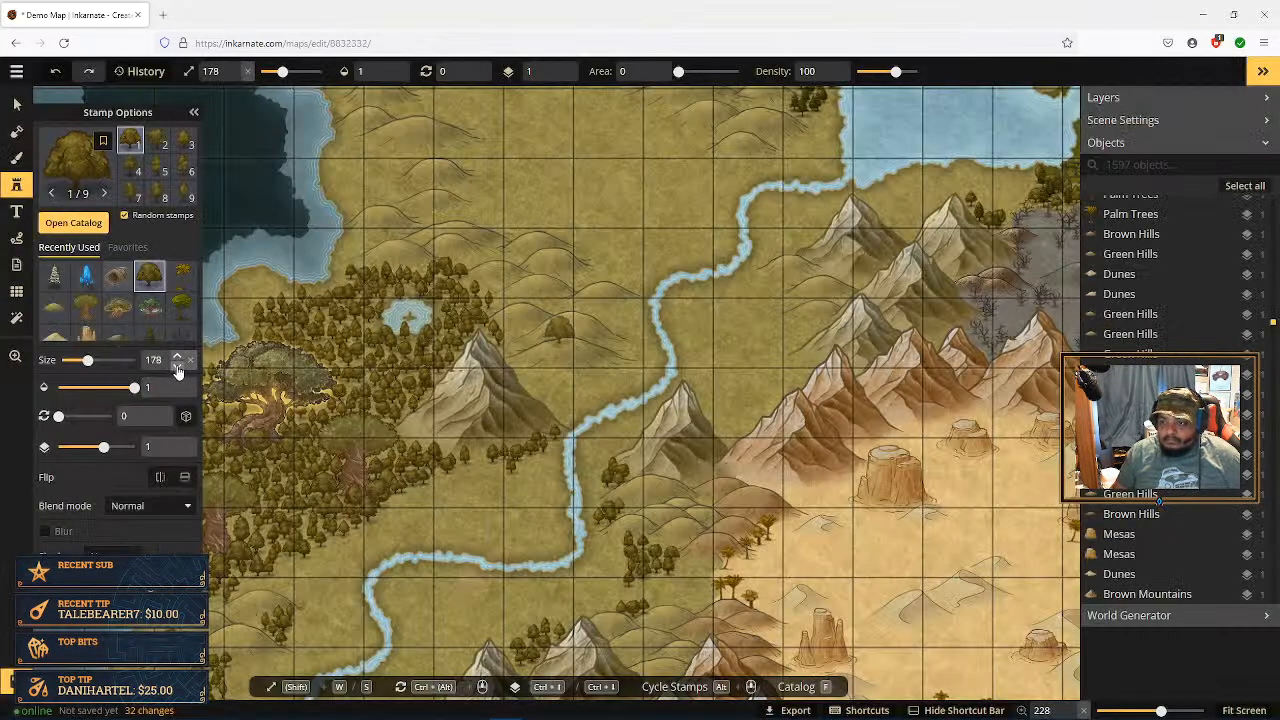
pyautogui.click(177, 365)
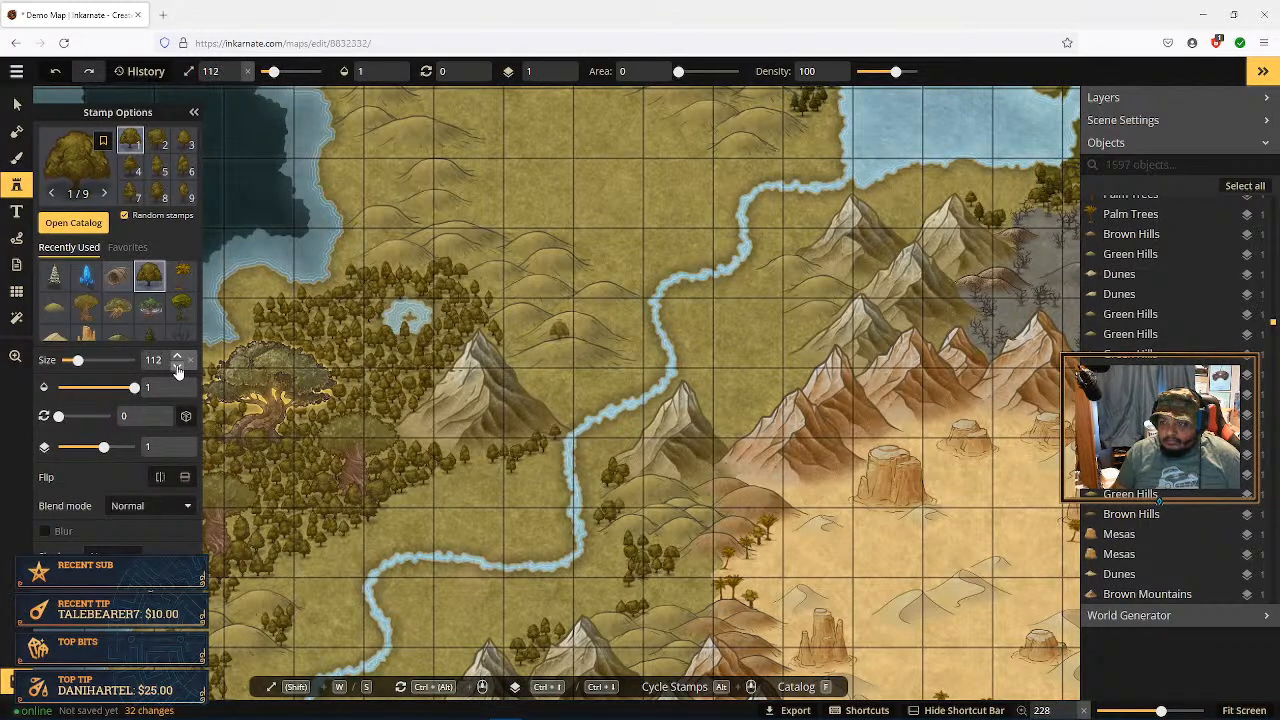
pyautogui.click(177, 365)
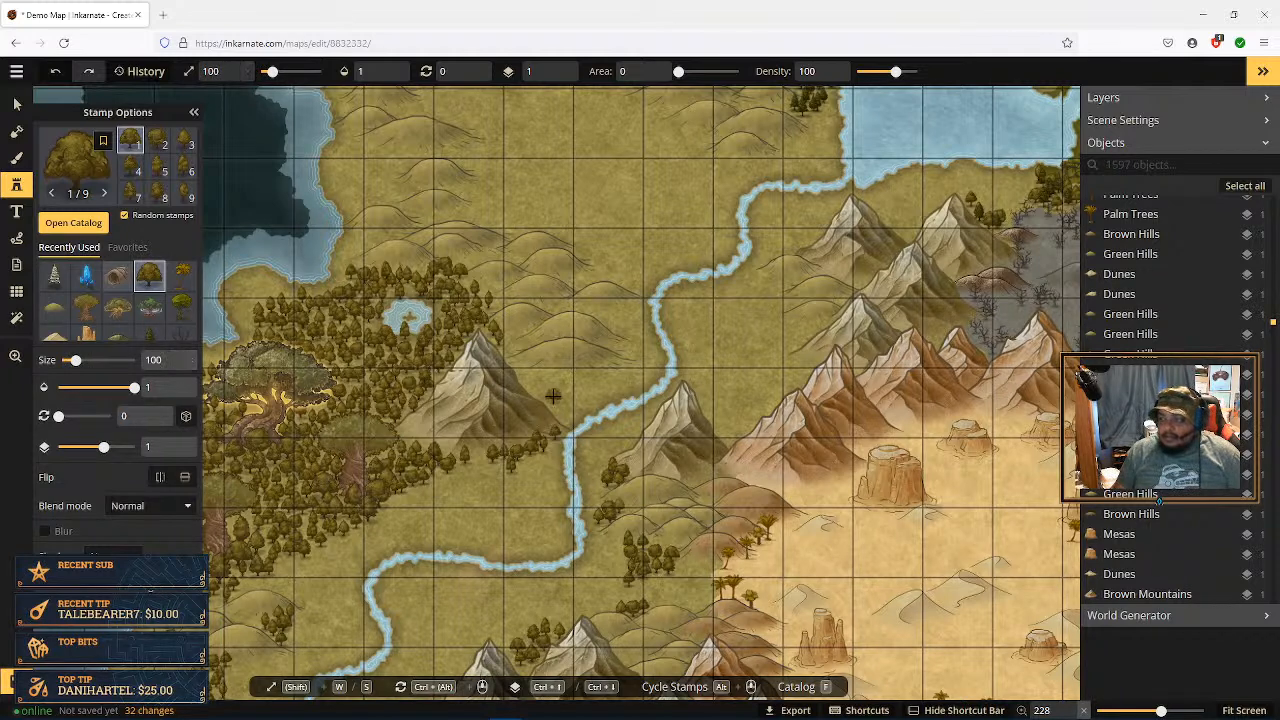
# Step: Place a cluster of trees along the northwest foot of the brown mountains east of the river
pyautogui.click(806, 366)
pyautogui.click(773, 386)
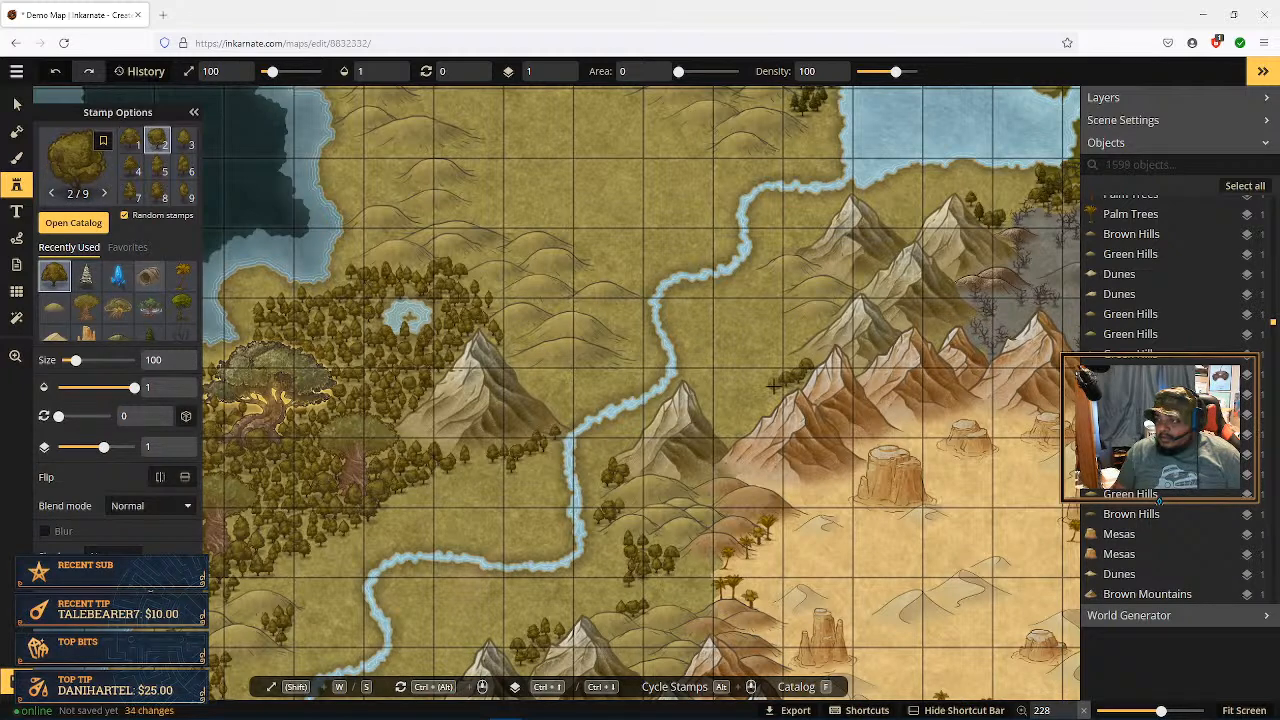
pyautogui.click(767, 394)
pyautogui.click(777, 395)
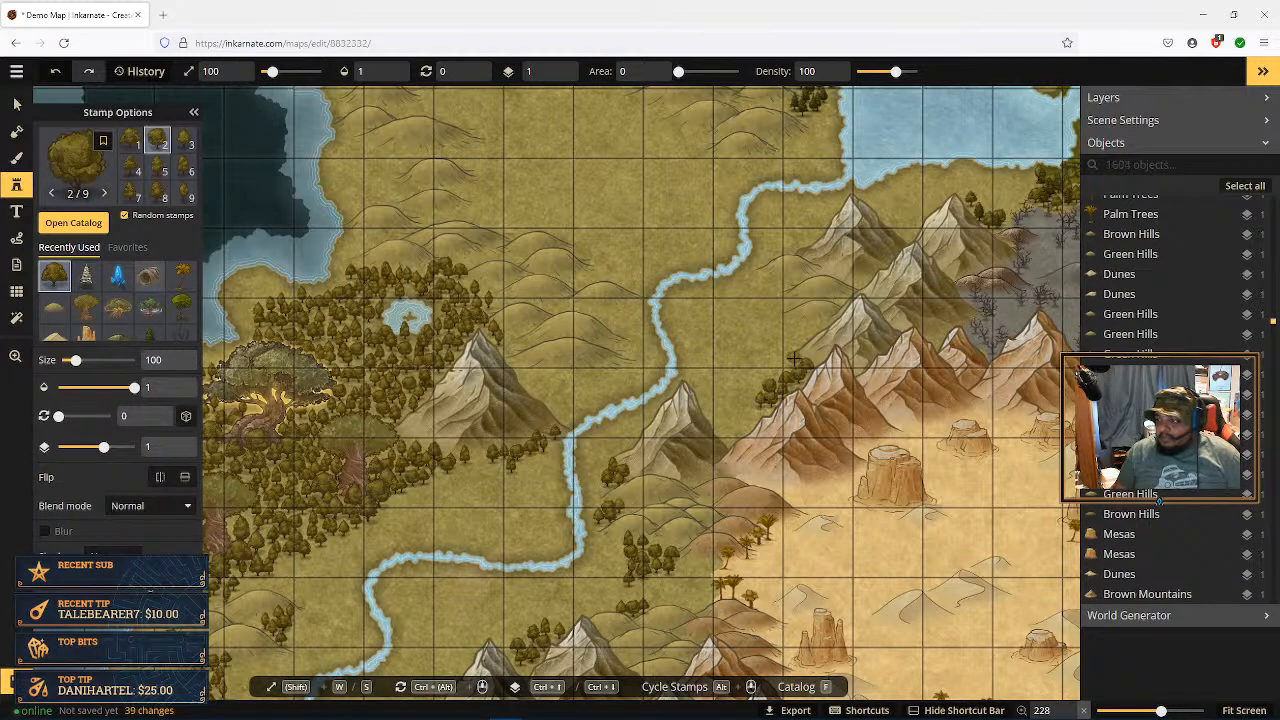
pyautogui.click(793, 358)
pyautogui.click(747, 410)
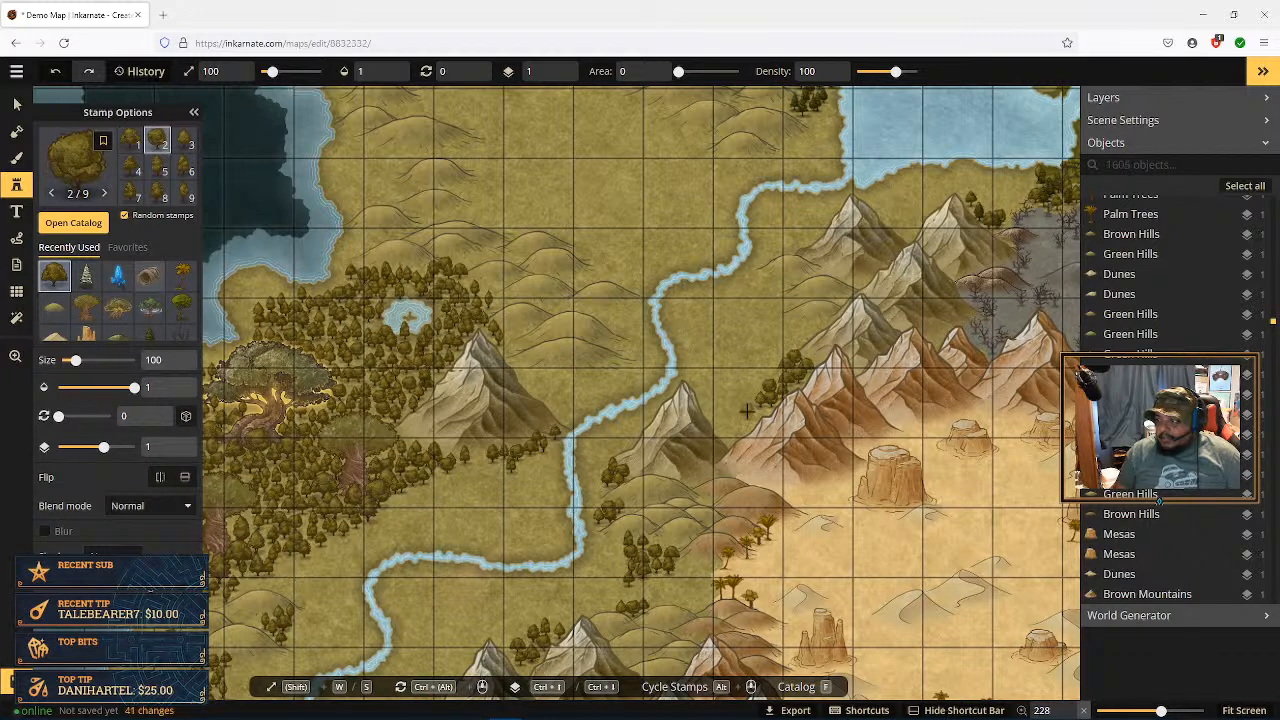
pyautogui.click(760, 405)
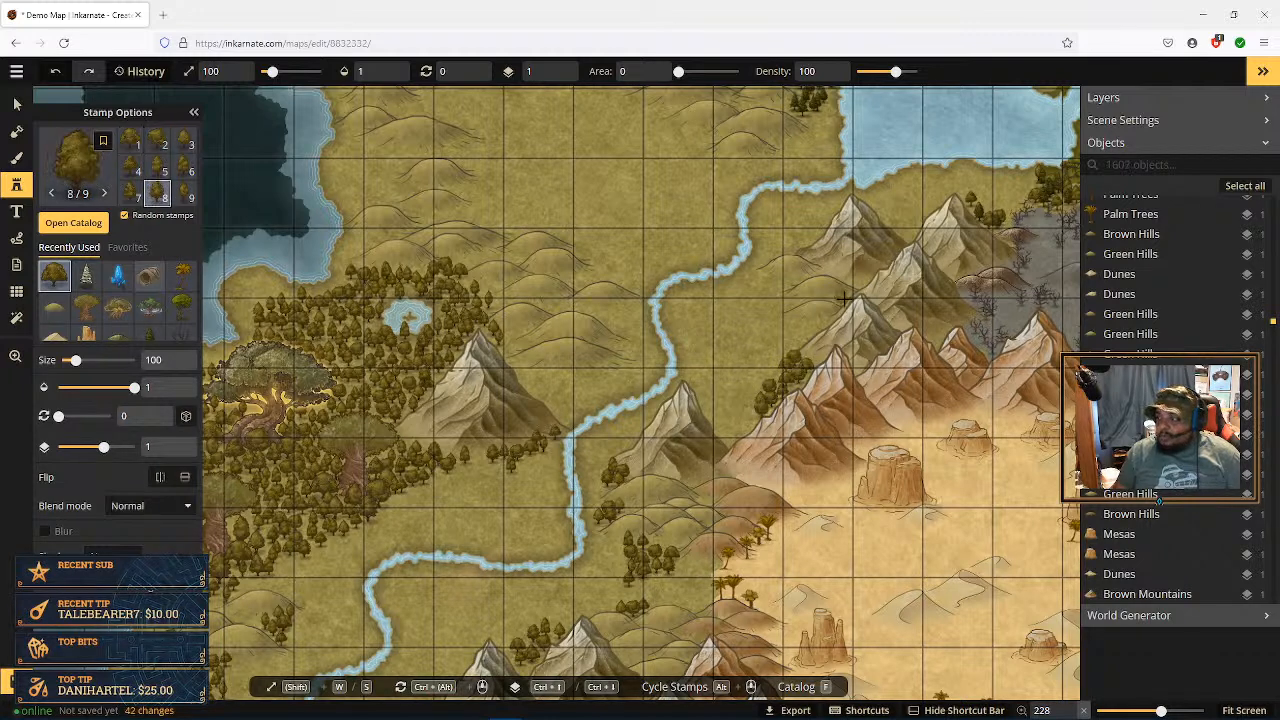
# Step: Place small groups of trees at the western foot of and between the grey-green mountains east of the river
pyautogui.click(820, 319)
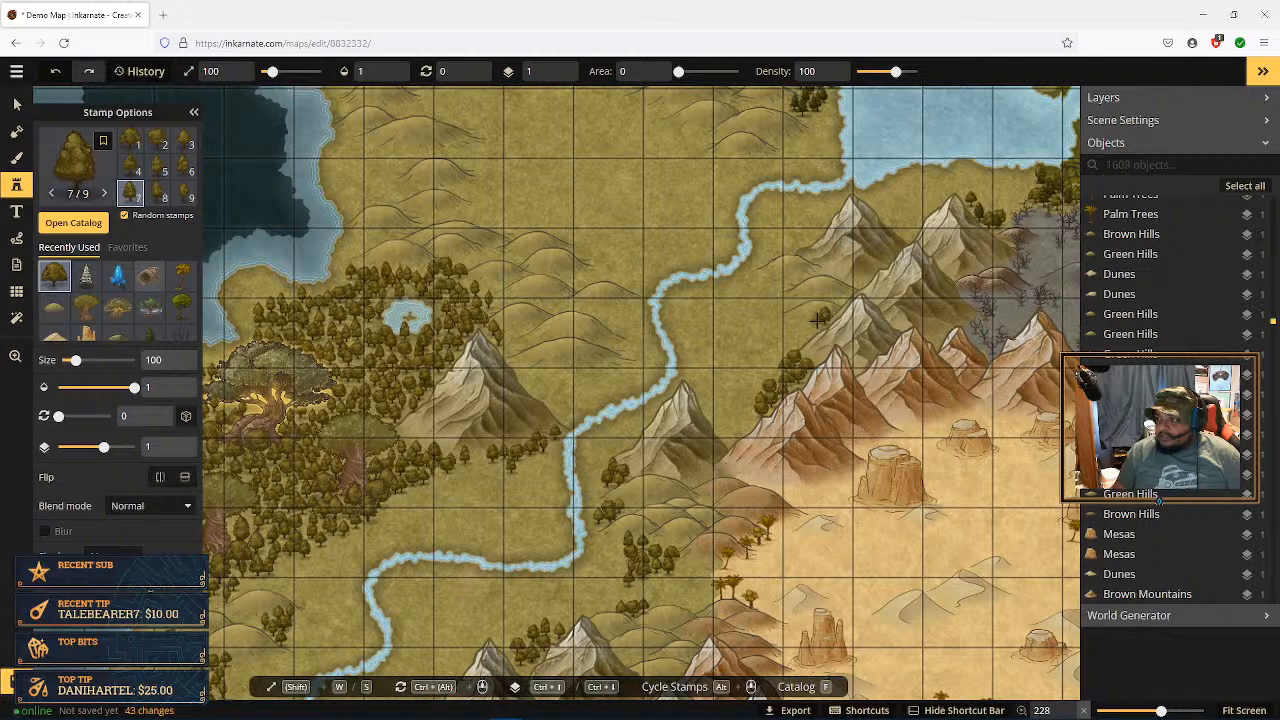
pyautogui.click(814, 322)
pyautogui.click(812, 318)
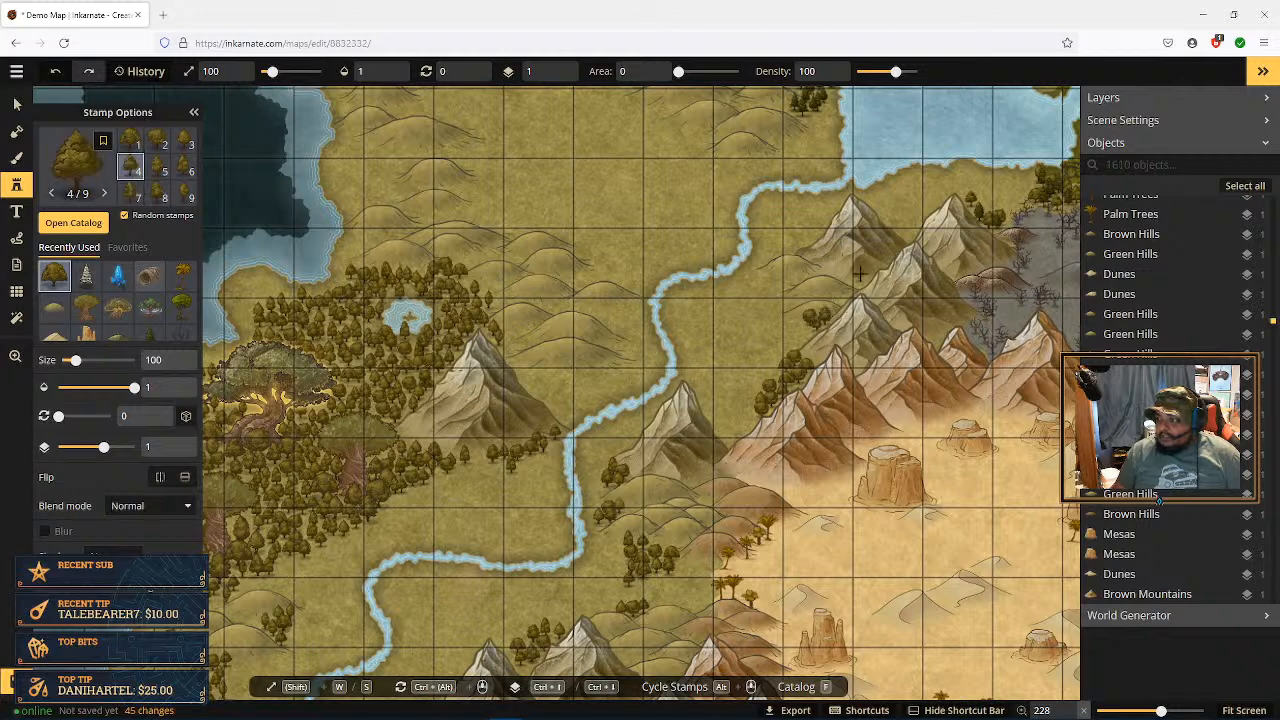
pyautogui.click(864, 278)
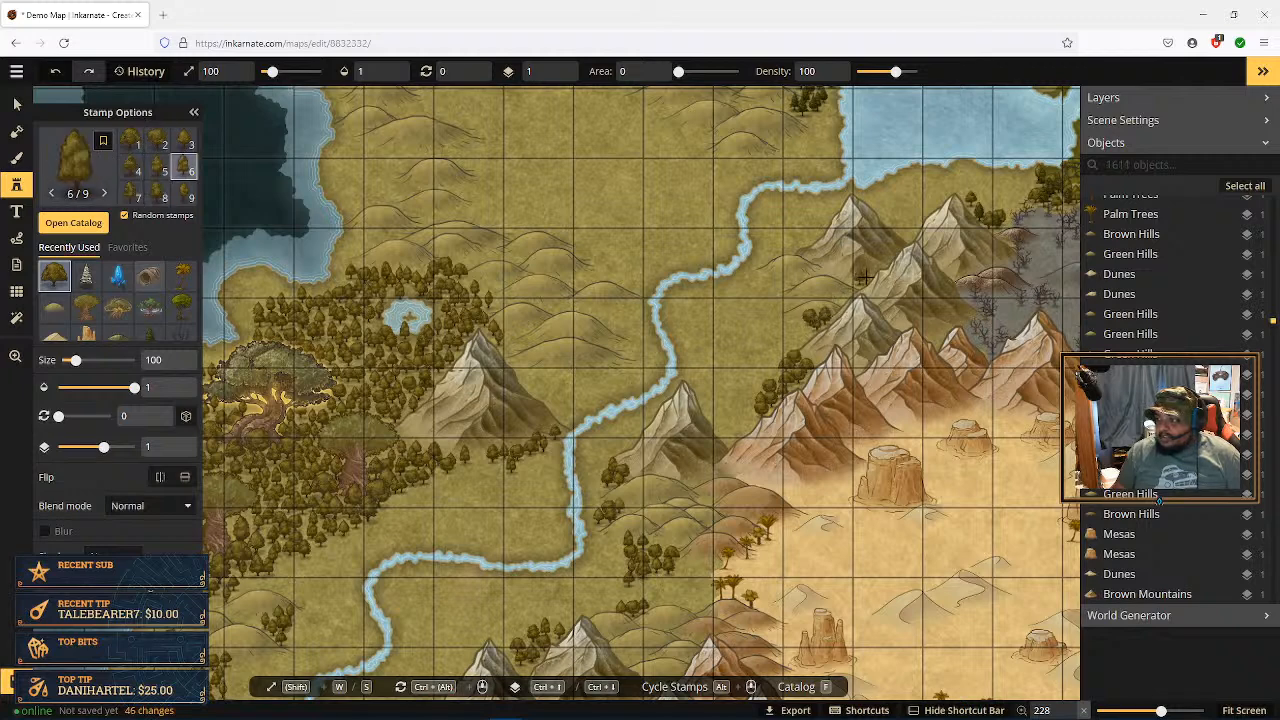
pyautogui.click(864, 278)
# Step: Add trees in the gap behind the brown mountain peaks and one more at the range's northwest foot
pyautogui.click(952, 342)
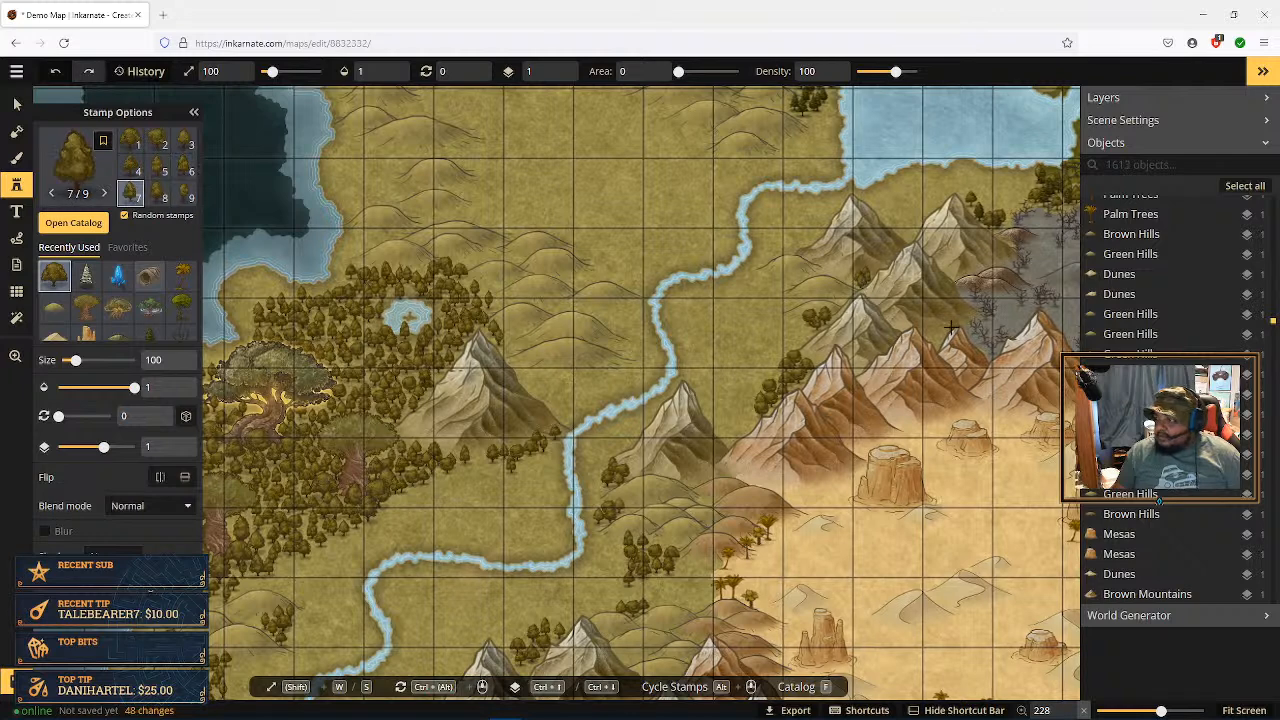
pyautogui.click(940, 338)
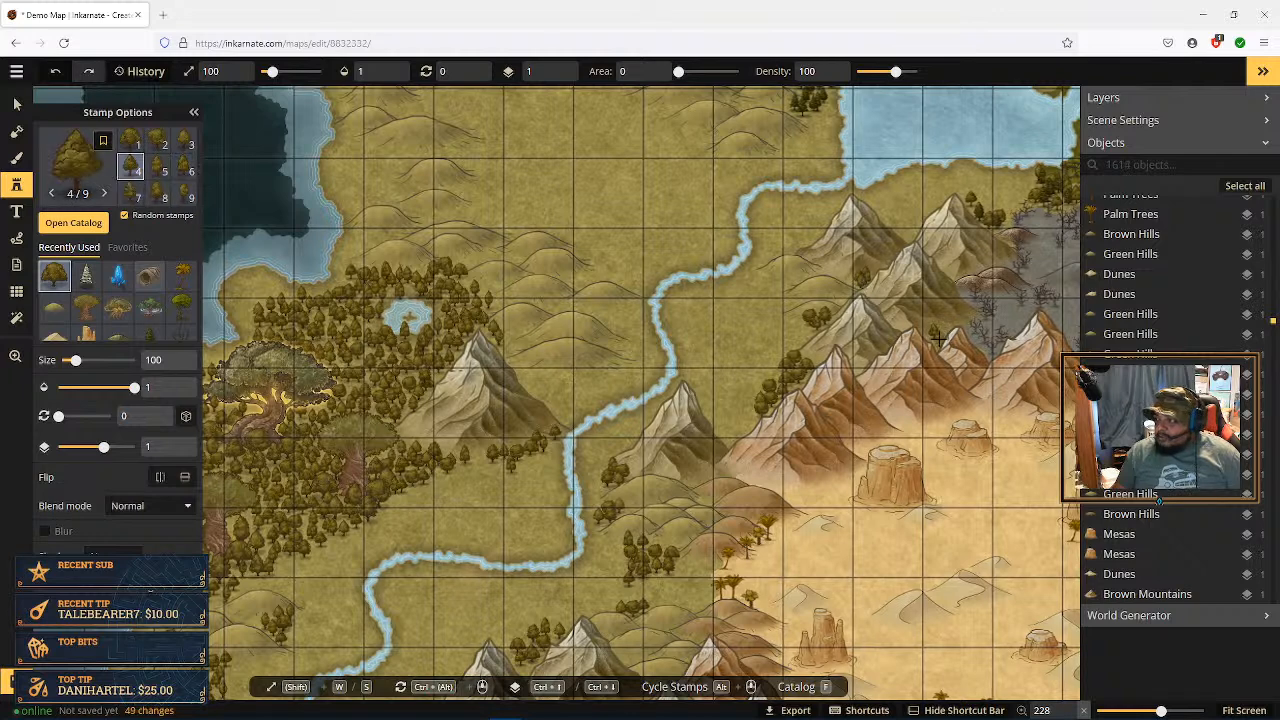
pyautogui.click(945, 328)
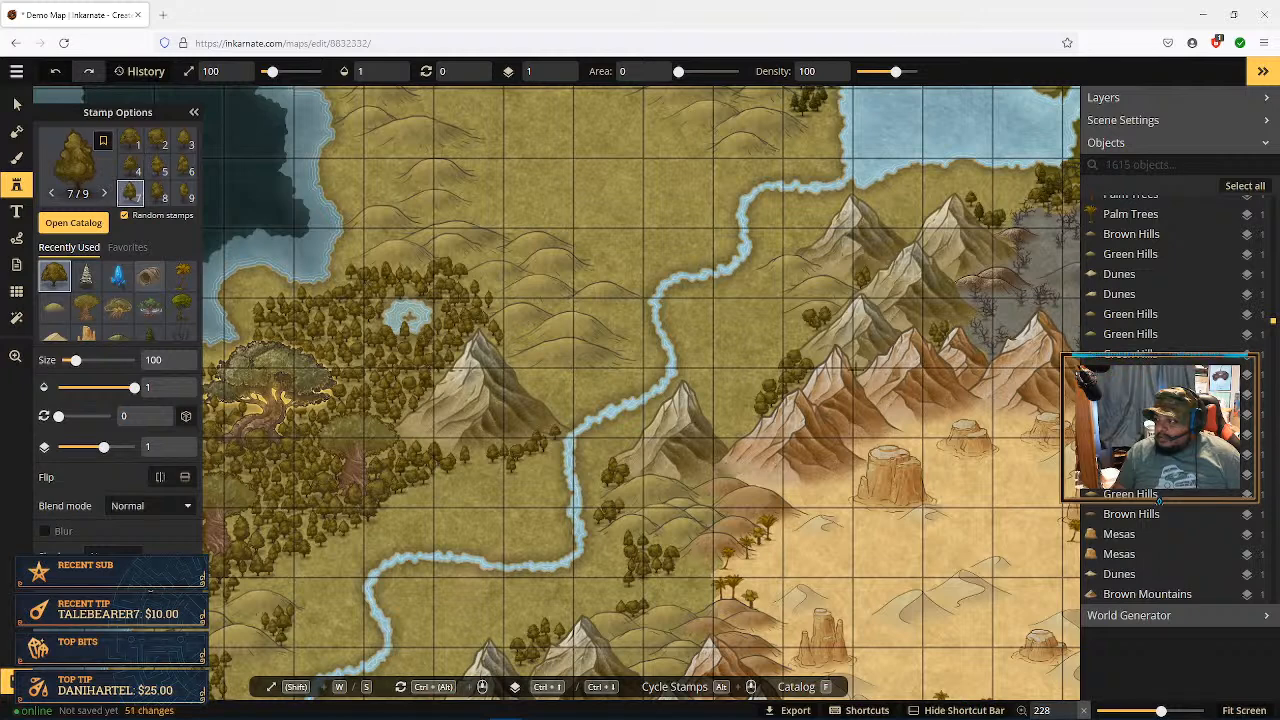
pyautogui.click(768, 378)
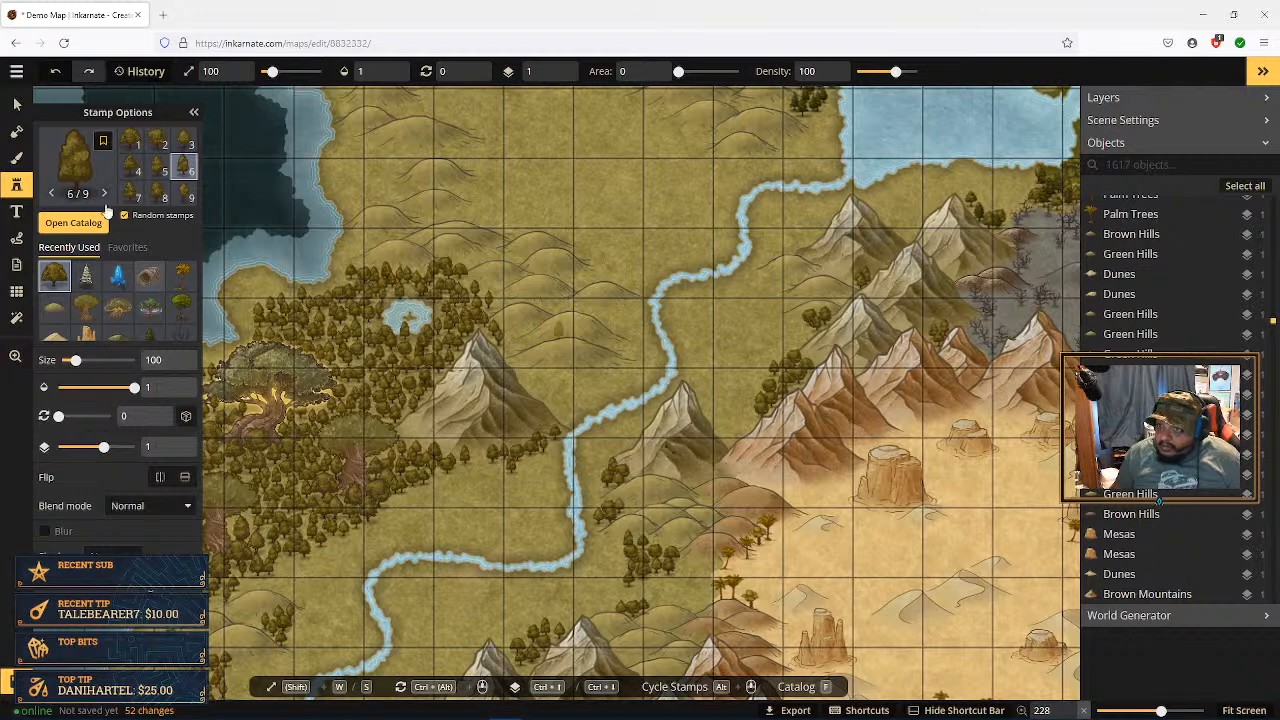
# Step: Check the size and layer of existing trees south of the mountain west of the river and at the forest's southeast edge
pyautogui.click(17, 105)
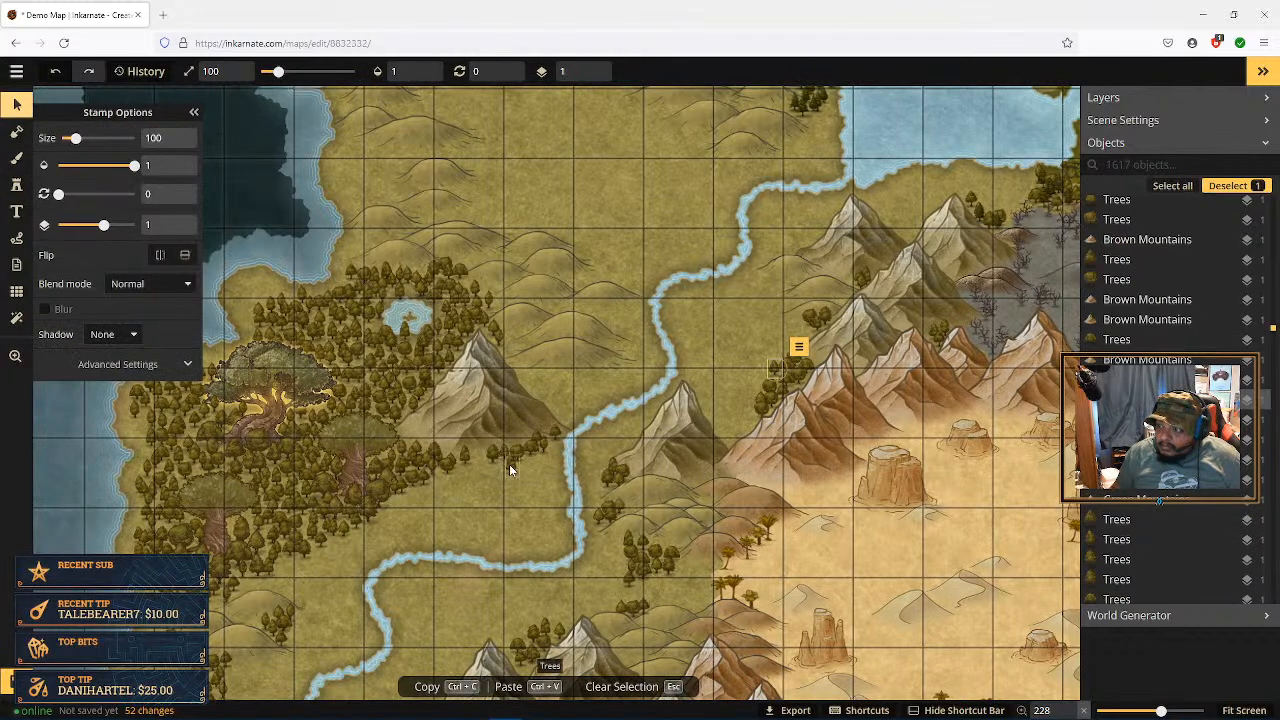
pyautogui.click(510, 463)
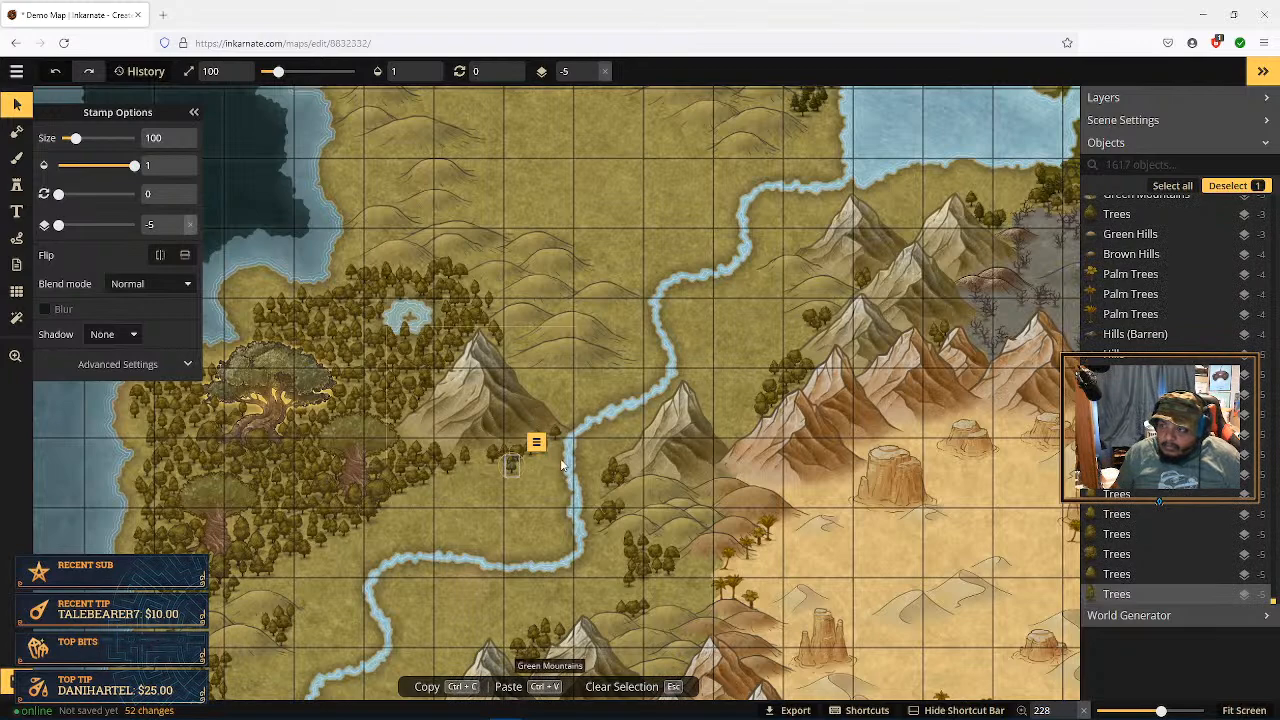
pyautogui.scroll(3, 645, 440)
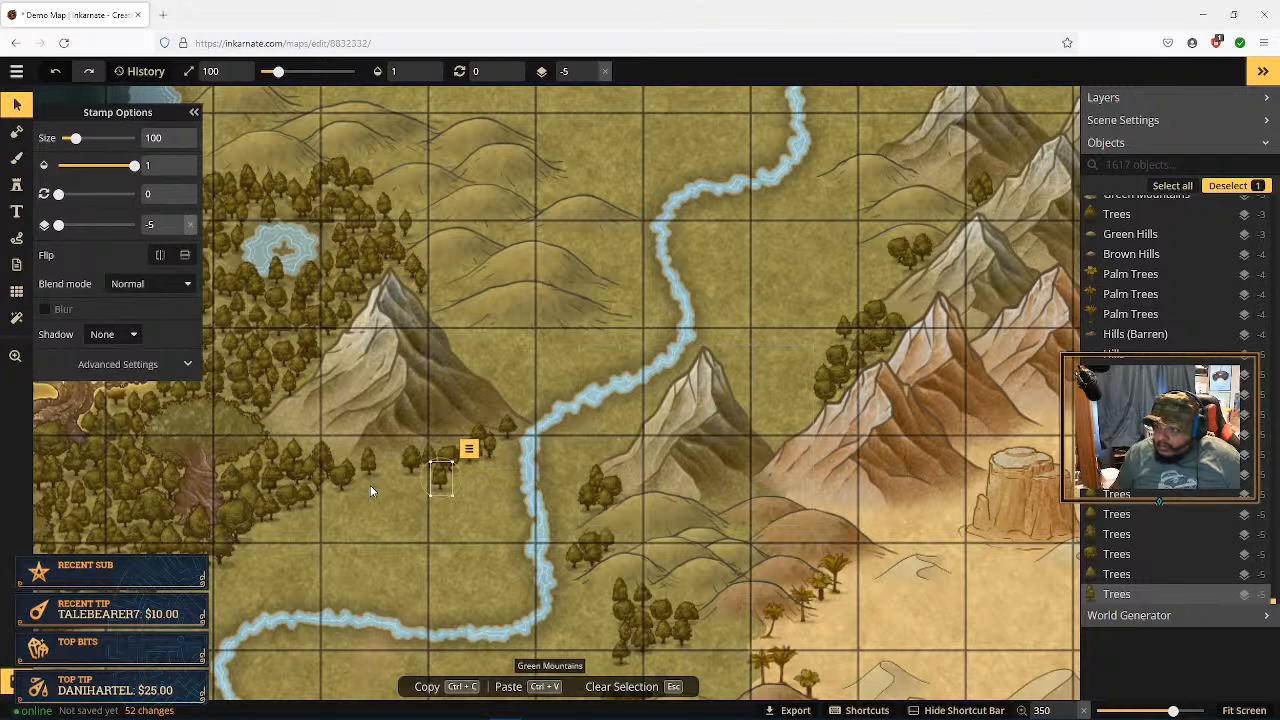
pyautogui.click(234, 513)
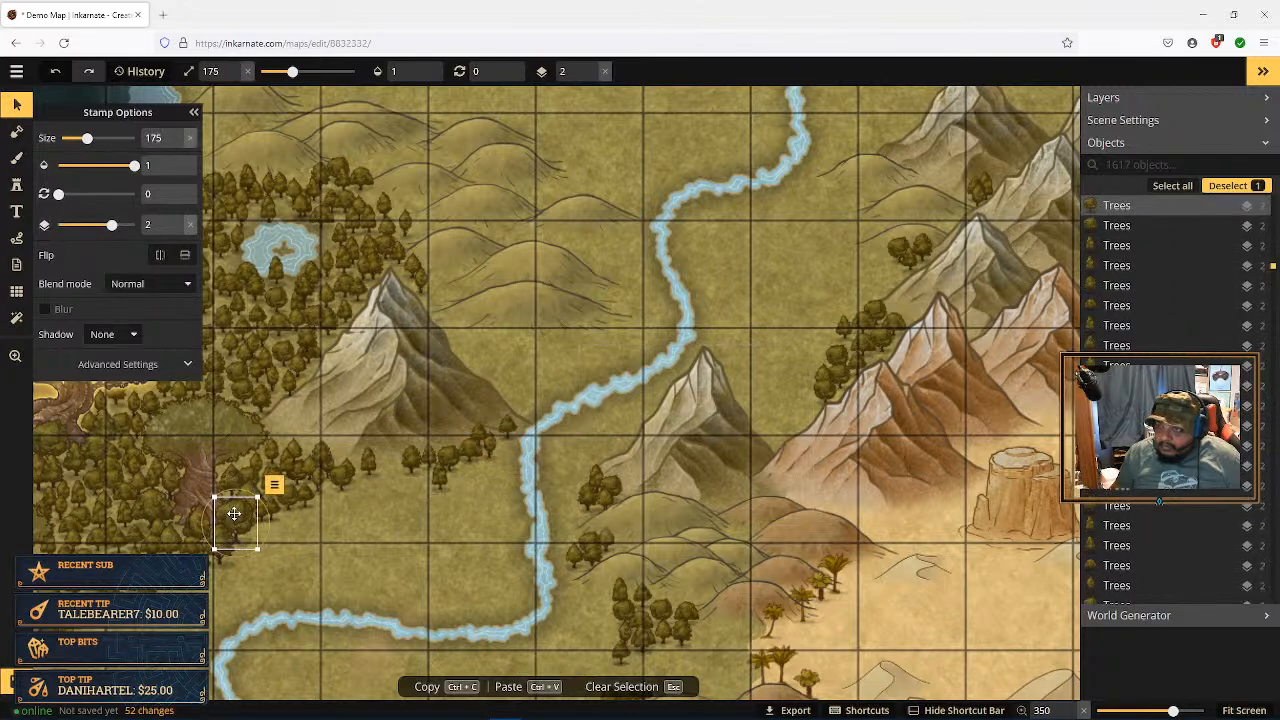
pyautogui.click(222, 543)
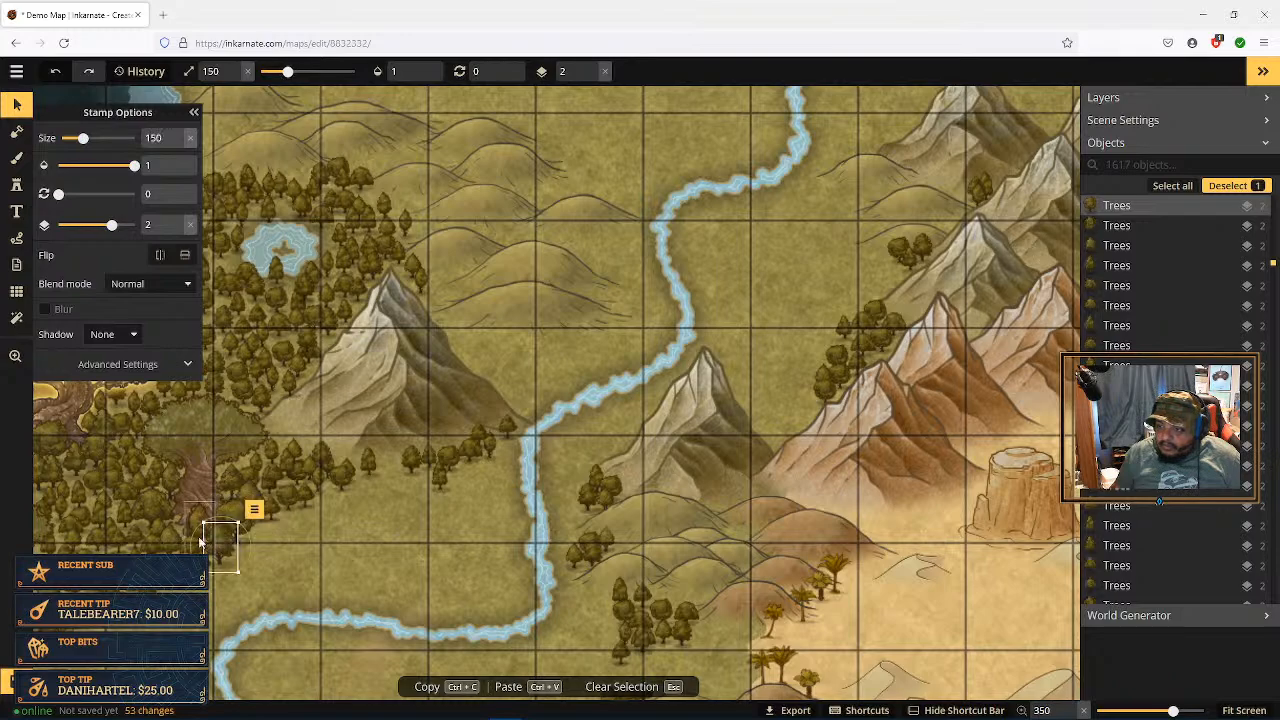
# Step: Return to the leafy tree stamp for the northwest hills and set its size to 100
pyautogui.scroll(-3, 727, 352)
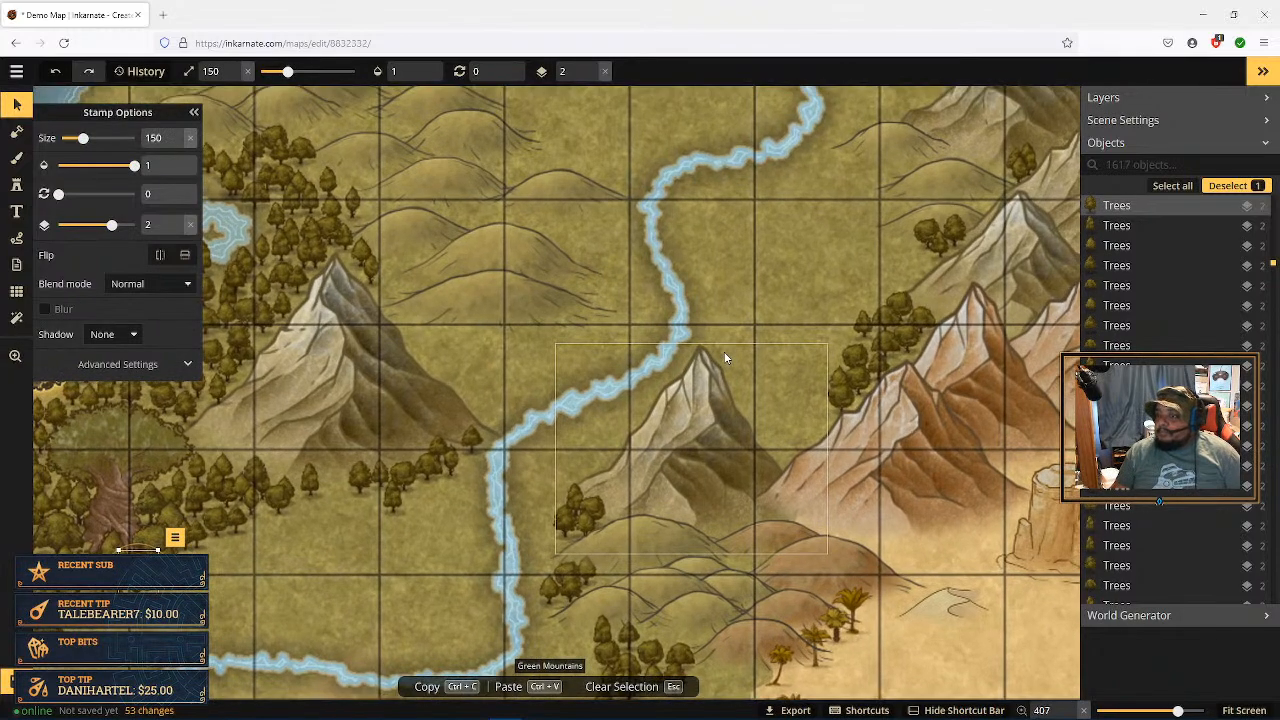
pyautogui.scroll(-5, 726, 358)
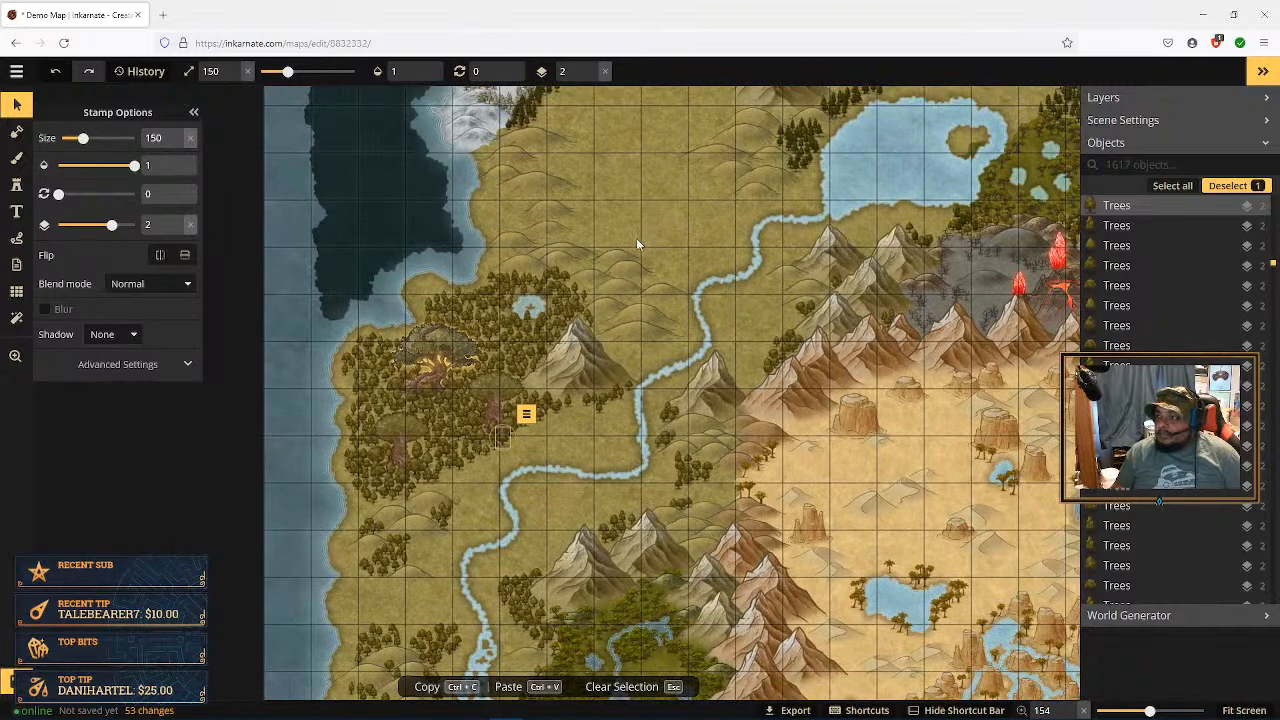
pyautogui.scroll(3, 665, 360)
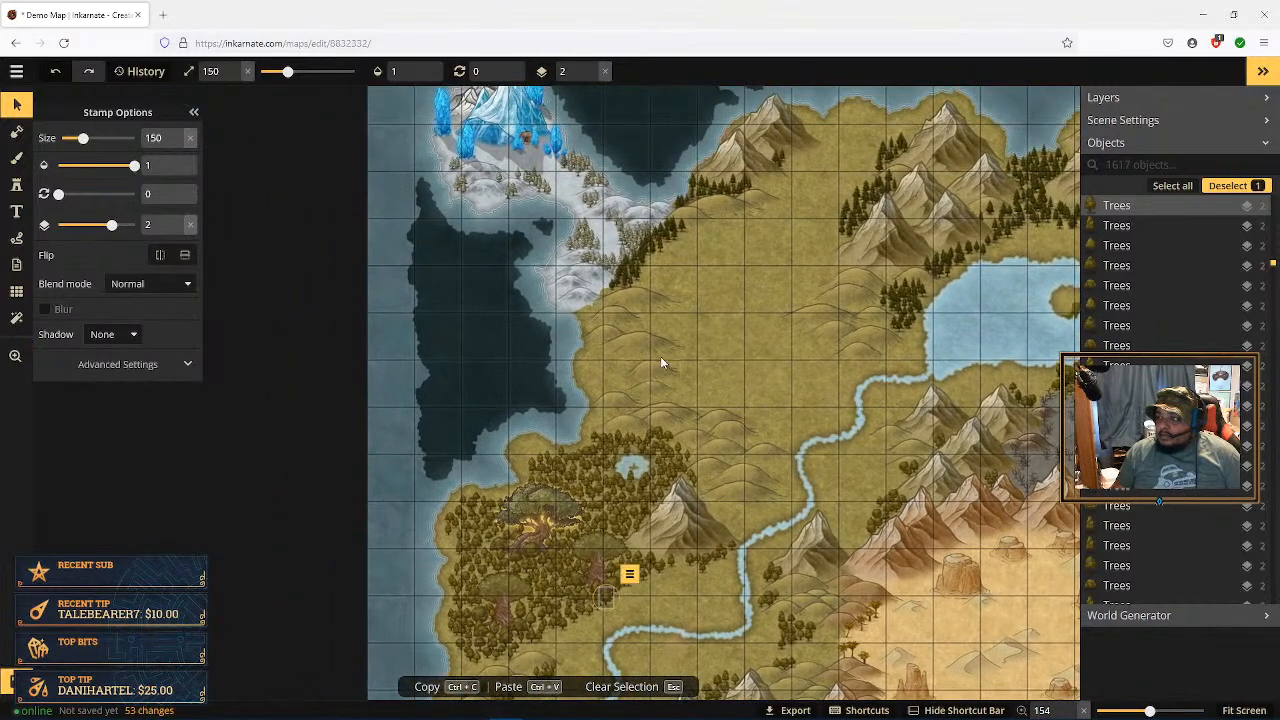
pyautogui.scroll(2, 667, 358)
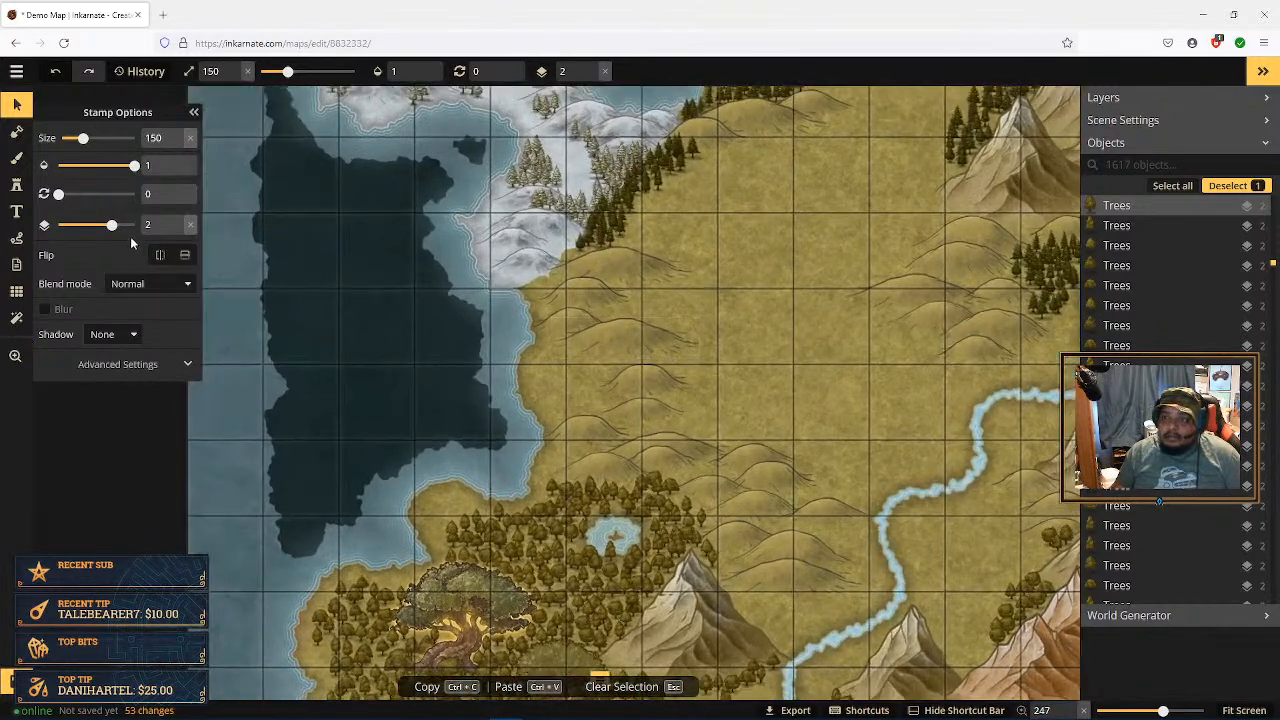
pyautogui.click(16, 185)
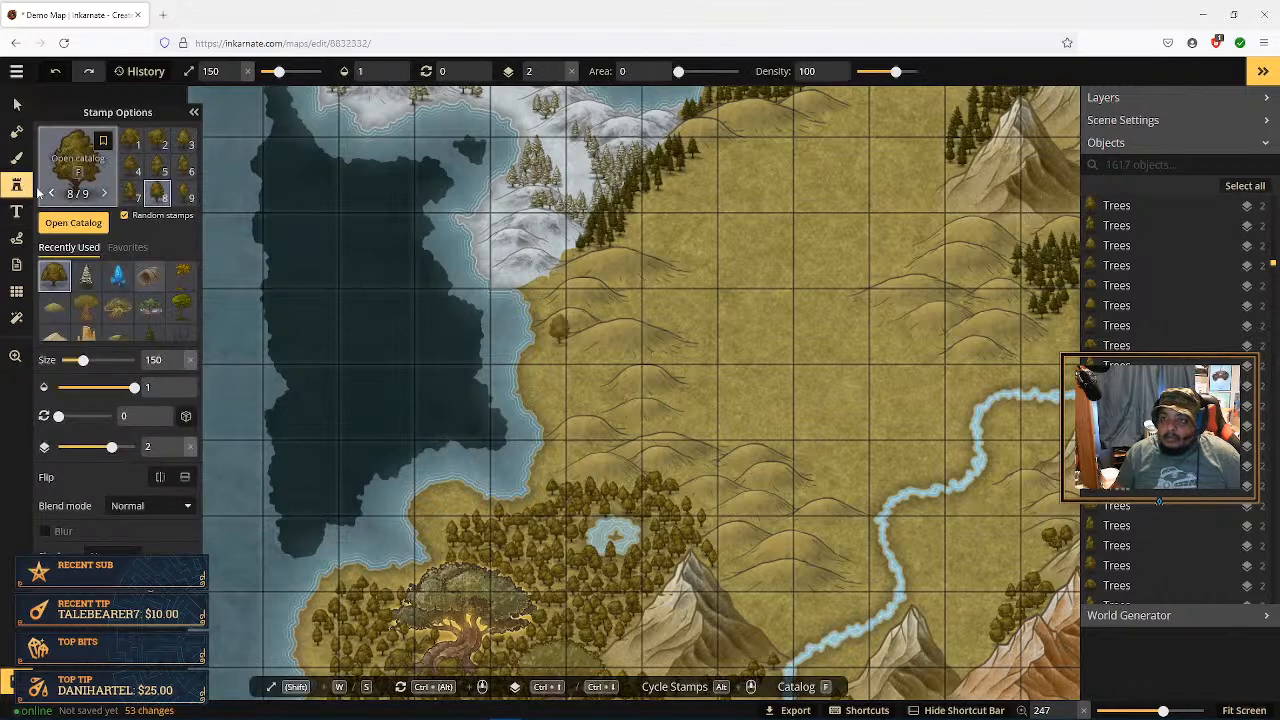
pyautogui.click(176, 365)
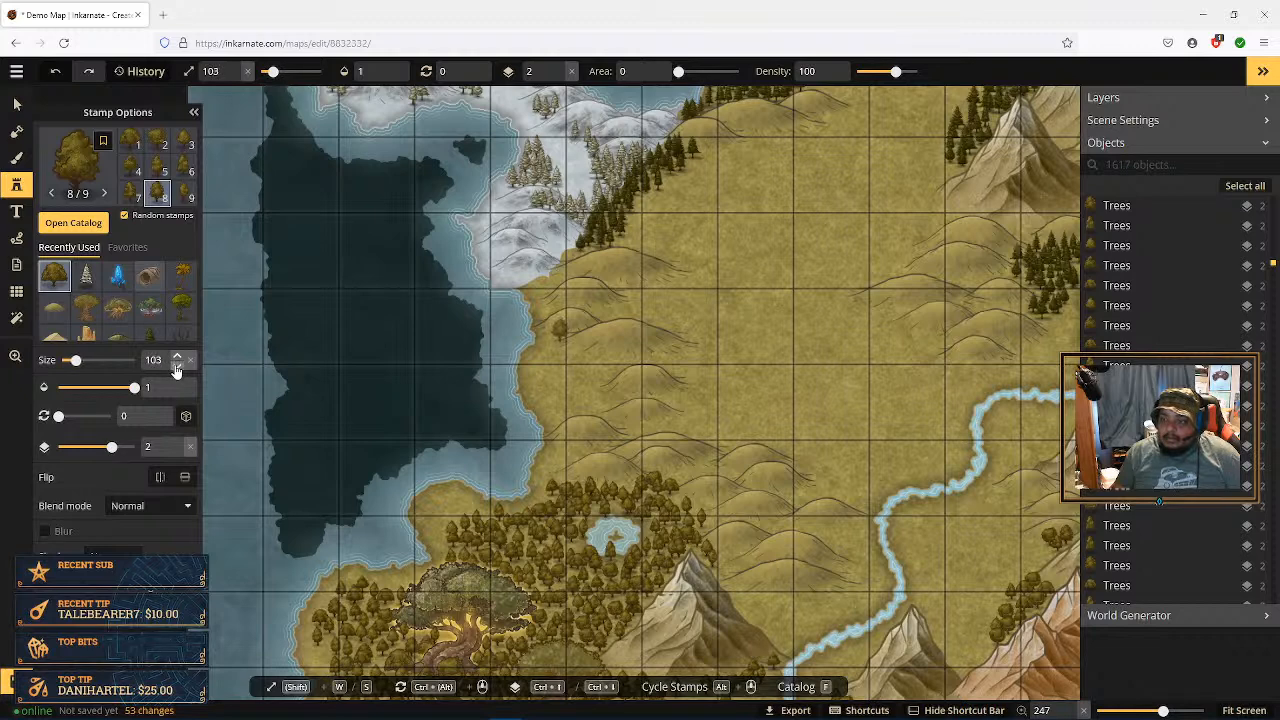
pyautogui.click(176, 366)
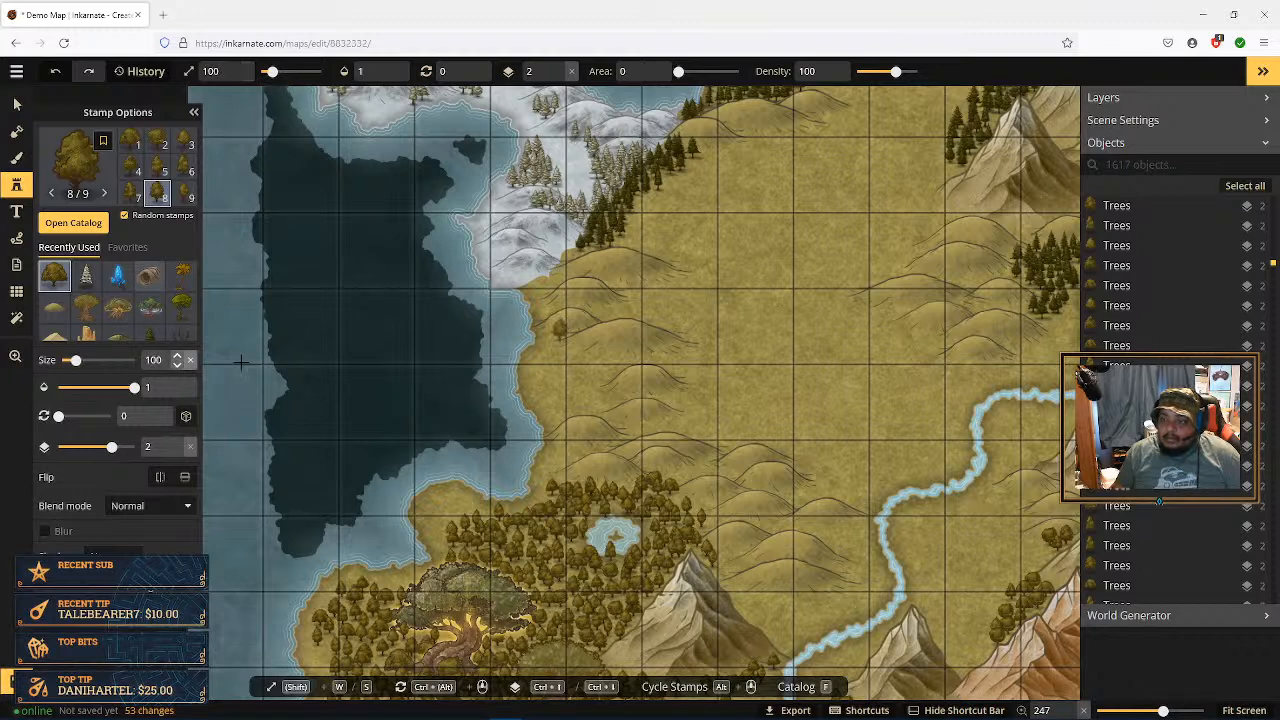
# Step: Place a cluster of trees among the coastal hills north of the western forest
pyautogui.click(617, 361)
pyautogui.click(608, 372)
pyautogui.click(600, 374)
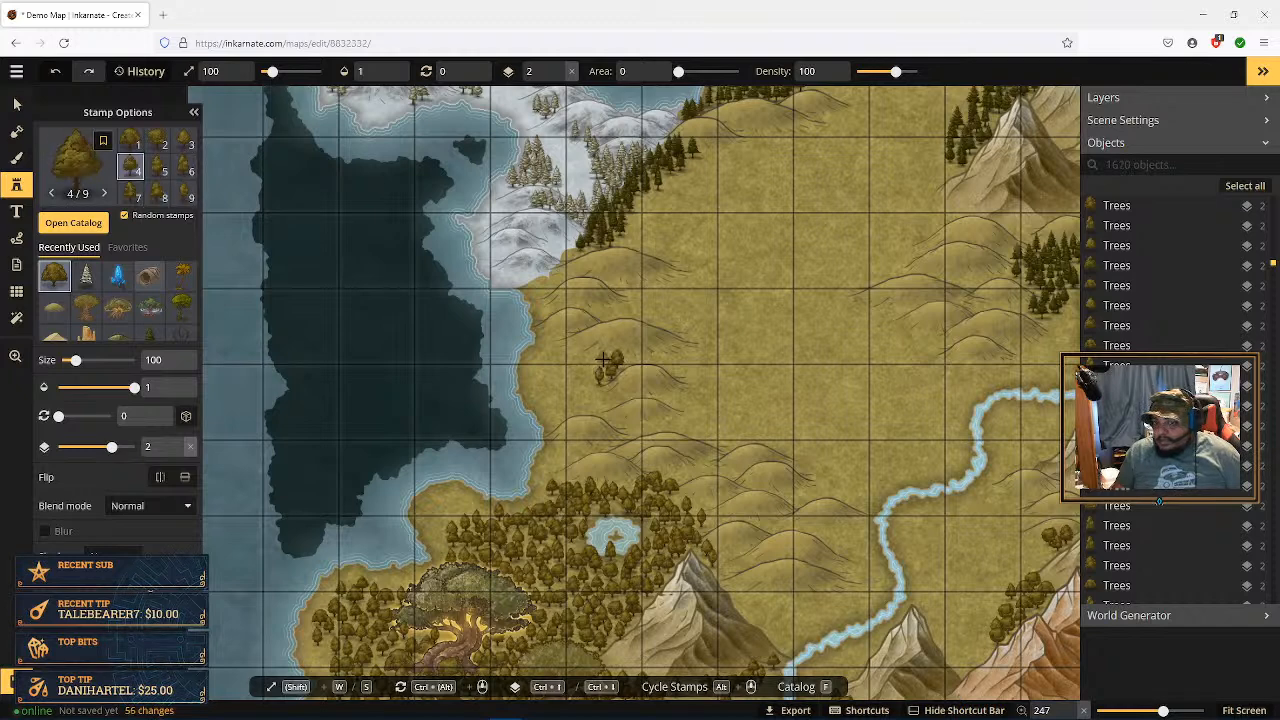
pyautogui.click(603, 358)
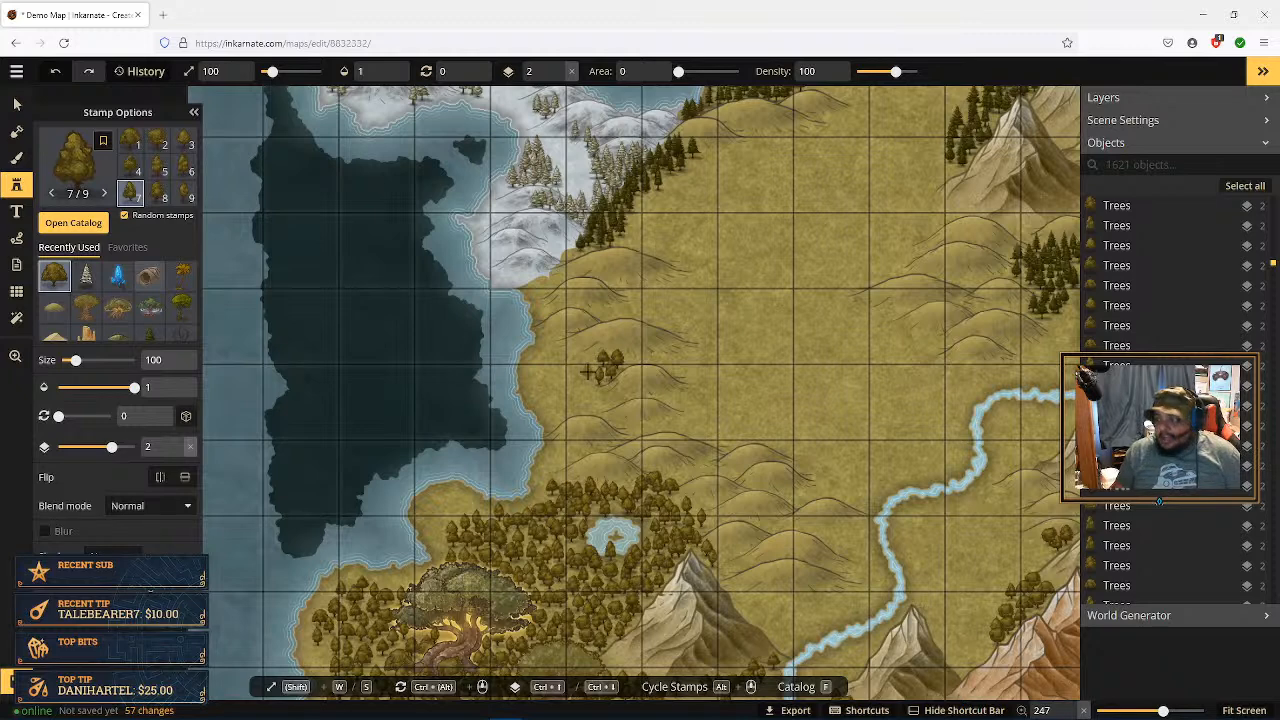
pyautogui.click(590, 360)
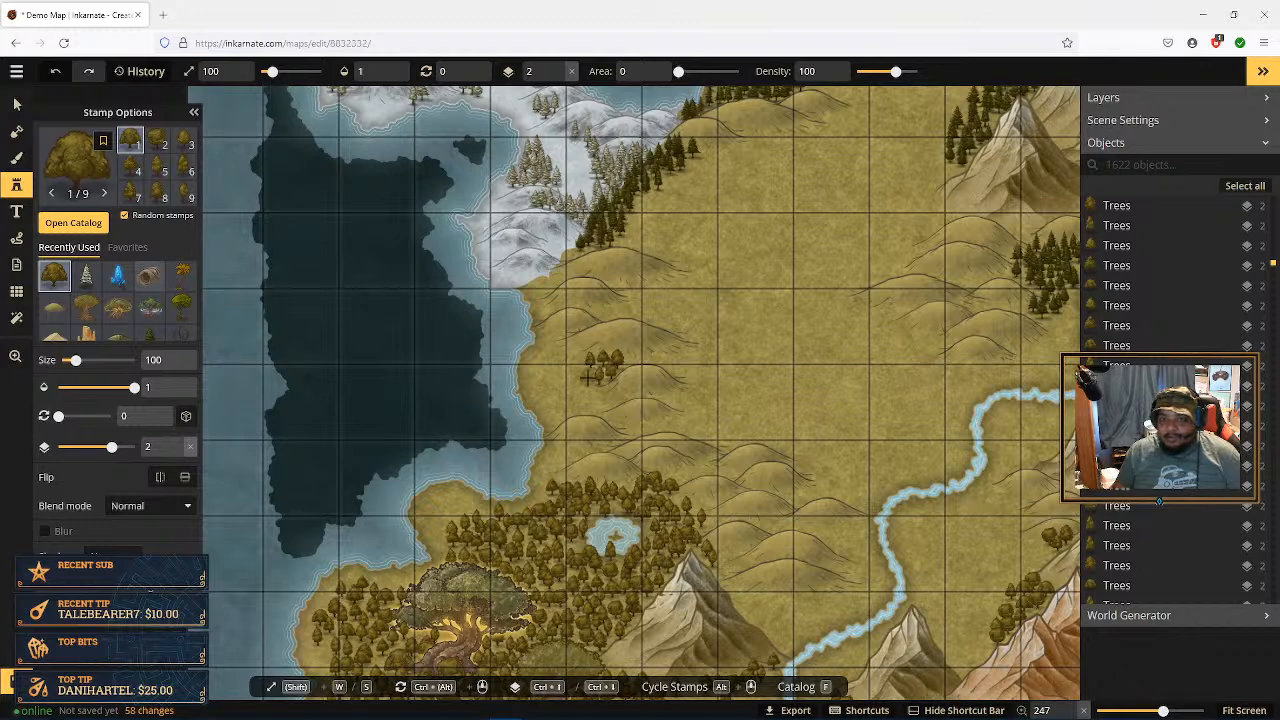
pyautogui.click(588, 376)
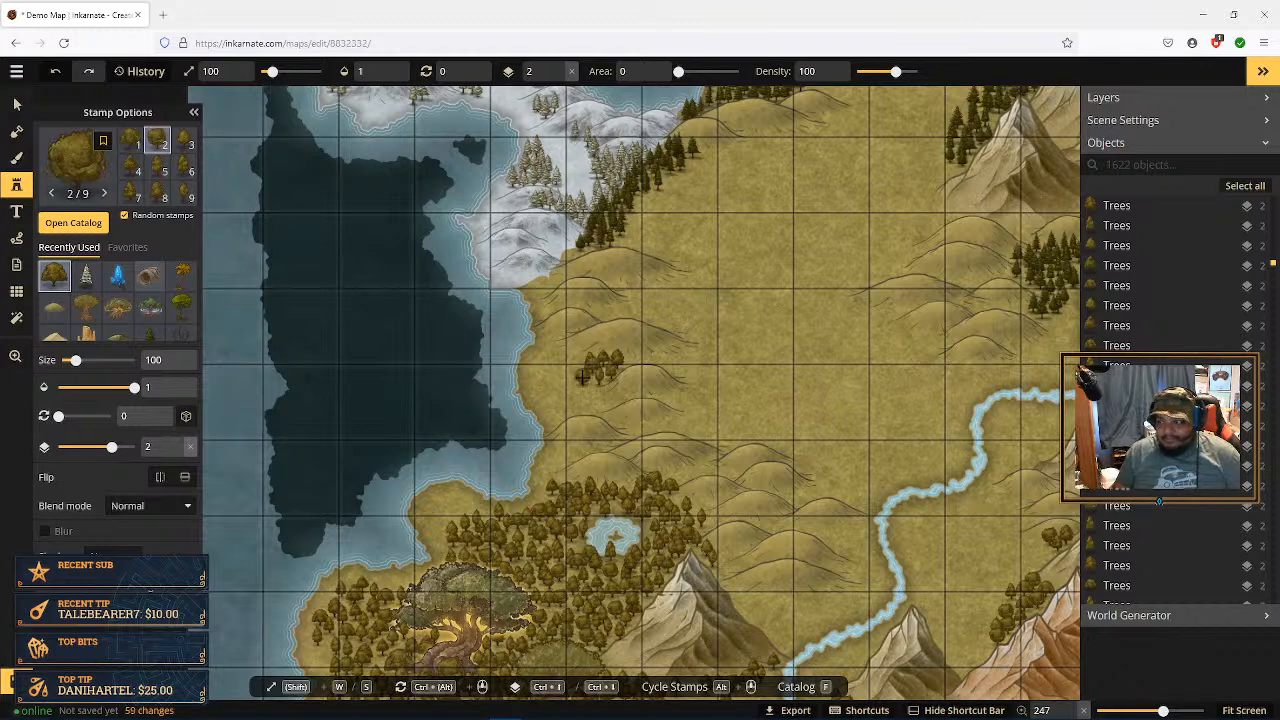
pyautogui.click(589, 378)
pyautogui.click(580, 384)
pyautogui.click(578, 389)
pyautogui.click(585, 388)
# Step: Place a second, smaller group of trees on the hills just north of the coastal tree cluster
pyautogui.click(604, 303)
pyautogui.click(620, 297)
pyautogui.click(617, 302)
pyautogui.click(610, 310)
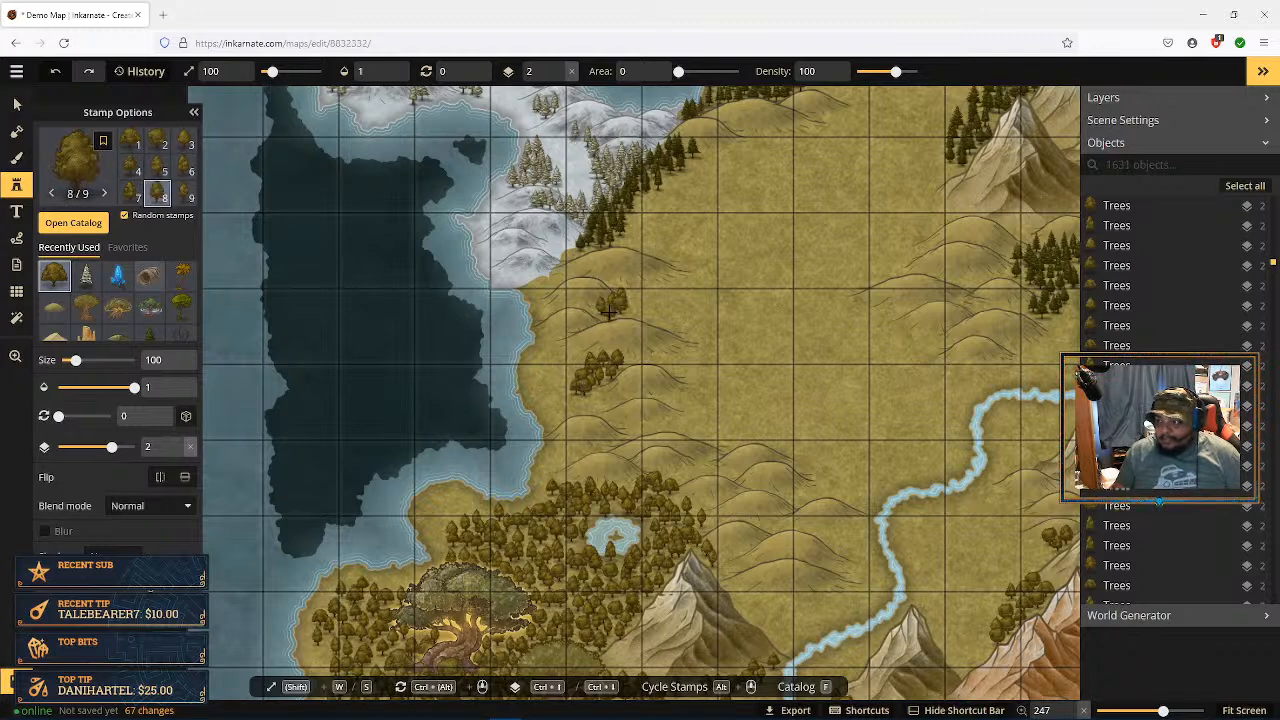
pyautogui.click(617, 313)
pyautogui.click(687, 329)
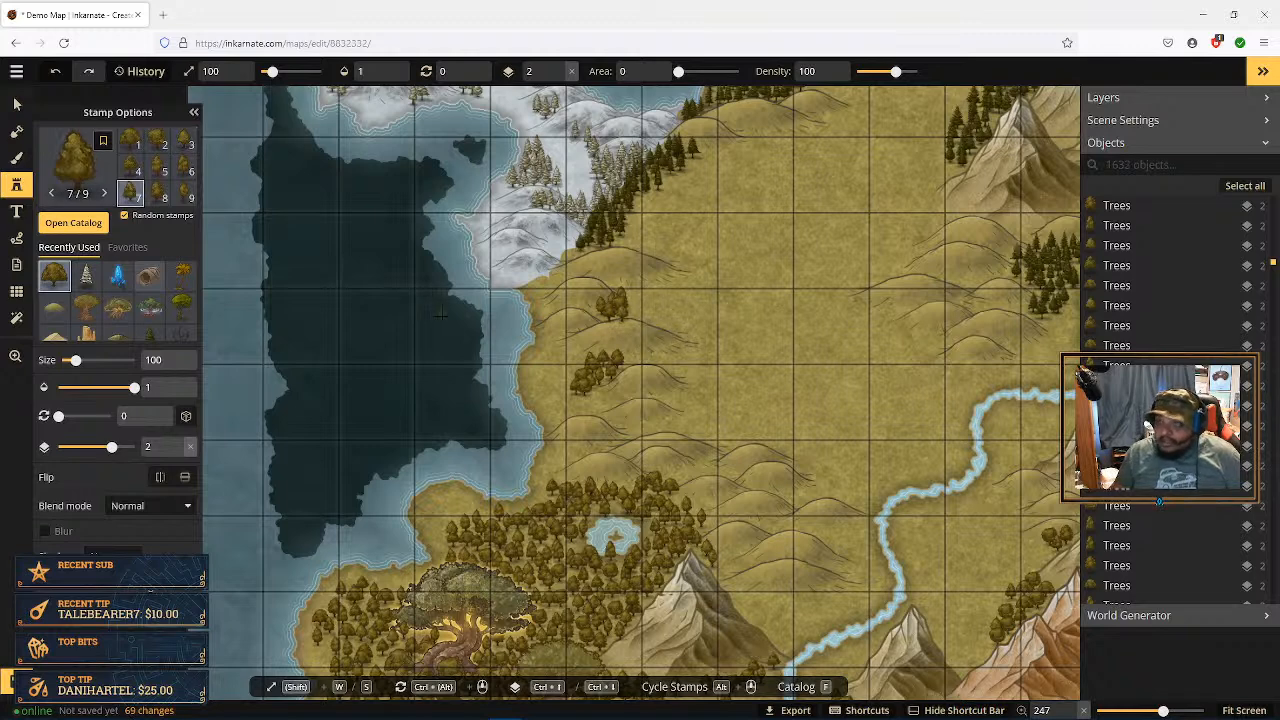
# Step: Move the green hill directly south of the smaller northern tree group to layer 2
pyautogui.click(16, 105)
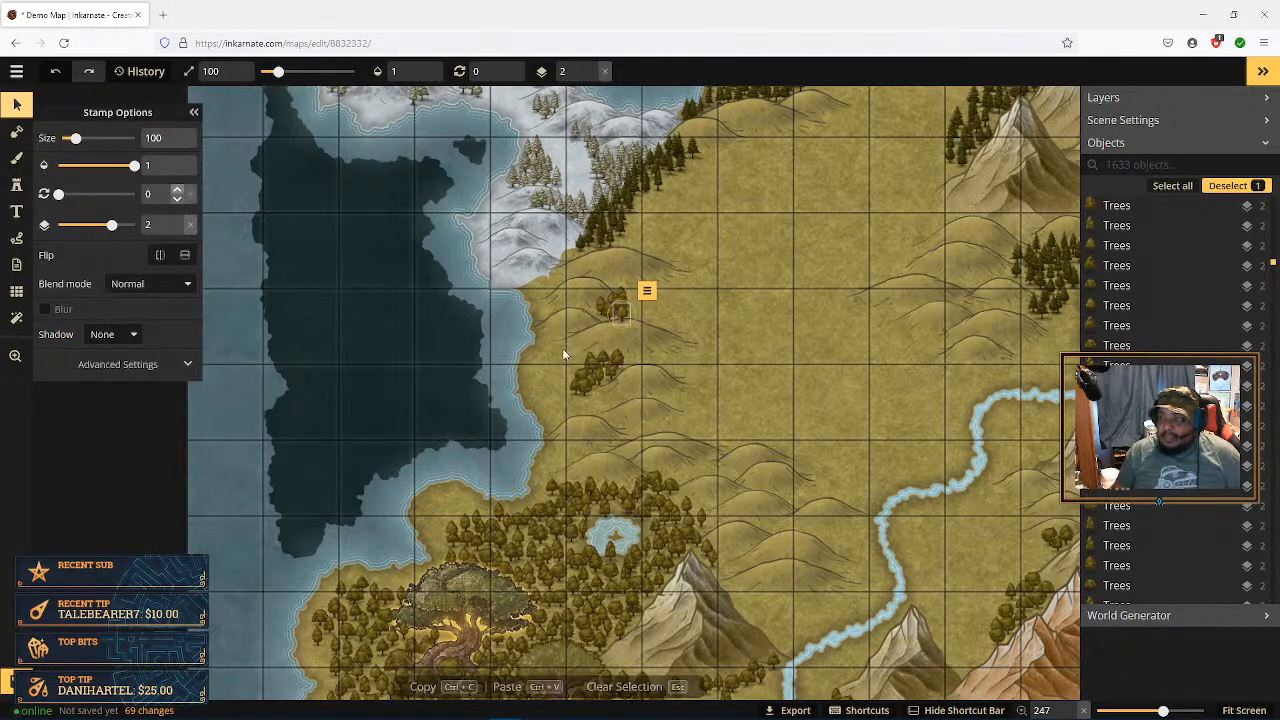
pyautogui.click(632, 331)
pyautogui.click(716, 305)
pyautogui.moveTo(773, 332)
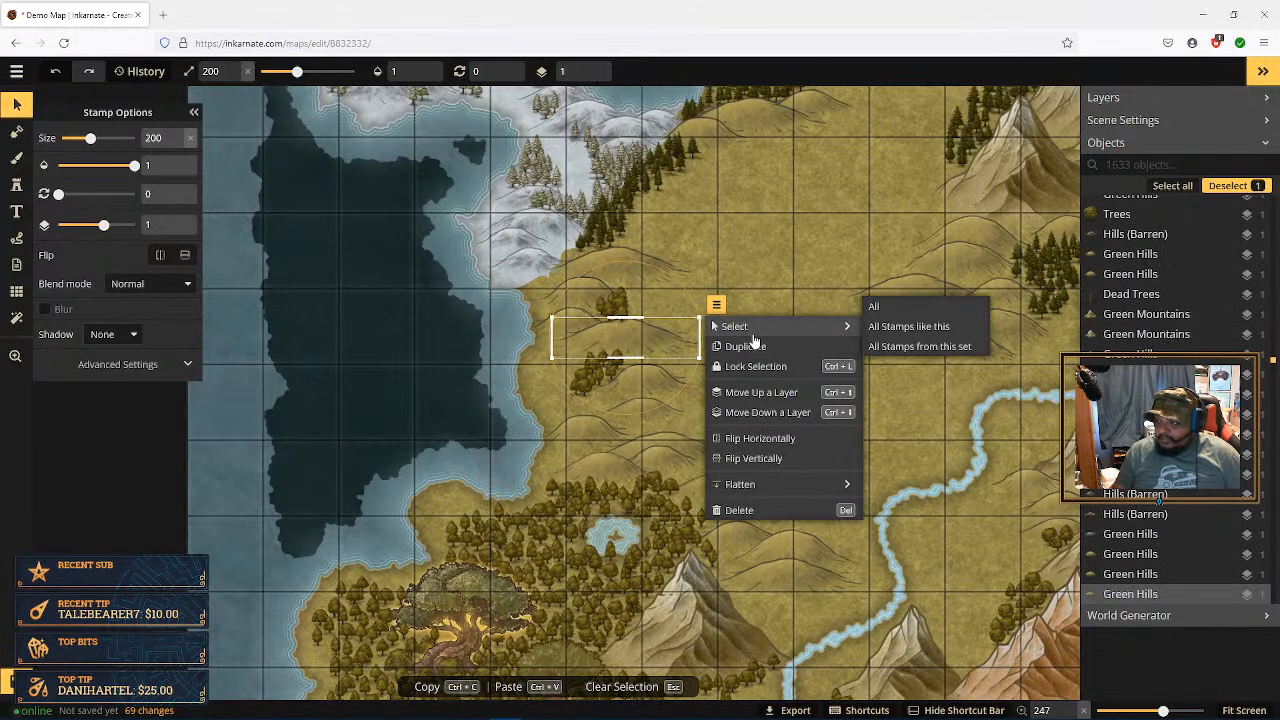
pyautogui.click(776, 418)
pyautogui.click(777, 418)
pyautogui.click(775, 402)
pyautogui.click(775, 402)
pyautogui.click(776, 393)
pyautogui.click(548, 405)
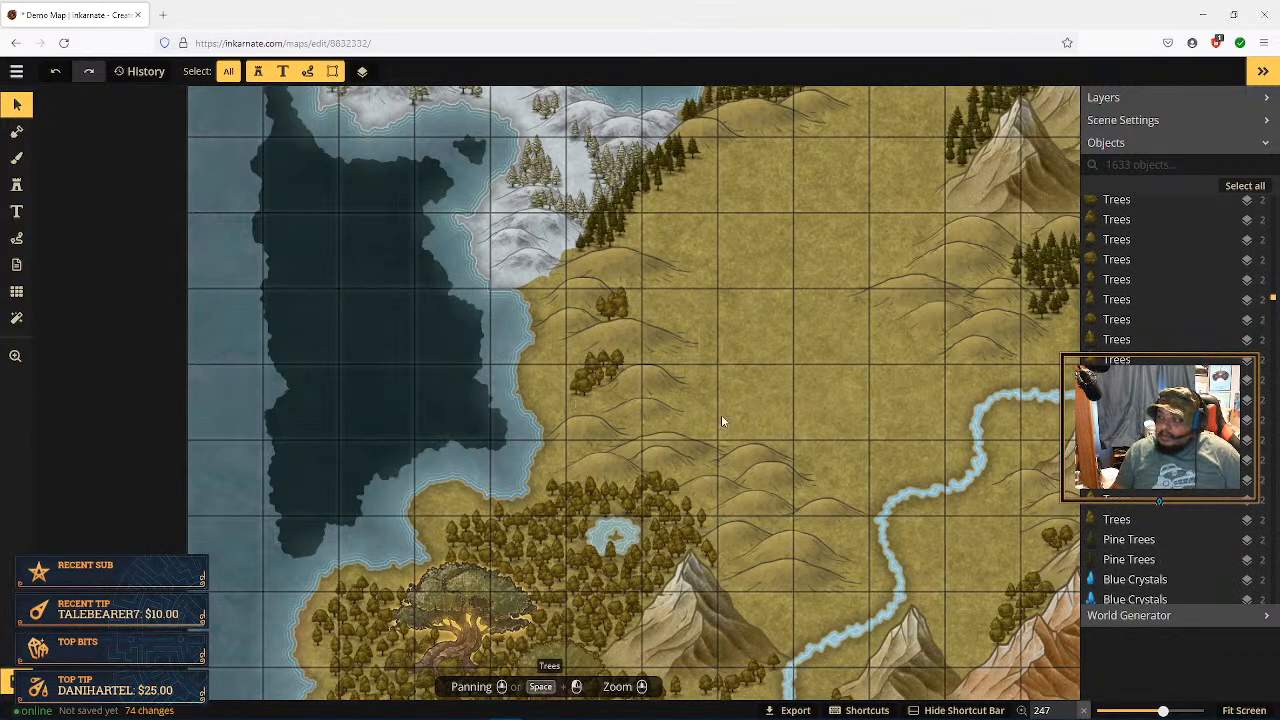
# Step: Choose the recently used olive-brown leafy tree stamp again and set its size to 100
pyautogui.click(16, 187)
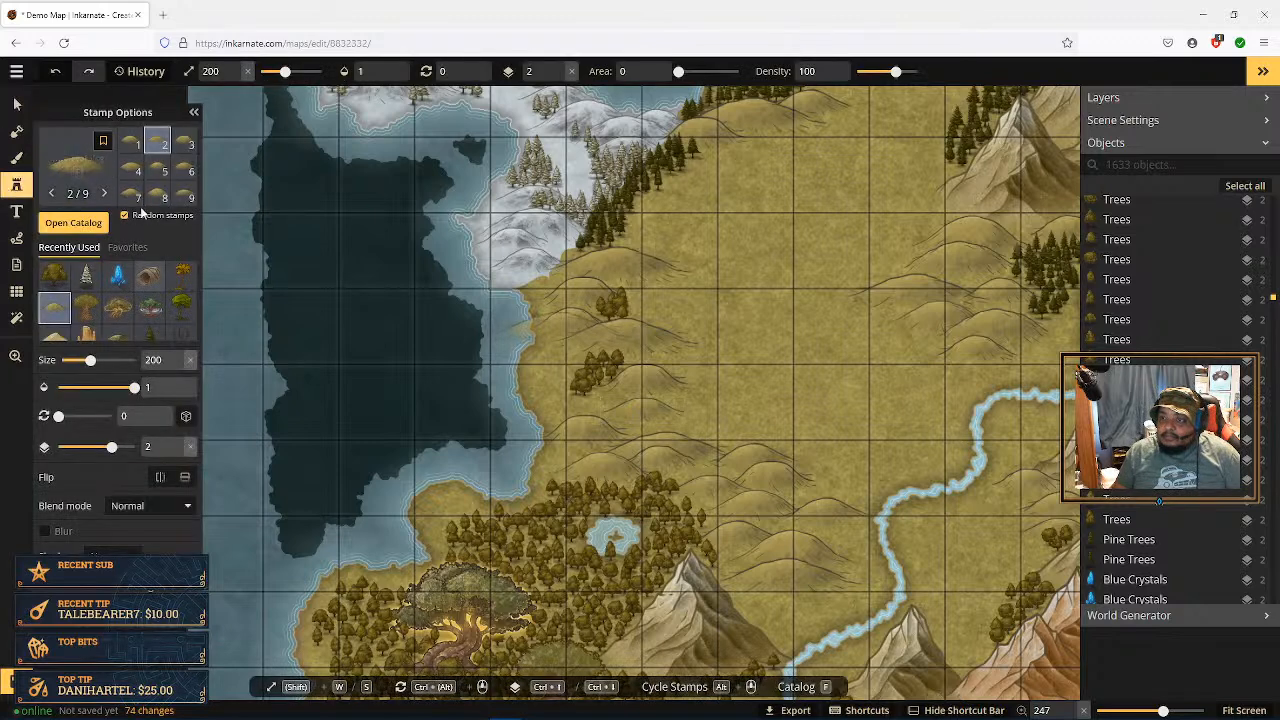
pyautogui.click(55, 276)
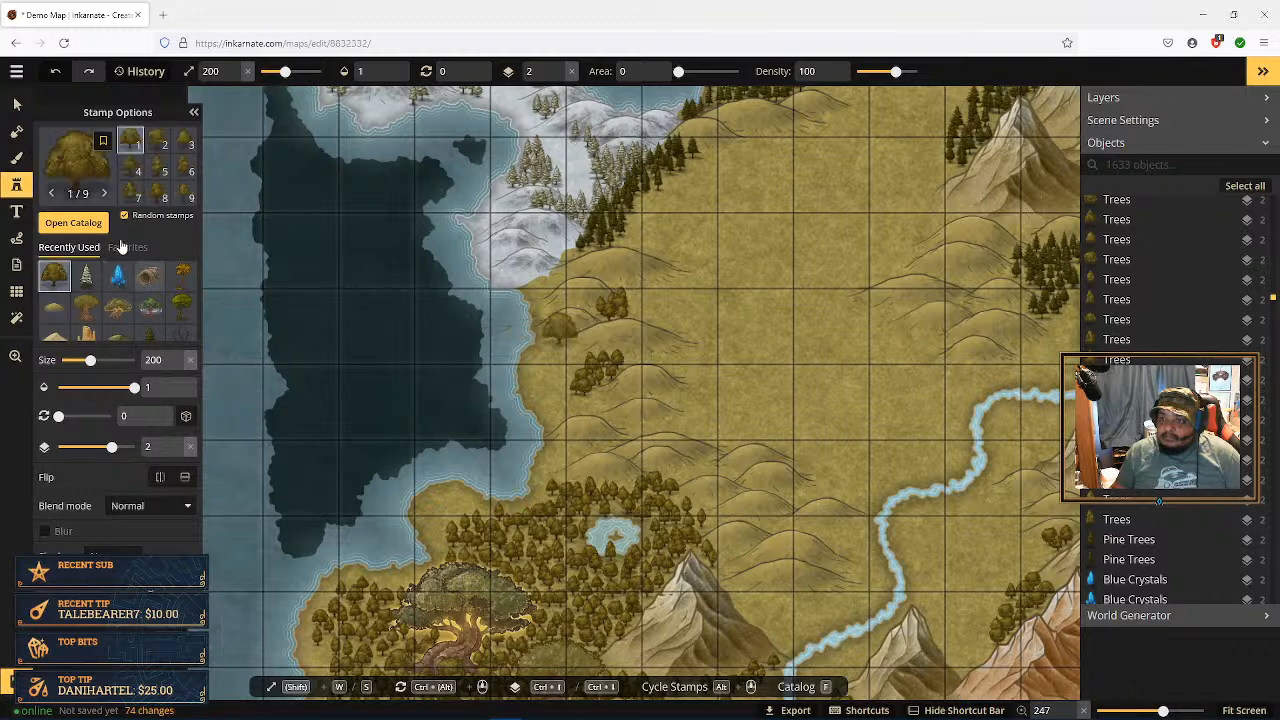
pyautogui.click(177, 370)
pyautogui.click(177, 370)
pyautogui.click(177, 370)
pyautogui.click(177, 362)
# Step: Place a dense row of trees along the hill between the coastal tree cluster and the western forest
pyautogui.click(643, 422)
pyautogui.click(658, 423)
pyautogui.click(671, 424)
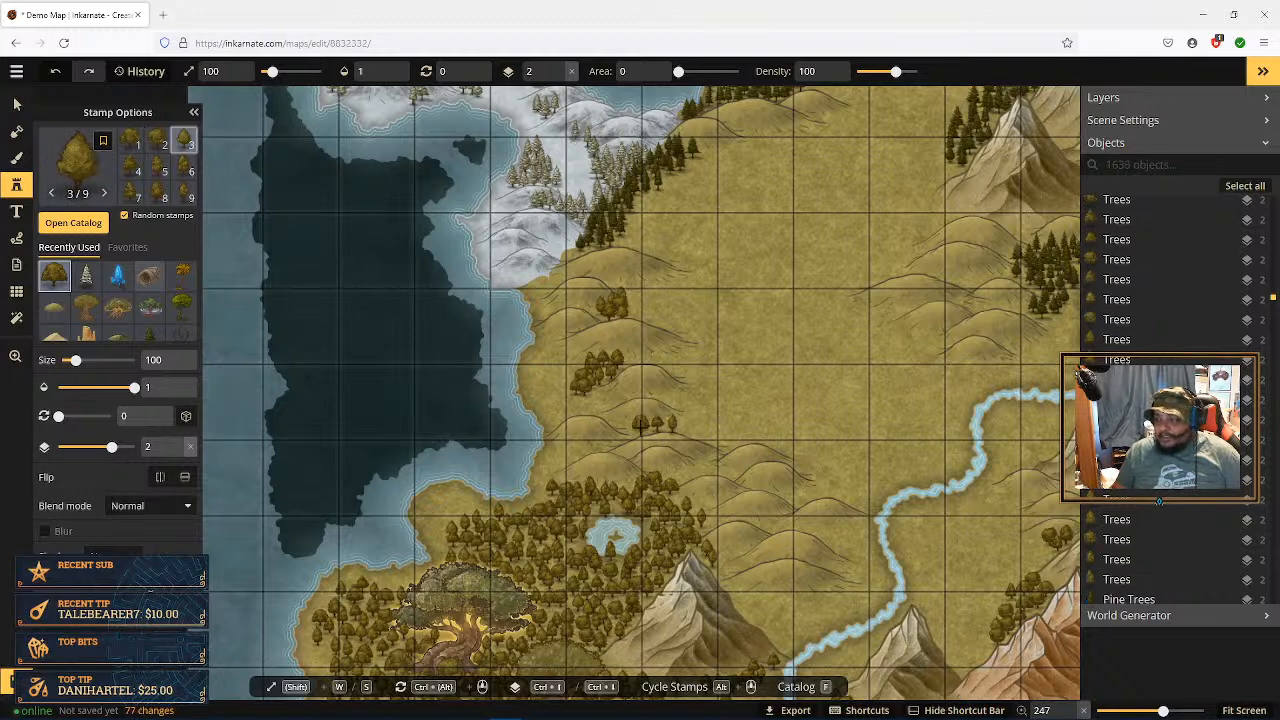
pyautogui.click(638, 429)
pyautogui.click(646, 423)
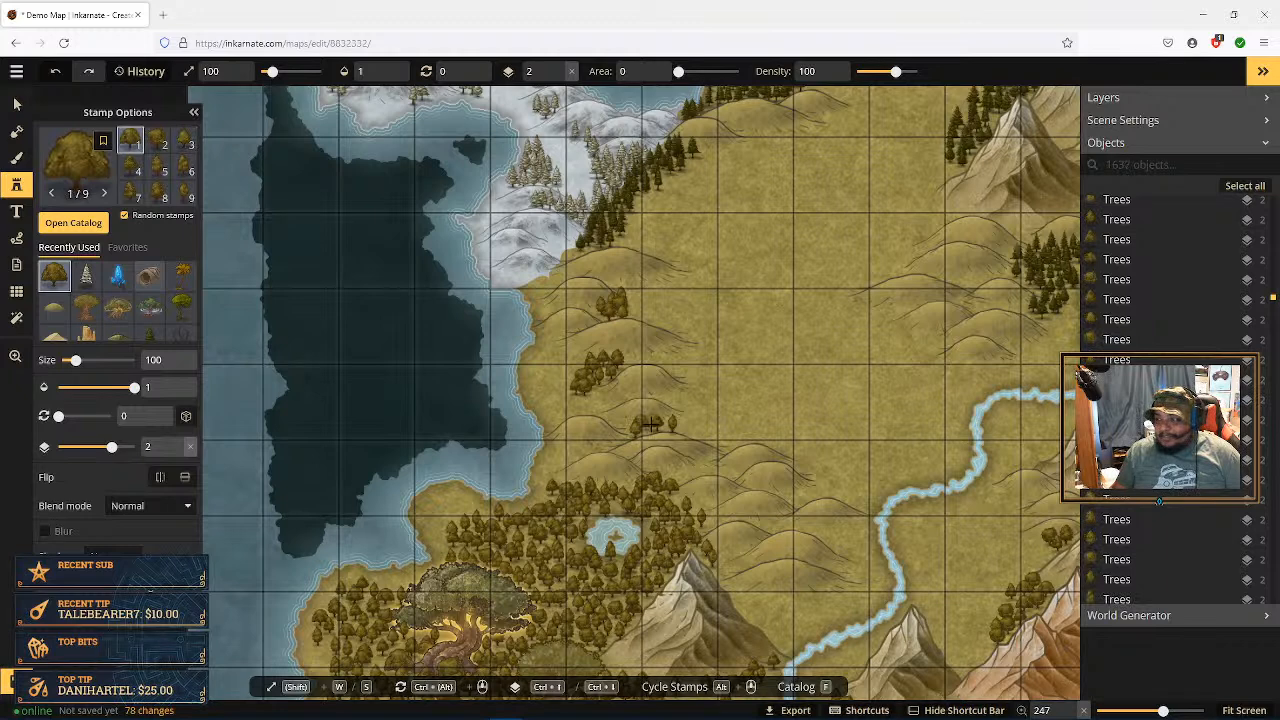
pyautogui.click(652, 424)
pyautogui.click(668, 424)
pyautogui.click(687, 427)
pyautogui.click(639, 432)
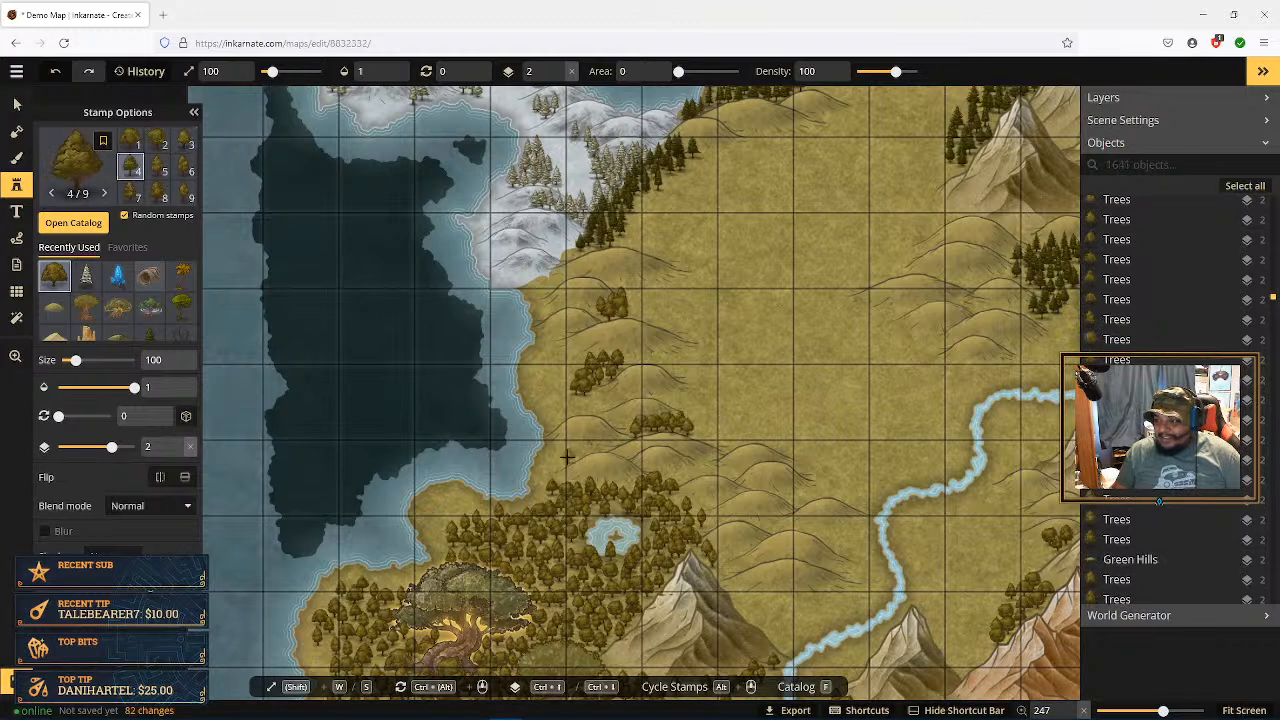
# Step: Extend the coastal hill tree cluster westward with several more trees
pyautogui.click(578, 360)
pyautogui.click(570, 367)
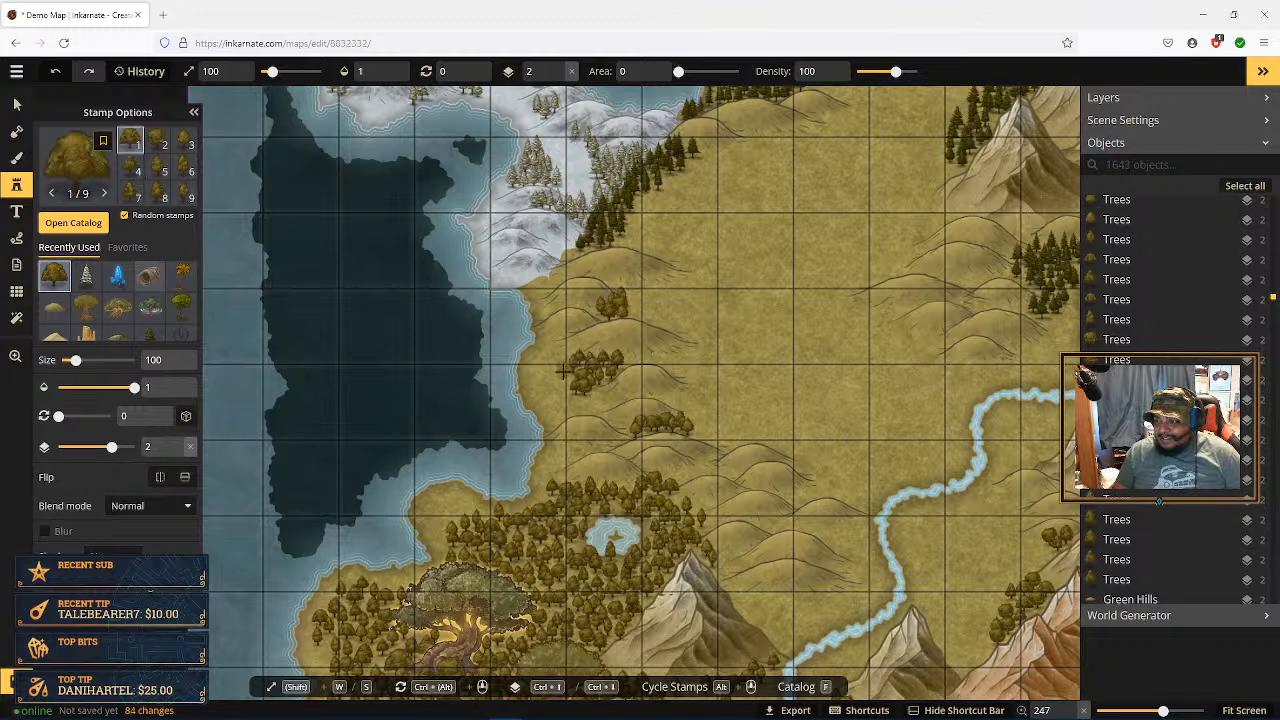
pyautogui.click(566, 376)
pyautogui.click(566, 376)
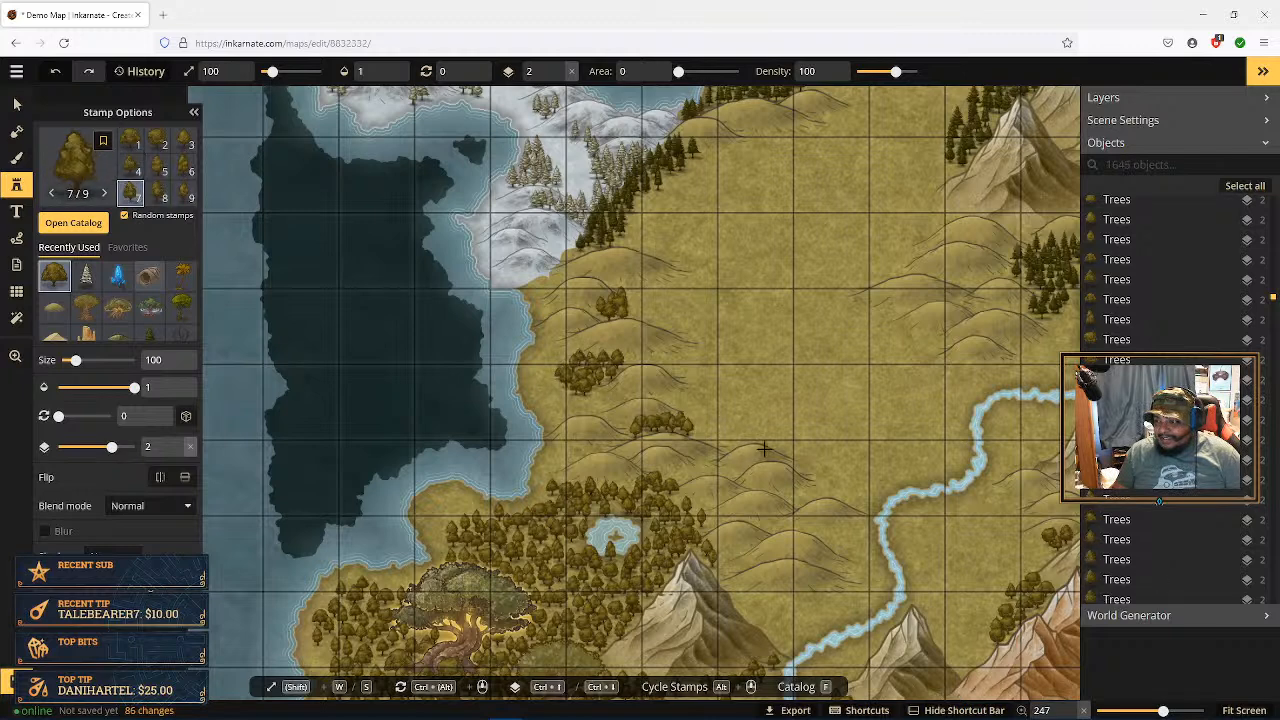
# Step: Place two small groups of trees on the hills between the western forest and the river
pyautogui.click(800, 493)
pyautogui.click(801, 490)
pyautogui.click(800, 497)
pyautogui.click(800, 497)
pyautogui.click(775, 520)
pyautogui.click(778, 520)
pyautogui.click(780, 521)
pyautogui.click(784, 524)
pyautogui.click(855, 518)
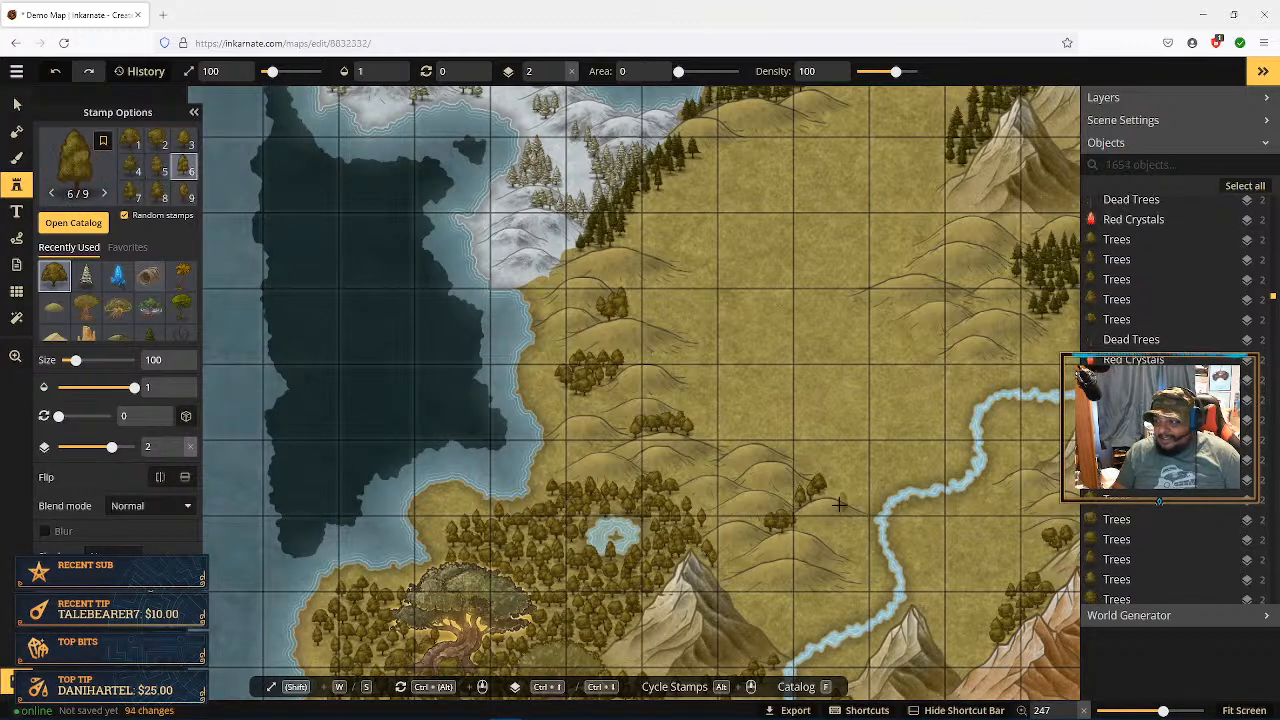
# Step: Move the two green hills directly south of the new small tree groups up to layer 2
pyautogui.click(16, 104)
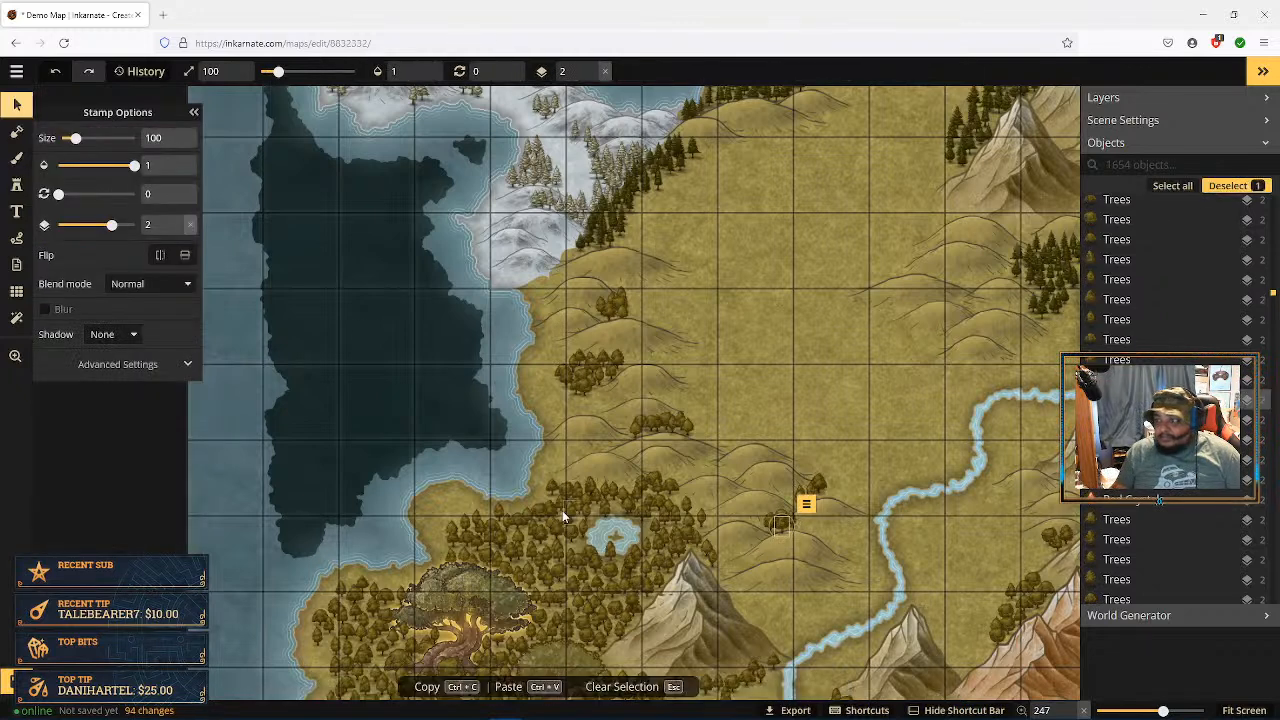
pyautogui.click(799, 540)
pyautogui.click(870, 518)
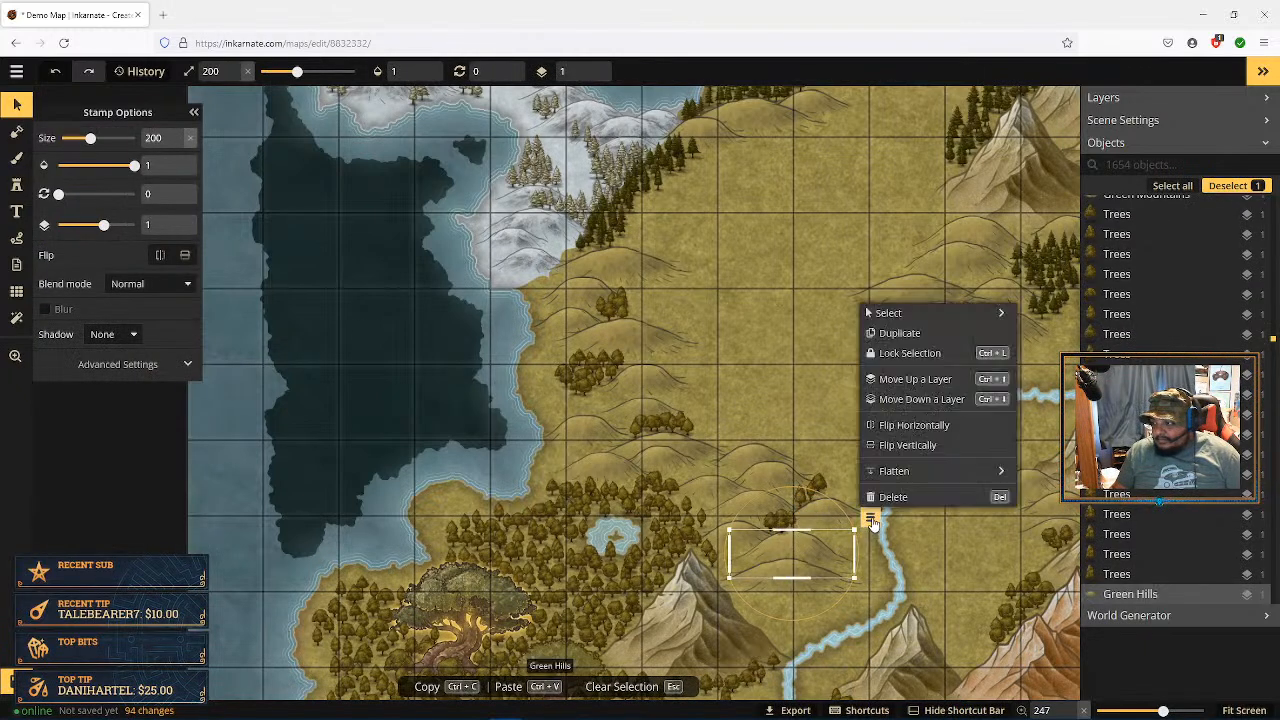
pyautogui.click(927, 382)
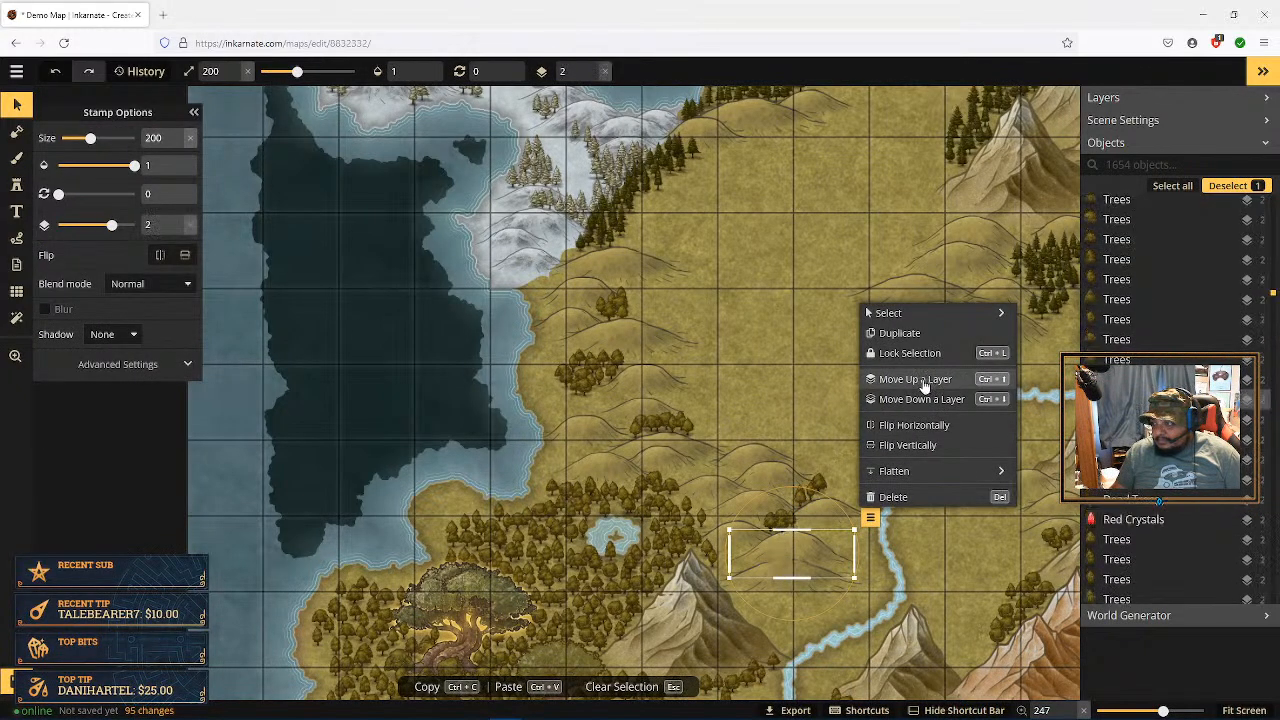
pyautogui.click(811, 585)
pyautogui.click(878, 549)
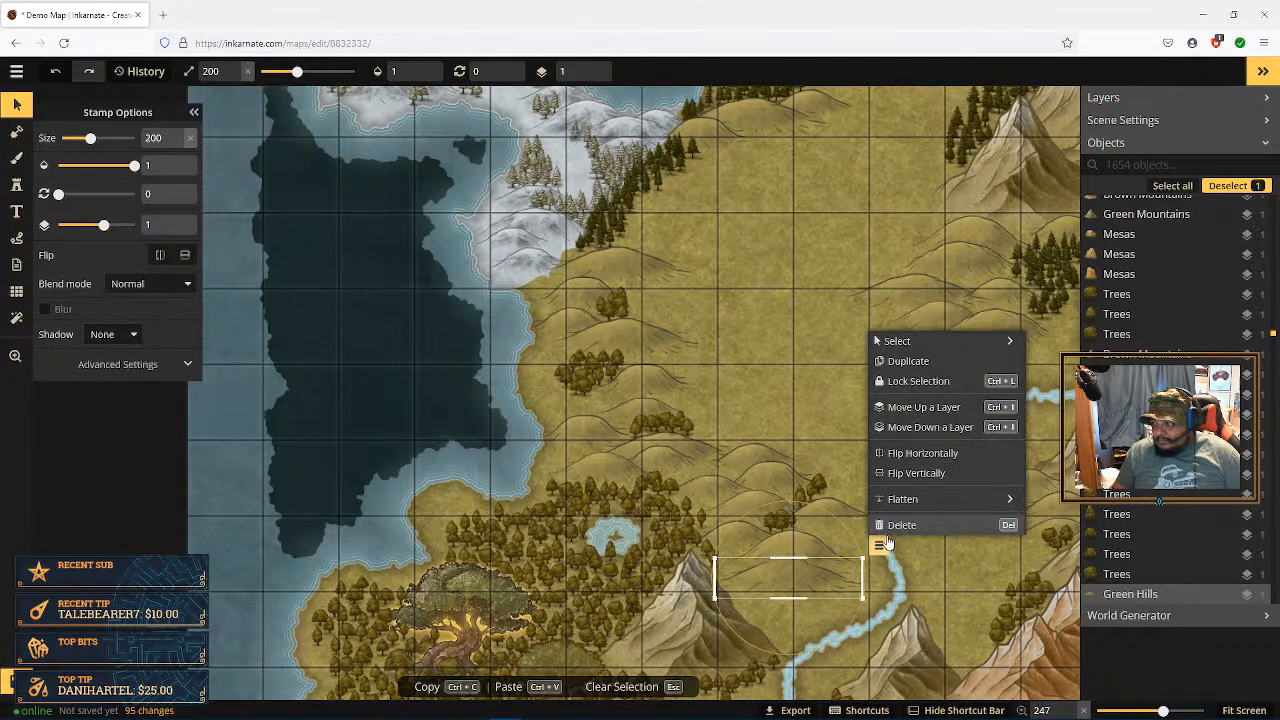
pyautogui.click(923, 408)
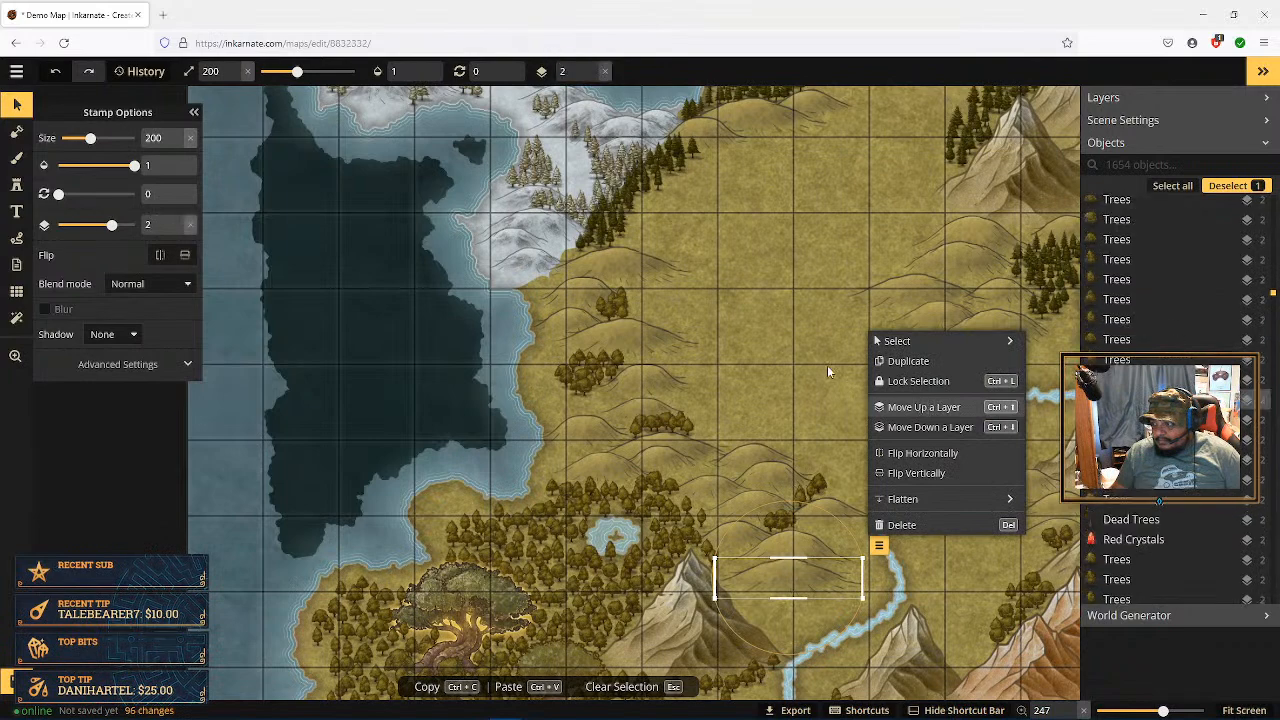
pyautogui.click(828, 347)
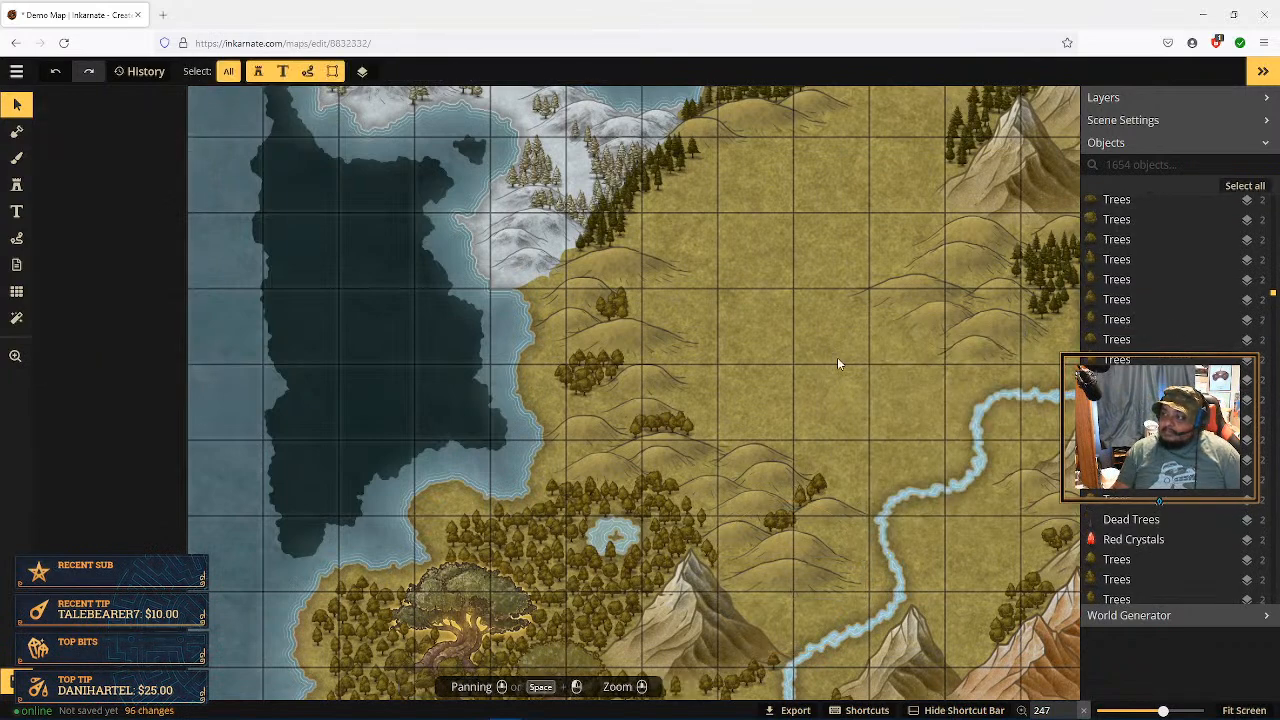
# Step: Add eight small scattered islands to the dark deep water off the western coast with the land mask brush at size 8
pyautogui.moveTo(841, 343); pyautogui.dragTo(877, 509)
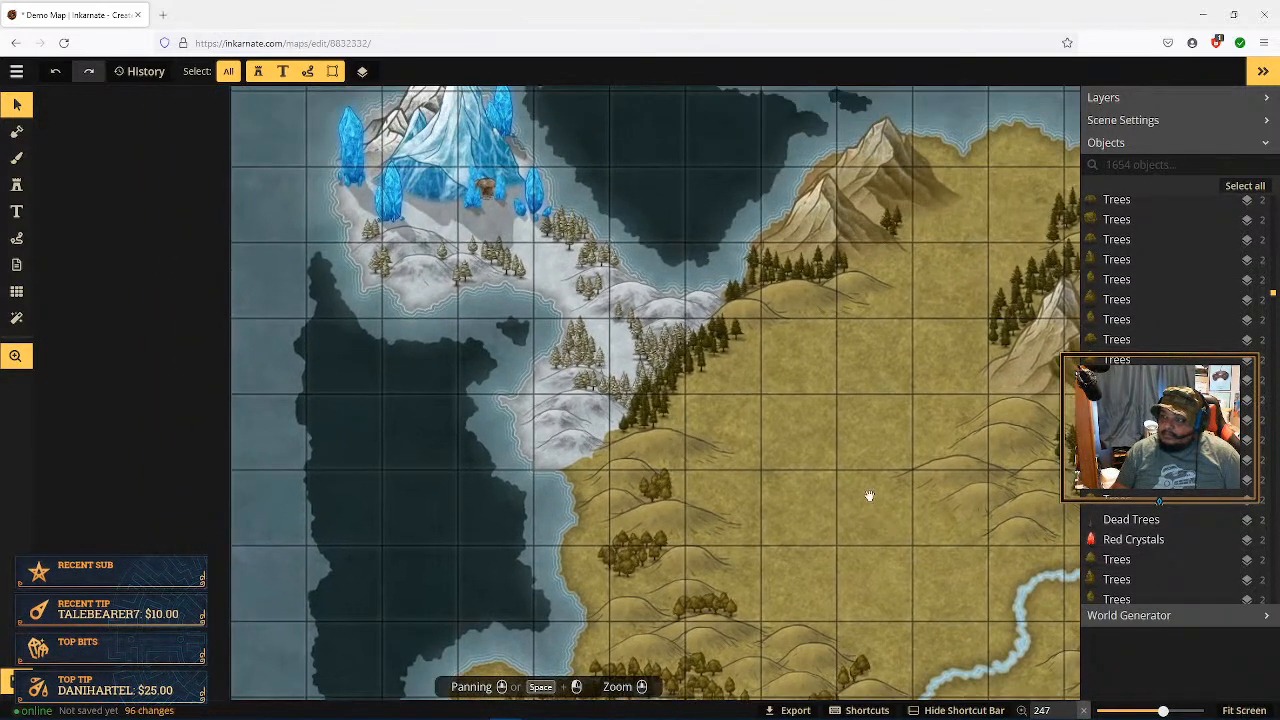
pyautogui.moveTo(780, 409); pyautogui.dragTo(952, 368)
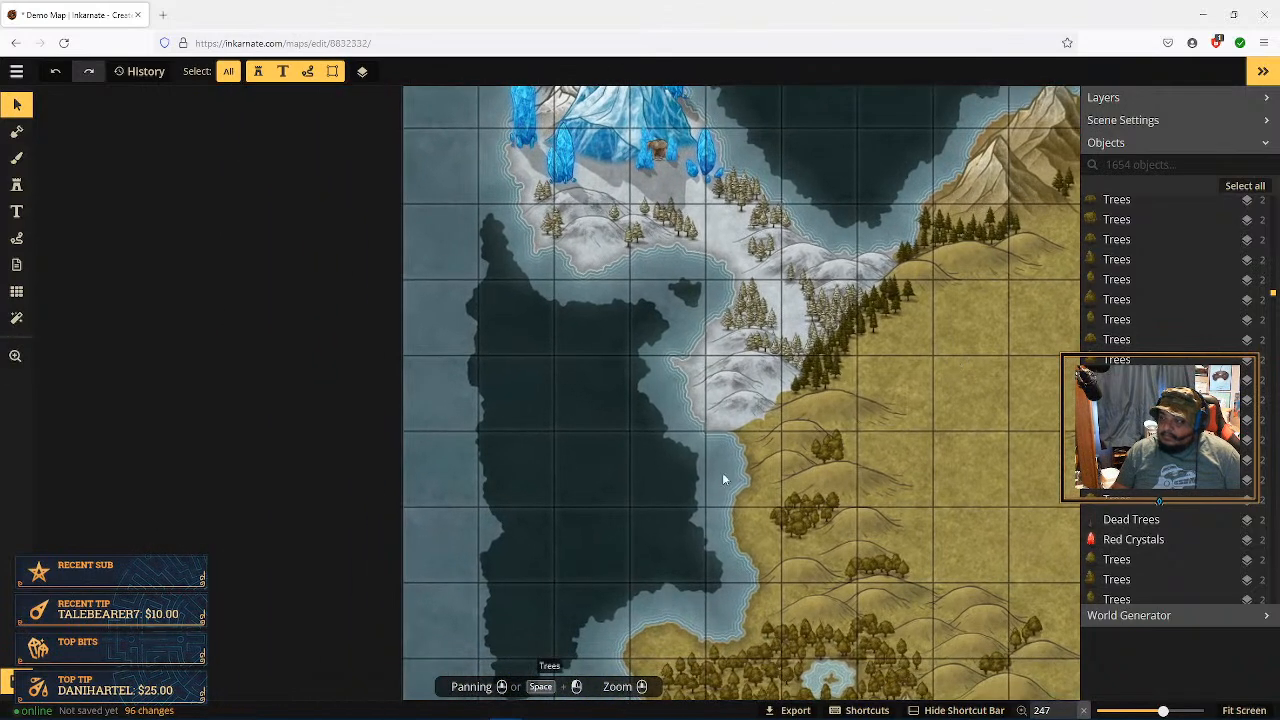
pyautogui.moveTo(694, 486); pyautogui.dragTo(749, 427)
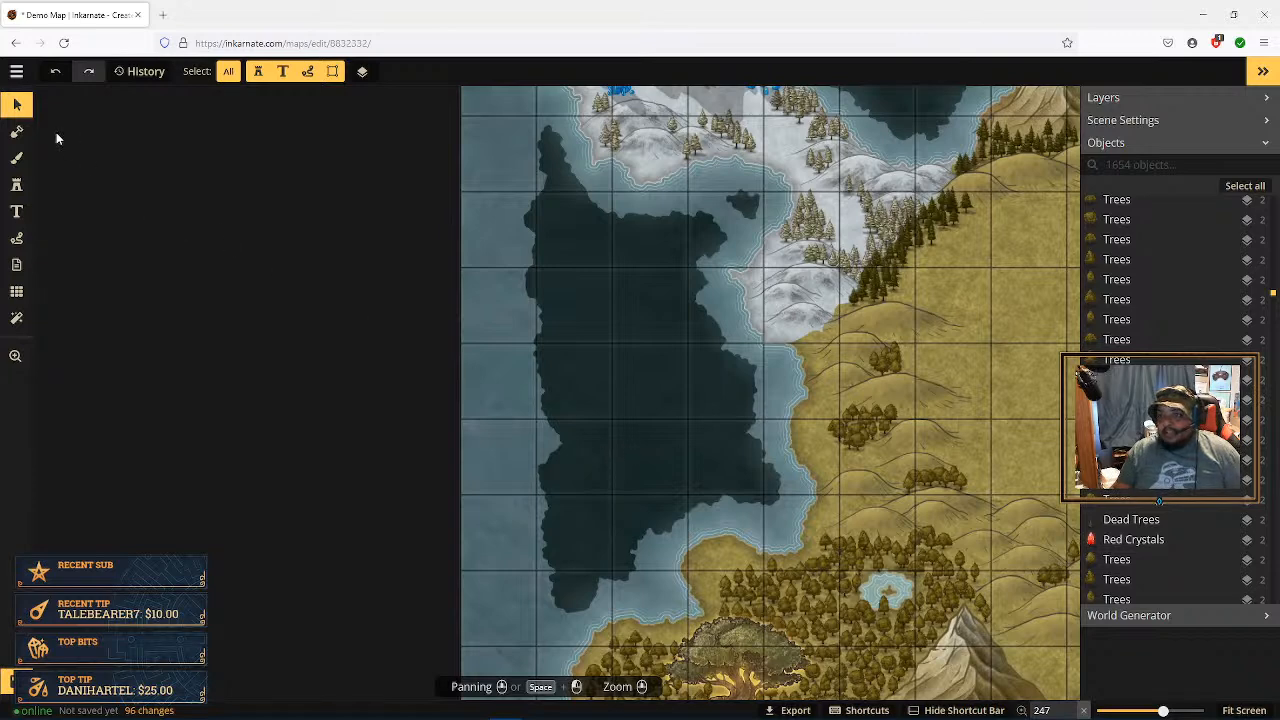
pyautogui.click(16, 131)
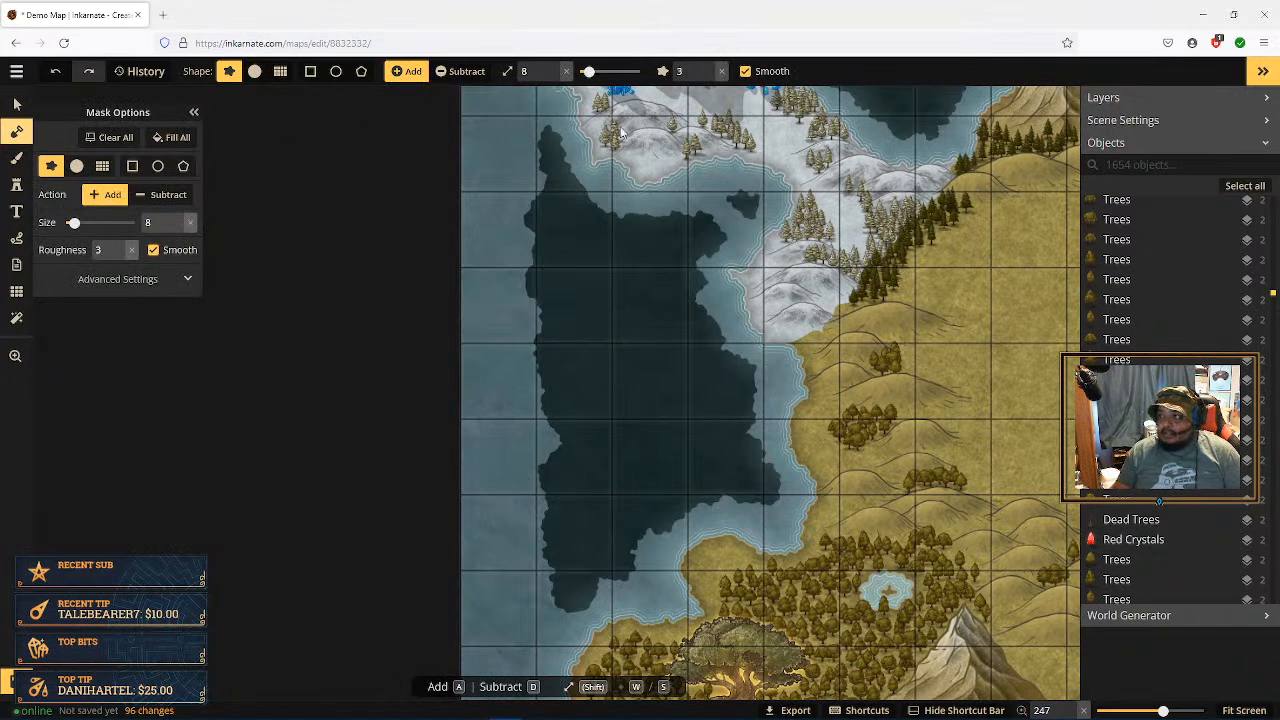
pyautogui.click(663, 453)
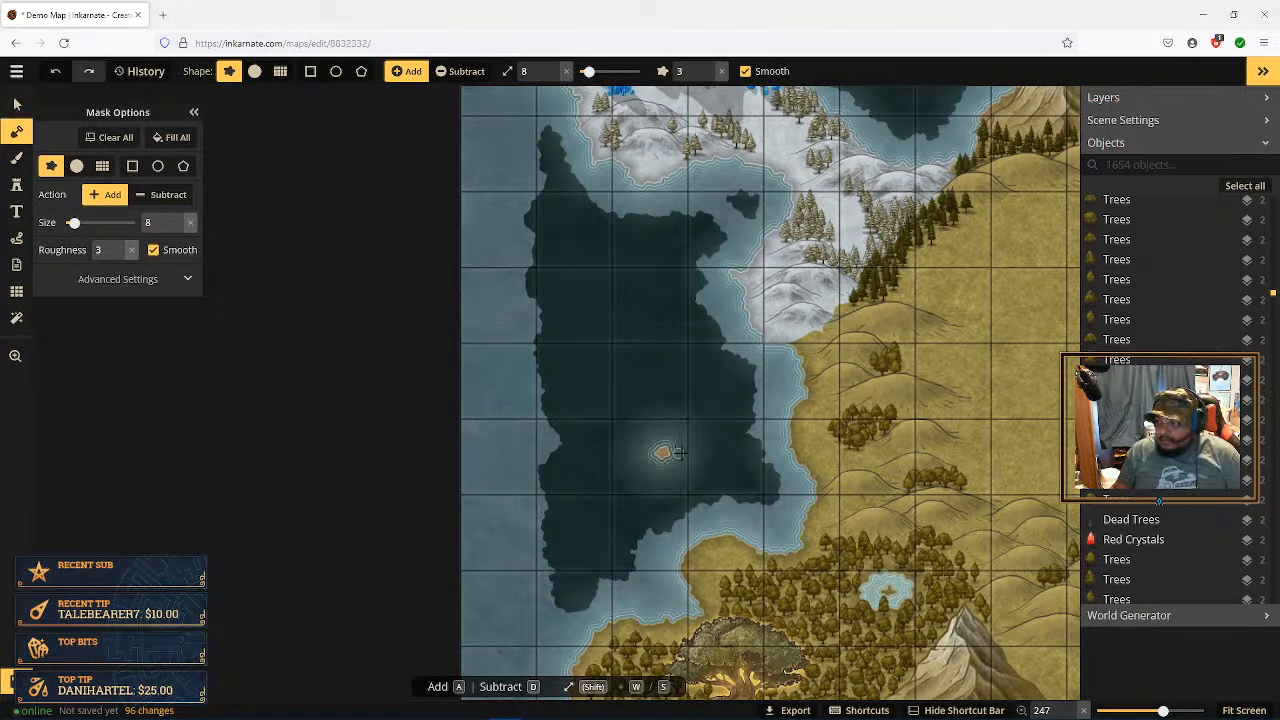
pyautogui.click(687, 384)
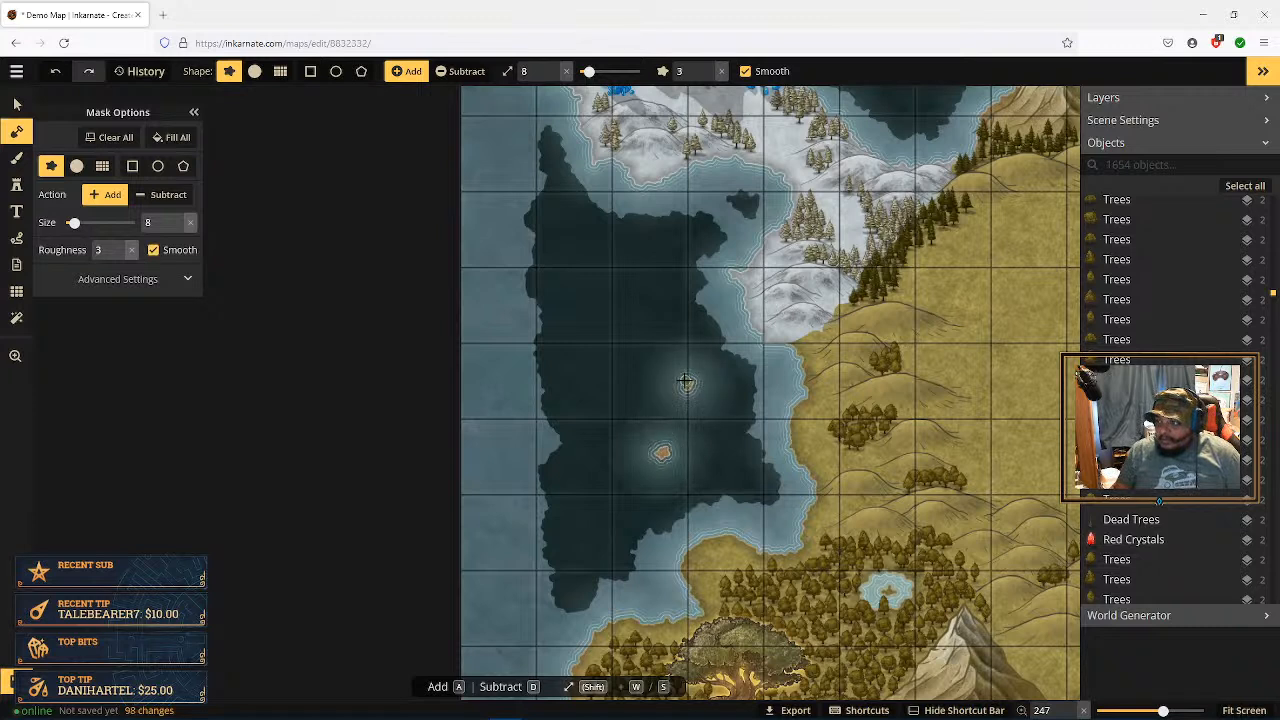
pyautogui.click(671, 318)
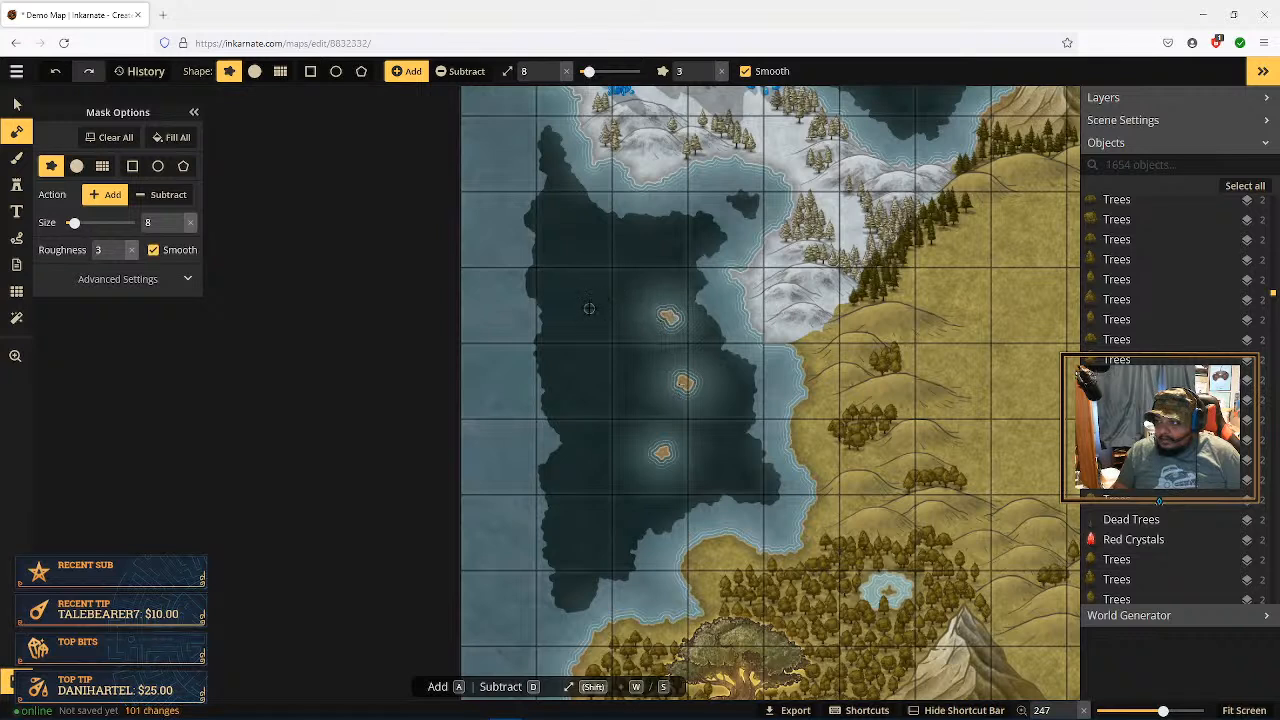
pyautogui.click(618, 509)
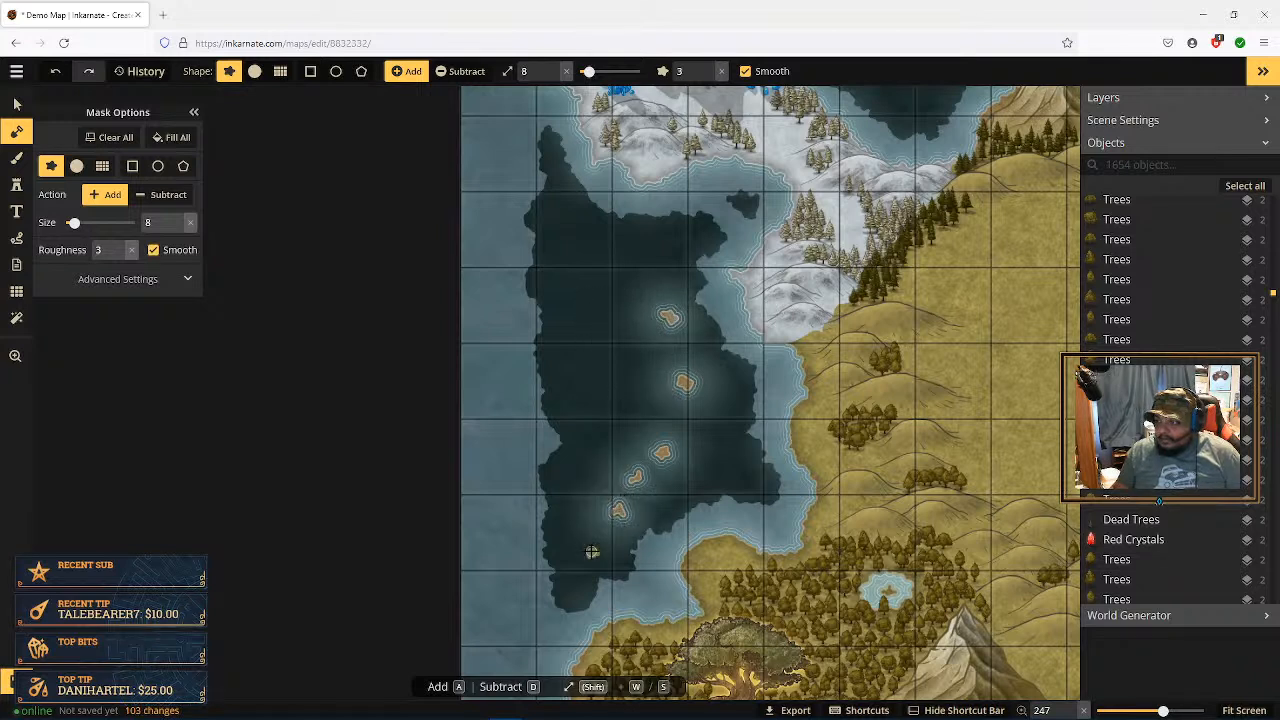
pyautogui.click(592, 552)
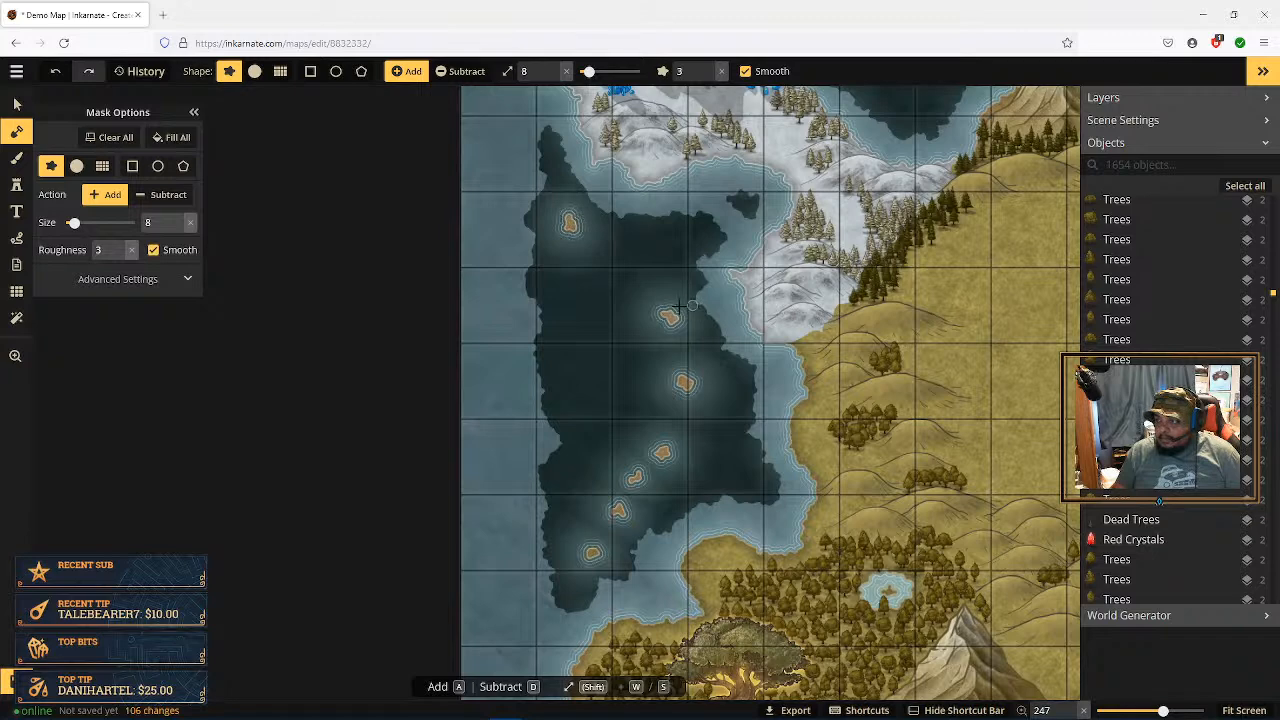
pyautogui.click(571, 347)
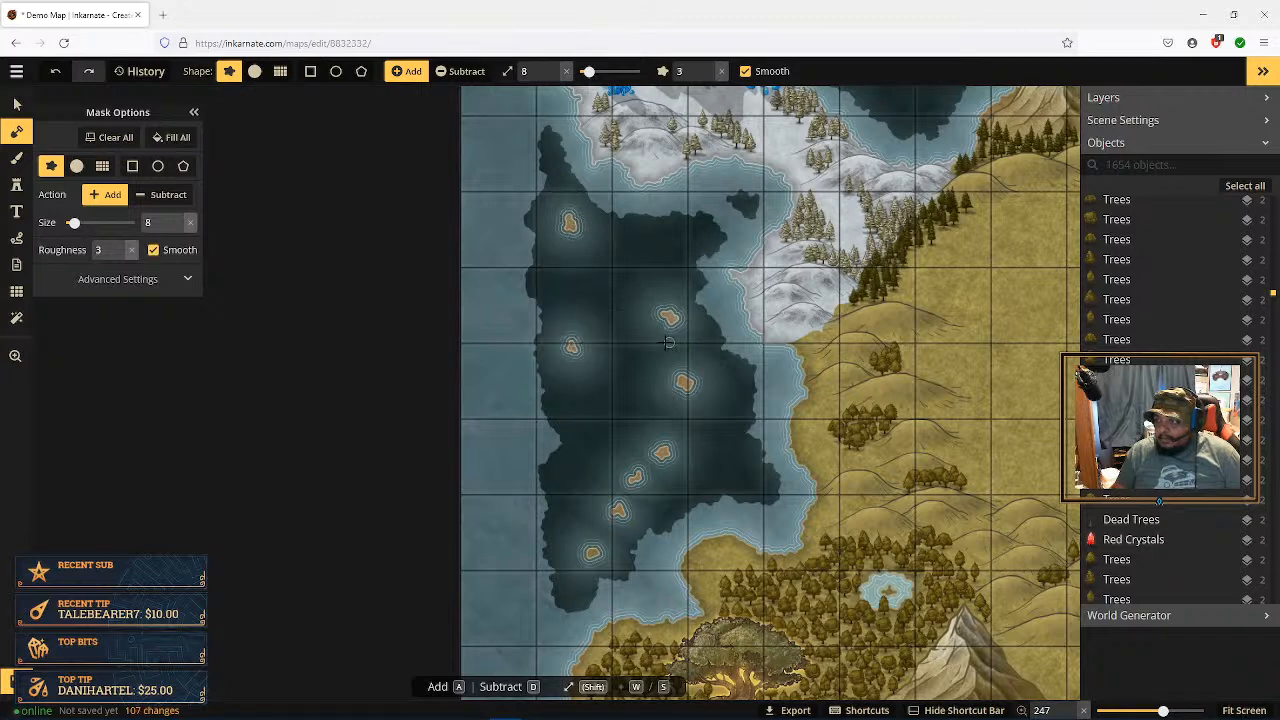
# Step: Add four small islands to the dark deep water east of the ice mountain with the same mask brush
pyautogui.press('space')
pyautogui.moveTo(714, 237)
pyautogui.mouseDown()
pyautogui.moveTo(636, 287)
pyautogui.moveTo(553, 427)
pyautogui.moveTo(537, 432)
pyautogui.mouseUp()
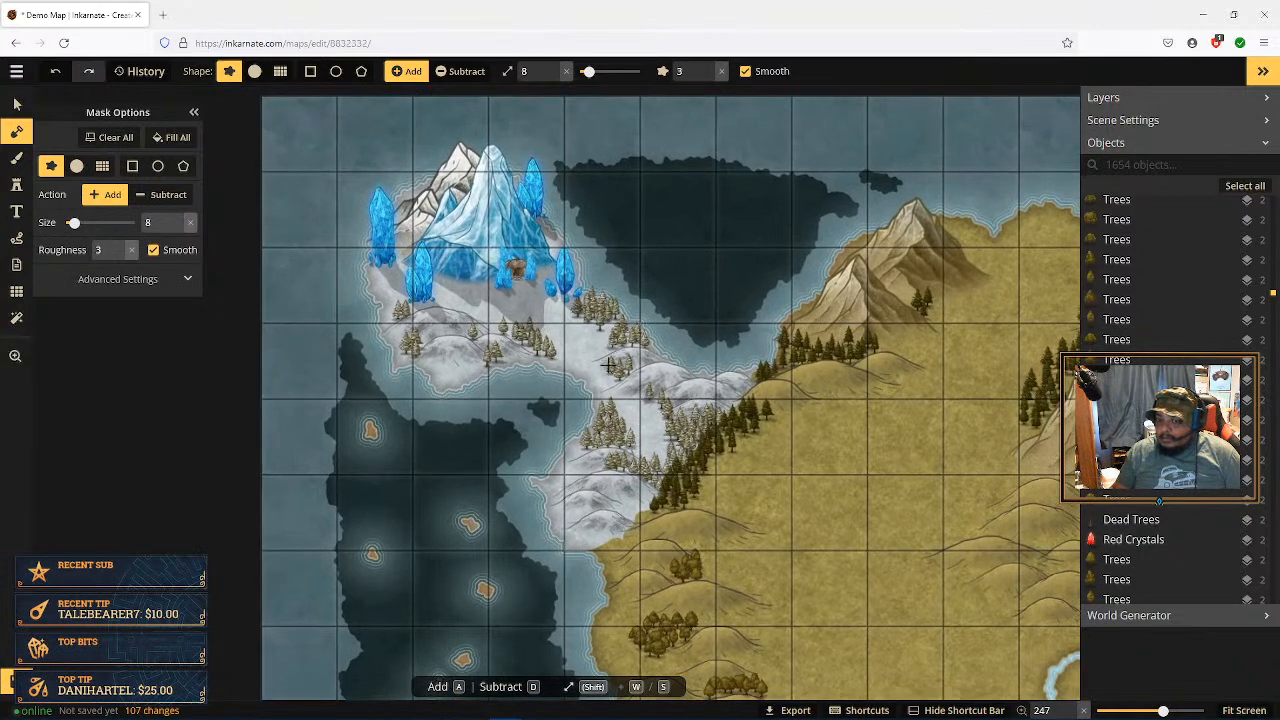
pyautogui.click(696, 283)
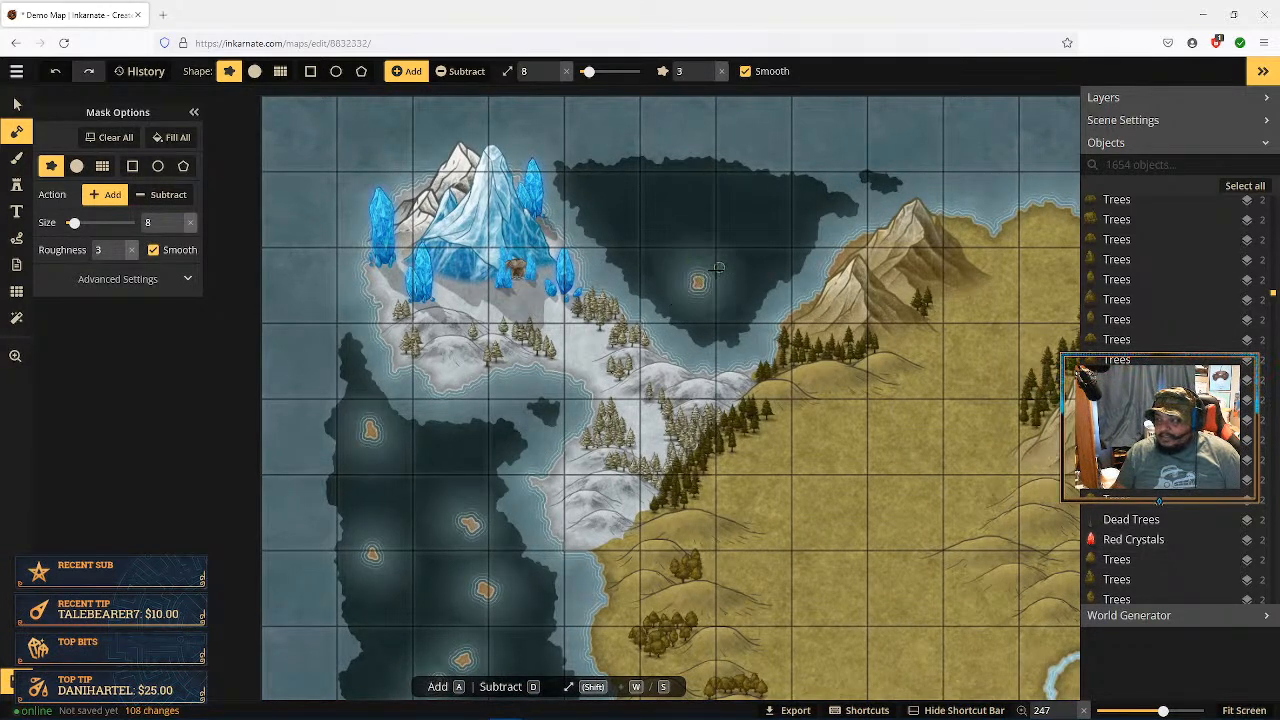
pyautogui.click(772, 207)
pyautogui.moveTo(777, 206); pyautogui.dragTo(777, 213)
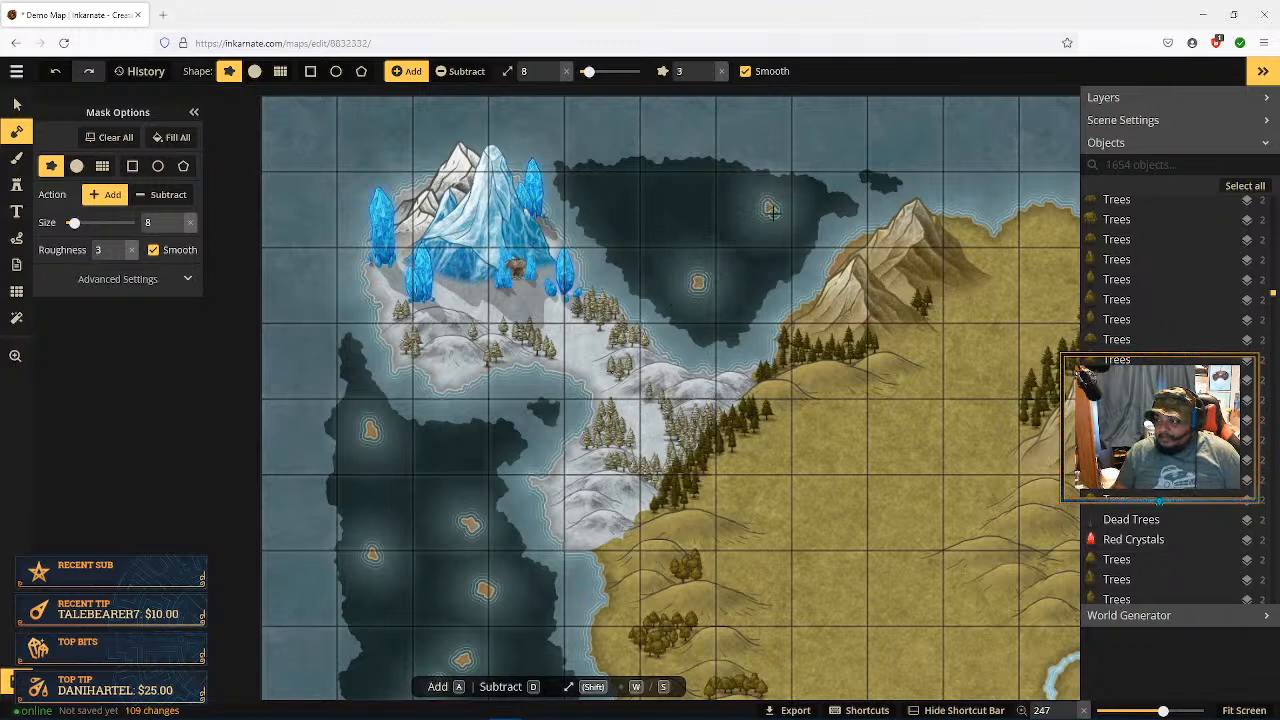
pyautogui.click(642, 191)
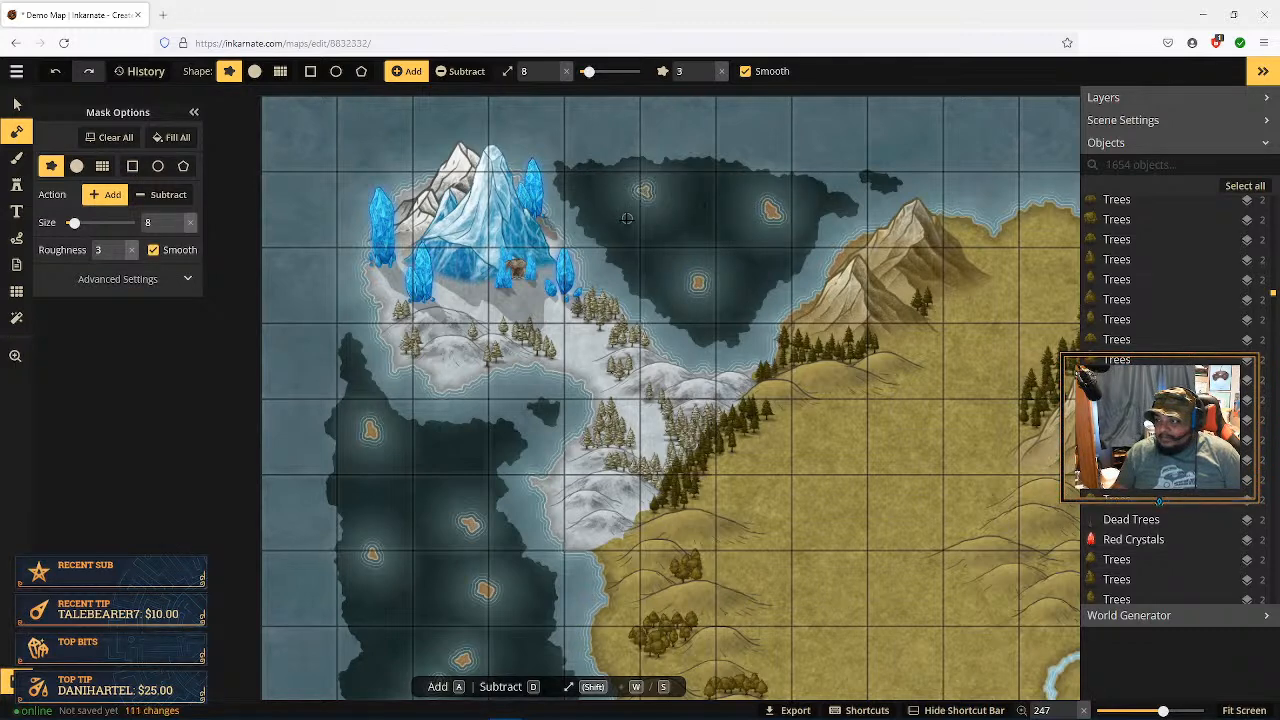
pyautogui.click(681, 221)
# Step: Examine the whole map, the new islands along the northwest coast, and the swamp beside the northeastern lake
pyautogui.scroll(-3, 763, 338)
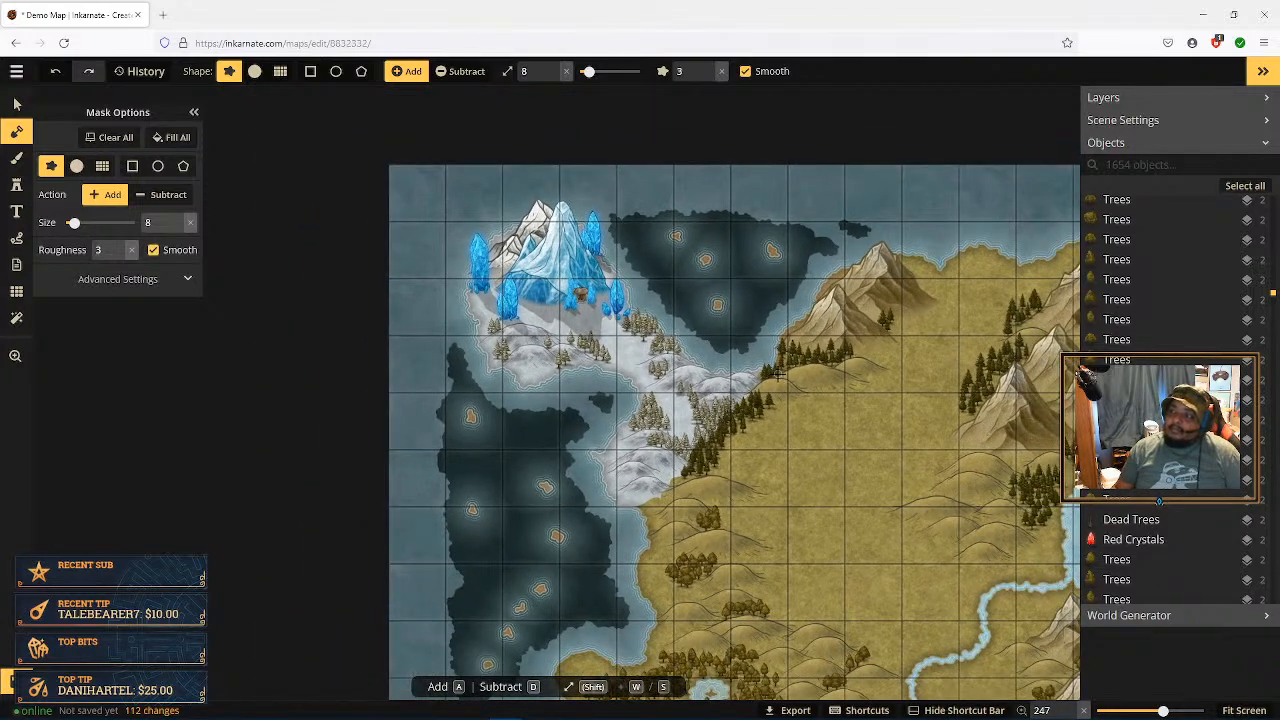
pyautogui.moveTo(802, 456); pyautogui.dragTo(757, 371)
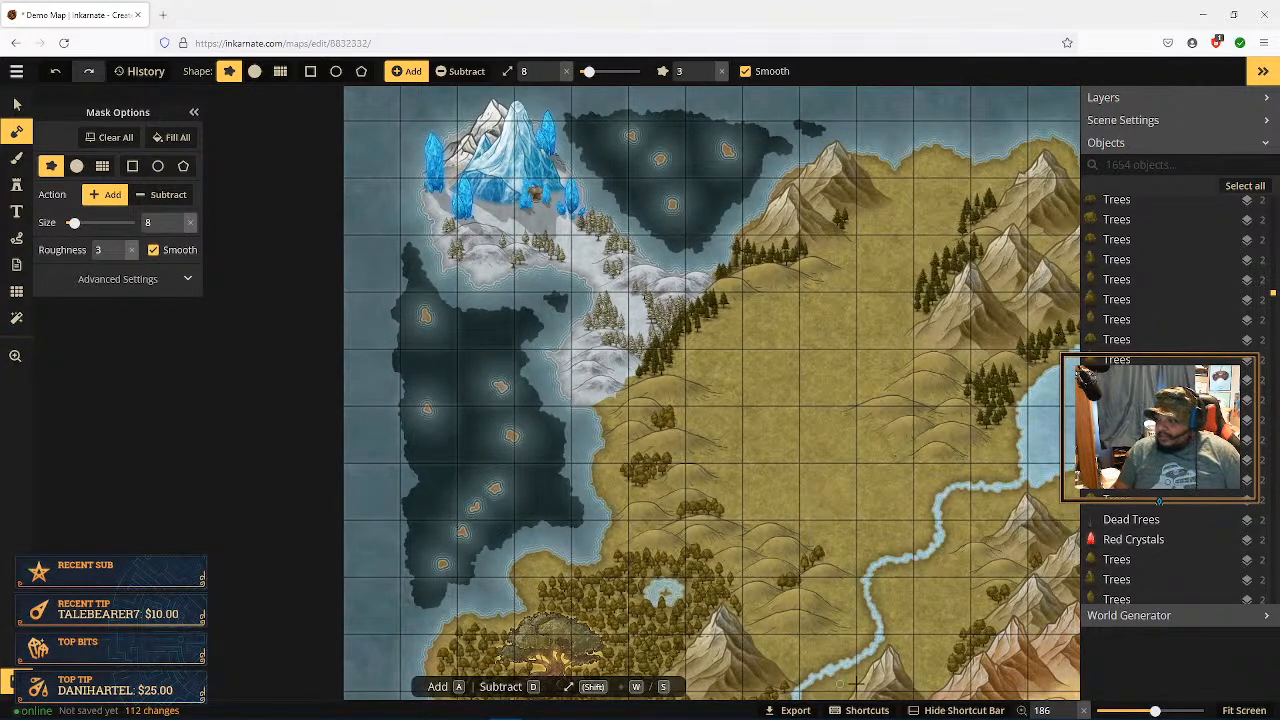
pyautogui.click(1240, 710)
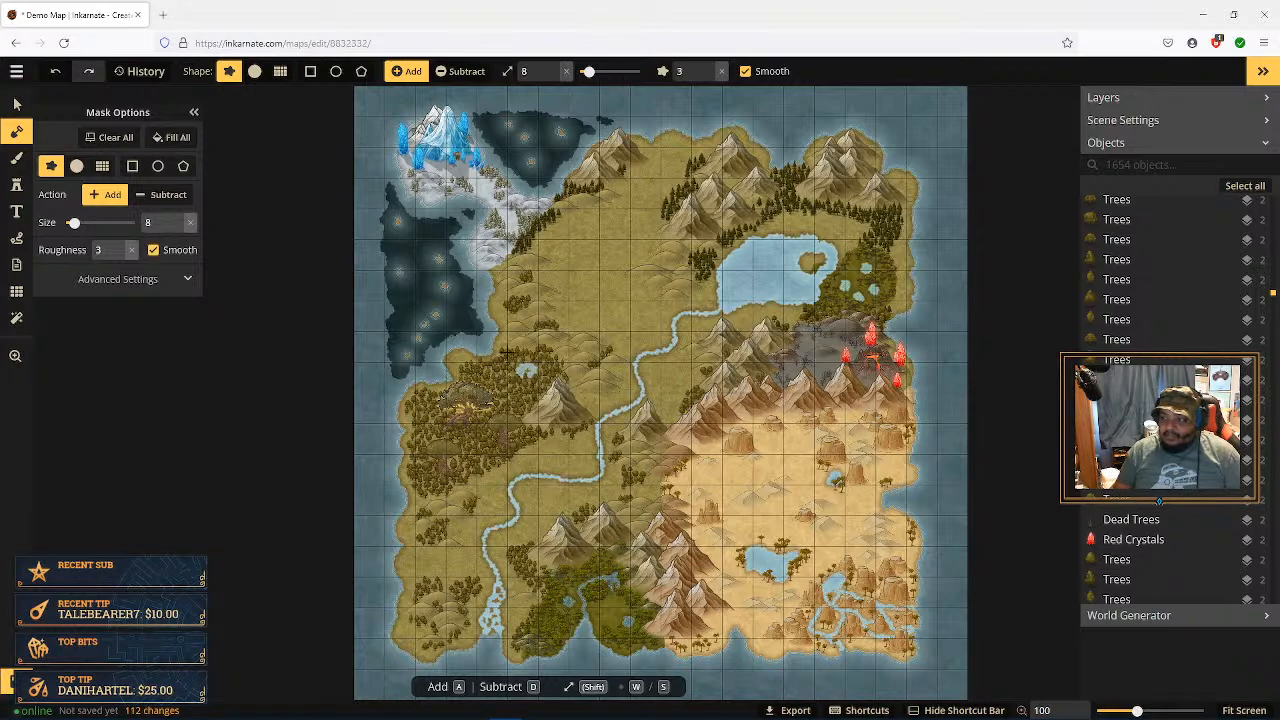
pyautogui.scroll(10, 433, 322)
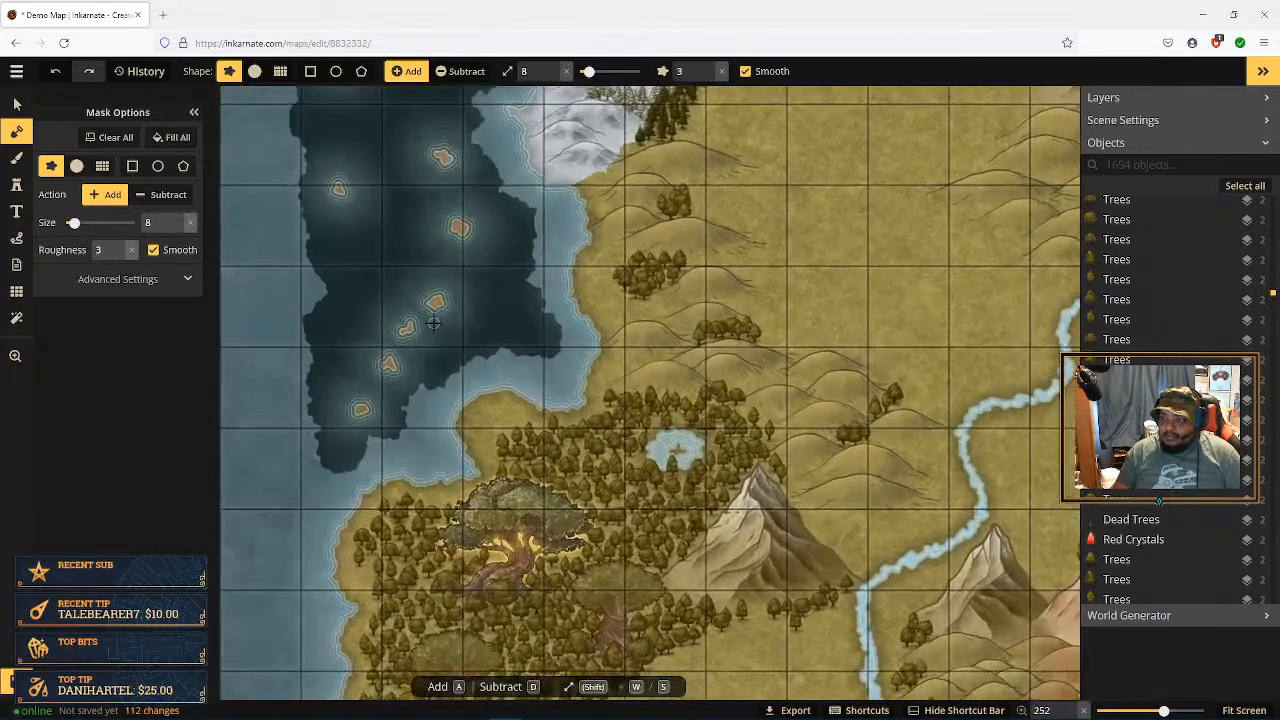
pyautogui.scroll(1, 433, 322)
pyautogui.scroll(2, 477, 302)
pyautogui.moveTo(477, 303); pyautogui.dragTo(427, 514)
pyautogui.moveTo(592, 243); pyautogui.dragTo(537, 399)
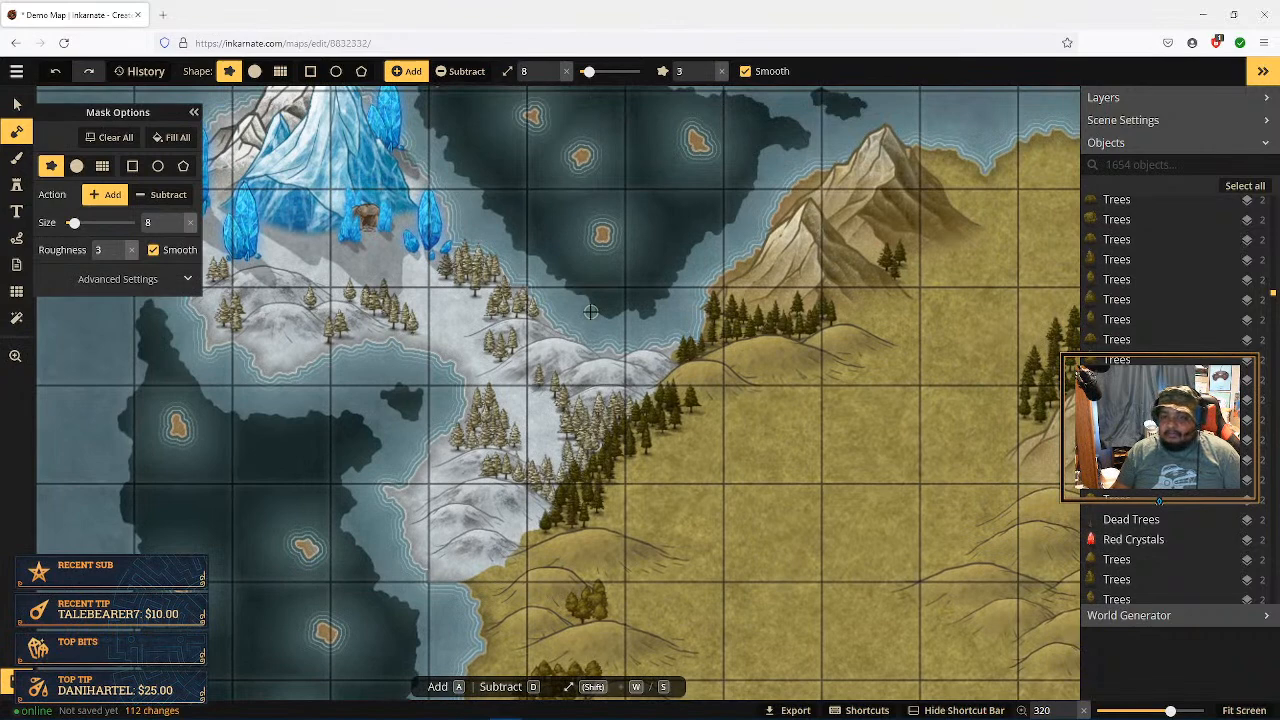
pyautogui.moveTo(782, 305); pyautogui.dragTo(654, 442)
pyautogui.moveTo(757, 397); pyautogui.dragTo(481, 350)
pyautogui.moveTo(807, 393); pyautogui.dragTo(509, 341)
pyautogui.moveTo(792, 363); pyautogui.dragTo(522, 291)
pyautogui.moveTo(655, 420); pyautogui.dragTo(760, 273)
pyautogui.moveTo(651, 345); pyautogui.dragTo(802, 298)
pyautogui.moveTo(877, 285); pyautogui.dragTo(669, 269)
pyautogui.scroll(3, 782, 364)
pyautogui.scroll(1, 783, 364)
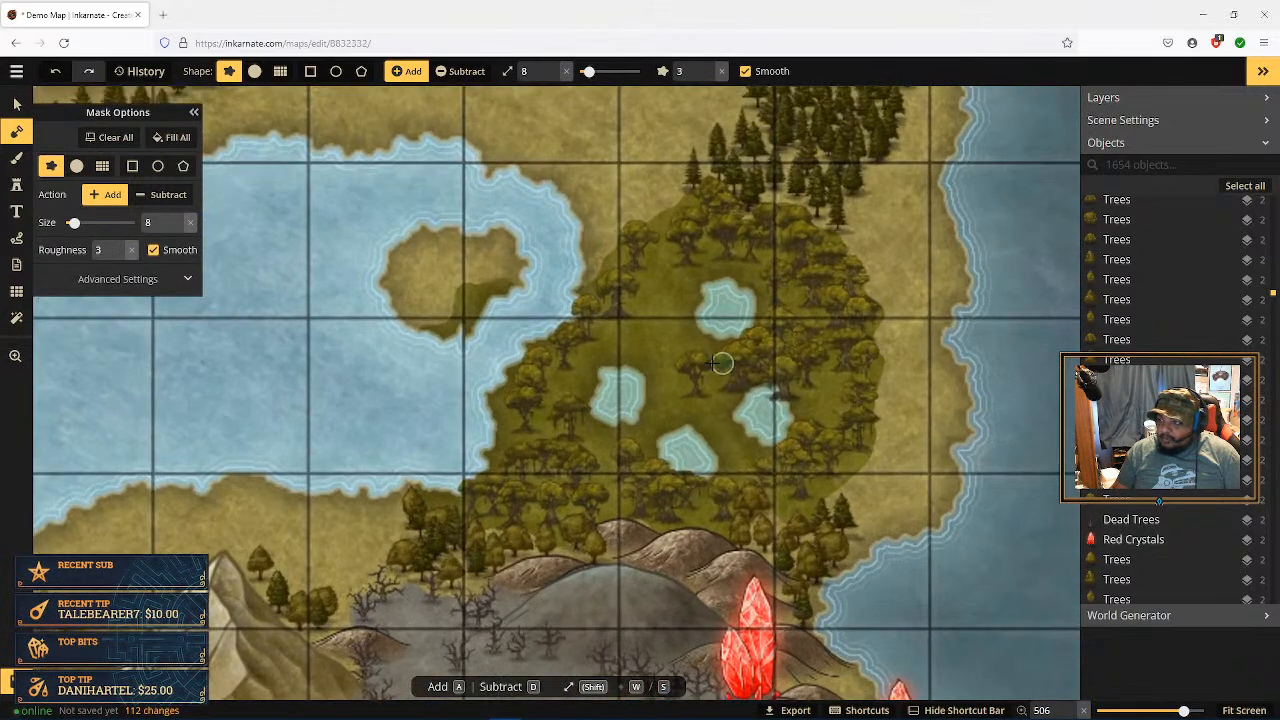
pyautogui.moveTo(657, 356); pyautogui.dragTo(738, 348)
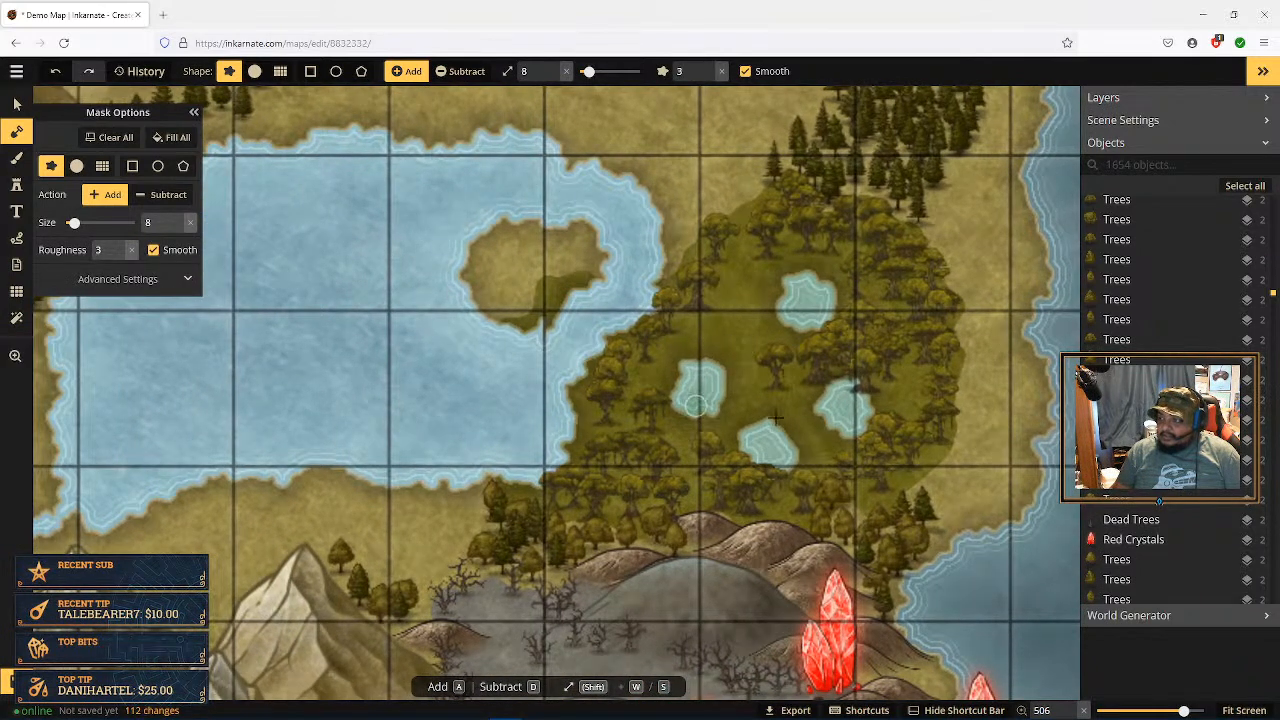
# Step: Search the Fantasy World stamp catalog for "swamp" and choose the Swamp Ponds stamp
pyautogui.click(17, 188)
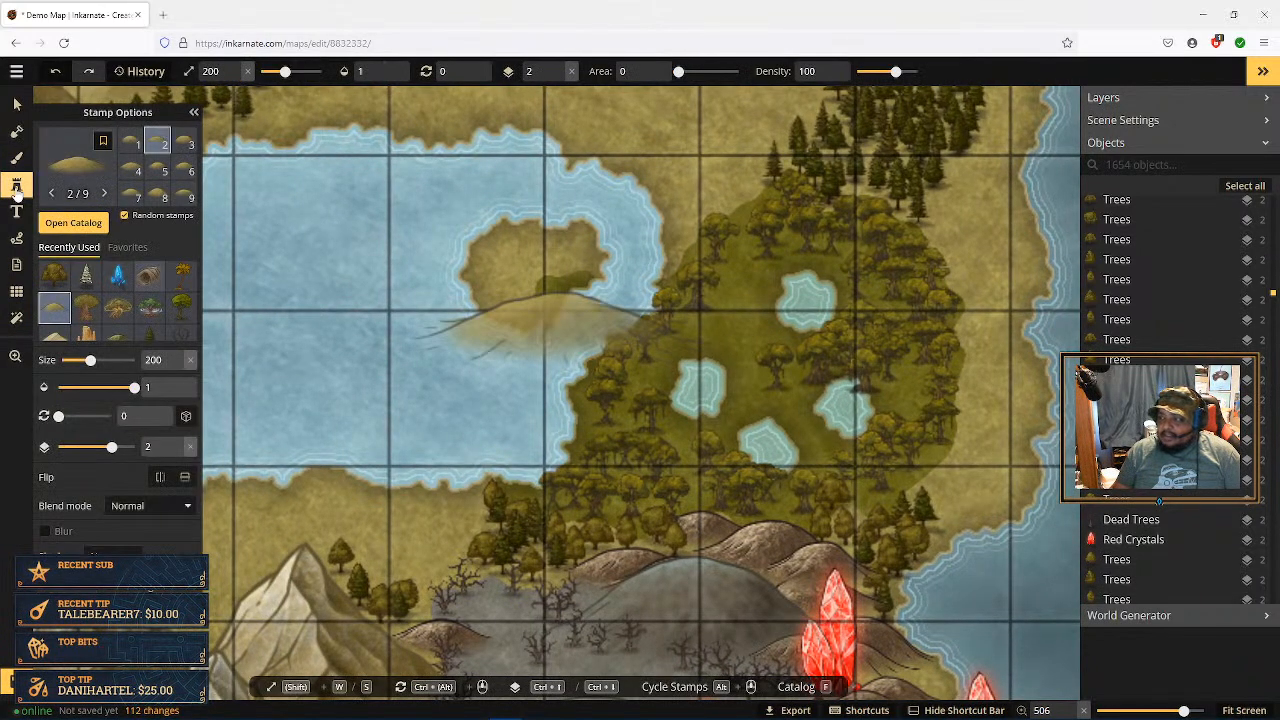
pyautogui.click(548, 325)
pyautogui.click(73, 224)
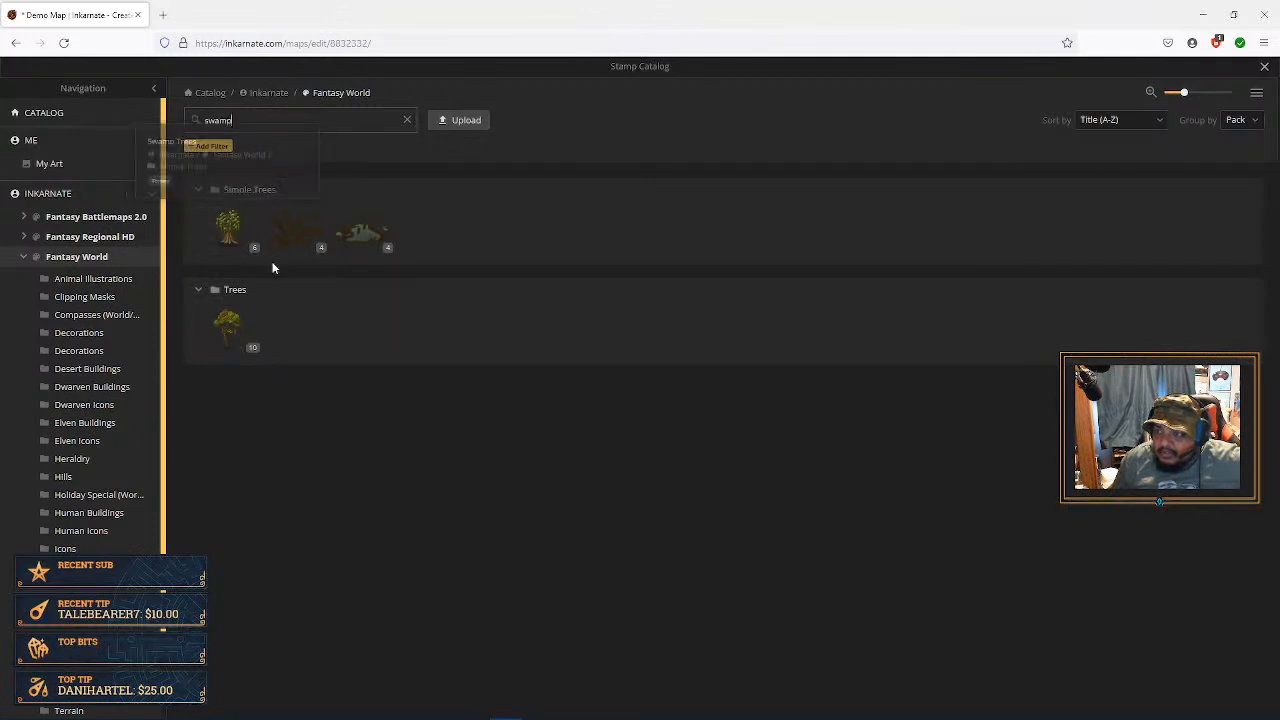
pyautogui.click(350, 242)
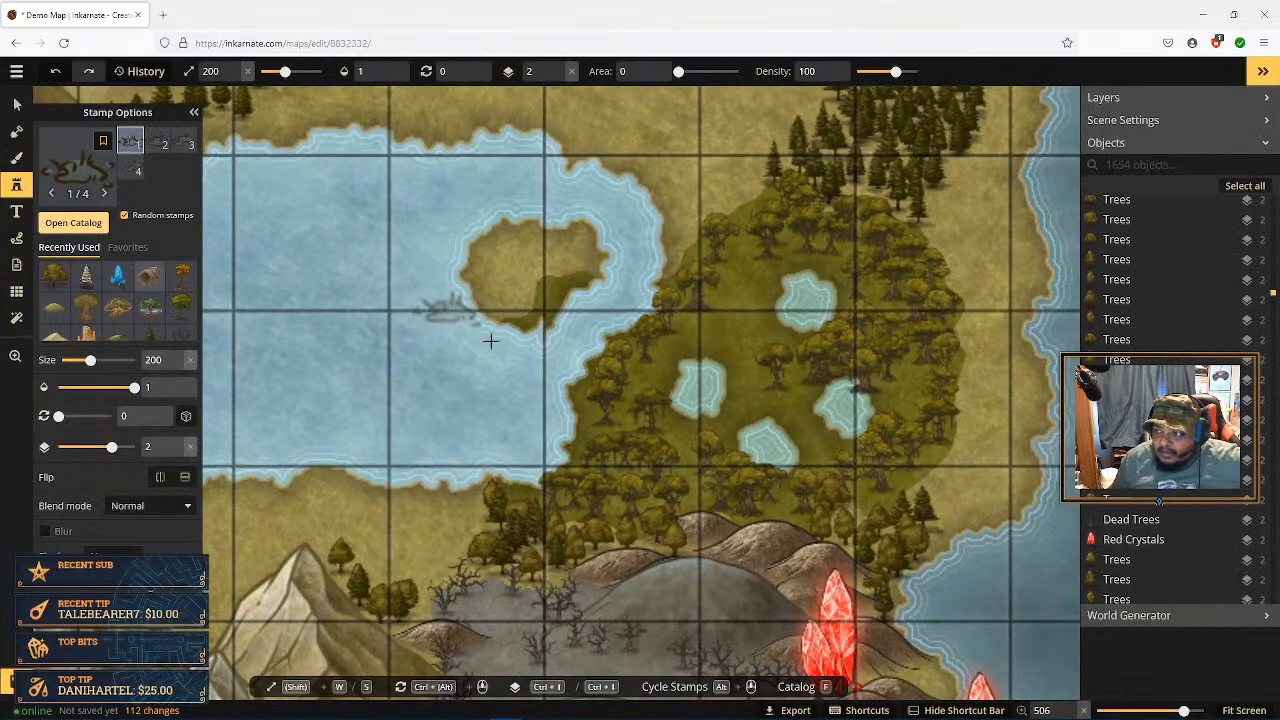
# Step: Place three Swamp Ponds stamps at size 200 in the open ground between the swamp's four pools
pyautogui.click(757, 400)
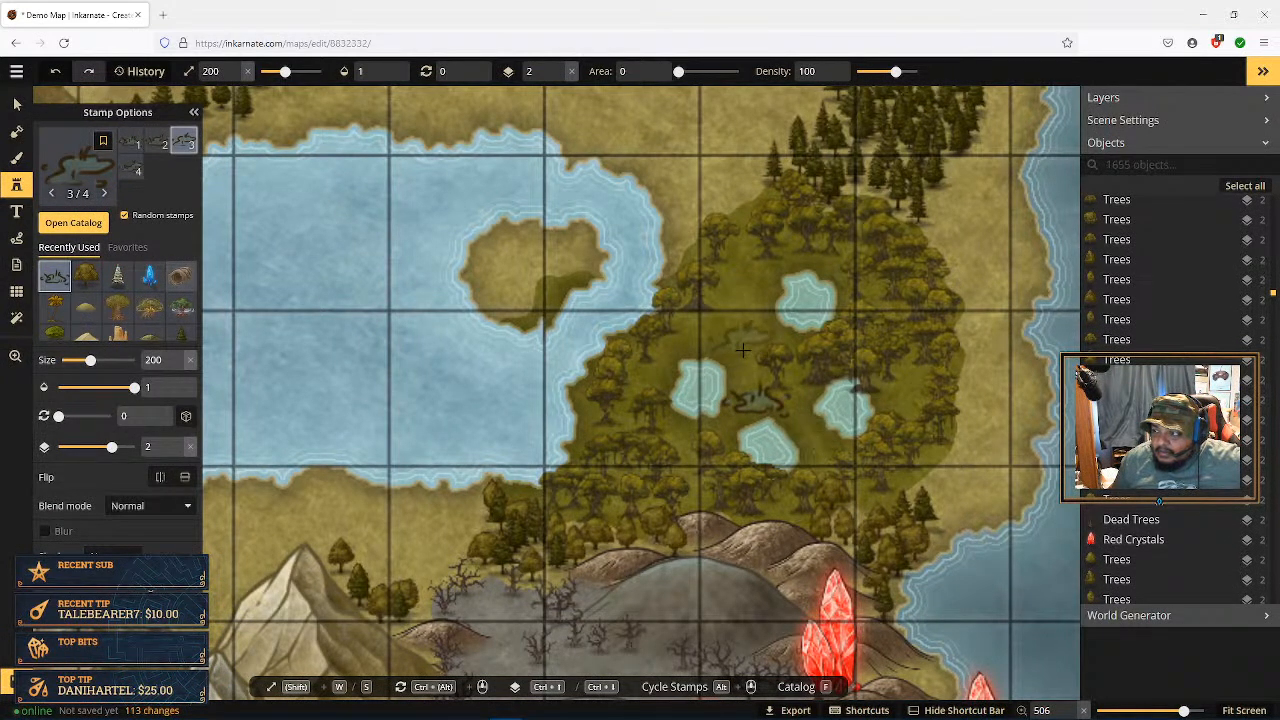
pyautogui.click(742, 348)
pyautogui.click(757, 290)
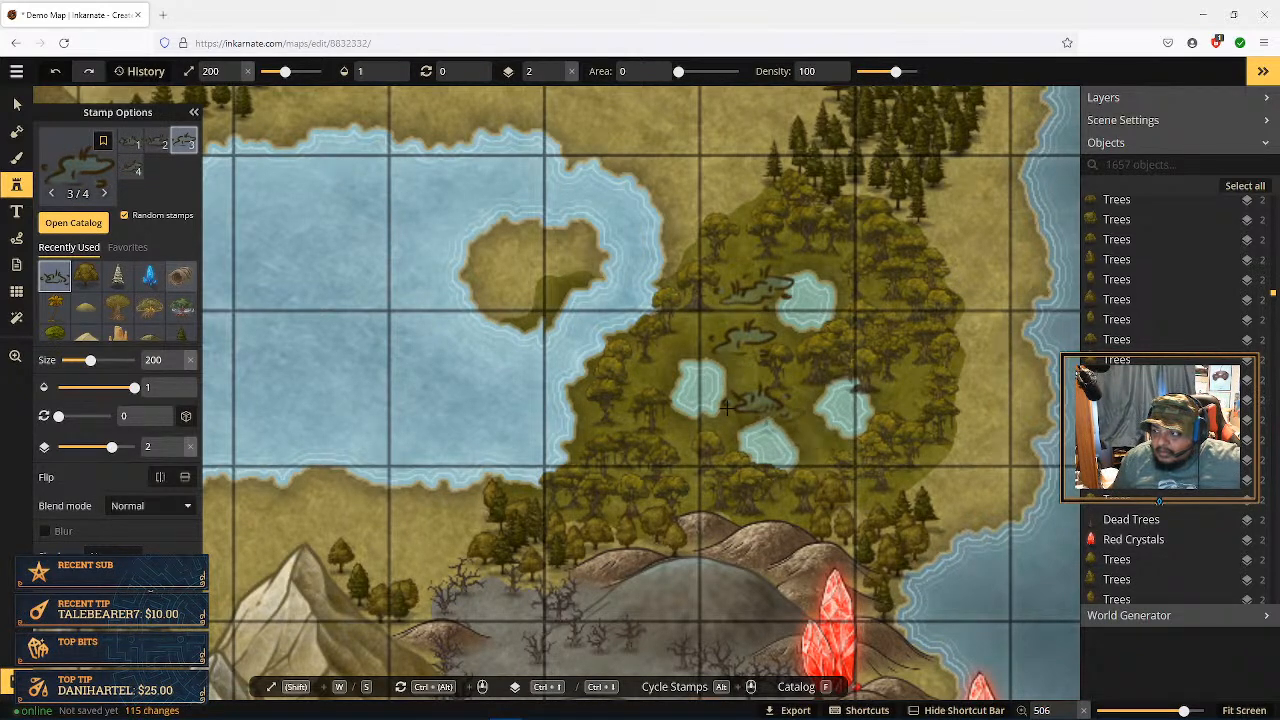
# Step: Delete the northernmost of the three Swamp Ponds stamps
pyautogui.click(16, 104)
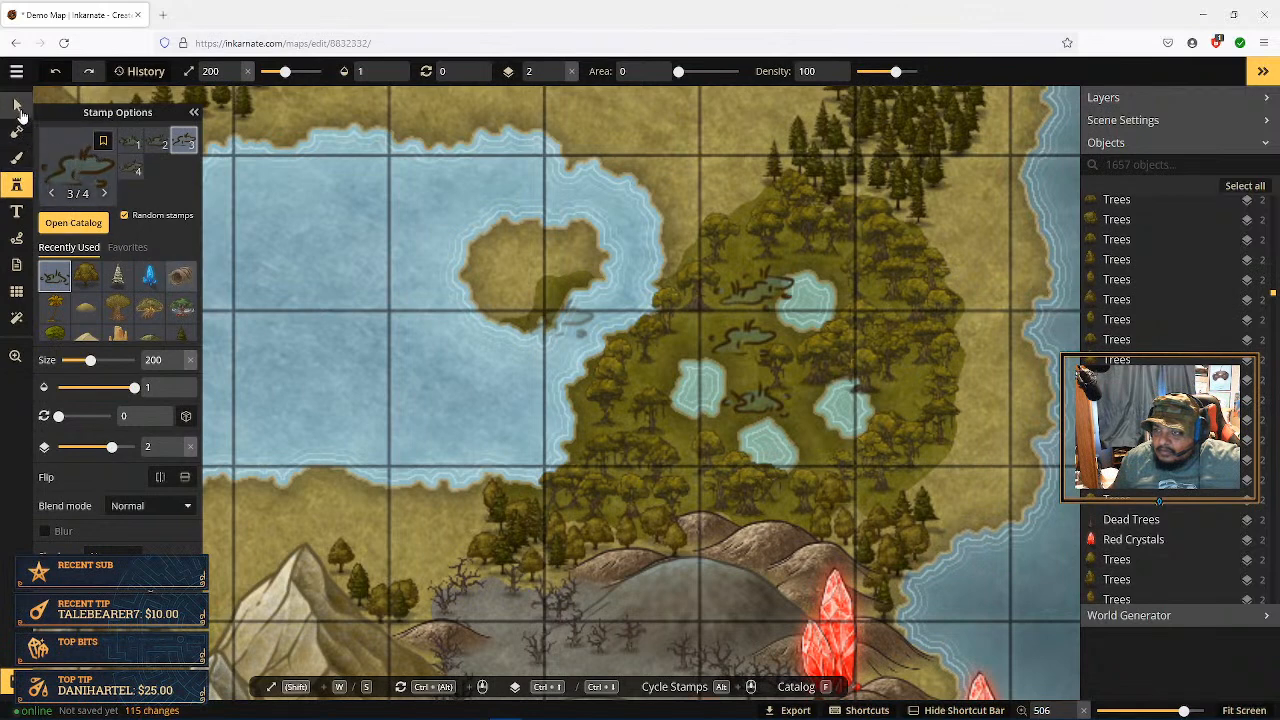
pyautogui.press('Delete')
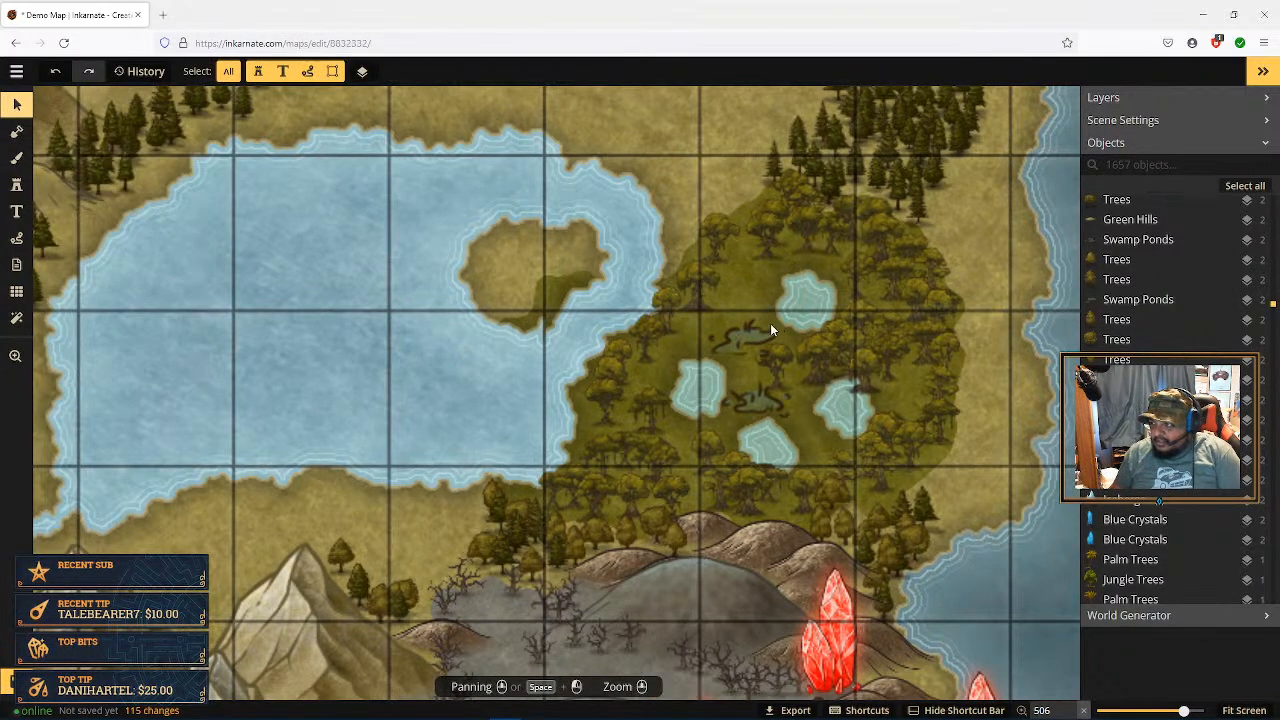
# Step: Delete the remaining Swamp Ponds stamps between the swamp's four pools
pyautogui.click(757, 398)
pyautogui.press('Delete')
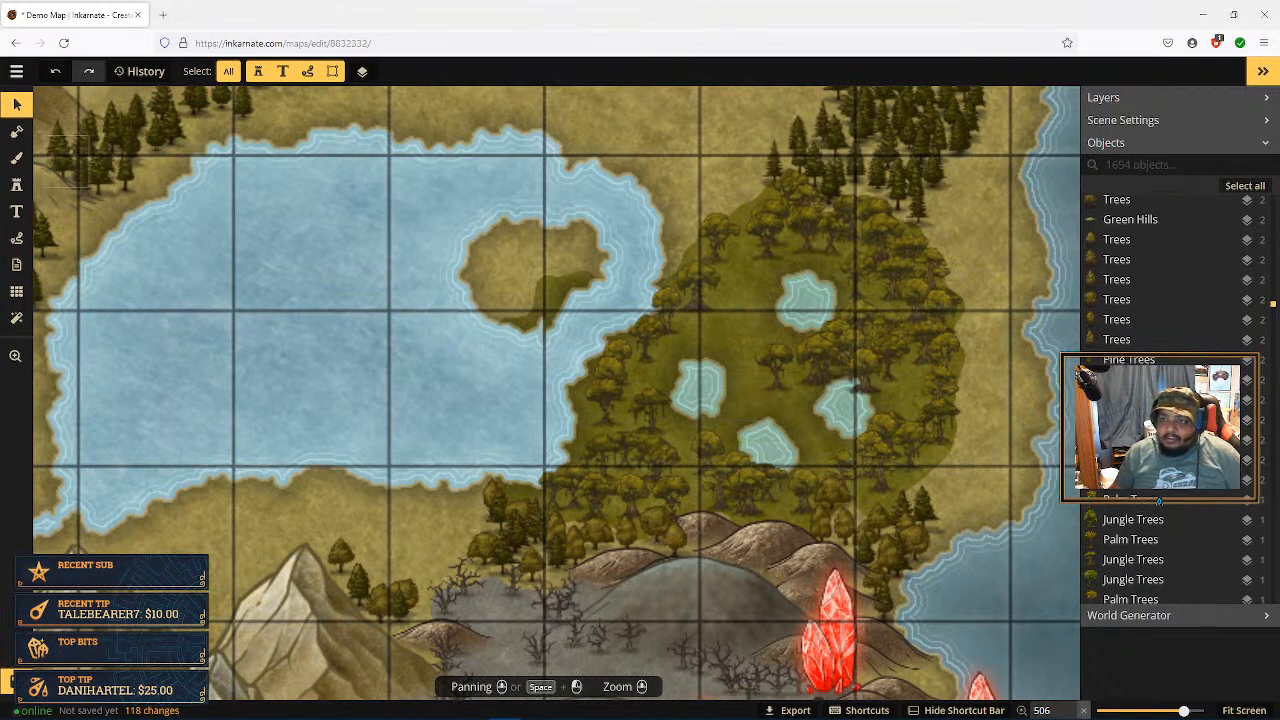
# Step: Choose the Swamp Fronds stamp from the Fantasy Regional HD Vegetation (HD) catalog and set its size to 25
pyautogui.click(16, 184)
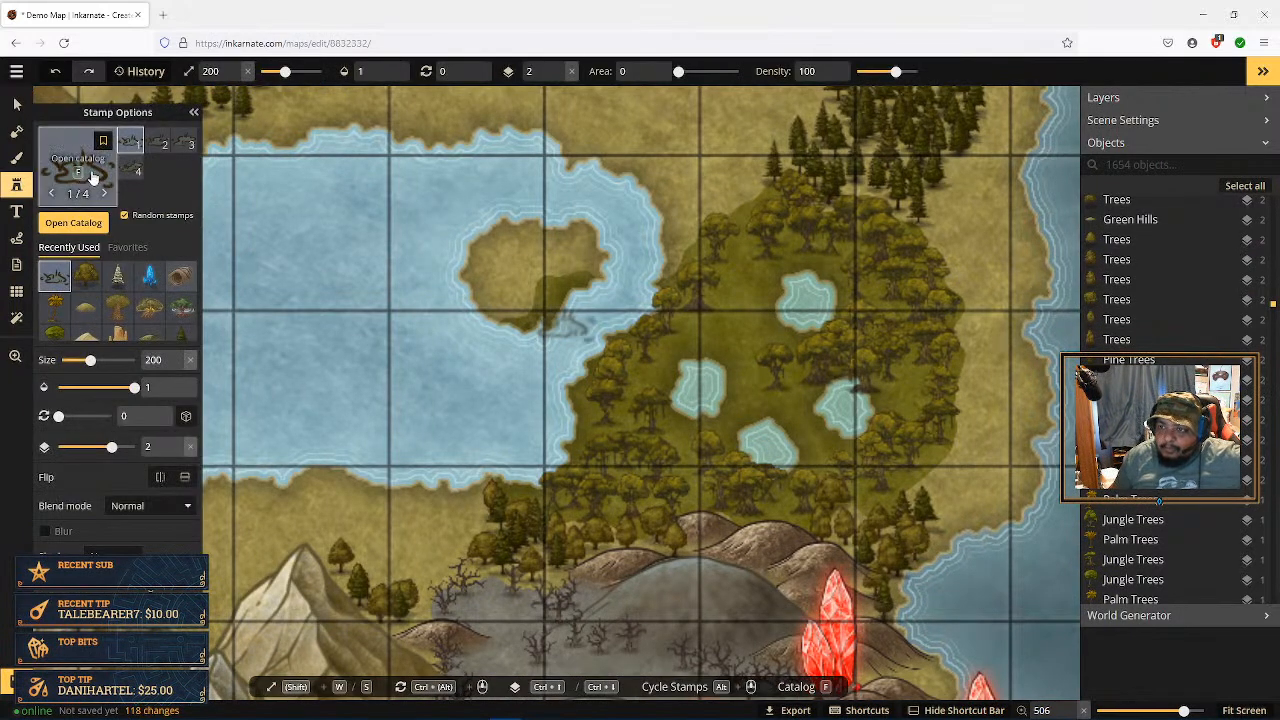
pyautogui.click(73, 222)
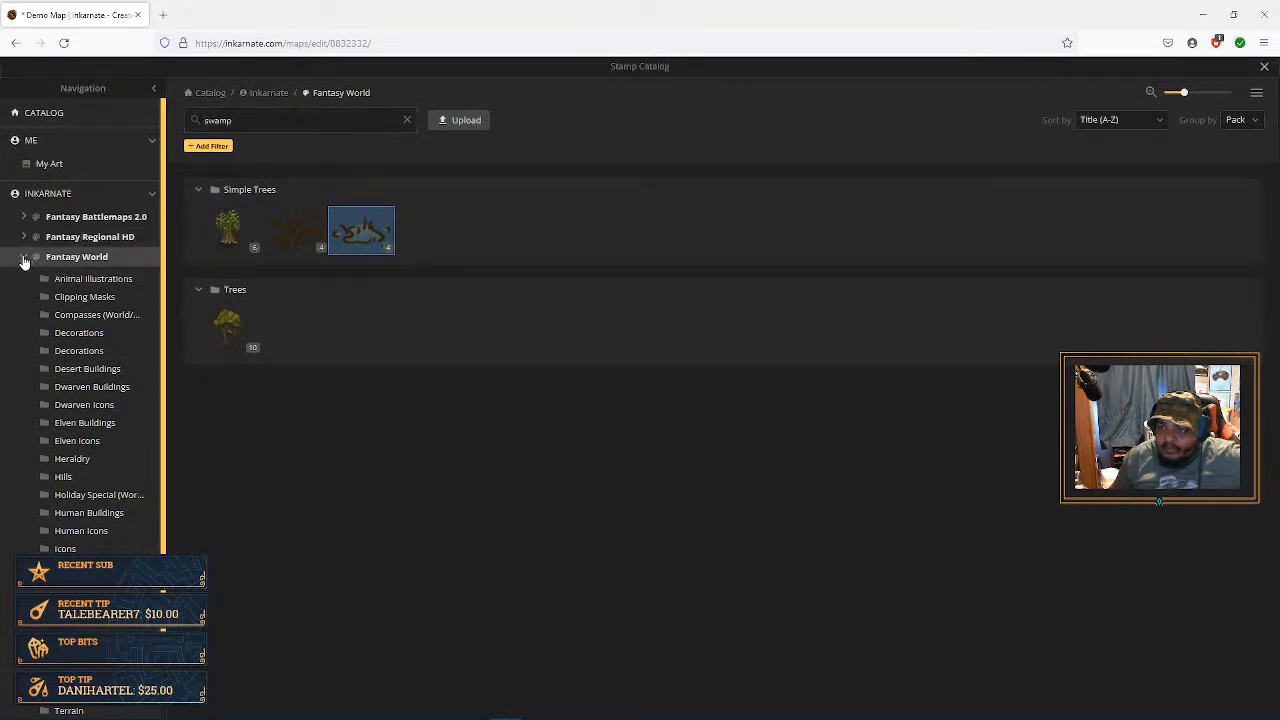
pyautogui.click(25, 260)
pyautogui.click(23, 240)
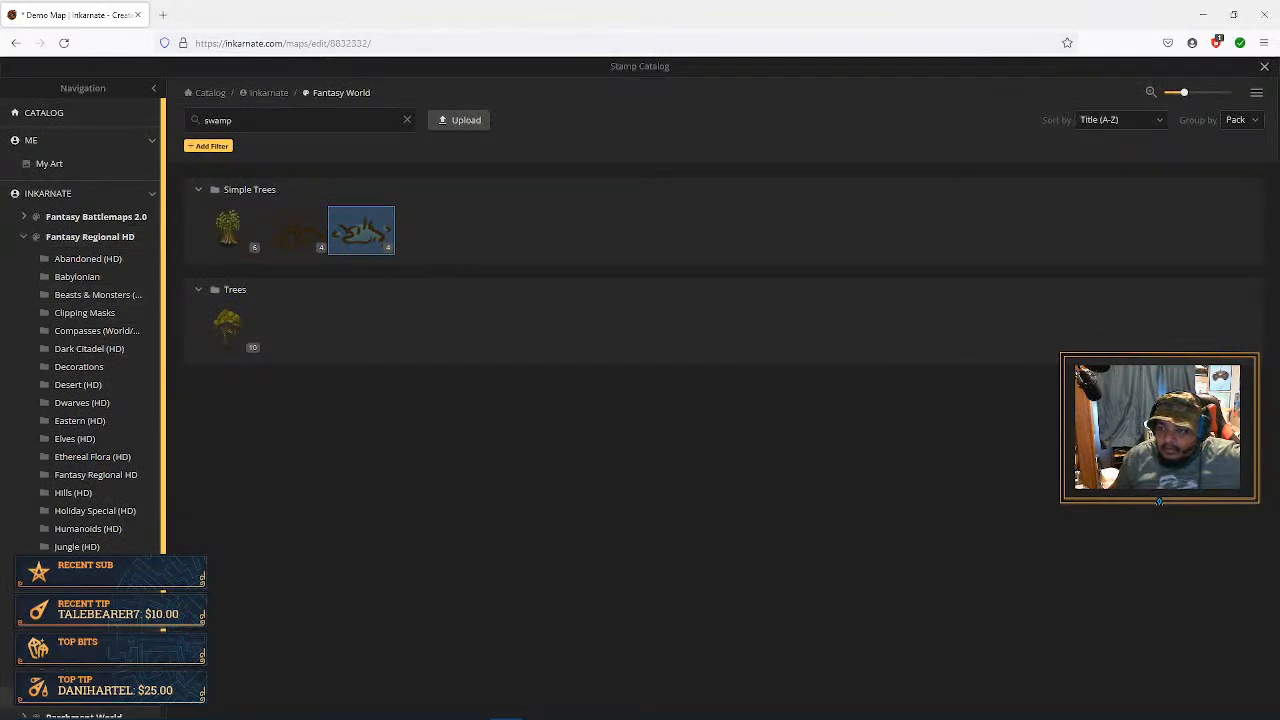
pyautogui.click(74, 656)
pyautogui.moveTo(242, 229)
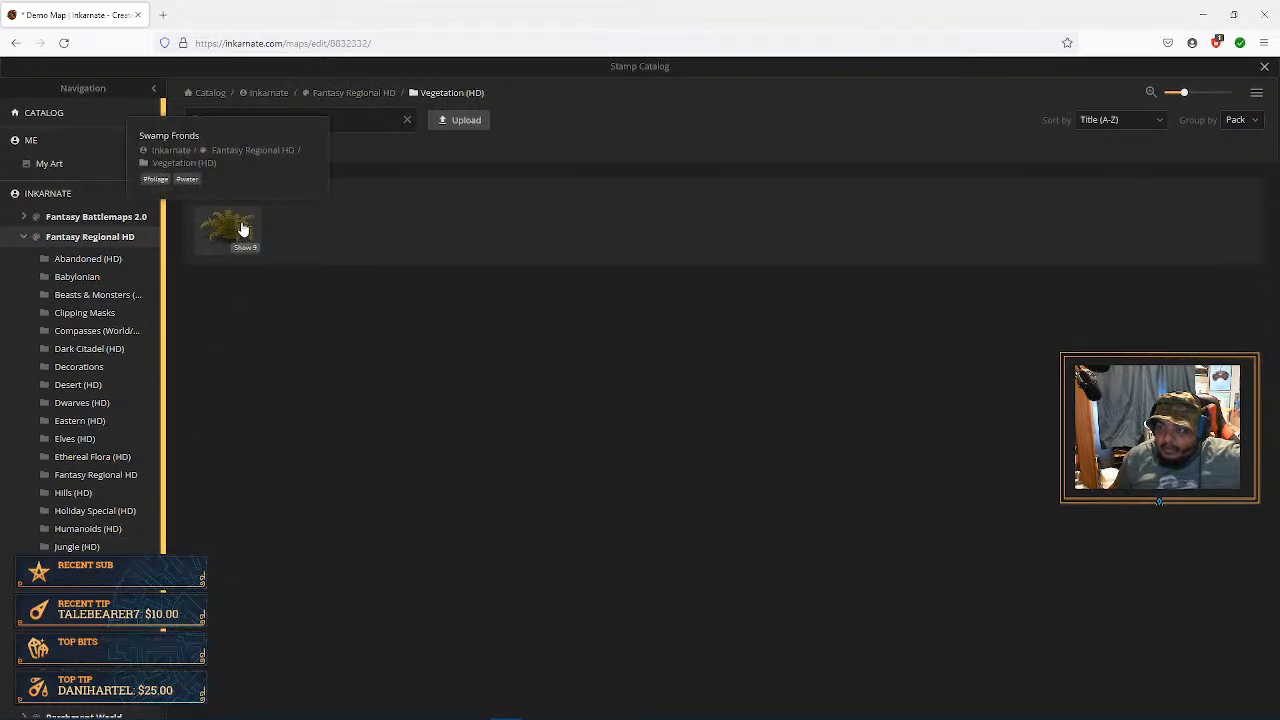
pyautogui.click(242, 229)
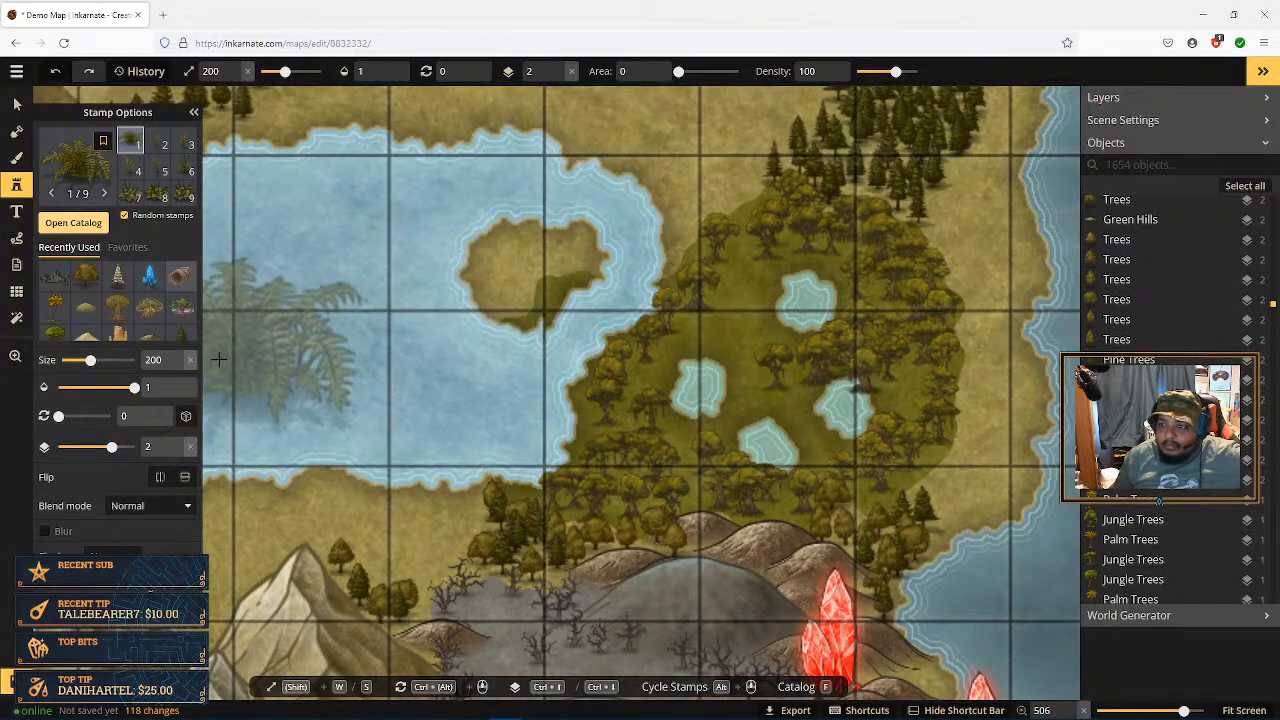
pyautogui.click(178, 370)
pyautogui.moveTo(178, 370); pyautogui.dragTo(178, 370)
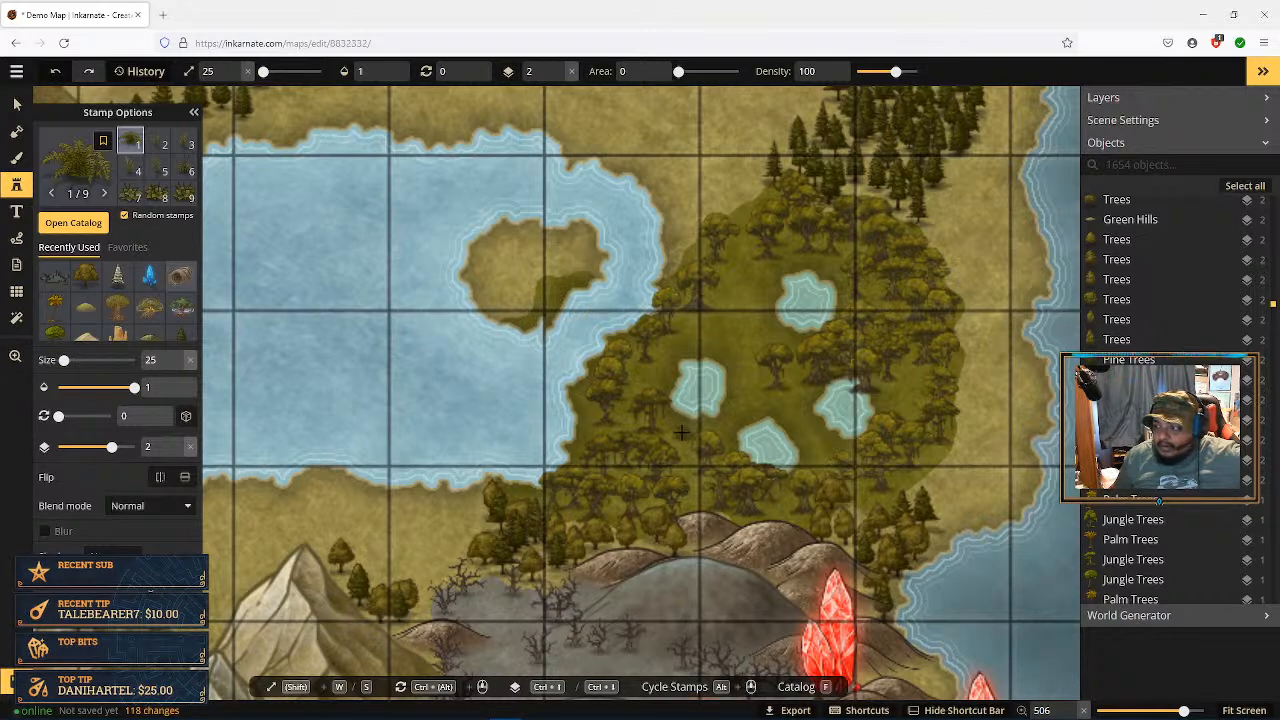
# Step: Place two Swamp Fronds stamps beside the swamp's western pool, the first with variant 2 and the second with variant 6
pyautogui.scroll(3, 680, 432)
pyautogui.click(560, 330)
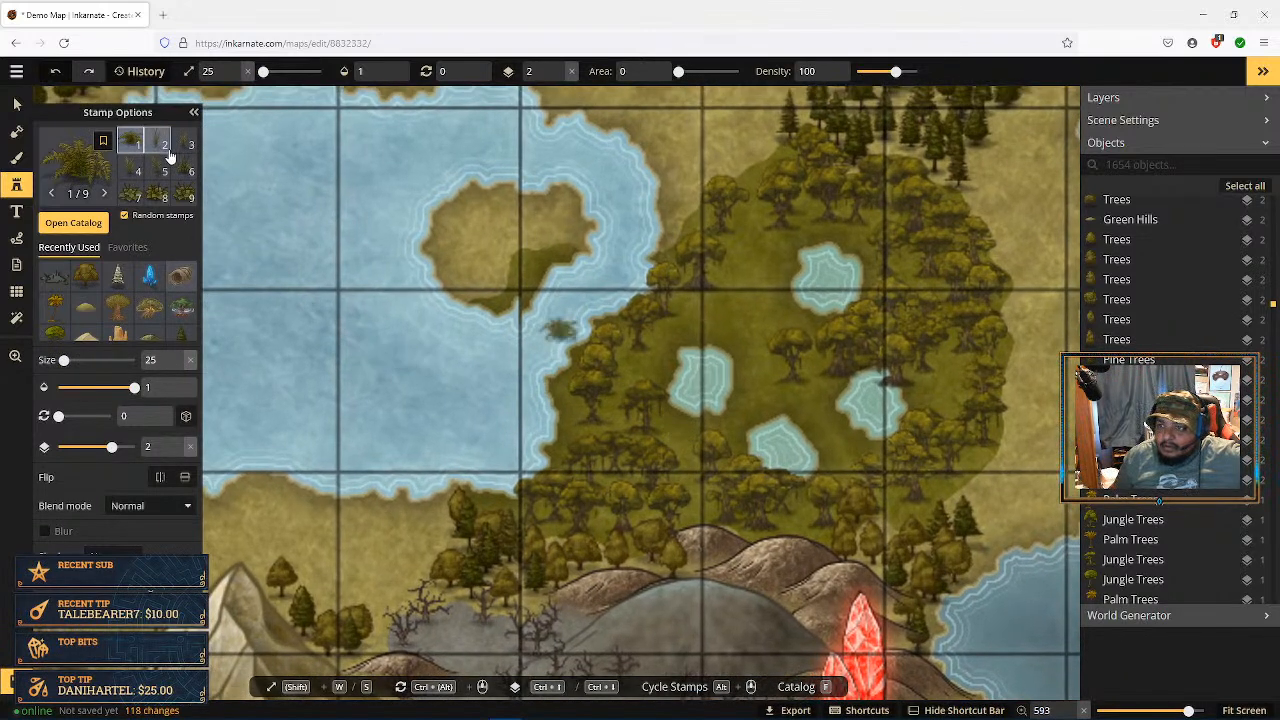
pyautogui.click(162, 146)
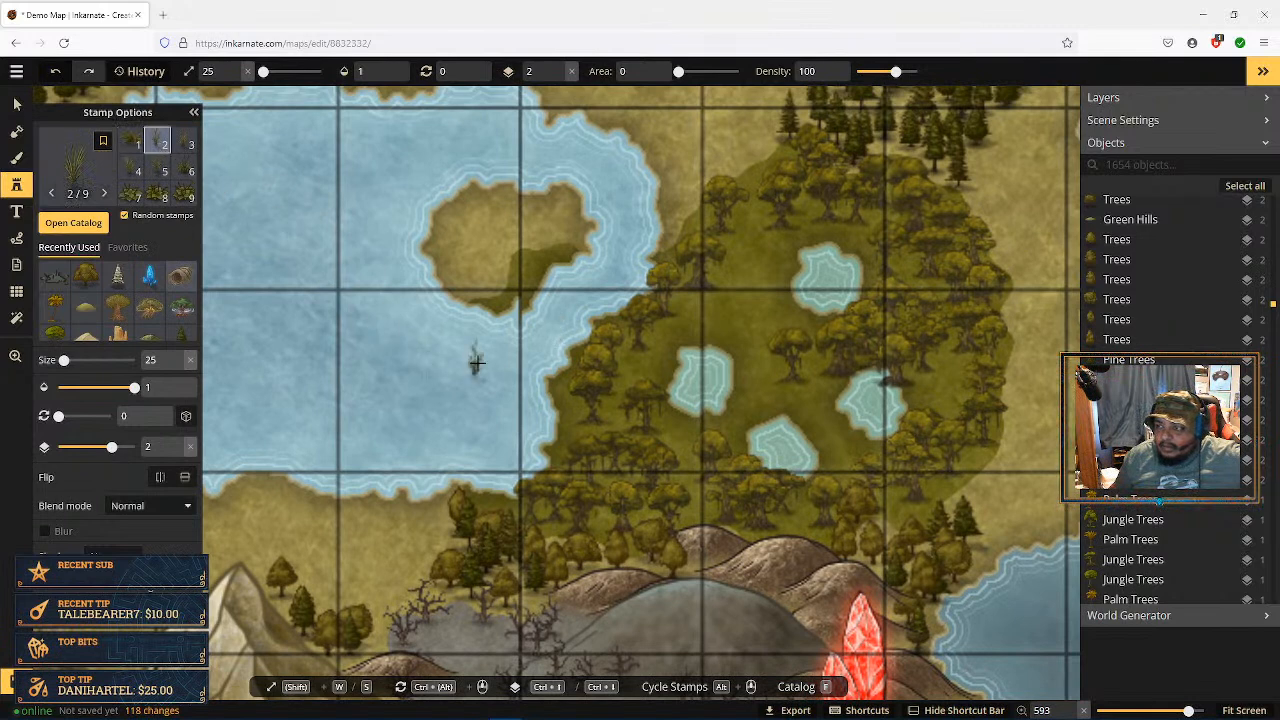
pyautogui.click(685, 432)
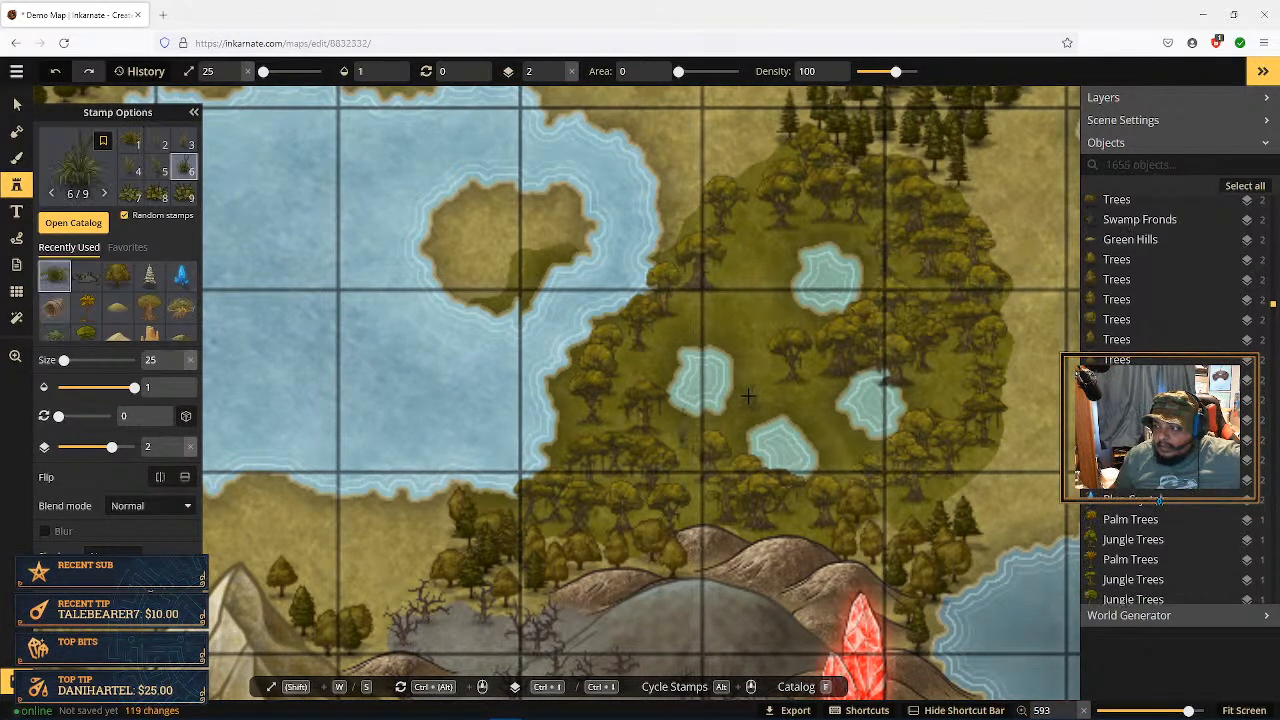
pyautogui.click(773, 415)
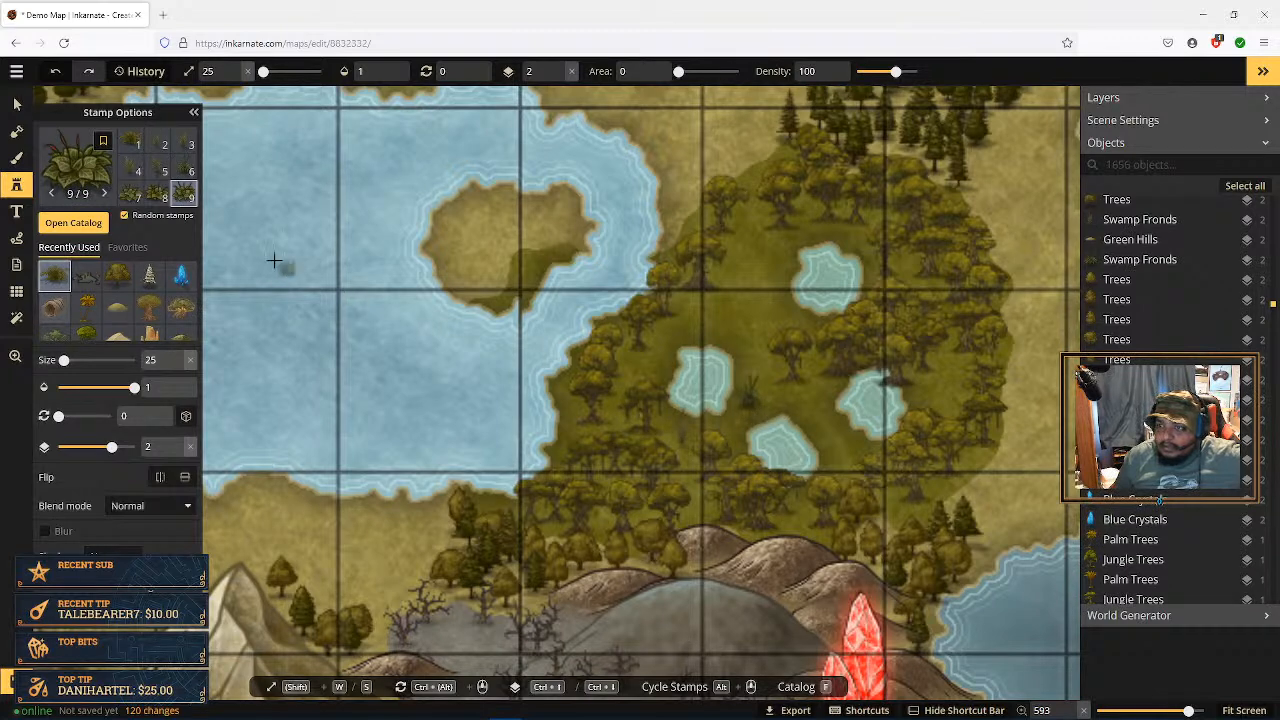
# Step: Place three more Swamp Fronds stamps around the swamp's eastern pool, starting with variant 2
pyautogui.click(158, 145)
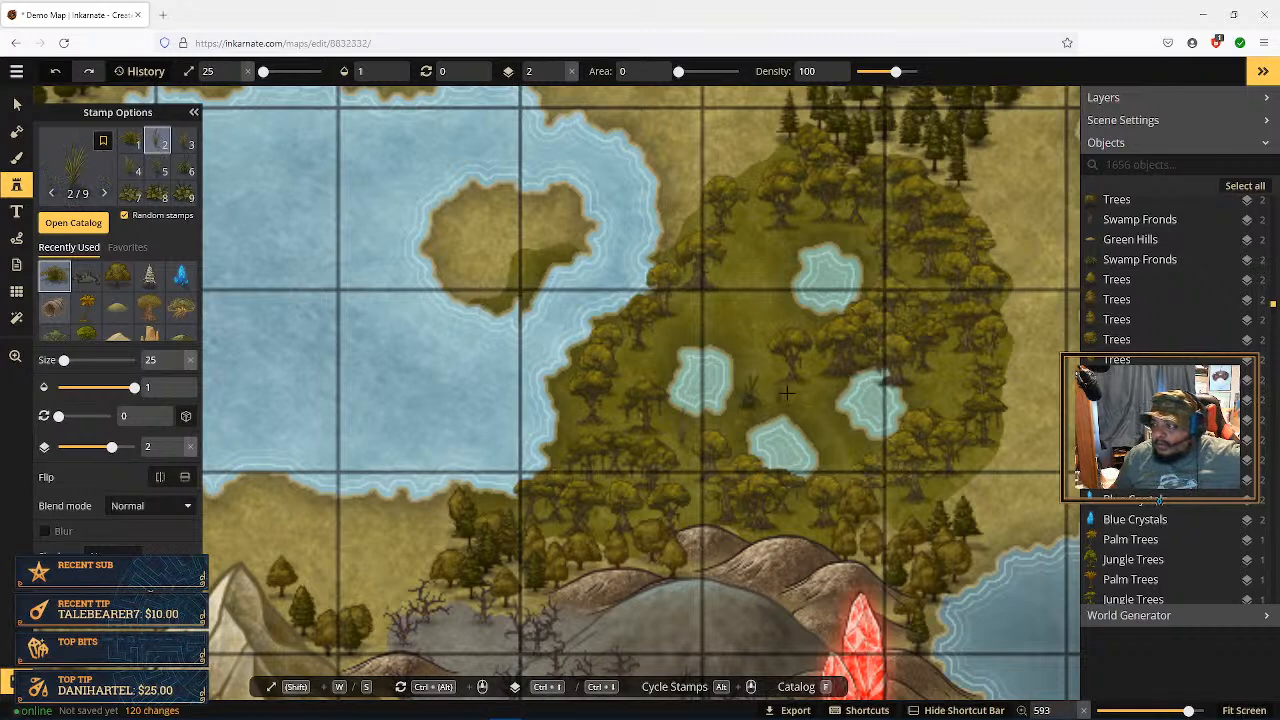
pyautogui.click(837, 433)
pyautogui.click(816, 405)
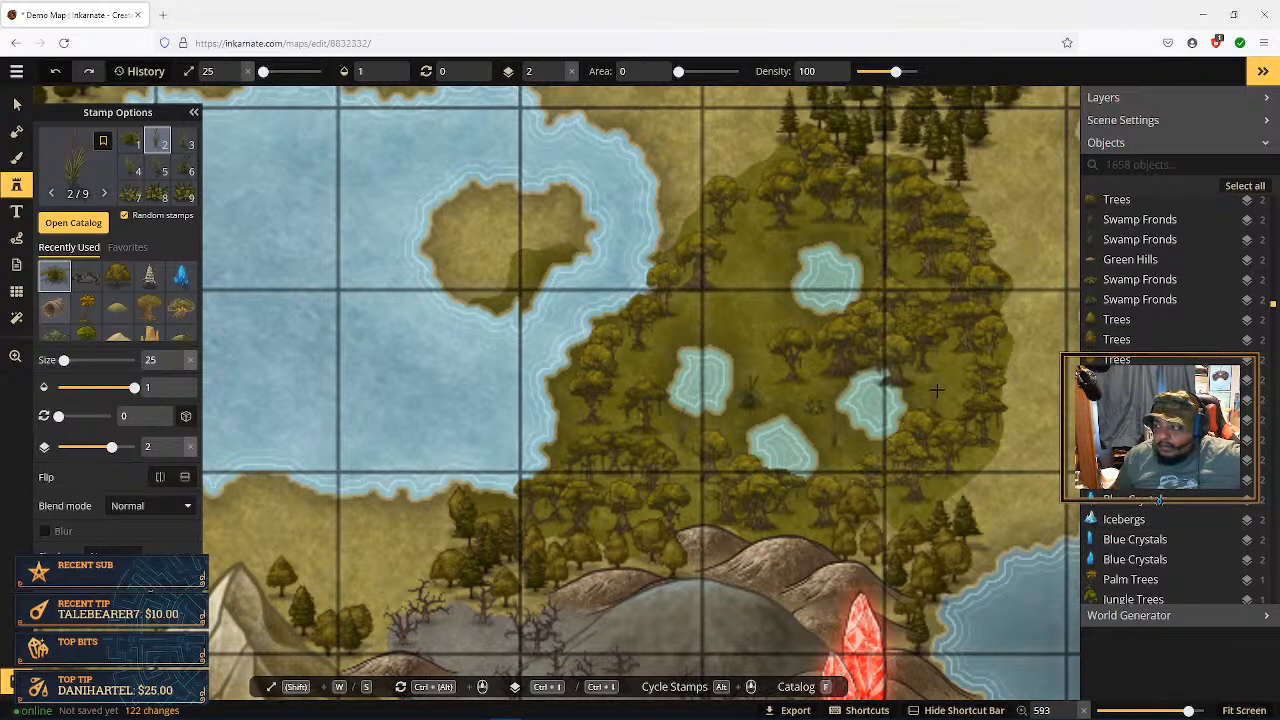
pyautogui.click(935, 390)
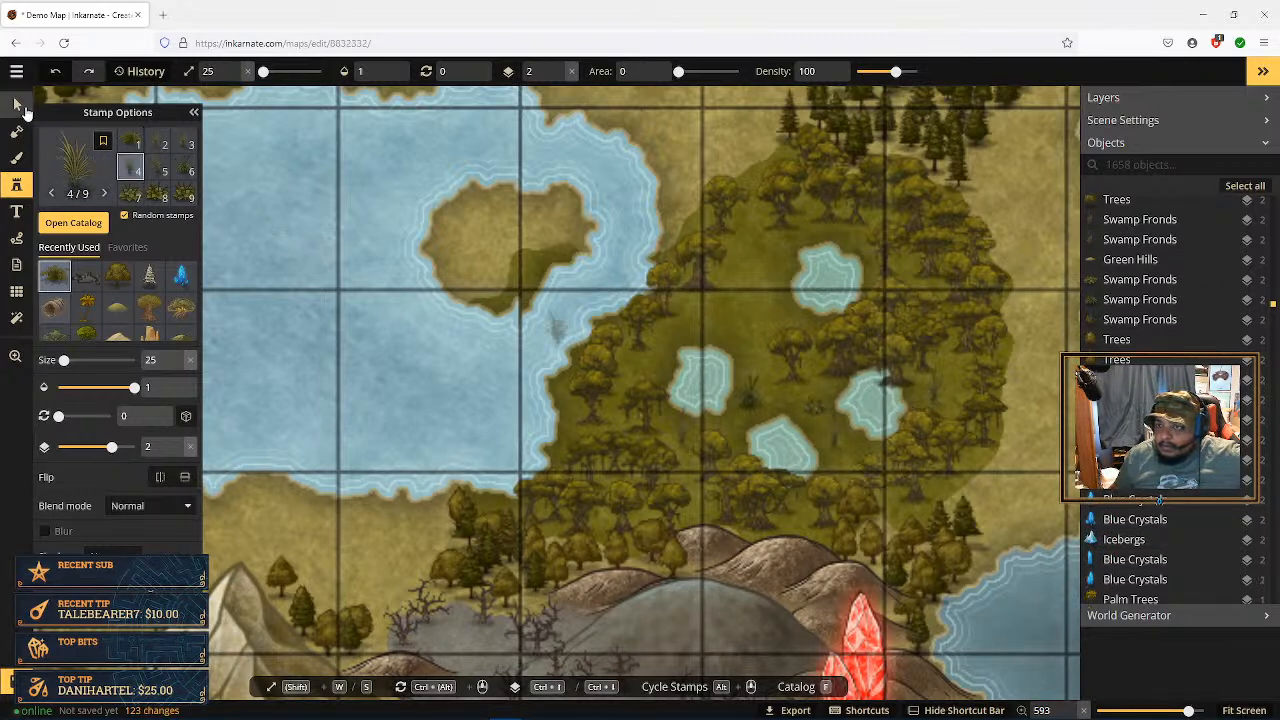
# Step: Delete the Swamp Fronds stamp lying between the southern and eastern pools
pyautogui.click(14, 104)
pyautogui.click(808, 405)
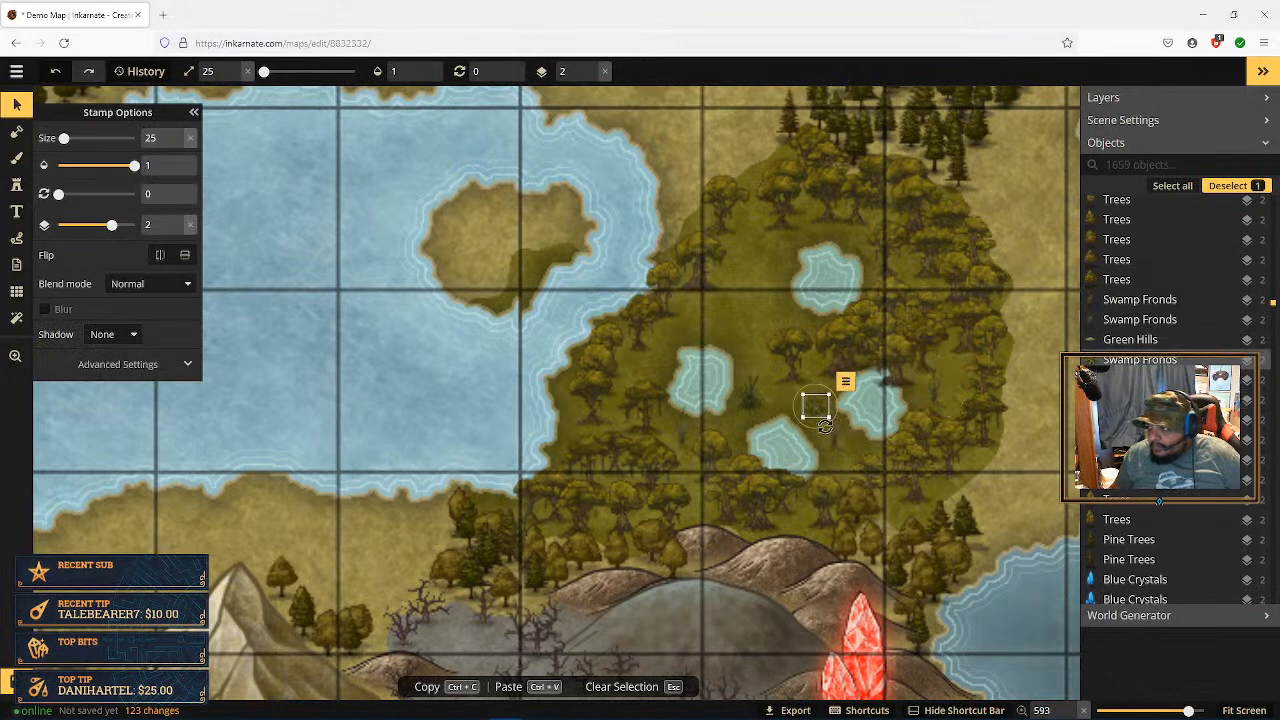
pyautogui.press('Delete')
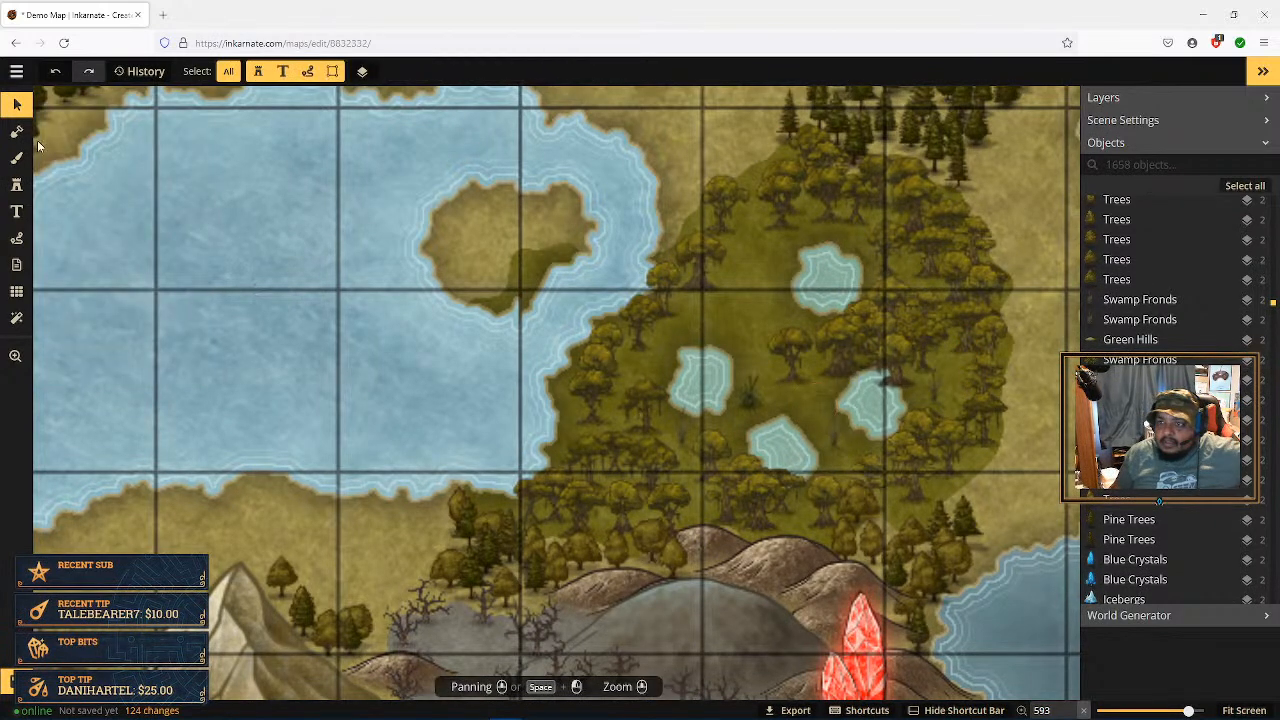
# Step: Place three reed-like Swamp Fronds stamps in the western half of the swamp, using variants 5, 2 and 3
pyautogui.click(16, 184)
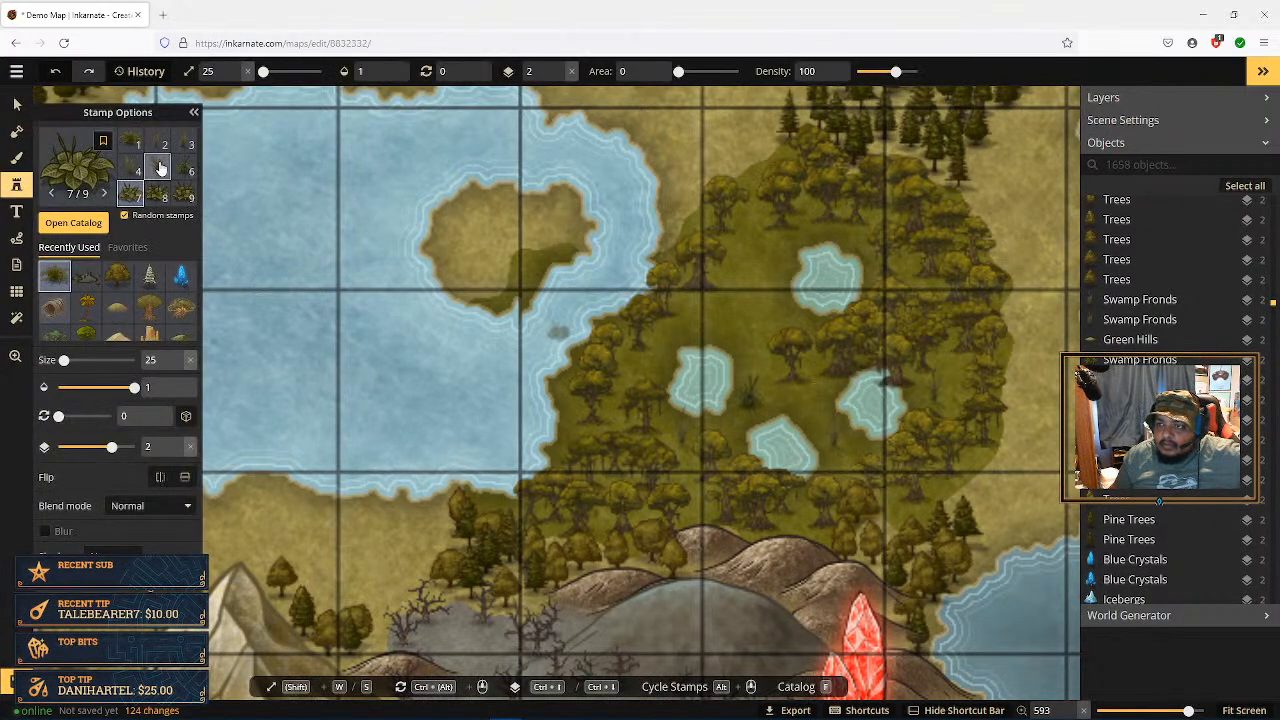
pyautogui.click(159, 168)
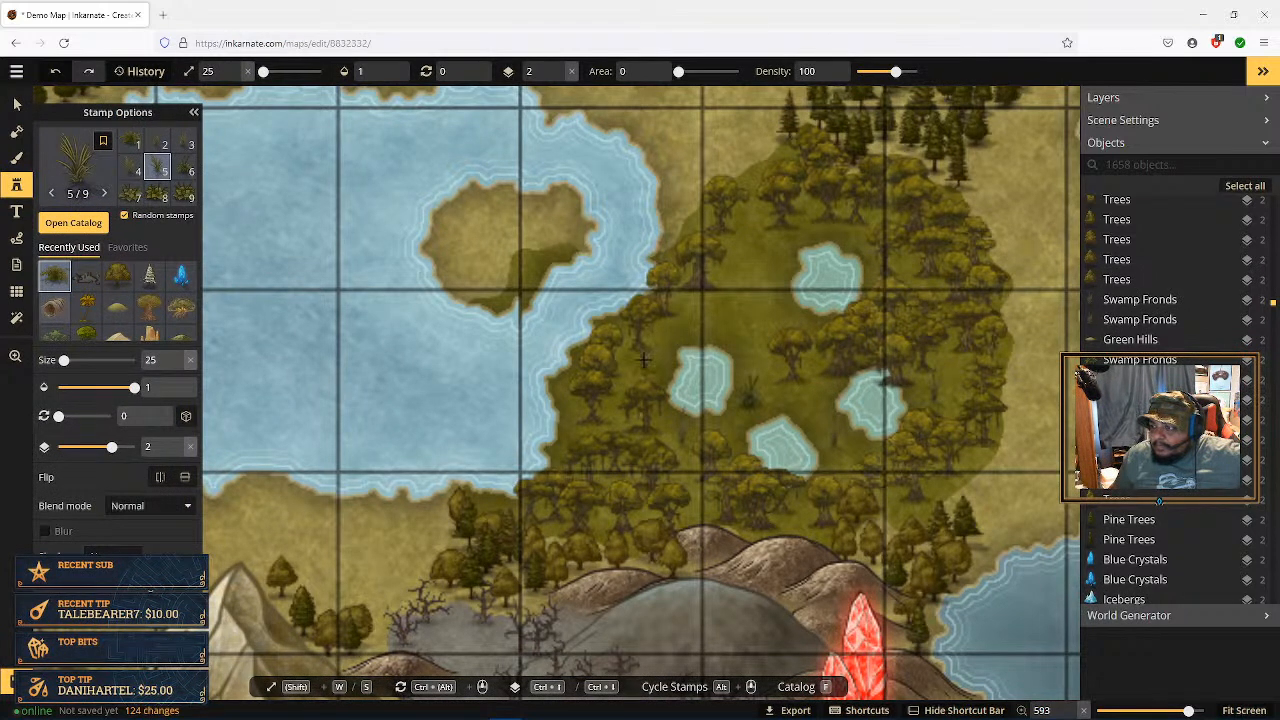
pyautogui.click(675, 357)
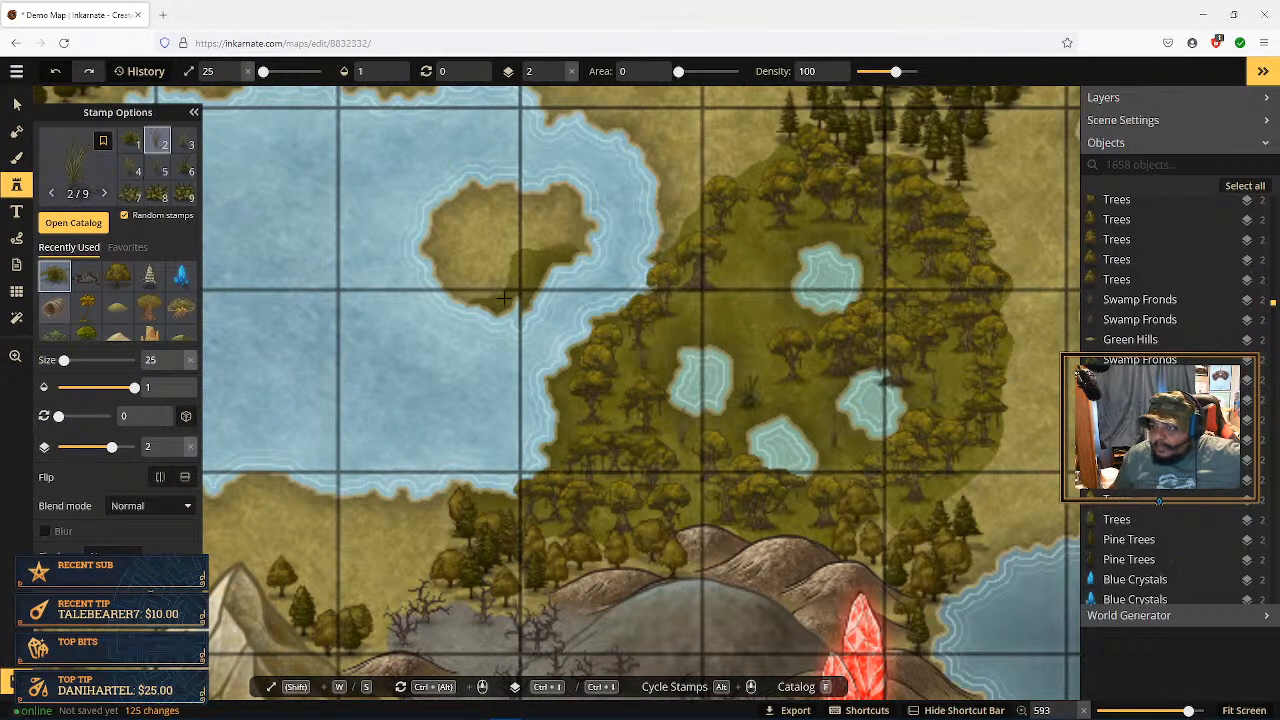
pyautogui.click(713, 328)
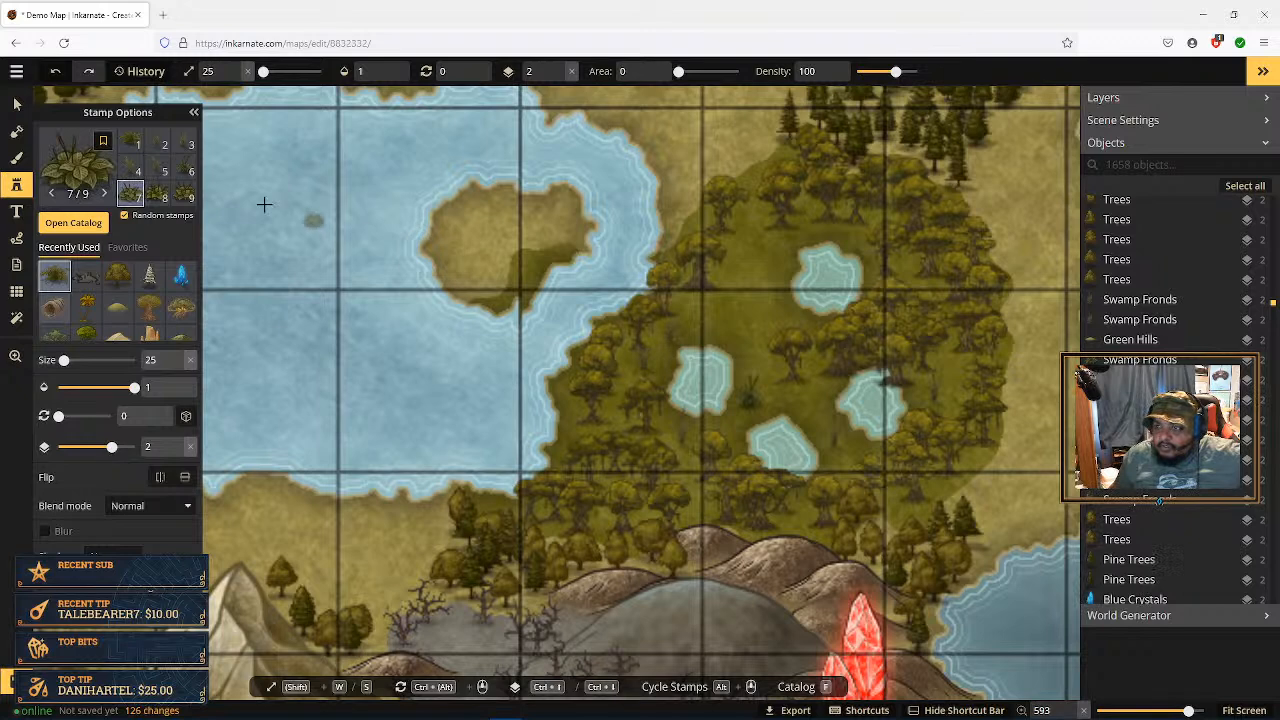
pyautogui.click(136, 168)
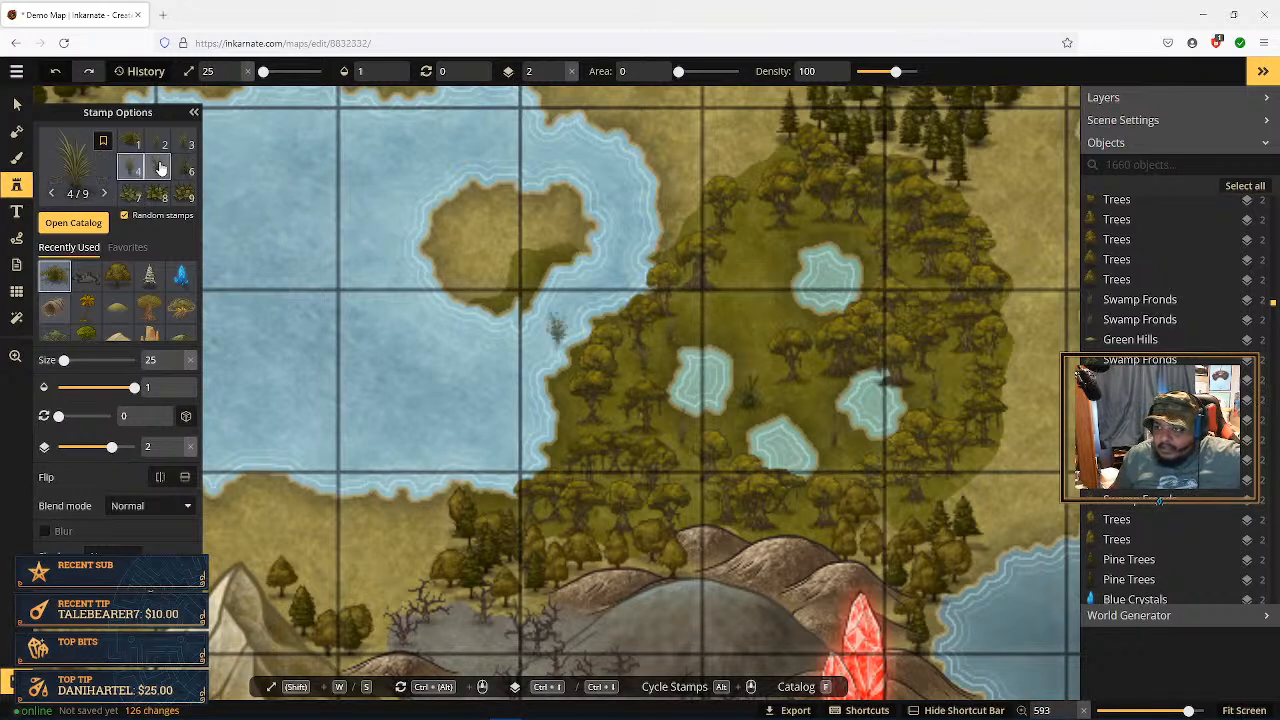
pyautogui.click(190, 146)
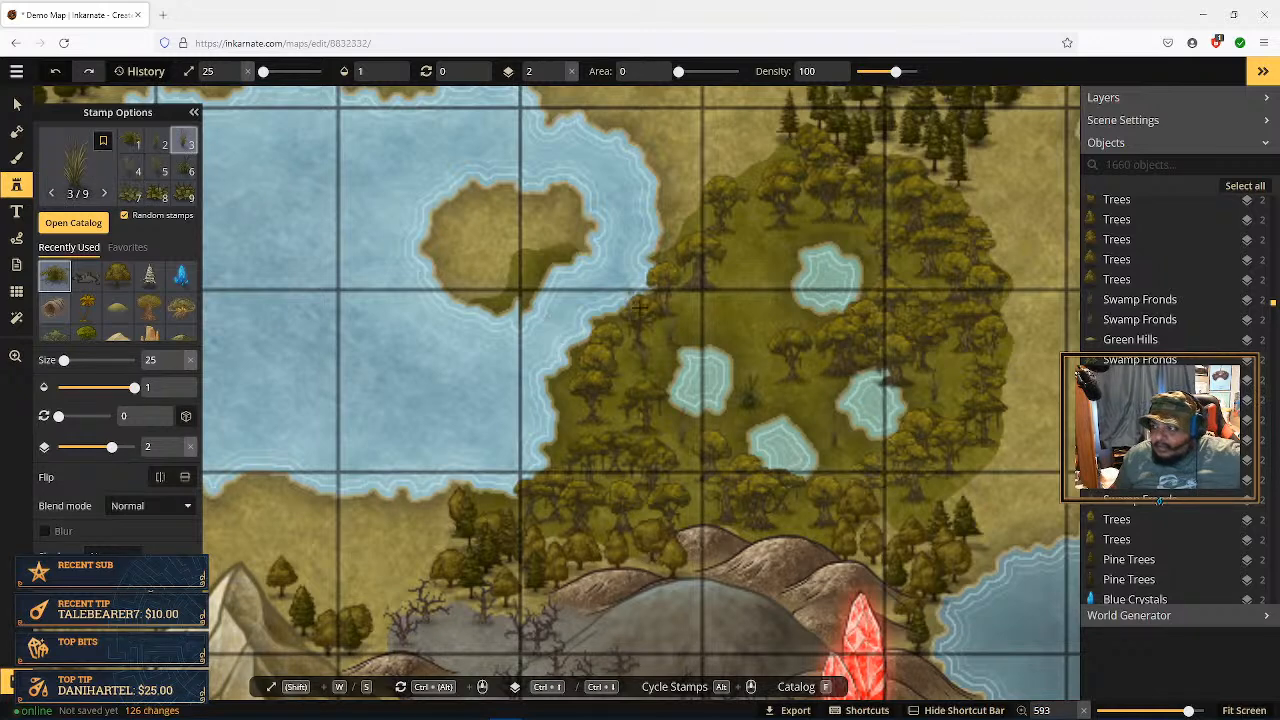
pyautogui.click(556, 326)
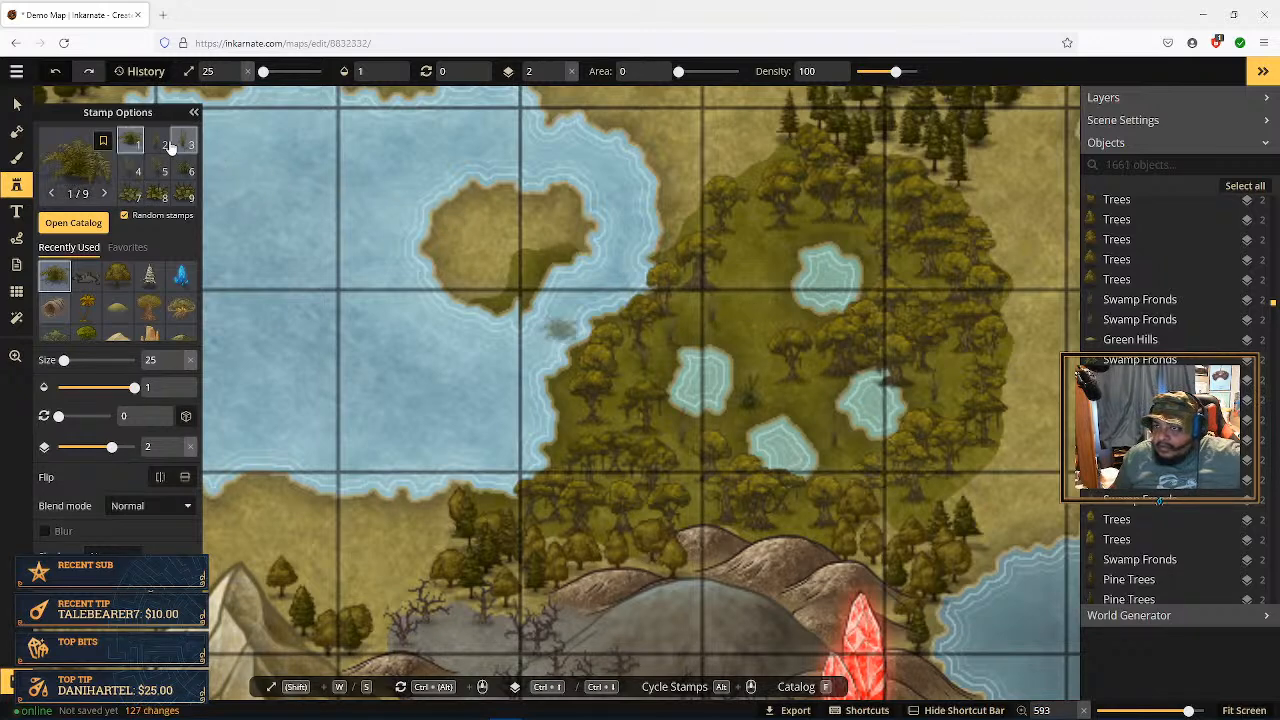
# Step: Place three variant 2 Swamp Fronds stamps in the open ground west and northwest of the northern pool
pyautogui.click(165, 145)
pyautogui.click(761, 306)
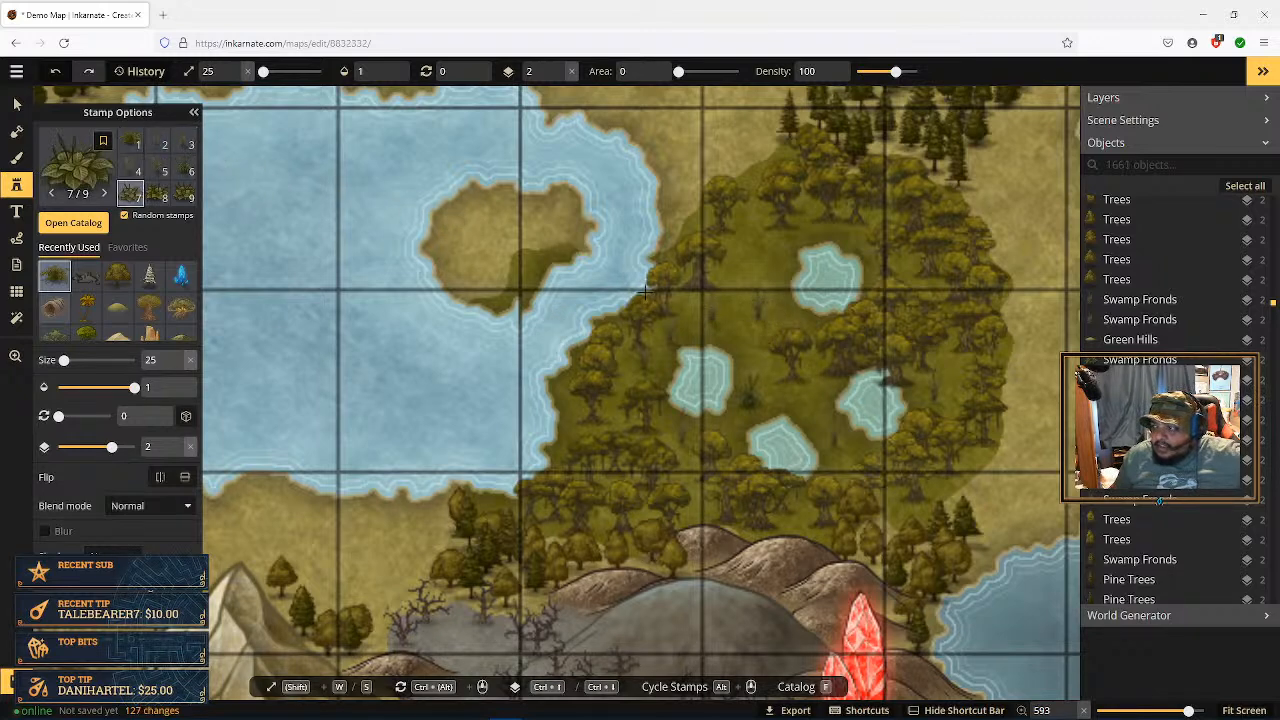
pyautogui.click(157, 141)
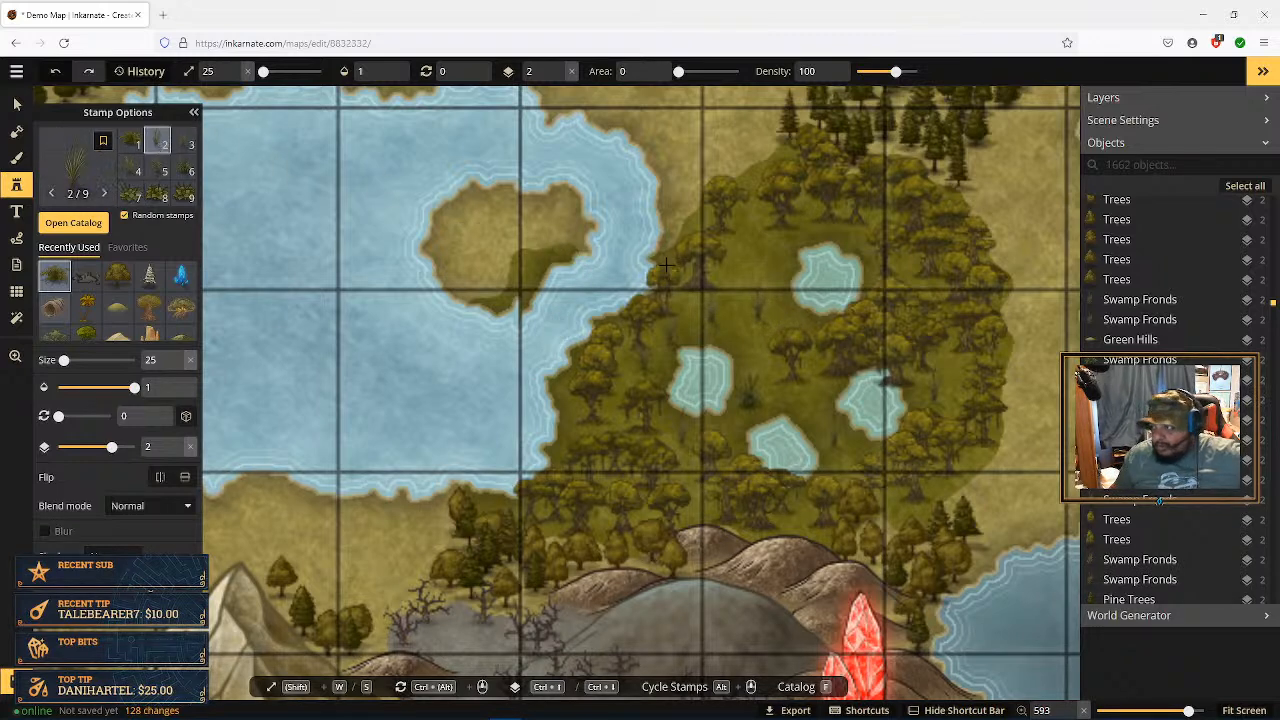
pyautogui.click(745, 250)
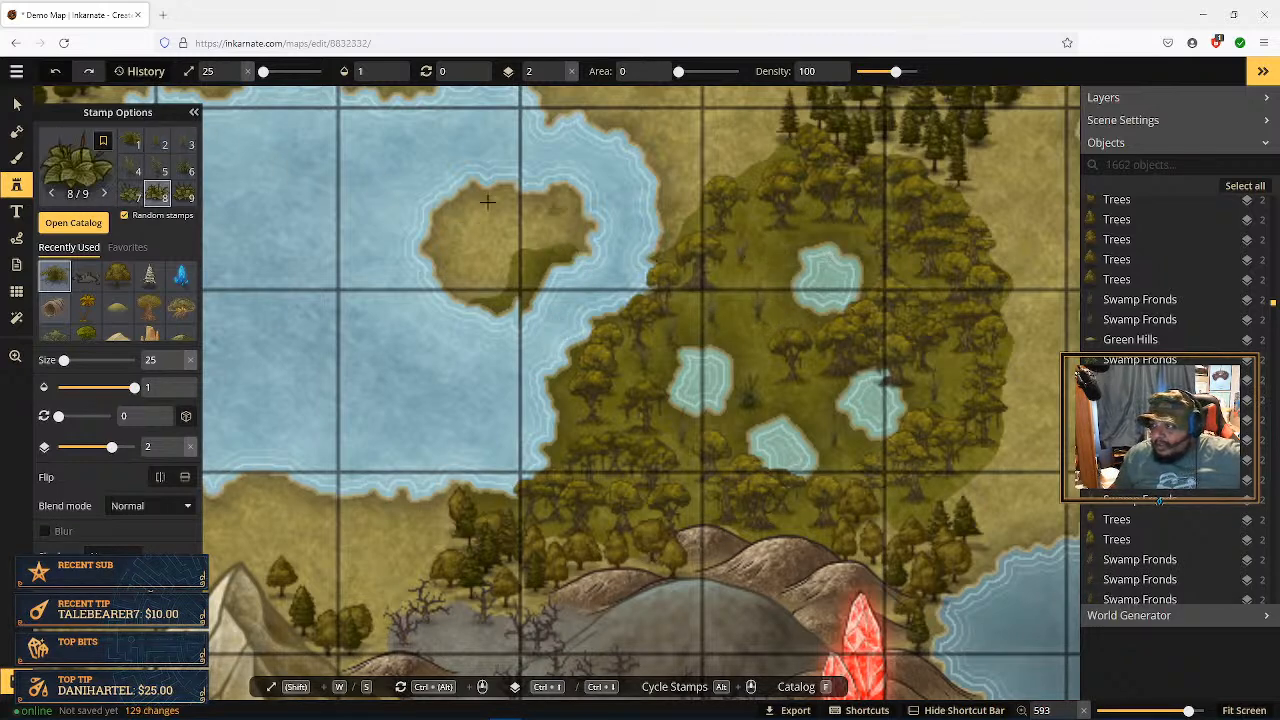
pyautogui.click(160, 143)
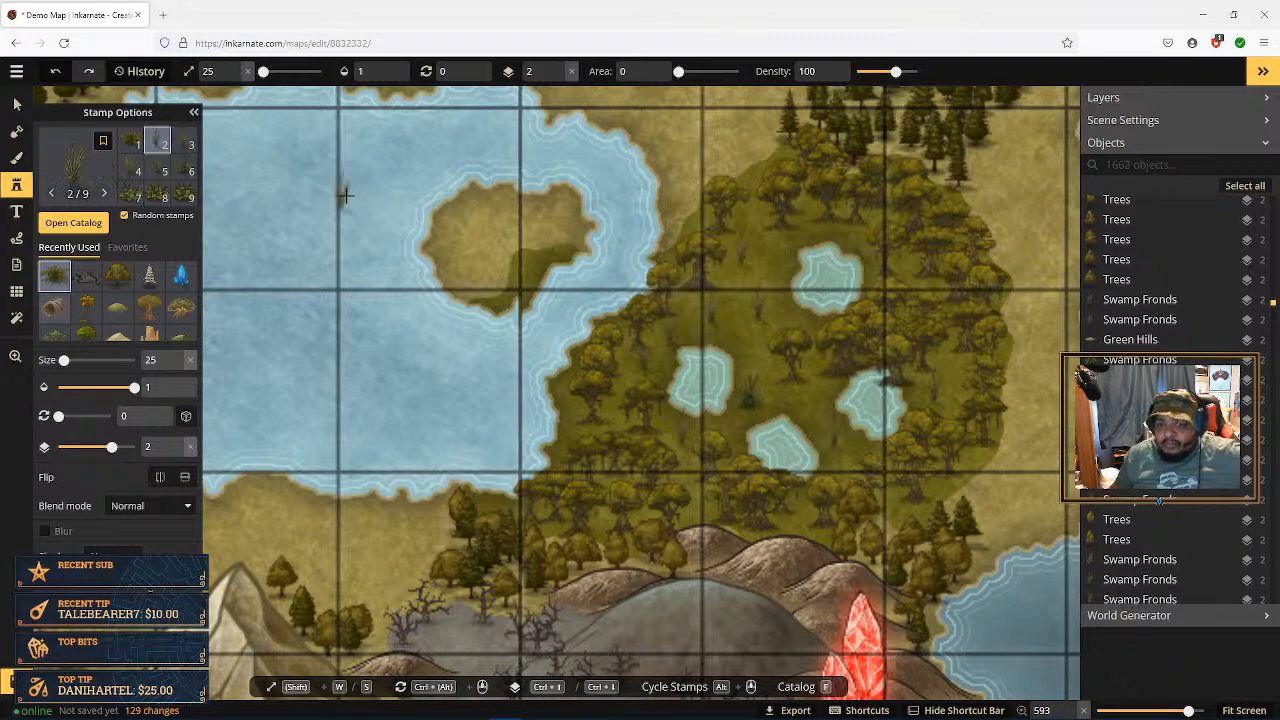
pyautogui.click(785, 245)
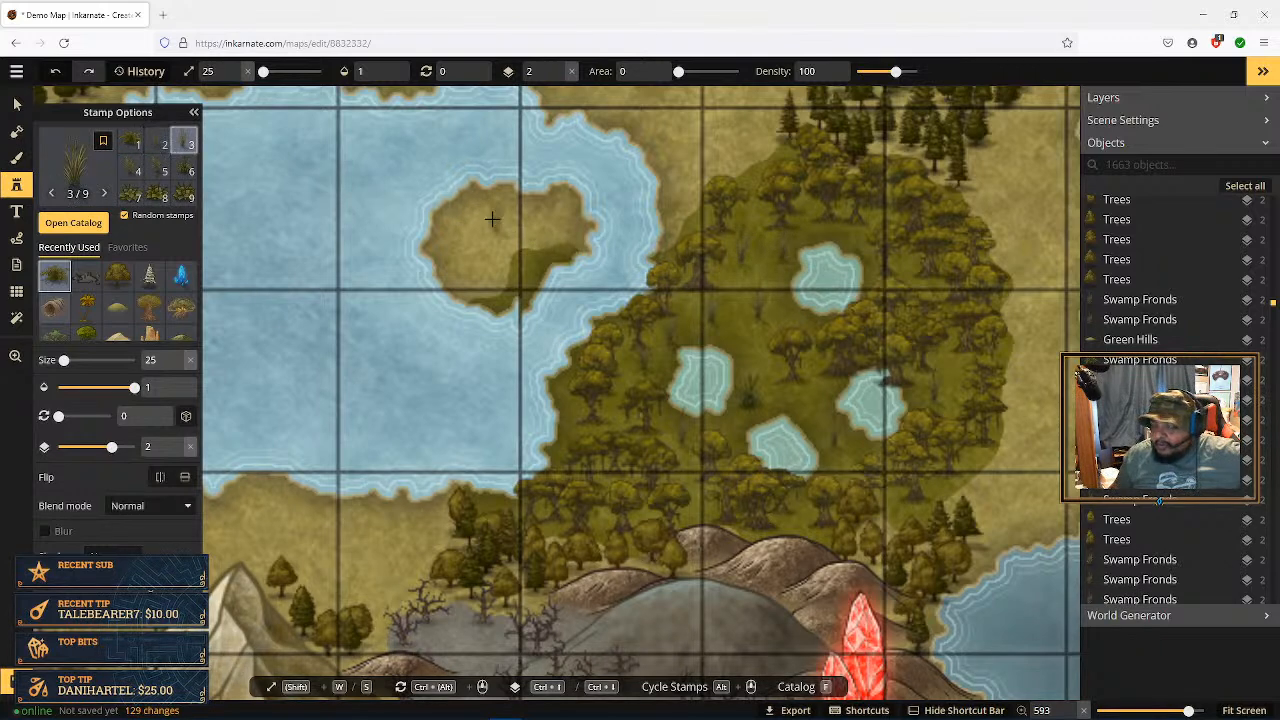
# Step: Scatter four more Swamp Fronds stamps among the swamp's trees and pools, three with variant 2 and one with variant 3
pyautogui.click(157, 145)
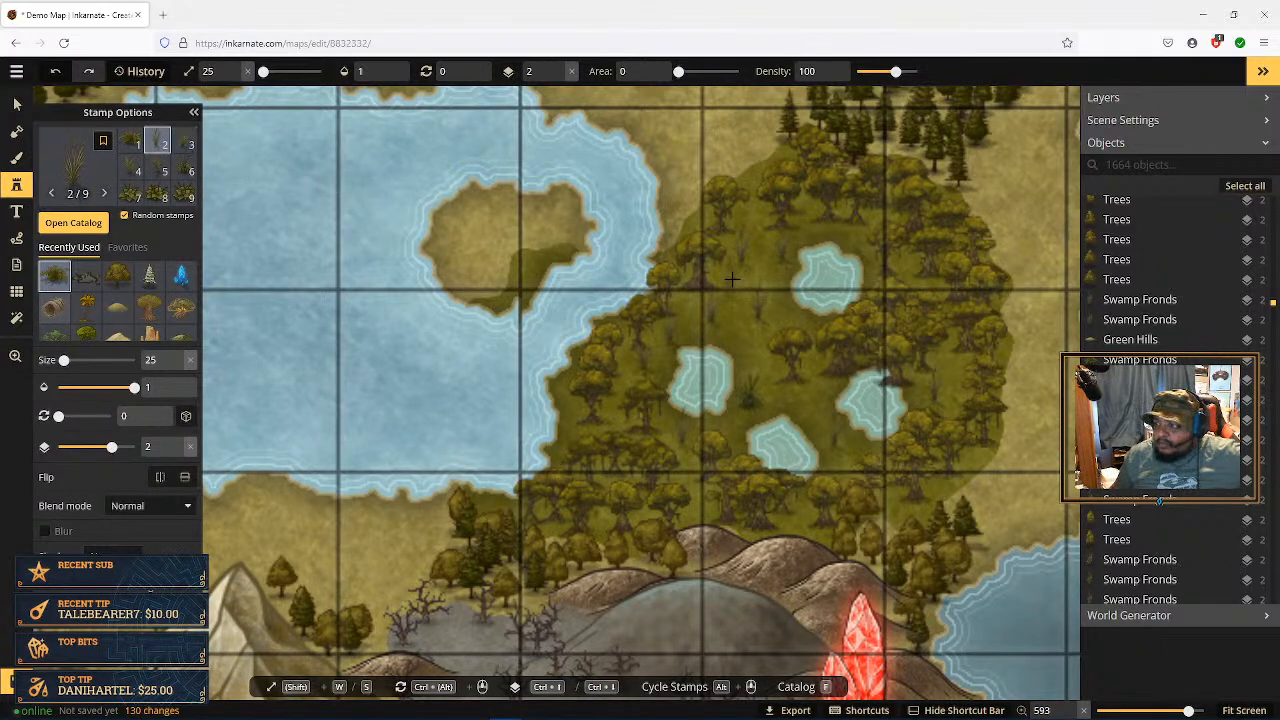
pyautogui.click(955, 358)
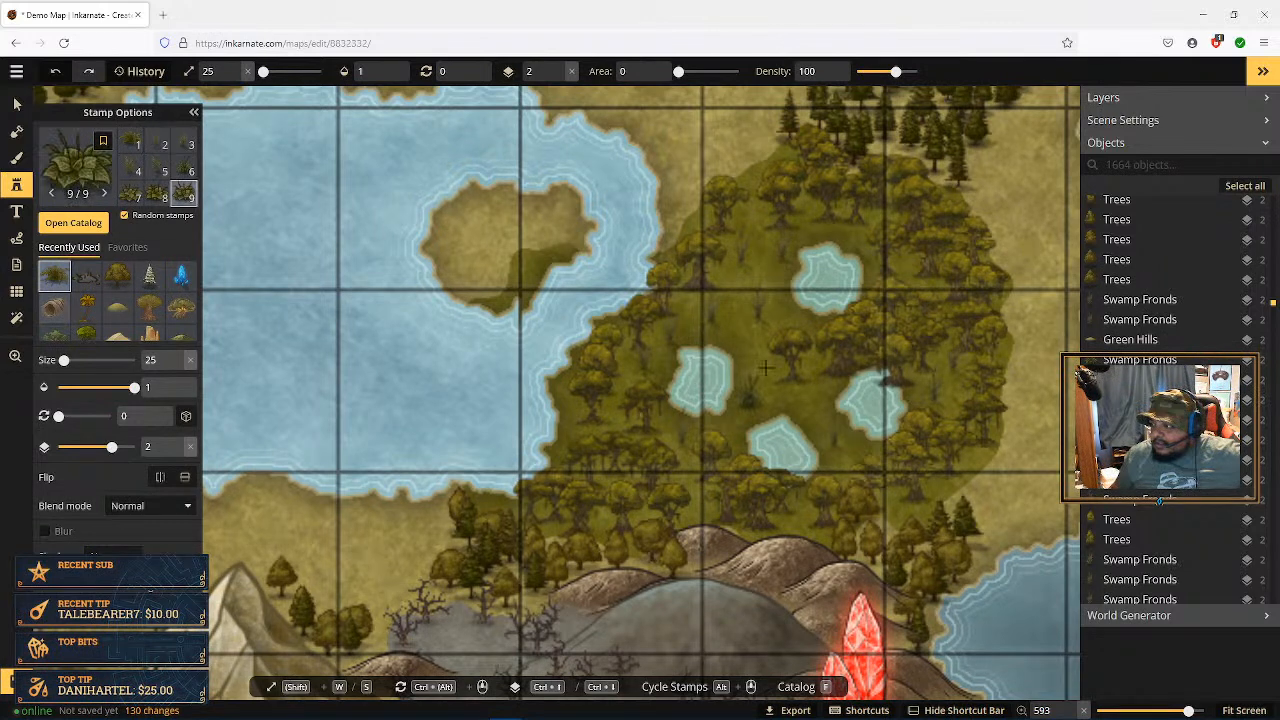
pyautogui.click(158, 145)
pyautogui.click(766, 198)
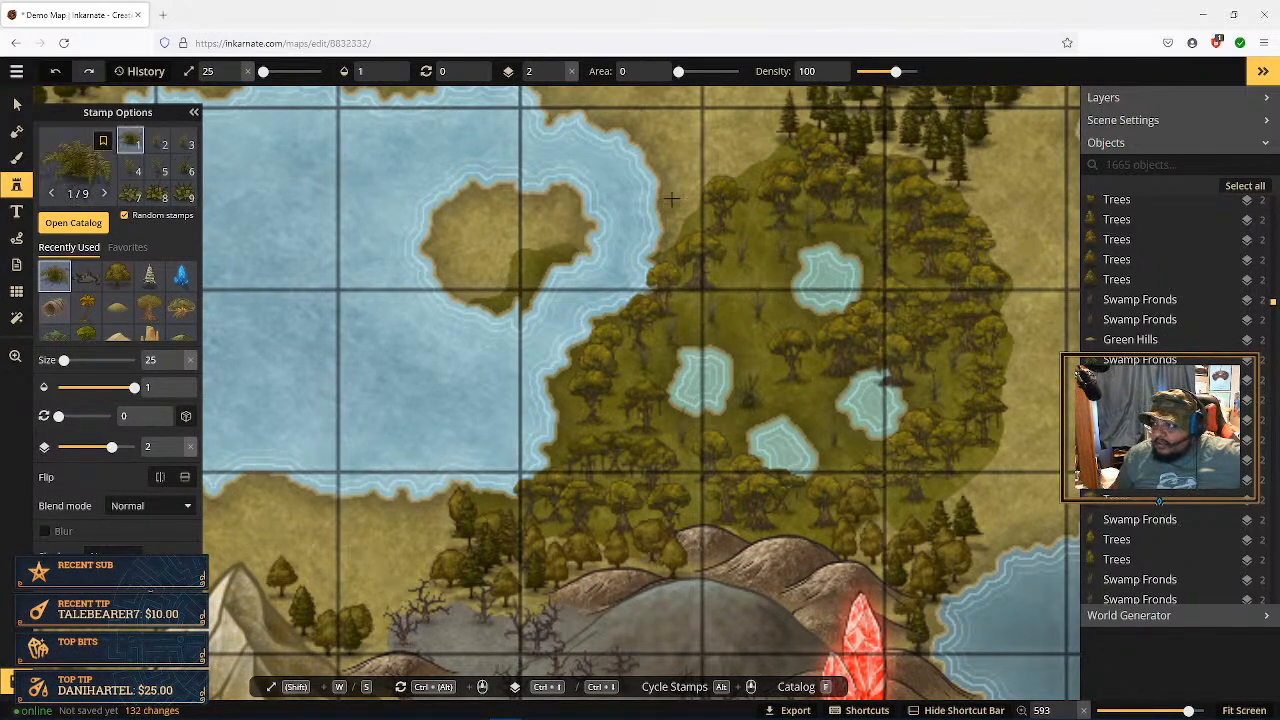
pyautogui.click(157, 147)
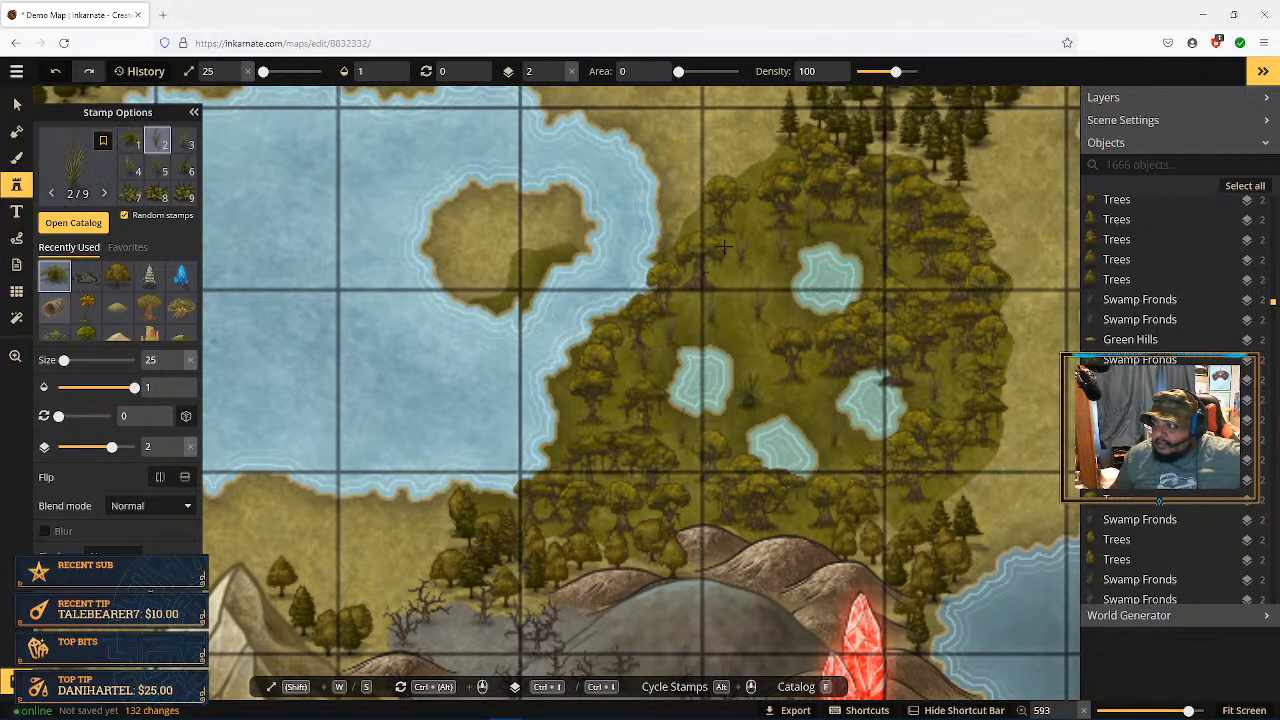
pyautogui.click(560, 232)
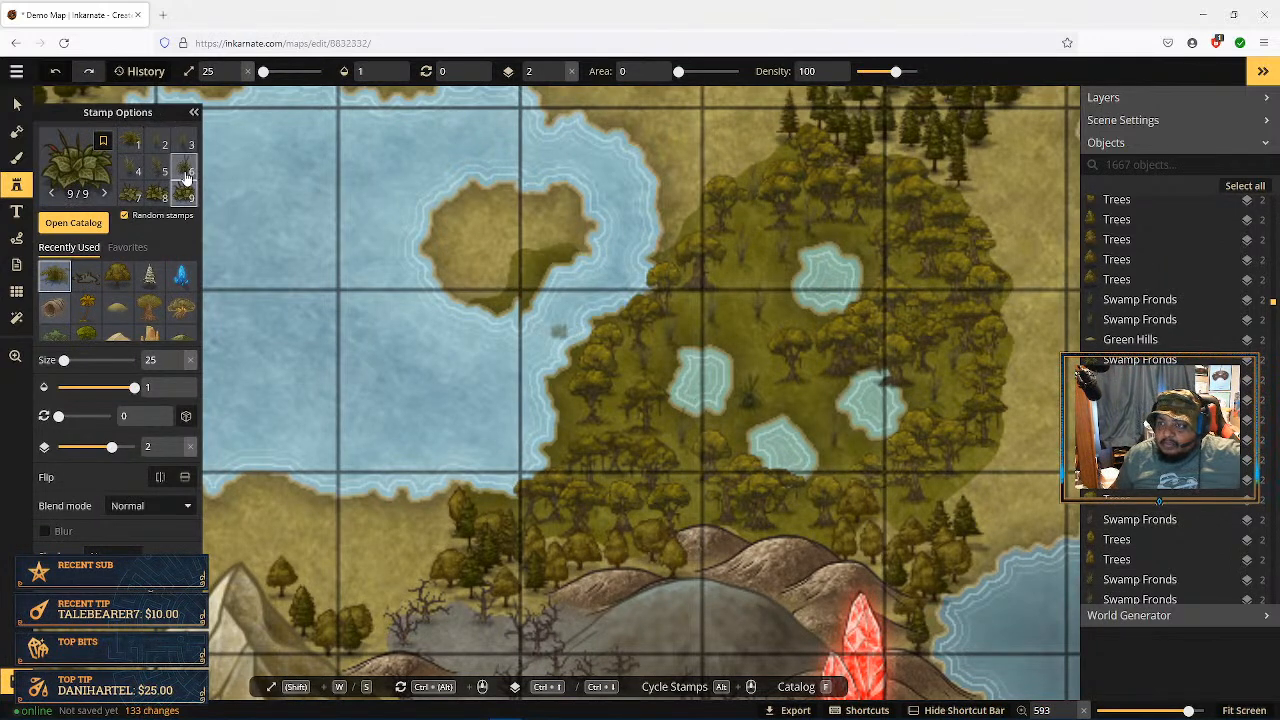
pyautogui.click(185, 146)
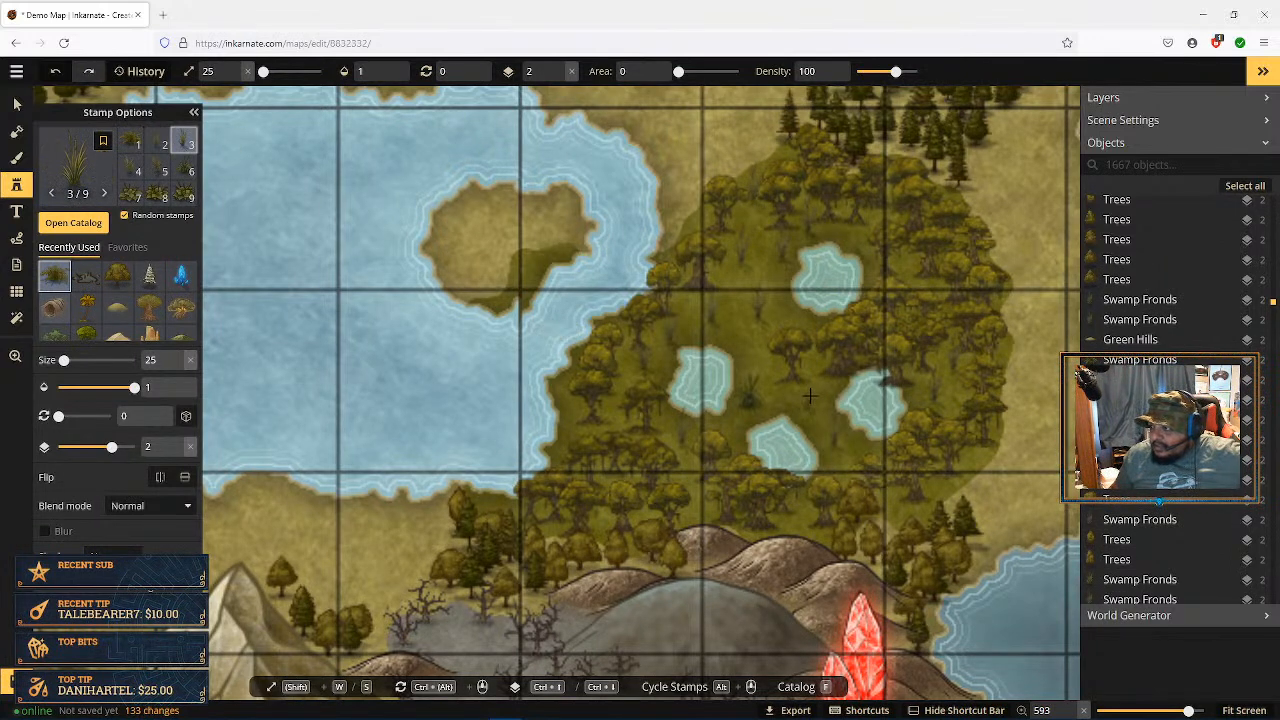
pyautogui.click(557, 332)
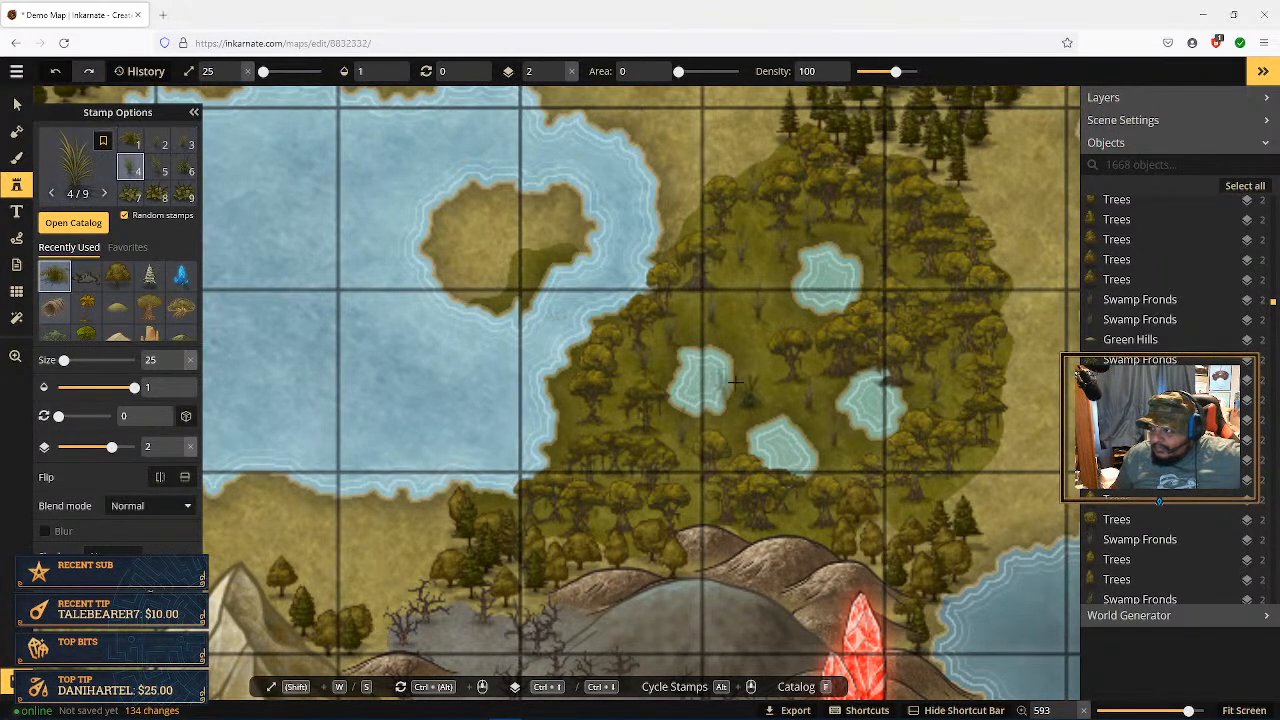
# Step: Place two variant 4 Swamp Fronds stamps, one northeast of the northern pool and one in the swamp's western part
pyautogui.click(860, 236)
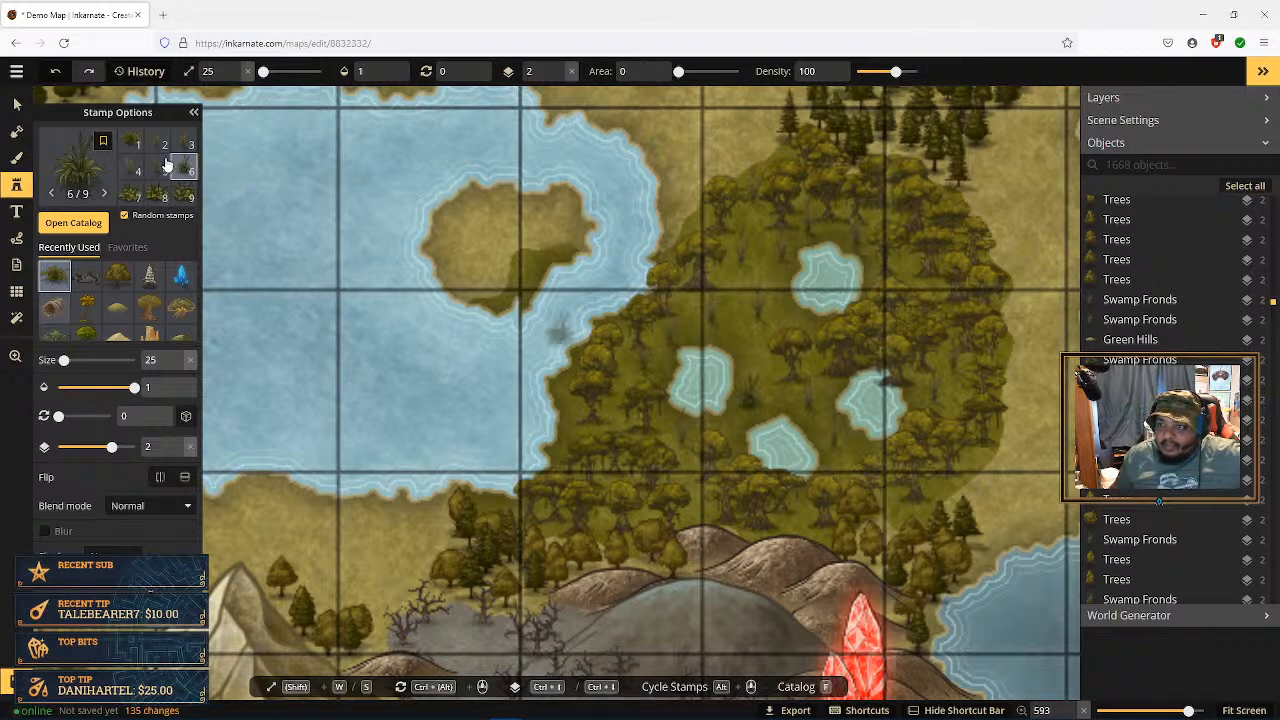
pyautogui.click(132, 169)
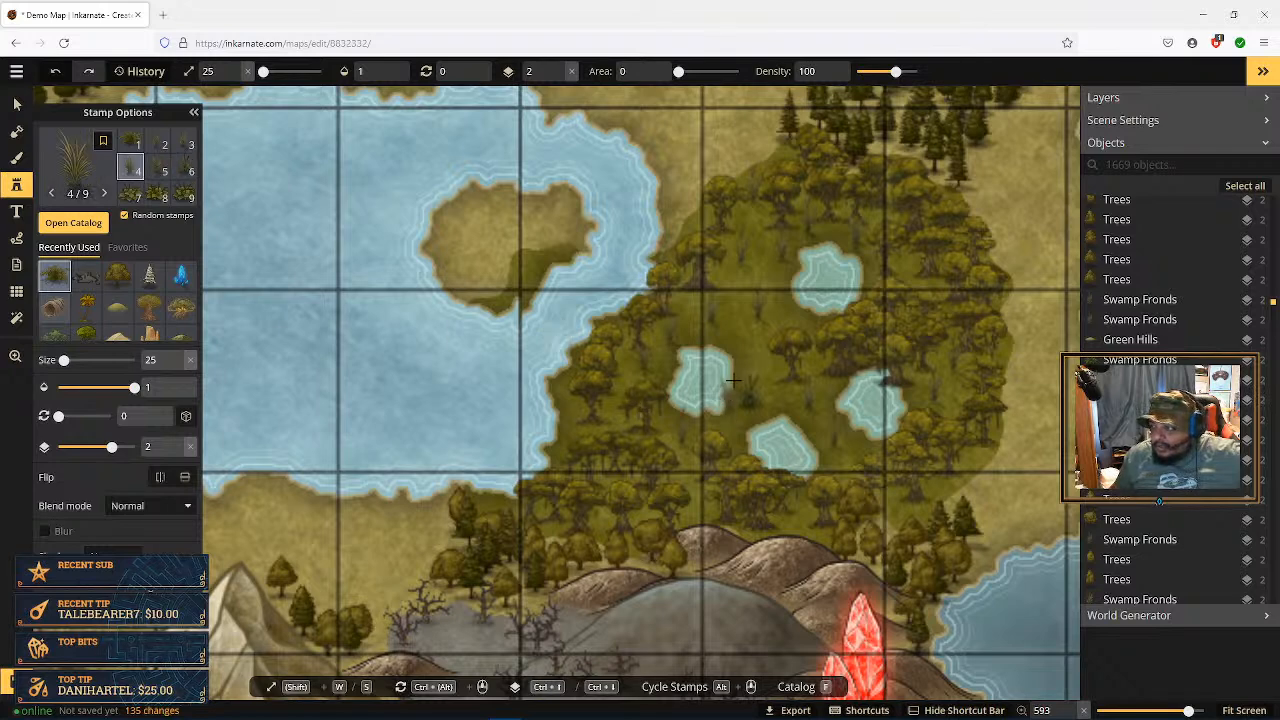
pyautogui.click(549, 407)
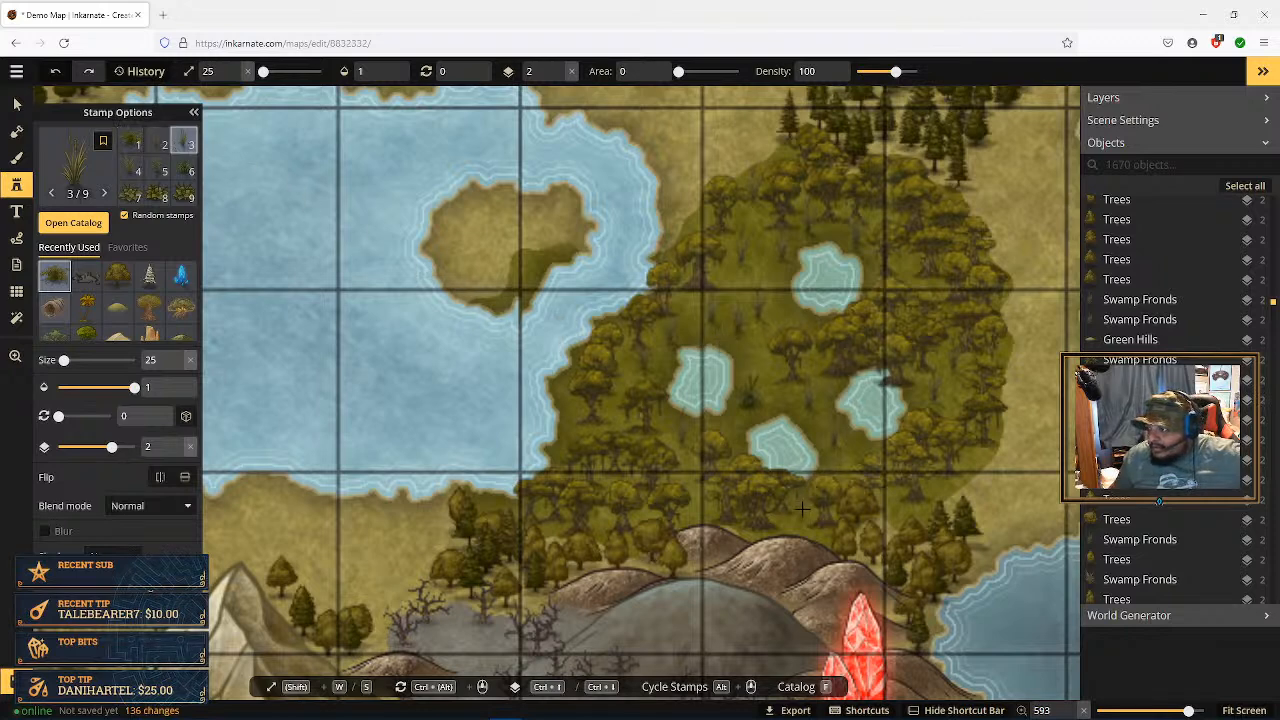
# Step: Place three Swamp Fronds stamps along the swamp's southern edge and a variant 2 one between the western and southern pools
pyautogui.click(854, 499)
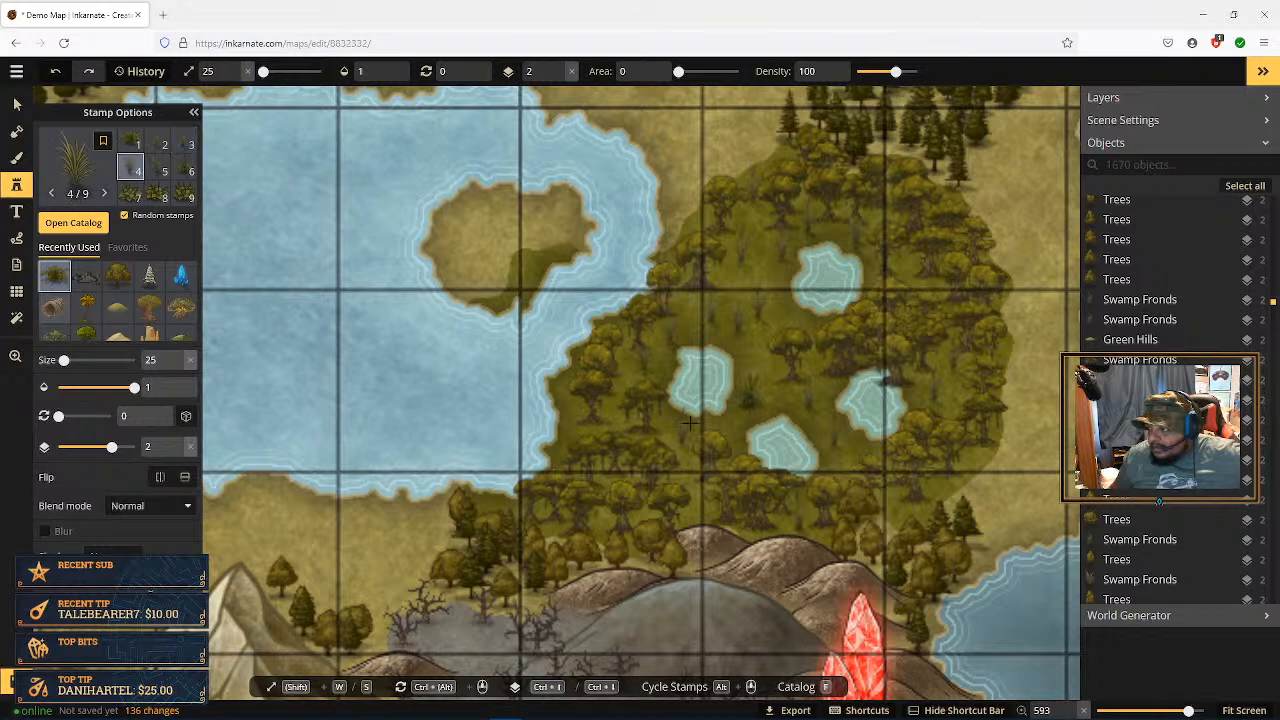
pyautogui.click(905, 504)
pyautogui.click(949, 476)
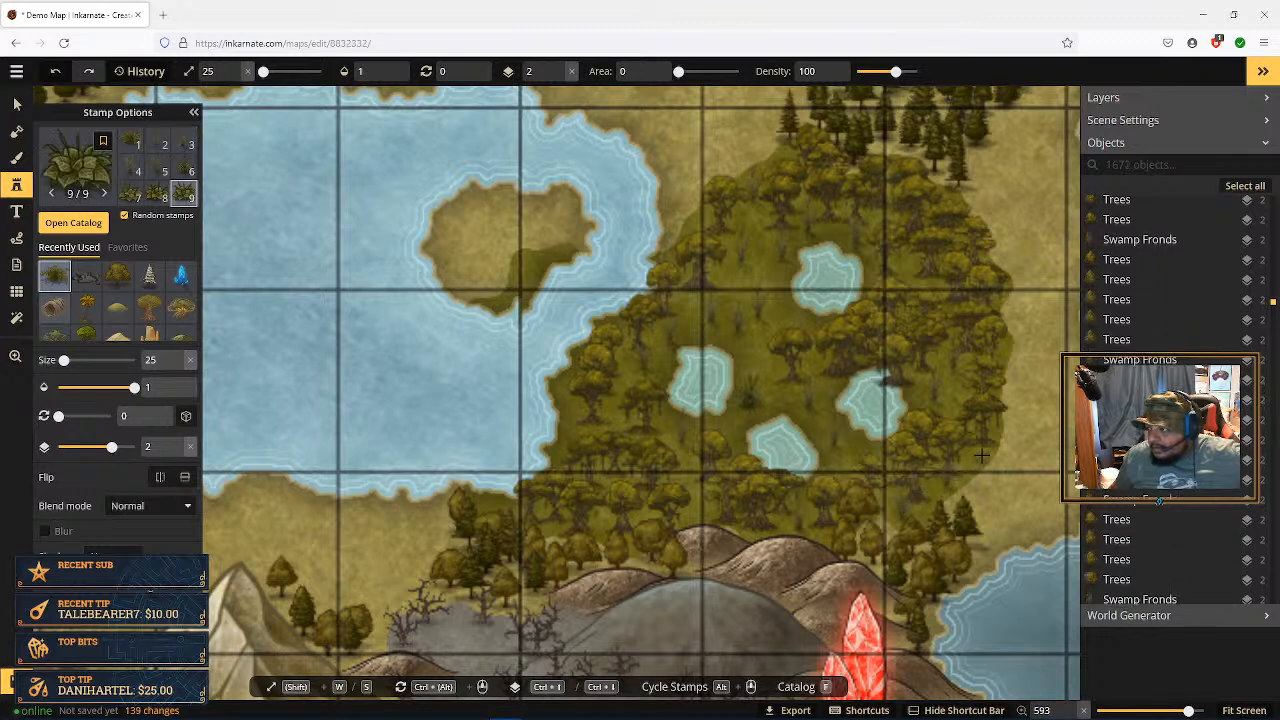
pyautogui.click(158, 142)
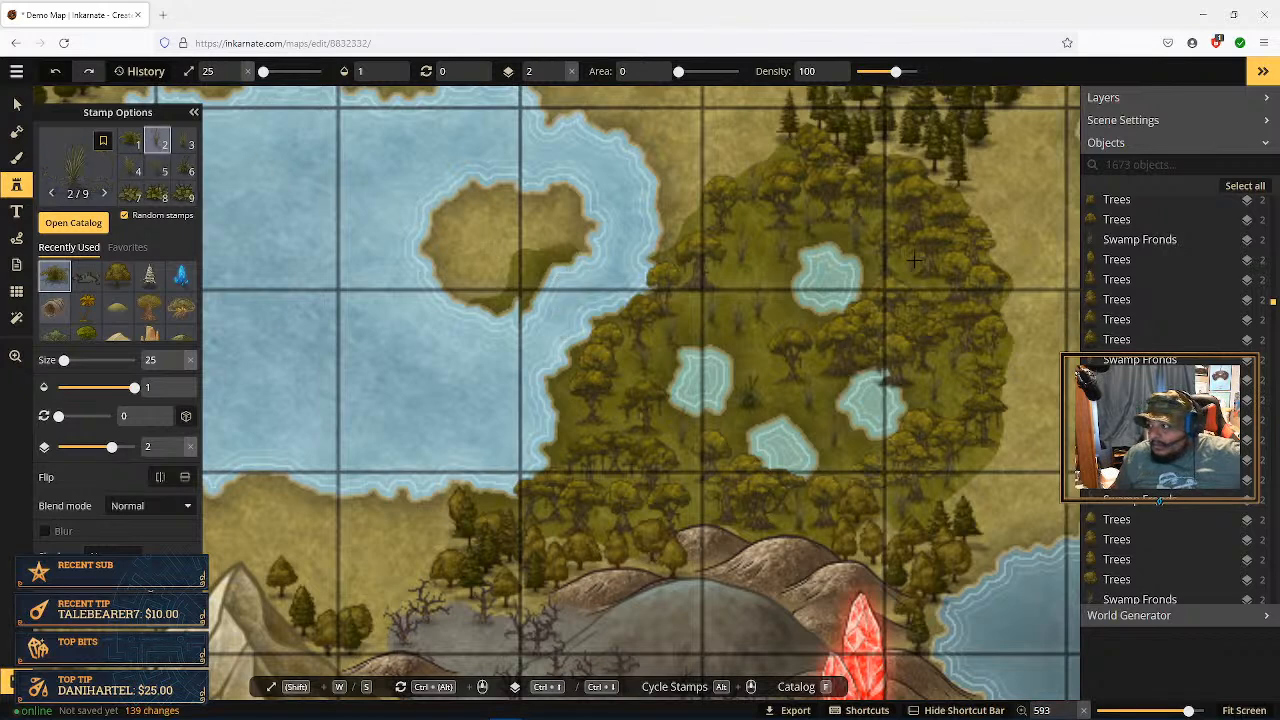
pyautogui.click(716, 434)
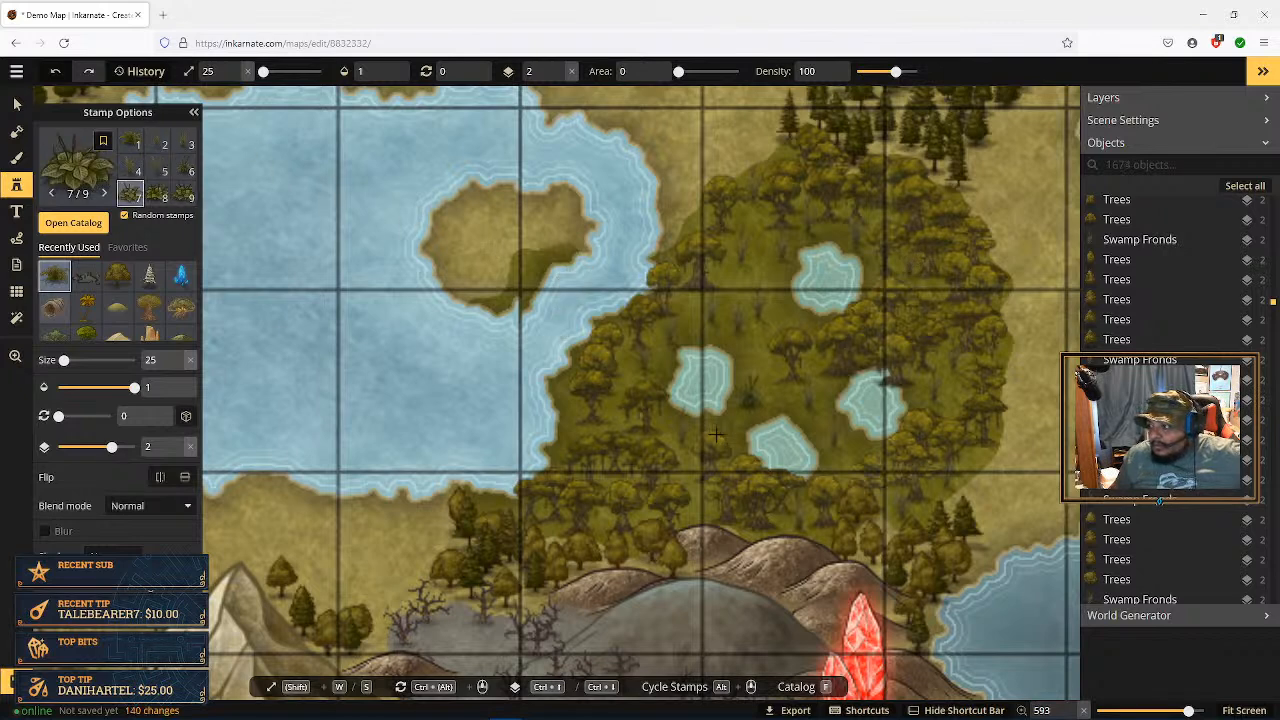
pyautogui.click(696, 504)
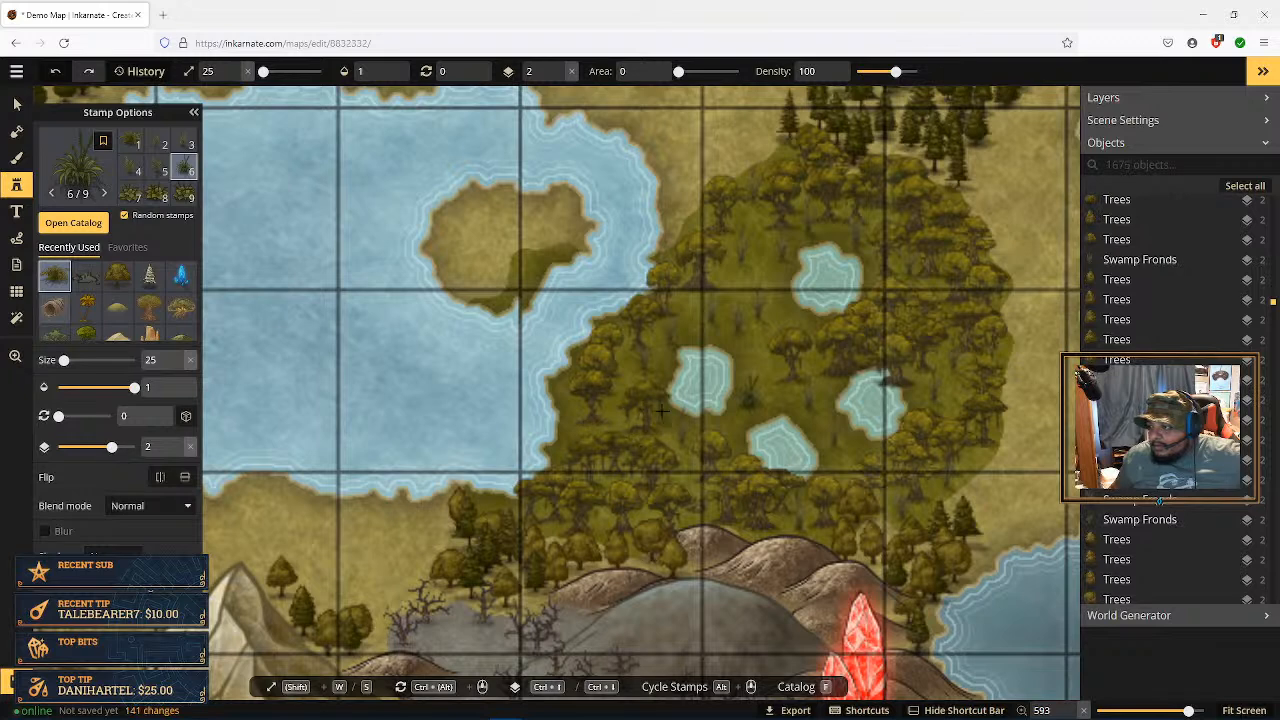
pyautogui.click(16, 104)
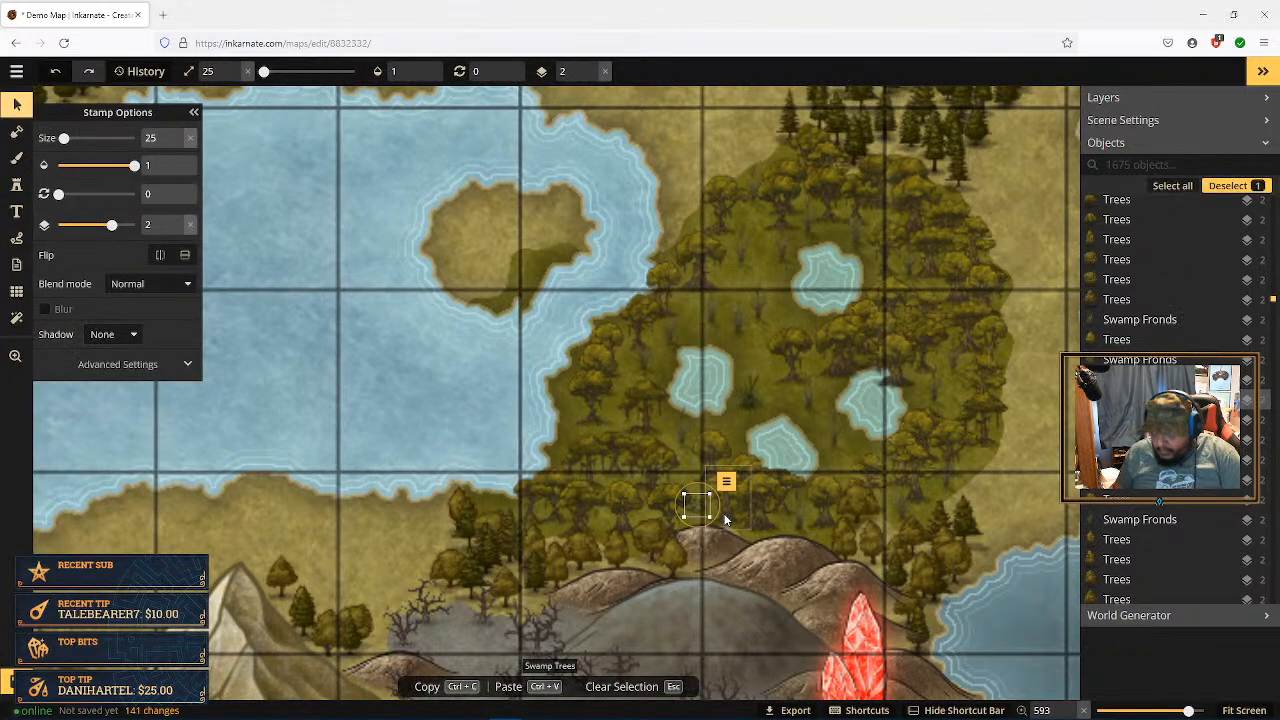
pyautogui.press('Delete')
# Step: Place another variant 2 Swamp Fronds stamp in the western part of the swamp
pyautogui.click(12, 187)
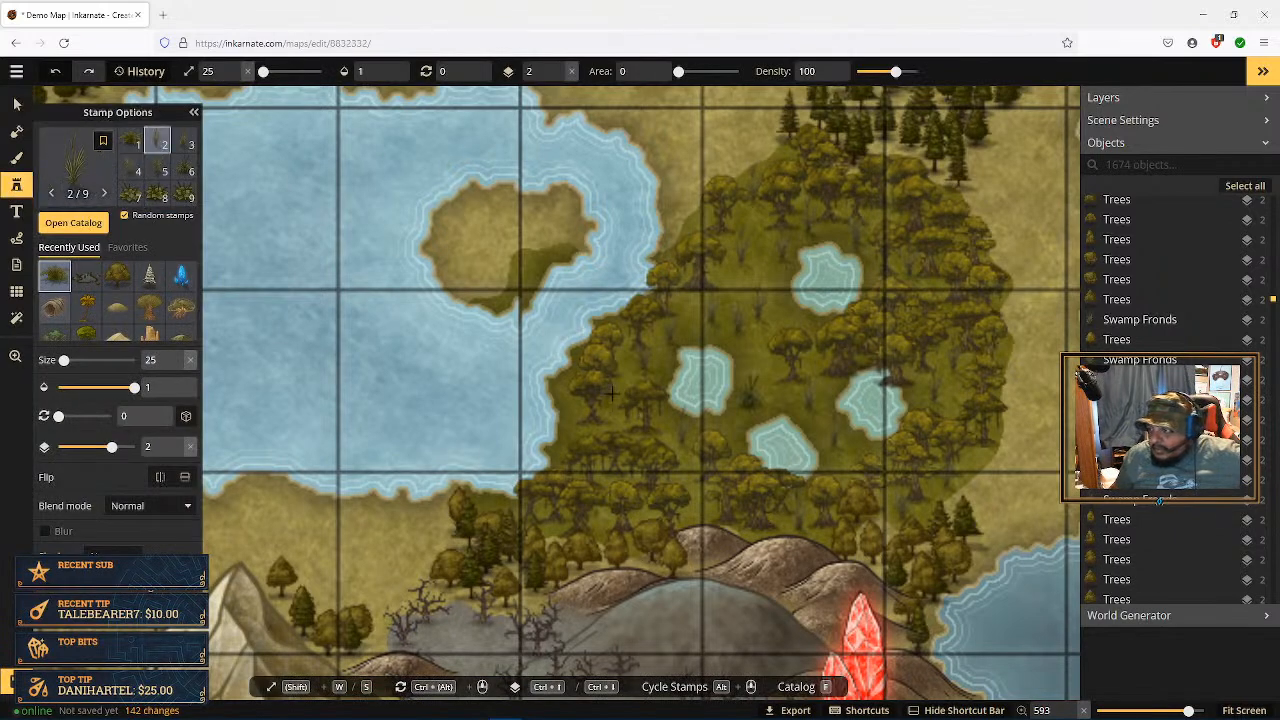
pyautogui.click(560, 332)
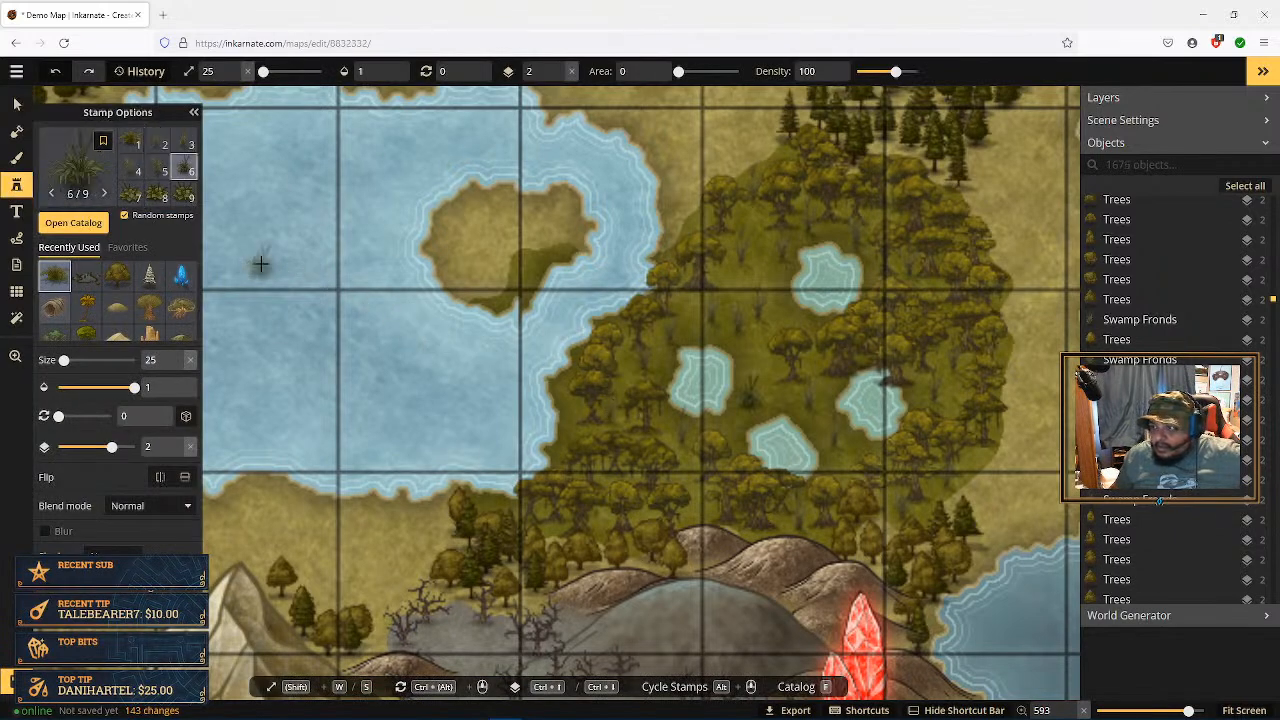
pyautogui.click(16, 157)
pyautogui.click(73, 333)
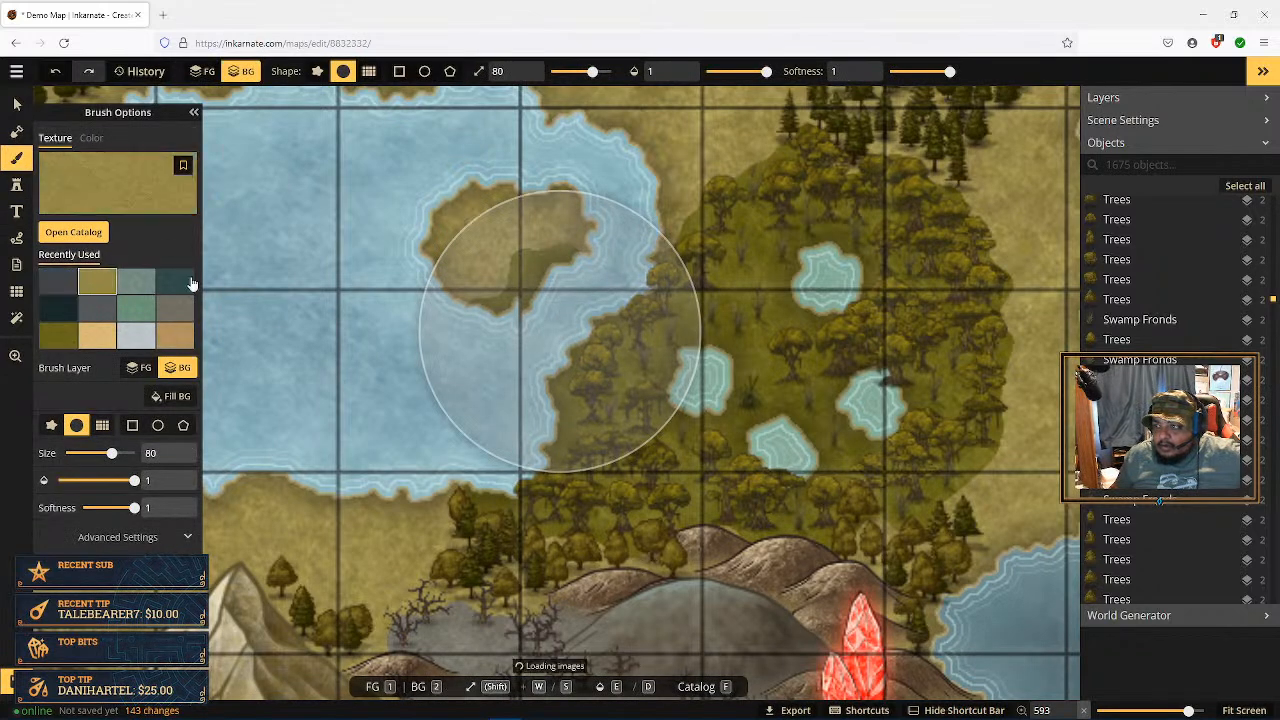
pyautogui.click(452, 244)
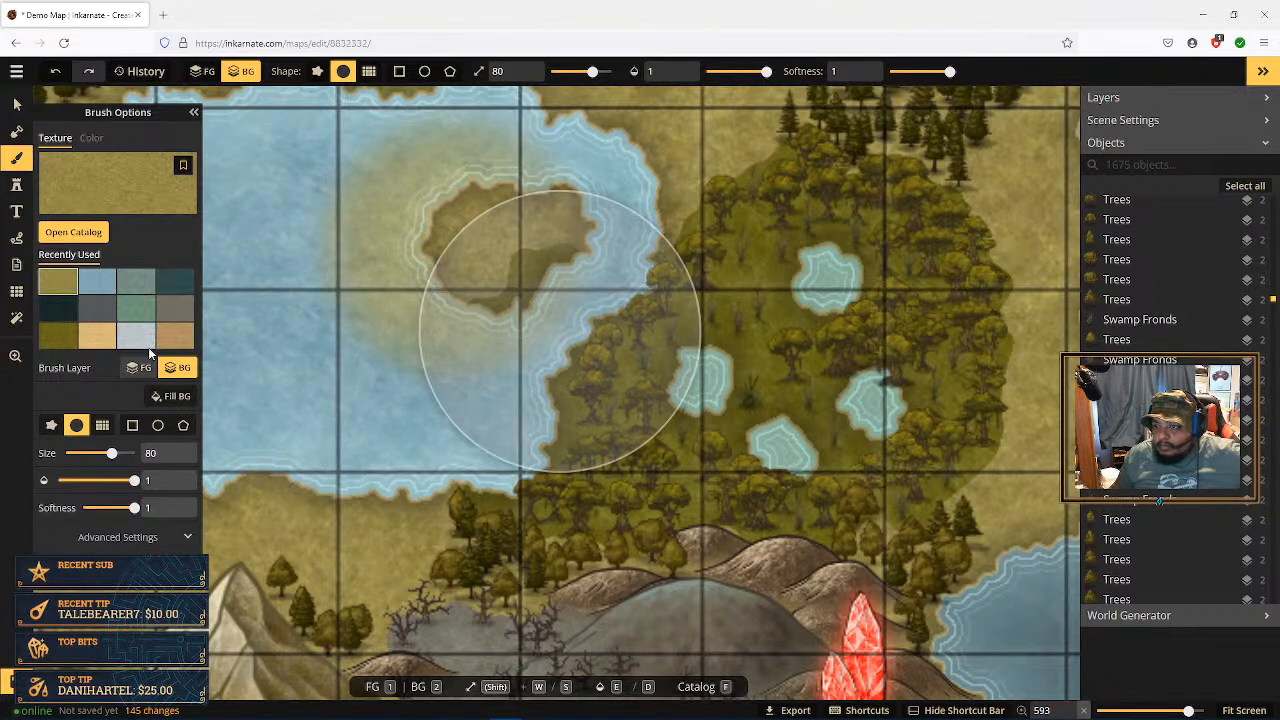
pyautogui.click(104, 289)
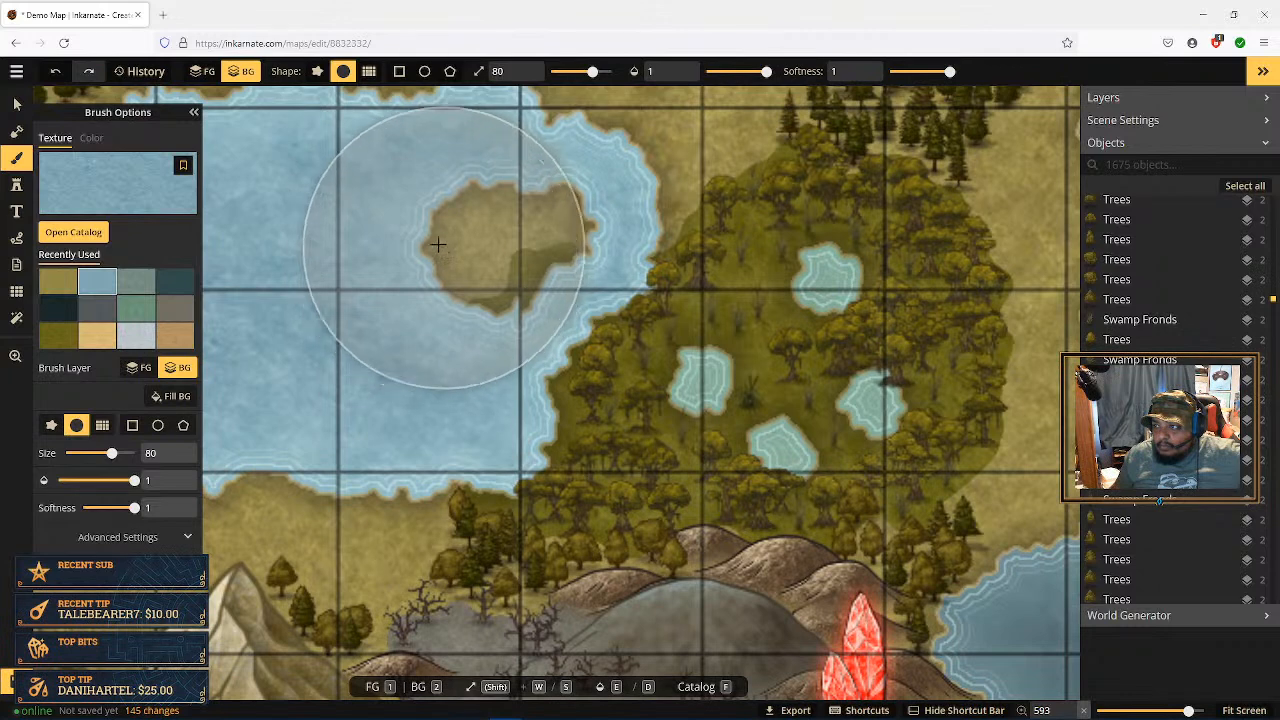
pyautogui.click(440, 250)
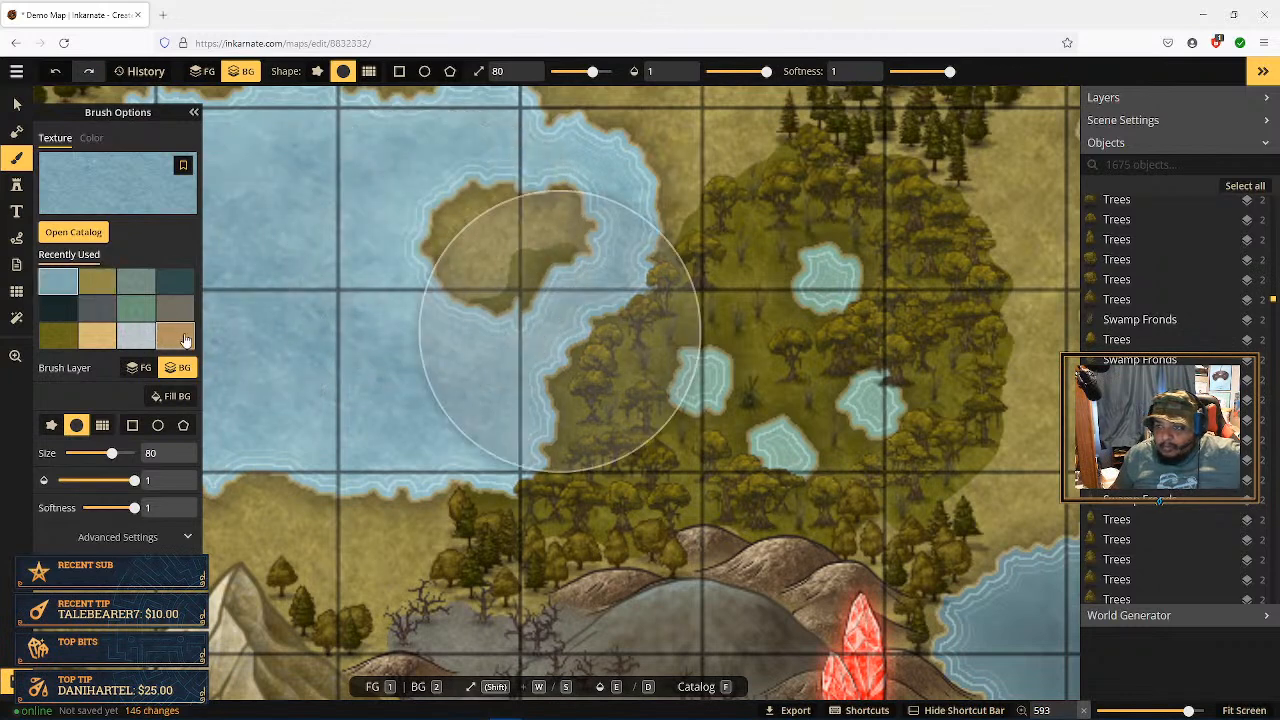
# Step: Paint the lake island's foreground with the olive grass texture, covering its dark swamp patch
pyautogui.click(140, 367)
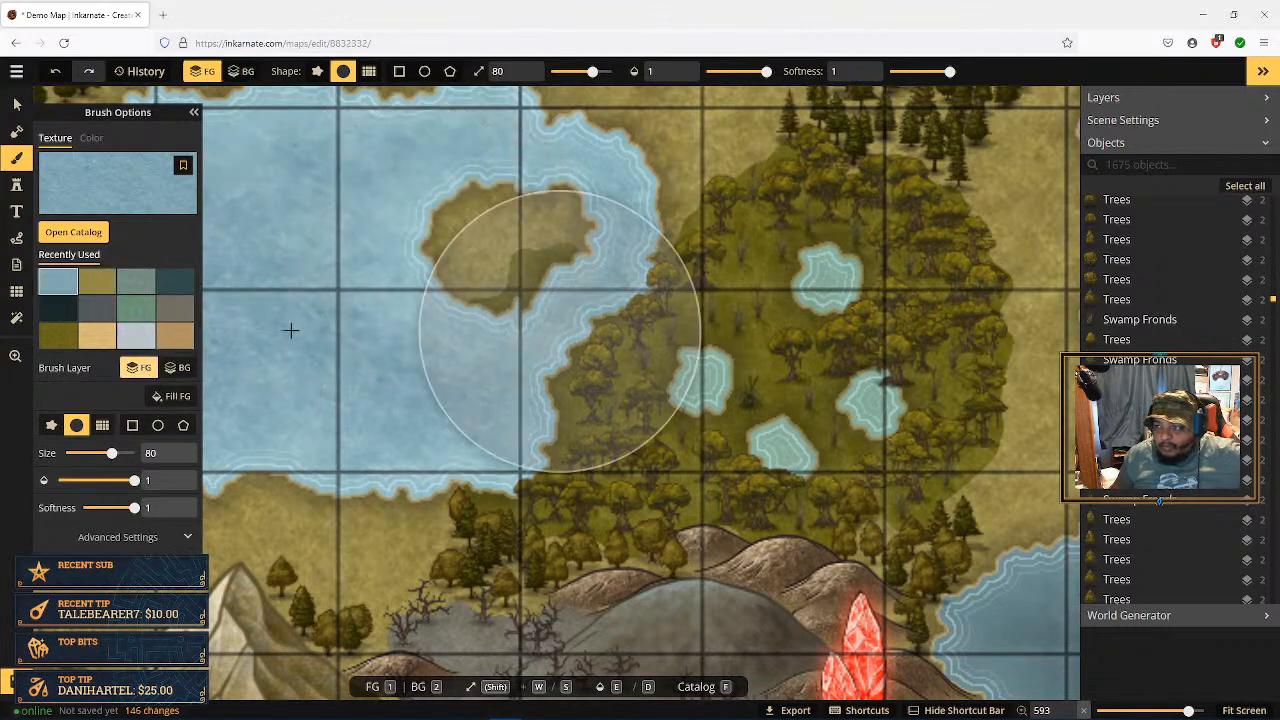
pyautogui.click(456, 260)
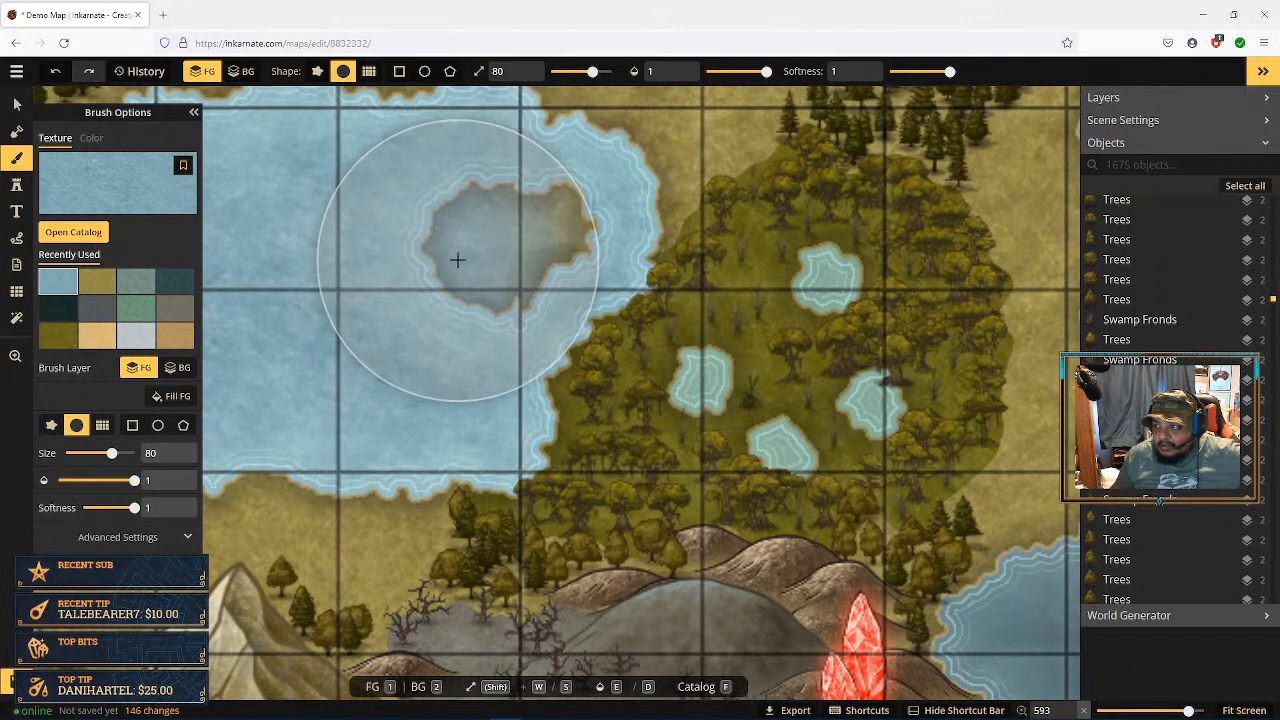
pyautogui.click(97, 282)
pyautogui.moveTo(444, 248)
pyautogui.mouseDown()
pyautogui.moveTo(466, 240)
pyautogui.moveTo(446, 237)
pyautogui.mouseUp()
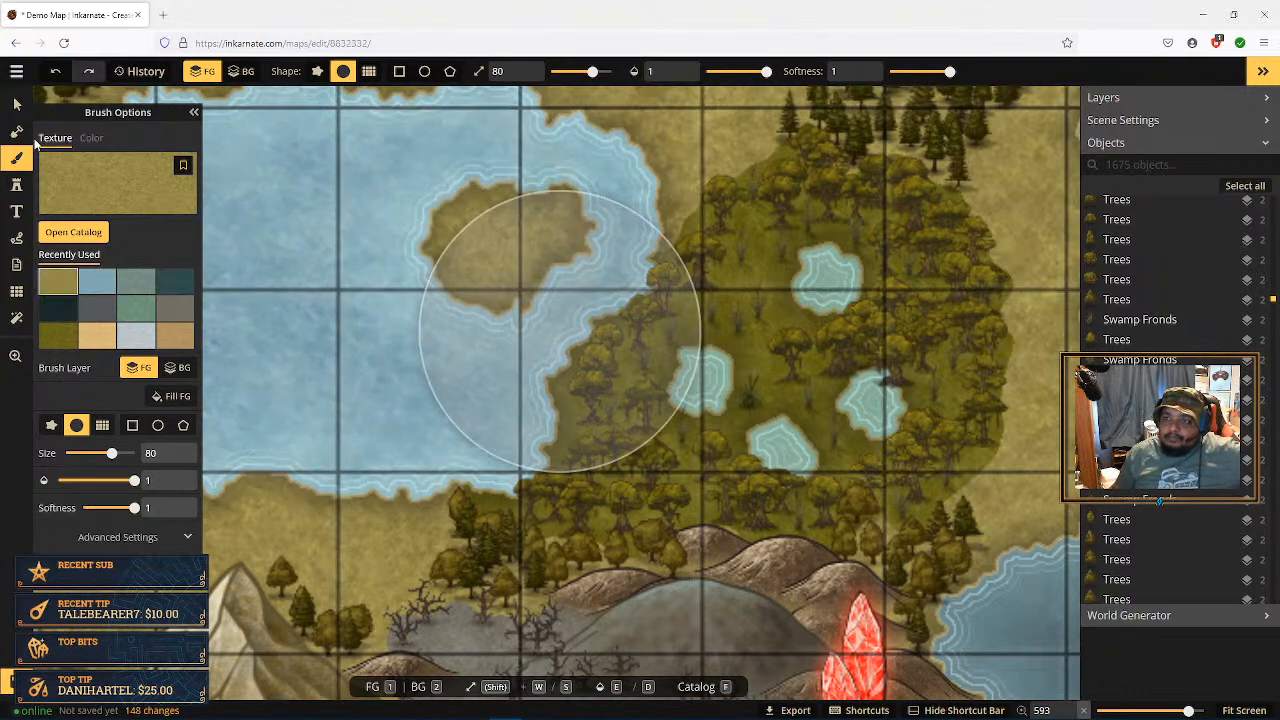
# Step: Move the red crystal west of the volcano onto the nearby mountain peak and lower it to layer 1, behind the peak
pyautogui.click(16, 103)
pyautogui.scroll(-10, 693, 358)
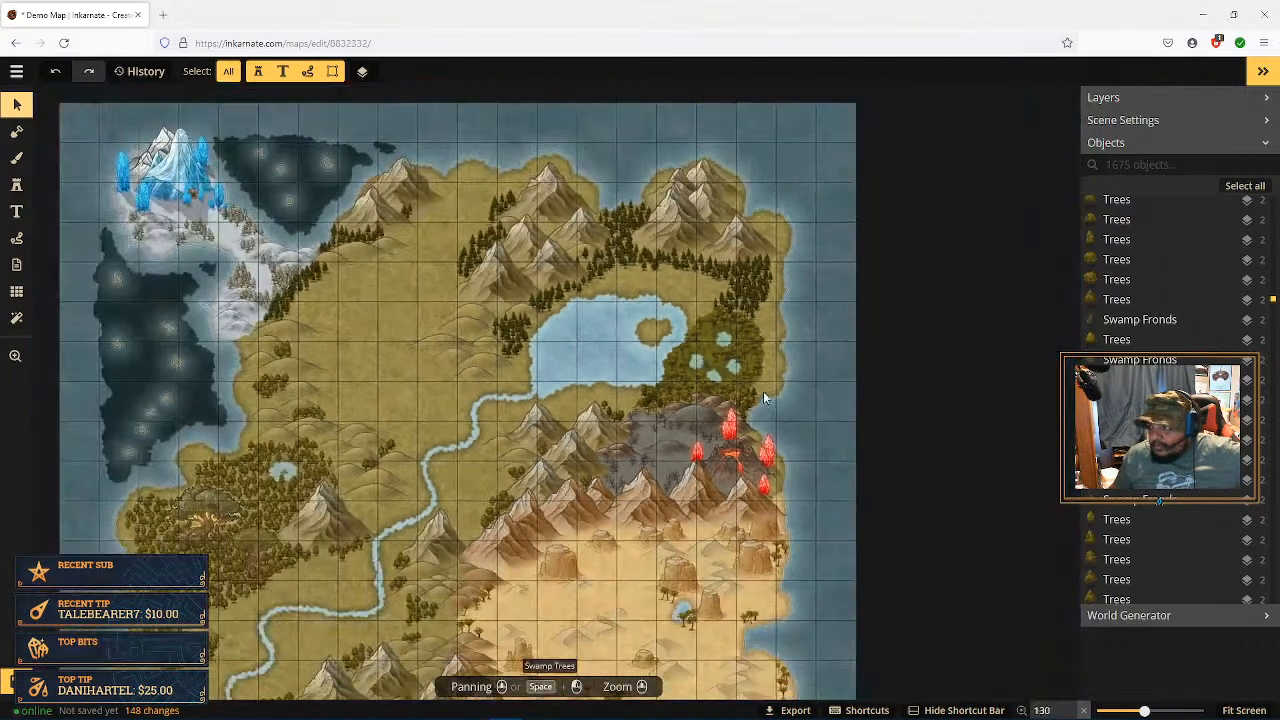
pyautogui.scroll(-1, 733, 367)
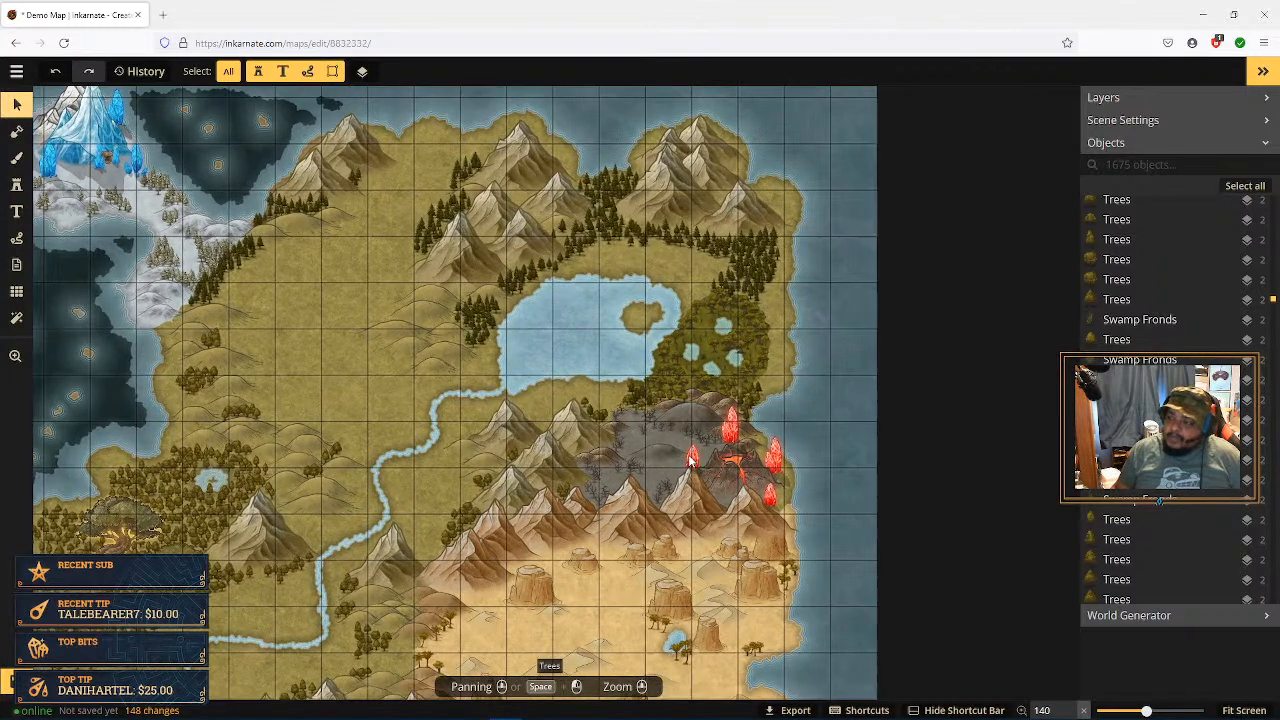
pyautogui.scroll(6, 670, 467)
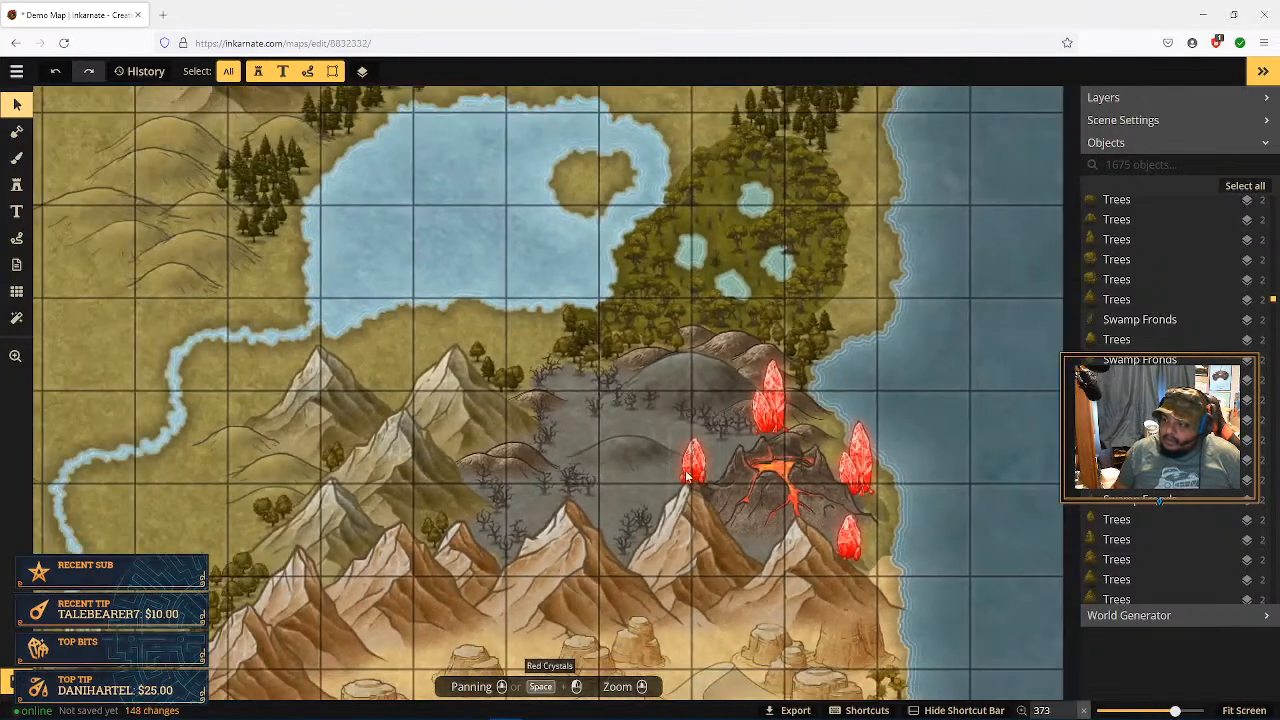
pyautogui.moveTo(646, 483); pyautogui.dragTo(674, 371)
pyautogui.scroll(3, 730, 368)
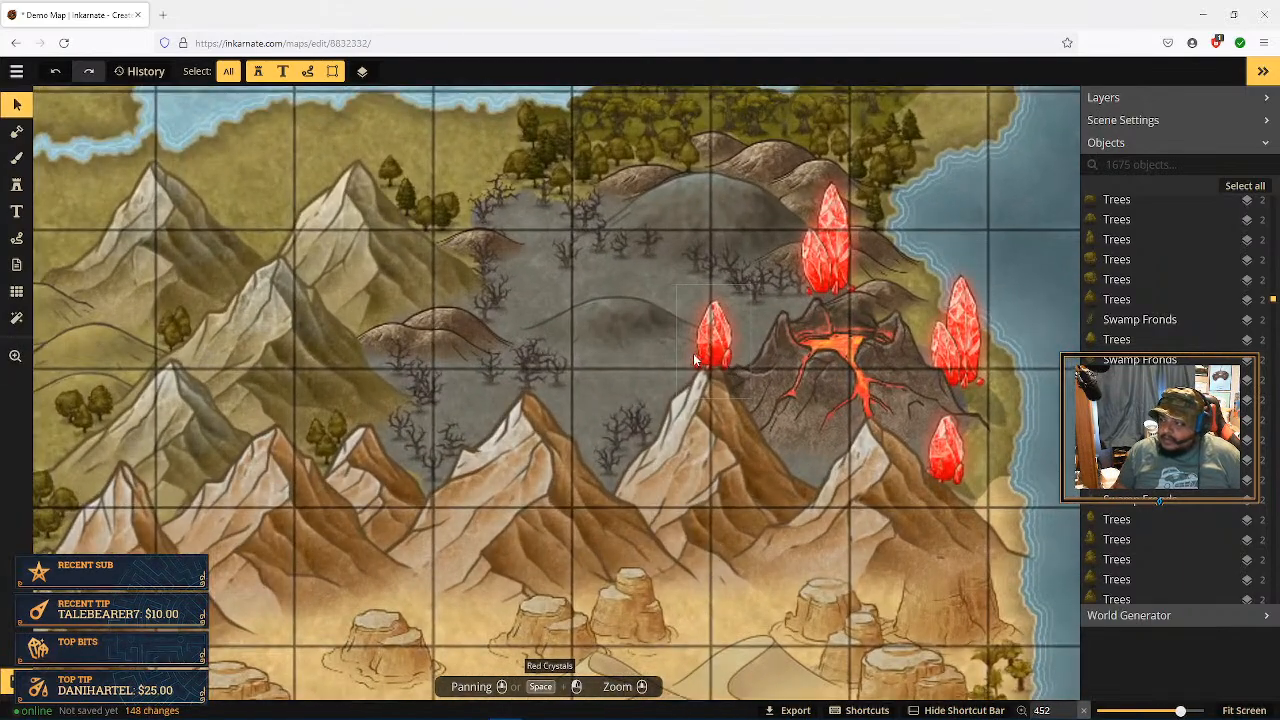
pyautogui.scroll(-1, 692, 358)
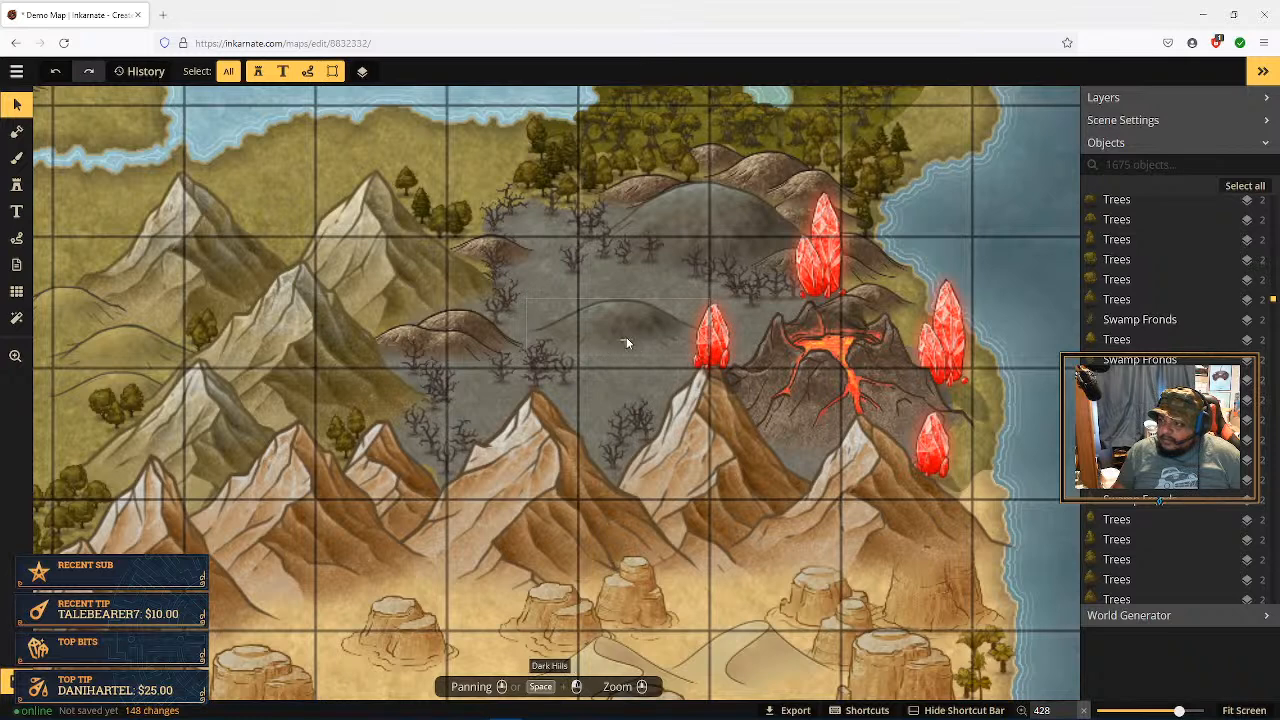
pyautogui.click(712, 338)
pyautogui.moveTo(714, 337); pyautogui.dragTo(698, 365)
pyautogui.click(746, 302)
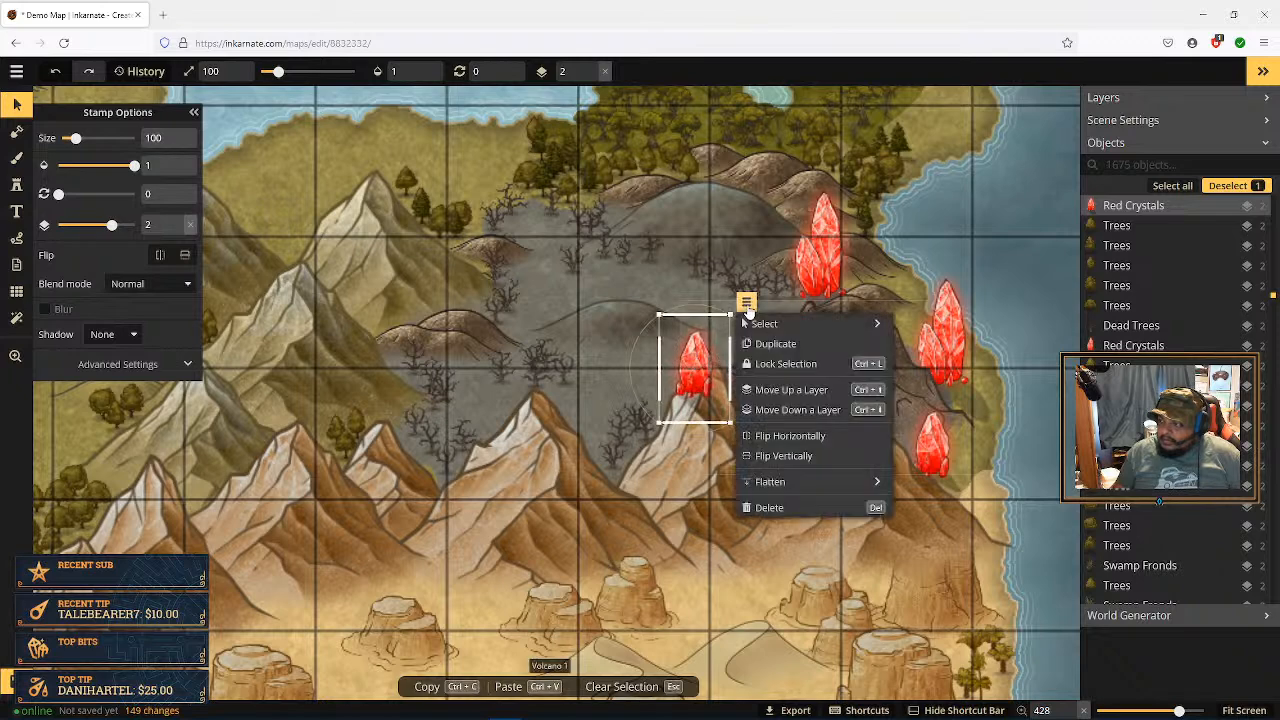
pyautogui.click(826, 412)
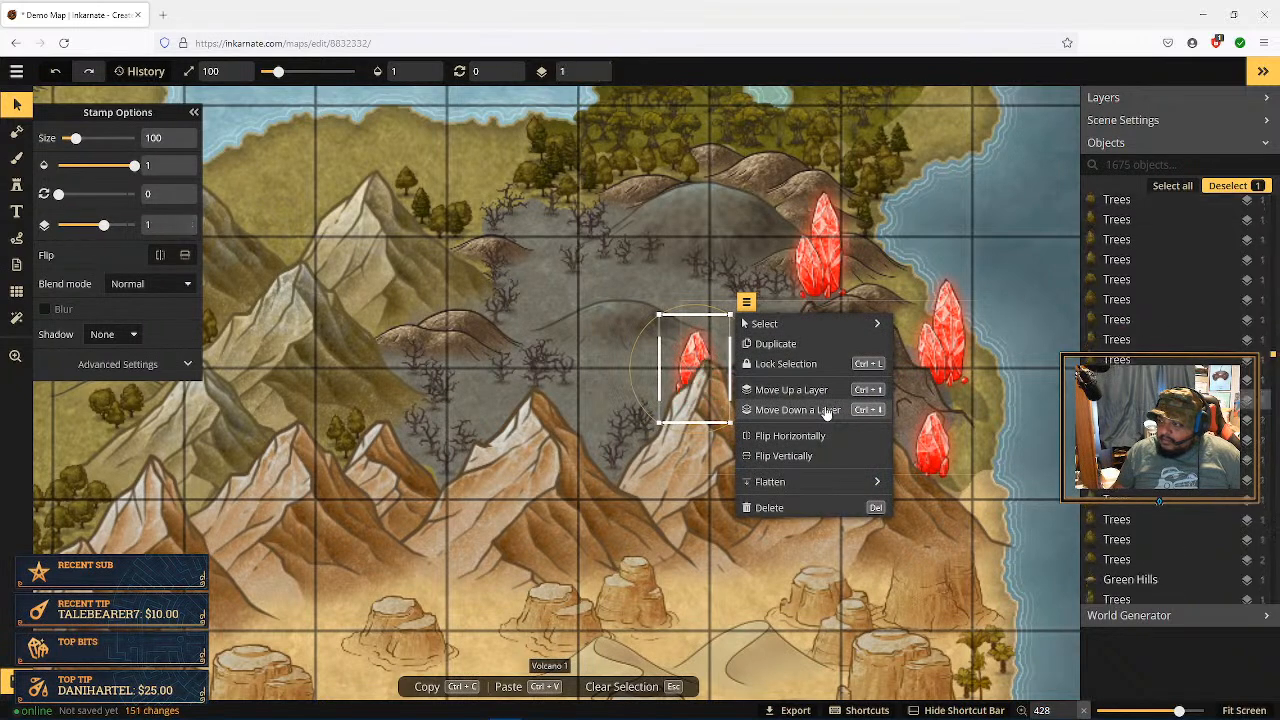
pyautogui.click(1016, 259)
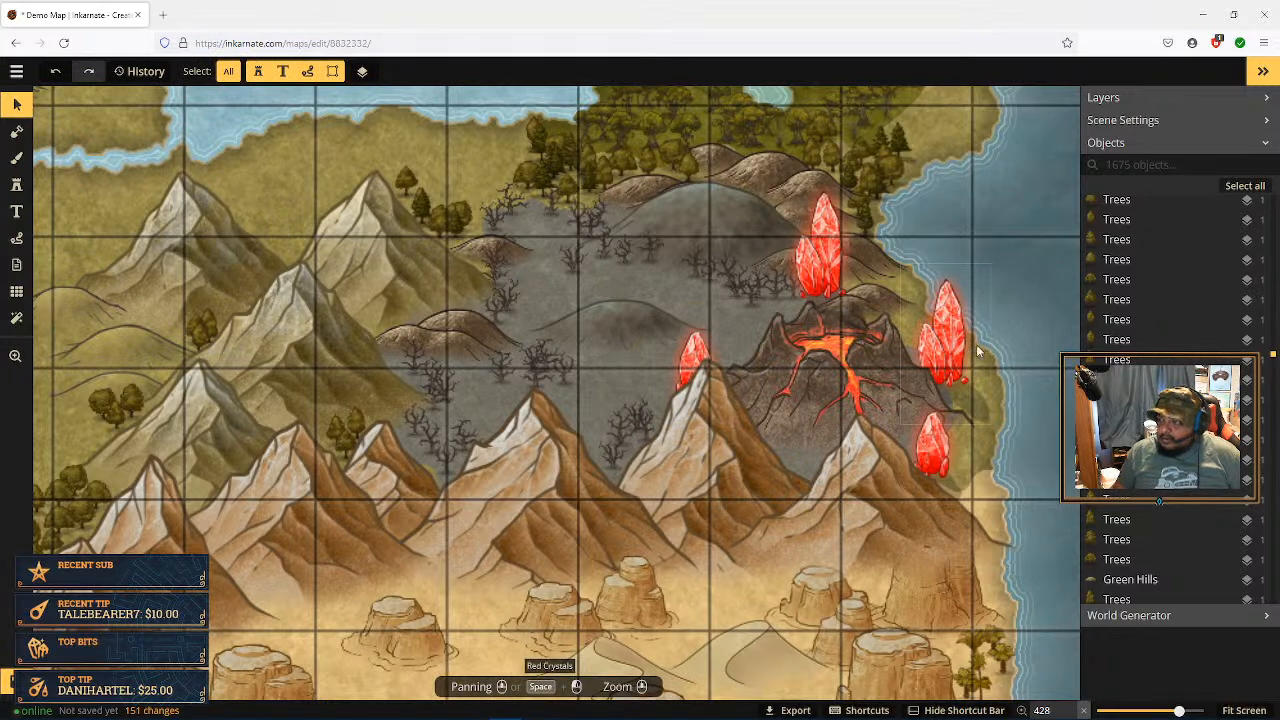
# Step: Shift the small red crystal southeast of the volcano slightly south and the large eastern crystal slightly closer to the volcano
pyautogui.click(940, 458)
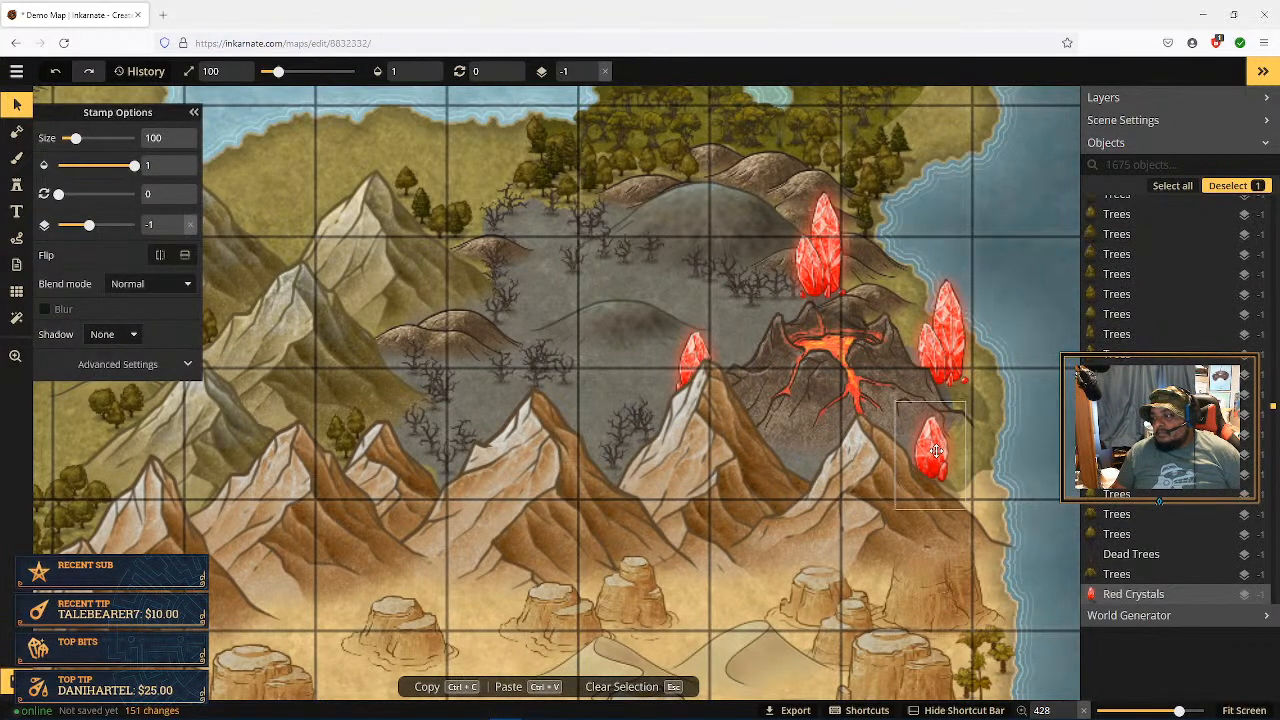
pyautogui.click(953, 357)
pyautogui.moveTo(946, 342); pyautogui.dragTo(936, 337)
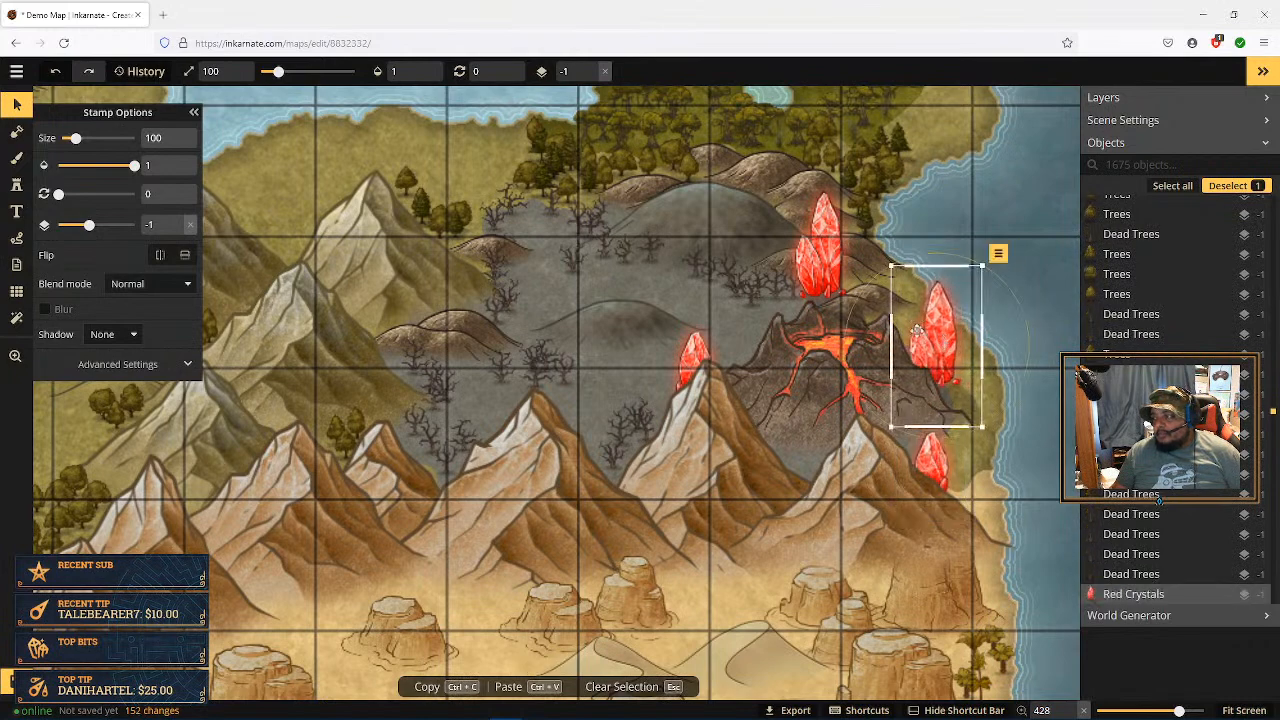
# Step: Move the large red crystal north of the volcano down toward the crater rim and lower it to layer -1
pyautogui.click(828, 268)
pyautogui.moveTo(827, 264); pyautogui.dragTo(825, 266)
pyautogui.click(828, 230)
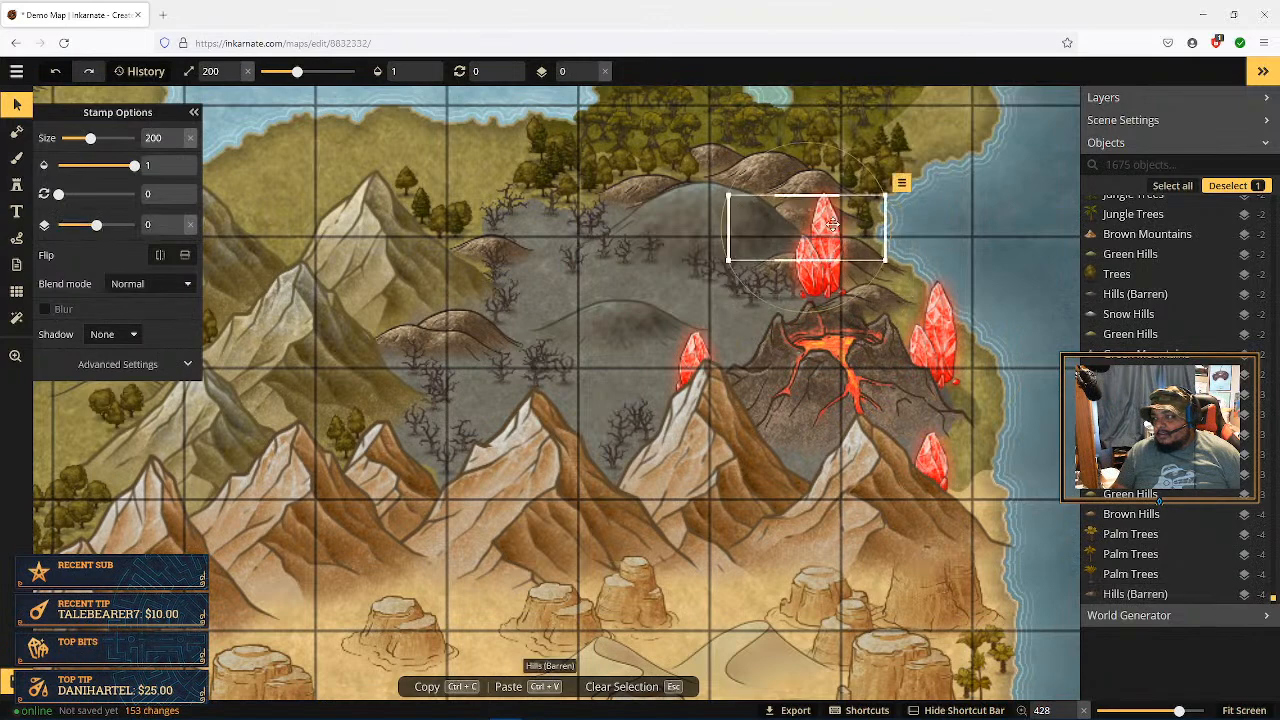
pyautogui.click(823, 250)
pyautogui.moveTo(823, 250); pyautogui.dragTo(818, 268)
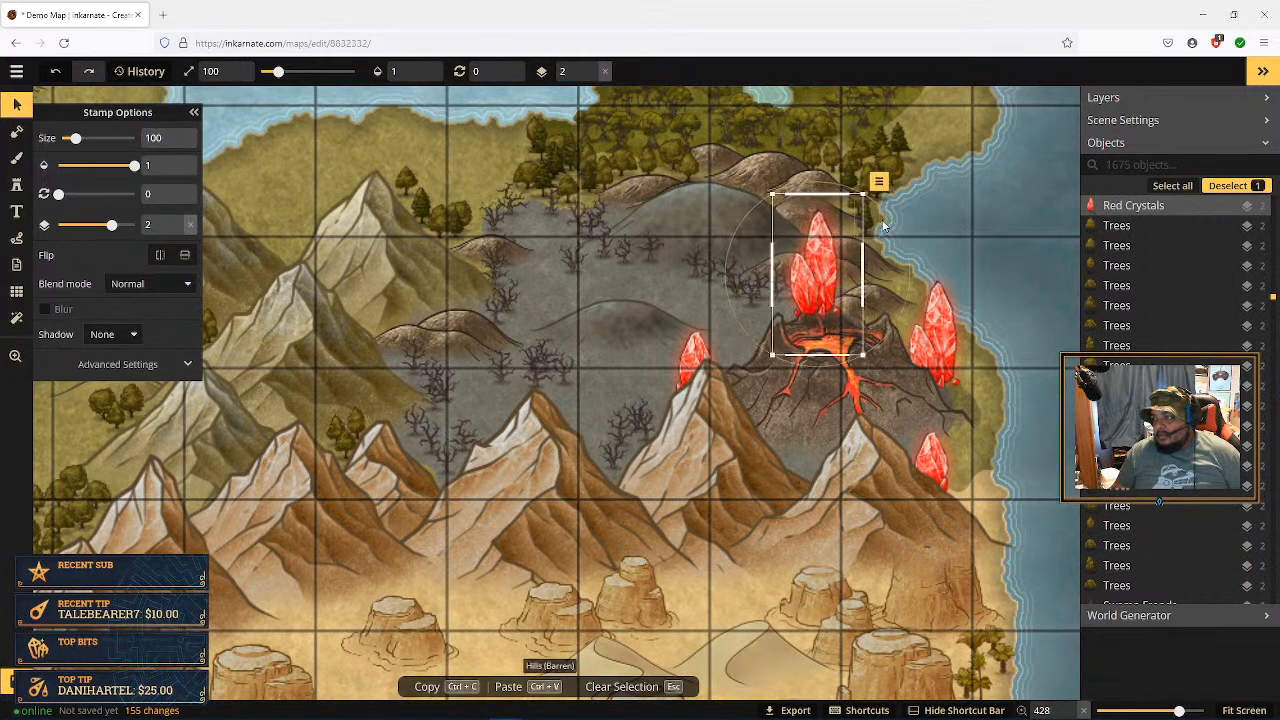
pyautogui.click(879, 181)
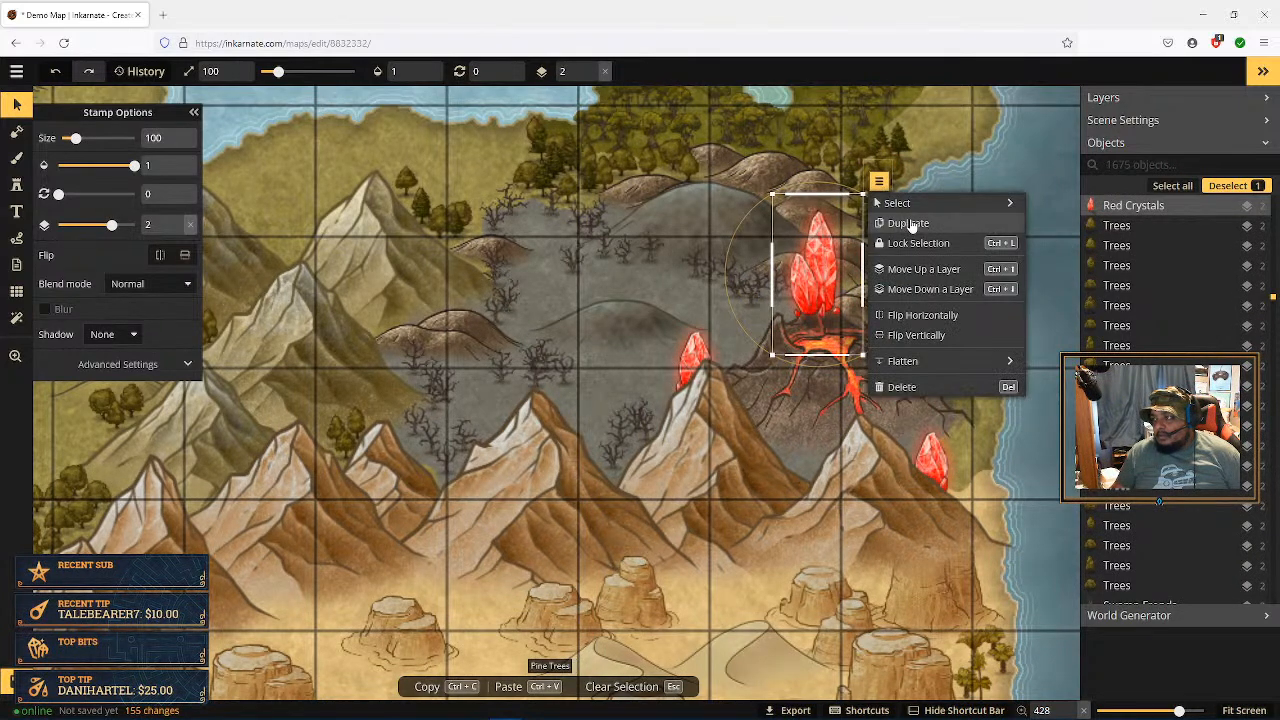
pyautogui.click(930, 291)
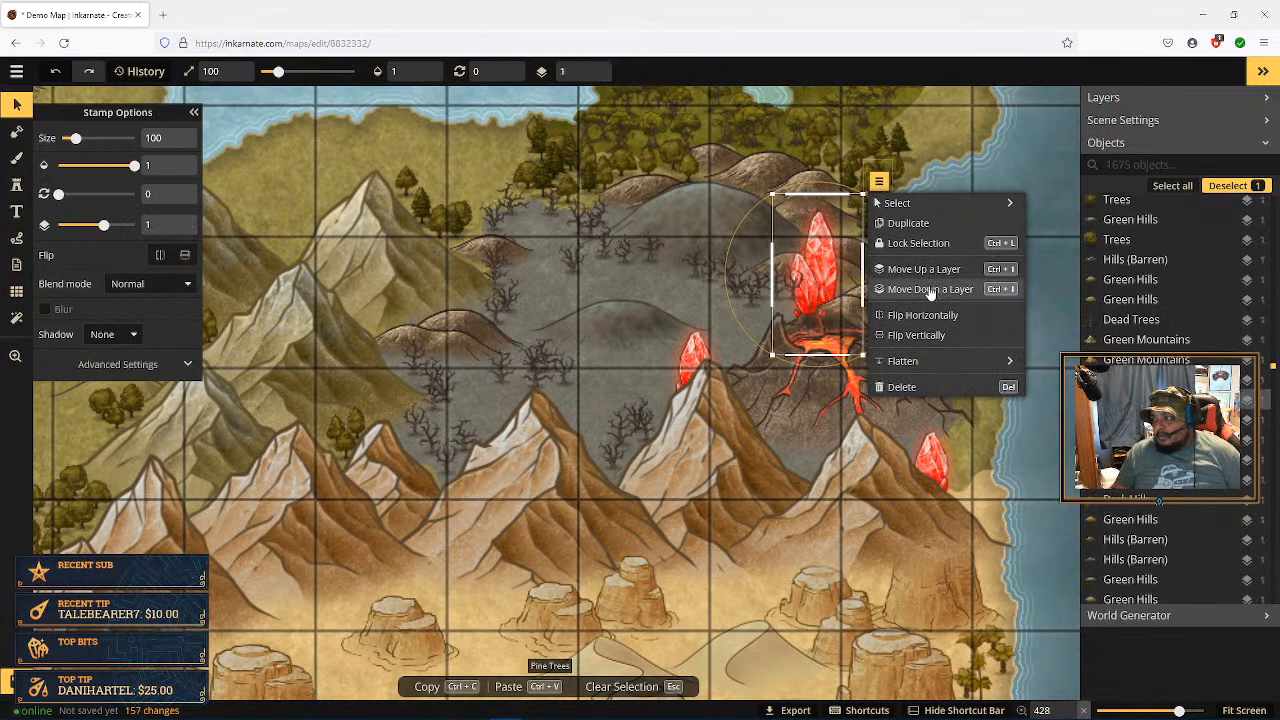
pyautogui.click(930, 291)
pyautogui.click(930, 291)
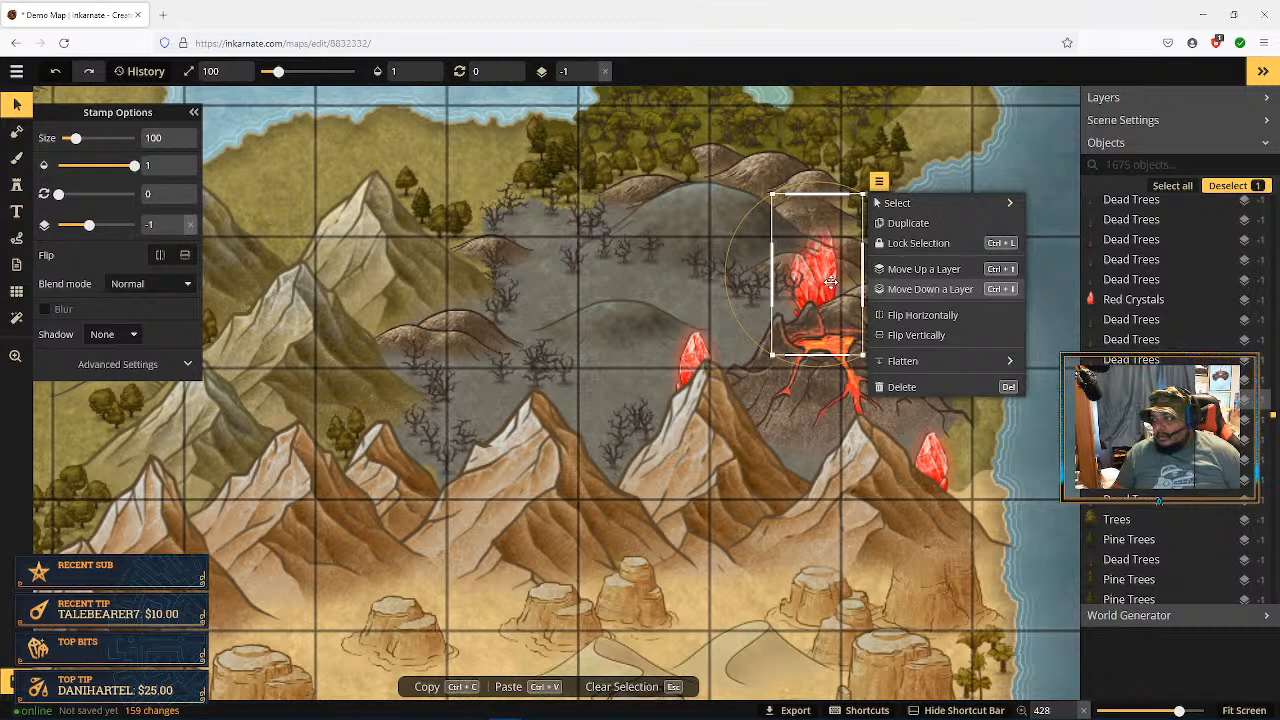
# Step: Lower the small barren hill just northeast of the volcano's crater to layer -2
pyautogui.click(693, 360)
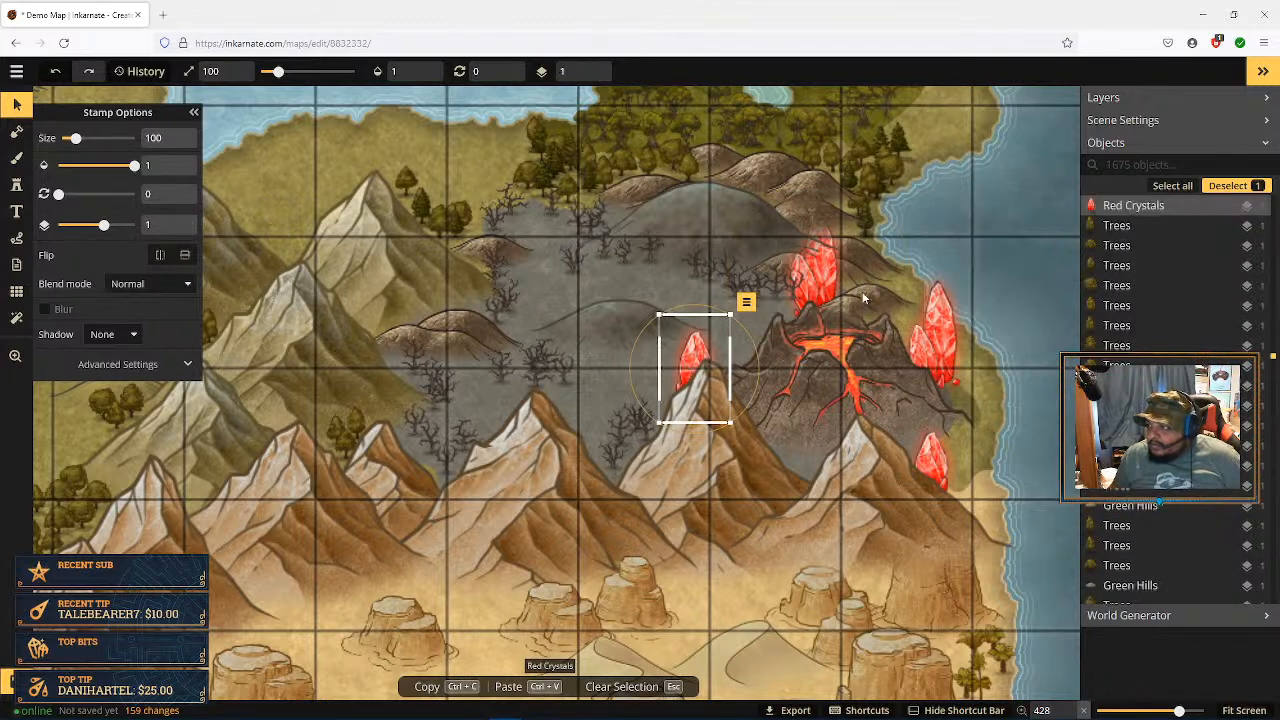
pyautogui.click(857, 305)
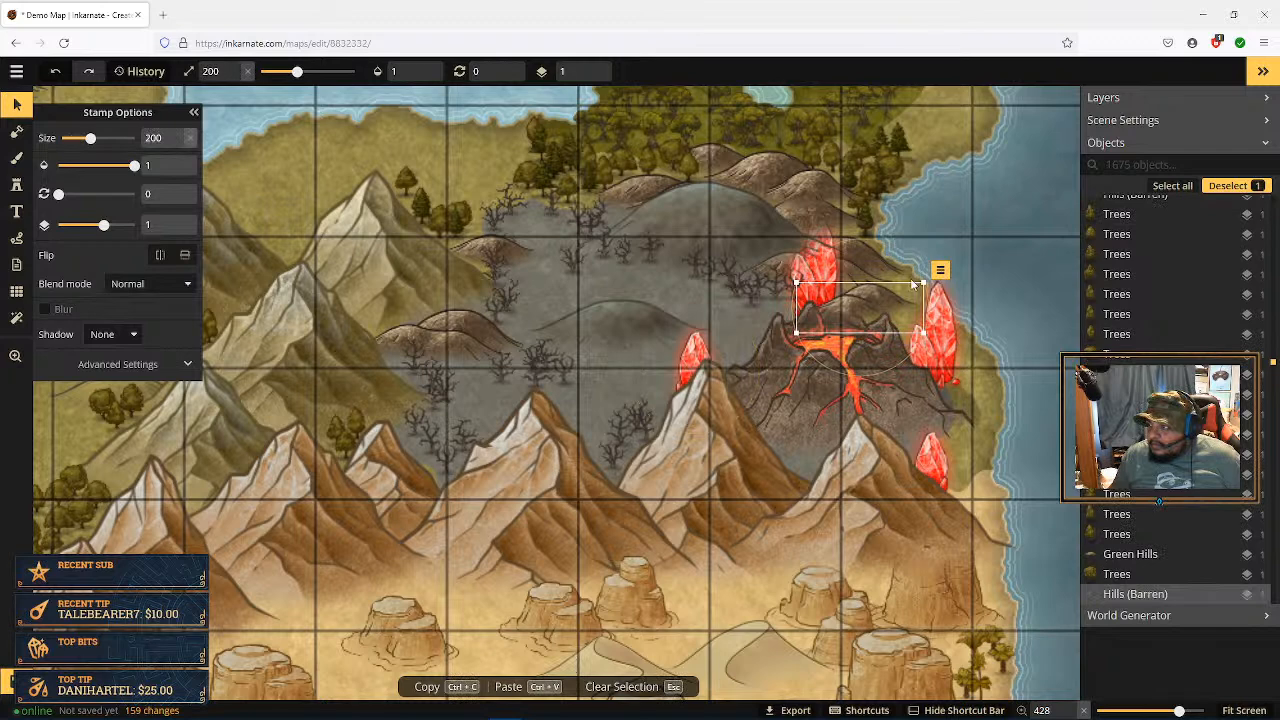
pyautogui.click(940, 270)
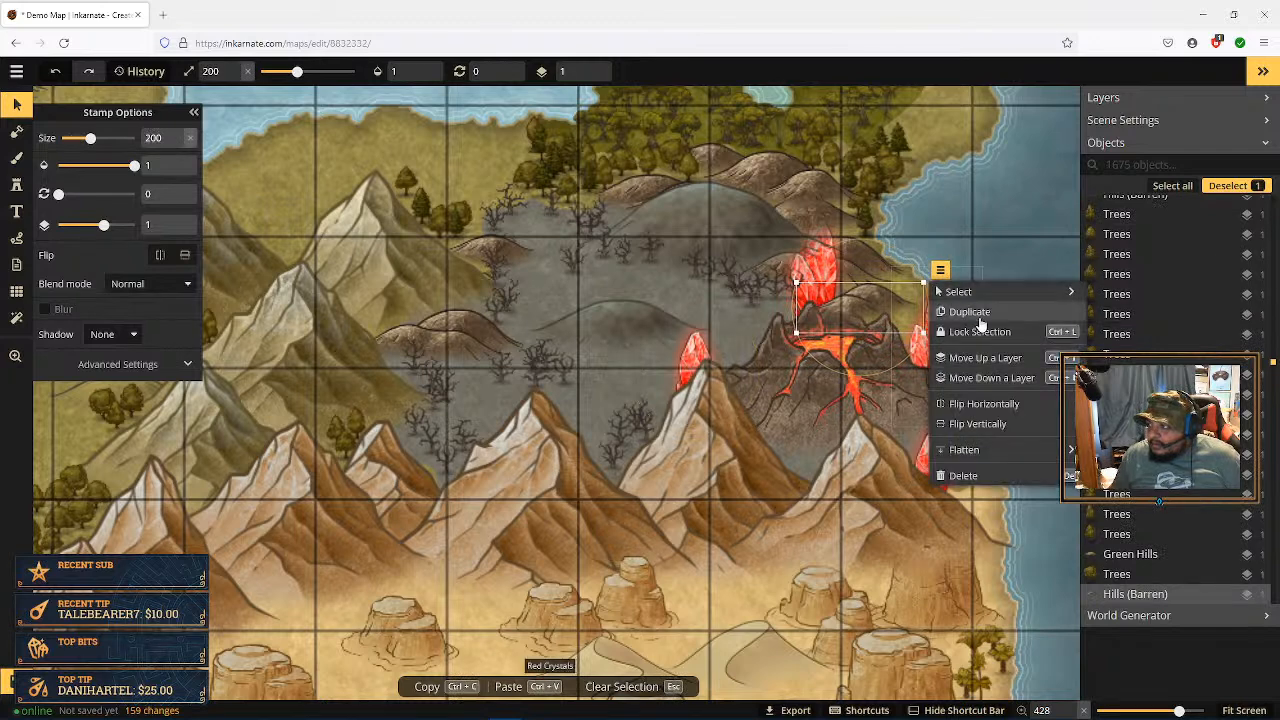
pyautogui.click(993, 378)
pyautogui.click(993, 378)
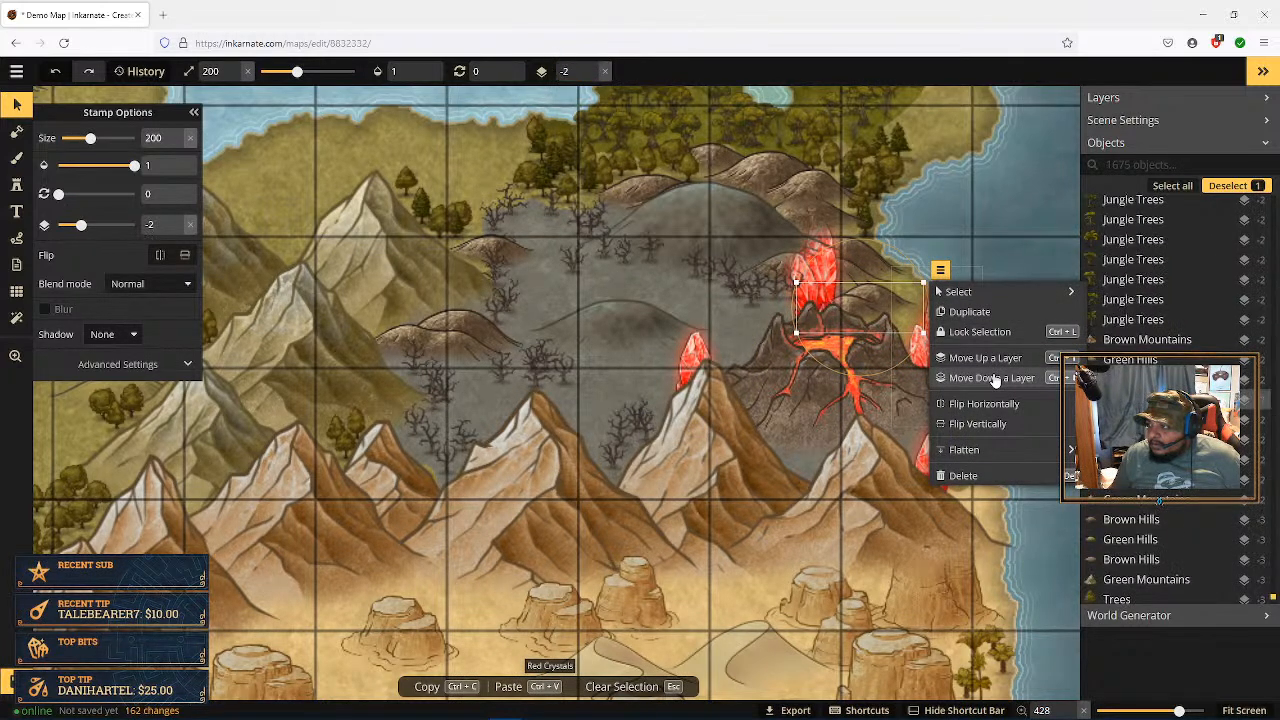
# Step: Lower the dead tree overlapping the large red crystal north of the volcano to layer -2
pyautogui.click(790, 290)
pyautogui.click(792, 286)
pyautogui.click(824, 253)
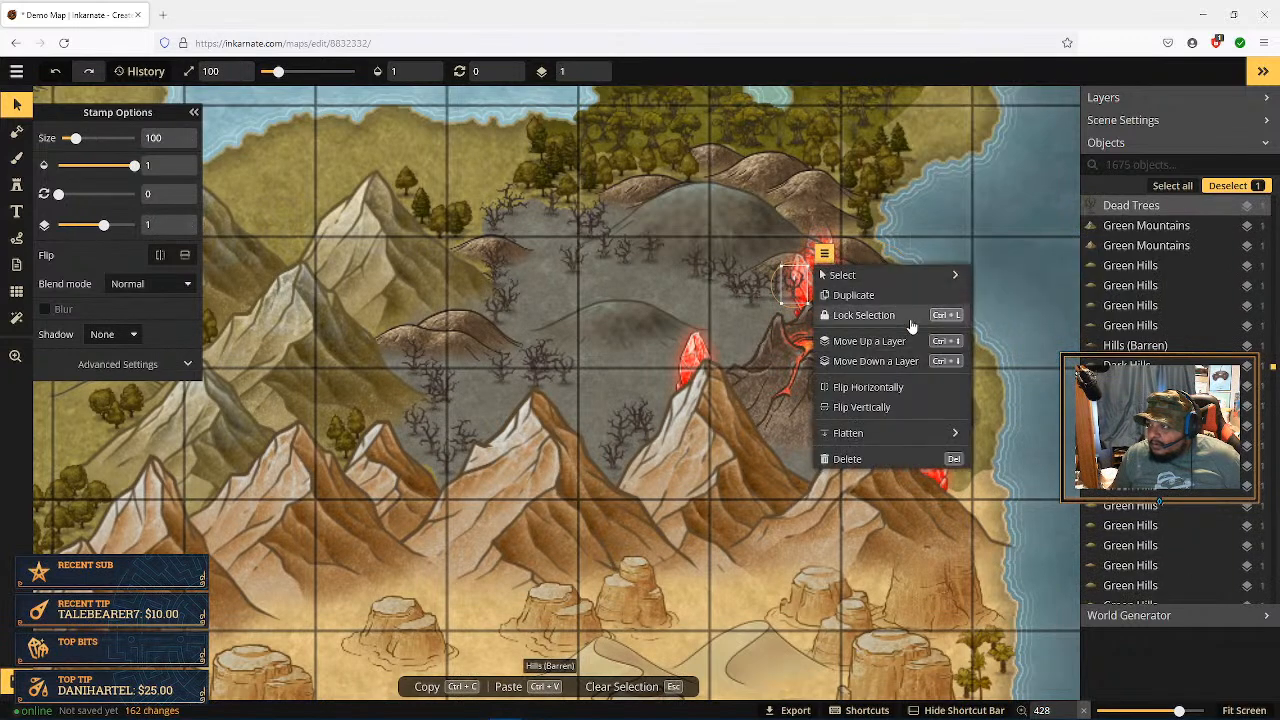
pyautogui.click(902, 366)
pyautogui.click(902, 366)
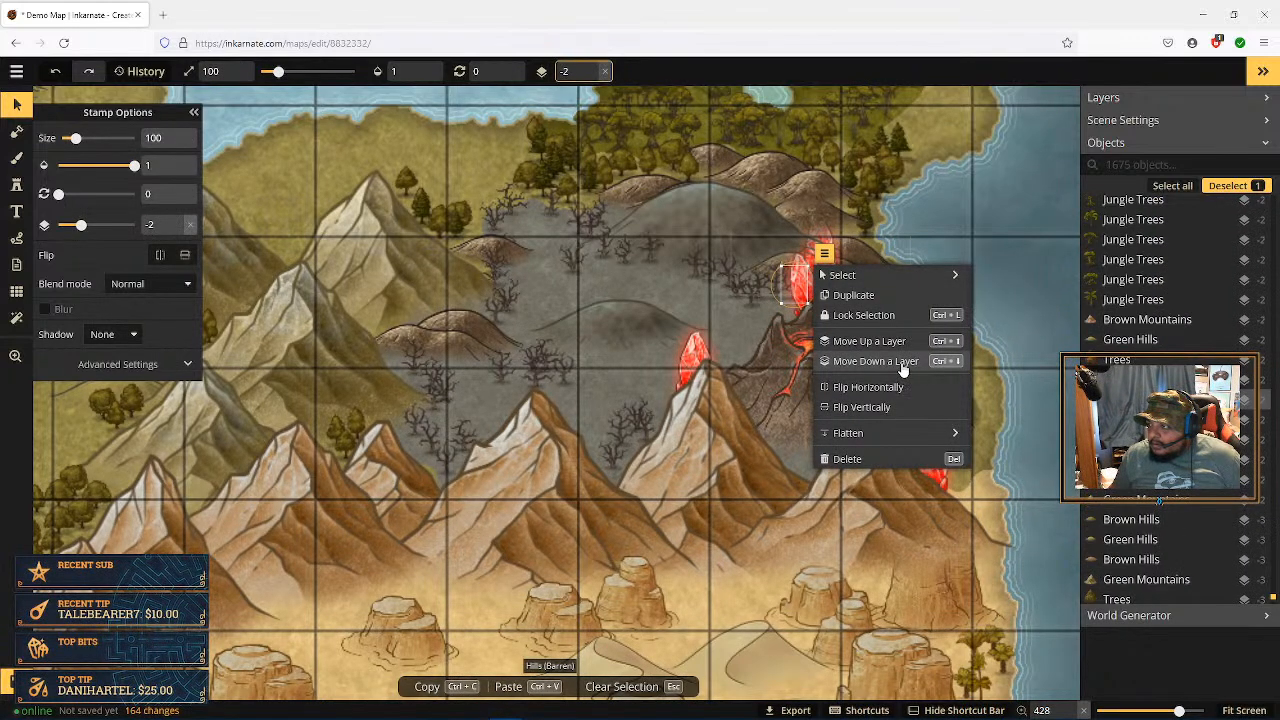
pyautogui.click(1020, 259)
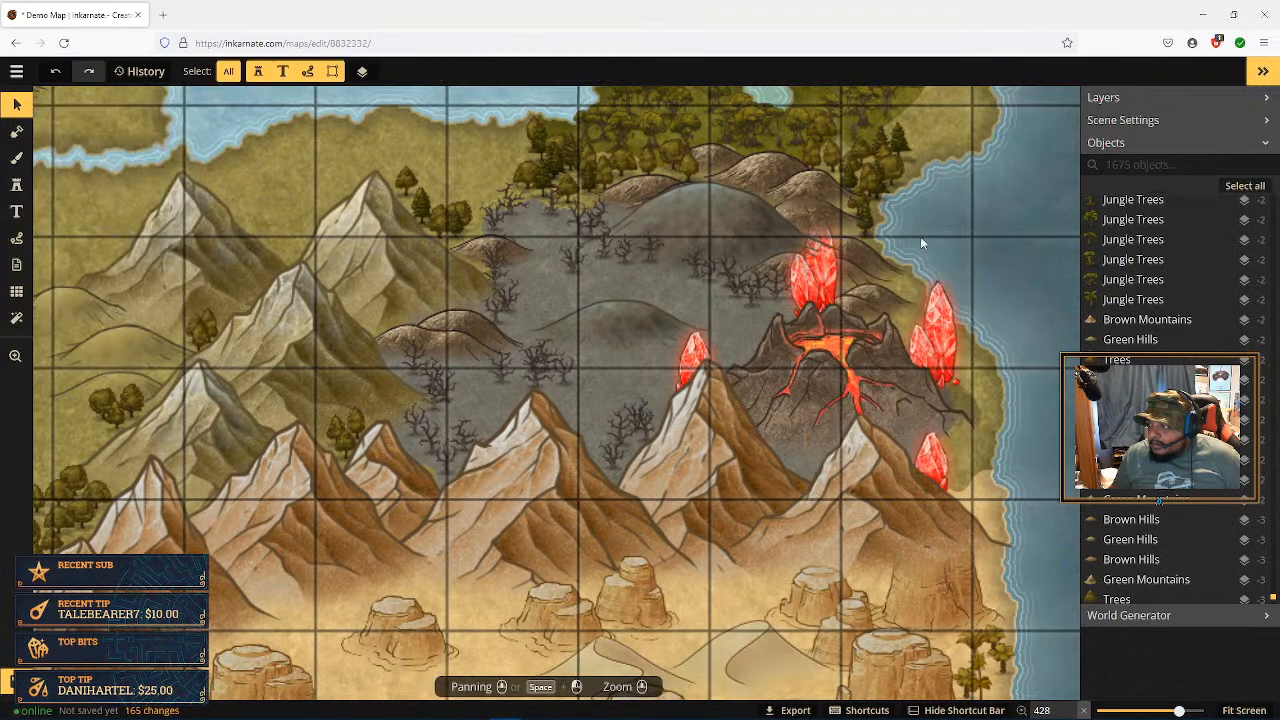
# Step: Lower the wide barren hill directly behind the large crystal north of the volcano to layer -5
pyautogui.click(872, 280)
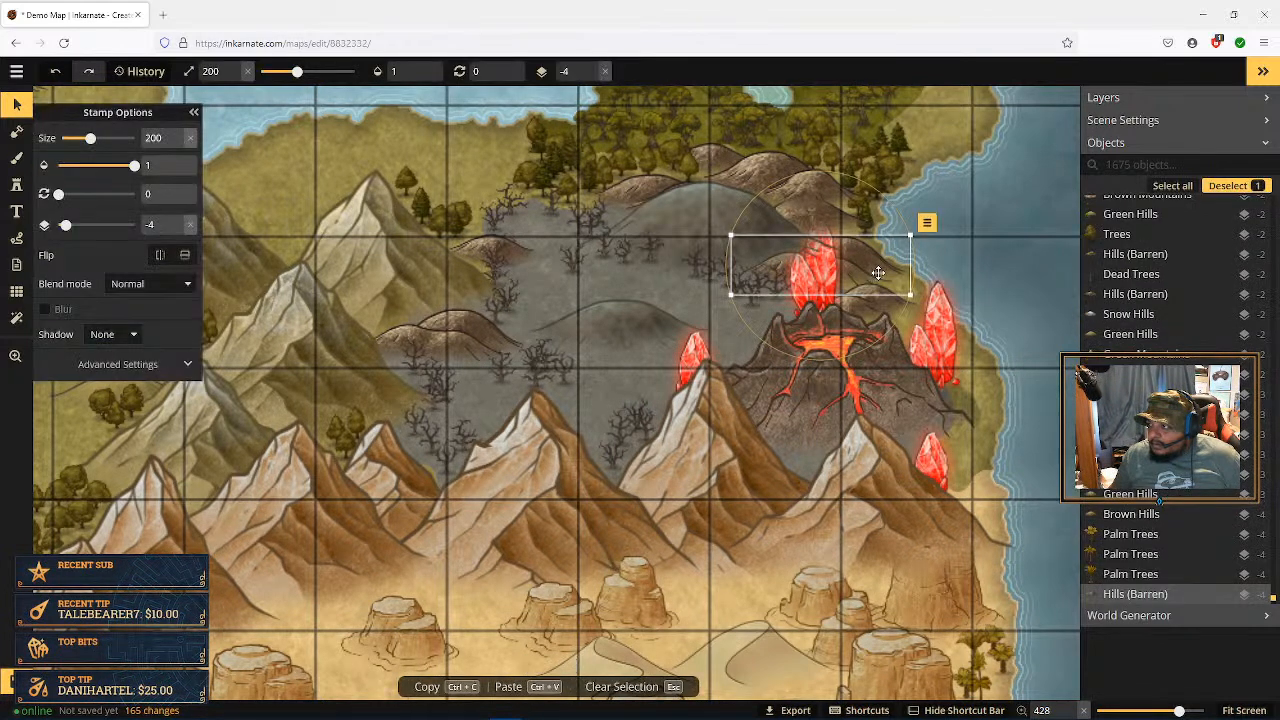
pyautogui.click(927, 222)
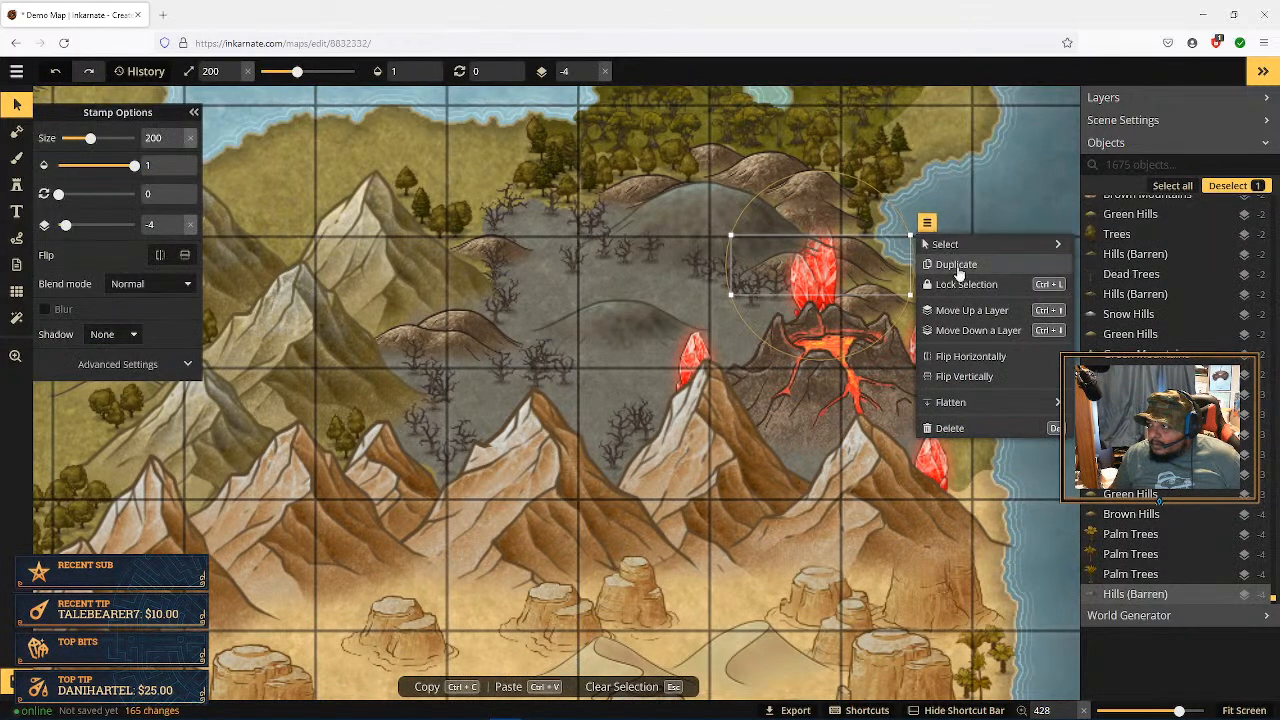
pyautogui.click(973, 331)
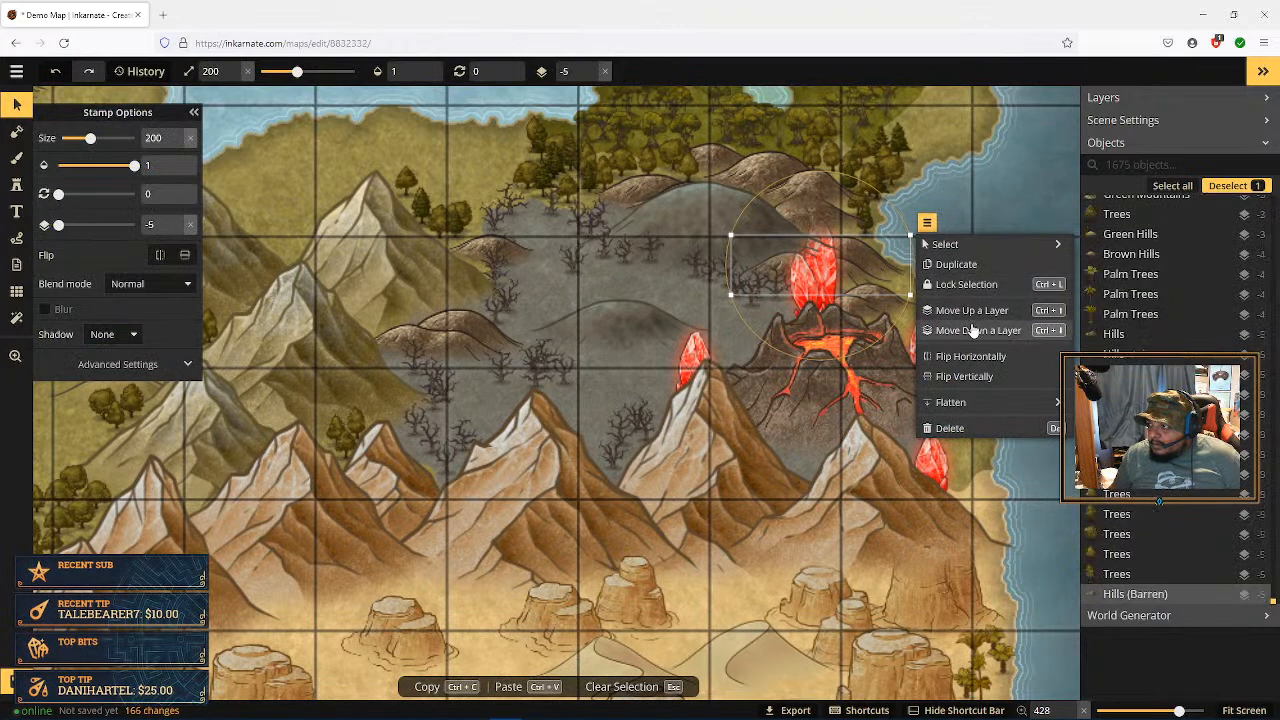
# Step: Set the barren hill at the tip of the large northern crystal to layer -1, behind the crystal
pyautogui.click(756, 226)
pyautogui.click(902, 186)
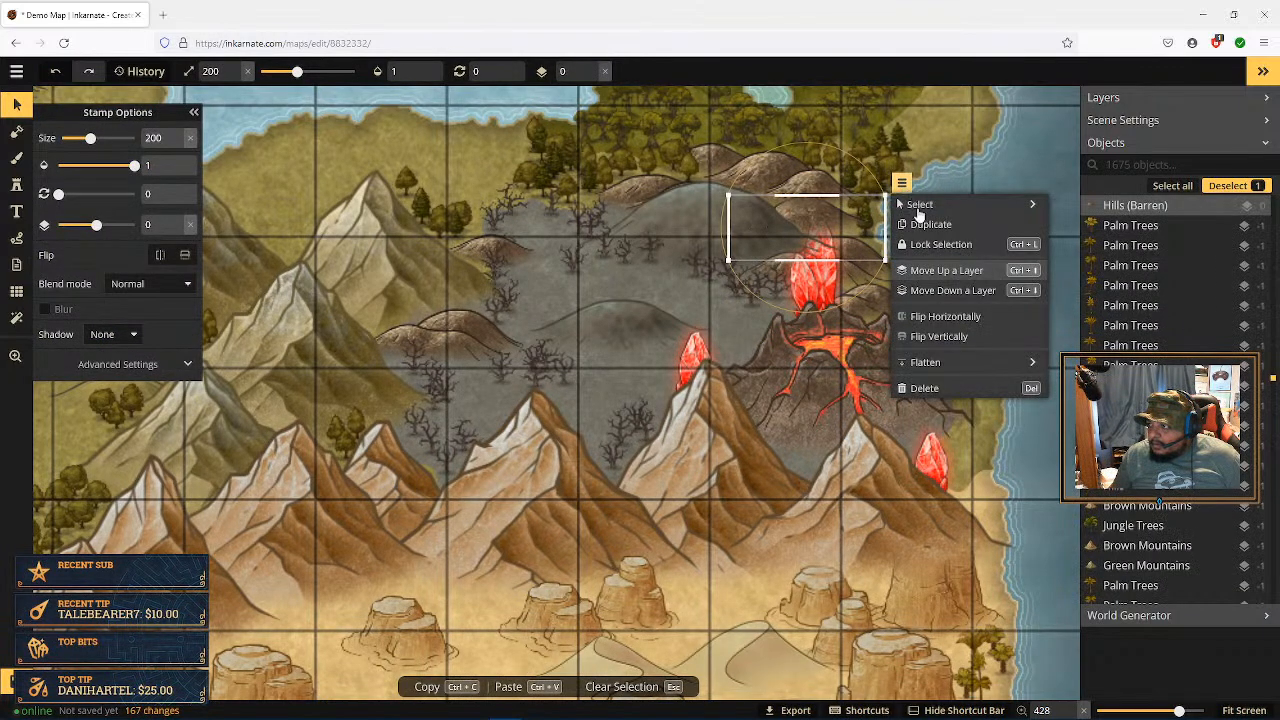
pyautogui.click(955, 292)
pyautogui.click(955, 292)
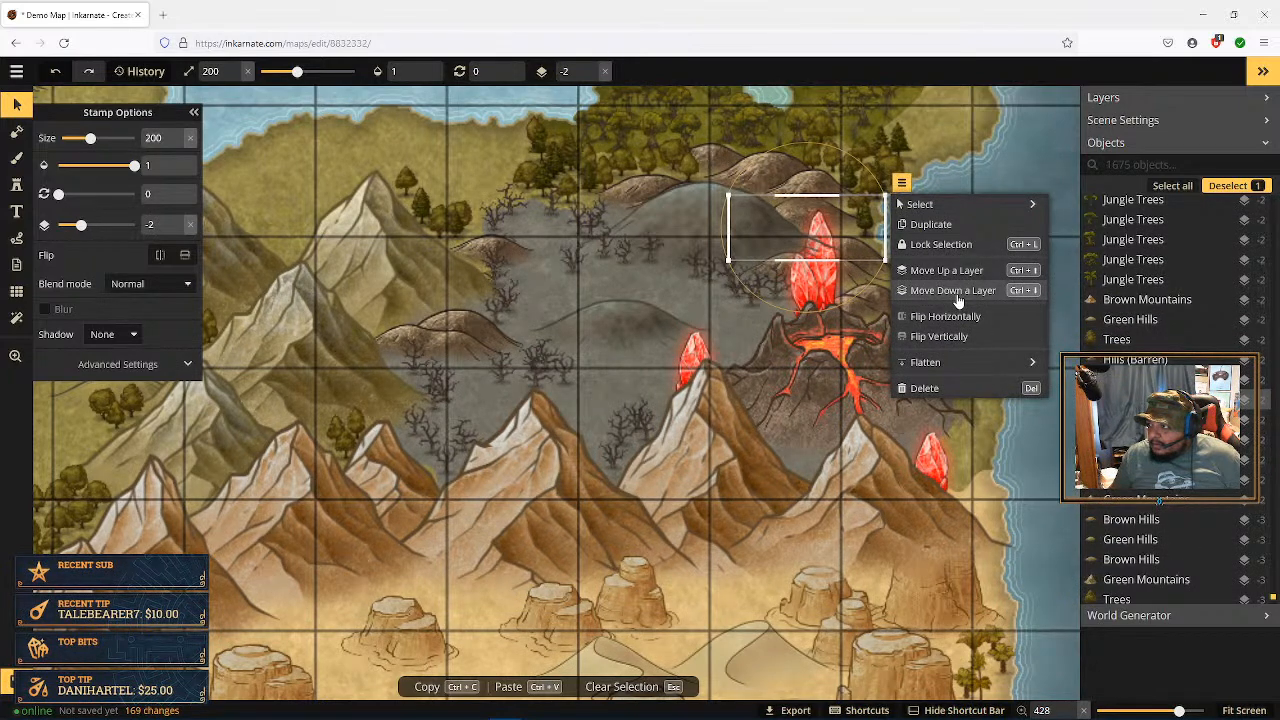
pyautogui.click(955, 292)
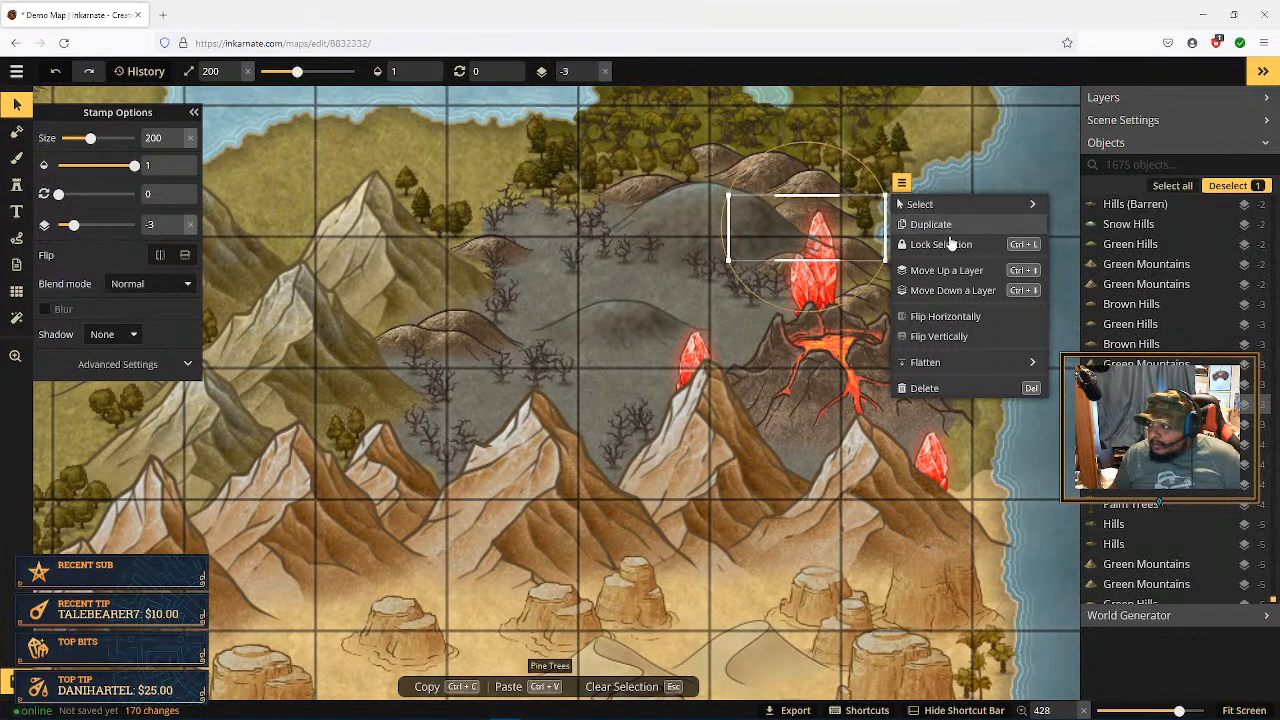
pyautogui.click(946, 270)
pyautogui.click(946, 270)
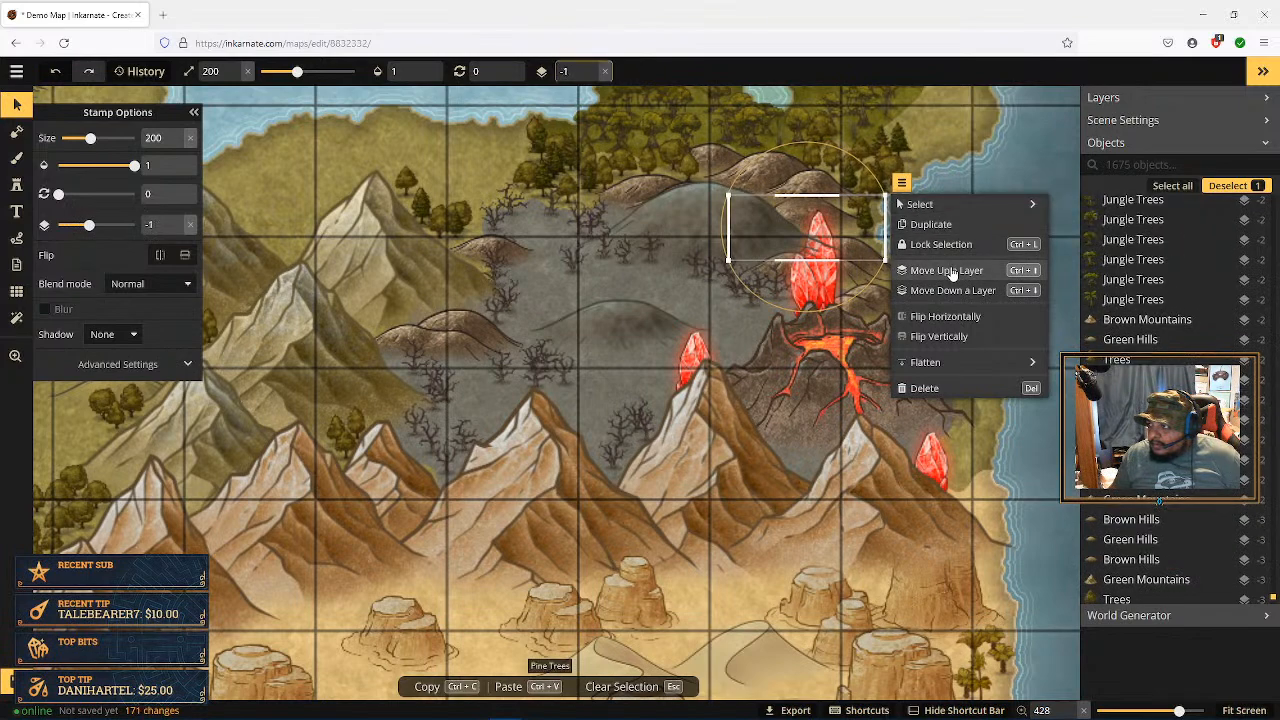
pyautogui.click(998, 156)
# Step: Lower the northernmost barren hills along the forest edge to layer -1
pyautogui.click(817, 178)
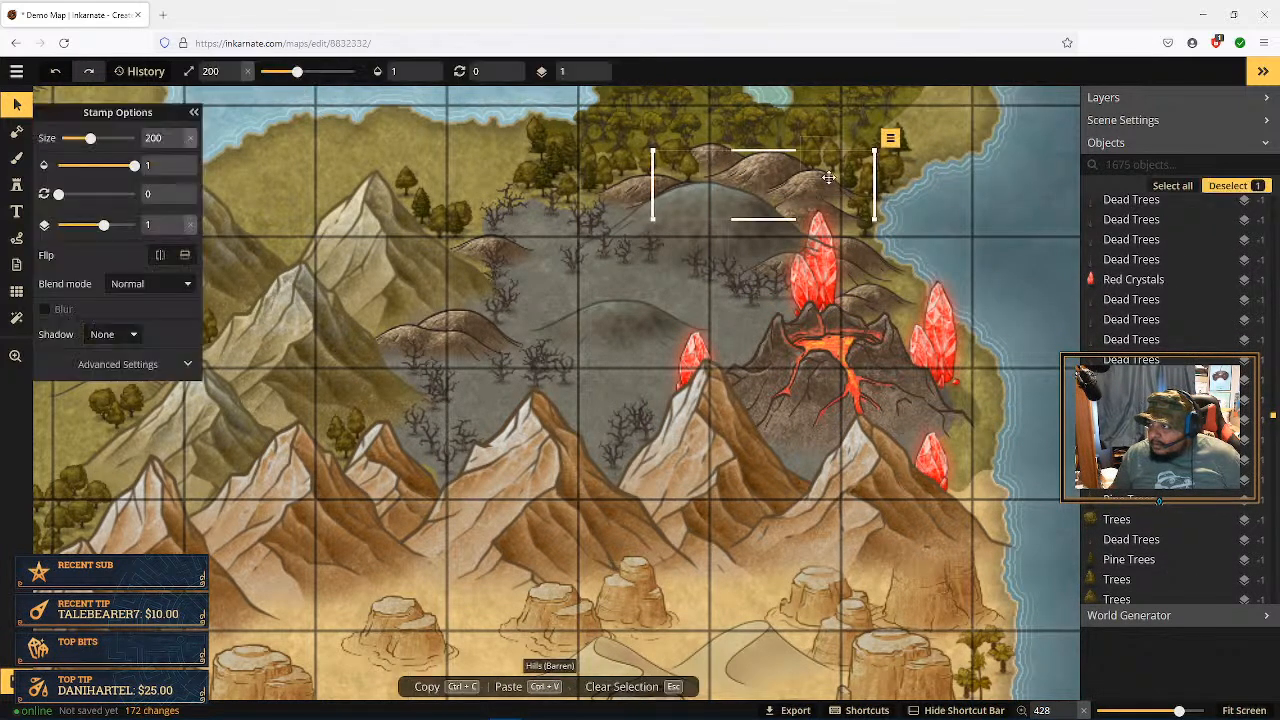
pyautogui.click(889, 139)
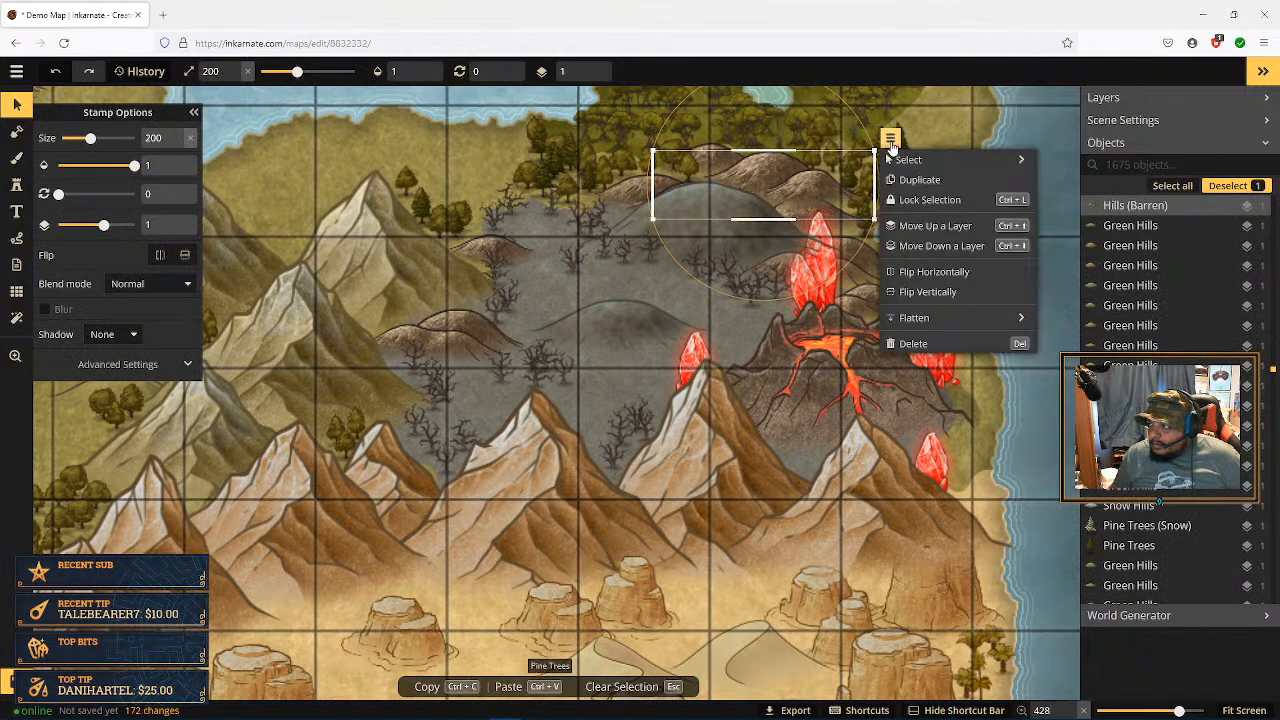
pyautogui.click(946, 247)
pyautogui.click(949, 248)
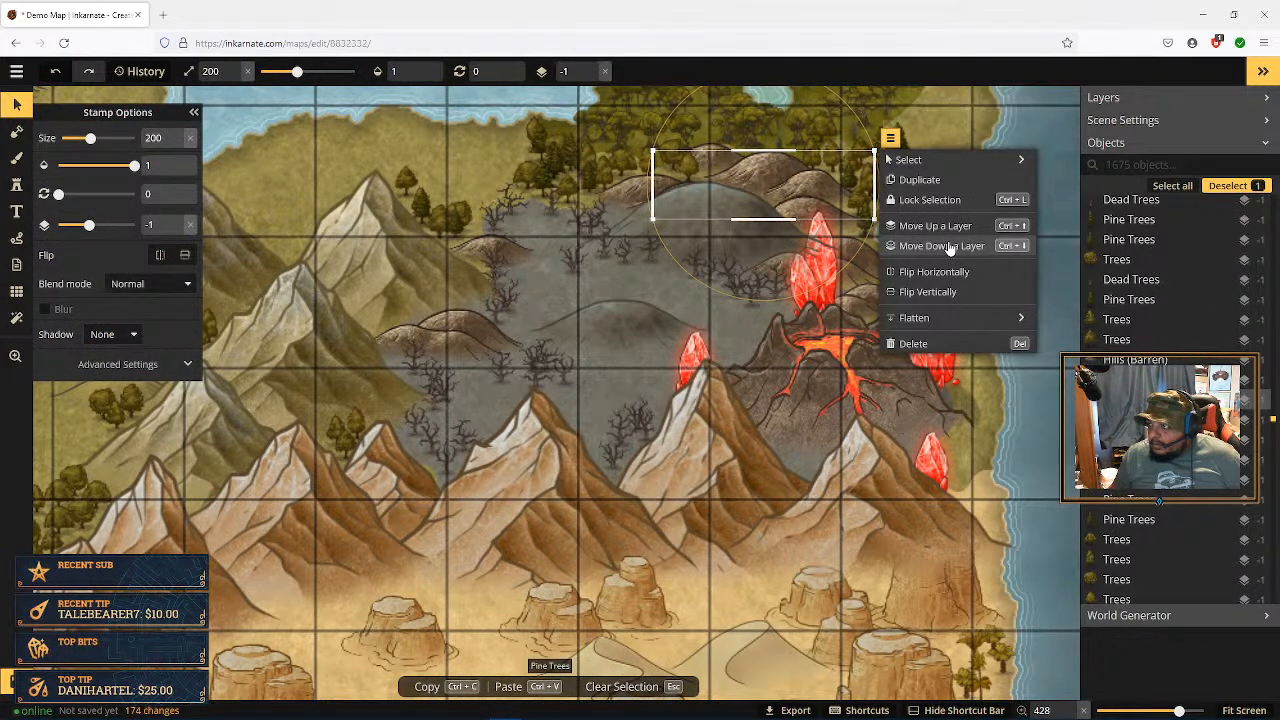
pyautogui.click(1033, 375)
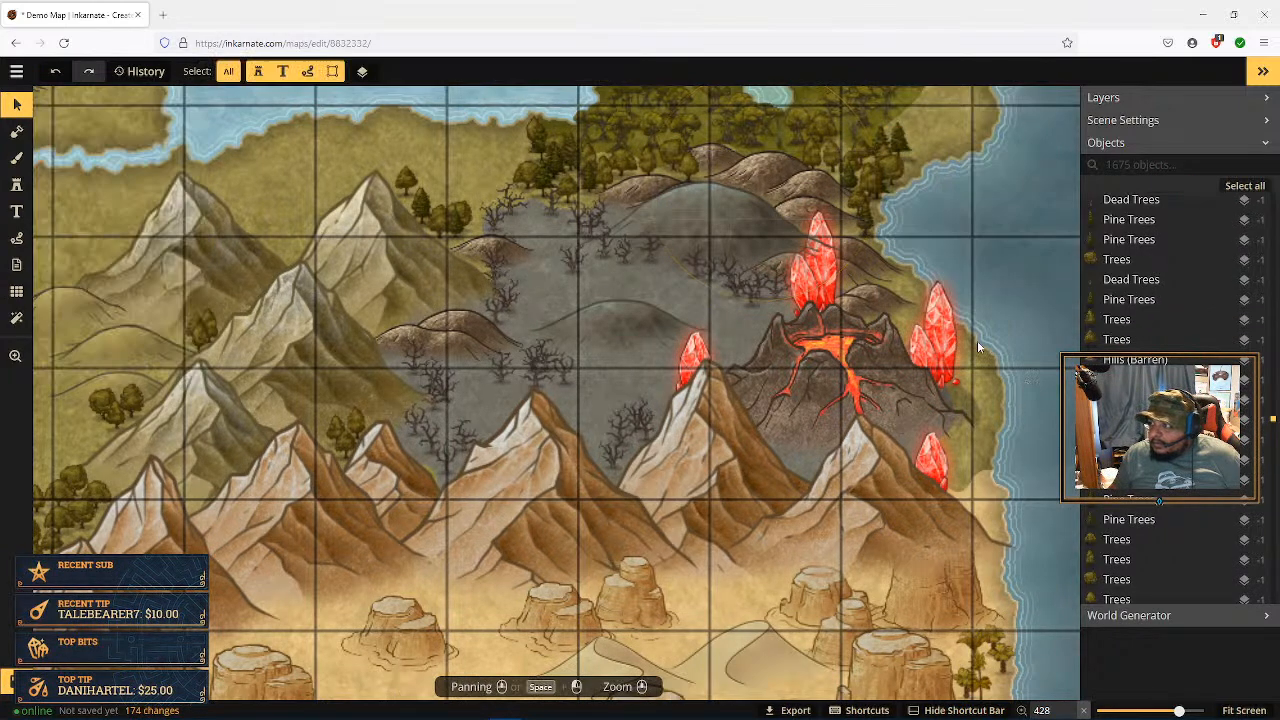
# Step: Lower the large smooth dark hill northwest of the volcano to layer -2, behind the neighbouring barren hills
pyautogui.click(728, 208)
pyautogui.click(859, 168)
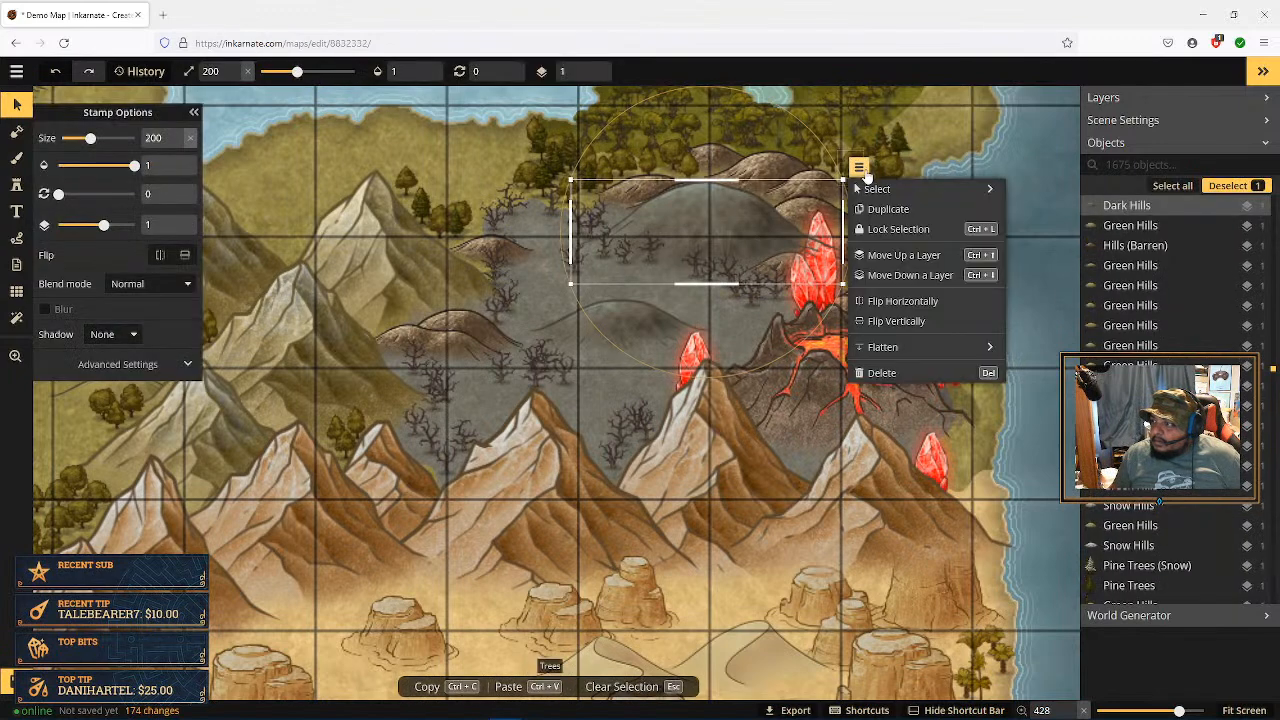
pyautogui.click(920, 280)
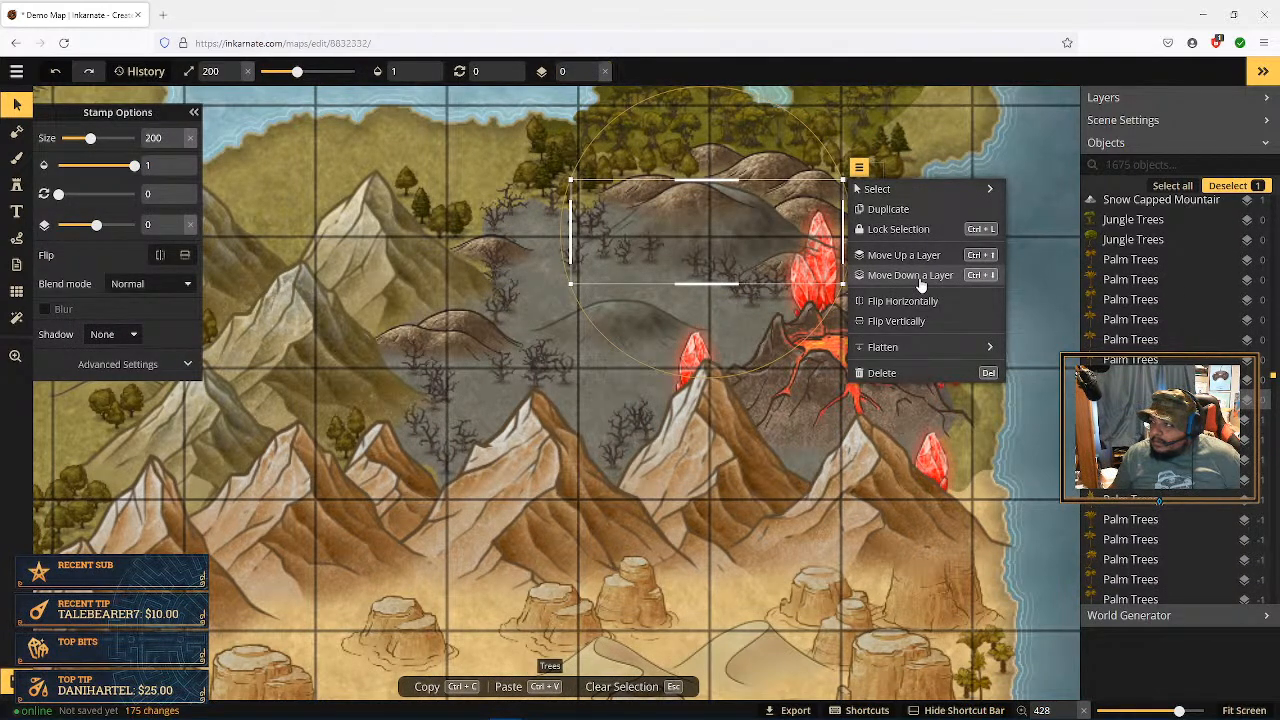
pyautogui.click(920, 280)
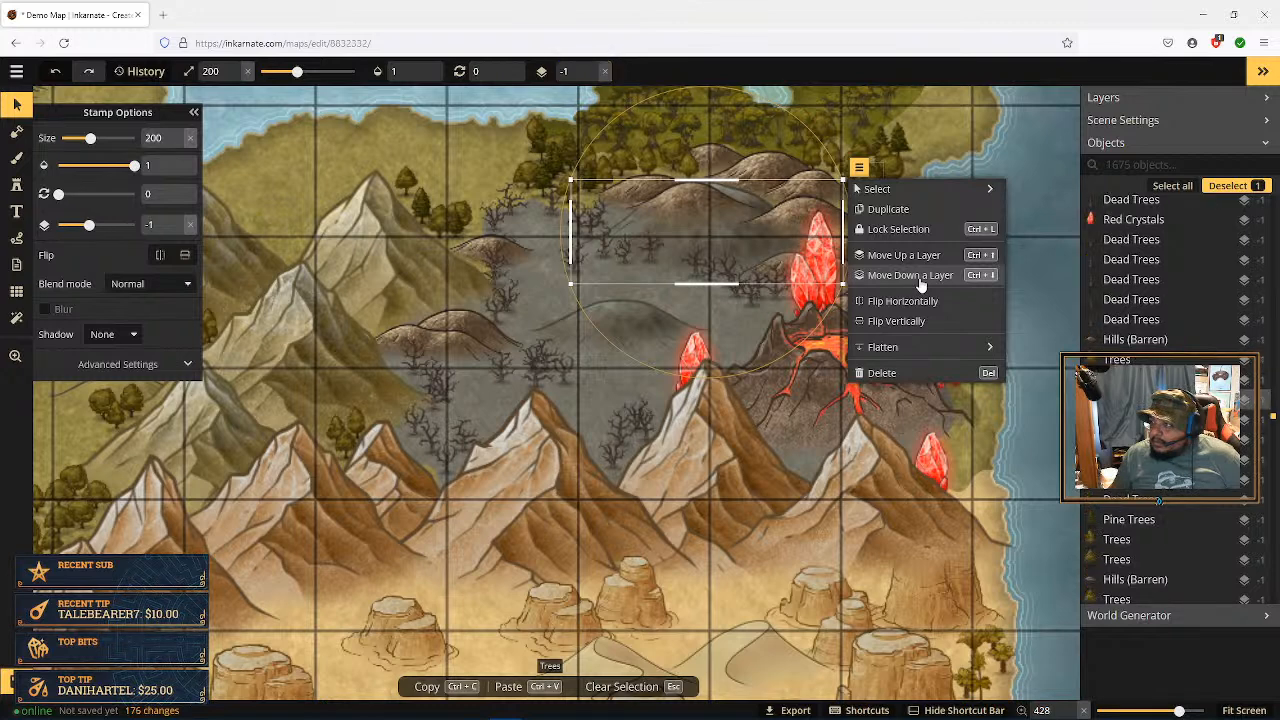
pyautogui.click(920, 280)
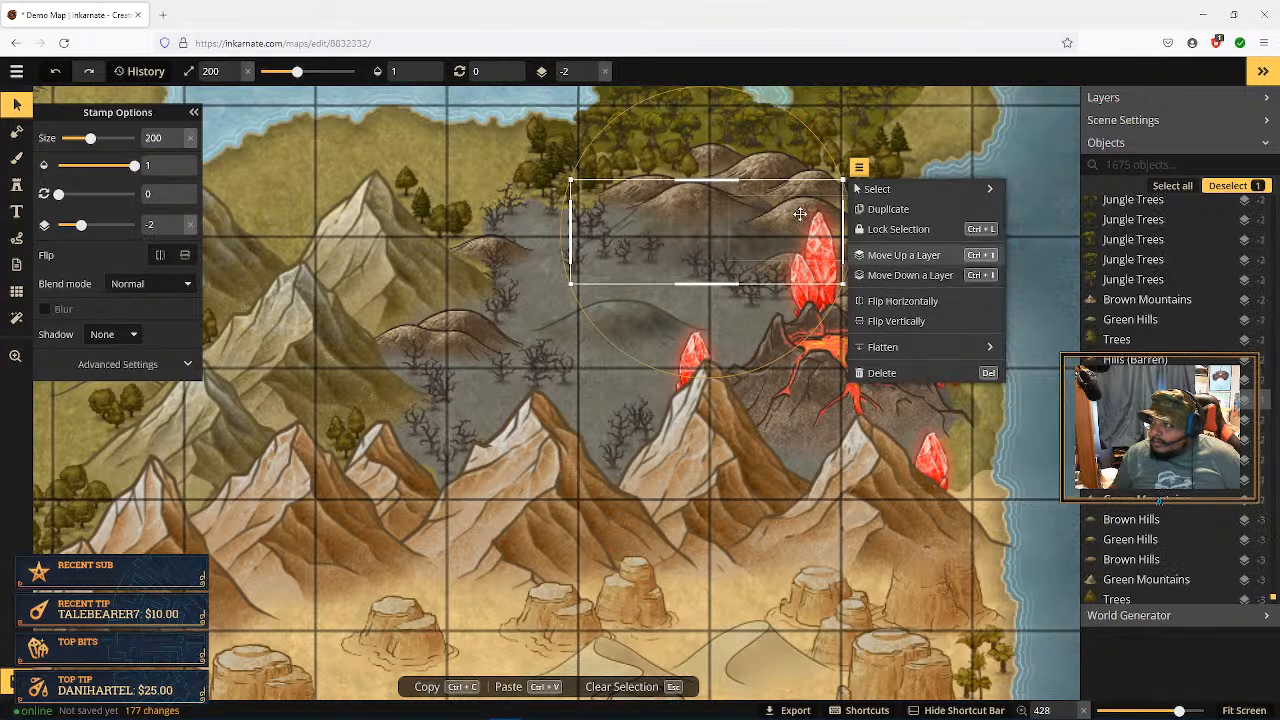
# Step: Lower the barren hill at the tip of the large northern crystal further down the layer order
pyautogui.click(800, 214)
pyautogui.click(902, 183)
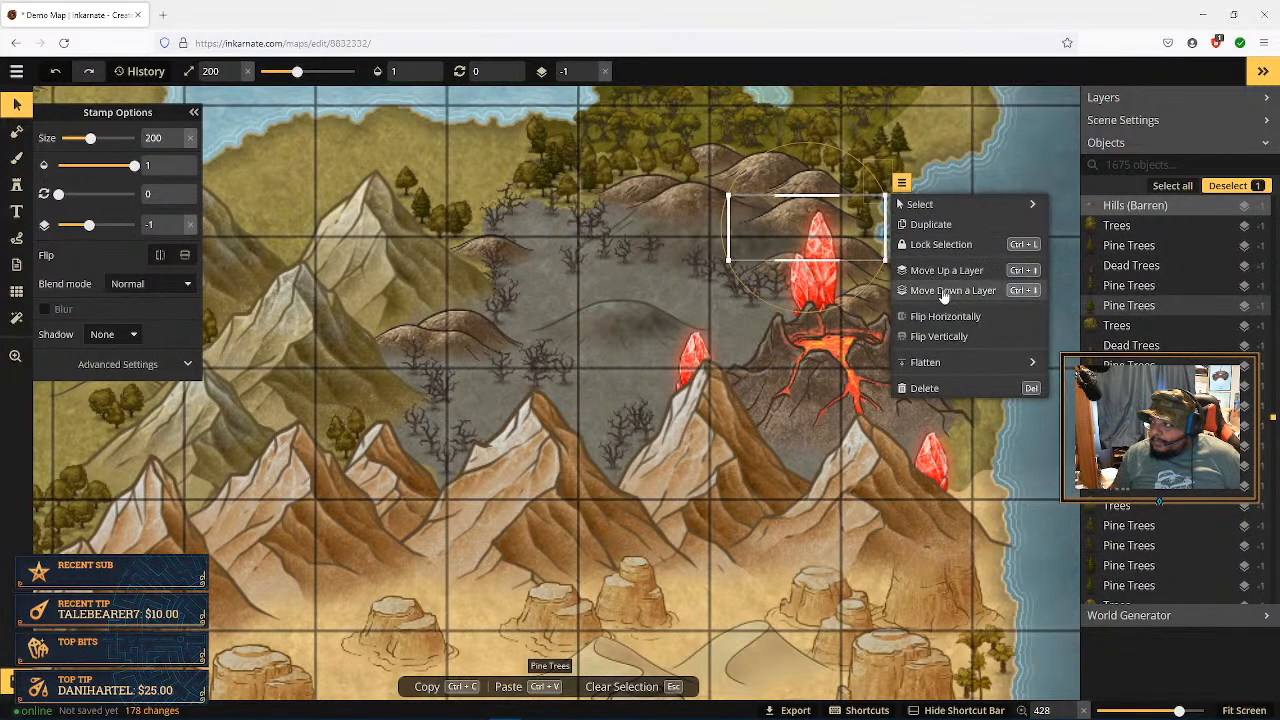
pyautogui.click(943, 295)
# Step: Lower the northernmost barren hills along the forest edge to layer -3
pyautogui.click(820, 178)
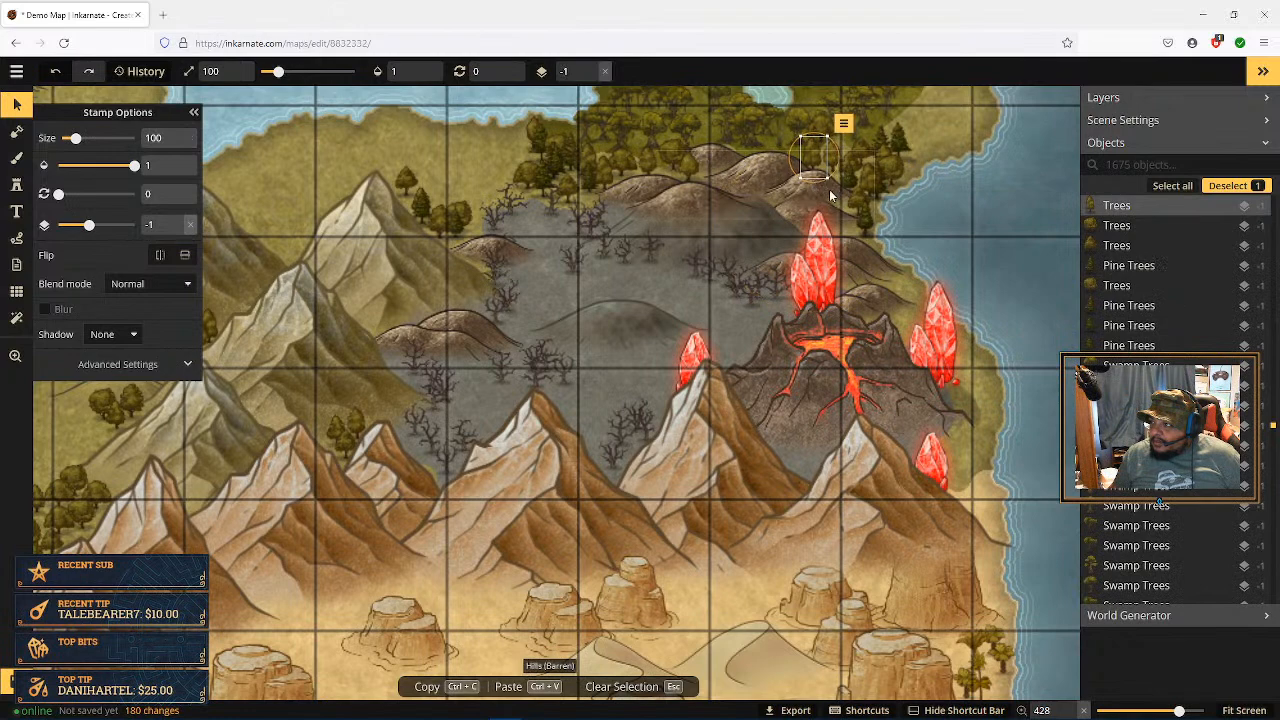
pyautogui.click(829, 195)
pyautogui.click(890, 137)
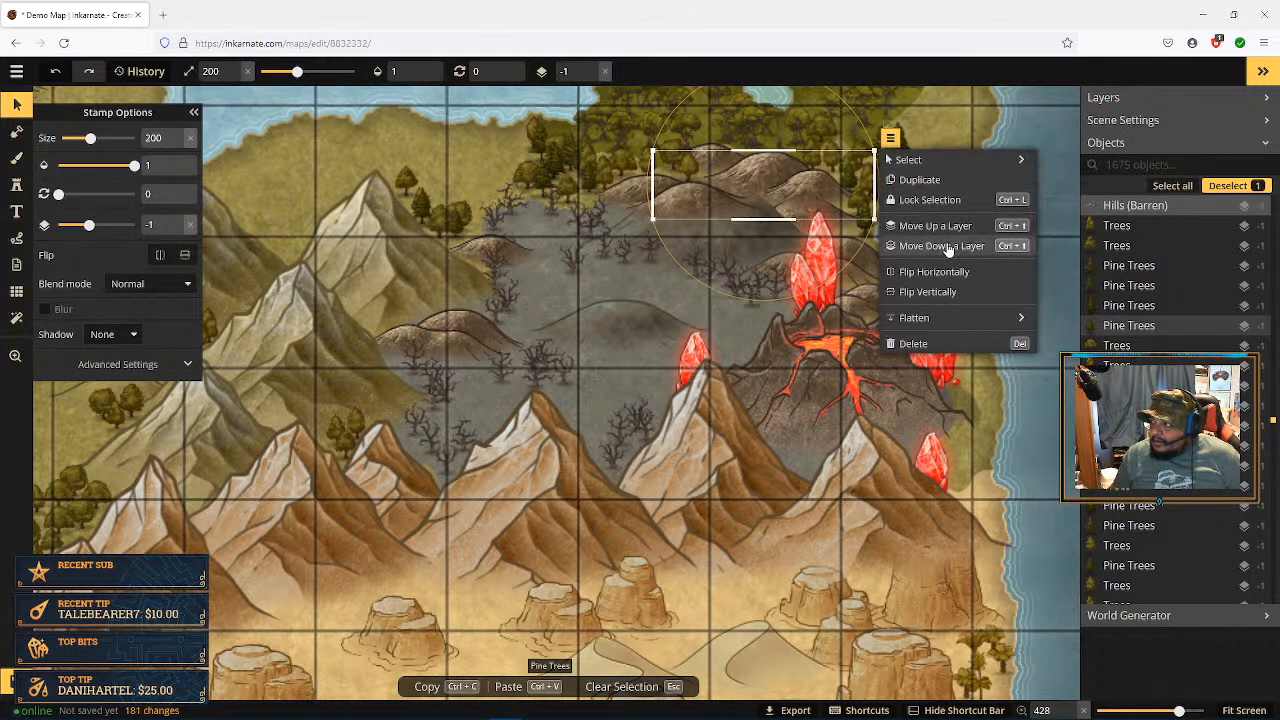
pyautogui.click(948, 247)
pyautogui.click(948, 247)
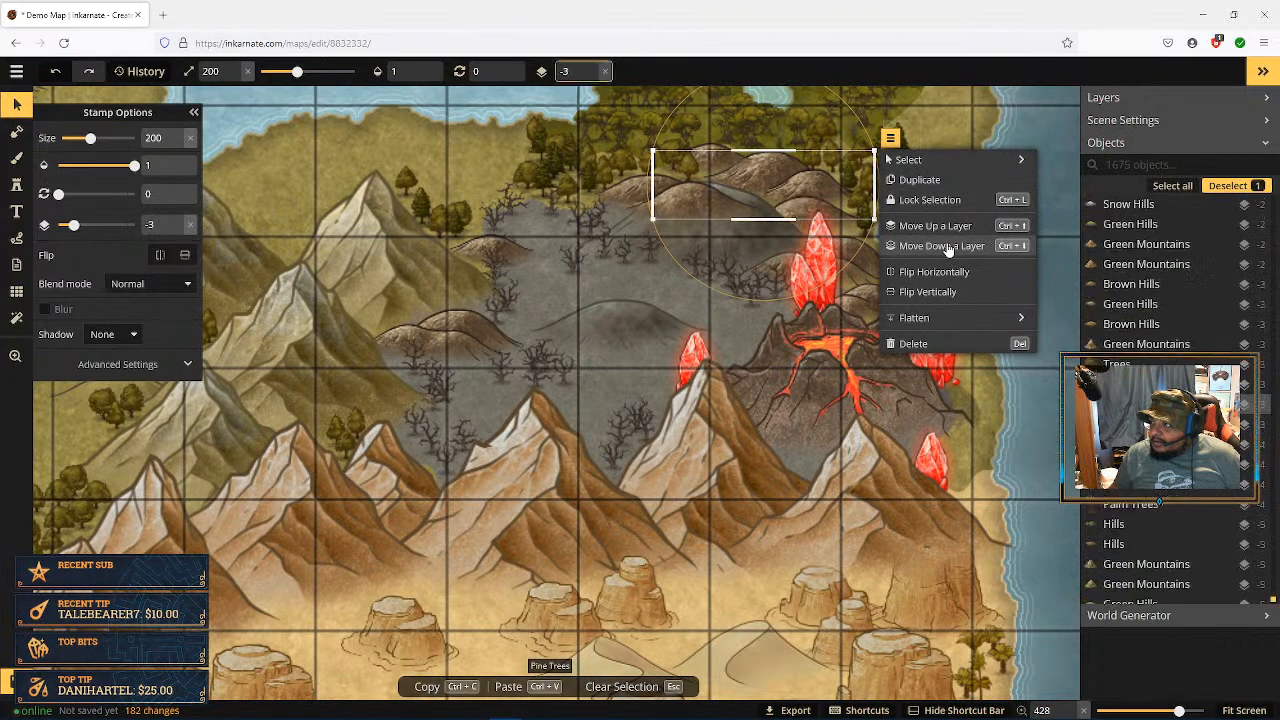
# Step: Lower the barren hill overlapping the large dark hill northwest of the volcano to layer -3
pyautogui.click(688, 204)
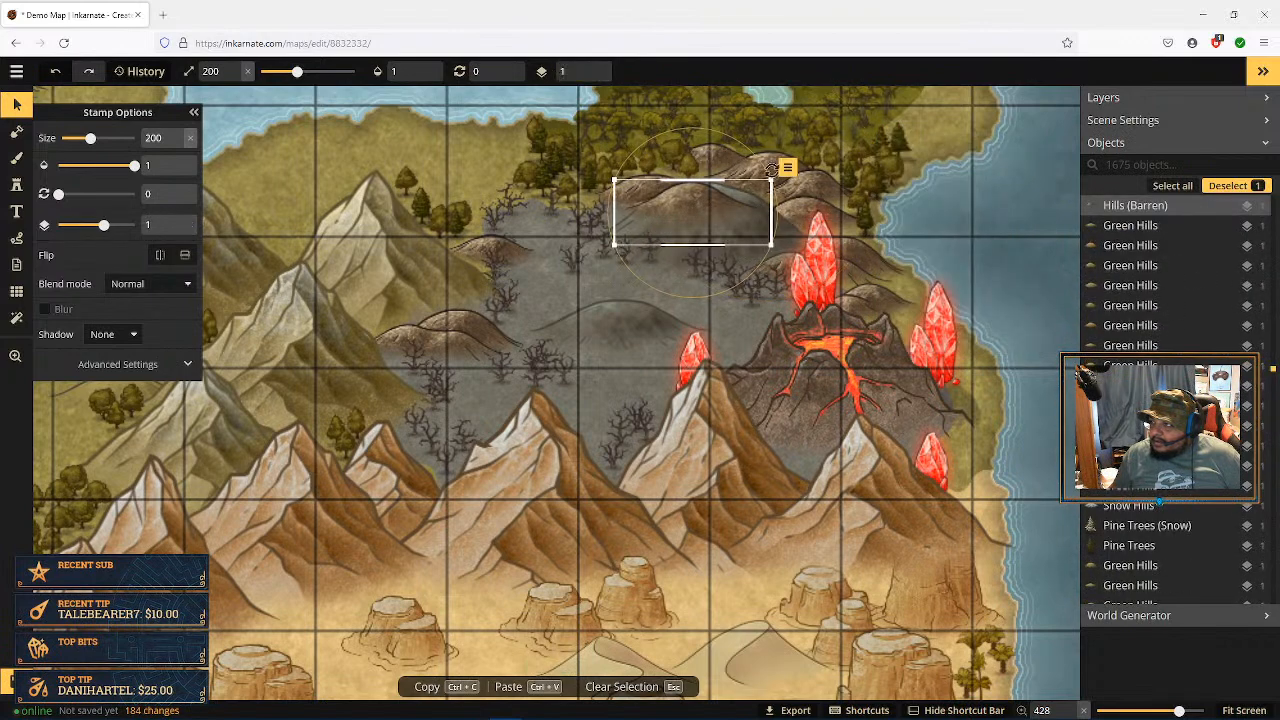
pyautogui.click(788, 167)
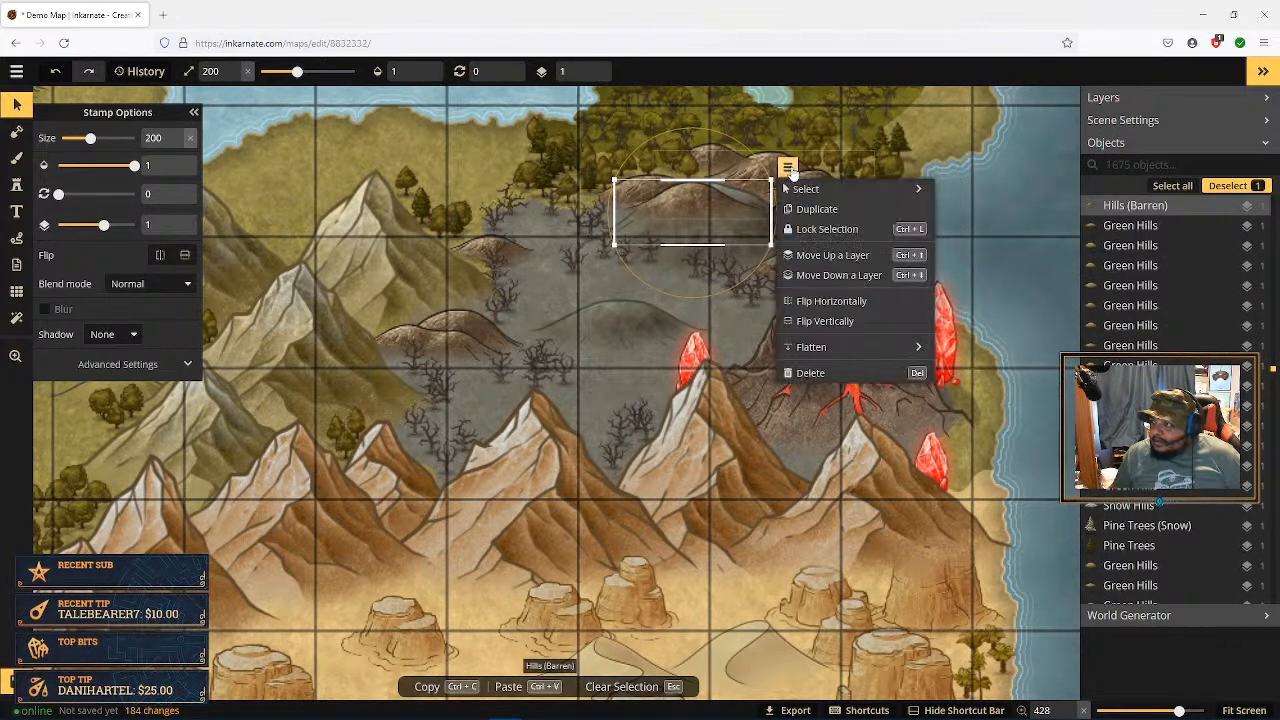
pyautogui.click(838, 275)
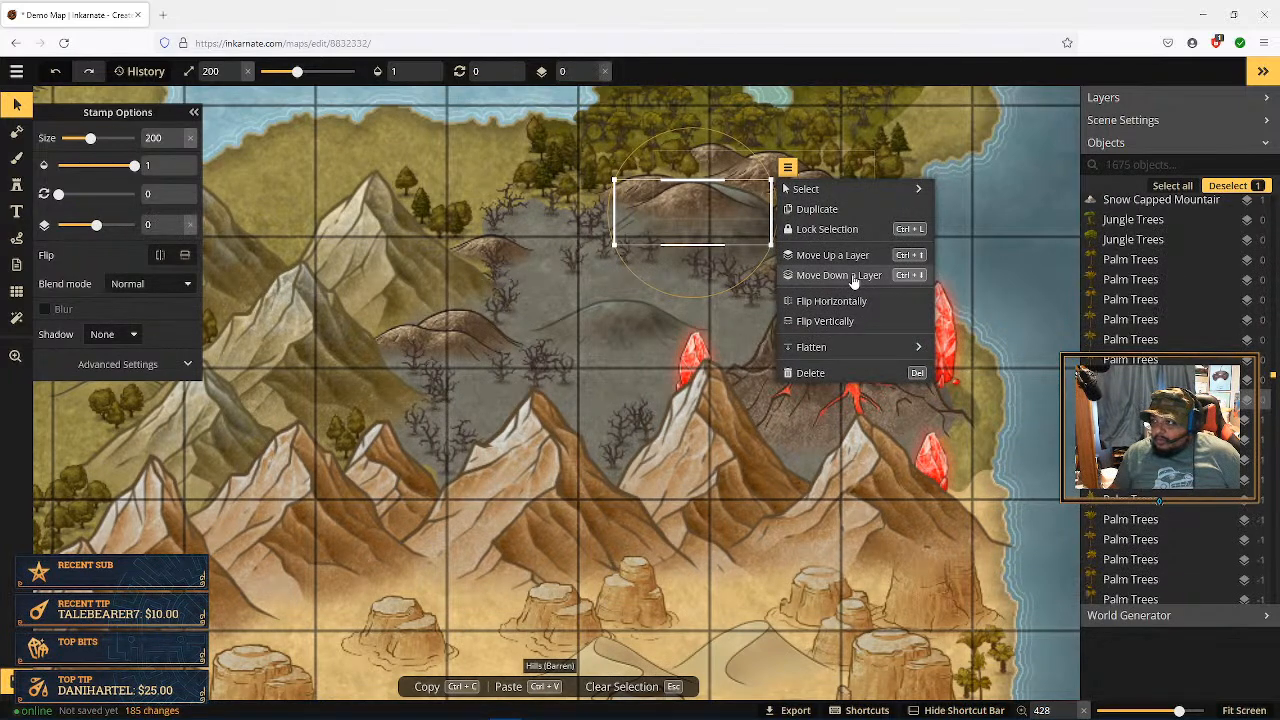
pyautogui.click(853, 280)
pyautogui.click(853, 280)
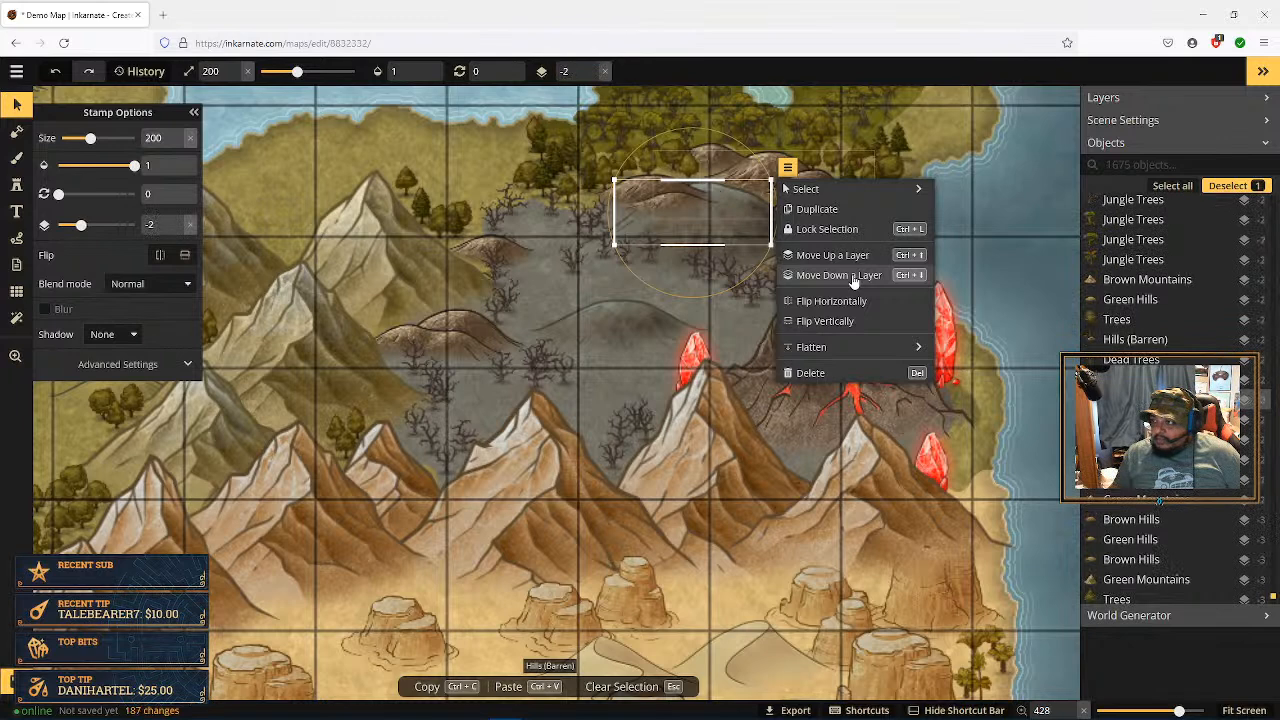
pyautogui.click(853, 278)
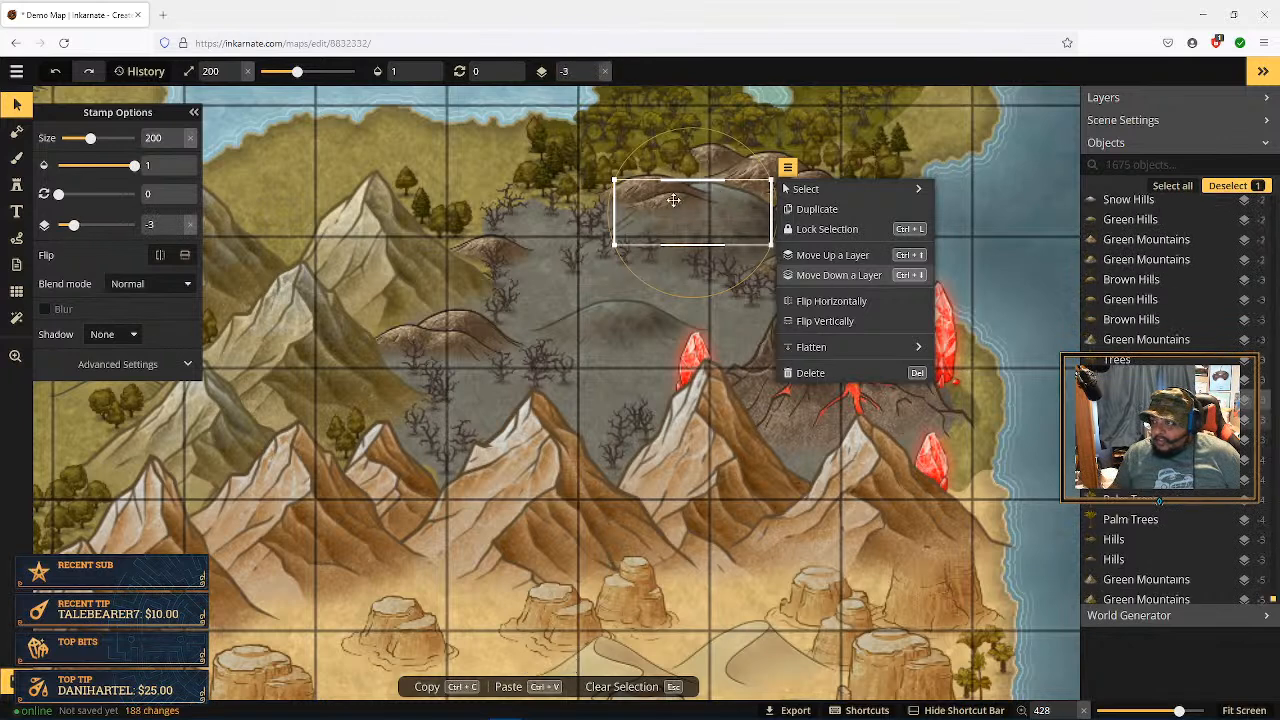
# Step: Lower the barren hill at the northwestern end of the hill group, beside the forest, to layer -3
pyautogui.click(645, 189)
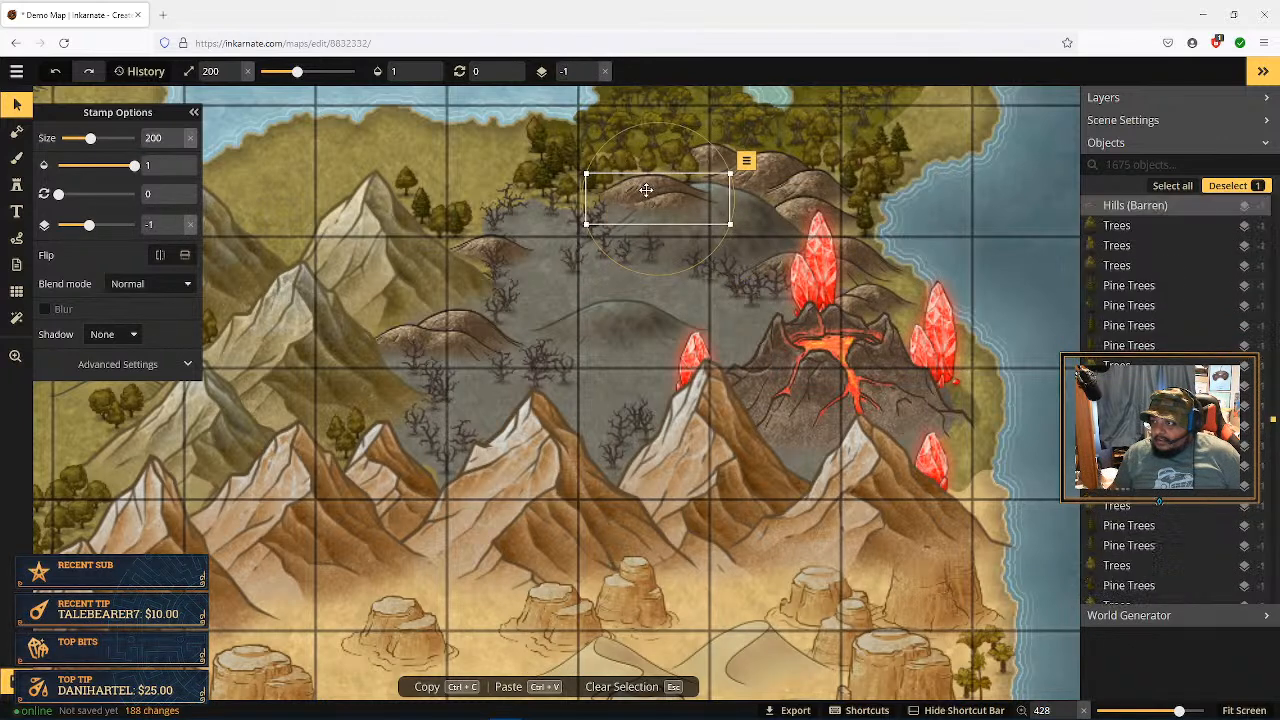
pyautogui.click(746, 160)
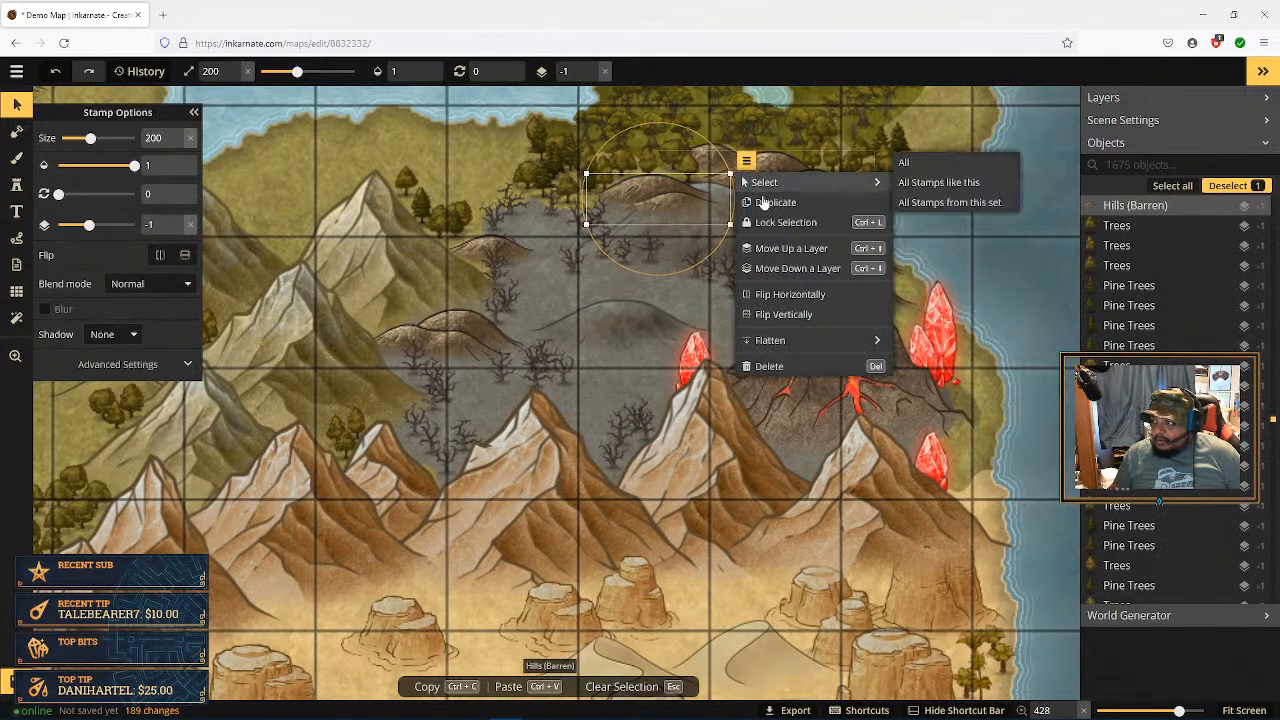
pyautogui.click(801, 270)
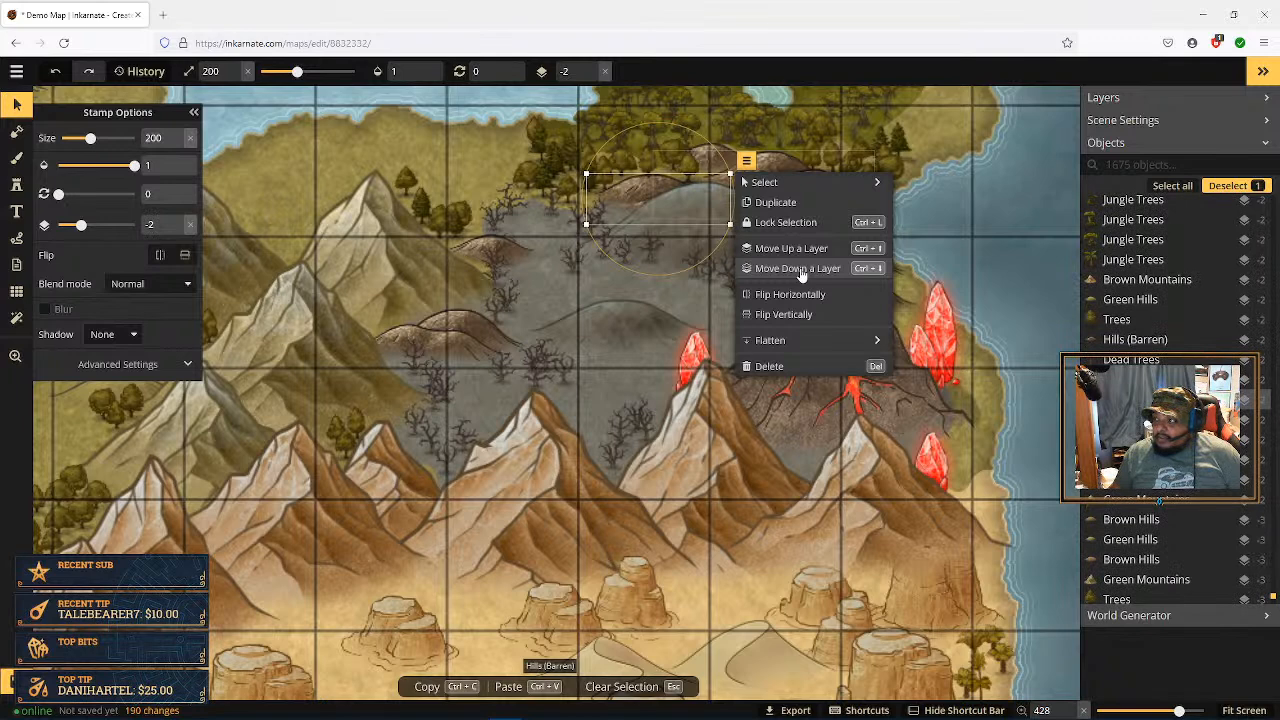
pyautogui.click(801, 270)
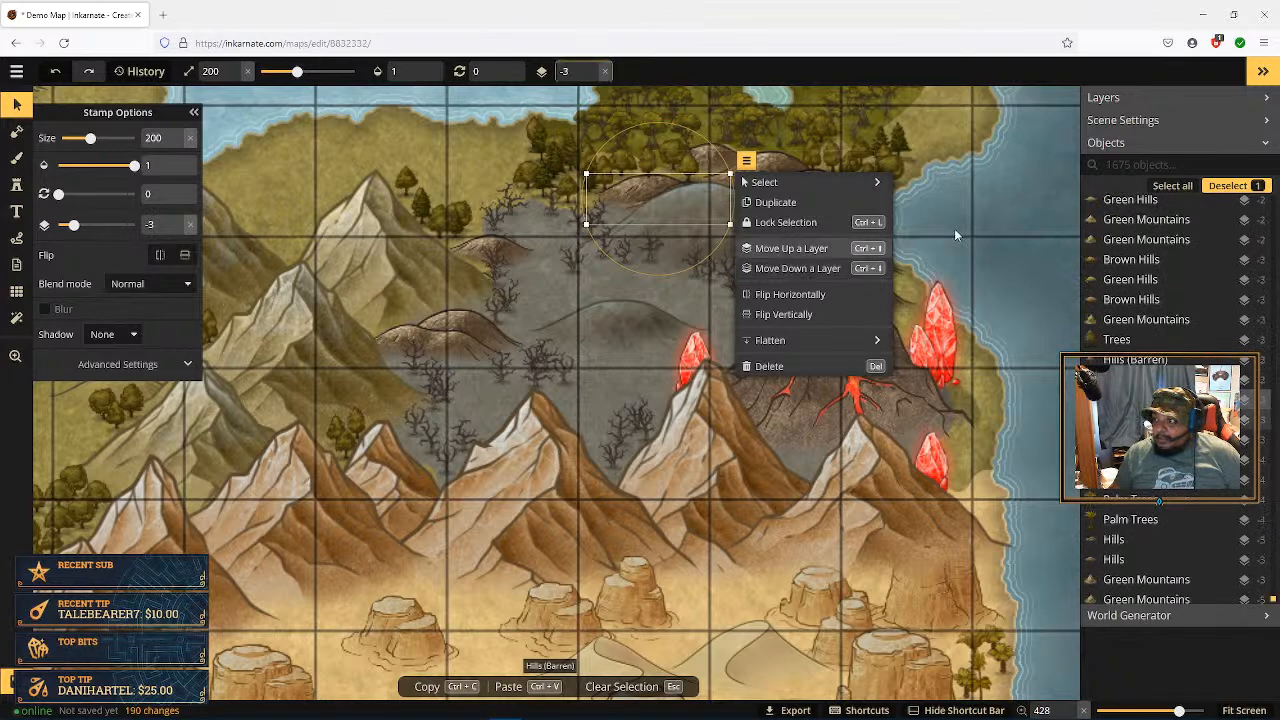
# Step: Review the map from the volcano area across to the western forest and river, and save it
pyautogui.click(1006, 219)
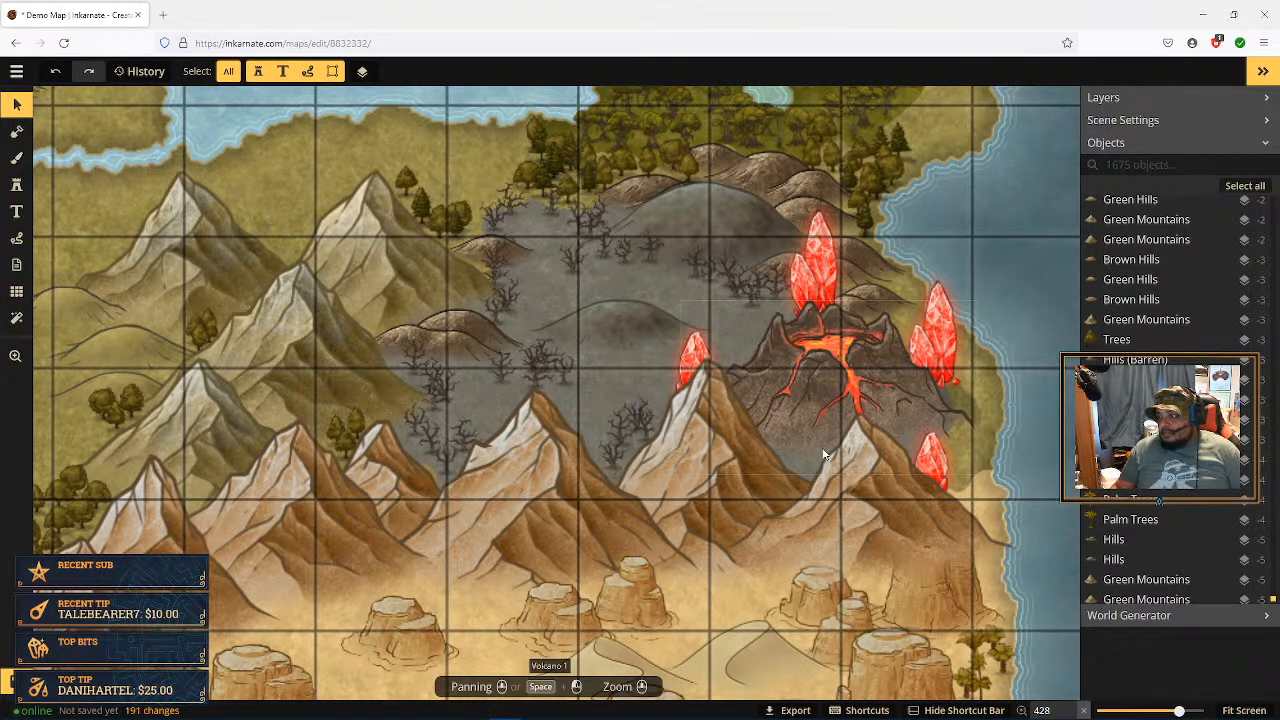
pyautogui.press('space')
pyautogui.moveTo(714, 469); pyautogui.dragTo(877, 378)
pyautogui.moveTo(786, 440); pyautogui.dragTo(826, 351)
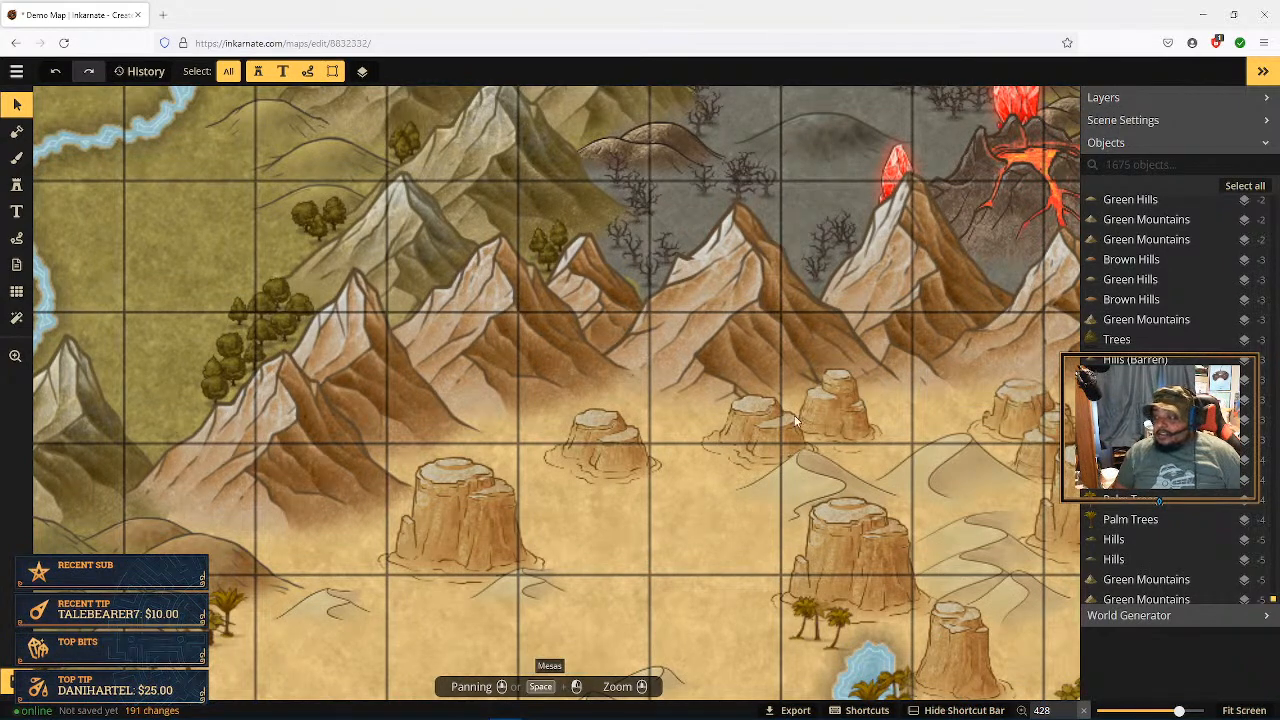
pyautogui.moveTo(840, 362); pyautogui.dragTo(813, 499)
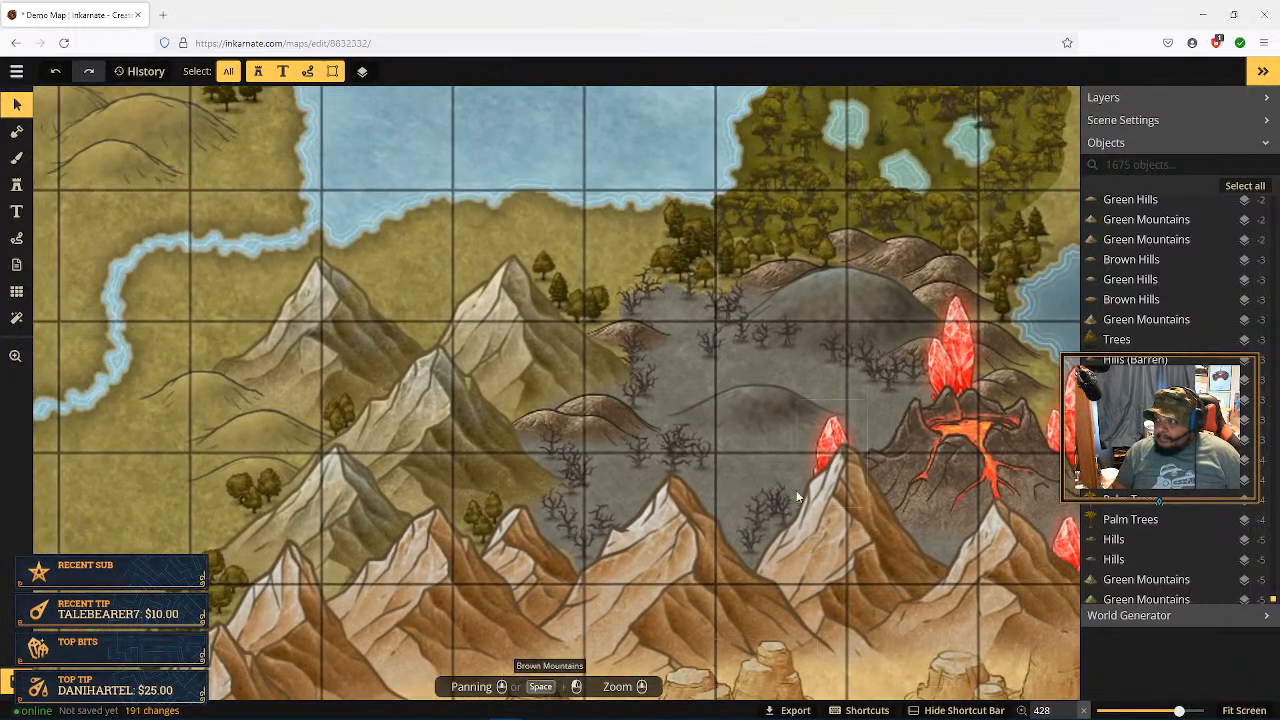
pyautogui.moveTo(630, 378); pyautogui.dragTo(840, 523)
pyautogui.moveTo(657, 380); pyautogui.dragTo(778, 433)
pyautogui.scroll(-6, 778, 434)
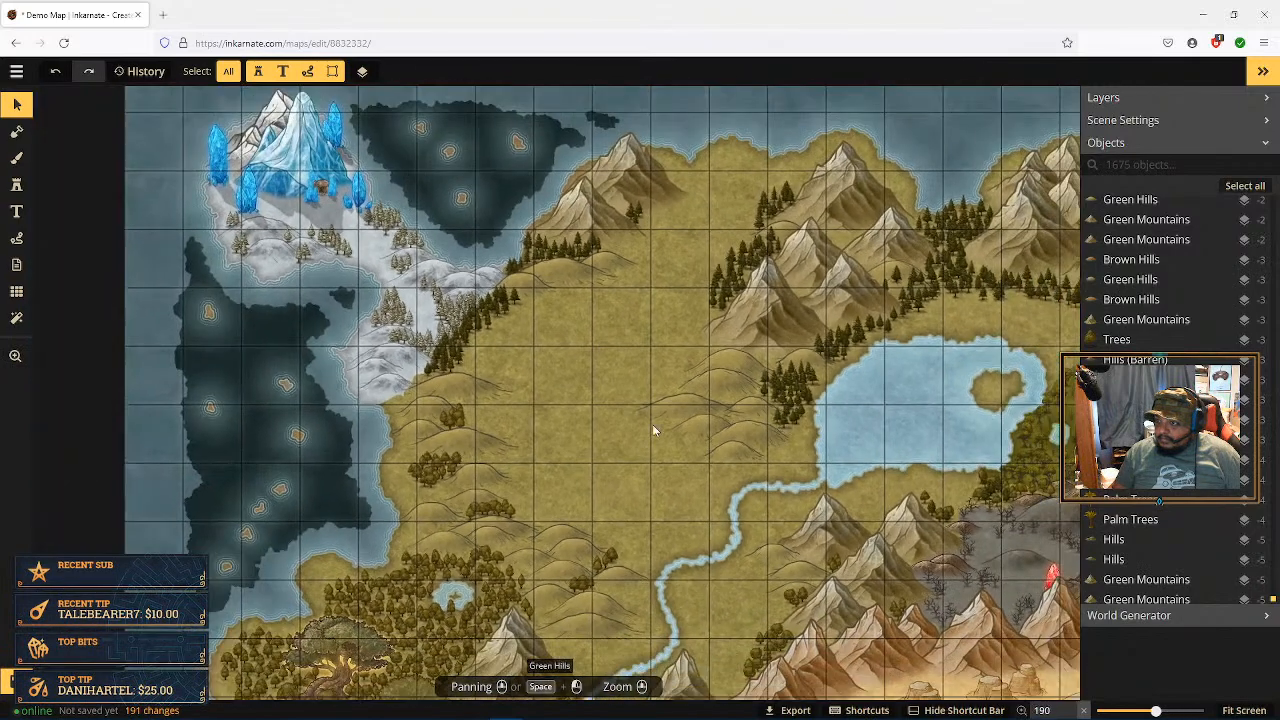
pyautogui.moveTo(611, 420); pyautogui.dragTo(803, 337)
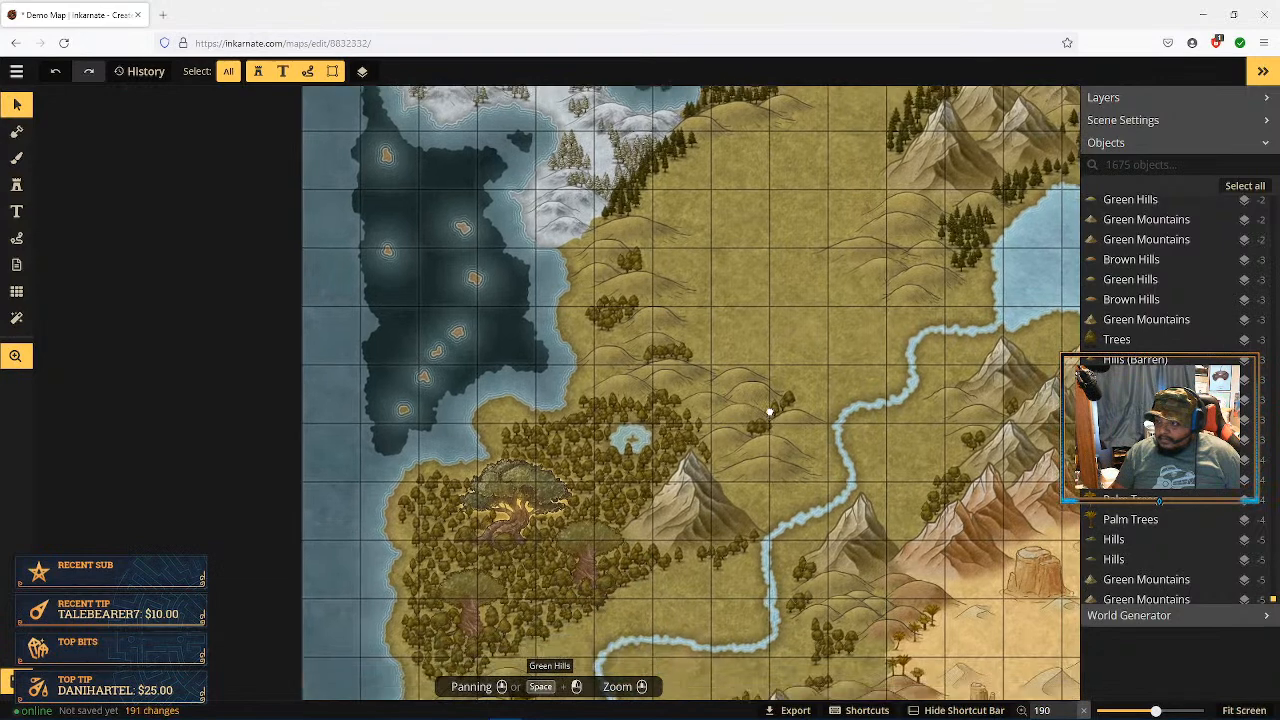
pyautogui.moveTo(766, 409); pyautogui.dragTo(757, 273)
pyautogui.moveTo(803, 430); pyautogui.dragTo(715, 343)
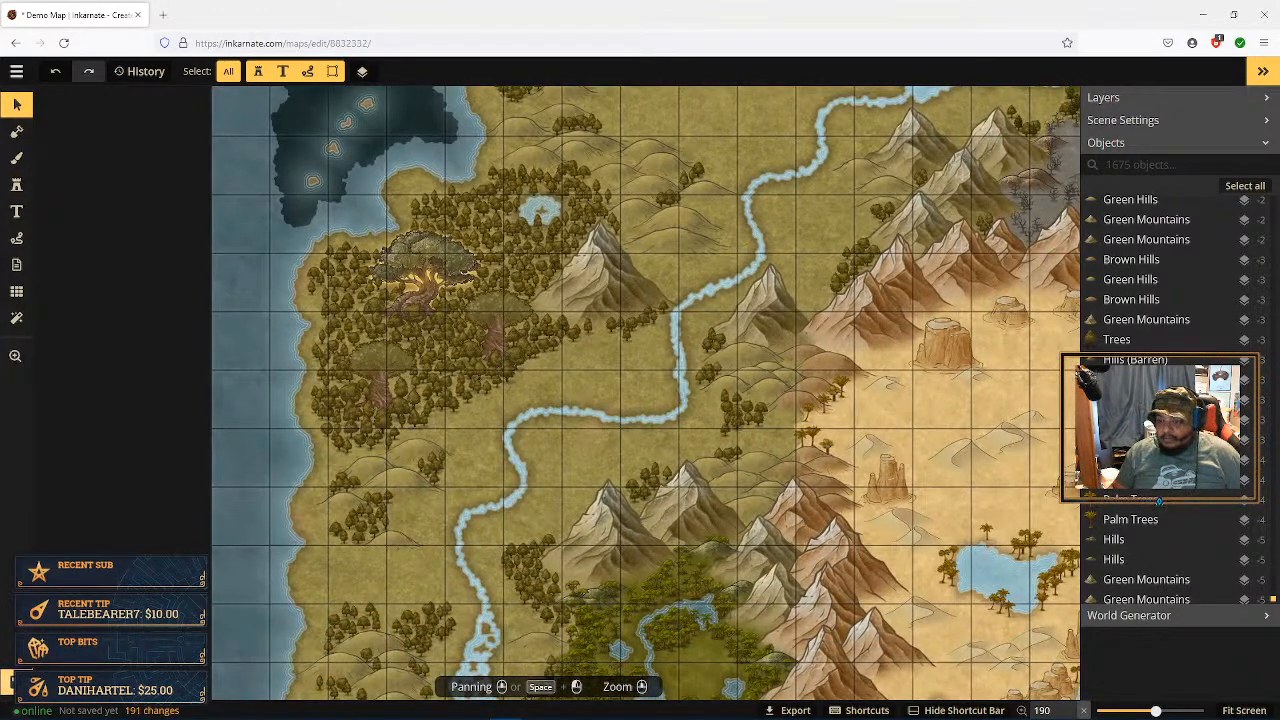
pyautogui.hotkey('ctrl', 's')
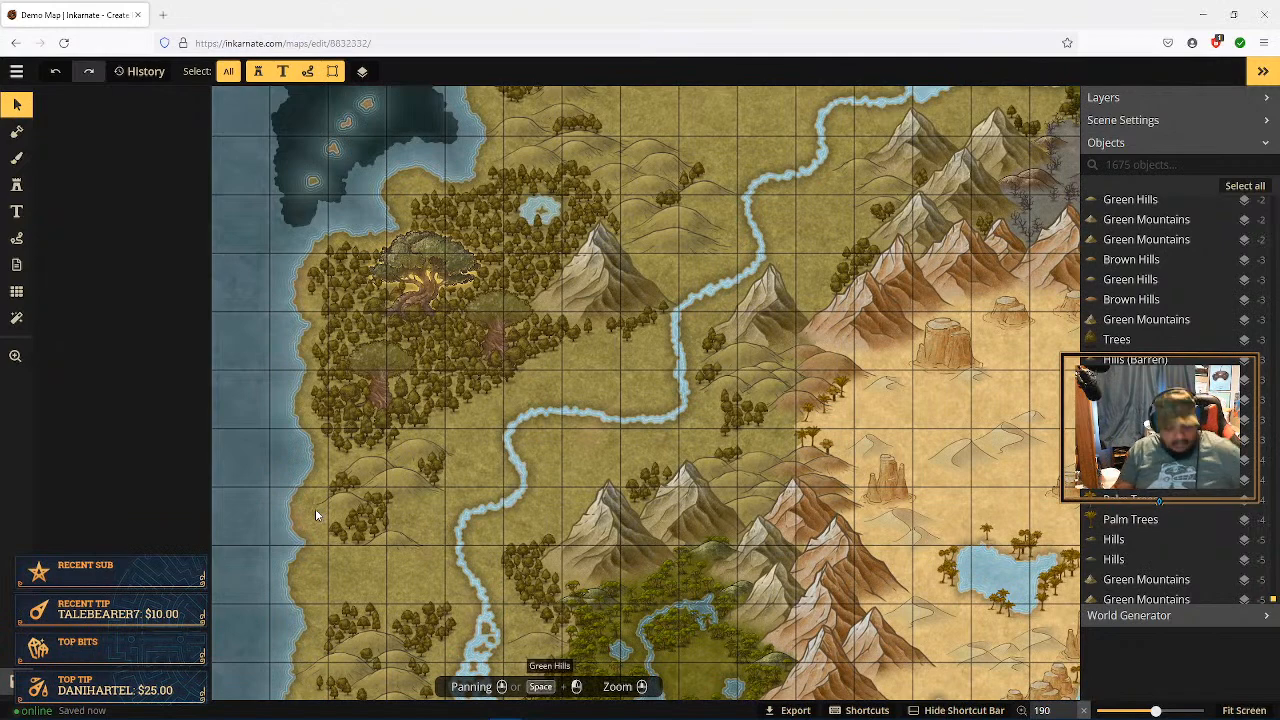
# Step: Examine the western forest, the river and the plains to the north for areas that still need detail
pyautogui.press('space')
pyautogui.moveTo(620, 413); pyautogui.dragTo(438, 563)
pyautogui.press('space')
pyautogui.moveTo(628, 437); pyautogui.dragTo(658, 636)
pyautogui.press('space')
pyautogui.moveTo(550, 410); pyautogui.dragTo(697, 366)
pyautogui.moveTo(610, 533); pyautogui.dragTo(648, 340)
pyautogui.moveTo(665, 494); pyautogui.dragTo(629, 375)
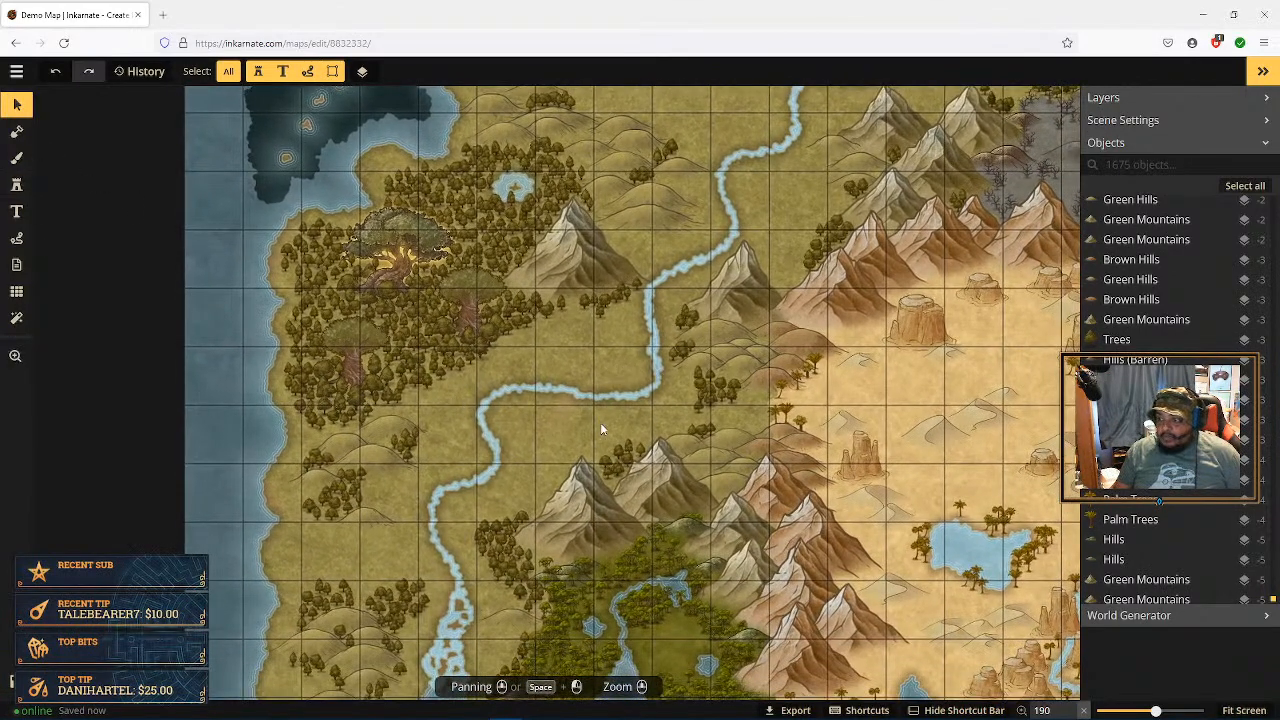
pyautogui.moveTo(579, 423); pyautogui.dragTo(534, 494)
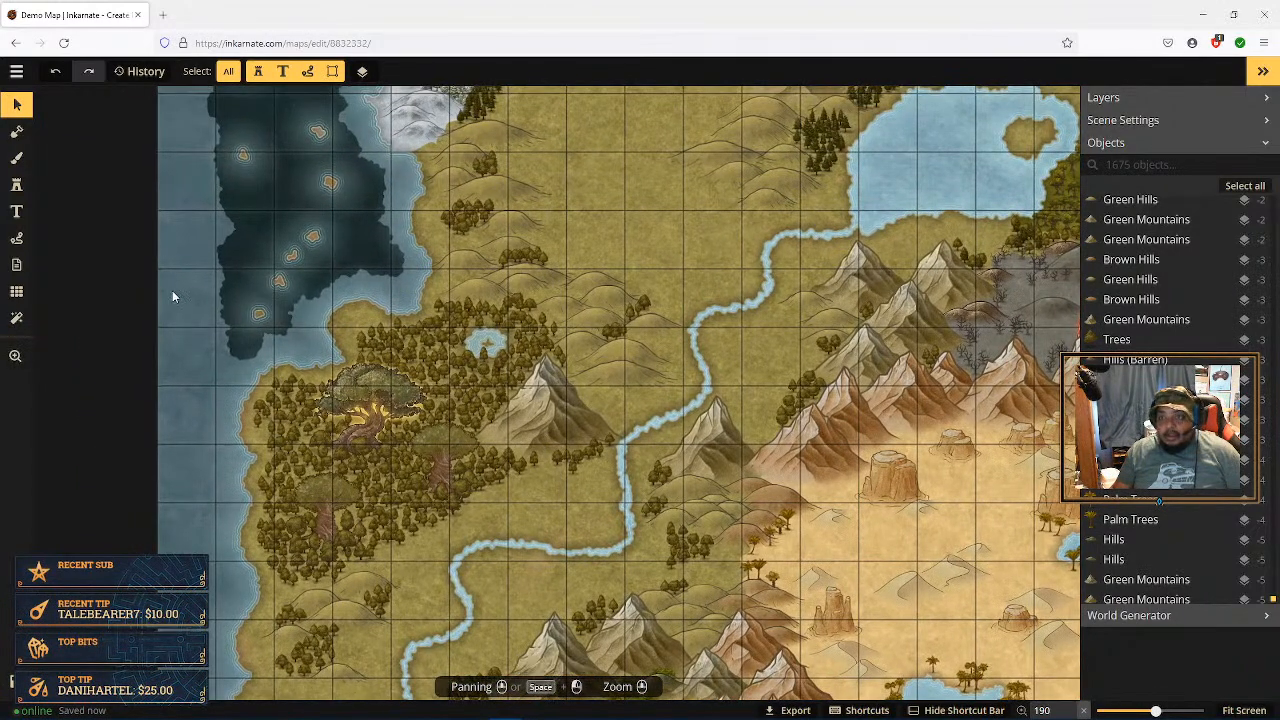
# Step: Search the Fantasy World and Fantasy Regional HD stamp collections for "ridge"
pyautogui.click(17, 186)
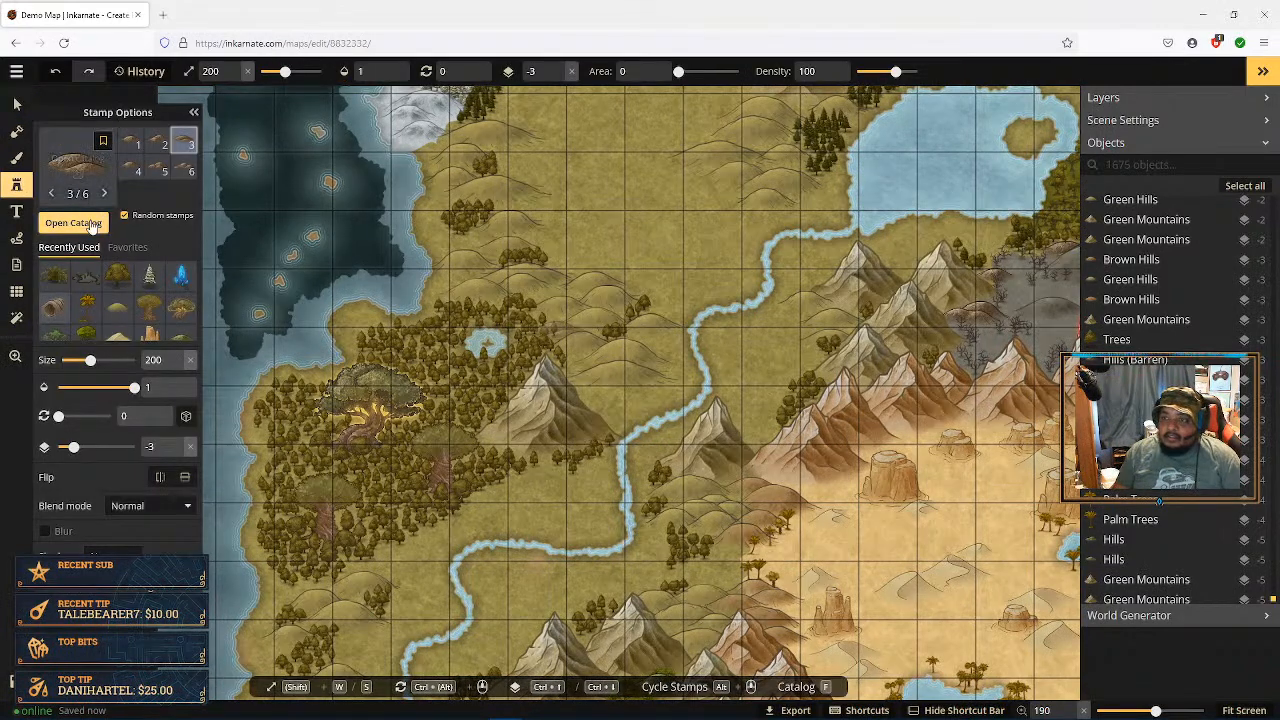
pyautogui.click(92, 223)
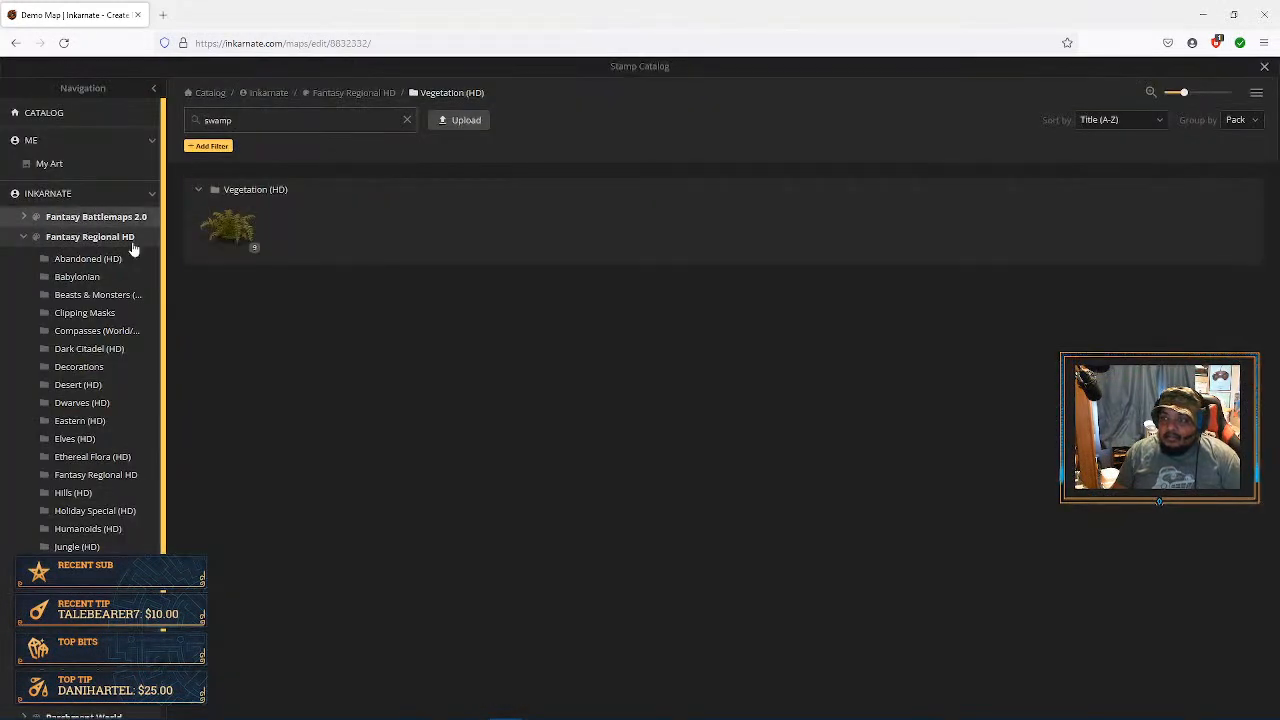
pyautogui.click(24, 237)
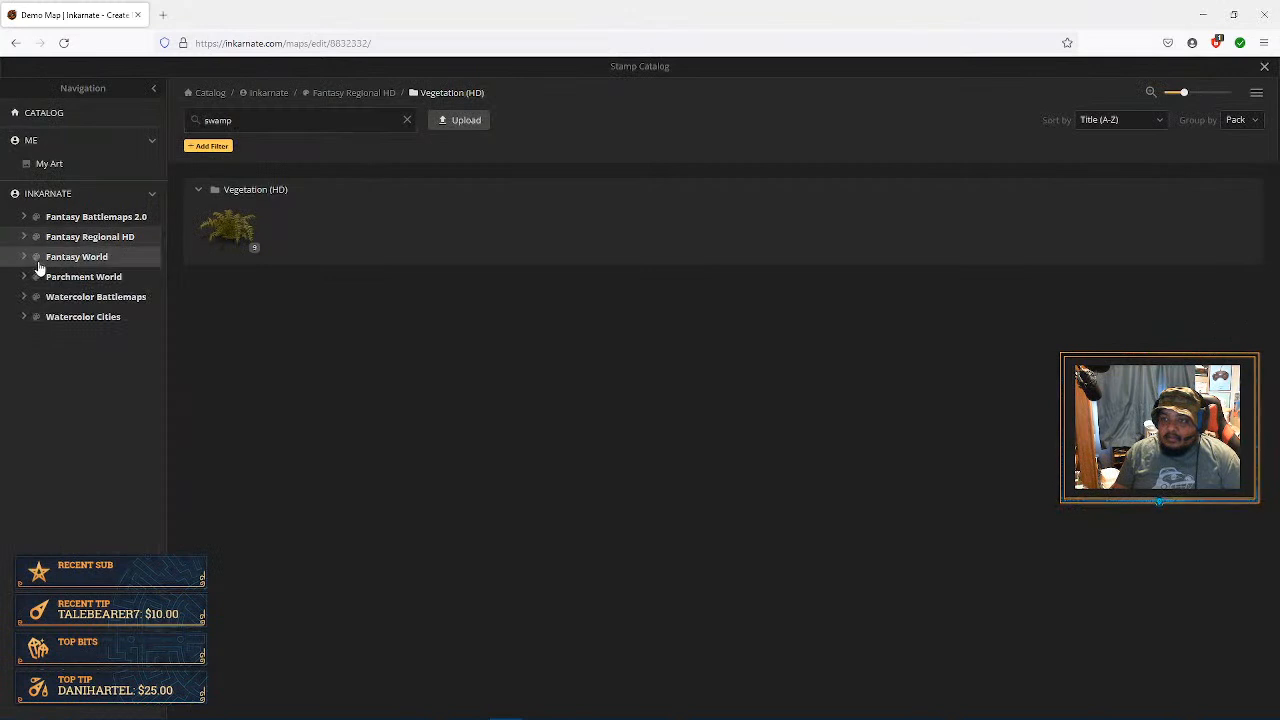
pyautogui.click(40, 260)
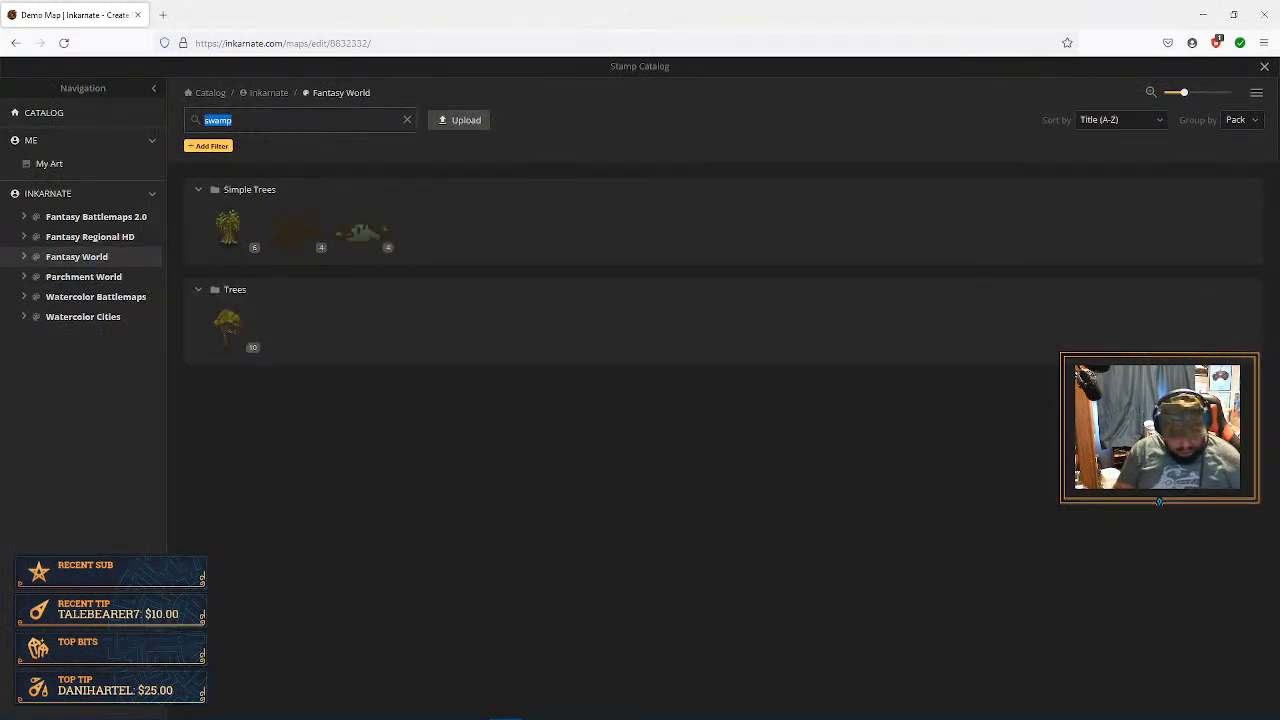
pyautogui.write('ridge')
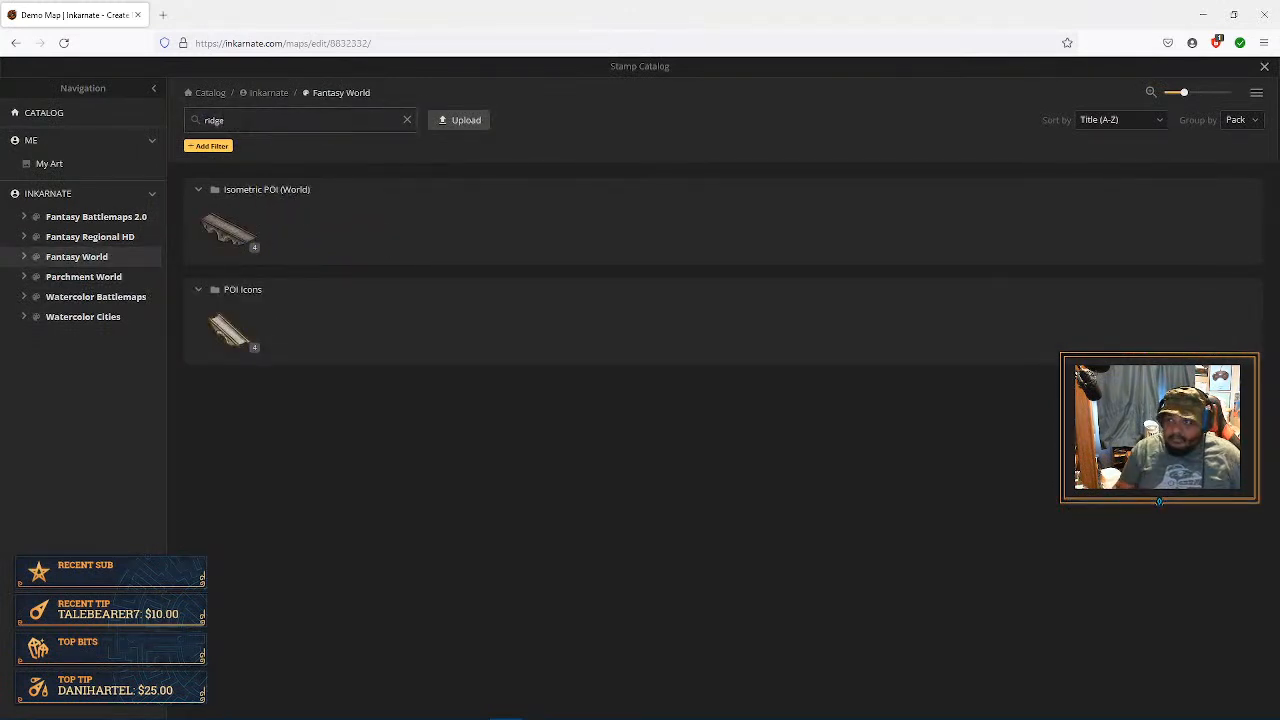
pyautogui.click(110, 245)
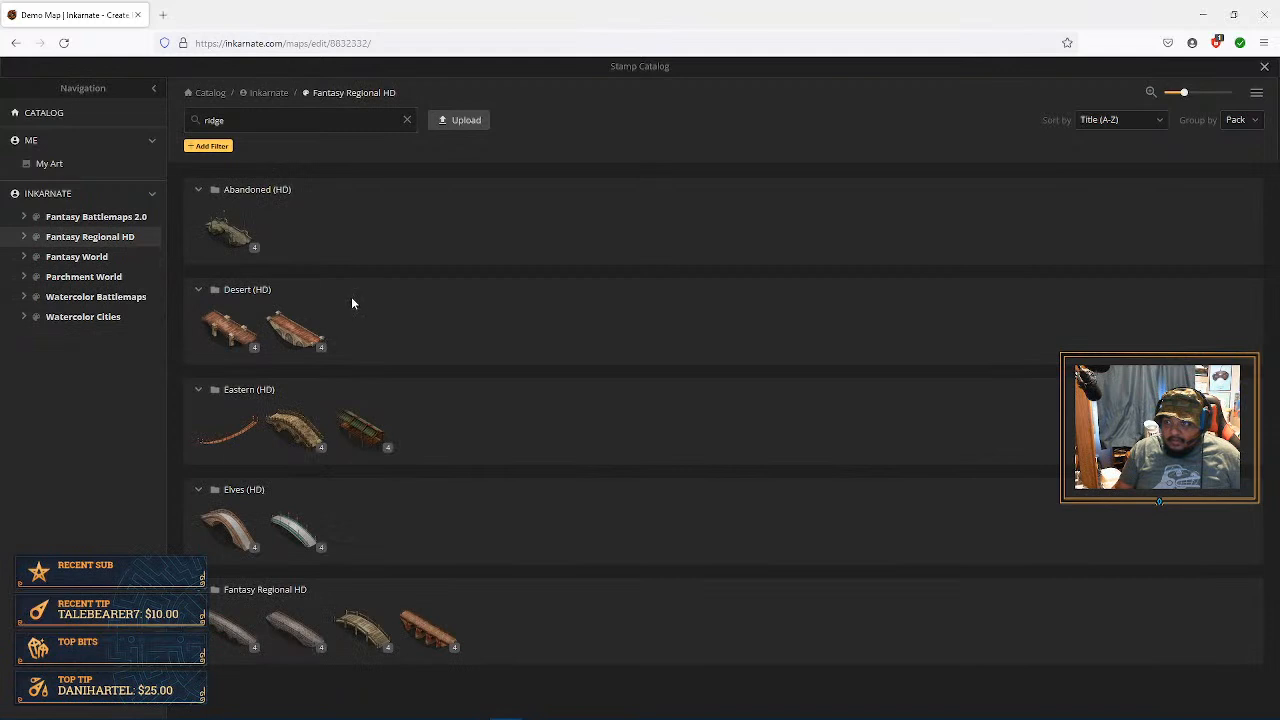
# Step: Search the Fantasy Regional HD stamps for "cliff" and choose the Nature (HD) cliff stamp
pyautogui.doubleClick(211, 120)
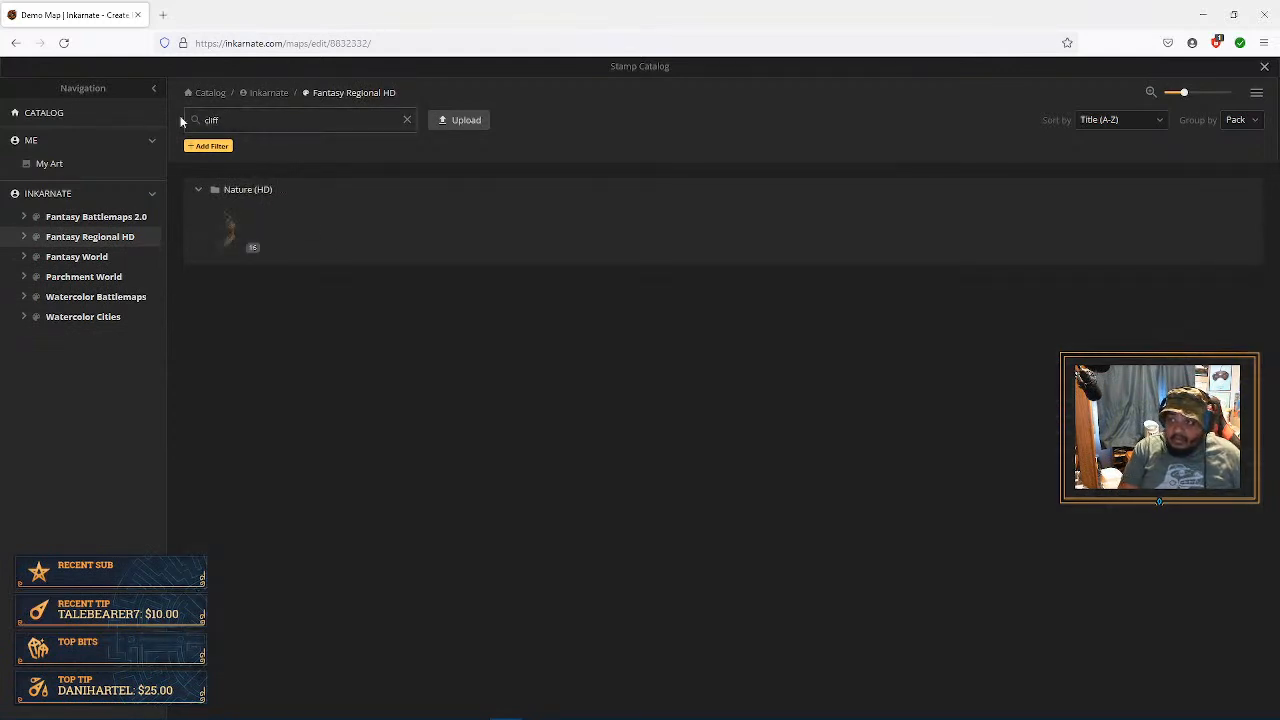
pyautogui.click(240, 231)
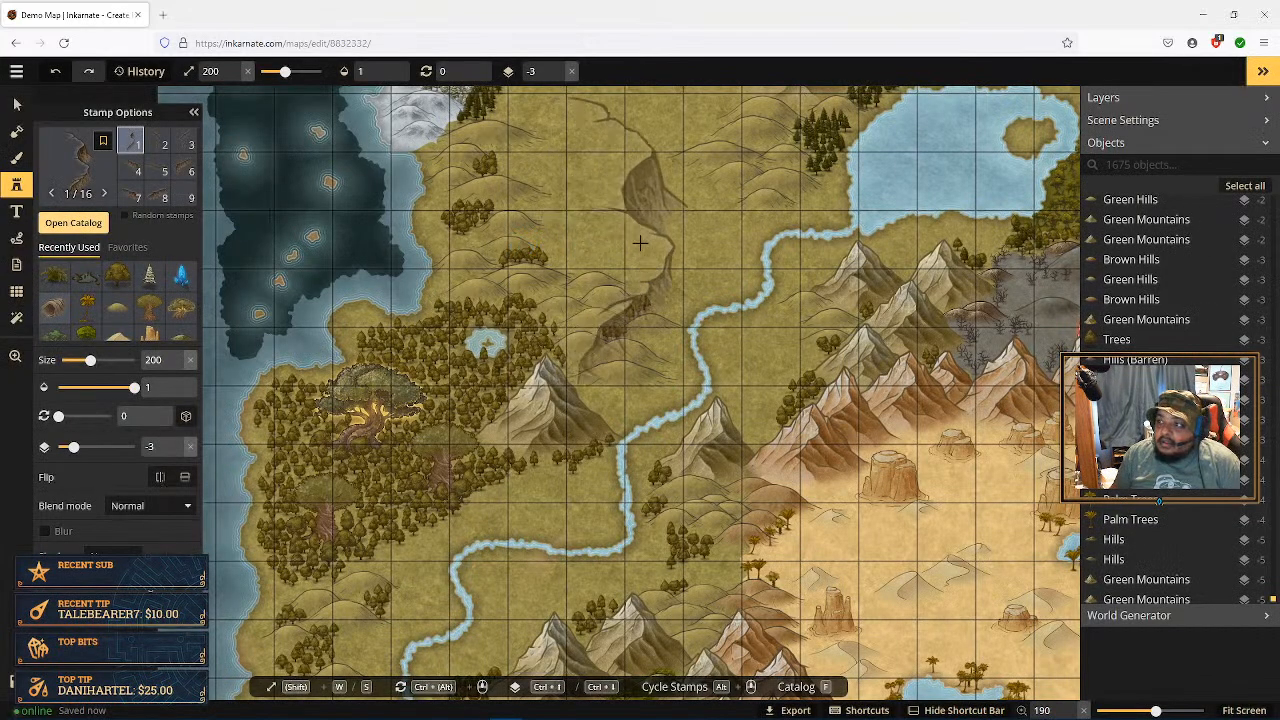
# Step: Place the first cliff variant at size 100 along the eastern side of the hills north of the western forest
pyautogui.click(565, 330)
pyautogui.click(178, 366)
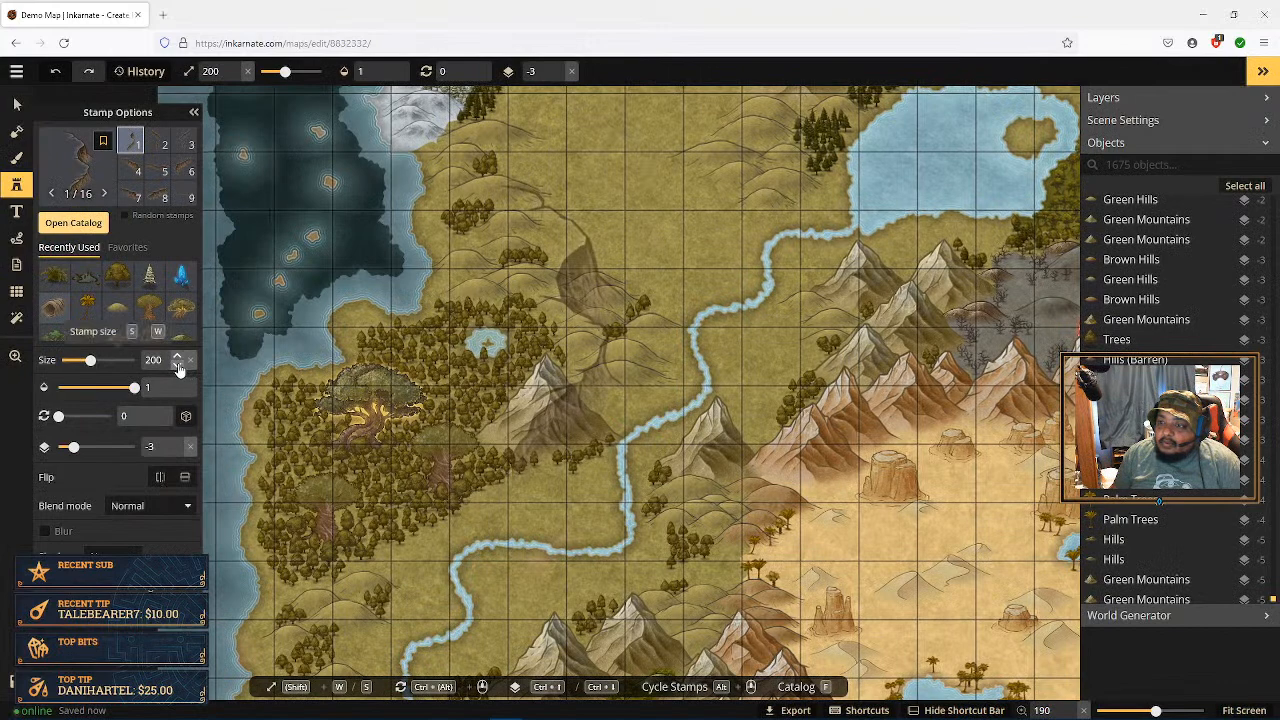
pyautogui.moveTo(178, 366); pyautogui.dragTo(178, 366)
pyautogui.click(178, 366)
pyautogui.scroll(1, 564, 497)
pyautogui.scroll(-1, 564, 497)
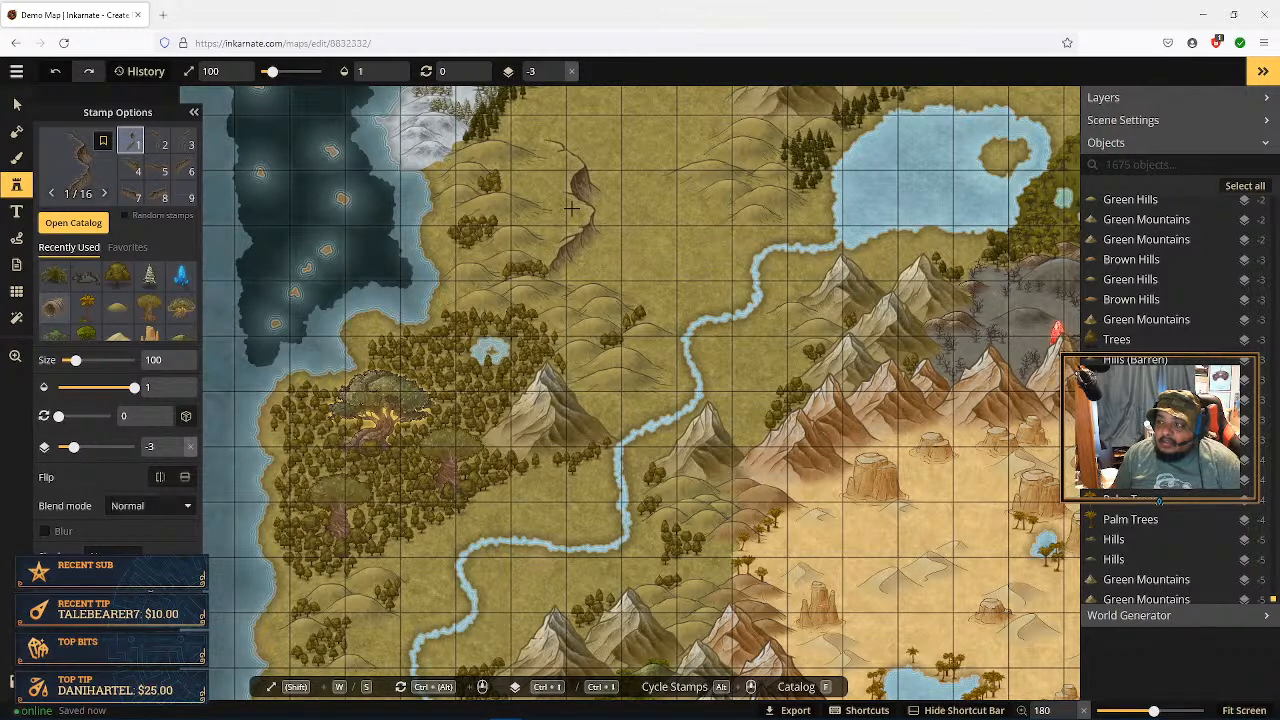
pyautogui.click(572, 207)
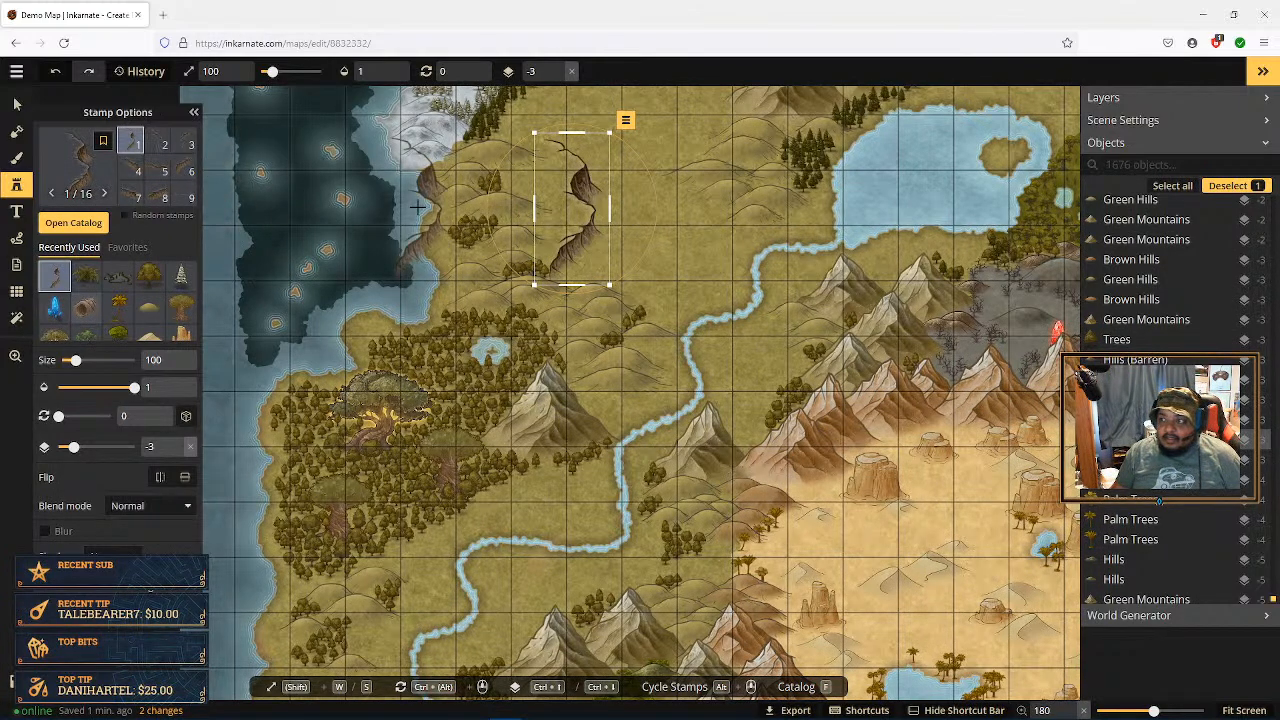
# Step: Browse the cliff variants and place variant 3 just north of the first cliff, beside the snowy pine forest
pyautogui.moveTo(664, 228); pyautogui.dragTo(655, 412)
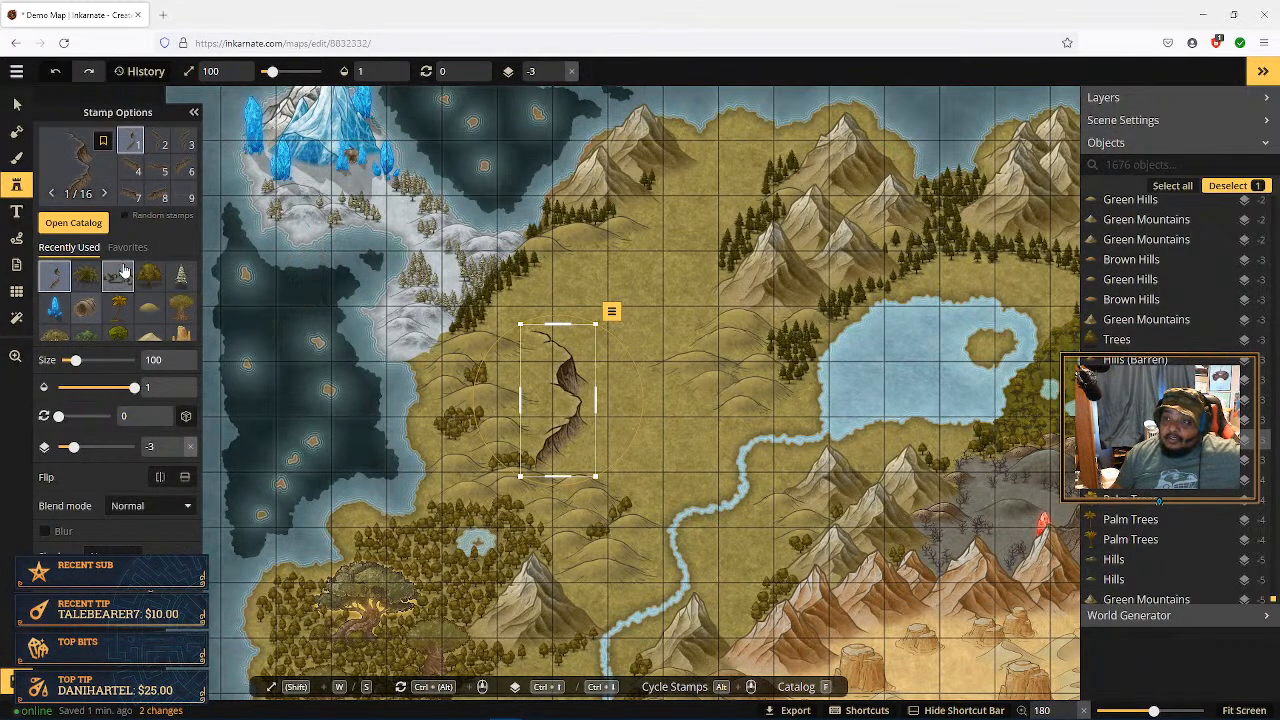
pyautogui.scroll(-3, 160, 165)
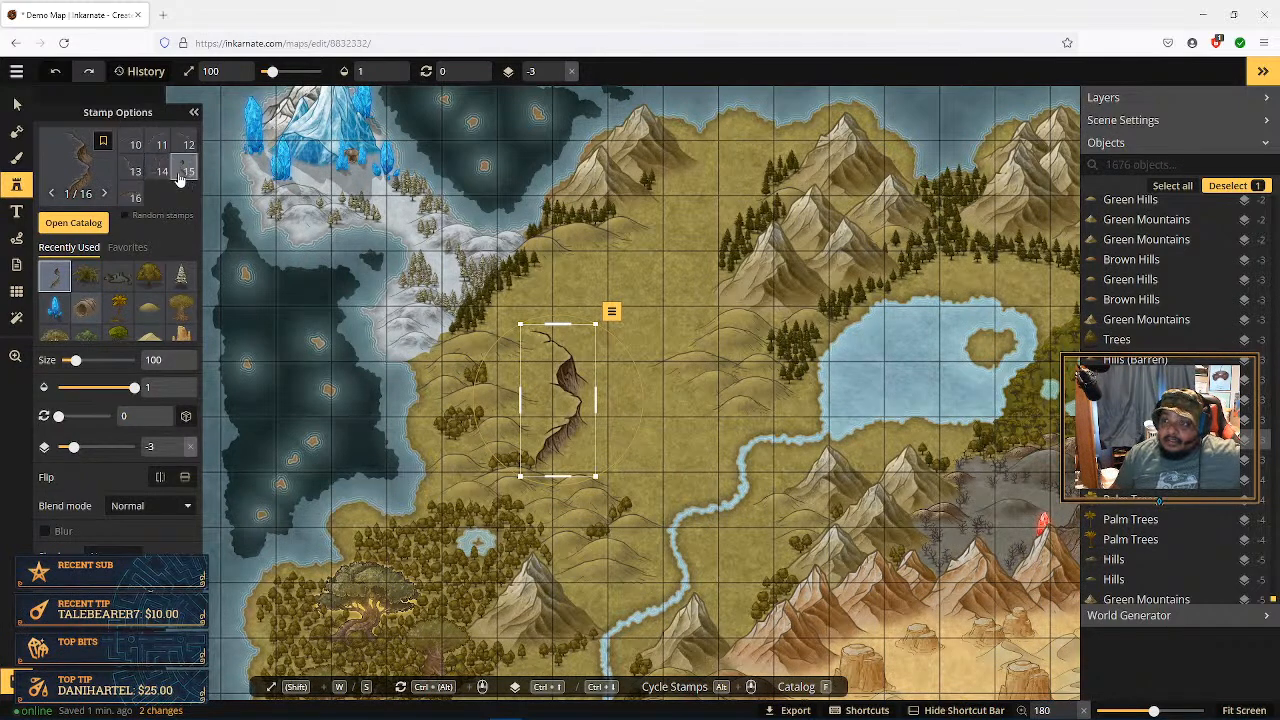
pyautogui.click(188, 144)
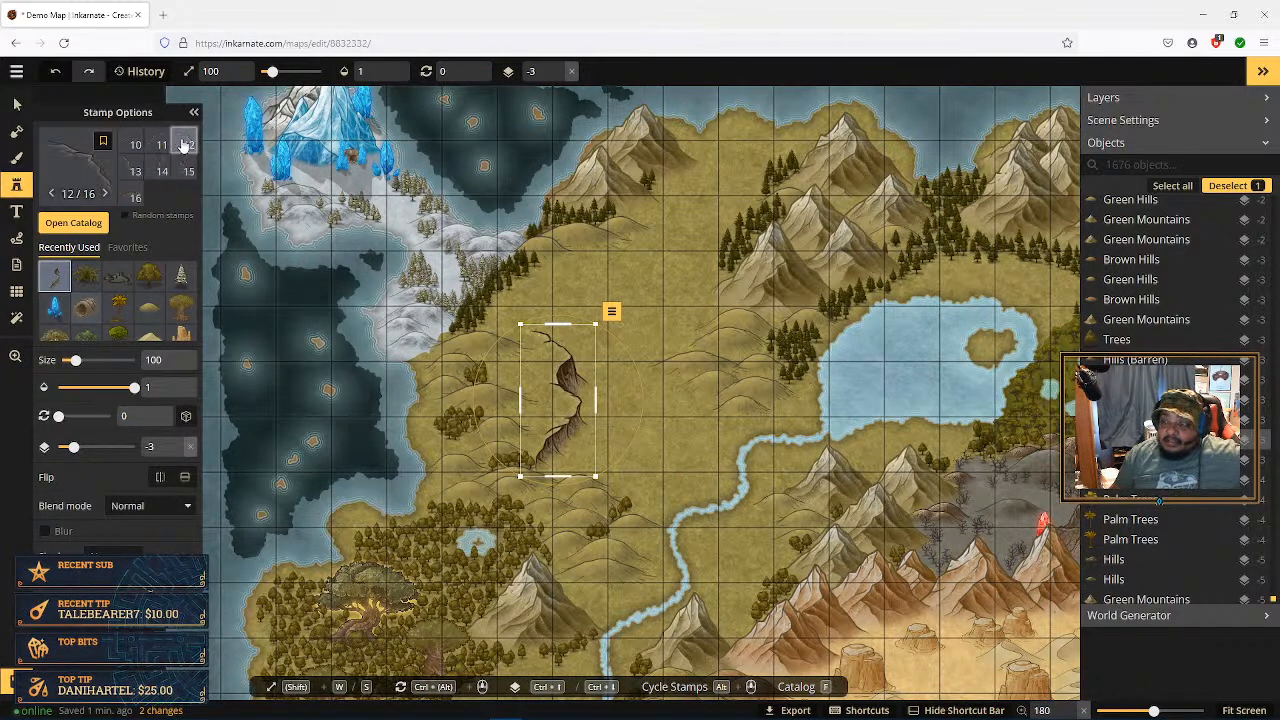
pyautogui.click(133, 170)
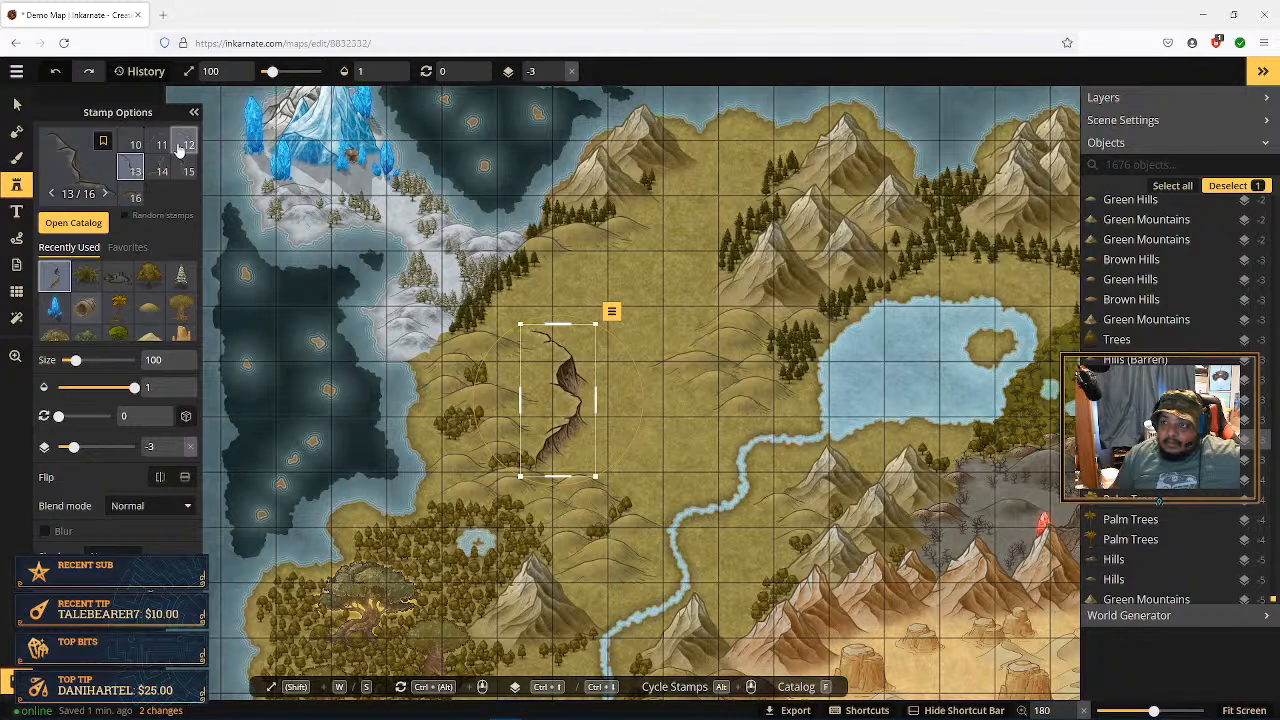
pyautogui.click(188, 171)
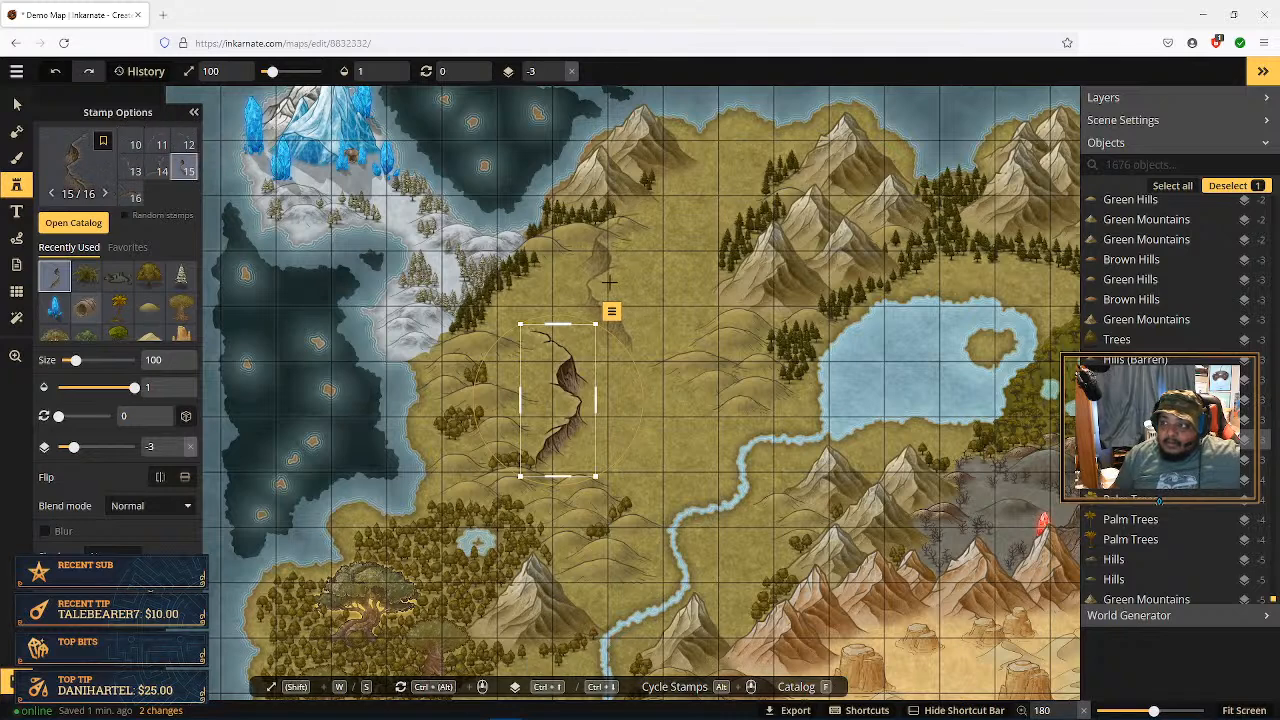
pyautogui.scroll(3, 166, 165)
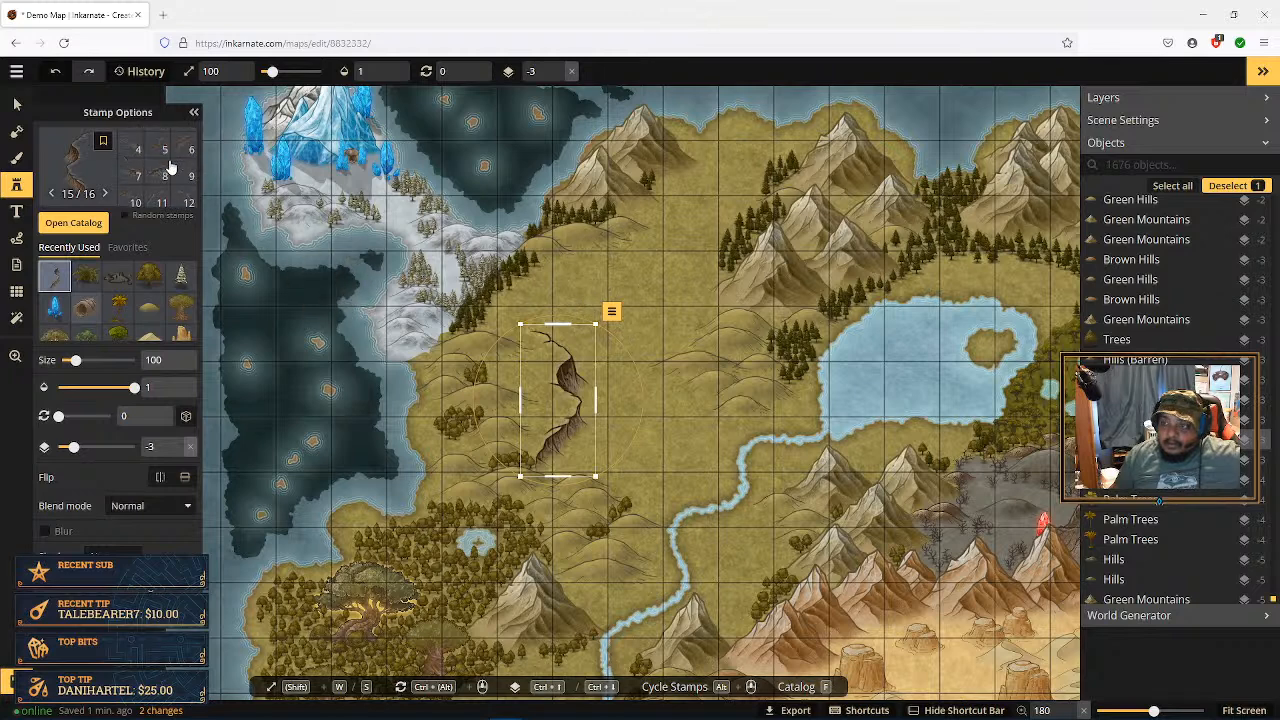
pyautogui.click(190, 144)
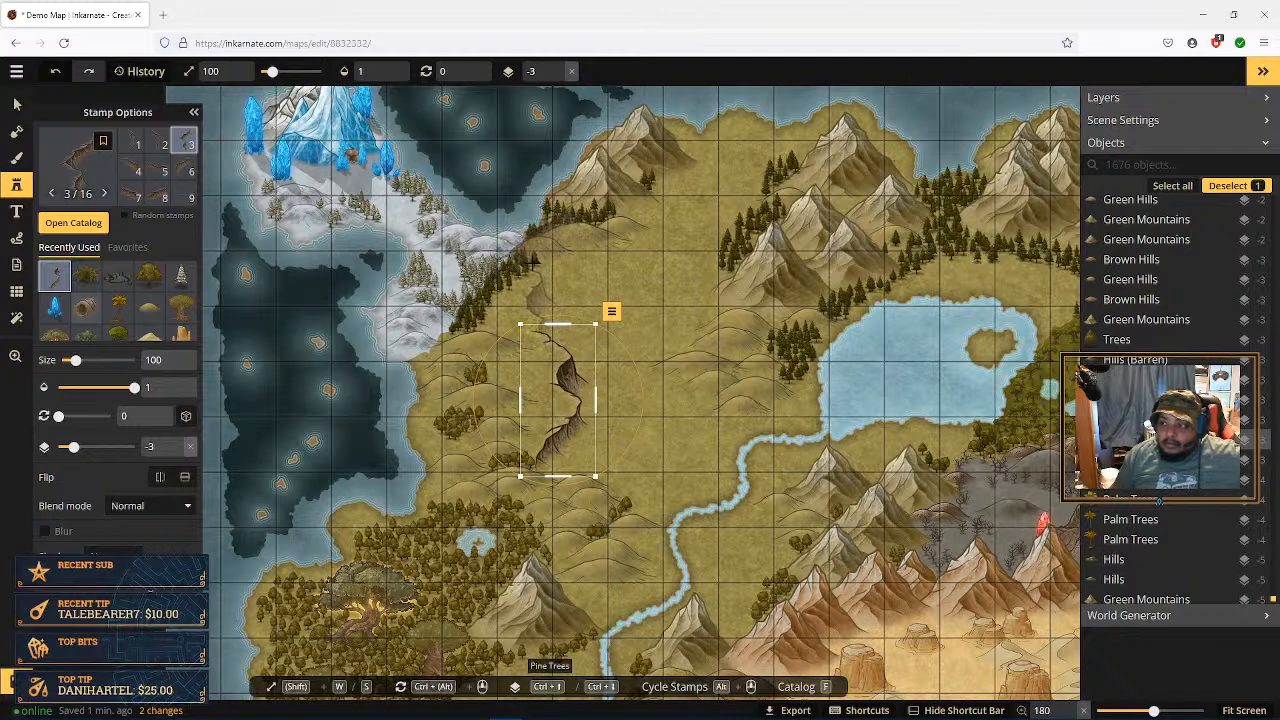
pyautogui.click(535, 263)
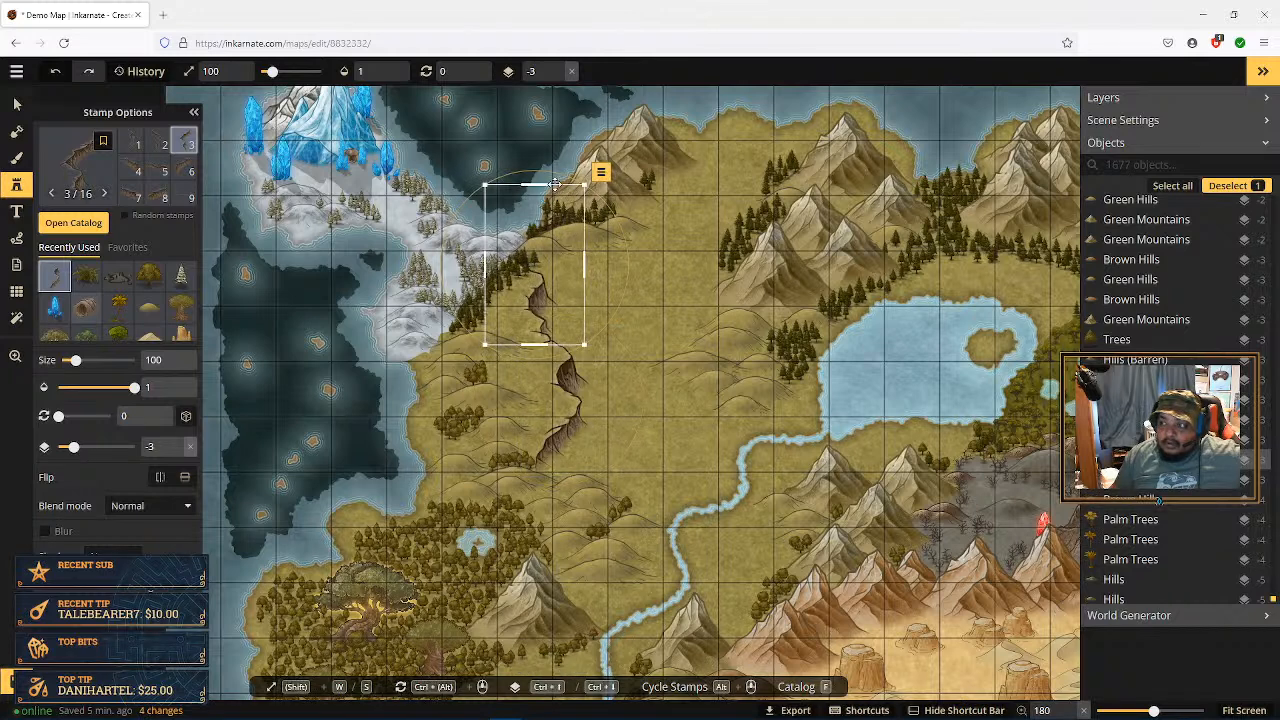
# Step: Rotate the northern cliff to 33 degrees and move it to meet the upper end of the southern cliff
pyautogui.moveTo(551, 172); pyautogui.dragTo(601, 193)
pyautogui.moveTo(541, 265); pyautogui.dragTo(593, 286)
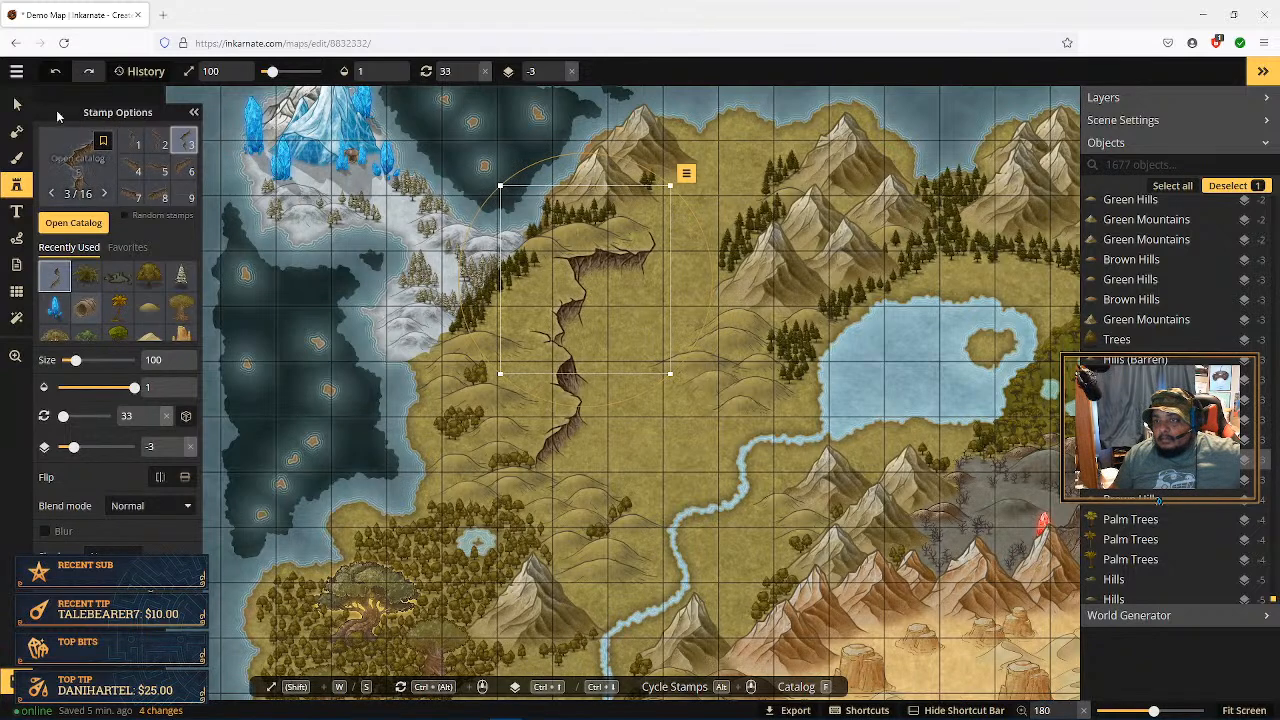
pyautogui.click(17, 105)
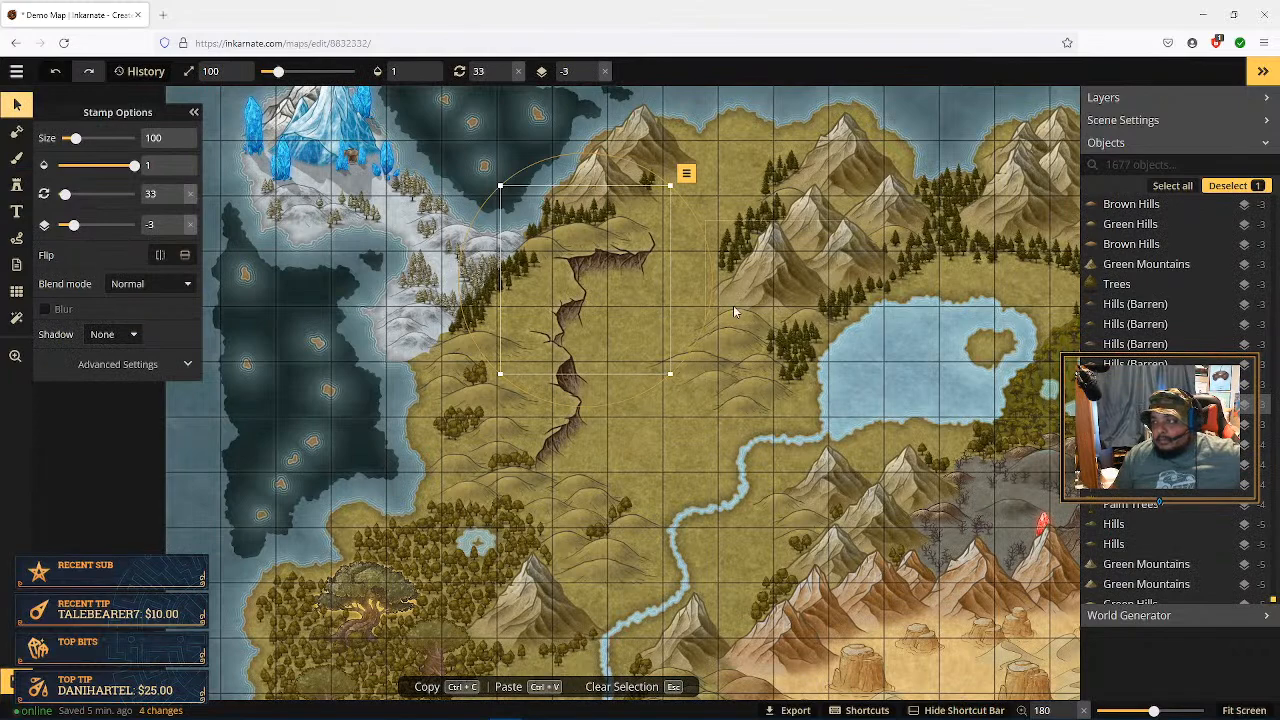
pyautogui.press('Escape')
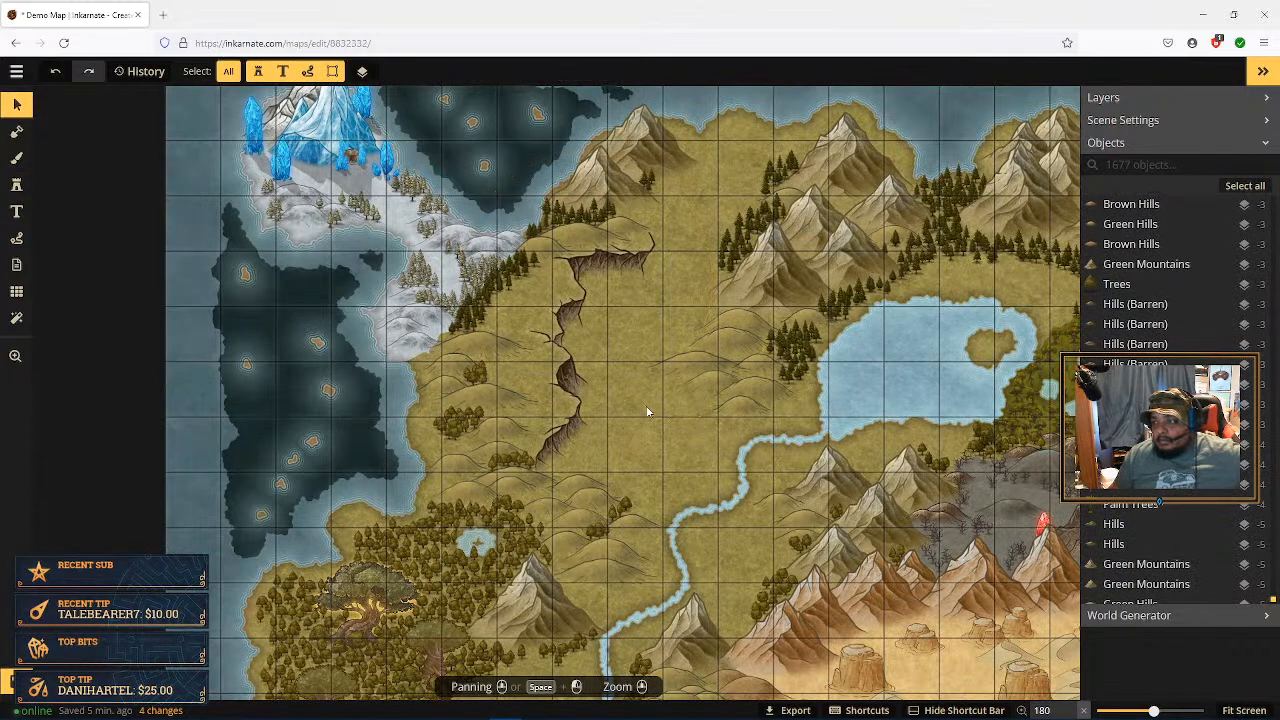
# Step: Delete both cliff stamps from the plains north of the western forest
pyautogui.scroll(-2, 650, 408)
pyautogui.scroll(-4, 652, 406)
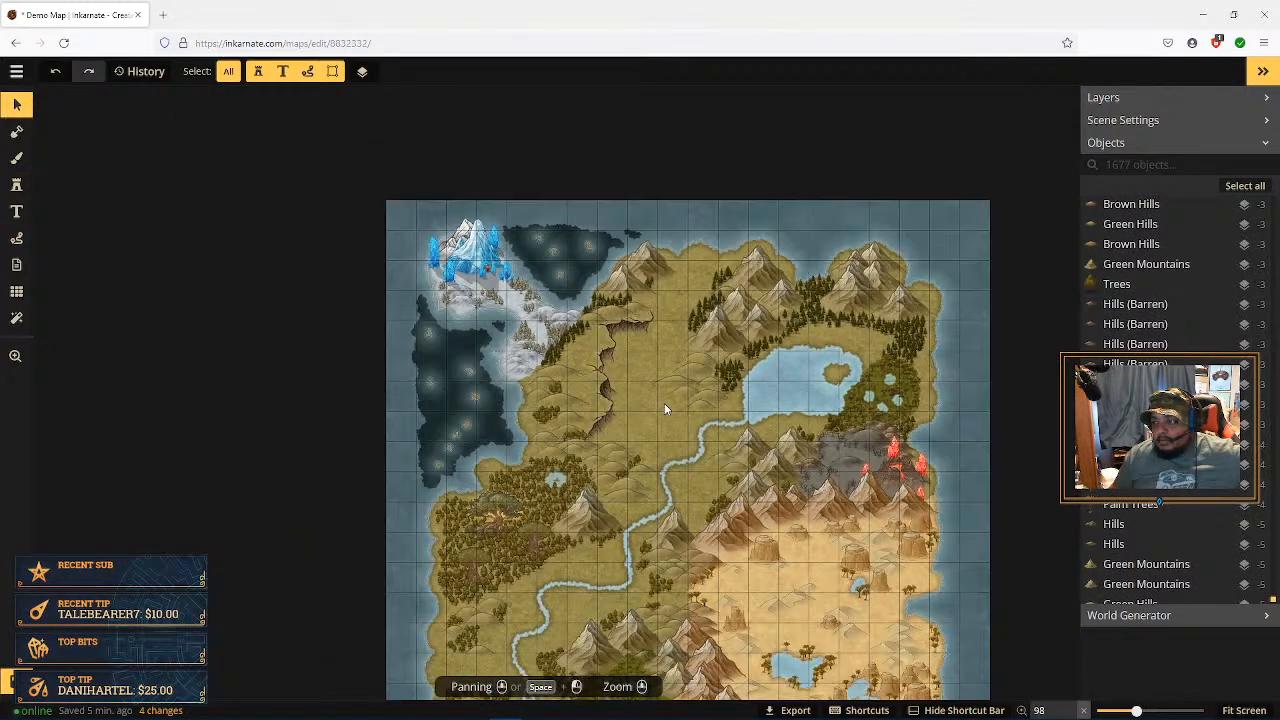
pyautogui.scroll(3, 664, 405)
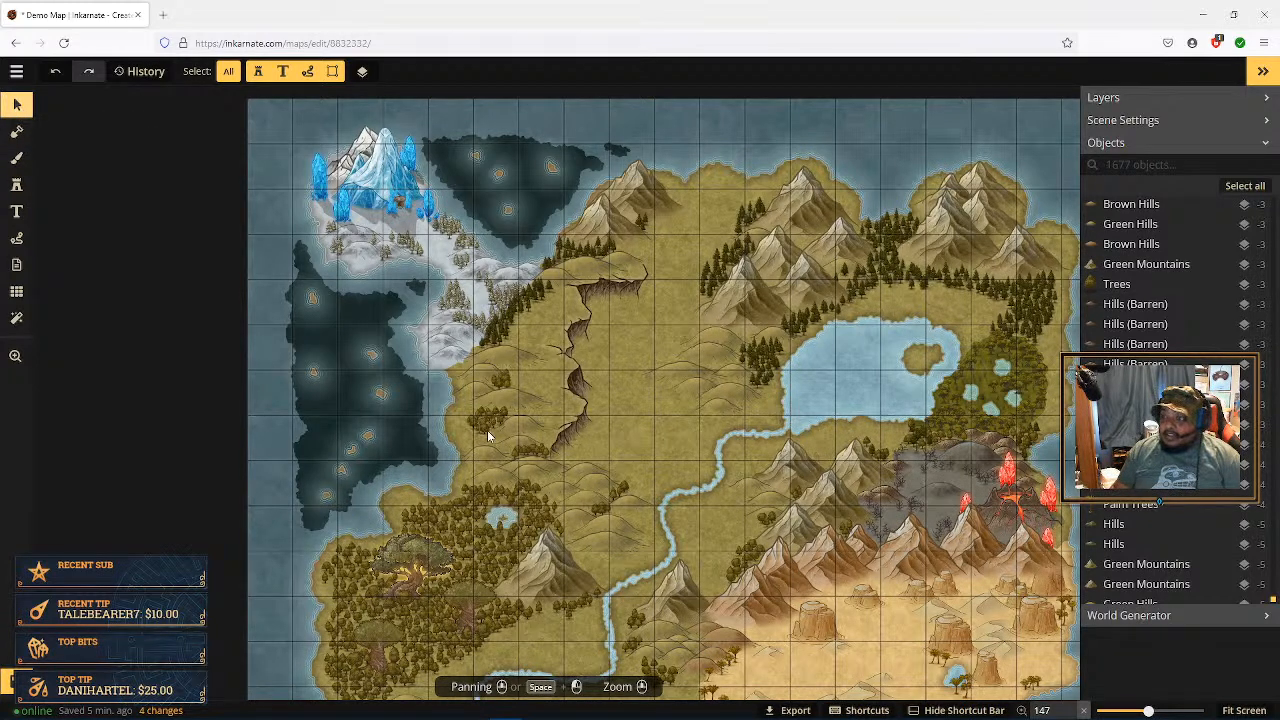
pyautogui.click(586, 420)
pyautogui.press('Escape')
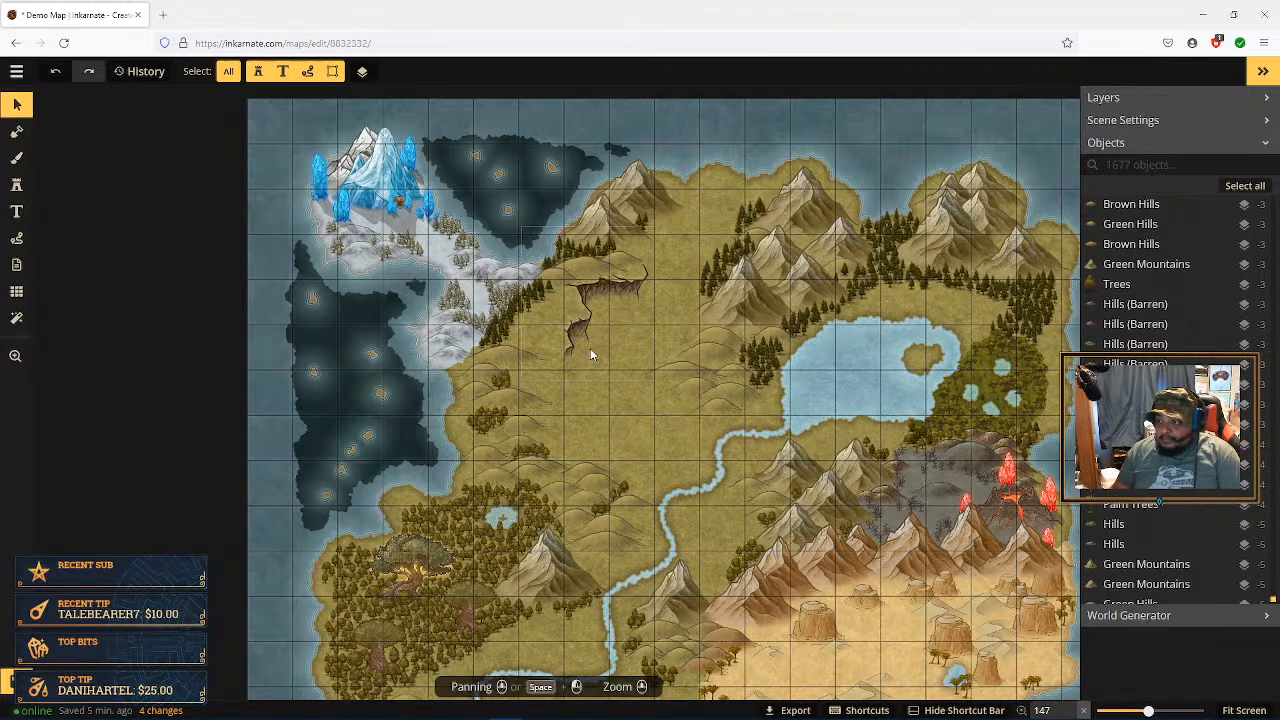
pyautogui.click(586, 318)
pyautogui.press('Delete')
pyautogui.click(620, 352)
pyautogui.press('Delete')
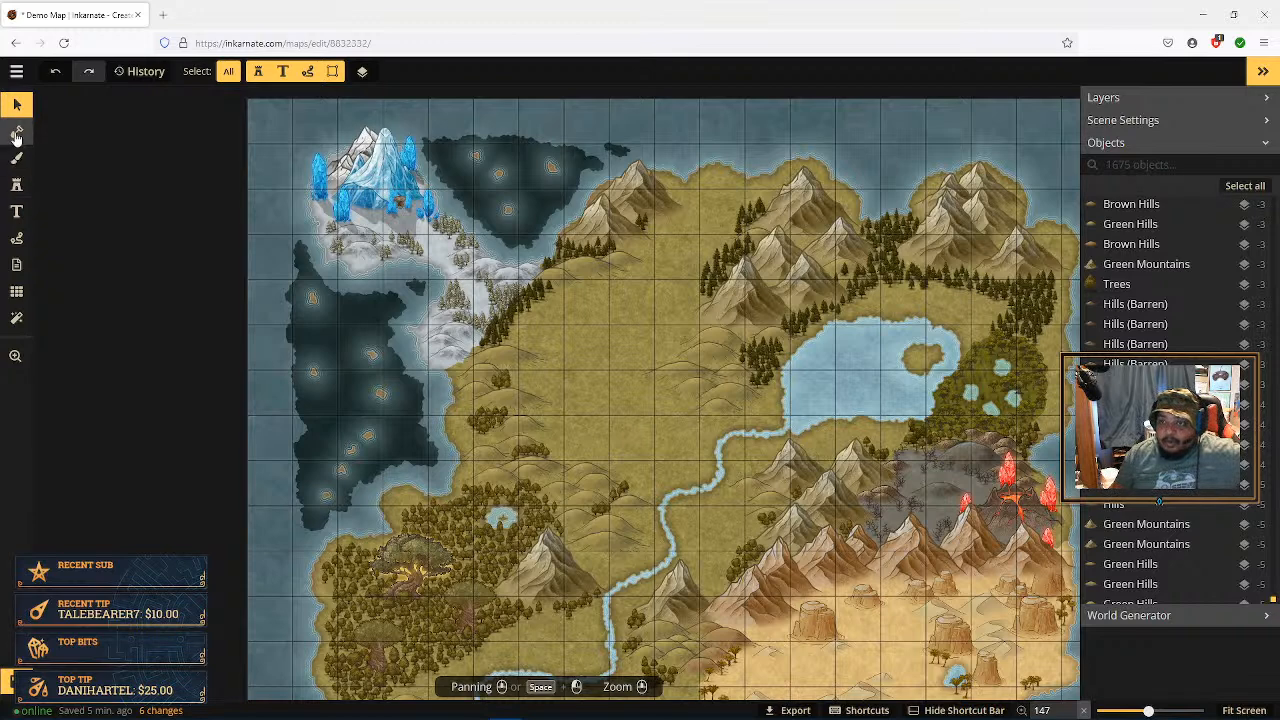
# Step: Set the cliff stamp size to 50 and place variant 1 beside the hills north of the western forest
pyautogui.click(16, 184)
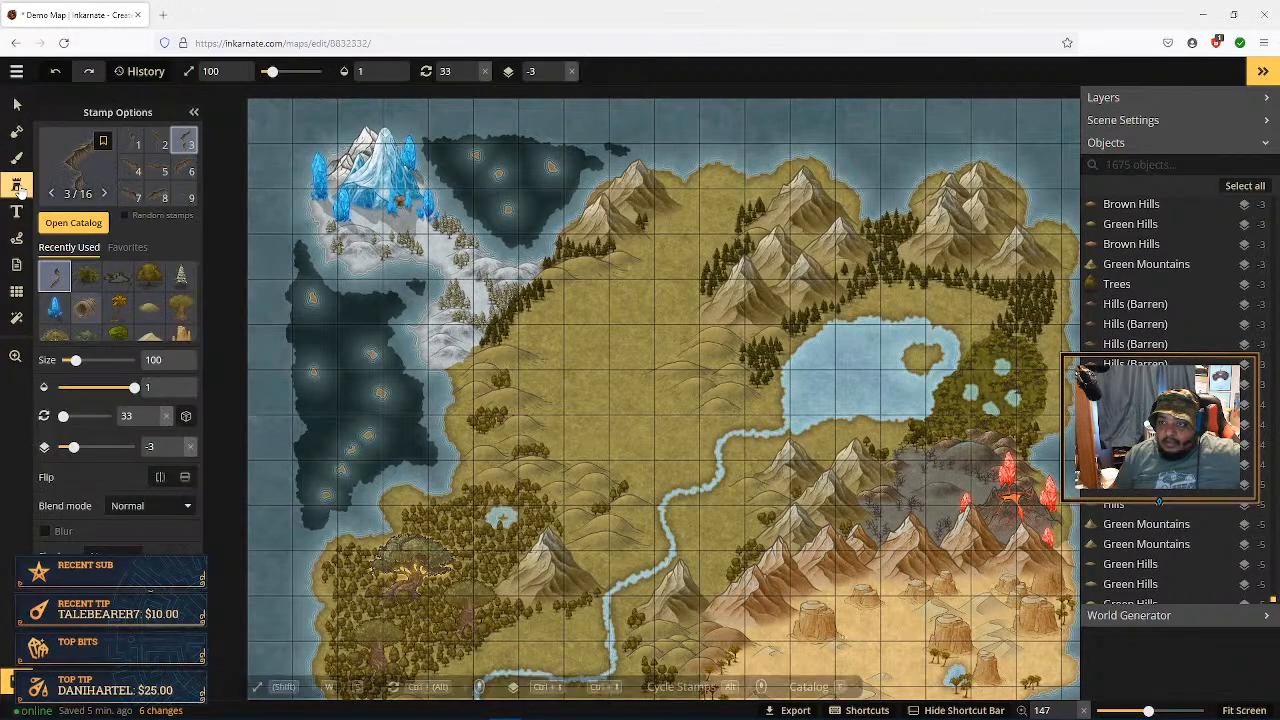
pyautogui.click(178, 367)
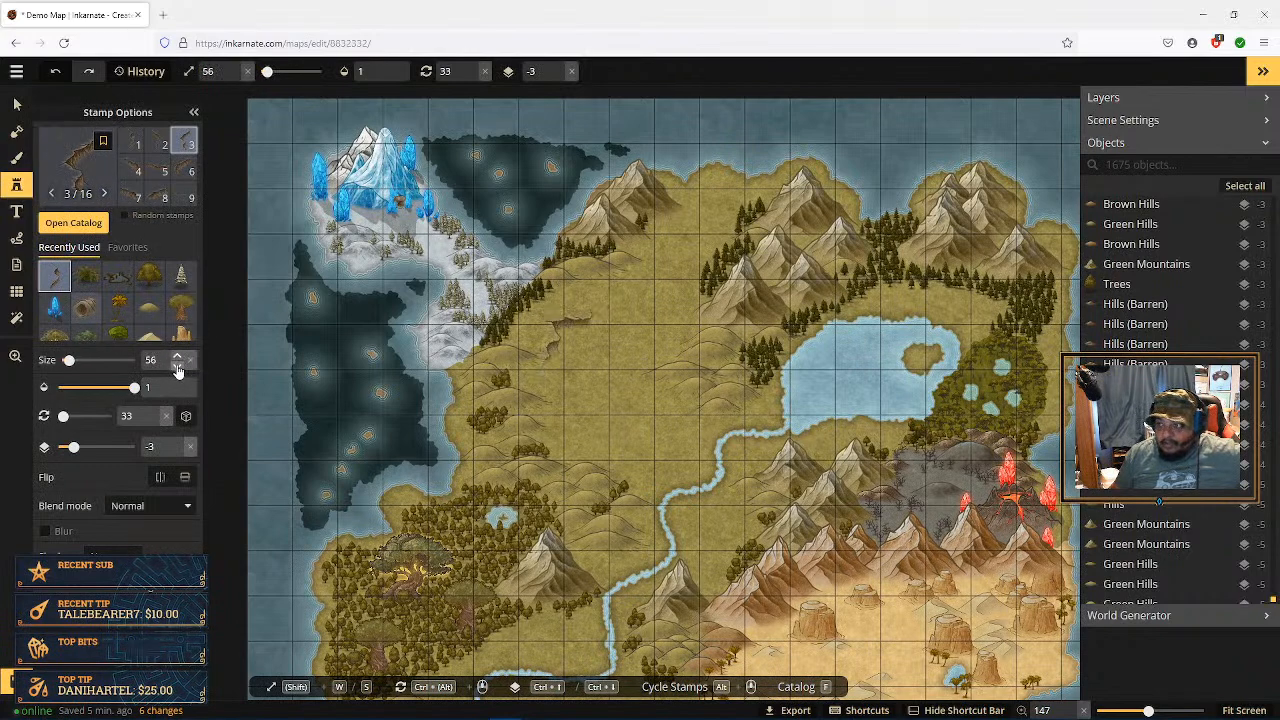
pyautogui.click(178, 367)
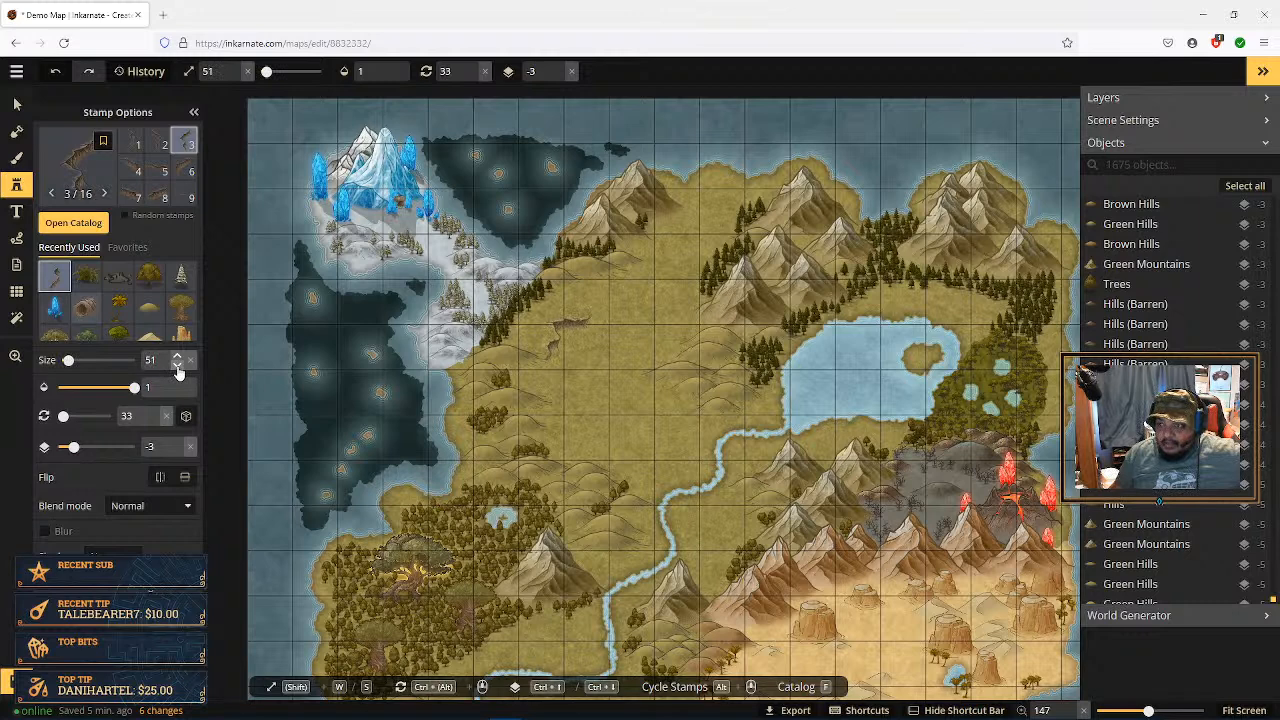
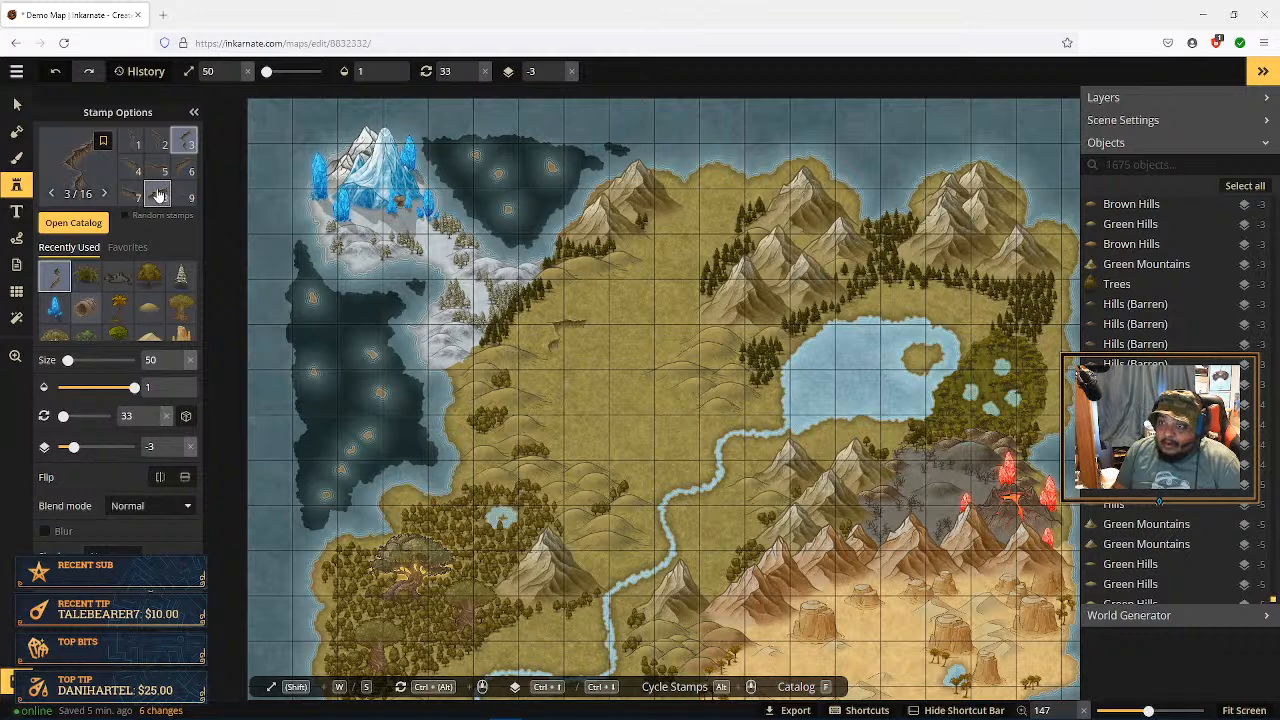
pyautogui.click(138, 145)
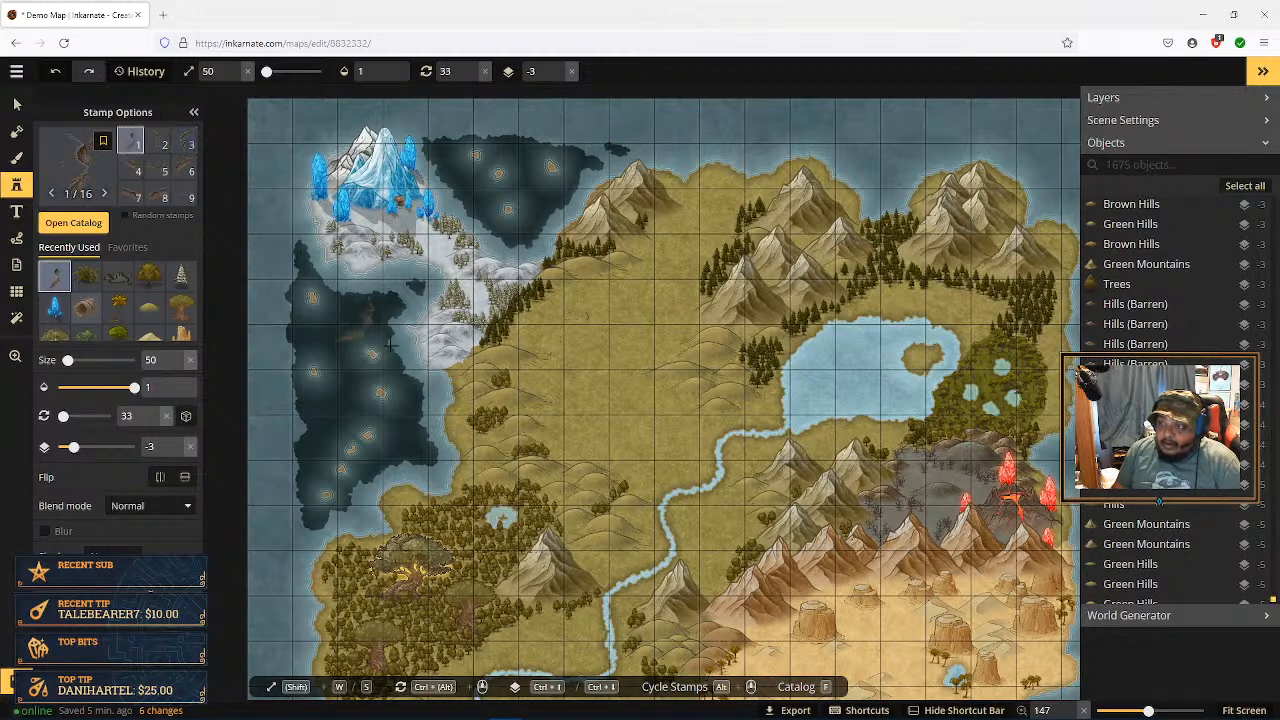
pyautogui.click(557, 420)
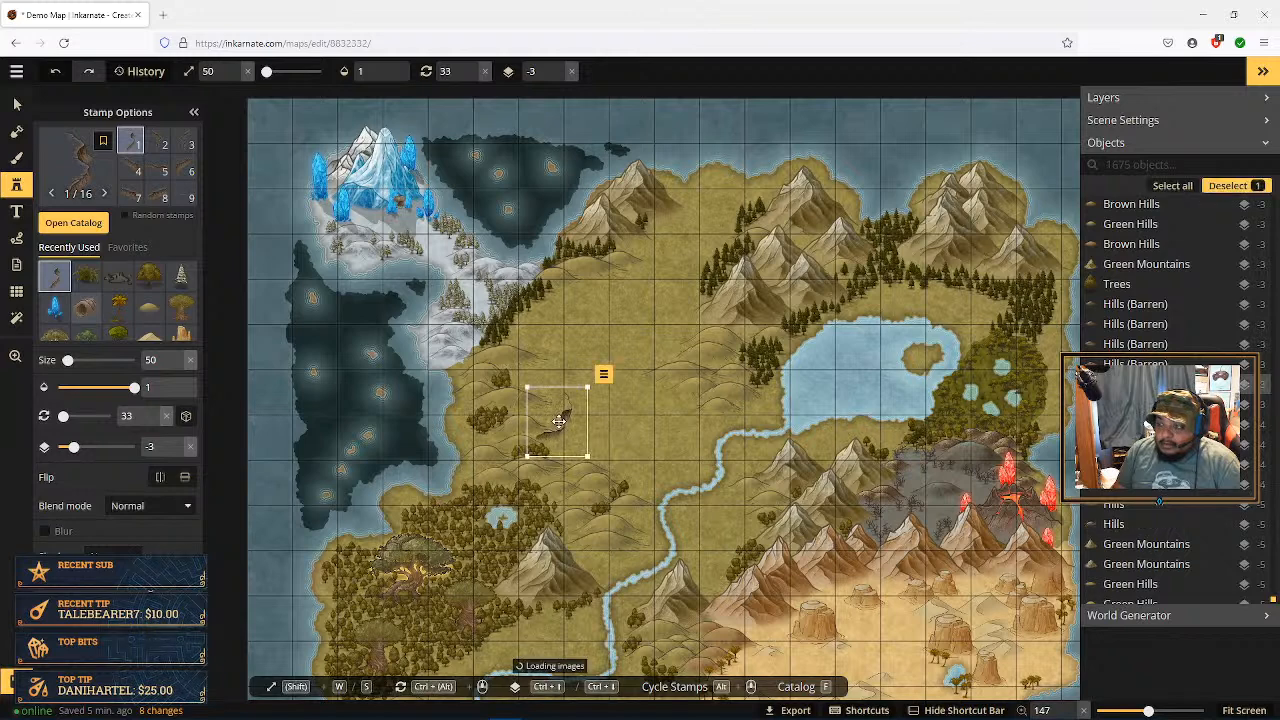
# Step: Place cliff variant 3 directly north of the small cliff, aligned with its upper end
pyautogui.click(187, 141)
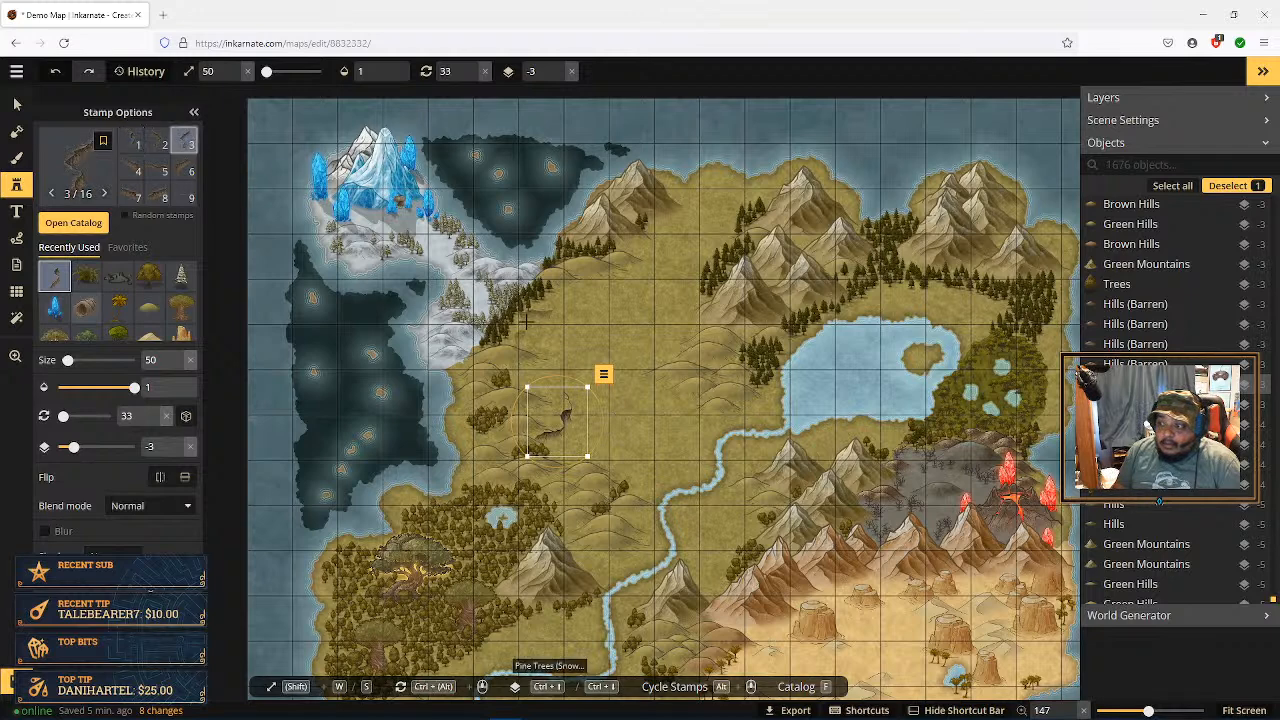
pyautogui.click(575, 367)
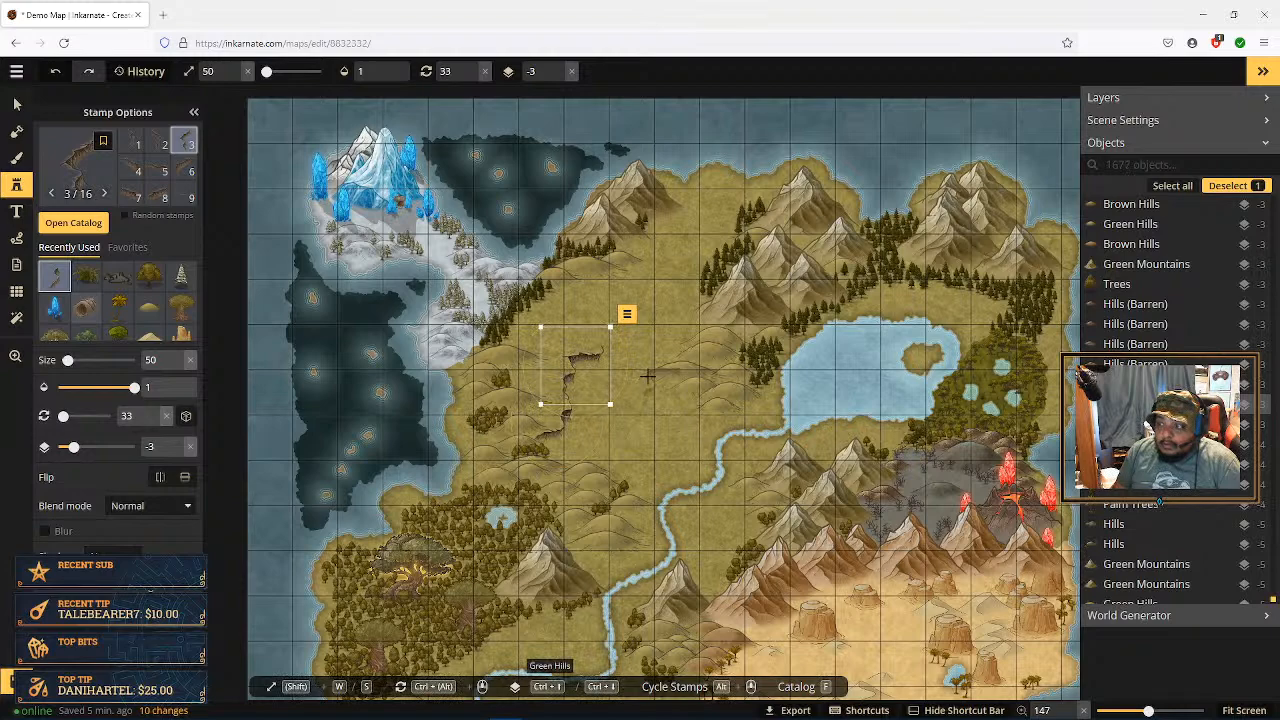
pyautogui.scroll(2, 576, 390)
pyautogui.scroll(3, 576, 390)
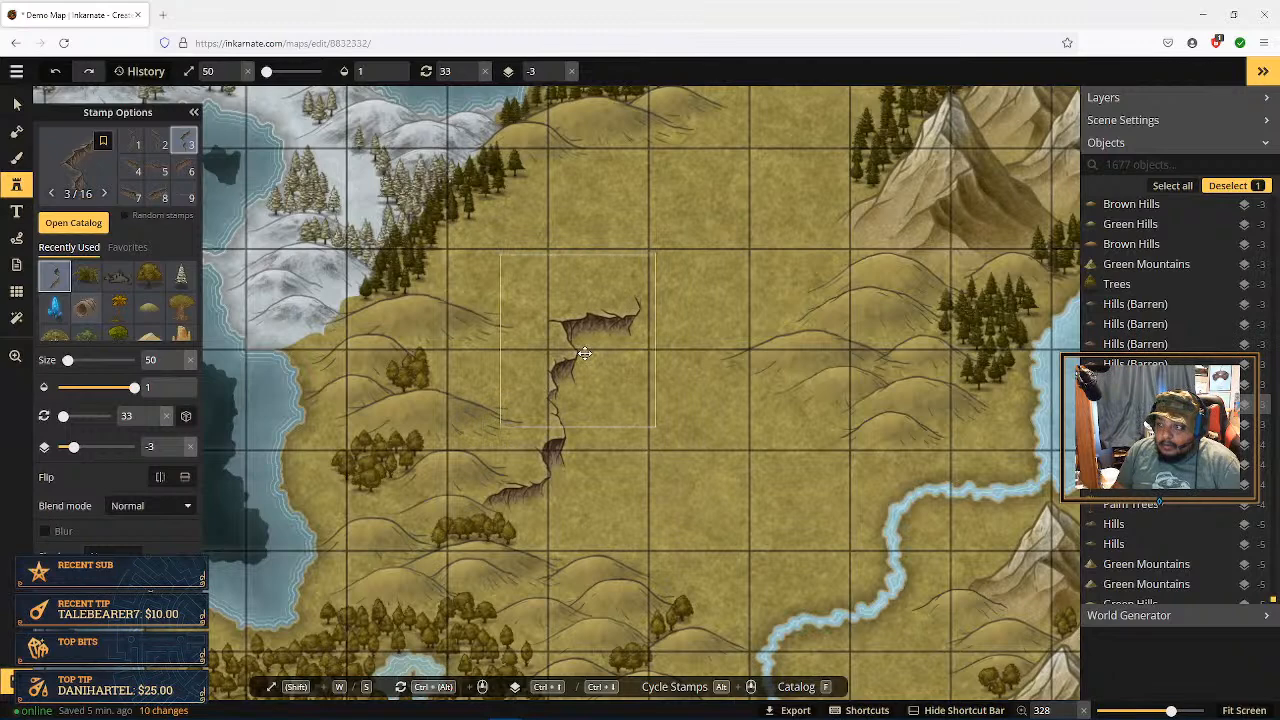
pyautogui.moveTo(584, 353); pyautogui.dragTo(585, 353)
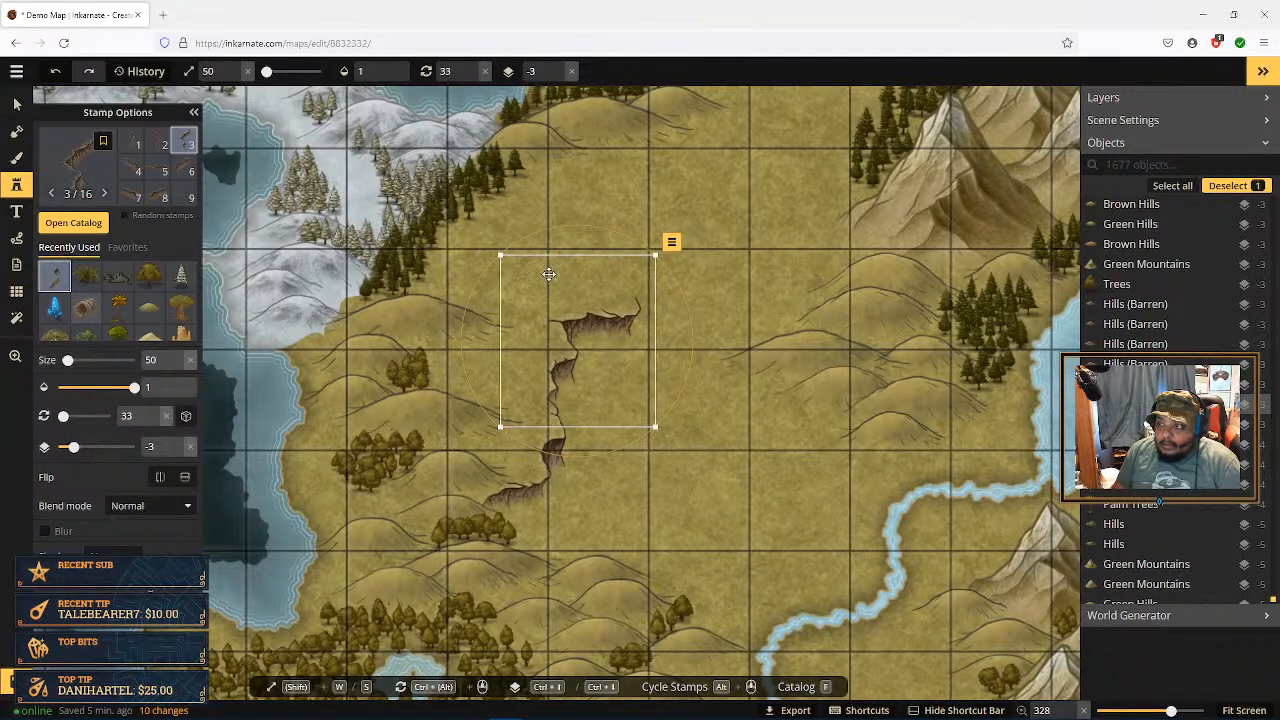
# Step: Extend the western cliff line northward with cliff variant 12 at its upper end
pyautogui.scroll(-3, 175, 160)
pyautogui.click(186, 152)
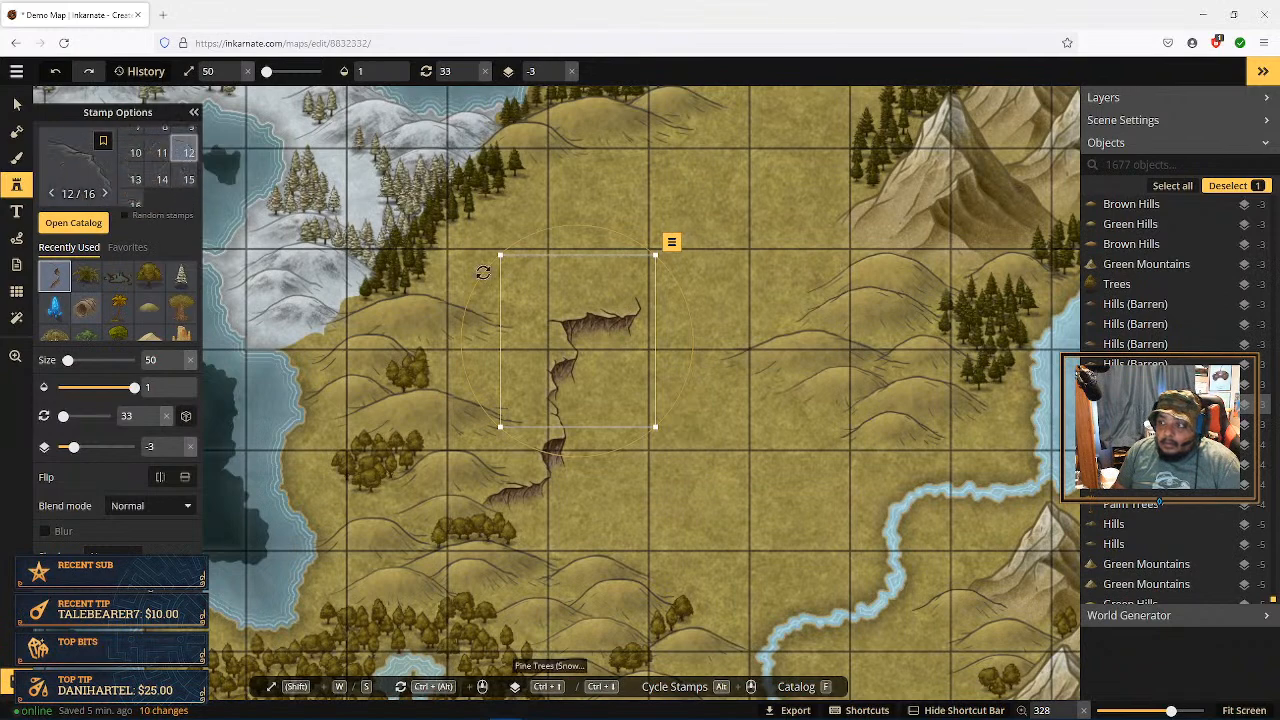
pyautogui.click(614, 243)
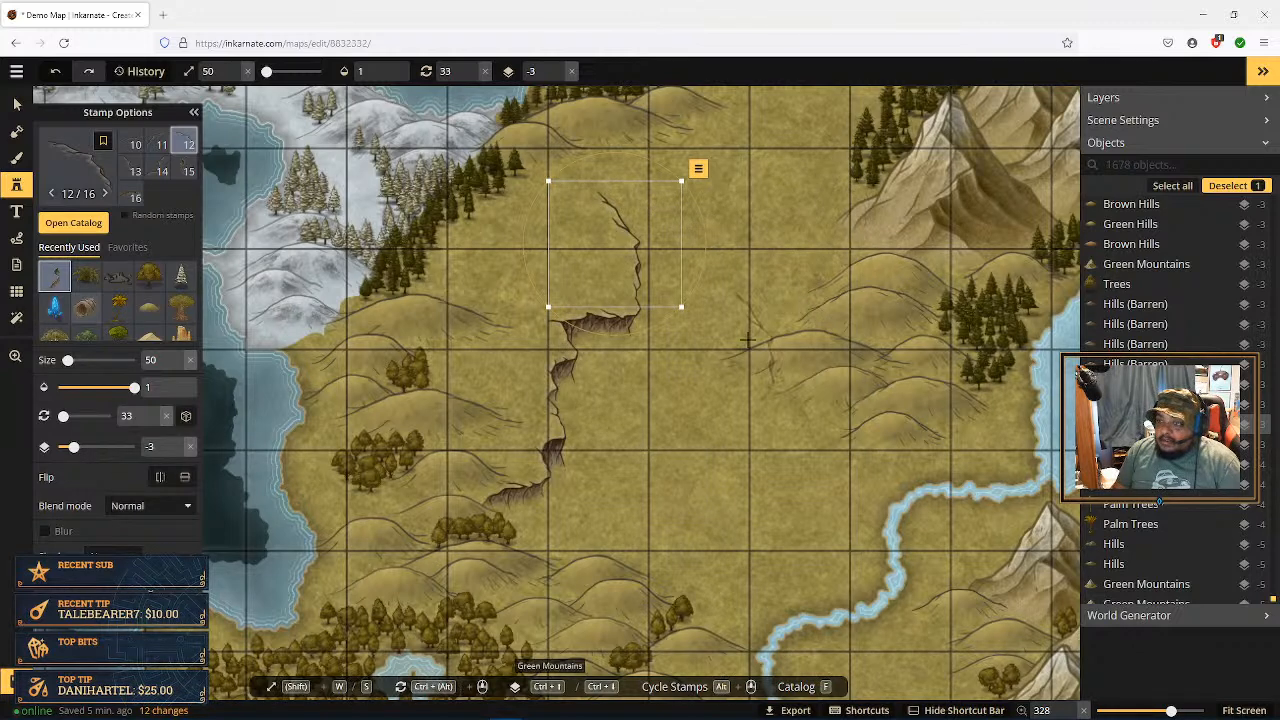
# Step: Place cliff variant 14 east of the cliff line, rotate it to 348 degrees and move it beside the eastern hills
pyautogui.click(161, 171)
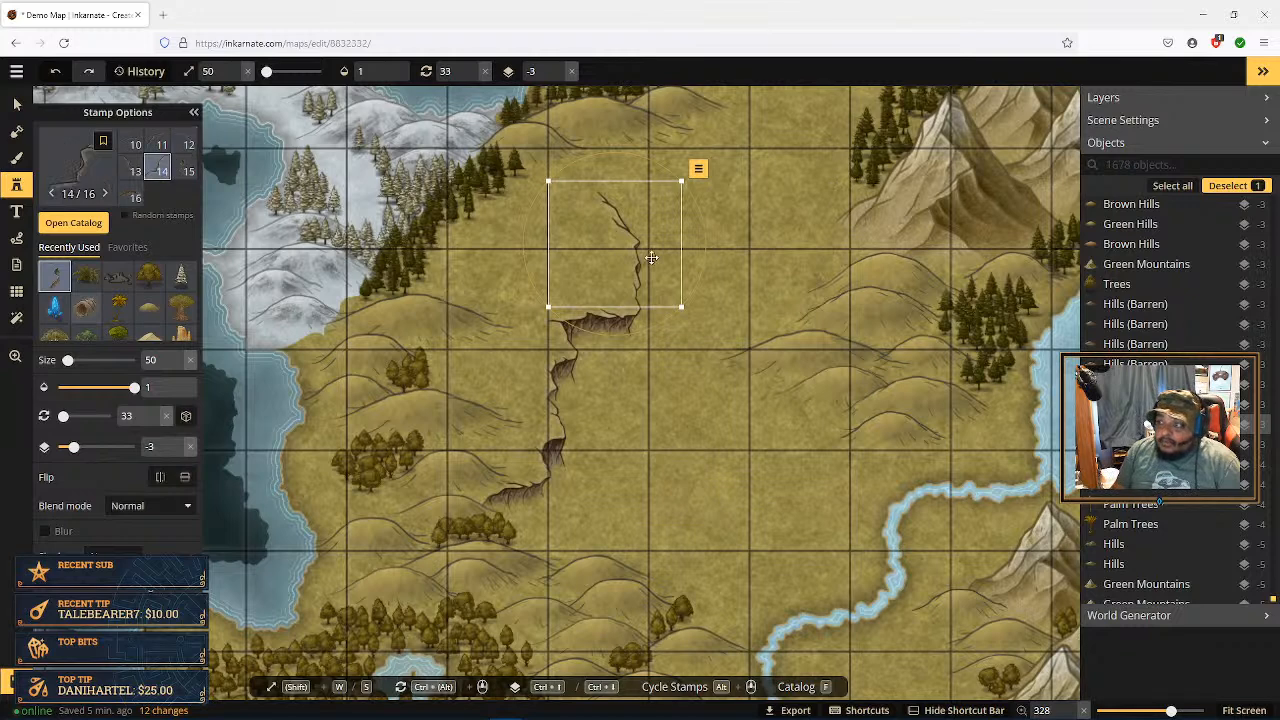
pyautogui.click(765, 283)
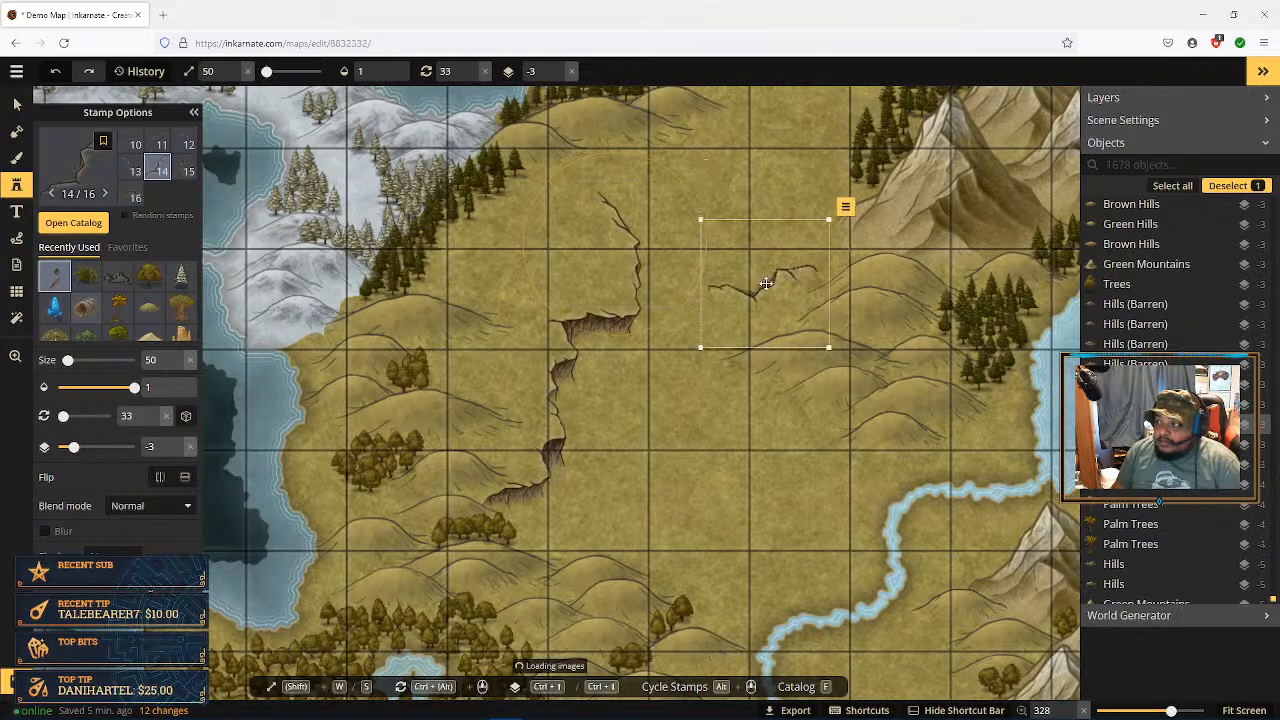
pyautogui.moveTo(733, 205); pyautogui.dragTo(706, 256)
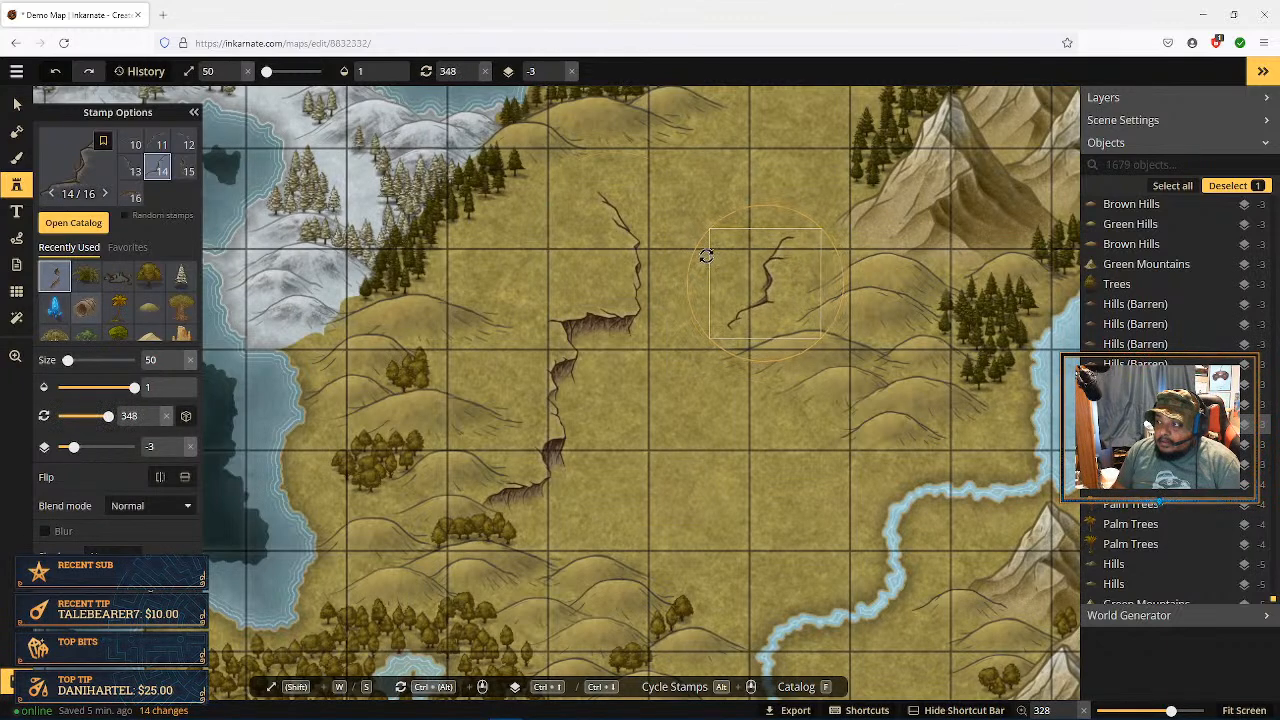
pyautogui.moveTo(779, 280); pyautogui.dragTo(810, 265)
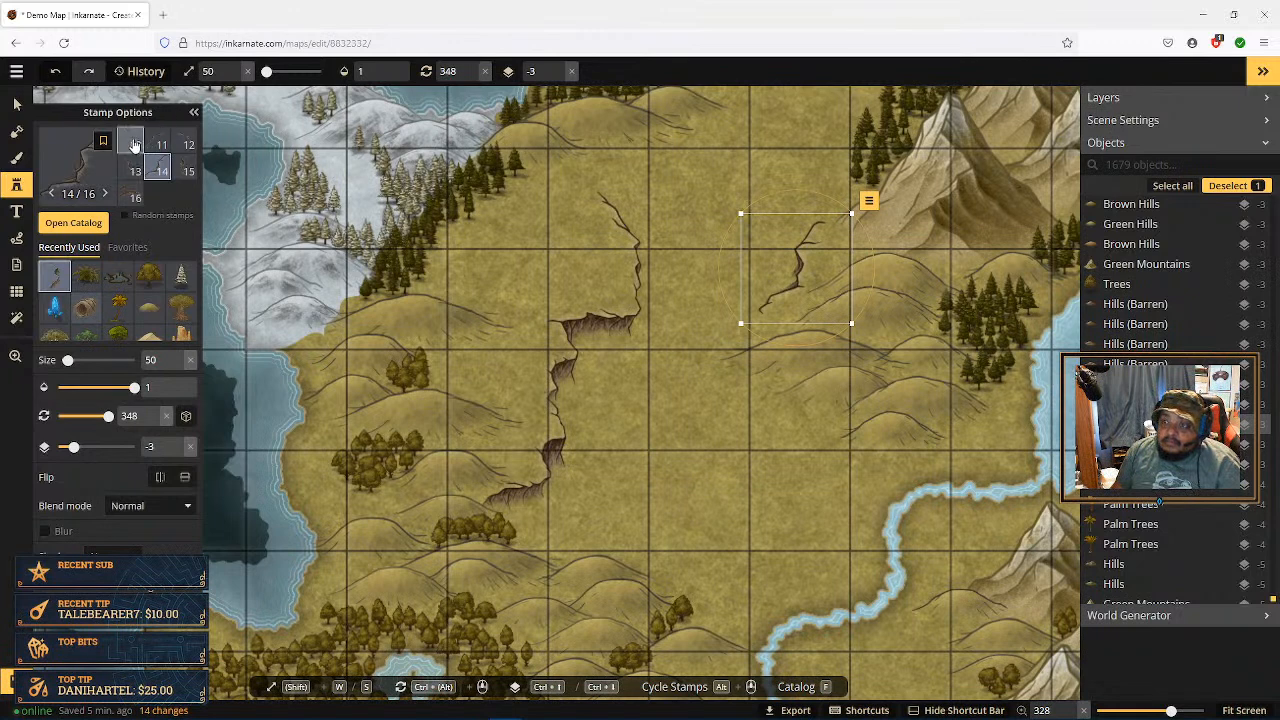
# Step: Place cliff variant 15 at the western foot of the eastern hills and move the variant 14 cliff to meet its upper end
pyautogui.click(189, 171)
pyautogui.press('Escape')
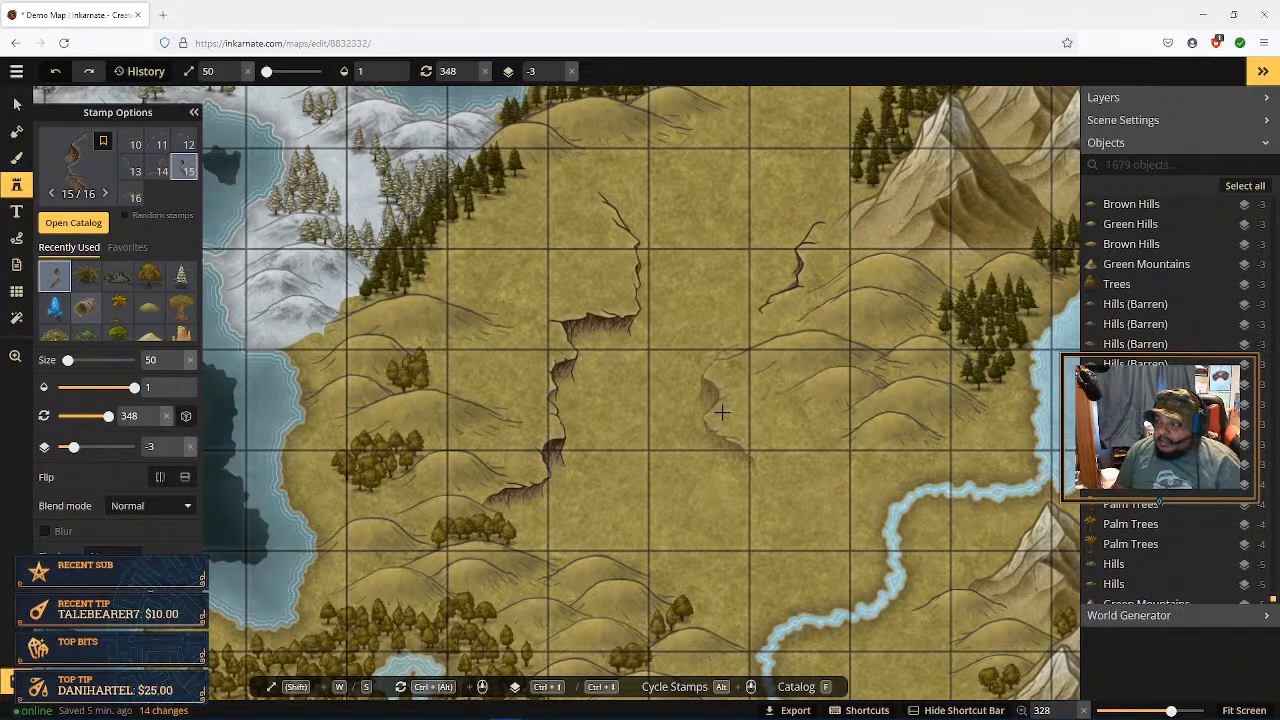
pyautogui.click(722, 412)
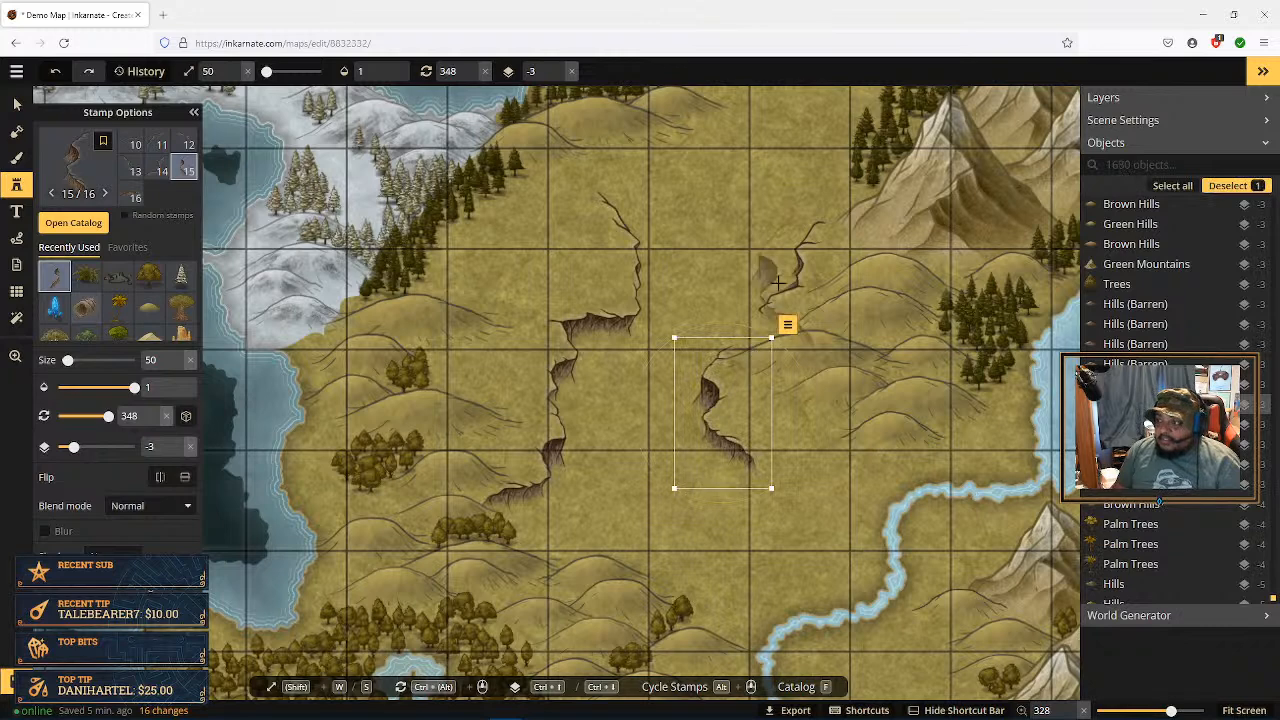
pyautogui.click(16, 106)
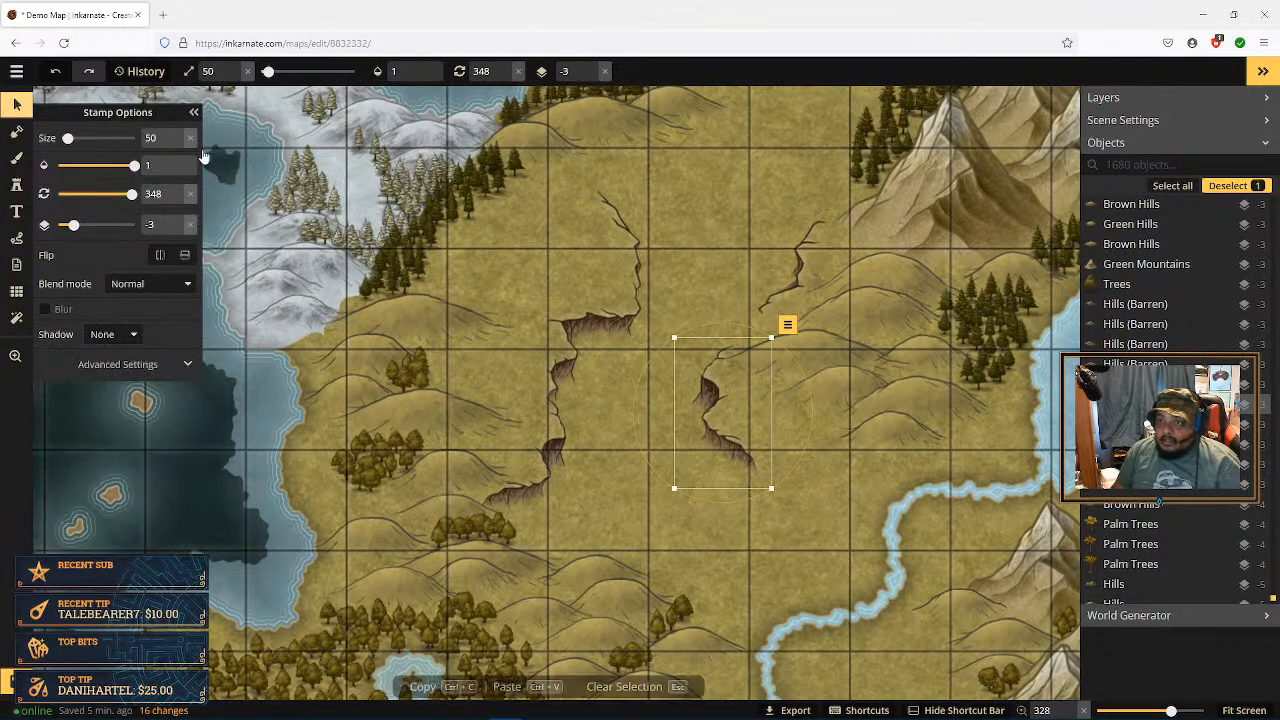
pyautogui.click(805, 258)
pyautogui.moveTo(805, 260); pyautogui.dragTo(773, 290)
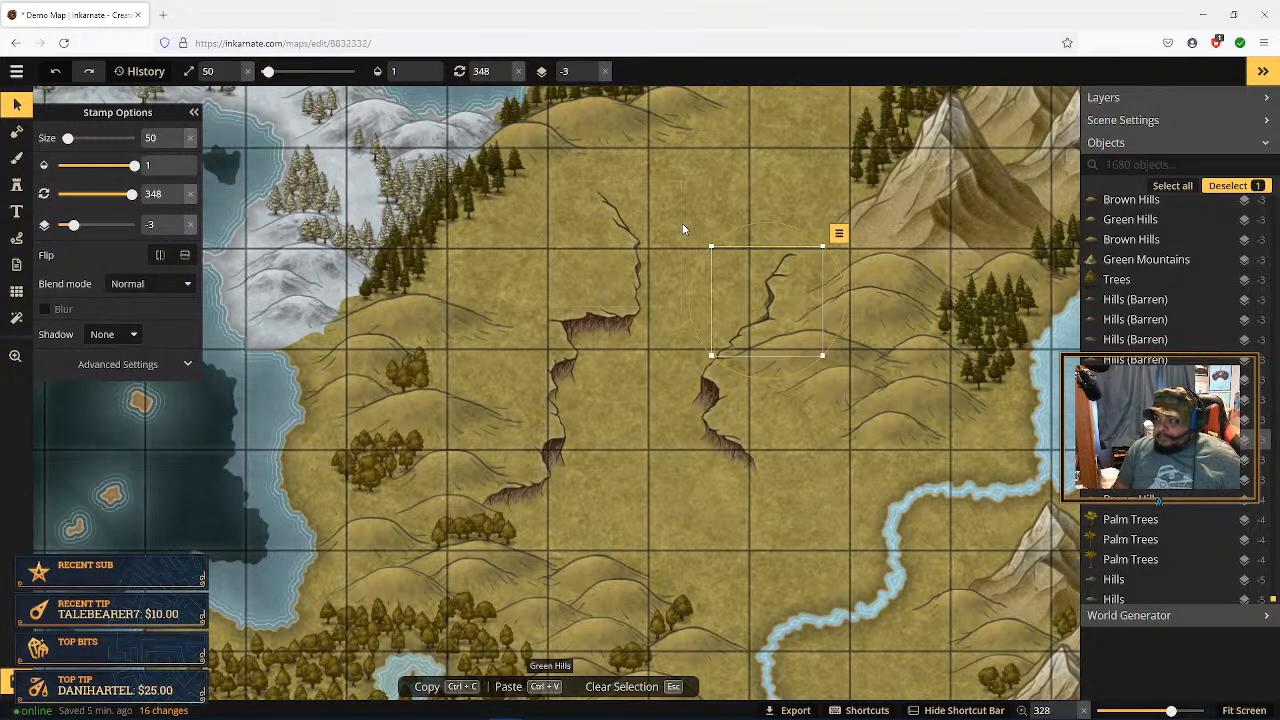
# Step: Extend the eastern cliff line north with variant 11, rotated to 337 degrees and aligned with the cliff below it
pyautogui.moveTo(740, 192); pyautogui.dragTo(631, 312)
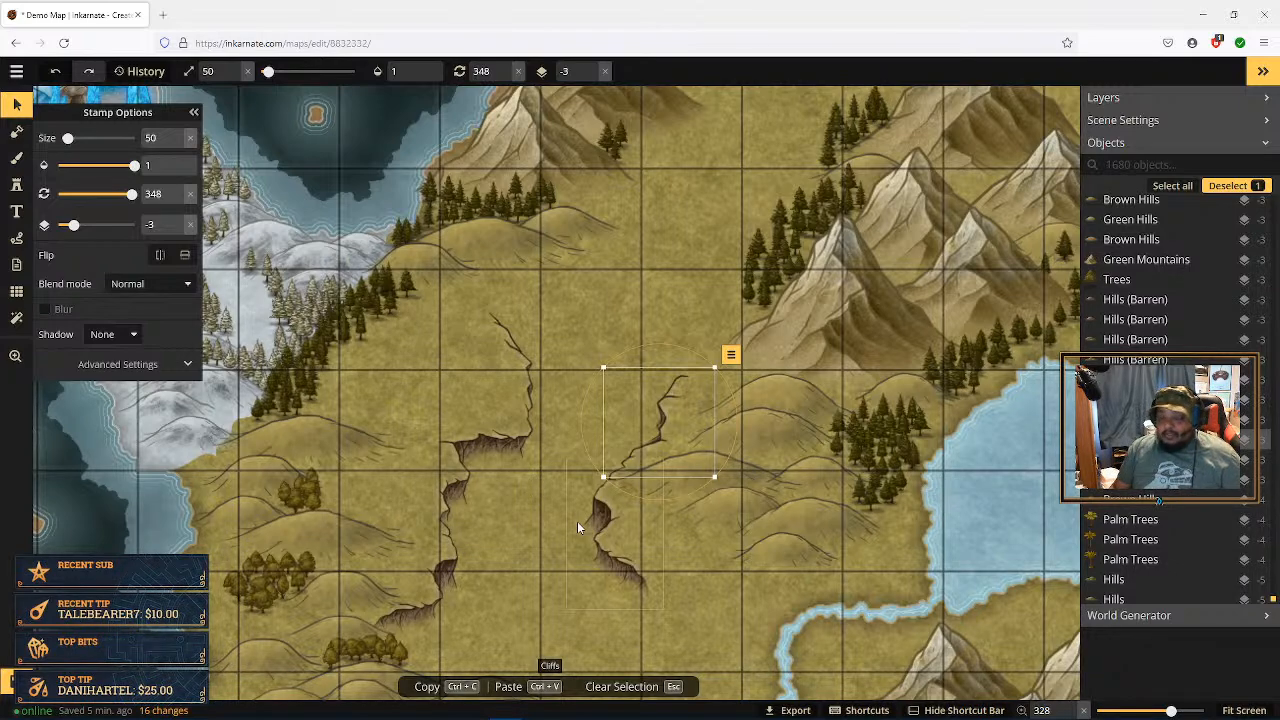
pyautogui.press('space')
pyautogui.moveTo(545, 576); pyautogui.dragTo(560, 449)
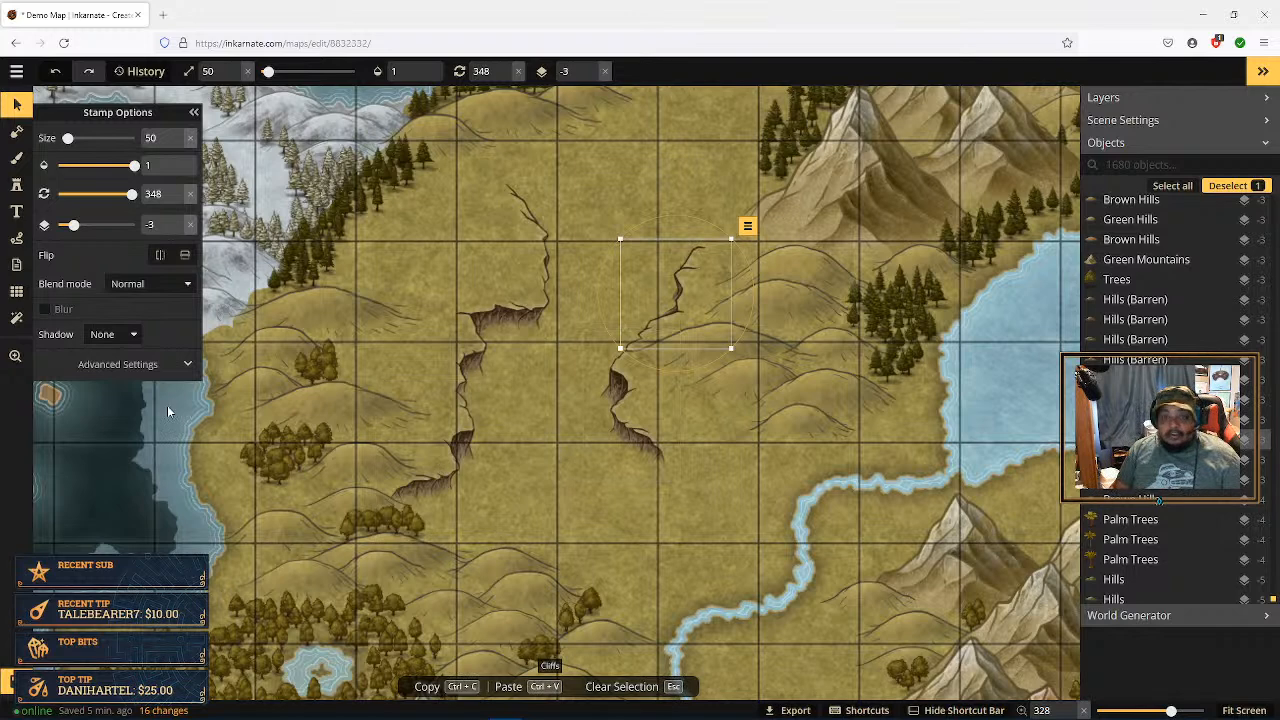
pyautogui.click(16, 184)
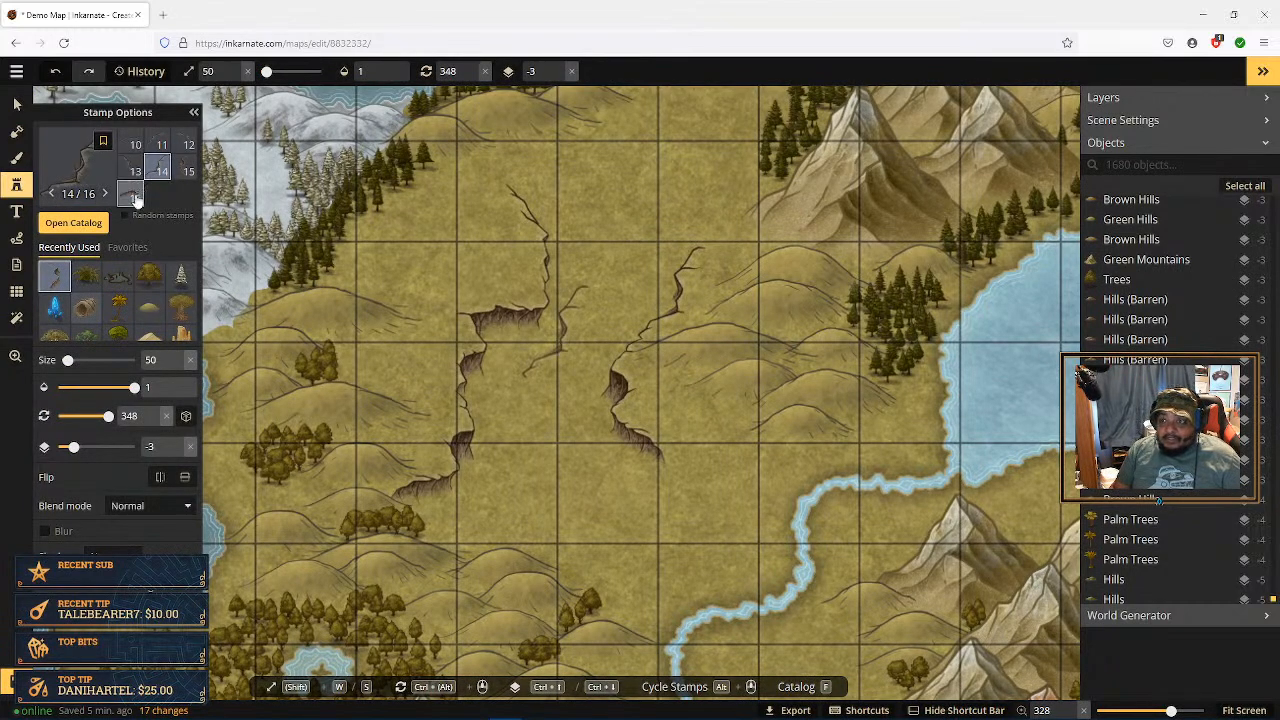
pyautogui.click(186, 171)
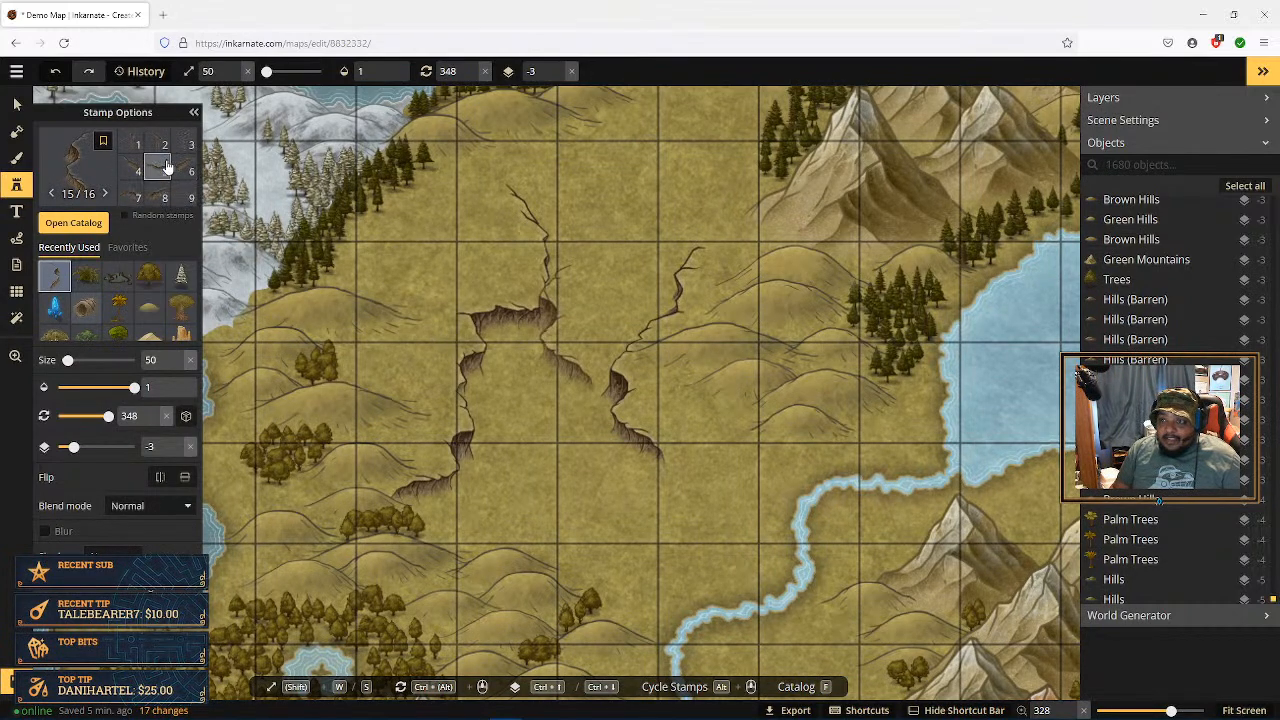
pyautogui.click(162, 152)
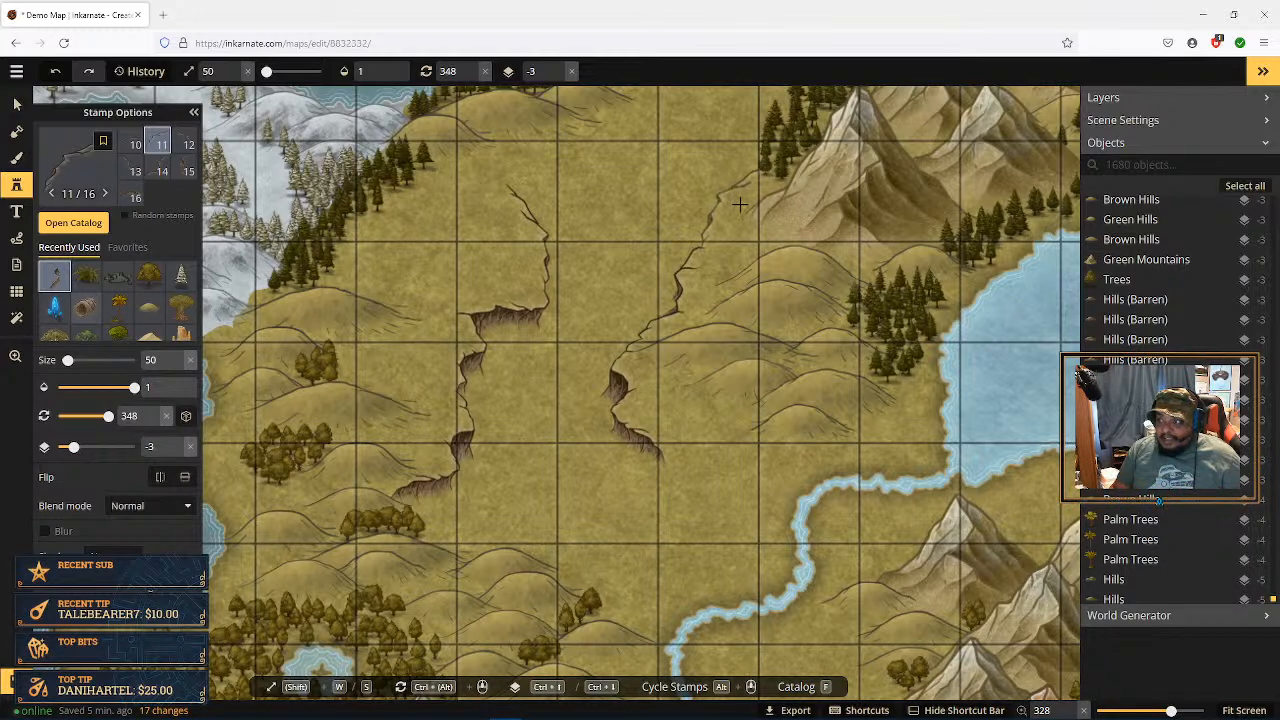
pyautogui.click(727, 203)
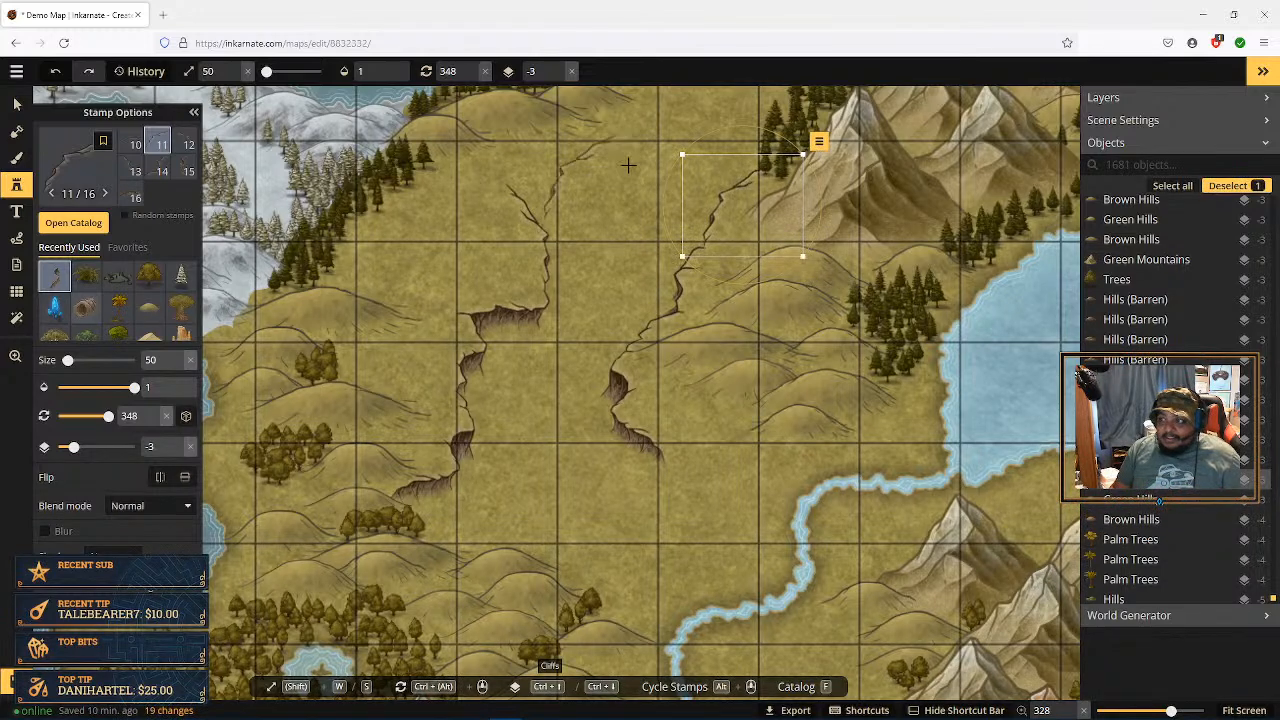
pyautogui.moveTo(740, 128); pyautogui.dragTo(724, 127)
pyautogui.moveTo(735, 190); pyautogui.dragTo(729, 187)
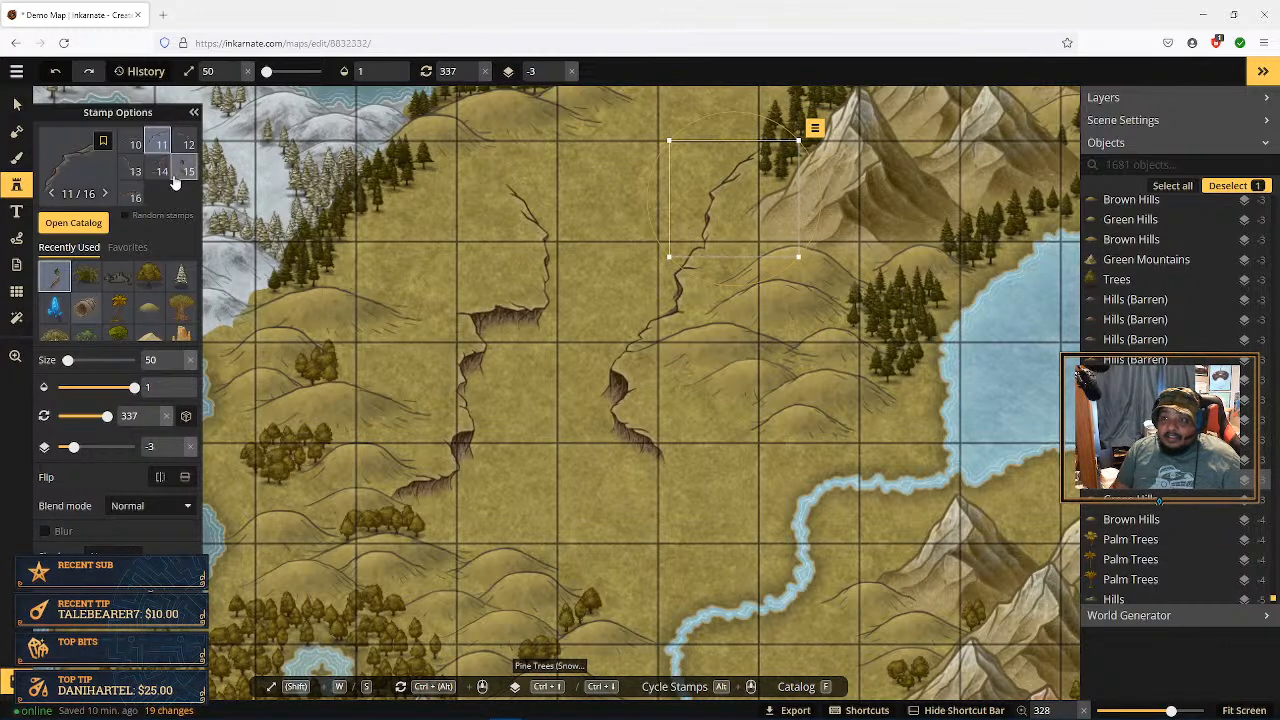
# Step: Add cliff variant 14 at the northern end of the eastern cliff line beside the mountain pines and rotate it to 330 degrees
pyautogui.scroll(3, 152, 193)
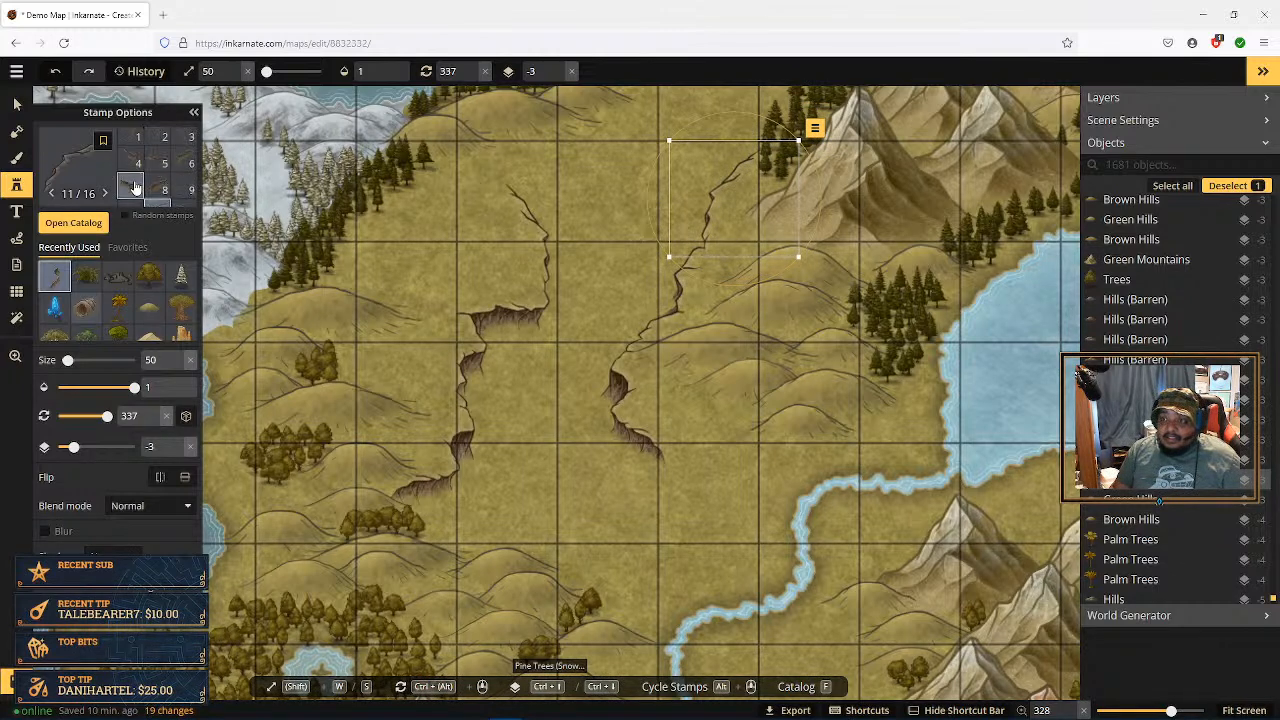
pyautogui.click(189, 163)
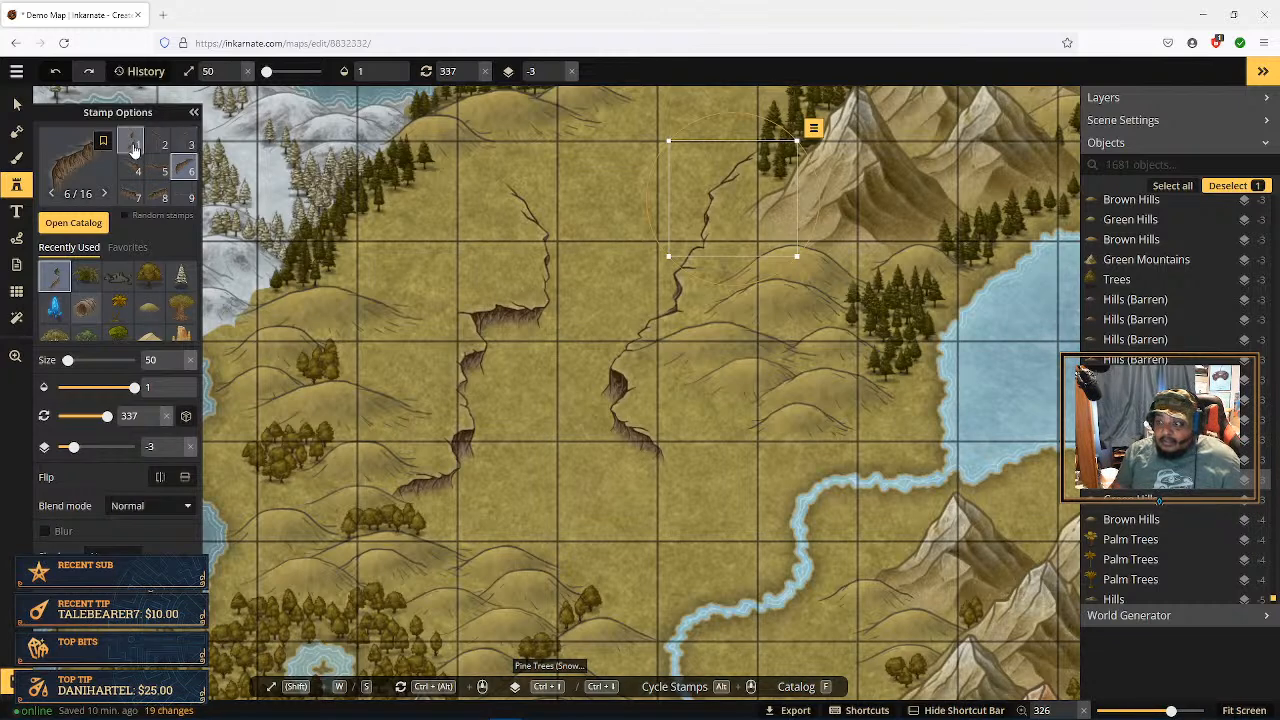
pyautogui.scroll(-2, 156, 178)
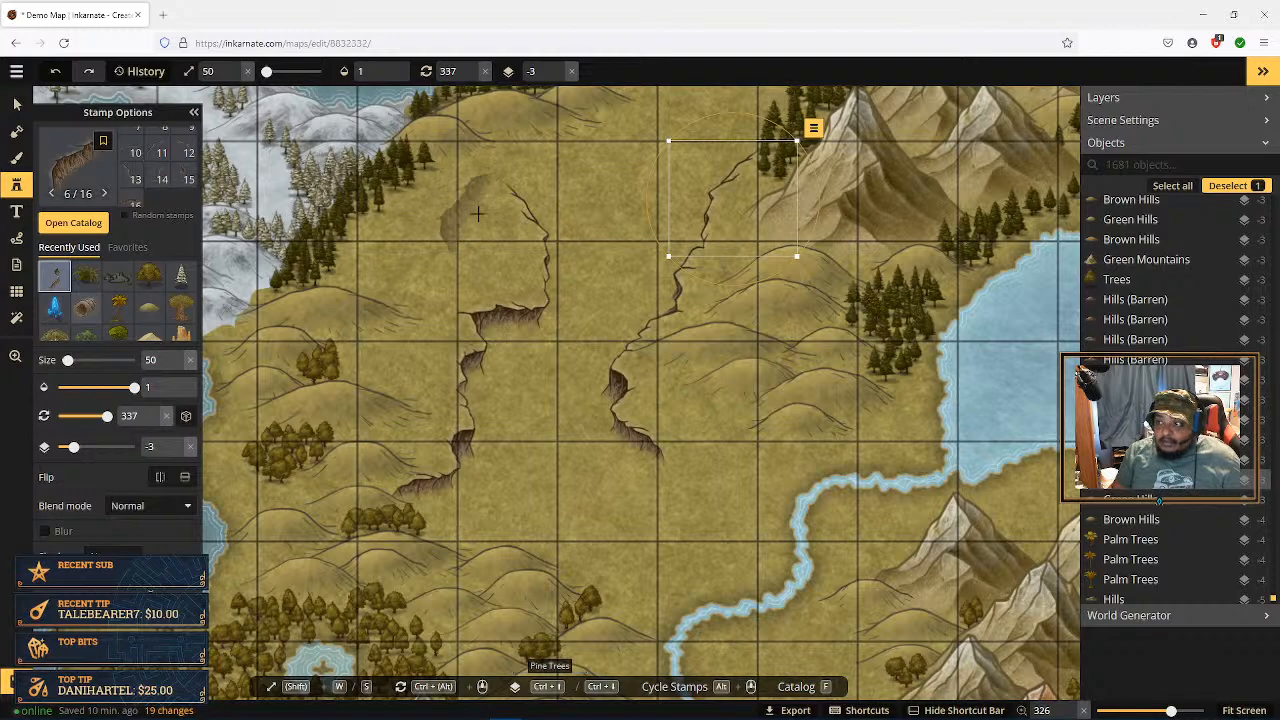
pyautogui.moveTo(600, 194); pyautogui.dragTo(552, 345)
pyautogui.scroll(-8, 360, 245)
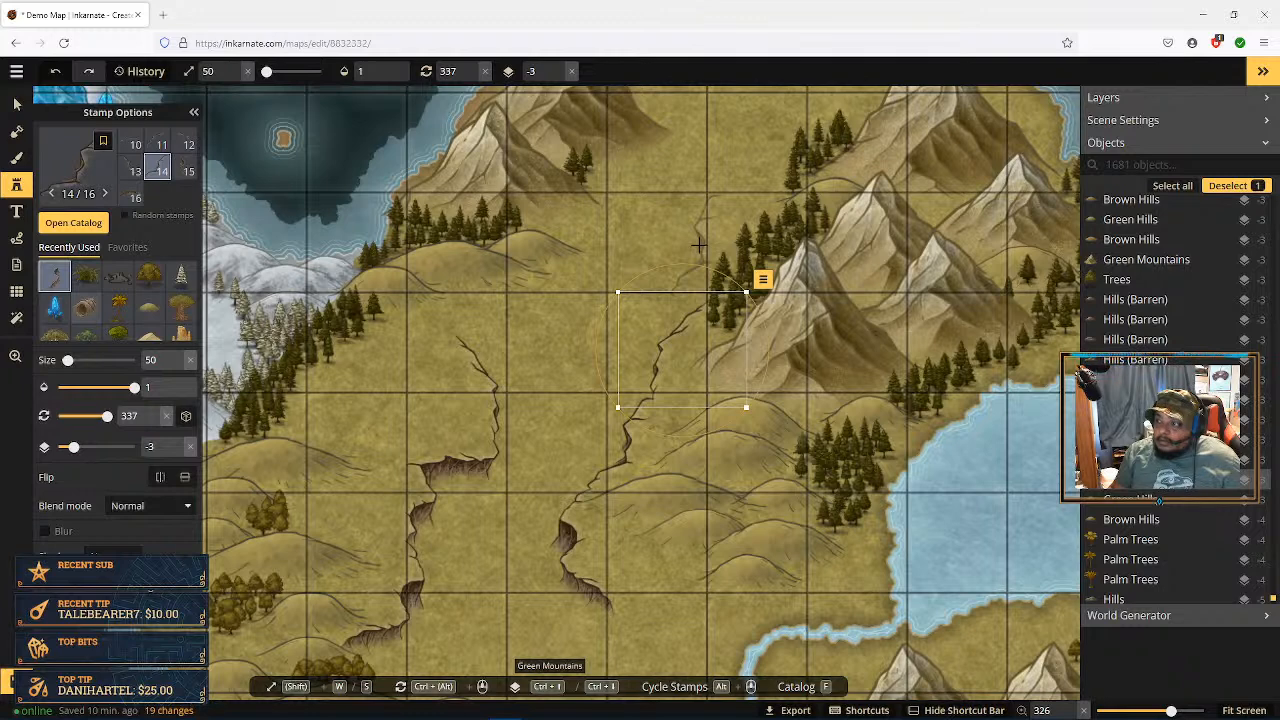
pyautogui.click(718, 258)
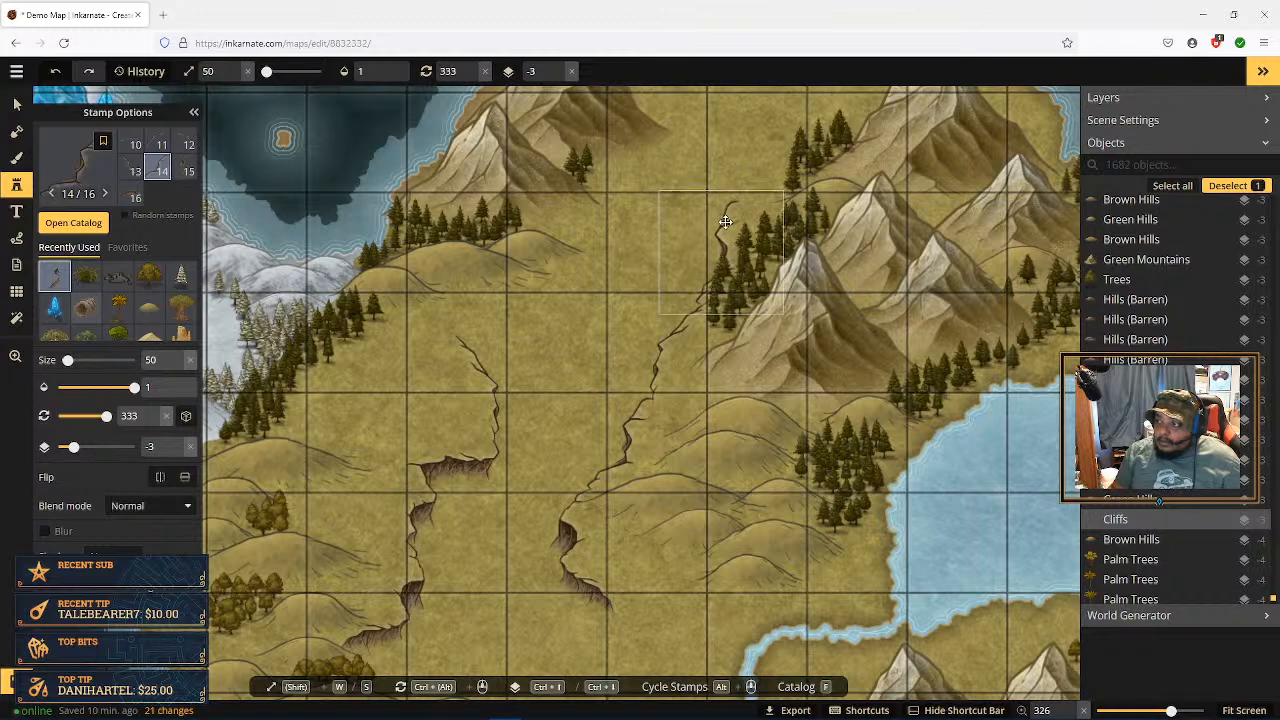
pyautogui.click(725, 221)
pyautogui.moveTo(749, 170); pyautogui.dragTo(746, 169)
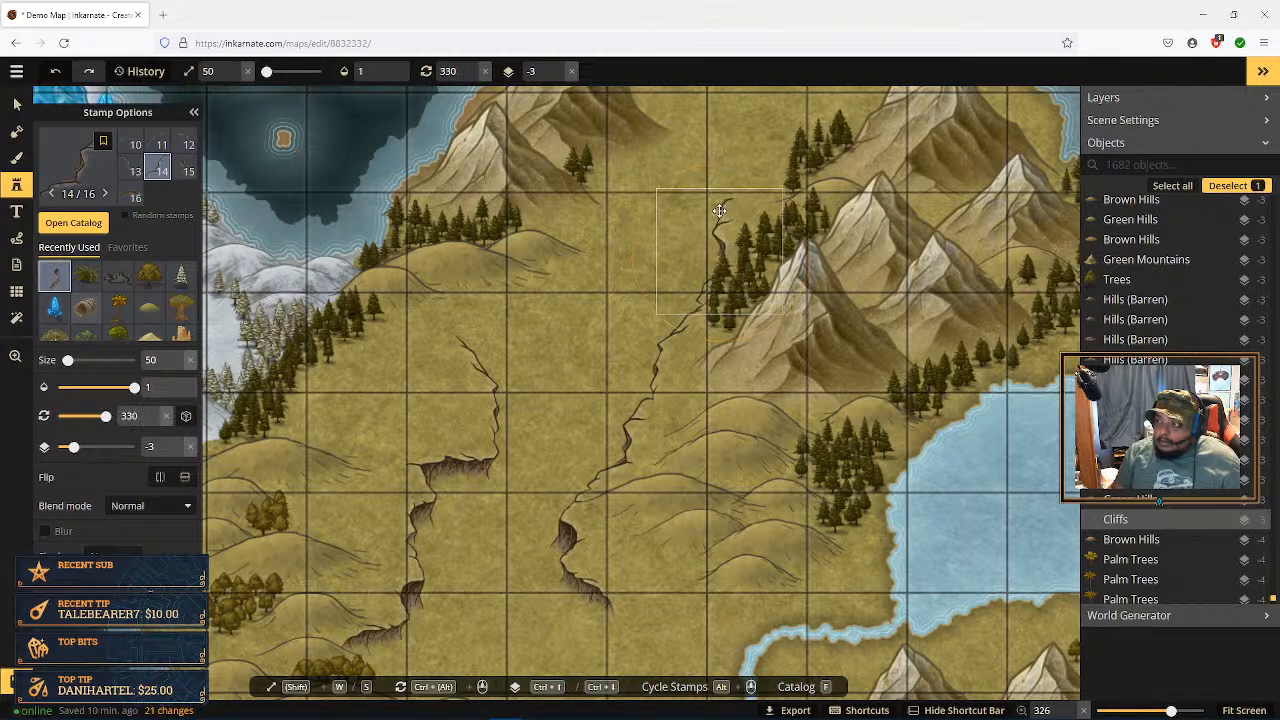
pyautogui.moveTo(721, 211); pyautogui.dragTo(721, 211)
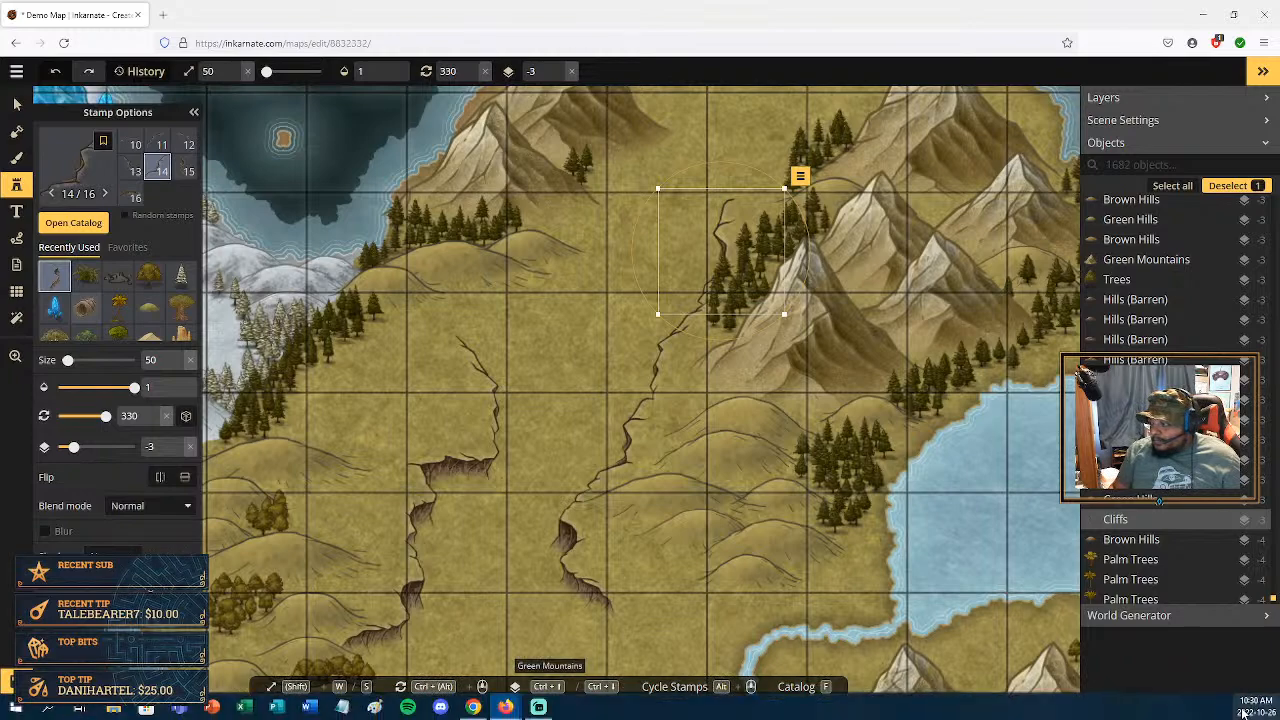
pyautogui.click(1243, 711)
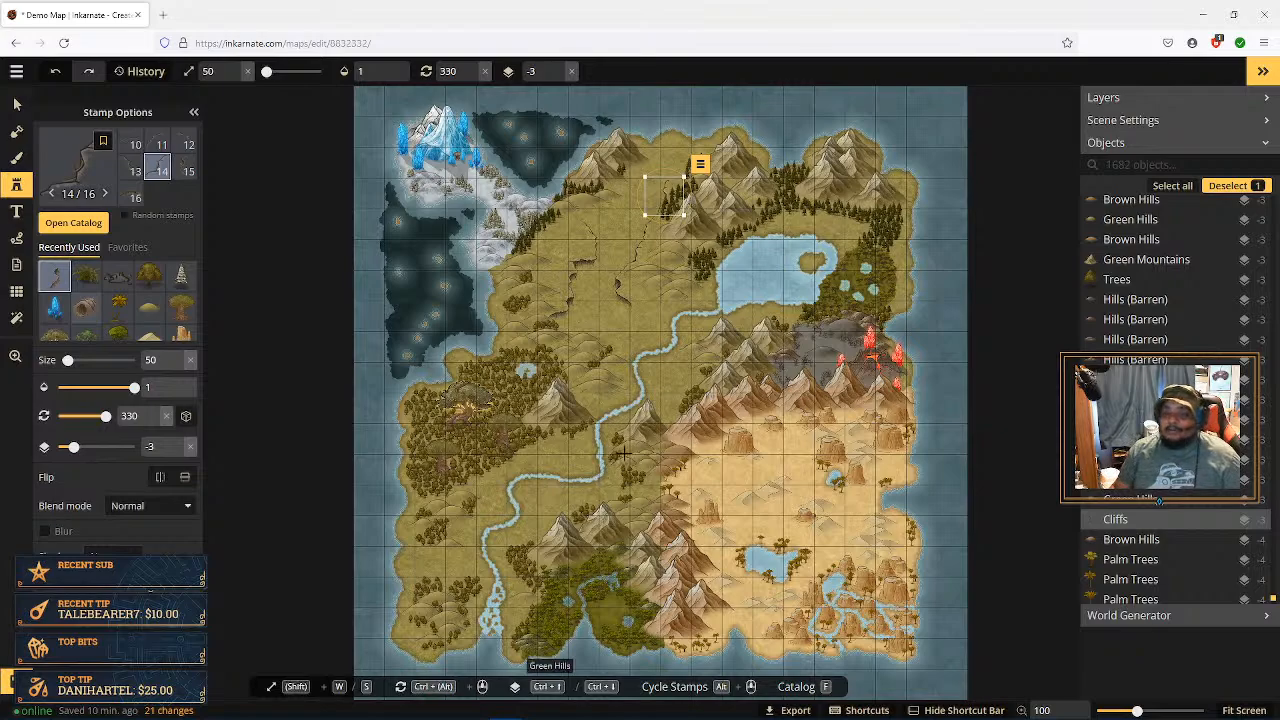
# Step: Place cliff variant 6 on the plain between the two northern mountain ranges, rotate it to 21 degrees and shift it slightly southeast
pyautogui.scroll(5, 661, 183)
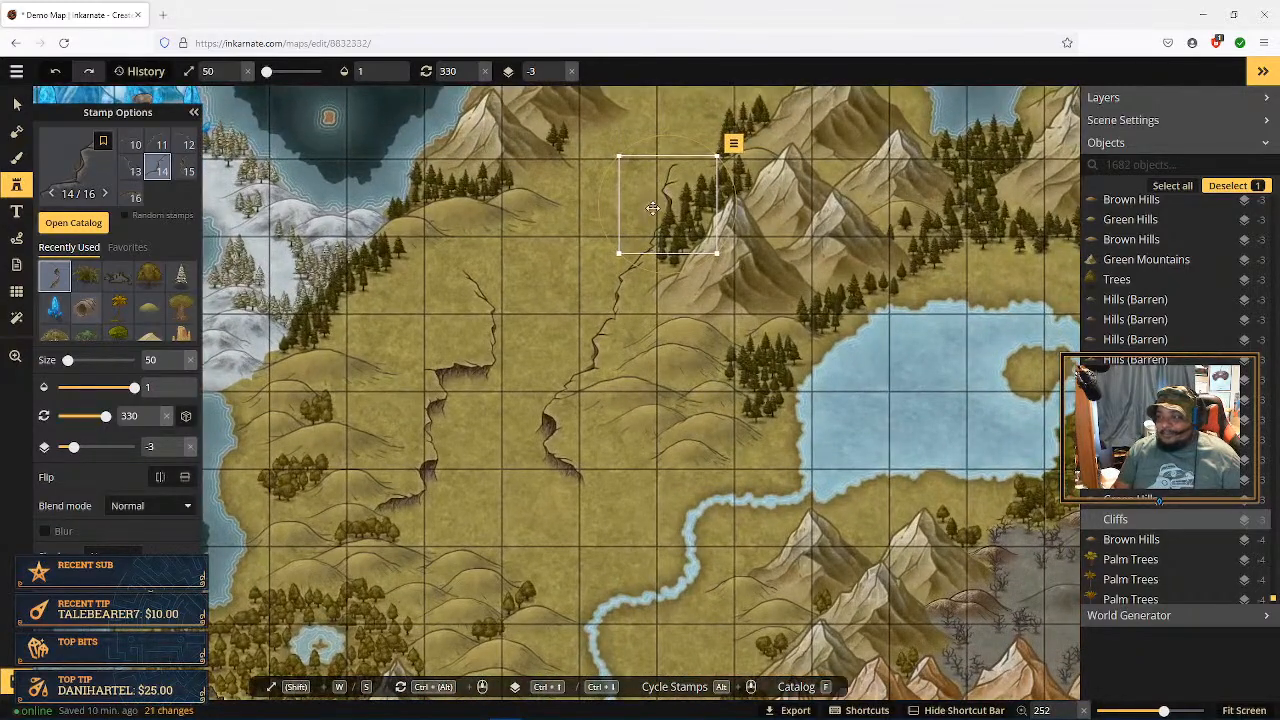
pyautogui.scroll(1, 661, 207)
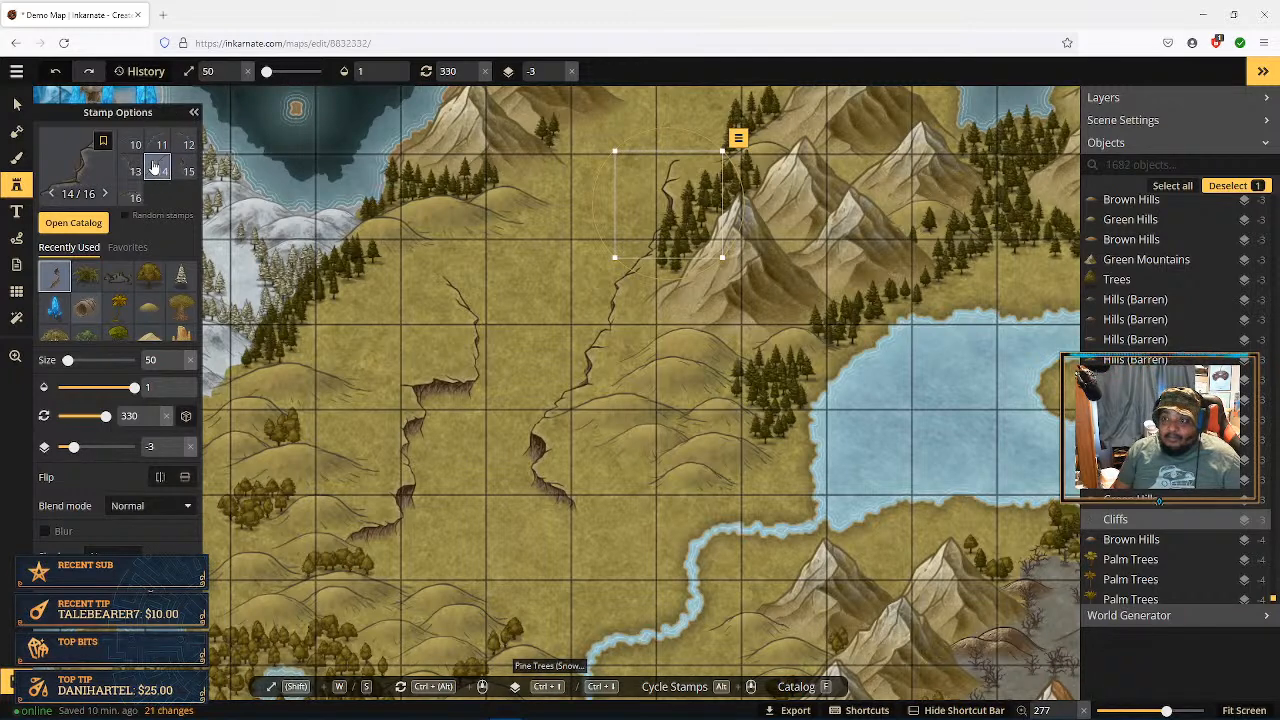
pyautogui.scroll(2, 157, 155)
pyautogui.scroll(2, 157, 155)
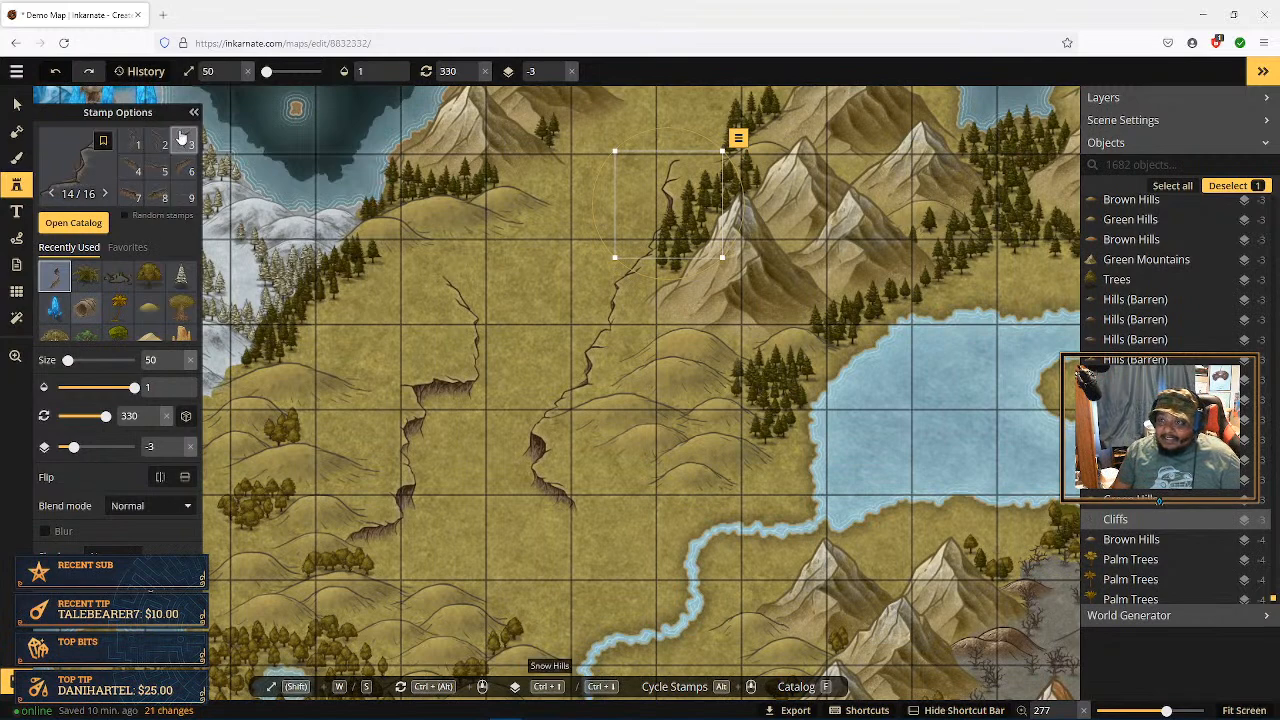
pyautogui.click(135, 145)
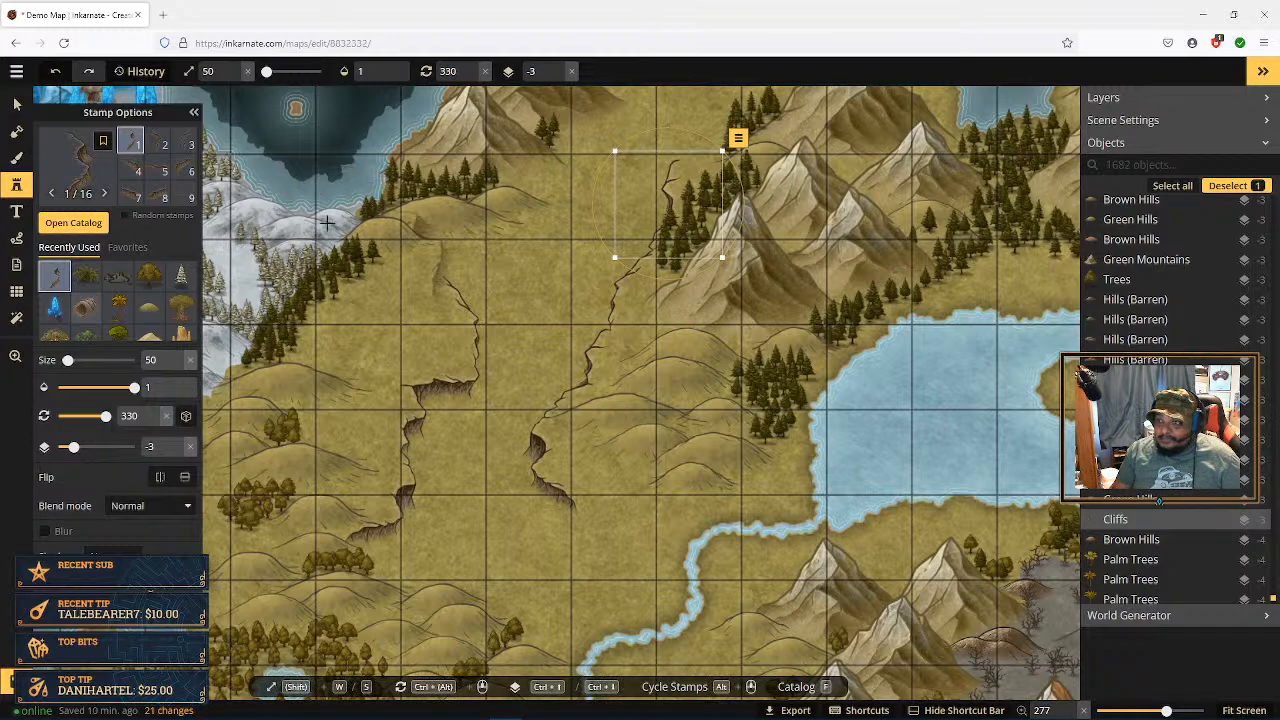
pyautogui.click(165, 145)
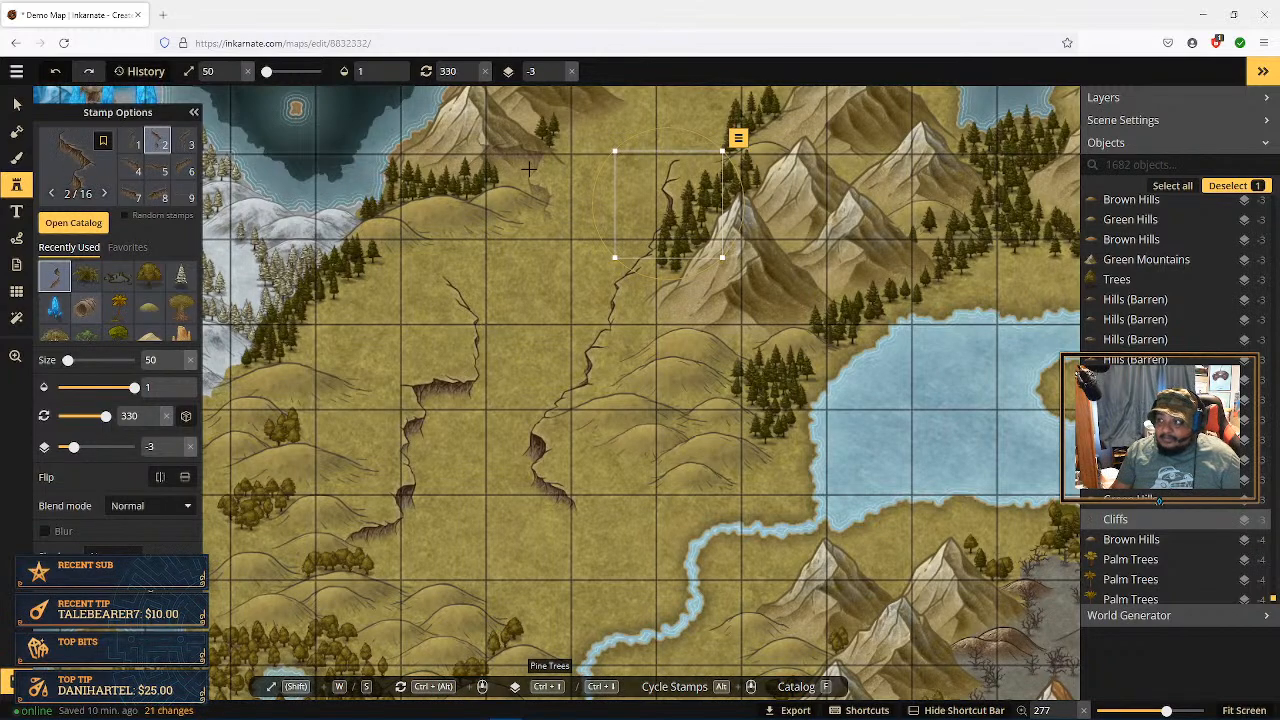
pyautogui.scroll(2, 693, 132)
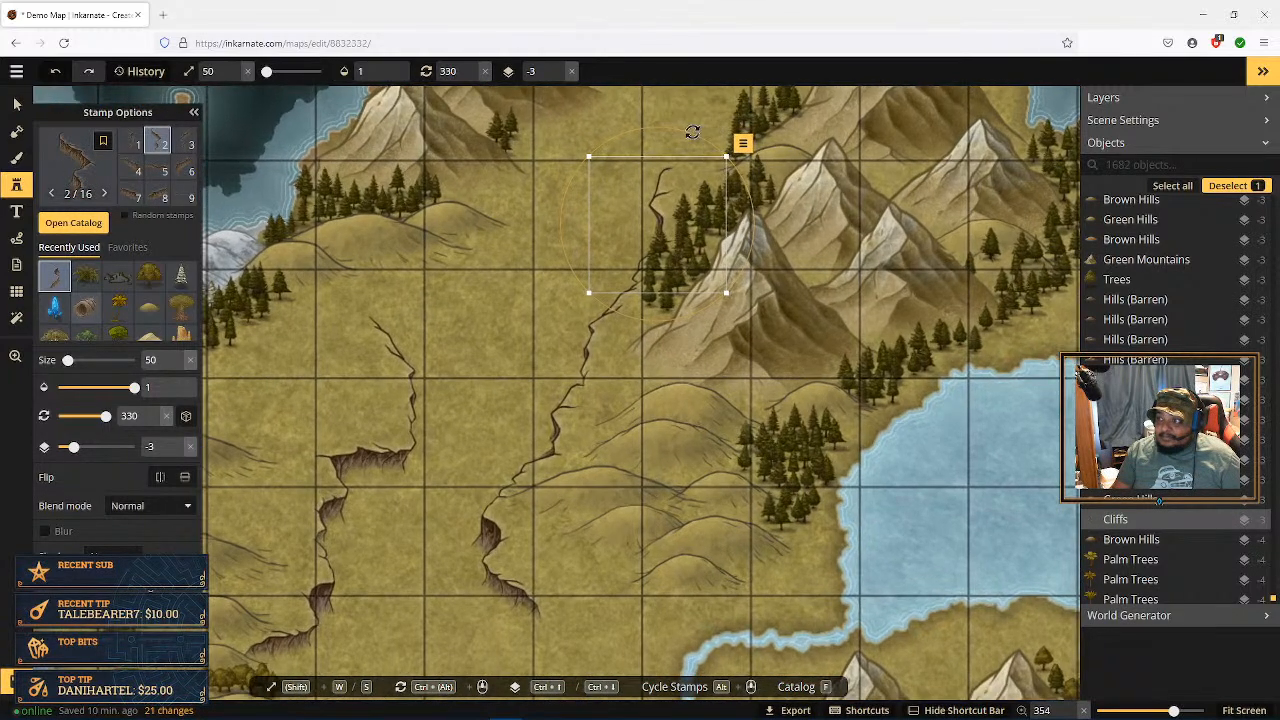
pyautogui.scroll(2, 682, 208)
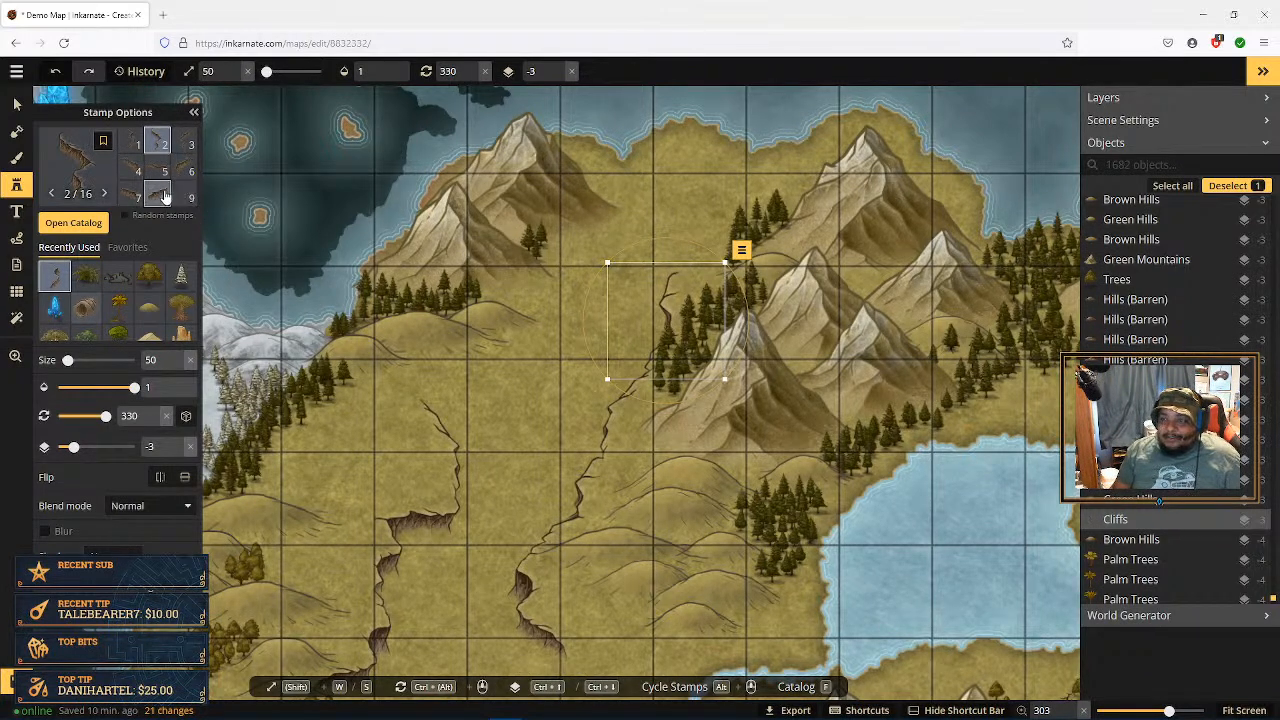
pyautogui.click(184, 170)
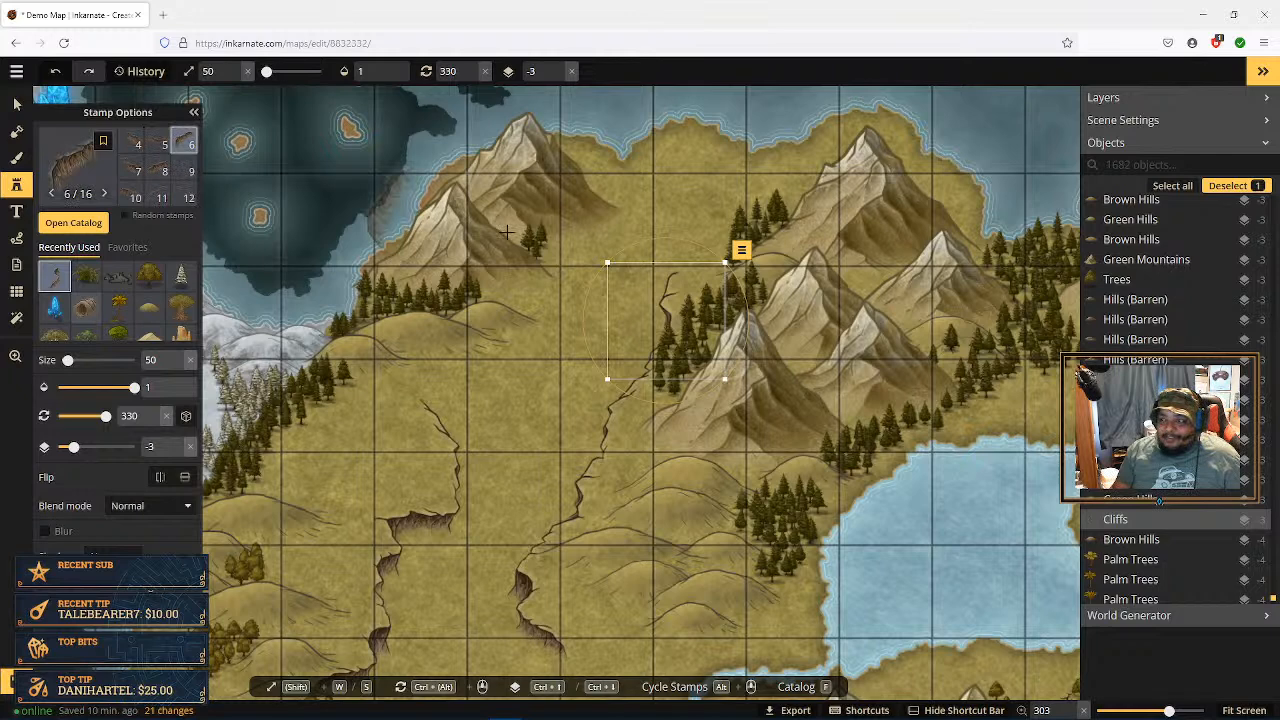
pyautogui.click(606, 262)
pyautogui.moveTo(626, 190); pyautogui.dragTo(671, 220)
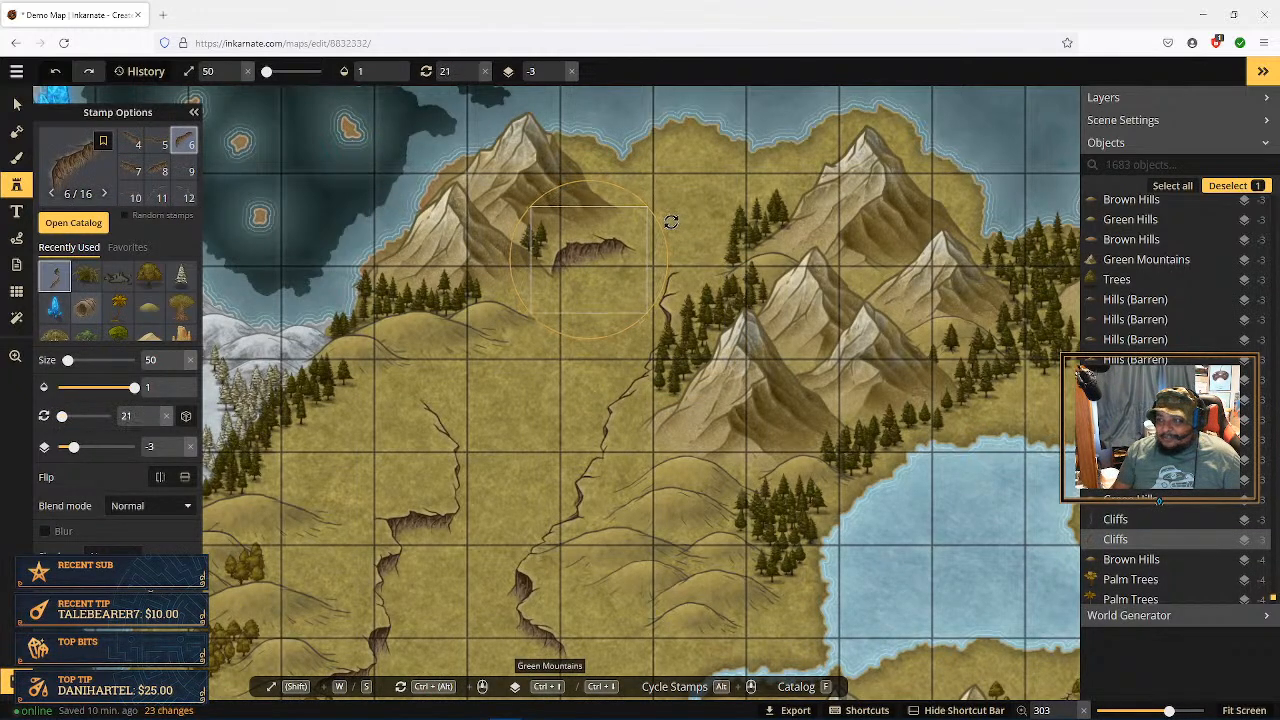
pyautogui.moveTo(595, 248); pyautogui.dragTo(606, 261)
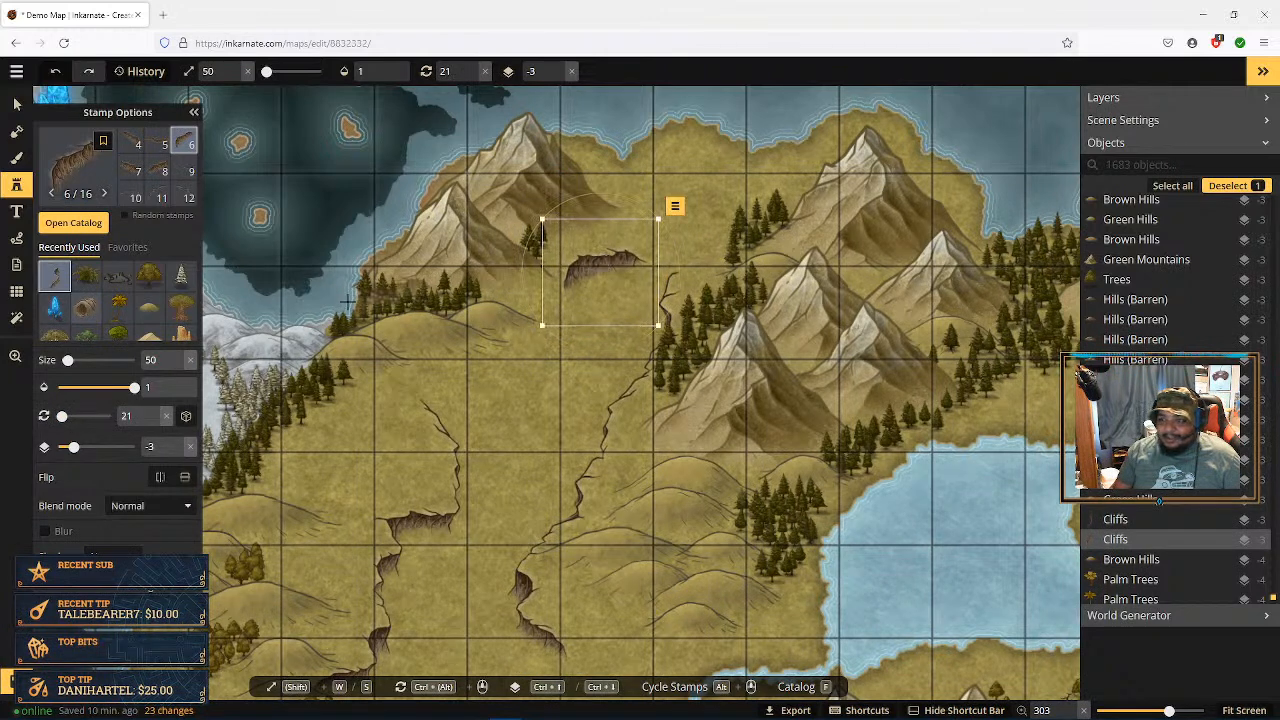
# Step: Try cliff variant 8 at the western line's northern end with variant 12 rotated to 88 degrees beside it, and remove variant 12
pyautogui.click(158, 172)
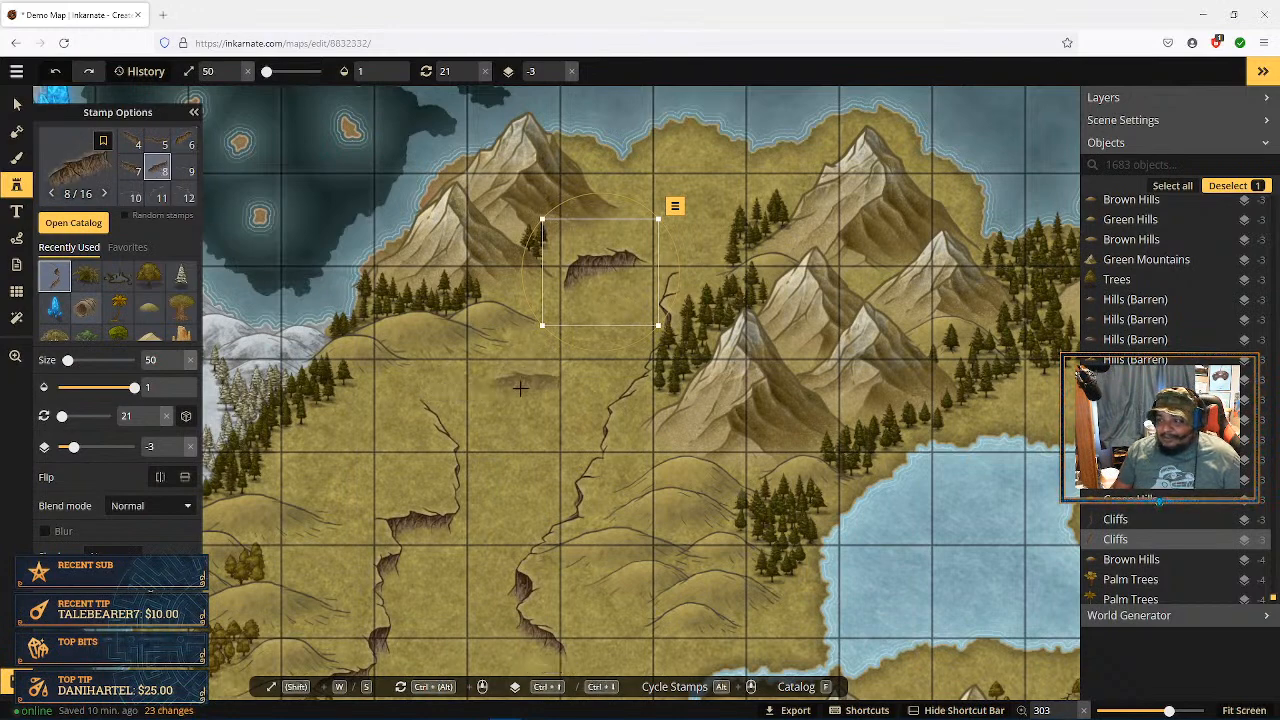
pyautogui.click(455, 397)
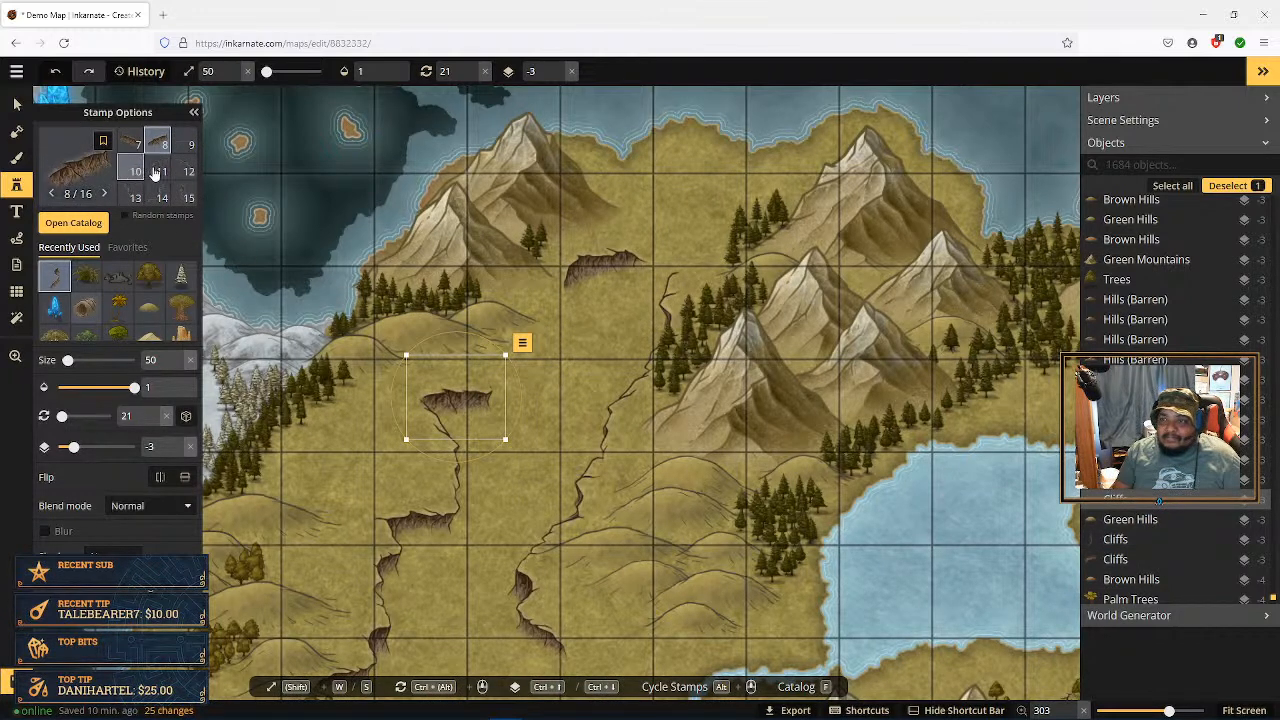
pyautogui.click(187, 170)
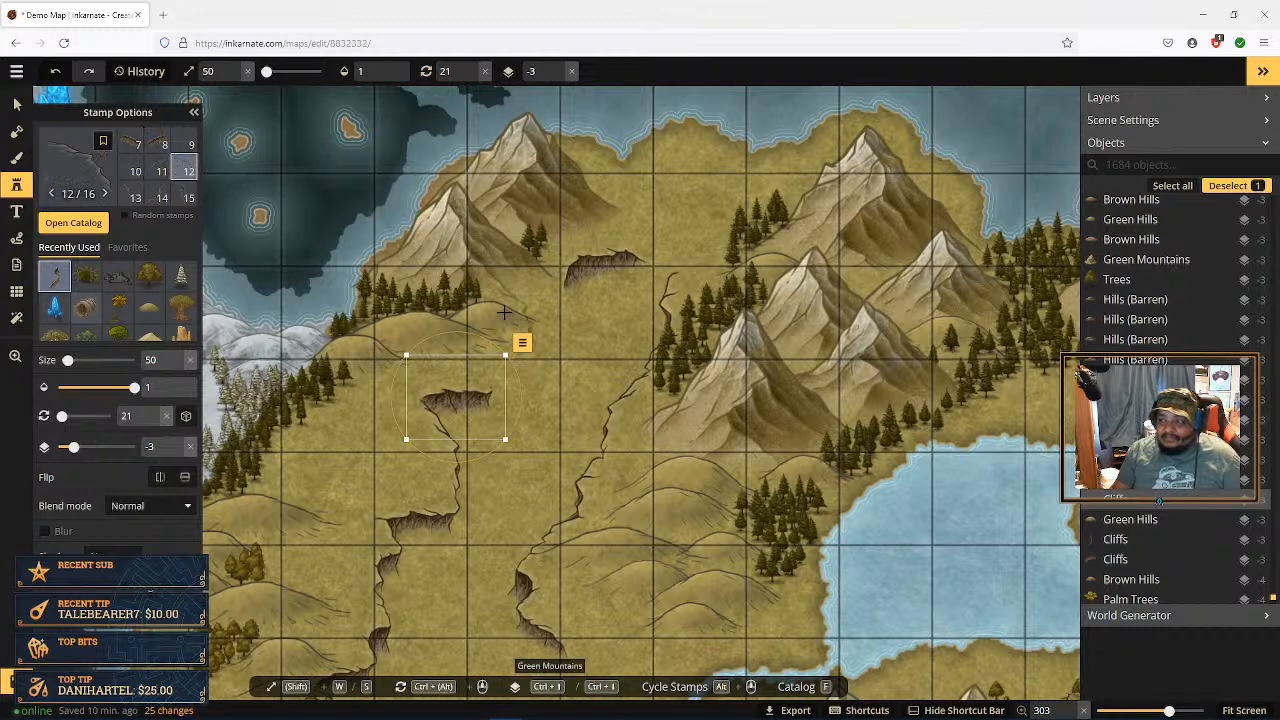
pyautogui.click(543, 348)
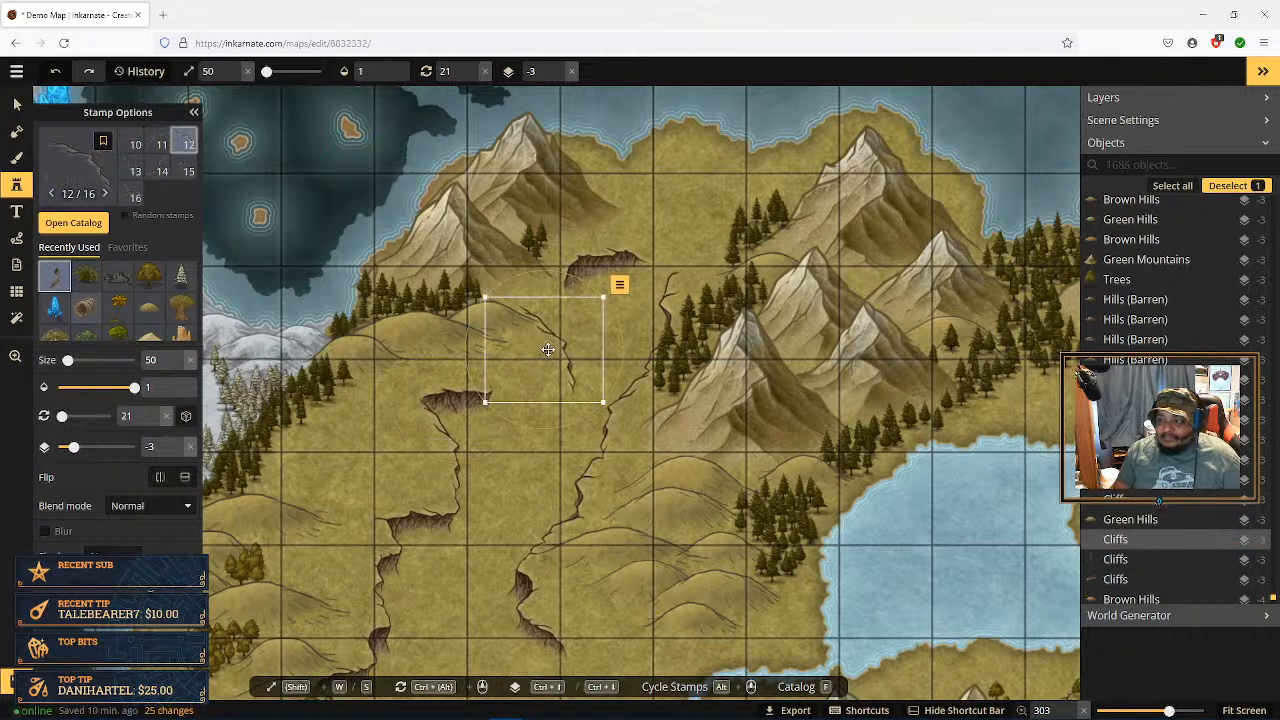
pyautogui.moveTo(612, 392); pyautogui.dragTo(529, 367)
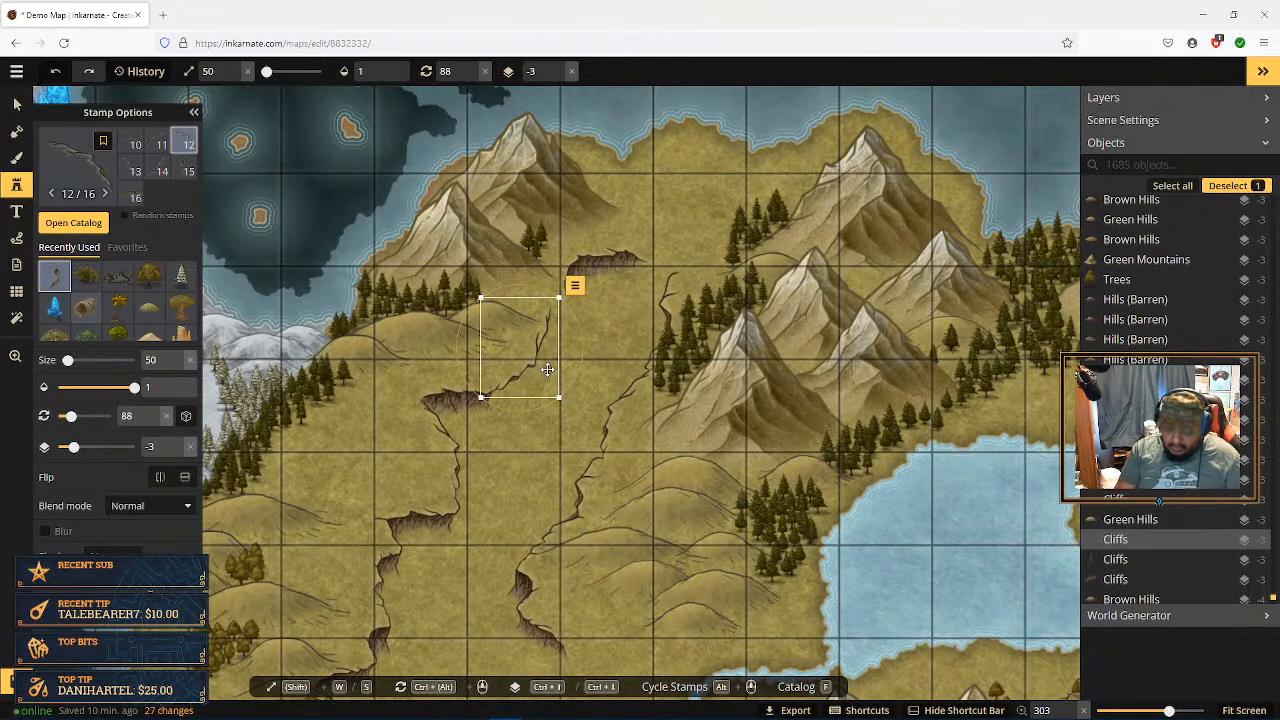
pyautogui.press('Escape')
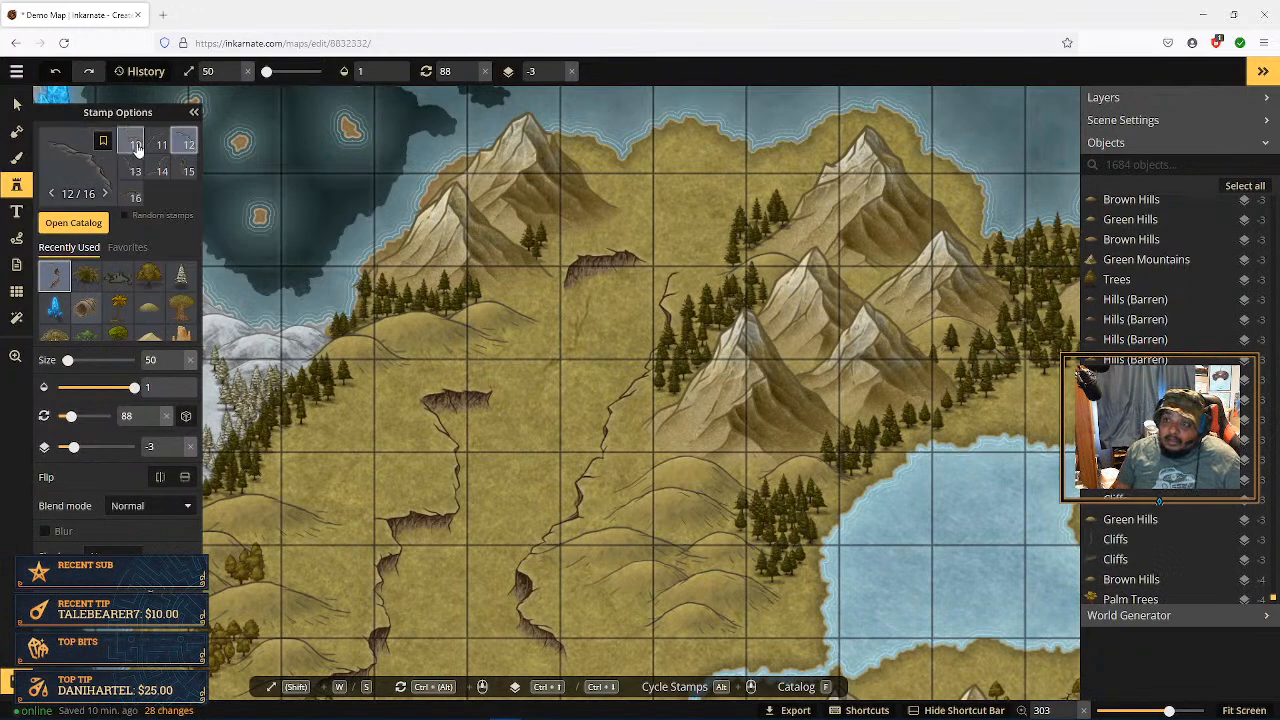
# Step: Place cliff variant 1 between the western and eastern cliff lines and rotate it to 39 degrees
pyautogui.scroll(3, 143, 172)
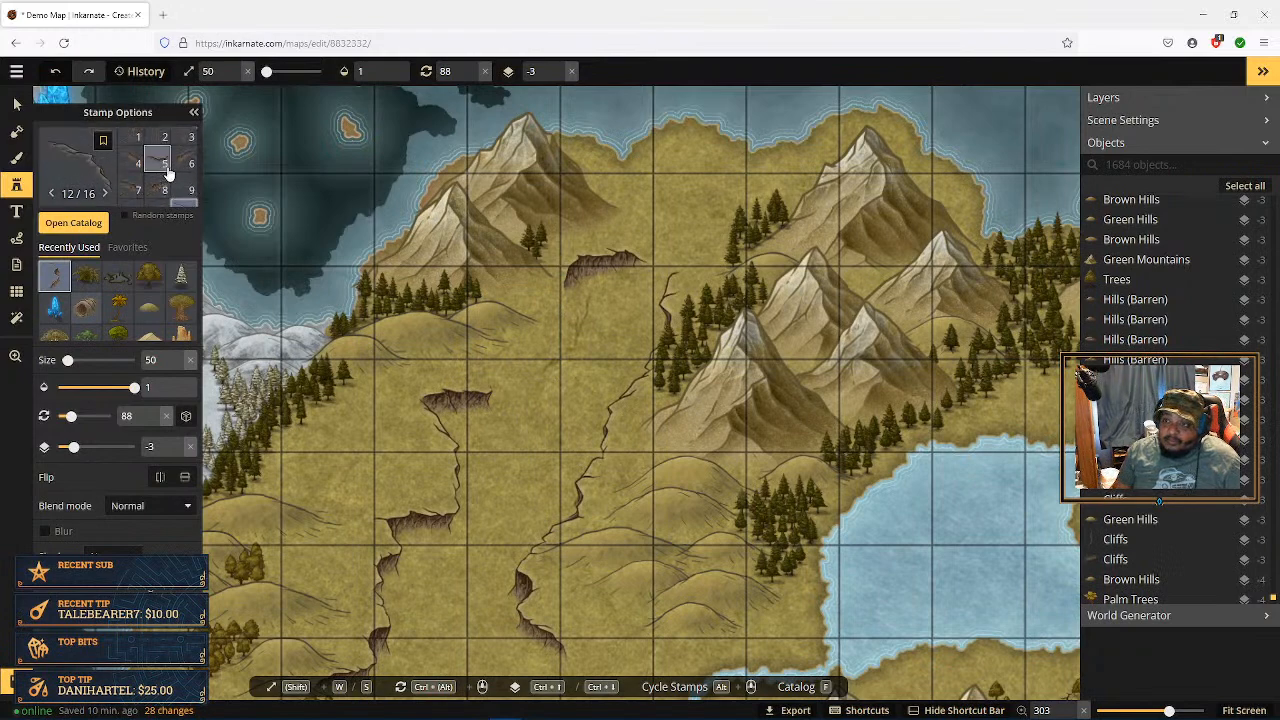
pyautogui.click(131, 137)
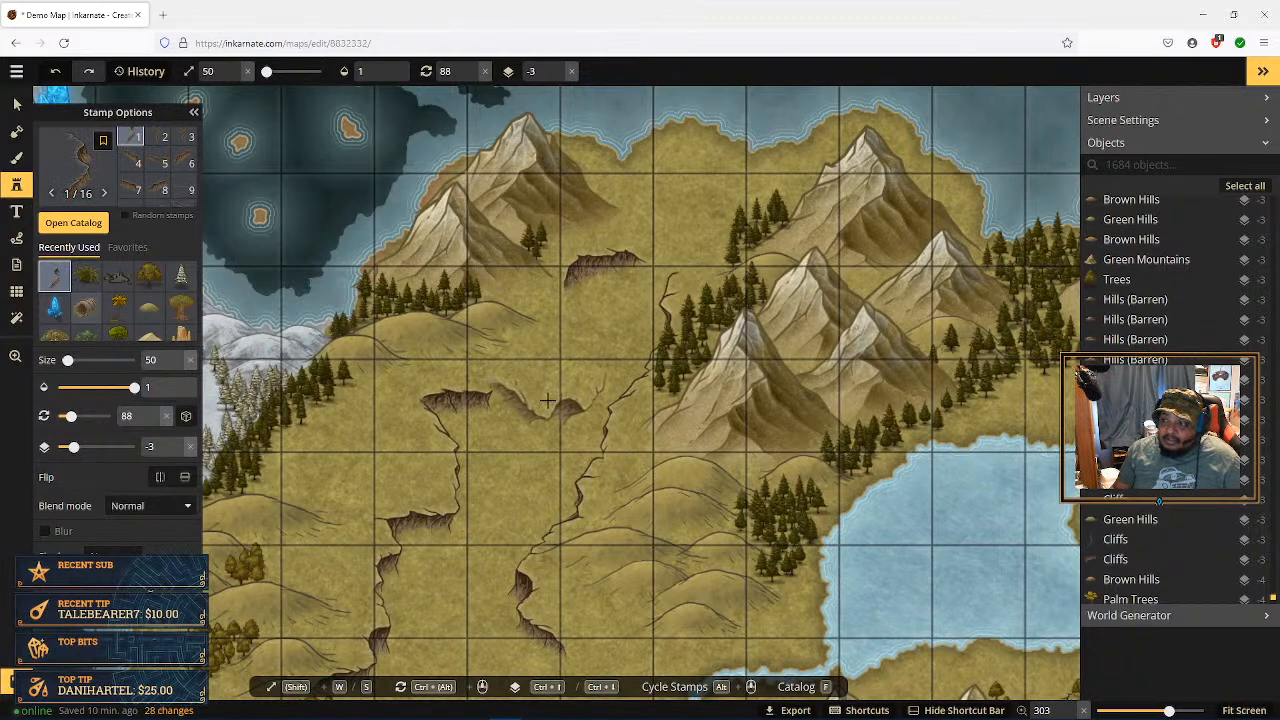
pyautogui.click(545, 400)
pyautogui.moveTo(623, 350); pyautogui.dragTo(516, 319)
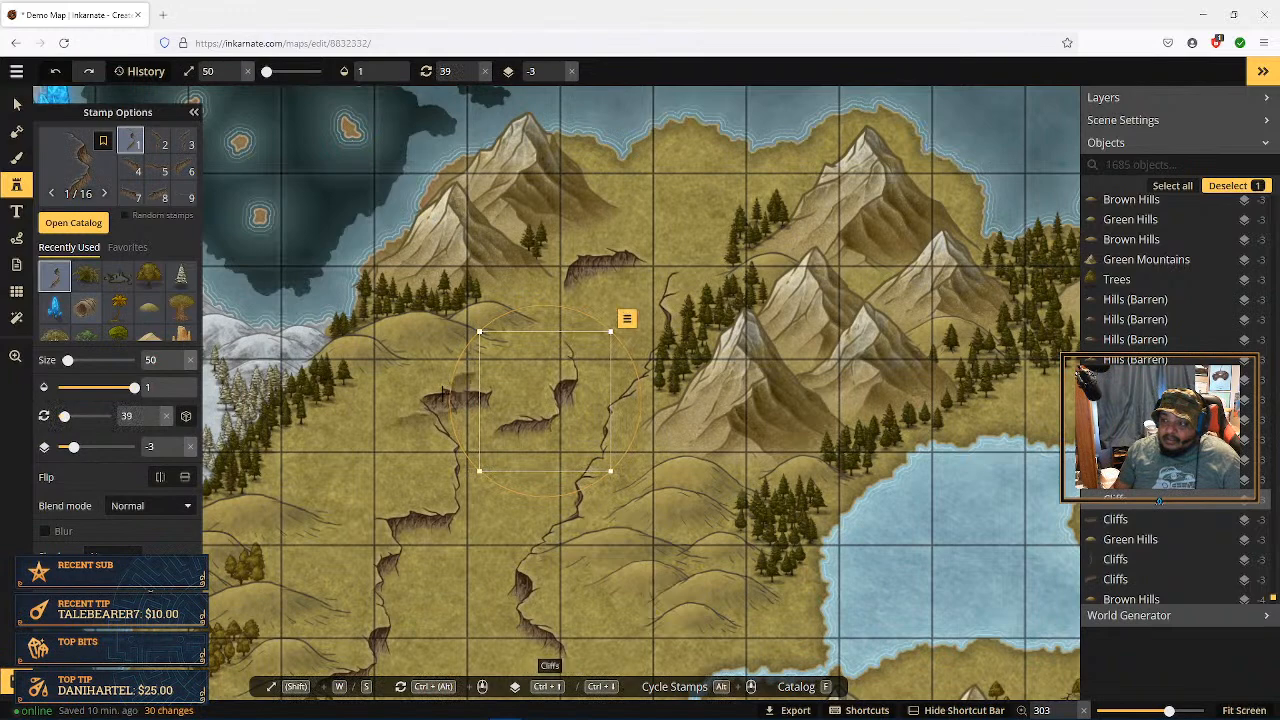
# Step: Remove the stray copy of variant 1 and delete the variant 8 cliff at the western line's northern end
pyautogui.click(442, 394)
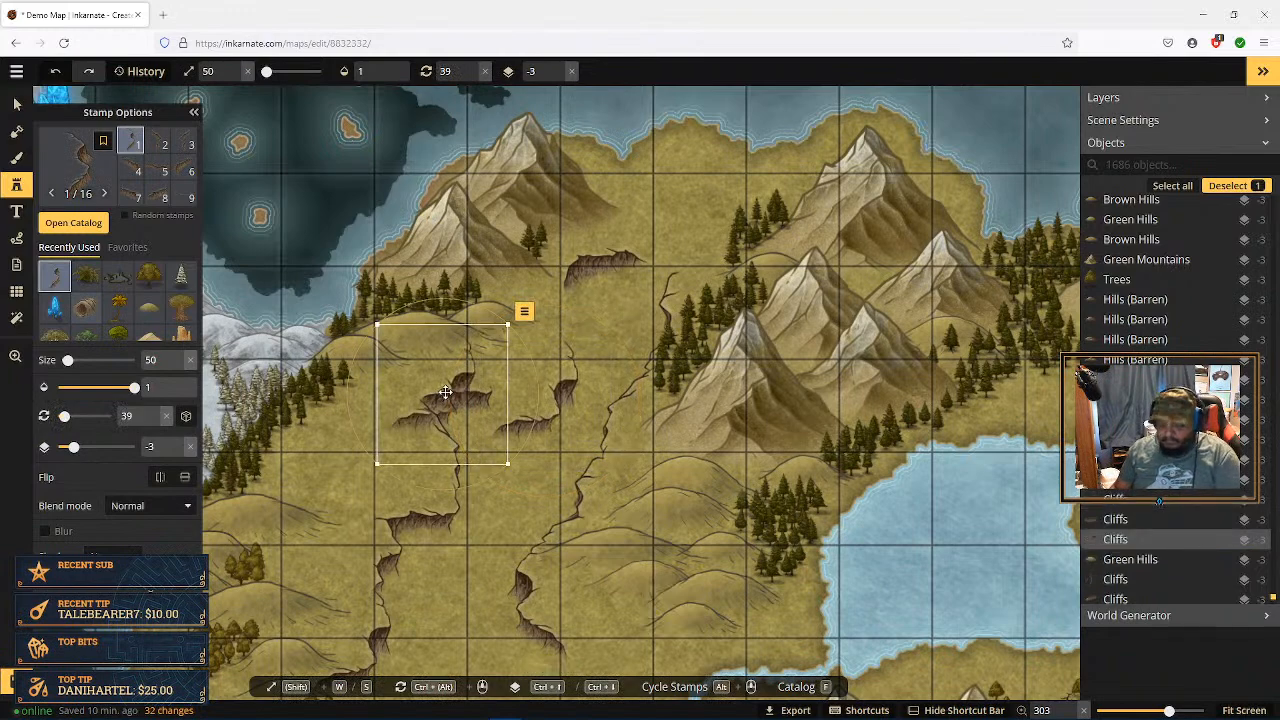
pyautogui.press('Escape')
pyautogui.click(16, 104)
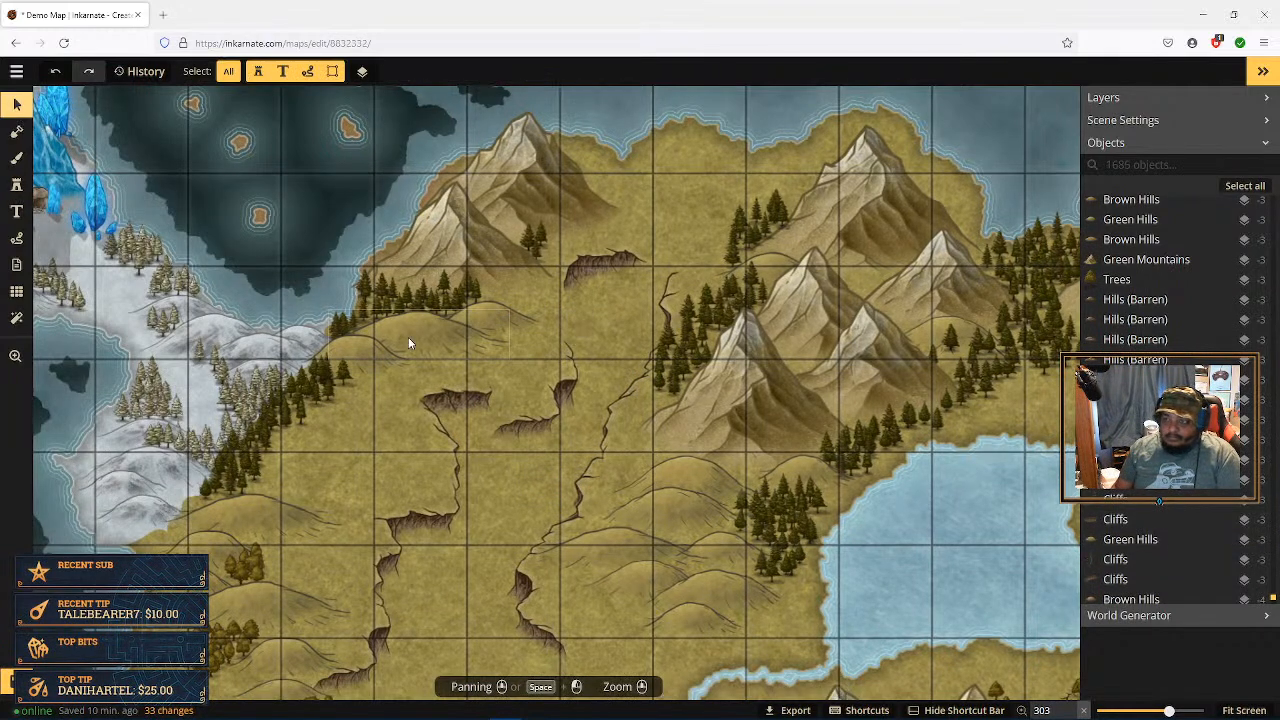
pyautogui.click(462, 394)
pyautogui.press('Delete')
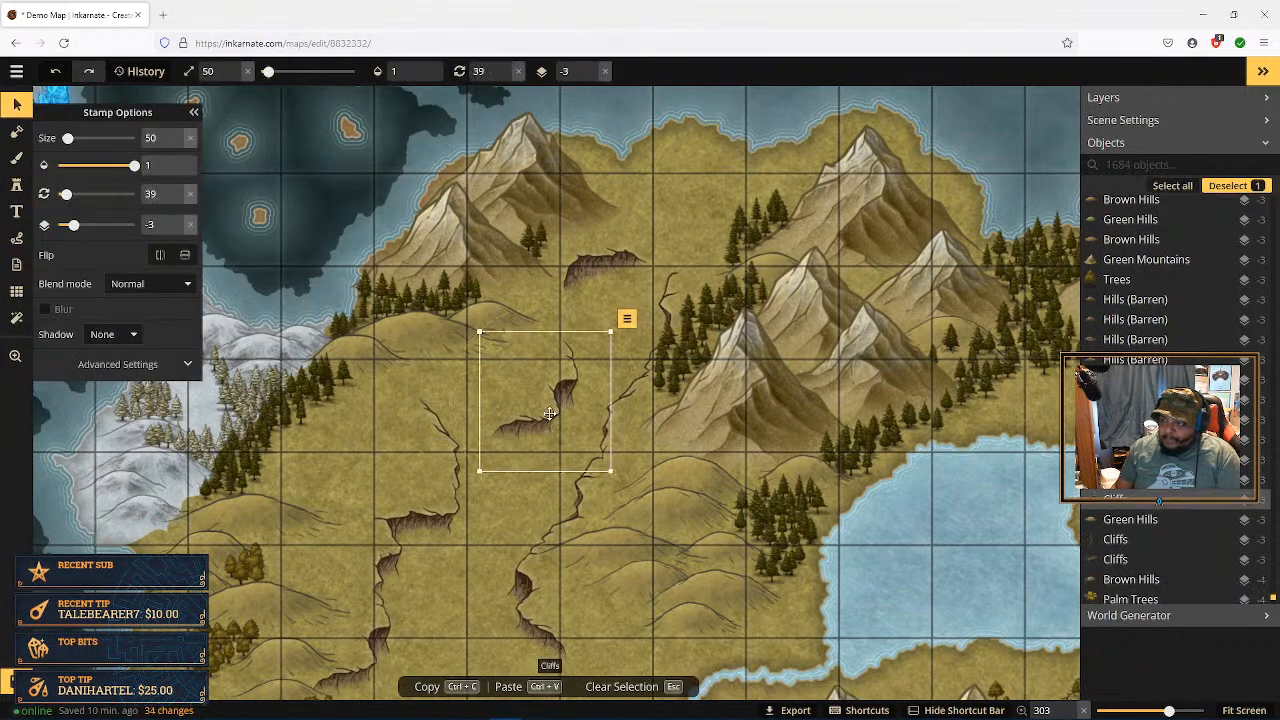
# Step: Move the variant 1 cliff north toward the variant 6 cliff, trying 46 degrees before rotating it back to 39 degrees
pyautogui.click(497, 384)
pyautogui.moveTo(549, 318); pyautogui.dragTo(569, 340)
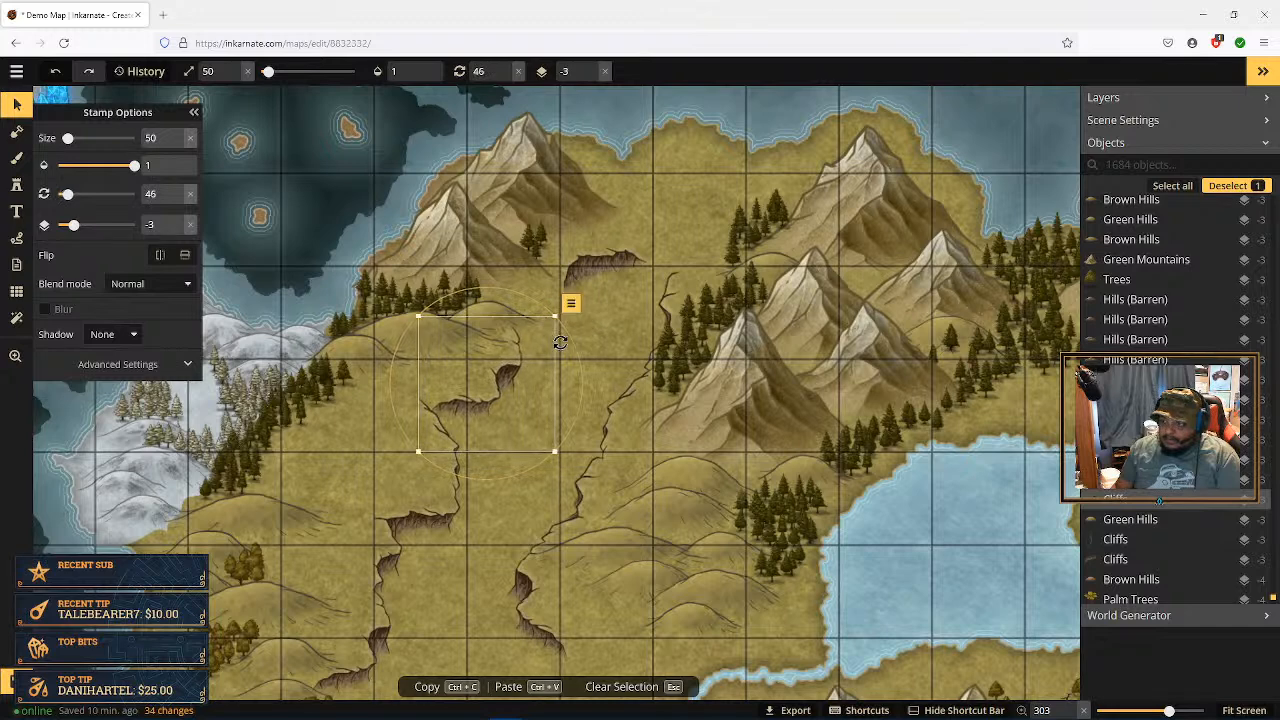
pyautogui.moveTo(497, 385); pyautogui.dragTo(548, 375)
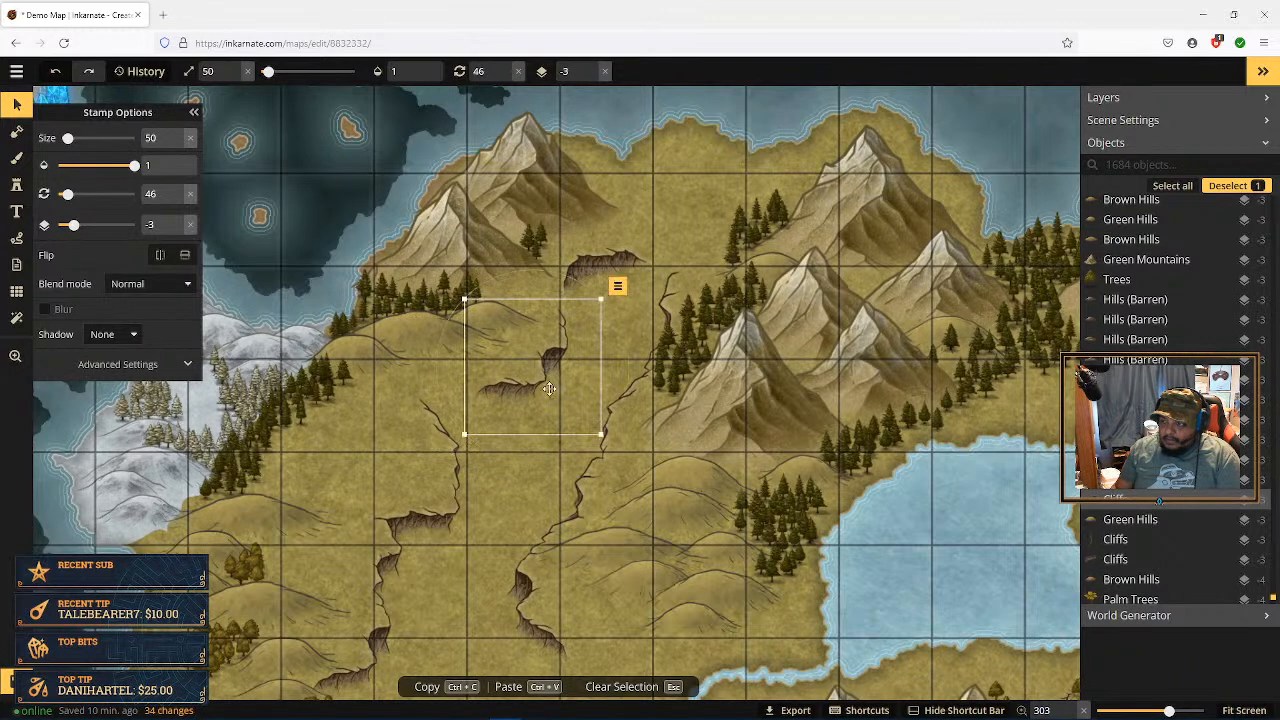
pyautogui.moveTo(566, 458); pyautogui.dragTo(576, 453)
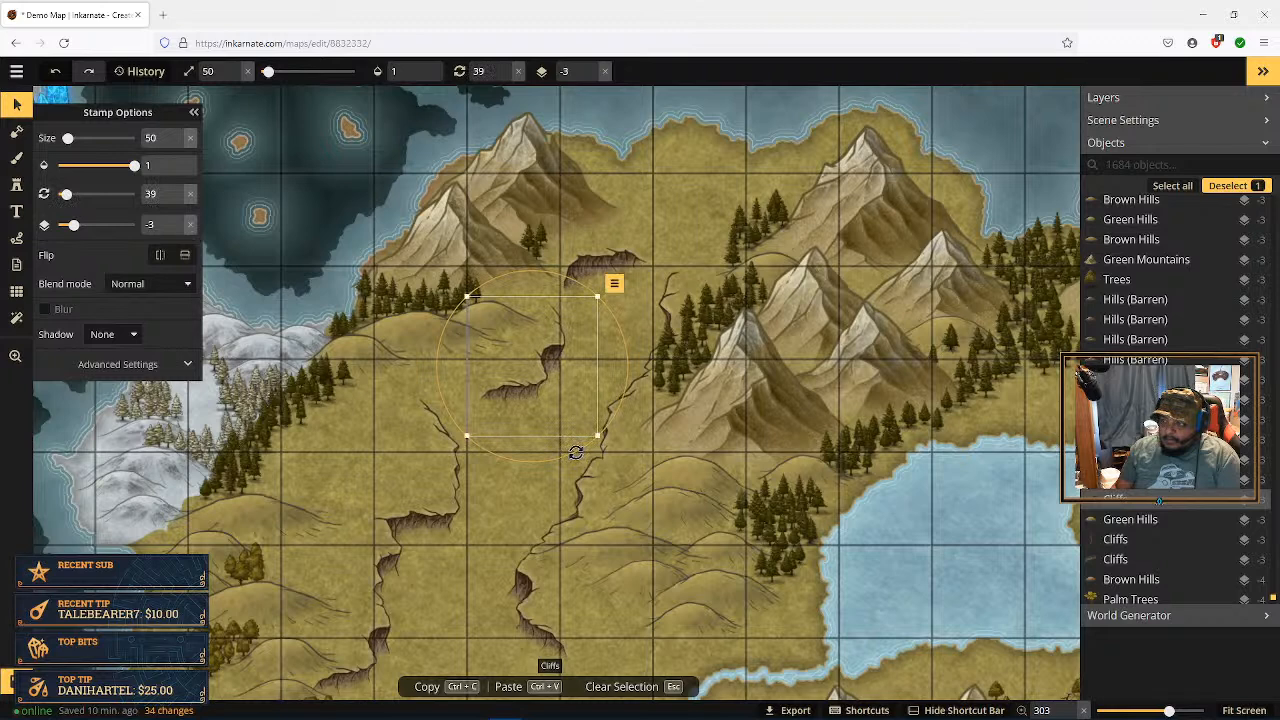
# Step: Place cliff variant 3 at 39 degrees between the variant 6 and variant 1 cliffs
pyautogui.click(17, 186)
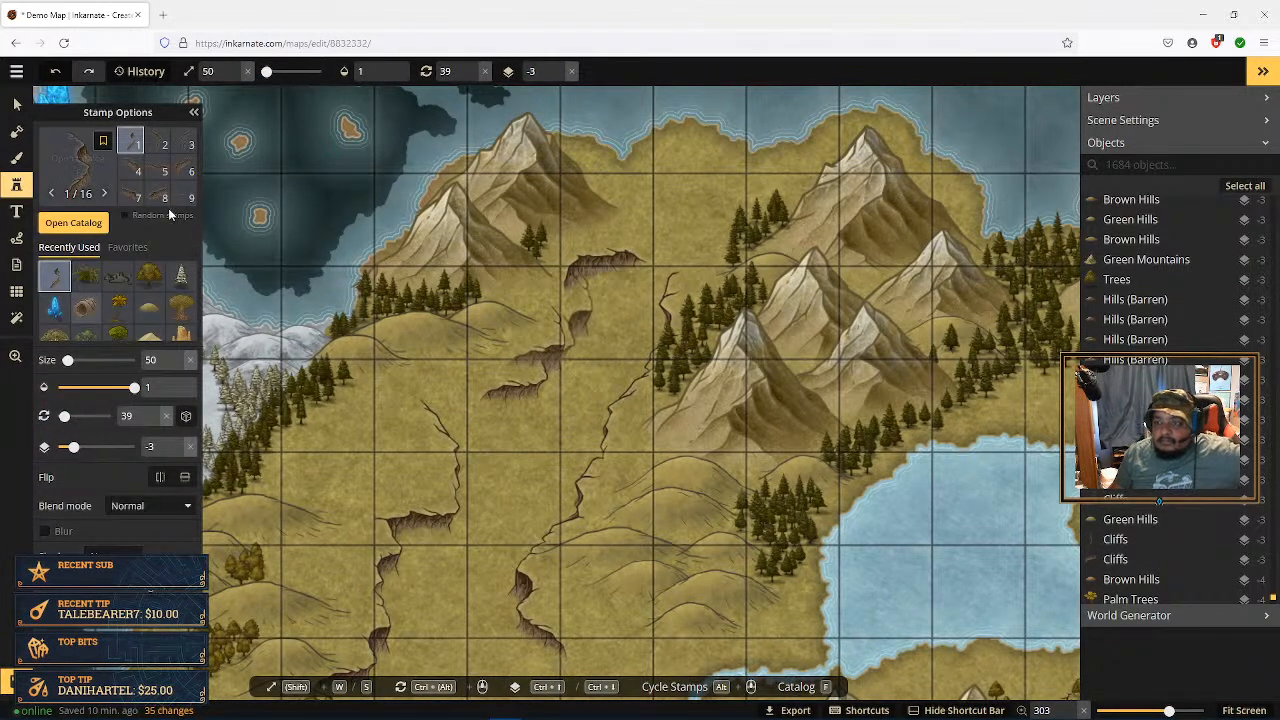
pyautogui.click(185, 145)
pyautogui.click(585, 272)
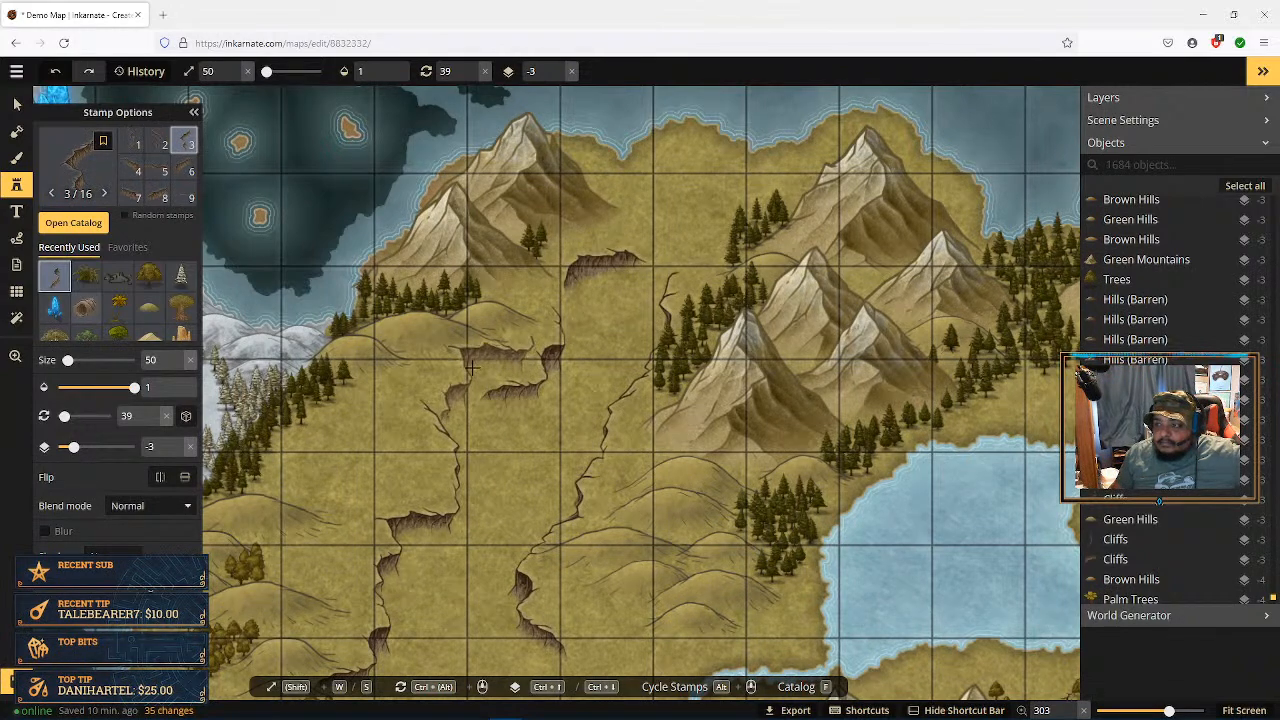
pyautogui.click(497, 402)
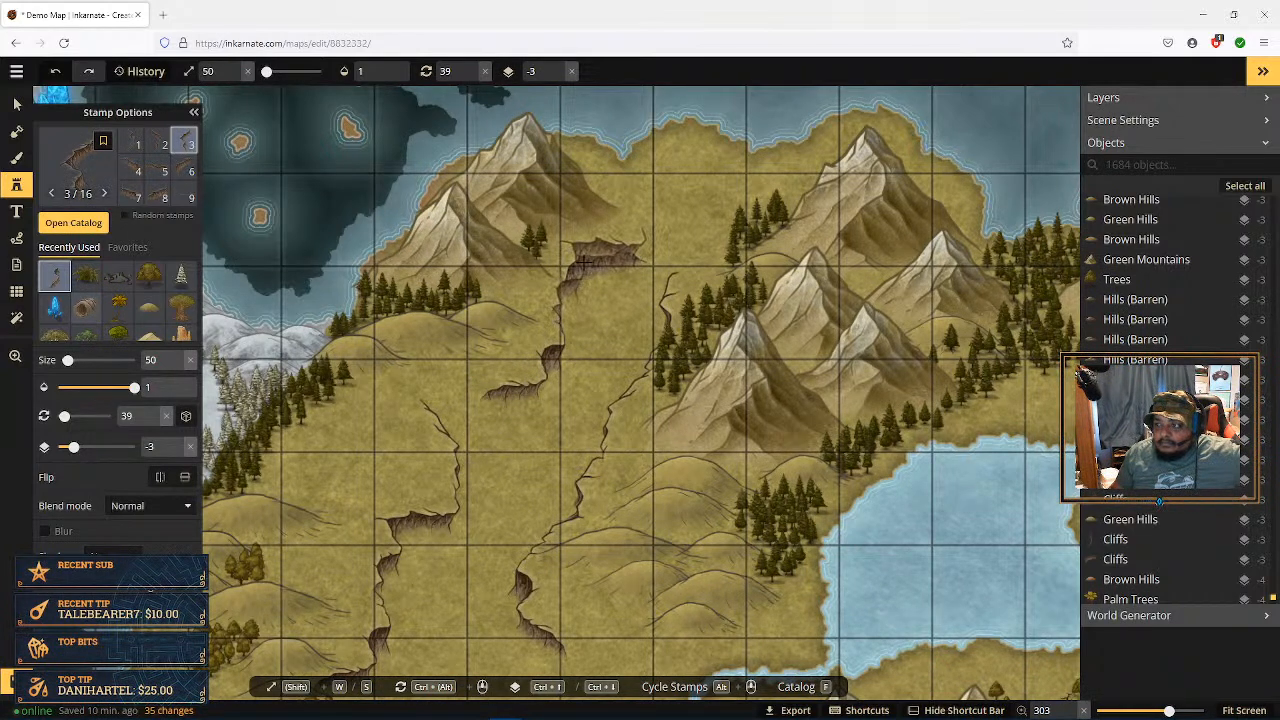
pyautogui.click(580, 265)
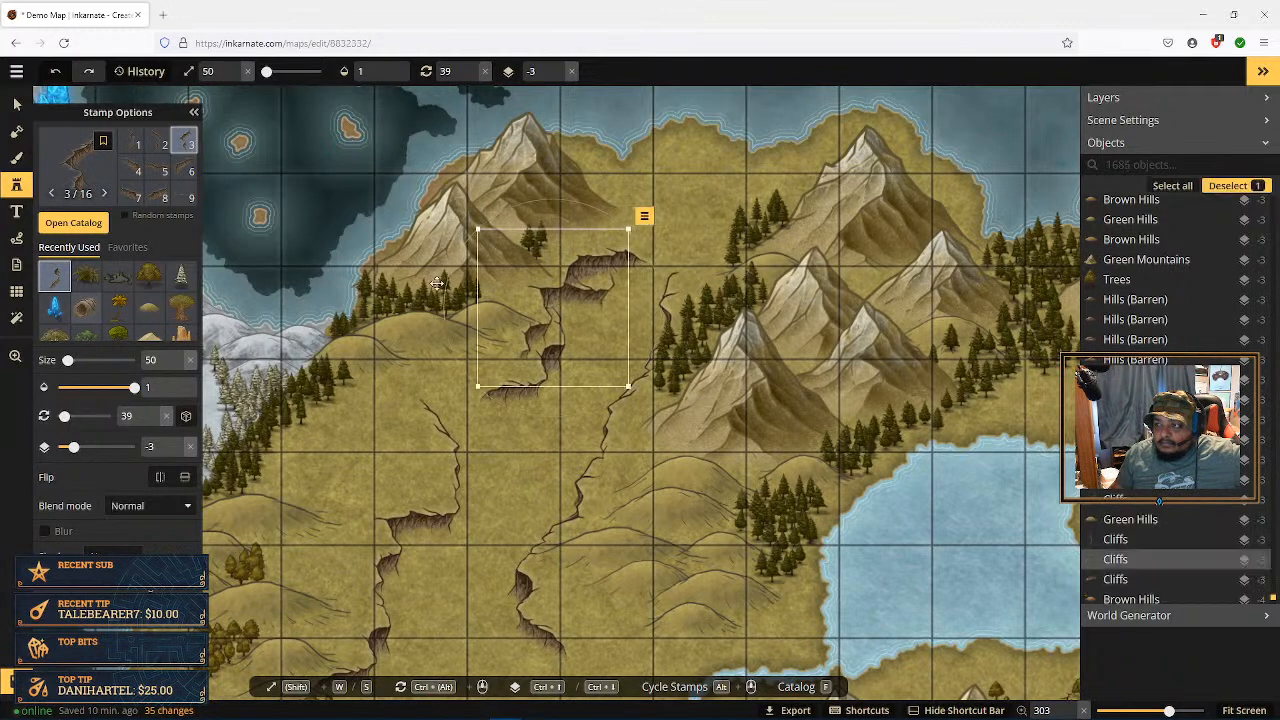
# Step: Move the variant 6 cliff northeast, away from the variant 3 and variant 1 cliffs
pyautogui.click(15, 105)
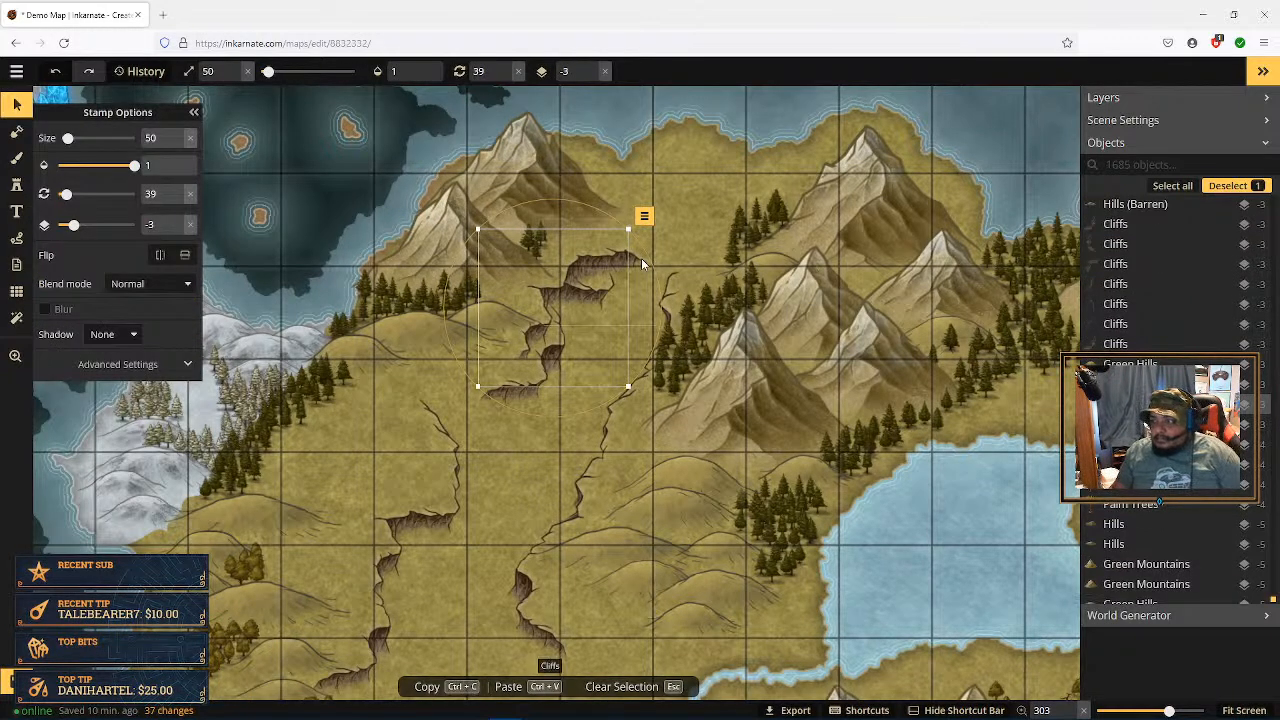
pyautogui.click(633, 254)
pyautogui.moveTo(633, 254); pyautogui.dragTo(697, 188)
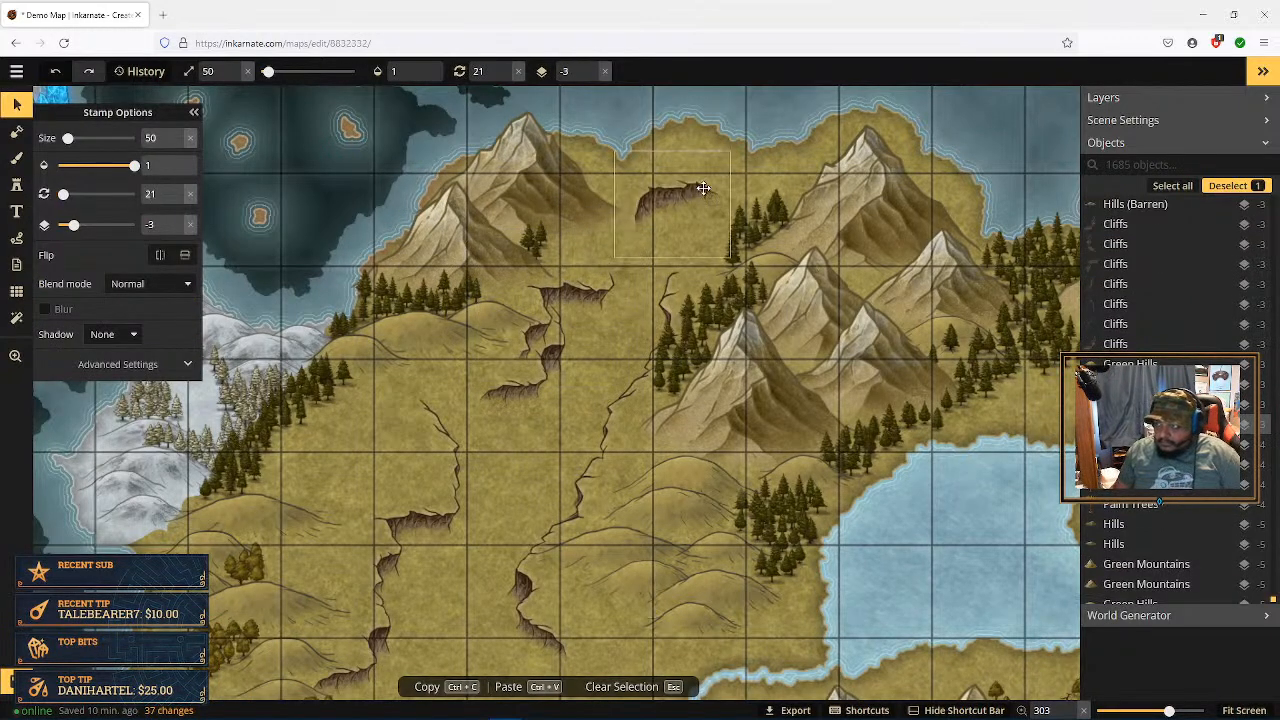
# Step: Reposition the variant 1 cliff to meet the western line's upper end, with the variant 3 cliff continuing north above it
pyautogui.click(577, 287)
pyautogui.moveTo(577, 285); pyautogui.dragTo(580, 452)
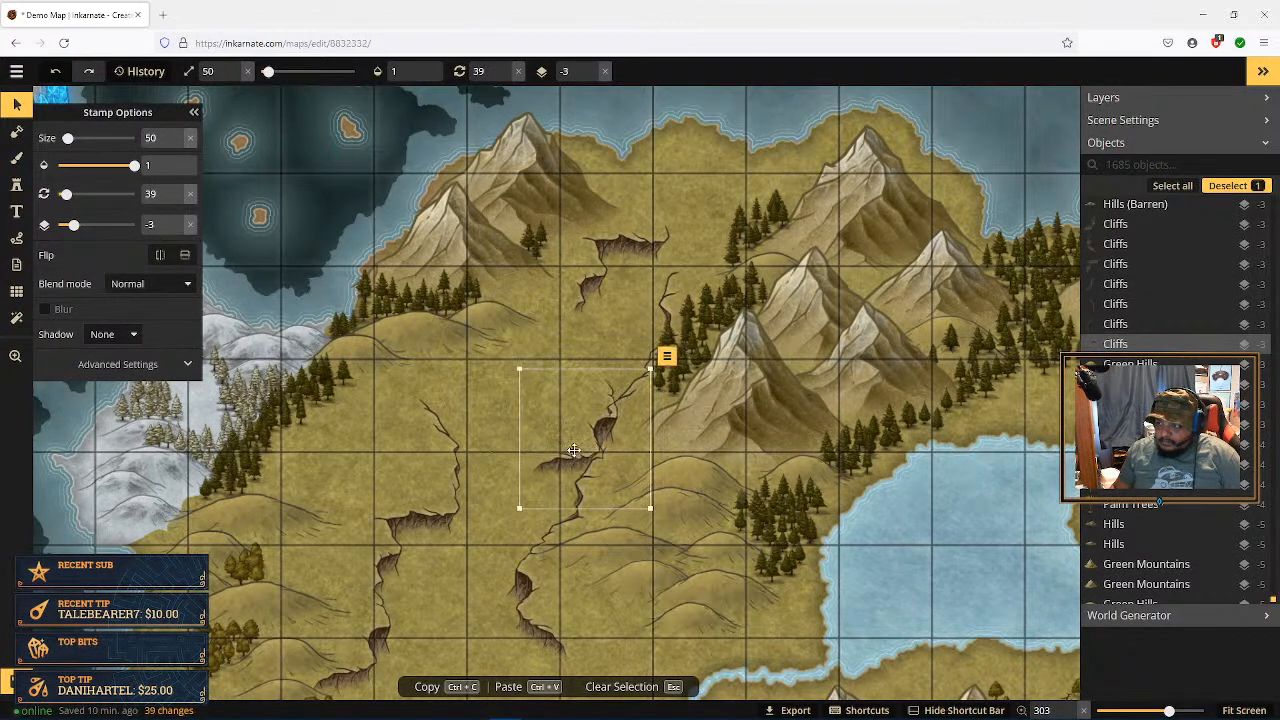
pyautogui.click(600, 265)
pyautogui.moveTo(600, 265)
pyautogui.mouseDown()
pyautogui.moveTo(518, 332)
pyautogui.moveTo(485, 390)
pyautogui.moveTo(560, 314)
pyautogui.mouseUp()
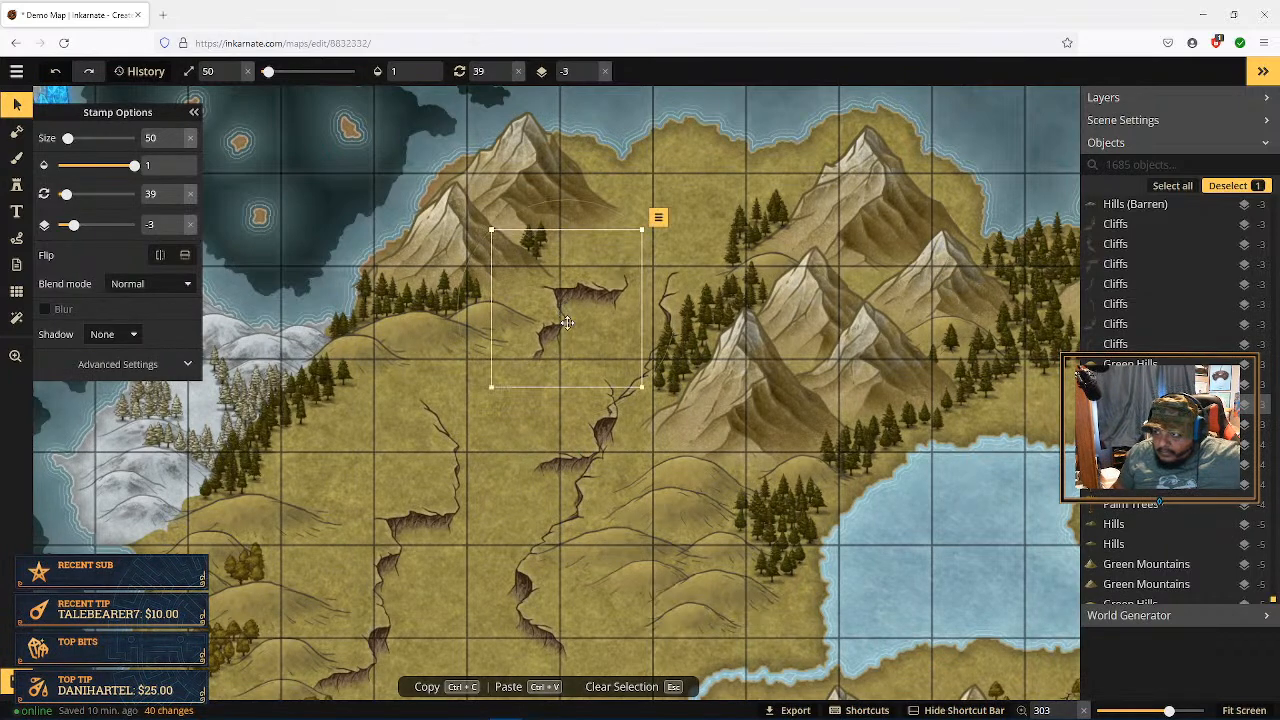
pyautogui.click(591, 438)
pyautogui.moveTo(515, 411)
pyautogui.mouseDown()
pyautogui.moveTo(506, 402)
pyautogui.moveTo(518, 416)
pyautogui.mouseUp()
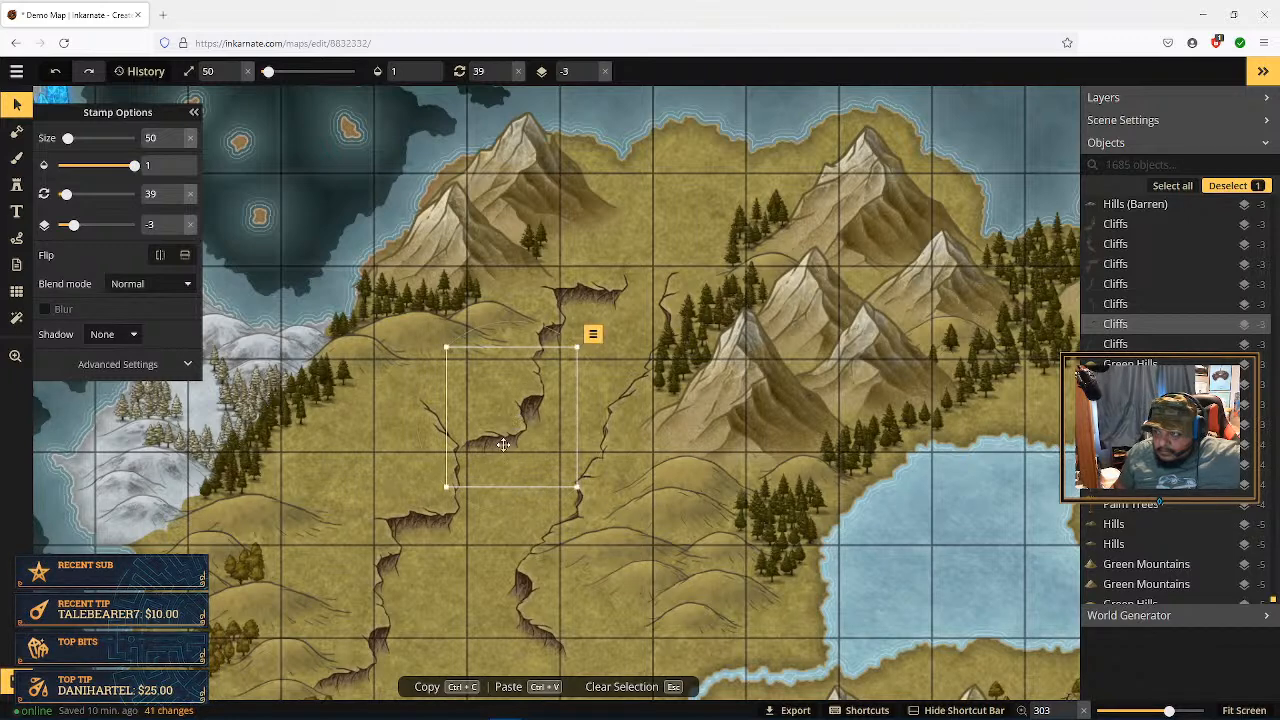
# Step: Move the western line's thin top piece northeast to the mountain pines and shift the variant 1 and variant 3 cliffs off the line
pyautogui.click(435, 430)
pyautogui.moveTo(434, 428); pyautogui.dragTo(688, 243)
pyautogui.click(518, 421)
pyautogui.moveTo(518, 421); pyautogui.dragTo(564, 400)
pyautogui.moveTo(575, 303)
pyautogui.mouseDown()
pyautogui.moveTo(588, 292)
pyautogui.moveTo(505, 383)
pyautogui.moveTo(505, 420)
pyautogui.moveTo(579, 313)
pyautogui.mouseUp()
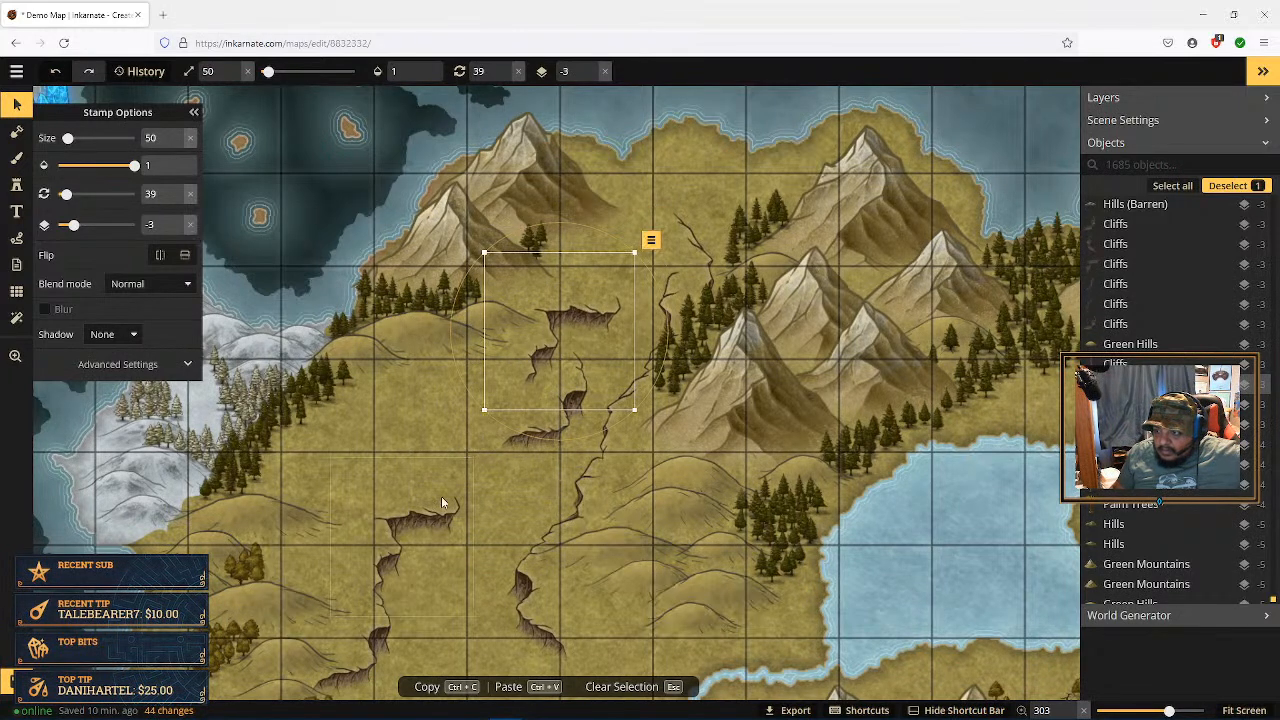
# Step: Select the cliff piece now topping the western cliff line
pyautogui.click(437, 512)
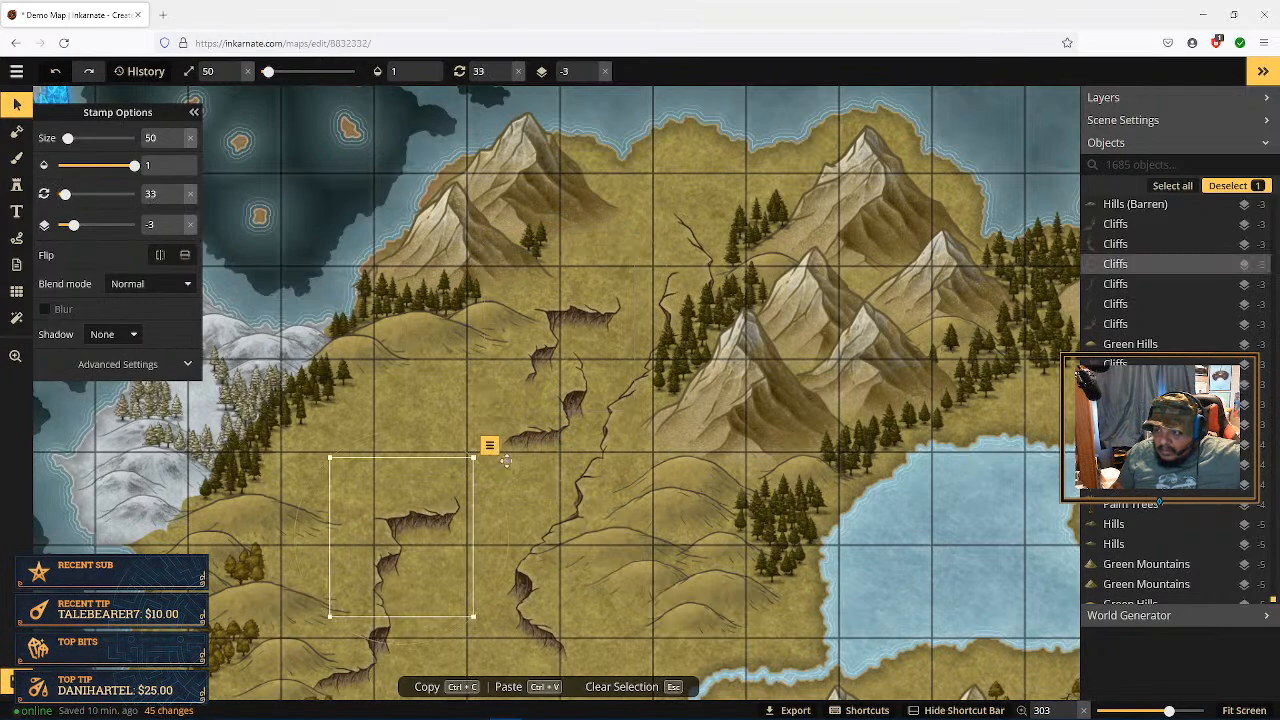
# Step: Place cliff stamp variant 16 on the plain between the northern mountains, beside the forest edge
pyautogui.click(16, 185)
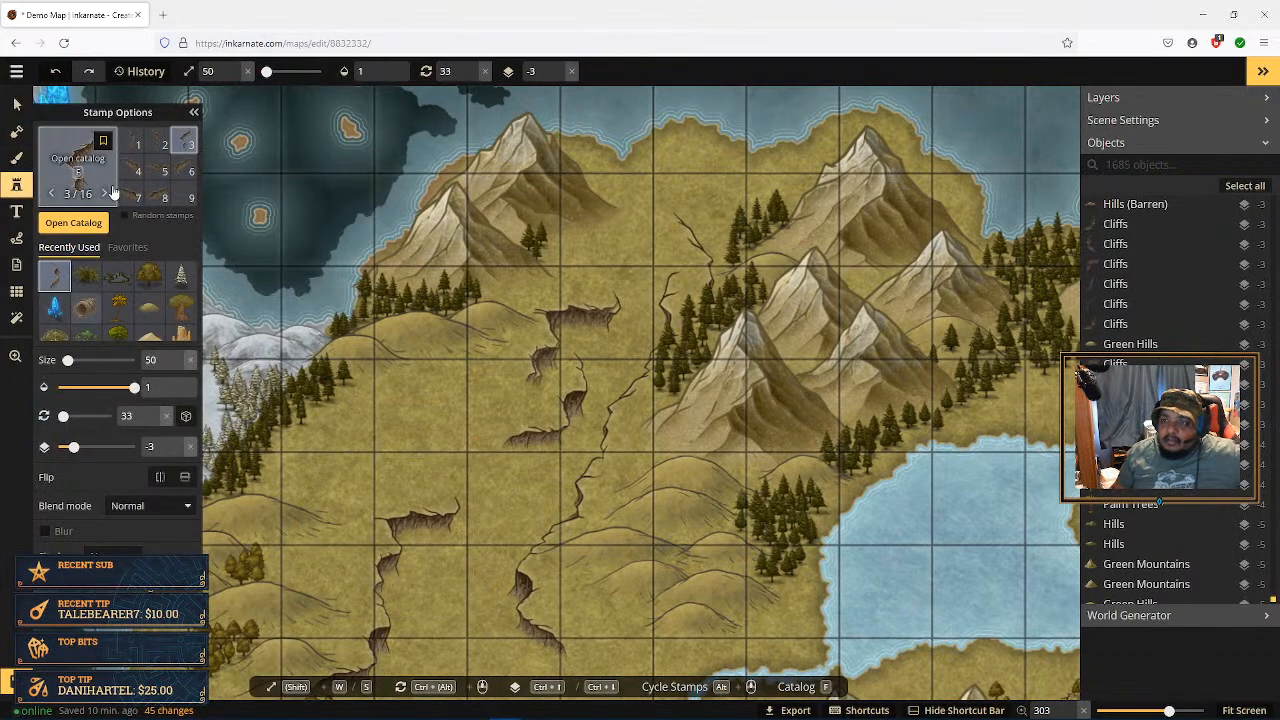
pyautogui.scroll(-1, 157, 181)
pyautogui.scroll(-4, 157, 185)
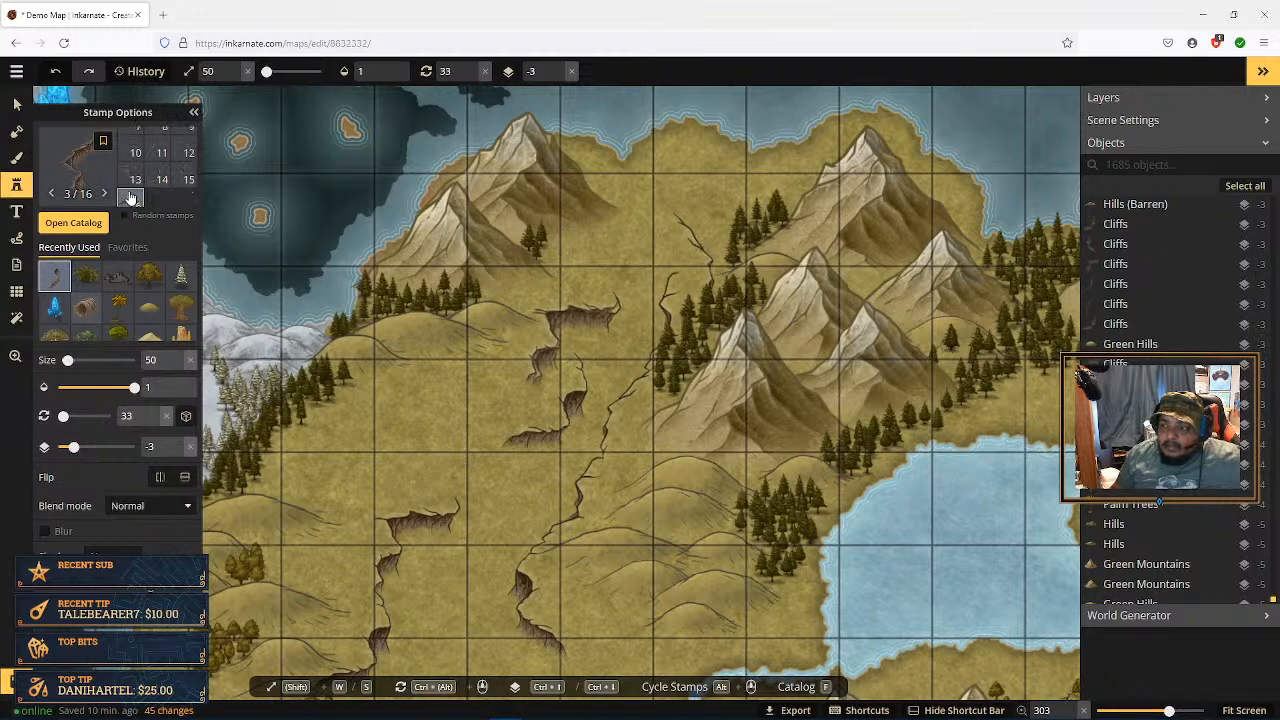
pyautogui.click(130, 197)
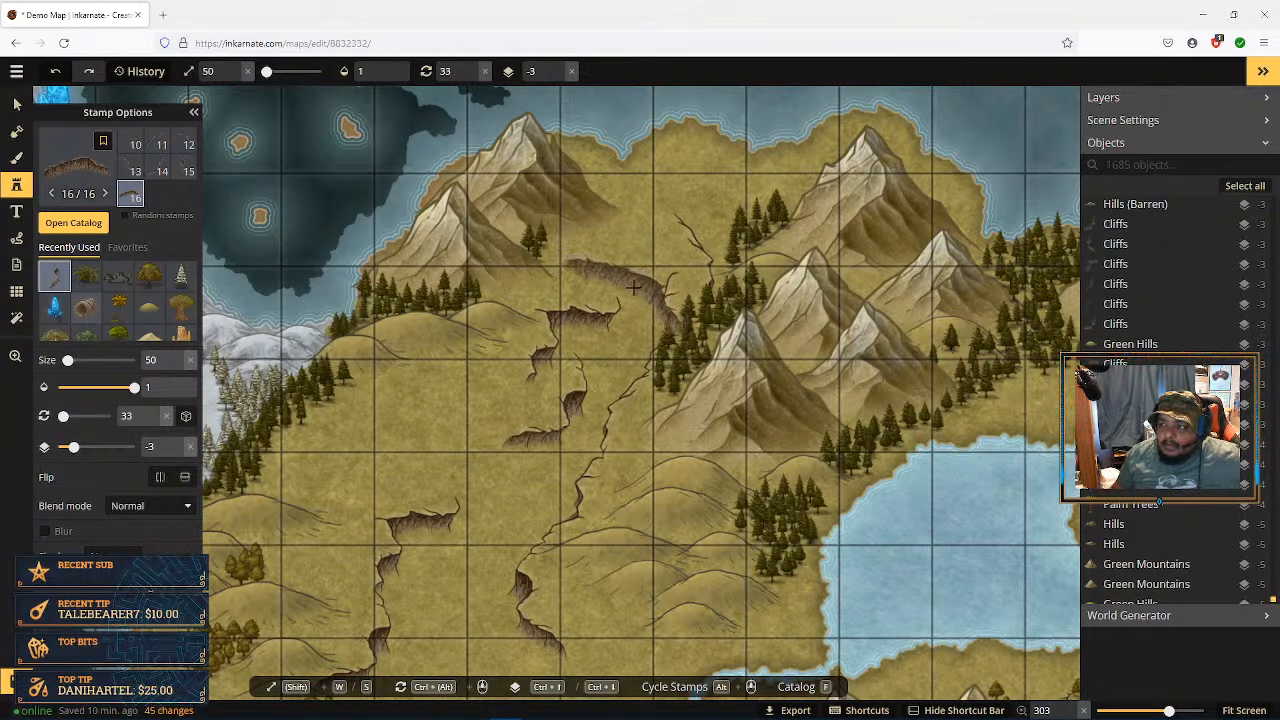
pyautogui.click(632, 285)
# Step: Clear the thin cliff lines and the newly placed cliff stamps from the plain between the northern mountains
pyautogui.click(680, 272)
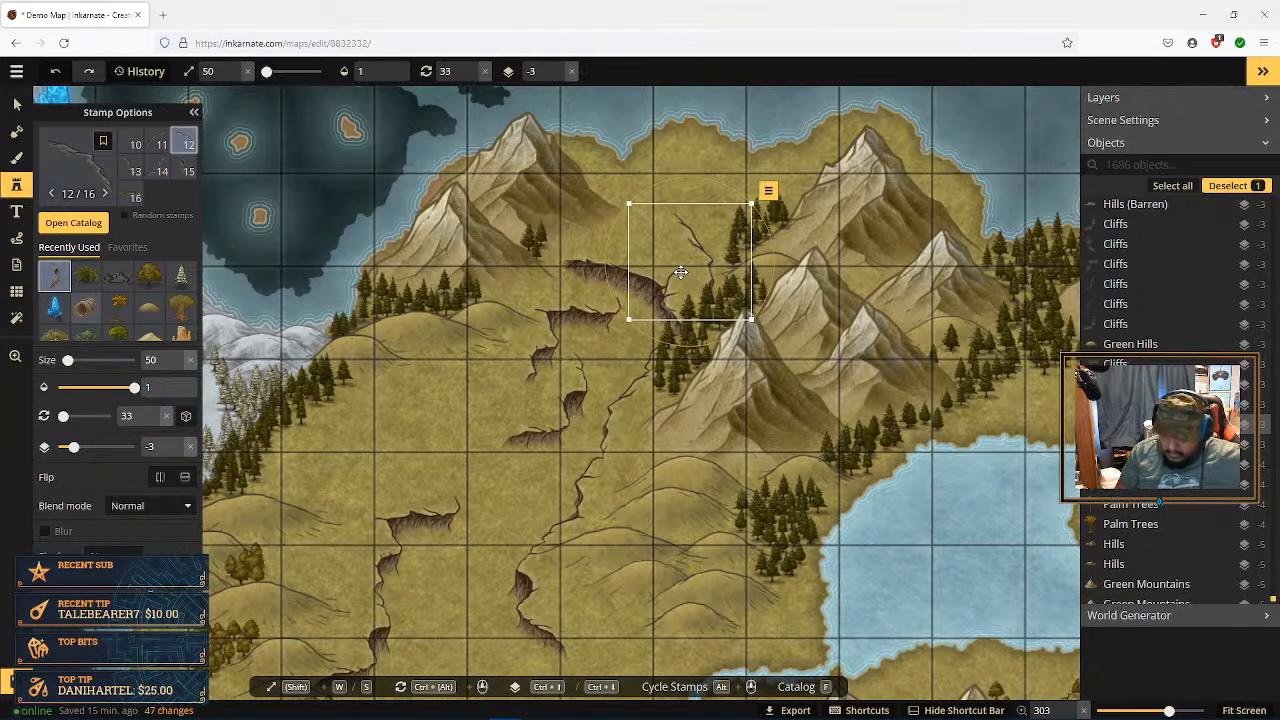
pyautogui.press('Delete')
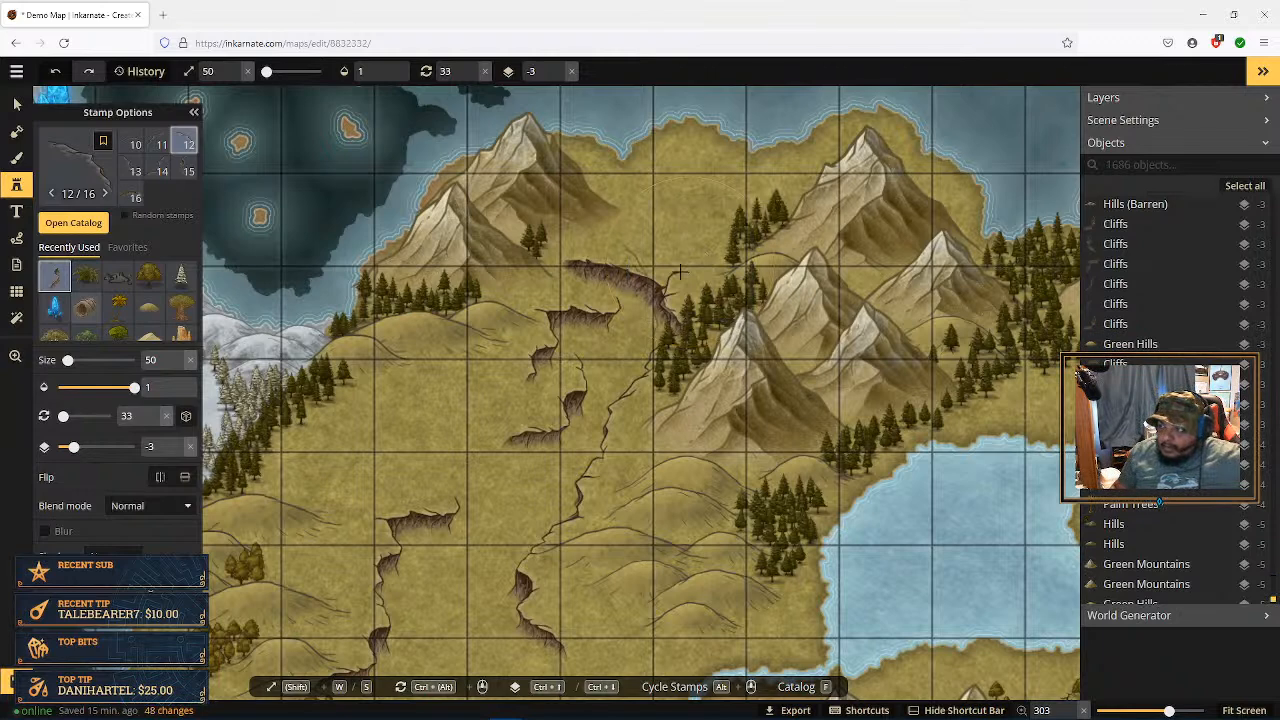
pyautogui.click(671, 282)
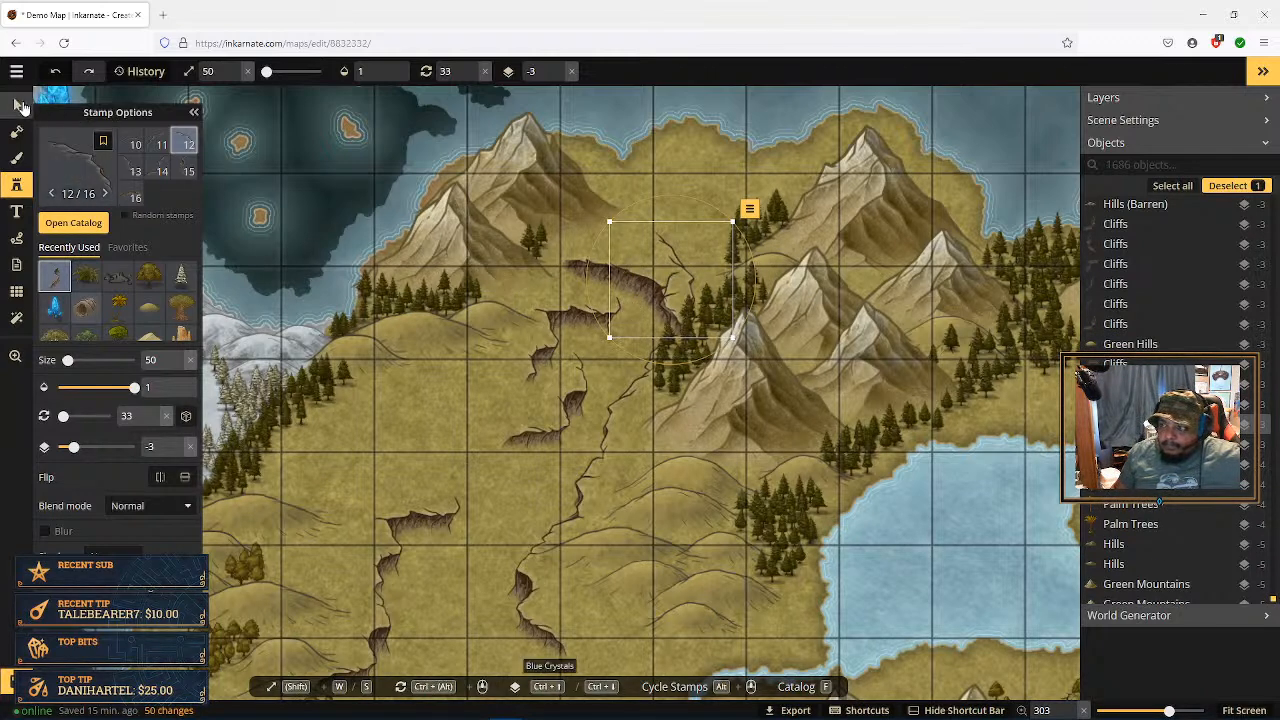
pyautogui.click(17, 104)
pyautogui.press('Delete')
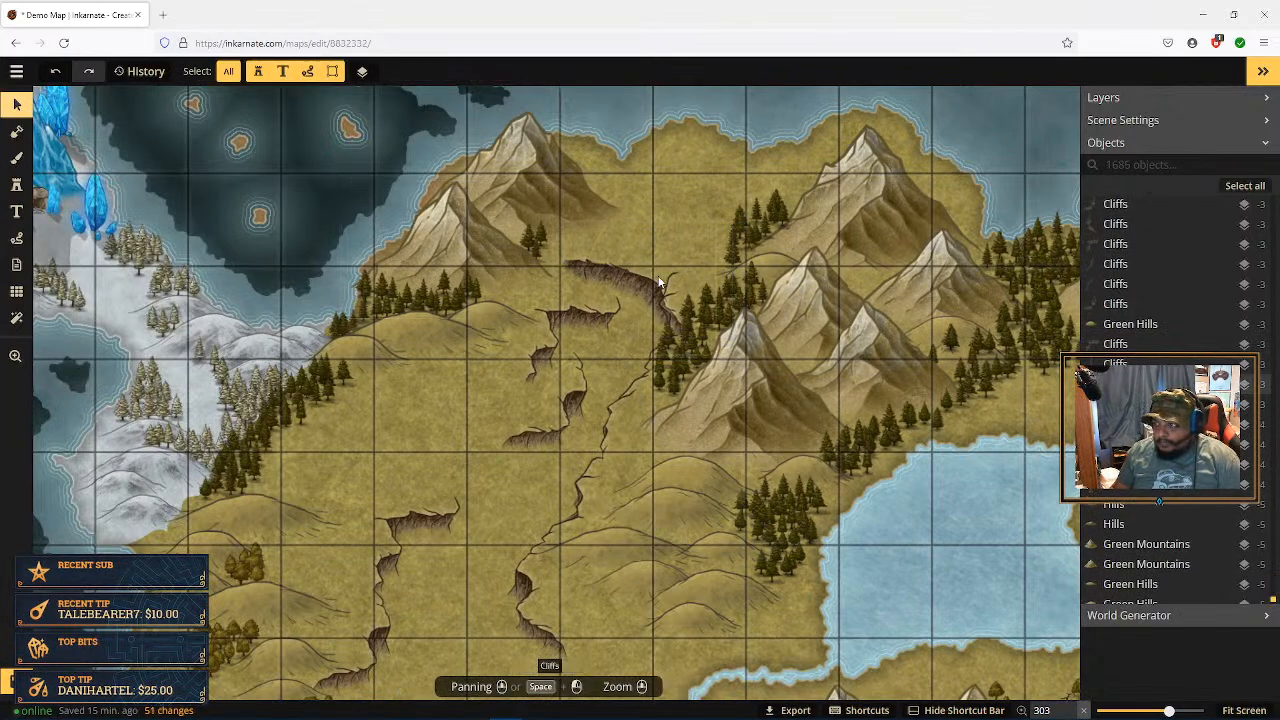
pyautogui.click(673, 276)
pyautogui.press('Delete')
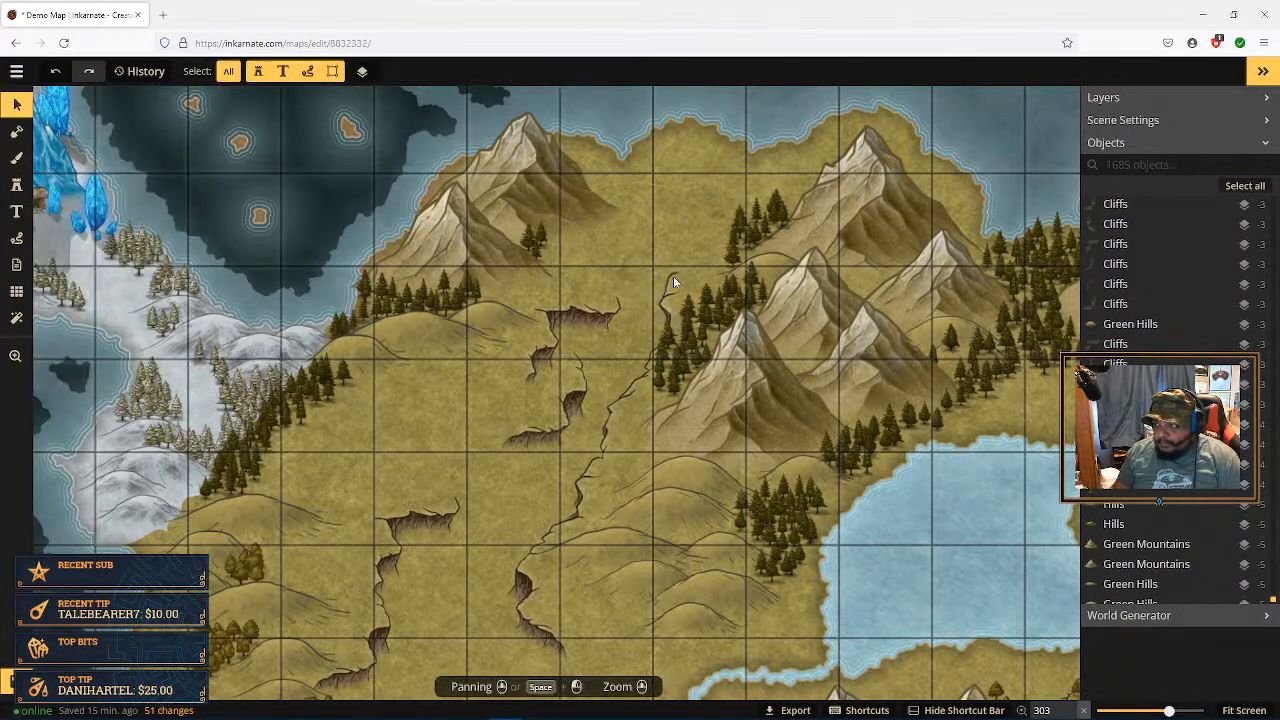
pyautogui.click(673, 277)
pyautogui.press('Delete')
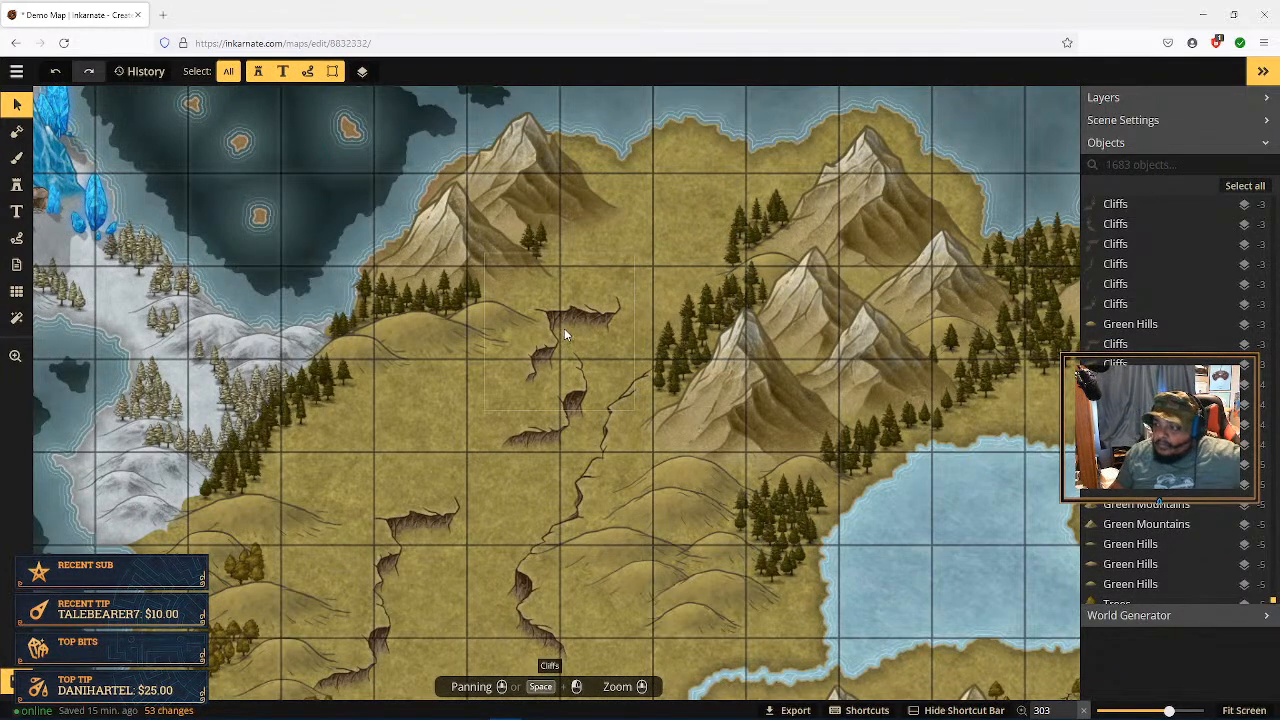
# Step: Move the curved cliff north between the mountains, and place cliff variant 2 at the forest edge rotated to 358 degrees
pyautogui.click(566, 398)
pyautogui.moveTo(566, 398); pyautogui.dragTo(673, 231)
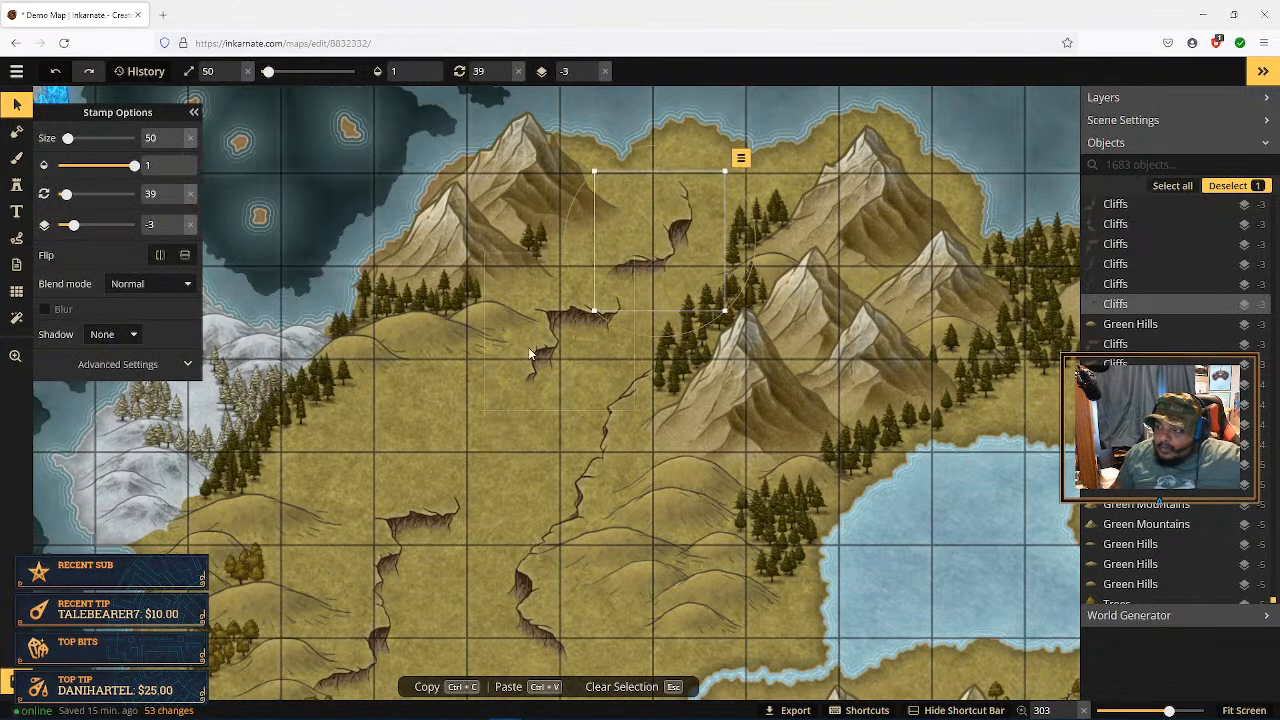
pyautogui.click(16, 186)
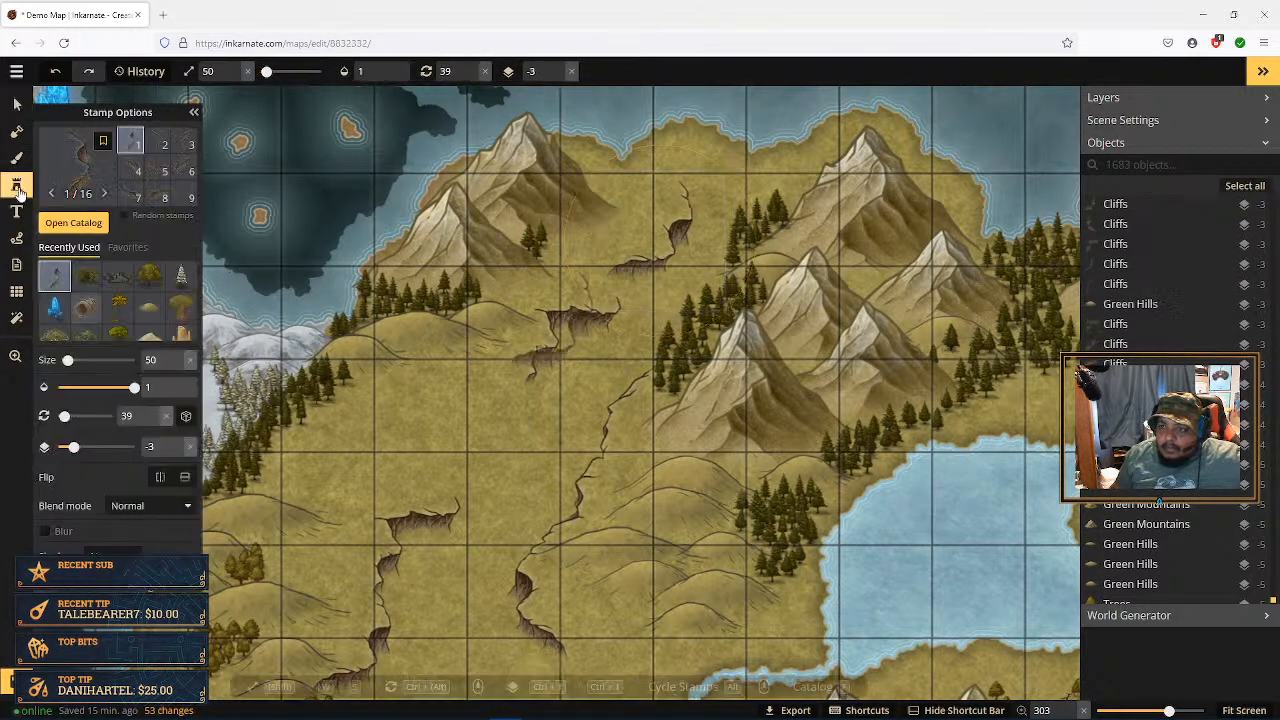
pyautogui.click(160, 147)
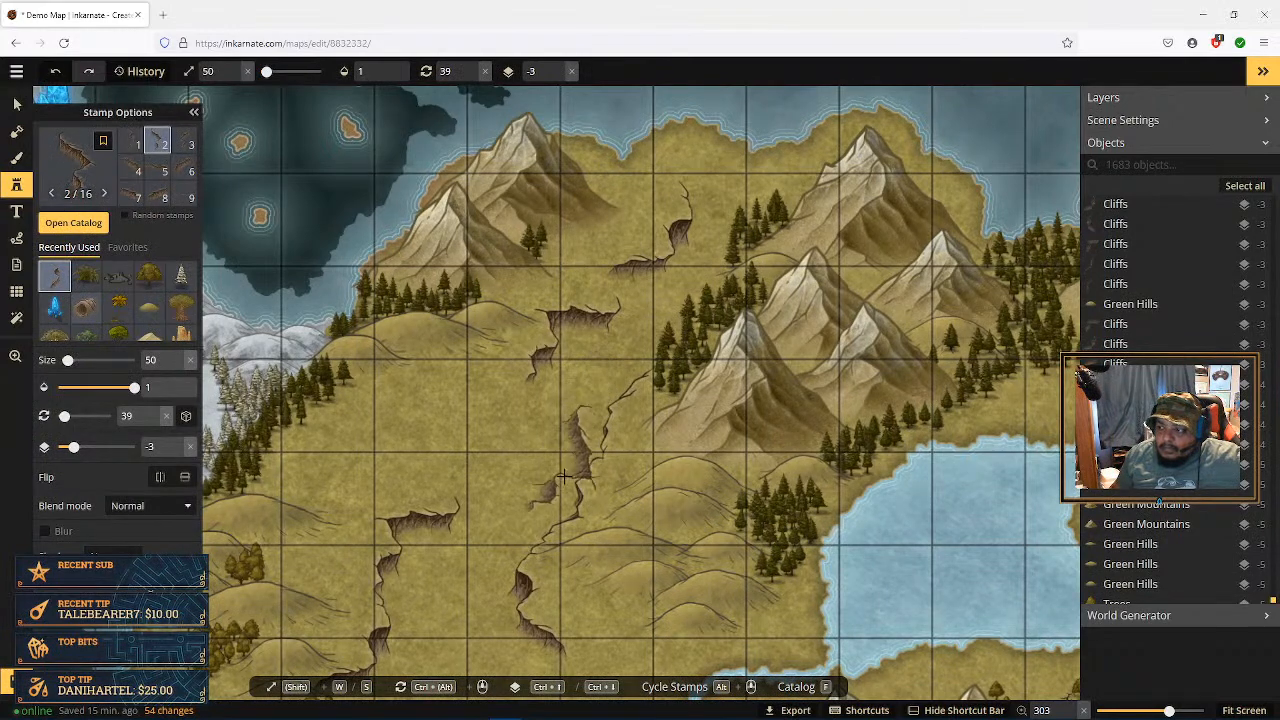
pyautogui.scroll(-1, 535, 458)
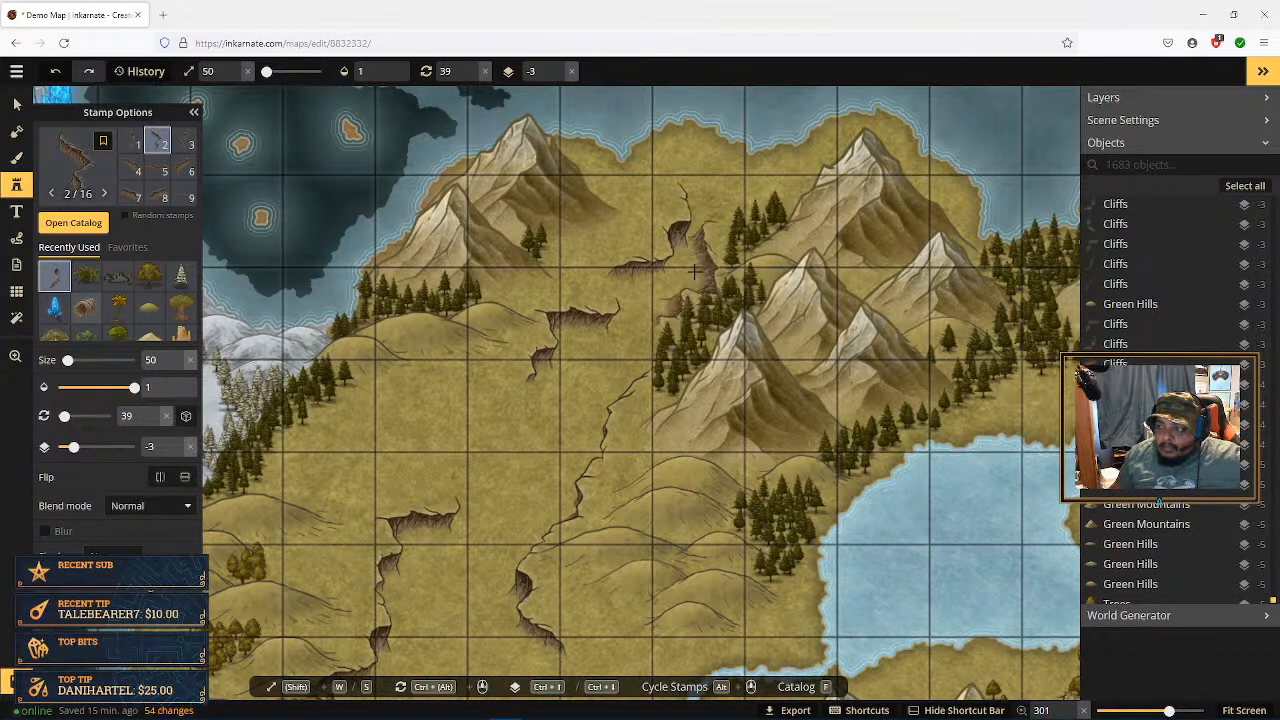
pyautogui.click(684, 292)
pyautogui.moveTo(700, 183); pyautogui.dragTo(612, 197)
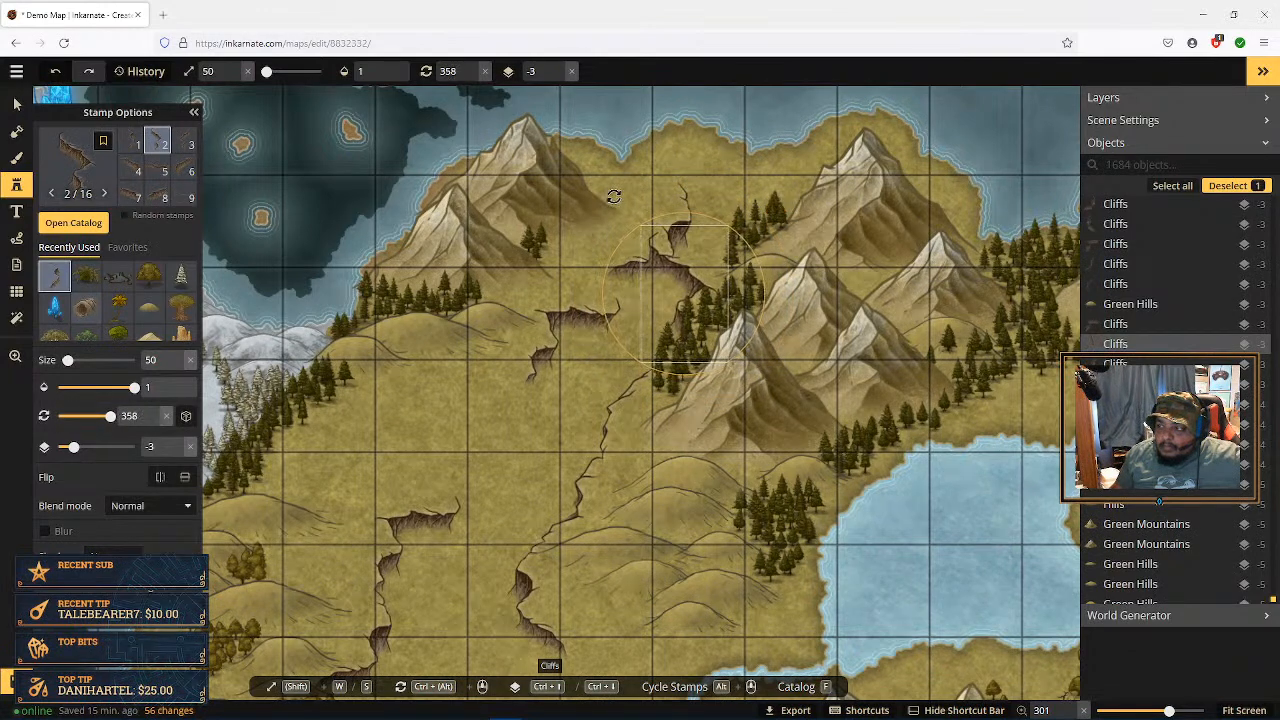
# Step: Move the two loose cliffs southwest out of the way and shift the forest-edge cliff slightly southwest
pyautogui.click(26, 106)
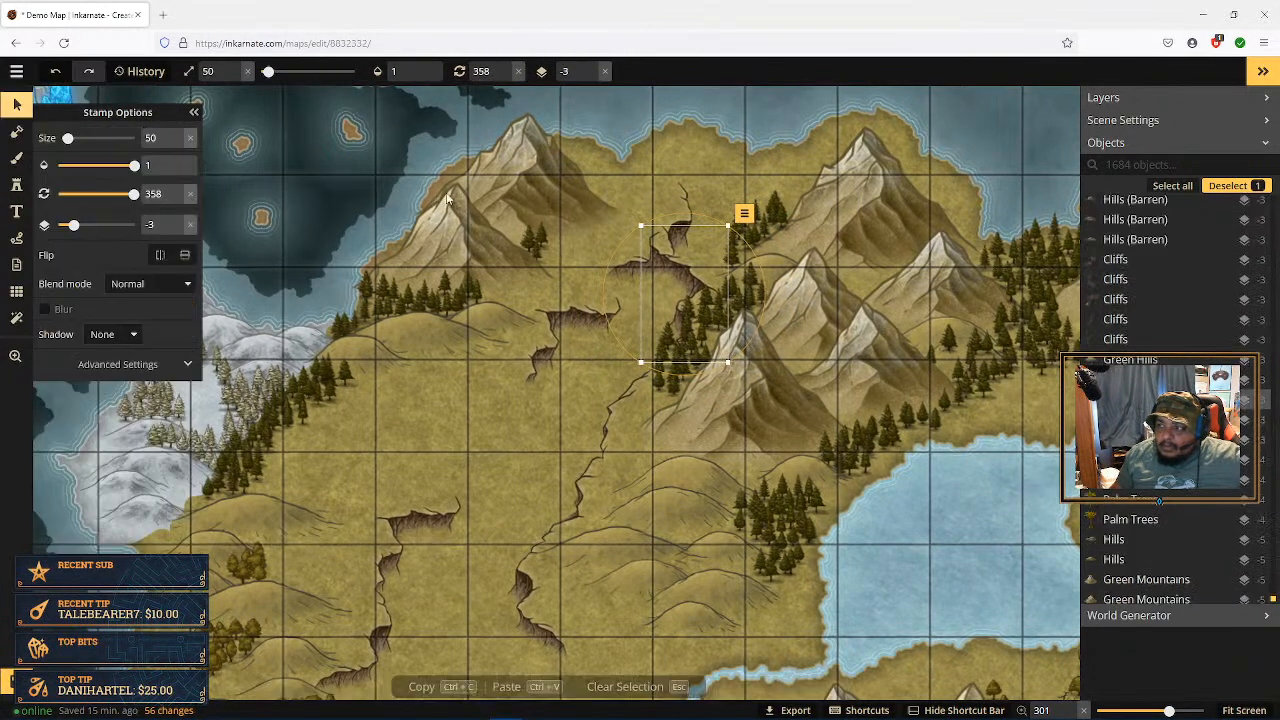
pyautogui.moveTo(681, 195); pyautogui.dragTo(437, 397)
pyautogui.moveTo(563, 315); pyautogui.dragTo(505, 453)
pyautogui.moveTo(675, 258); pyautogui.dragTo(661, 261)
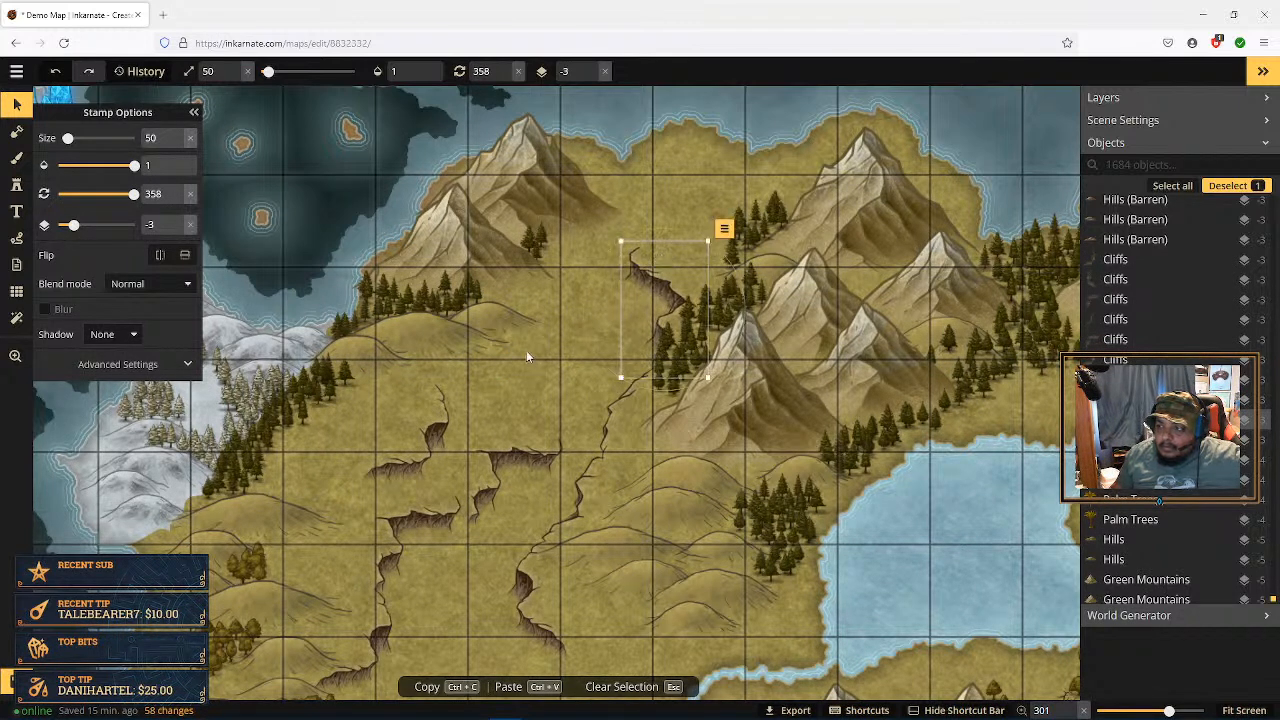
# Step: Join the stepped cliff to the forest-edge cliff and attach the curved cliff to its lower end, extending the chain southwest
pyautogui.moveTo(506, 444); pyautogui.dragTo(591, 271)
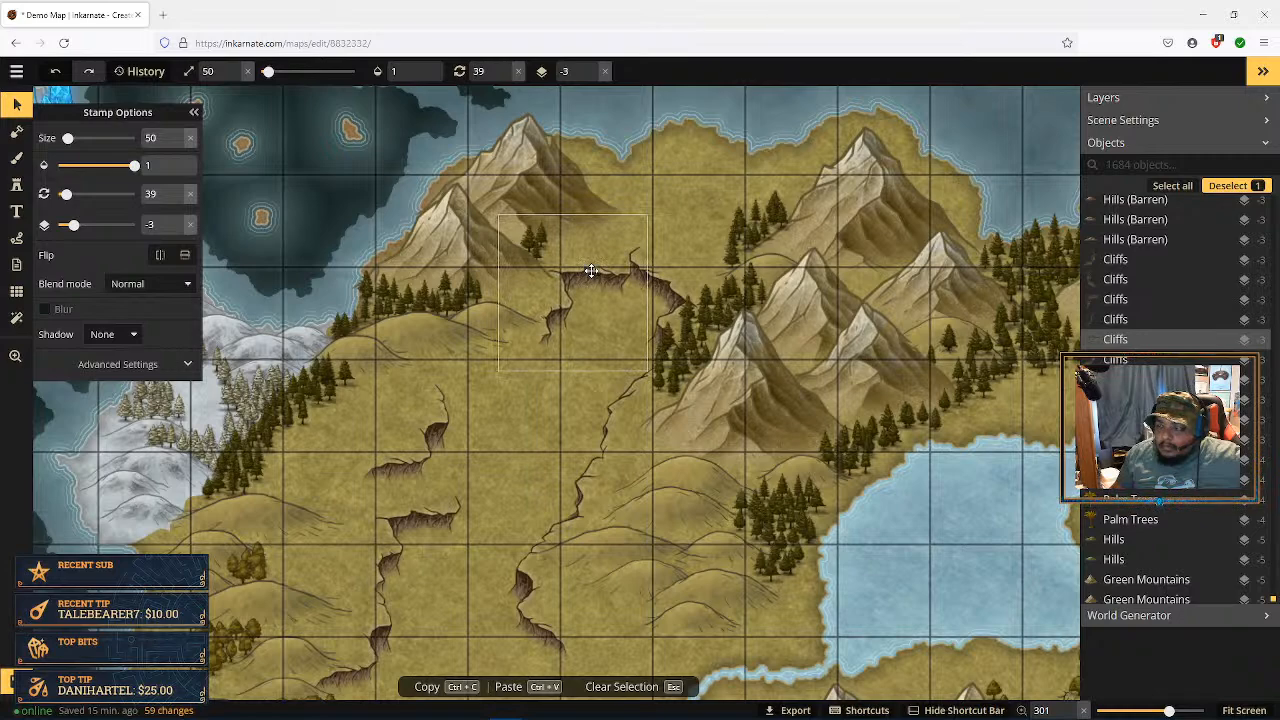
pyautogui.moveTo(591, 271); pyautogui.dragTo(591, 271)
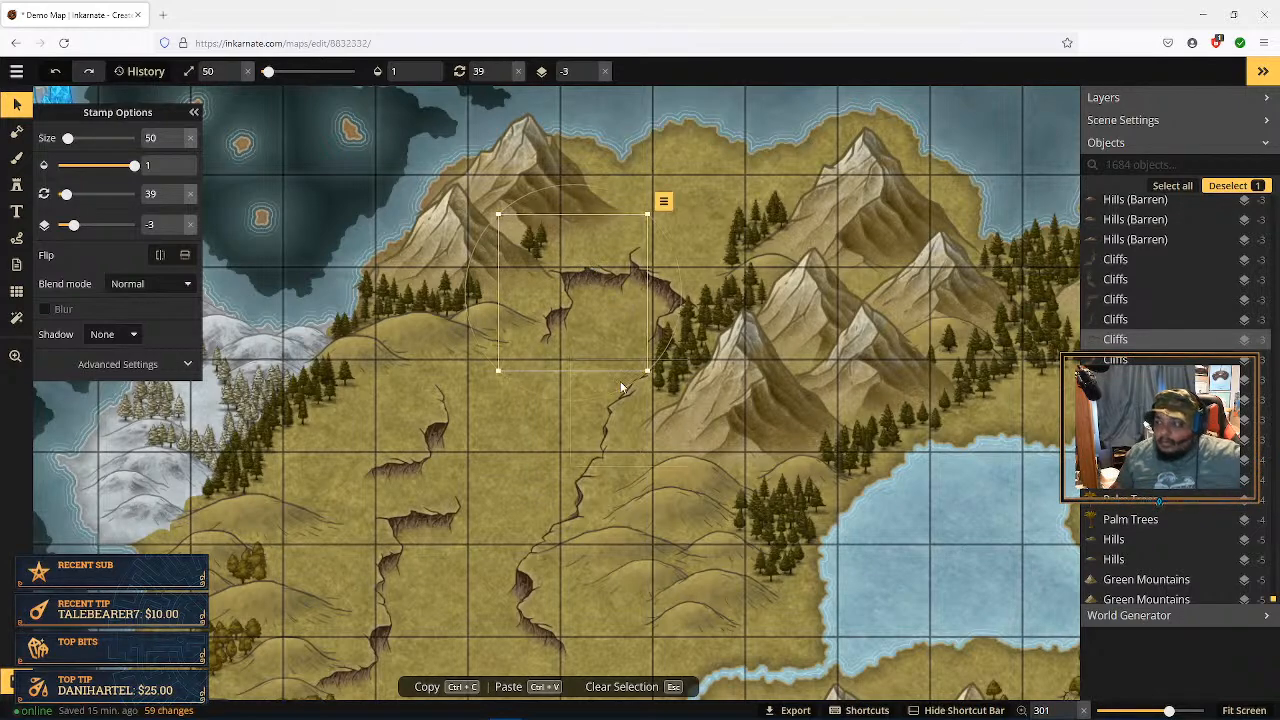
pyautogui.moveTo(520, 478); pyautogui.dragTo(636, 331)
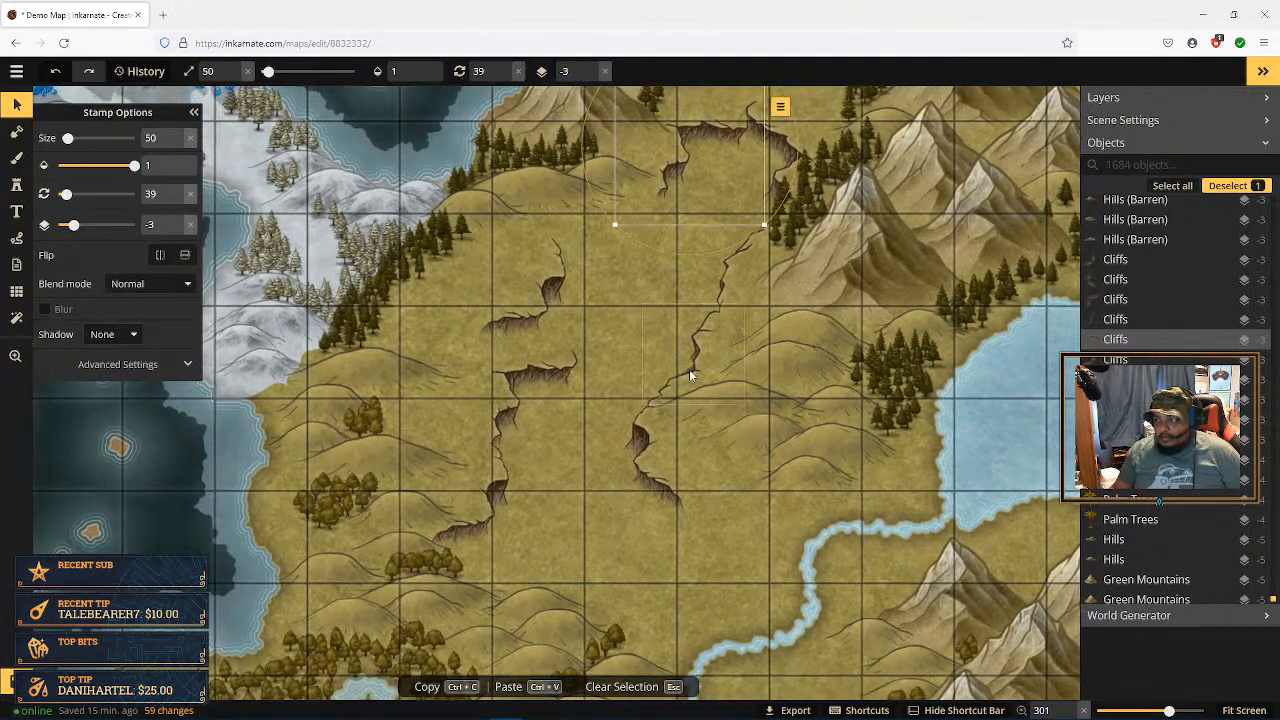
pyautogui.moveTo(726, 585); pyautogui.dragTo(650, 248)
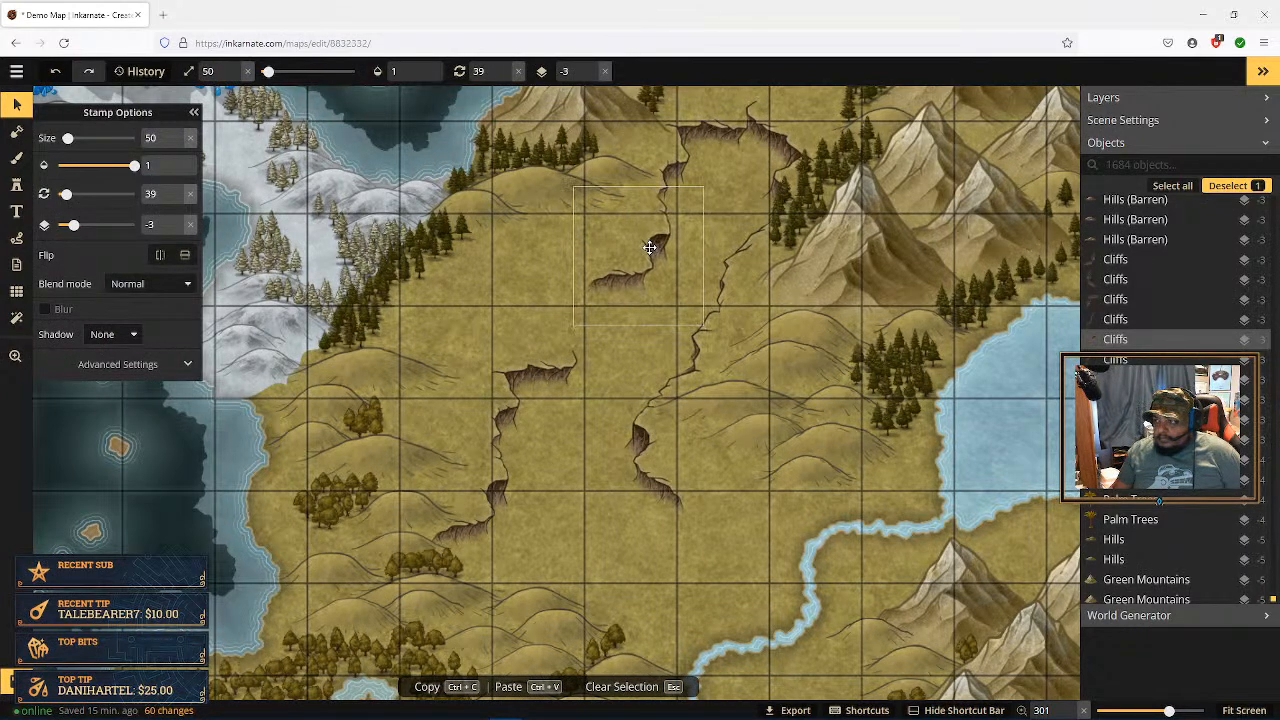
pyautogui.moveTo(648, 247); pyautogui.dragTo(645, 242)
# Step: Attach the next stepped cliff to the southwestern end of the chain and check the joint up close
pyautogui.click(557, 368)
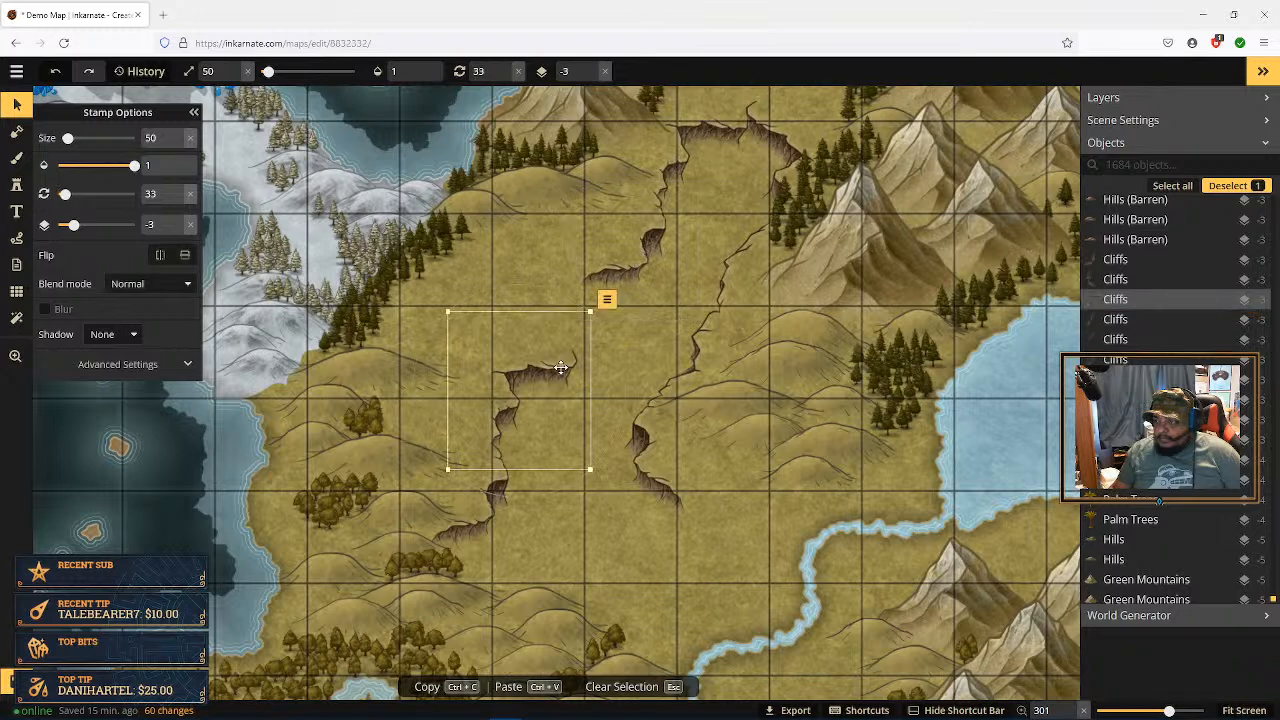
pyautogui.moveTo(553, 366); pyautogui.dragTo(567, 277)
pyautogui.press('Escape')
pyautogui.scroll(2, 593, 272)
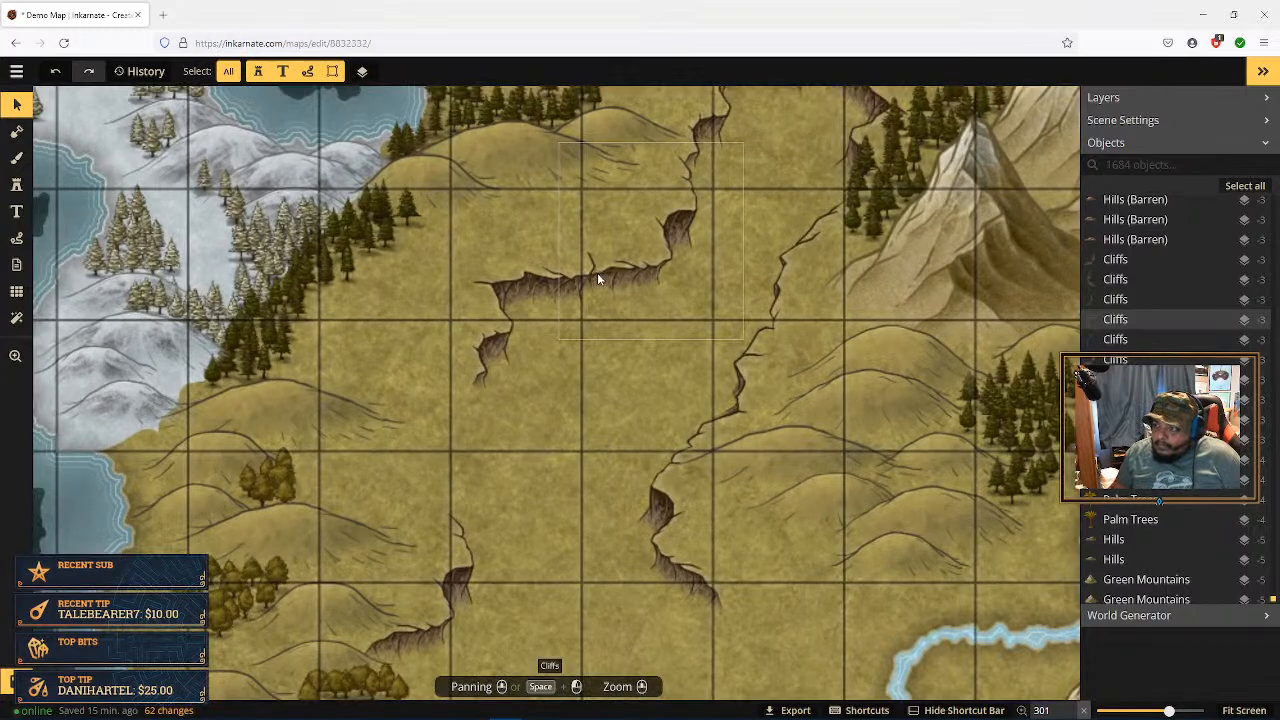
pyautogui.scroll(3, 594, 274)
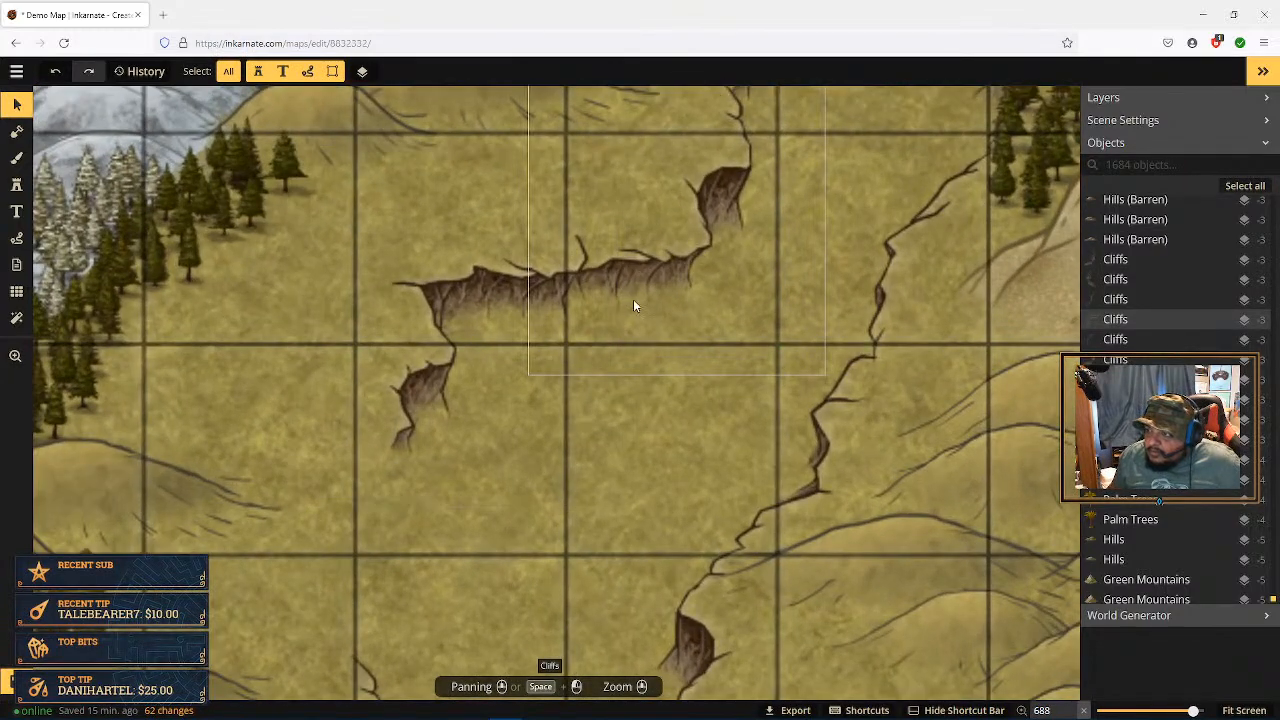
pyautogui.scroll(-4, 630, 297)
pyautogui.scroll(-2, 638, 294)
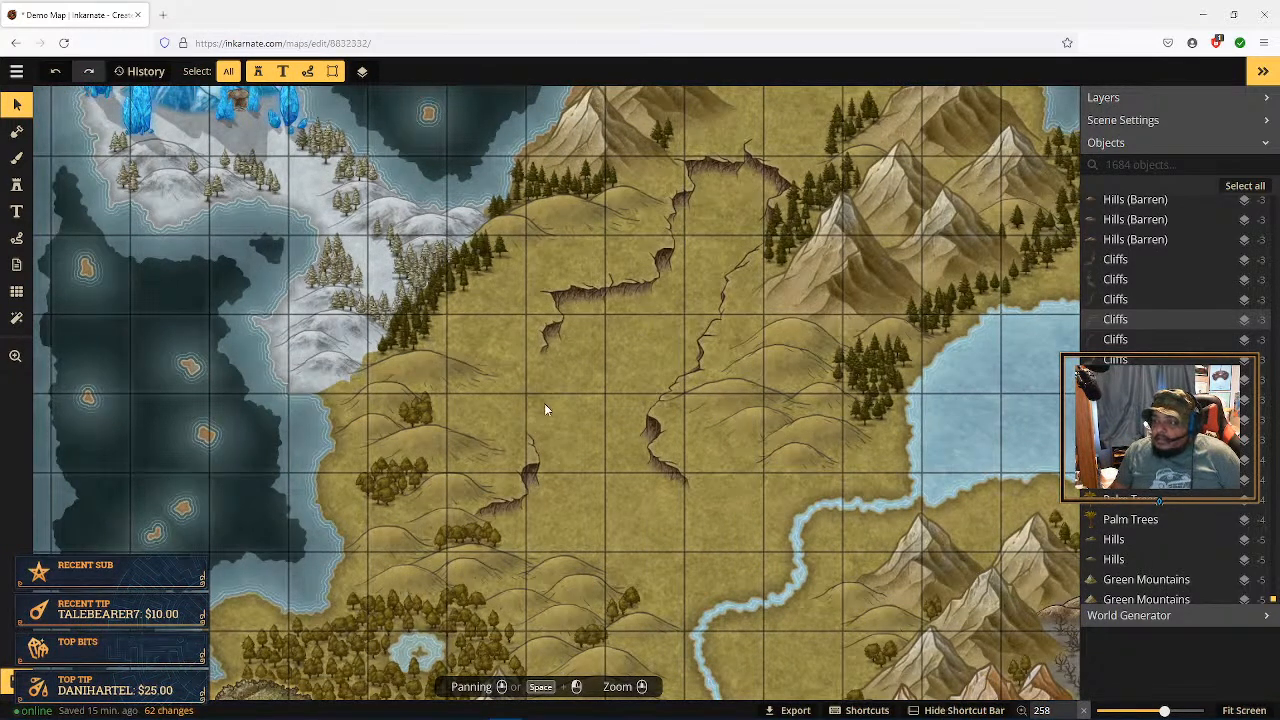
# Step: Reuse the curved cliff's stamp settings to place cliff variant 3 at the chain's southwestern end
pyautogui.click(538, 455)
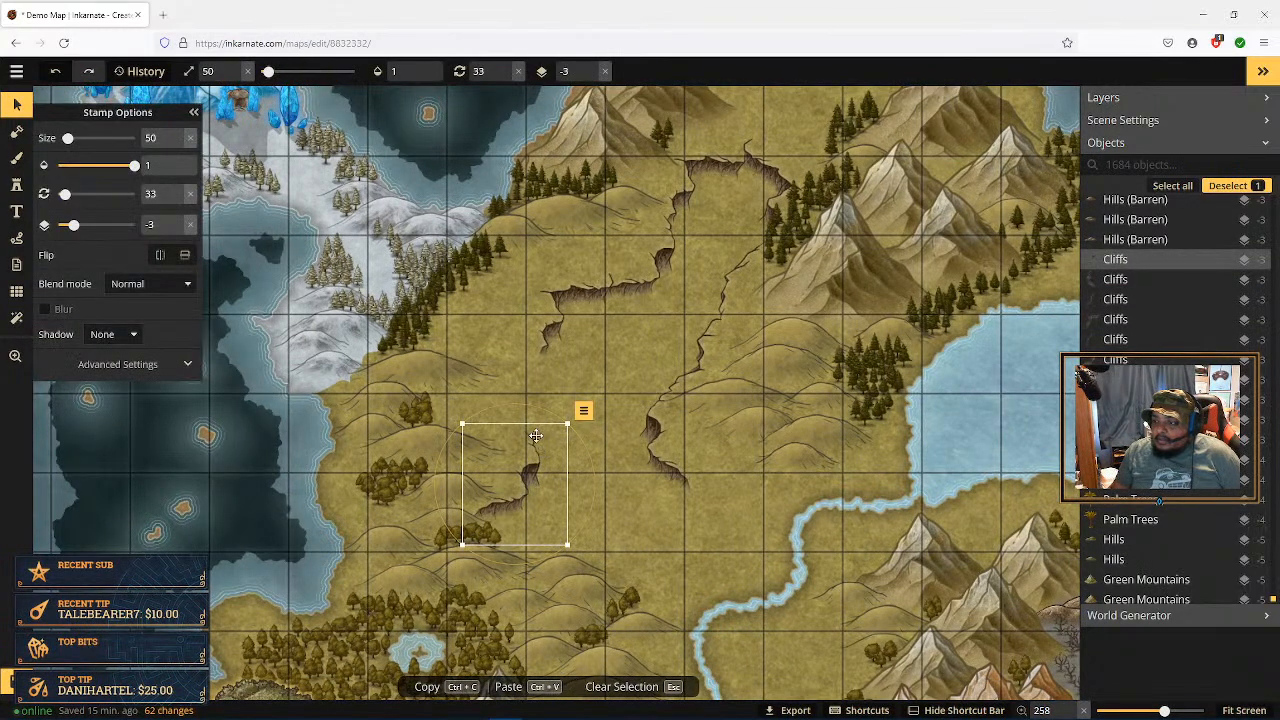
pyautogui.click(16, 185)
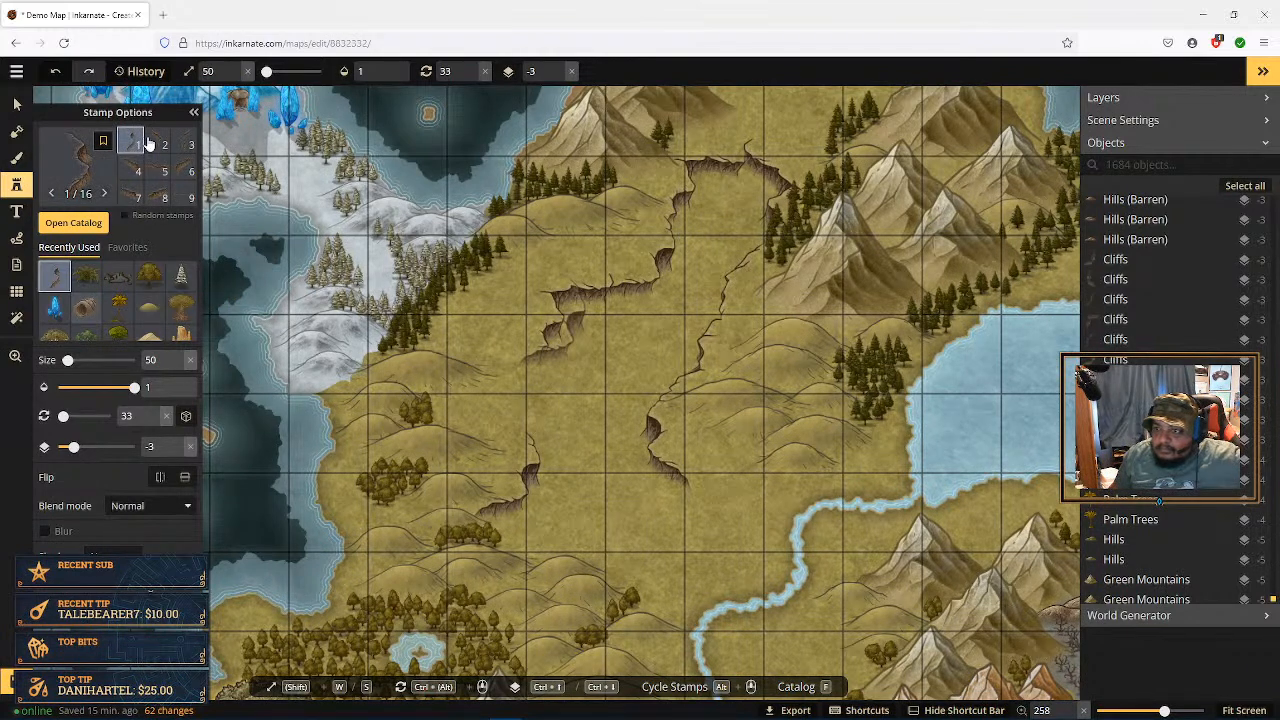
pyautogui.click(184, 147)
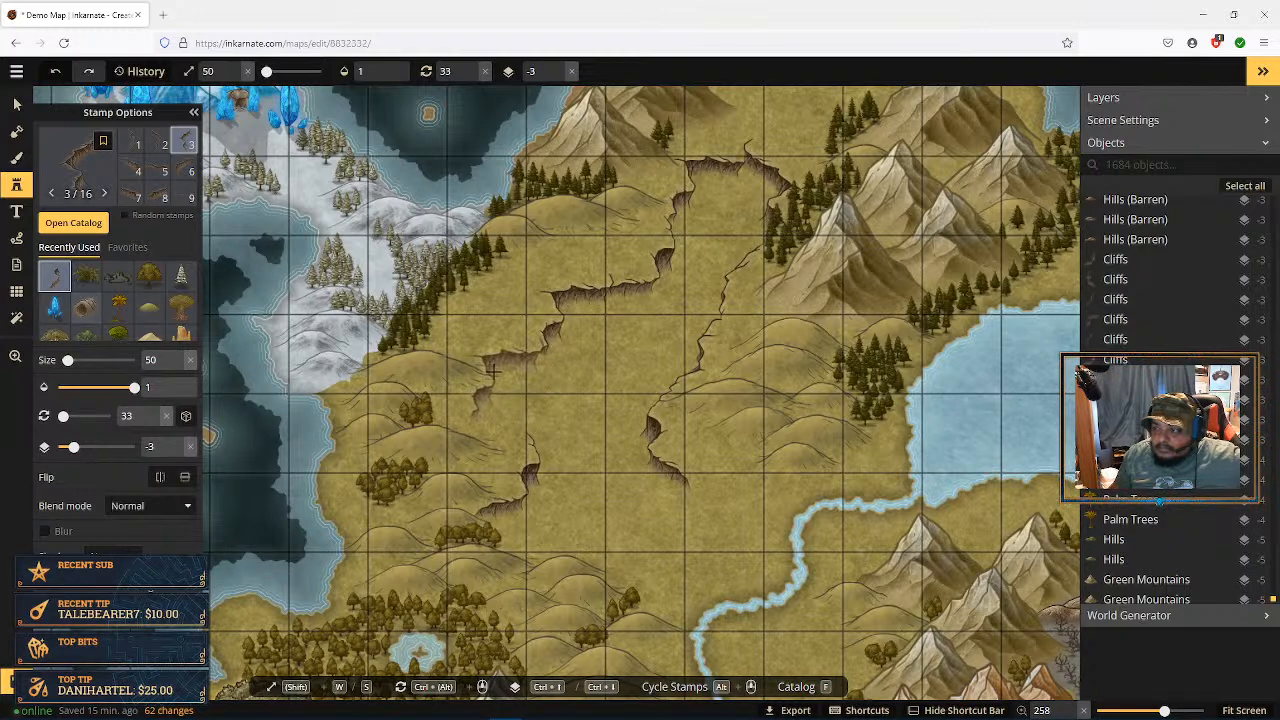
pyautogui.click(492, 370)
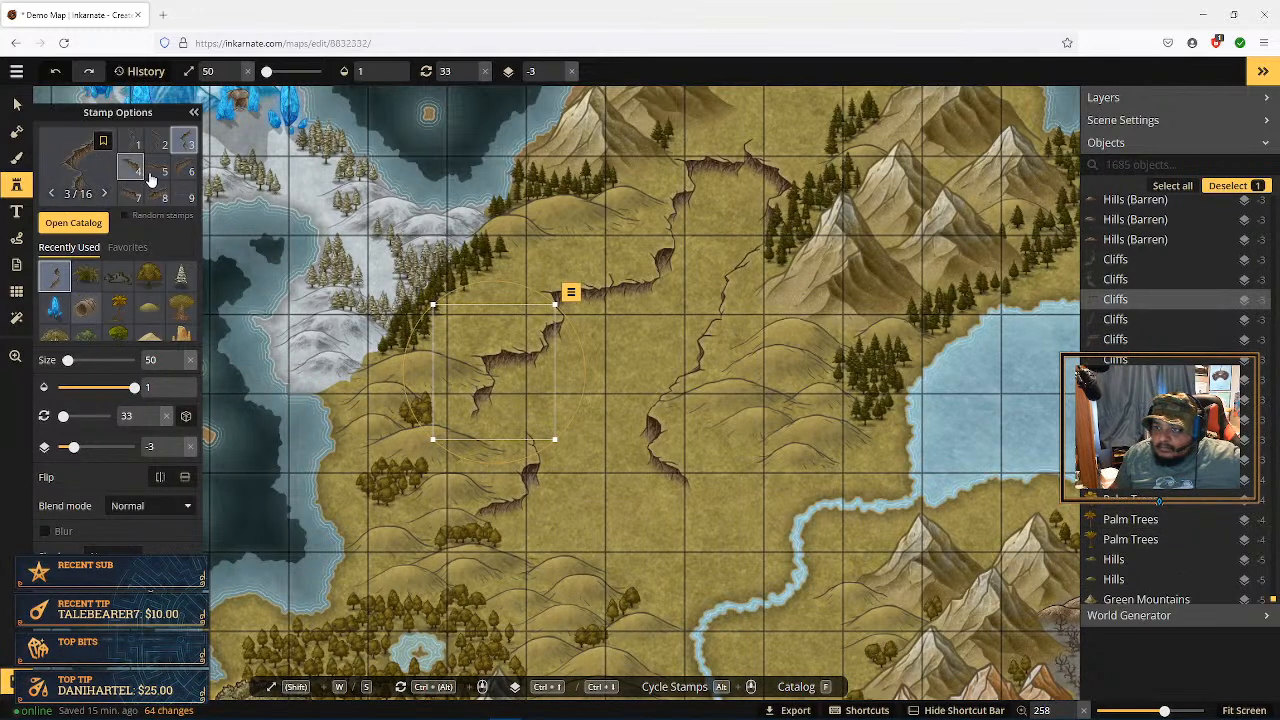
# Step: Extend the chain southward with cliff variant 12 below its last cliff, beside the western hills
pyautogui.scroll(-2, 160, 177)
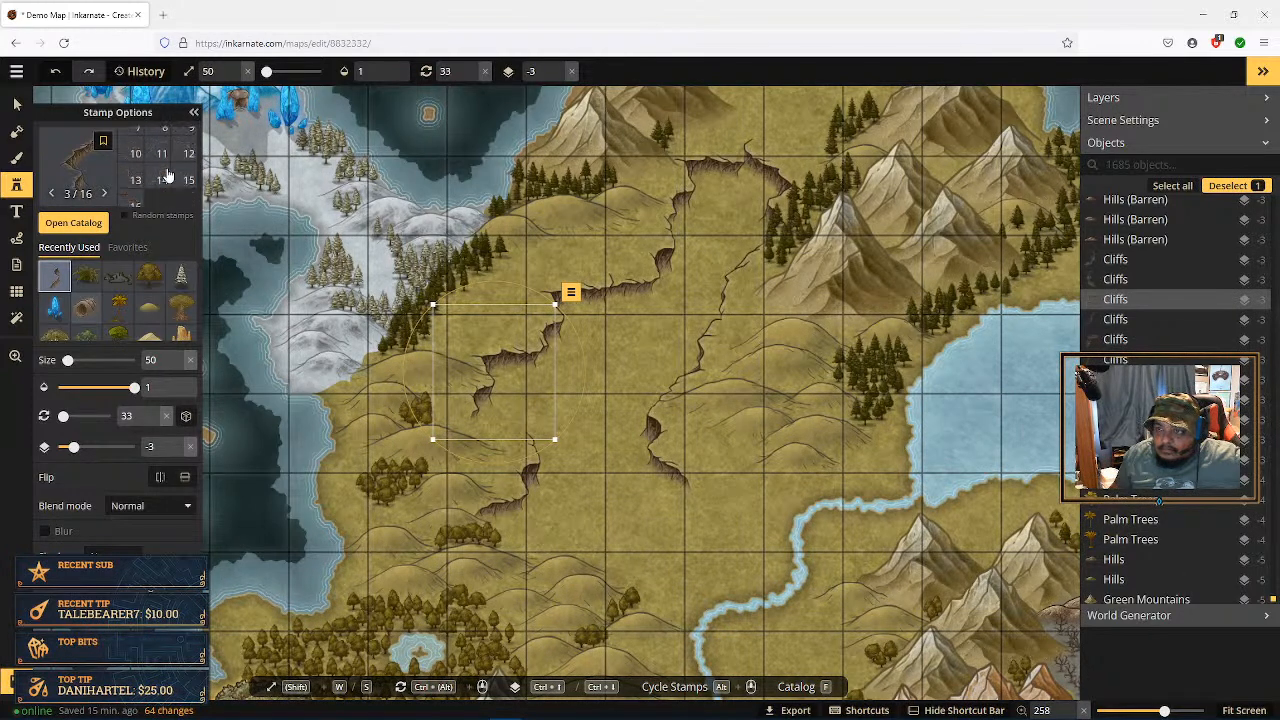
pyautogui.click(187, 152)
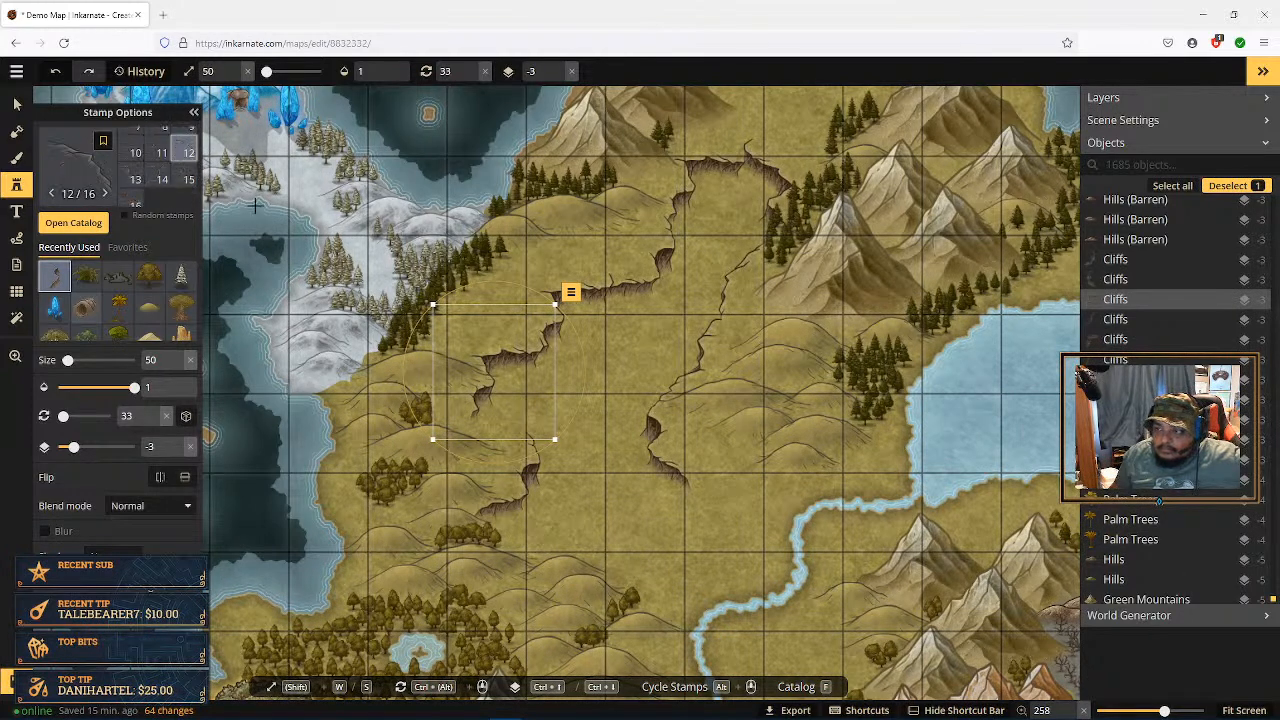
pyautogui.click(484, 456)
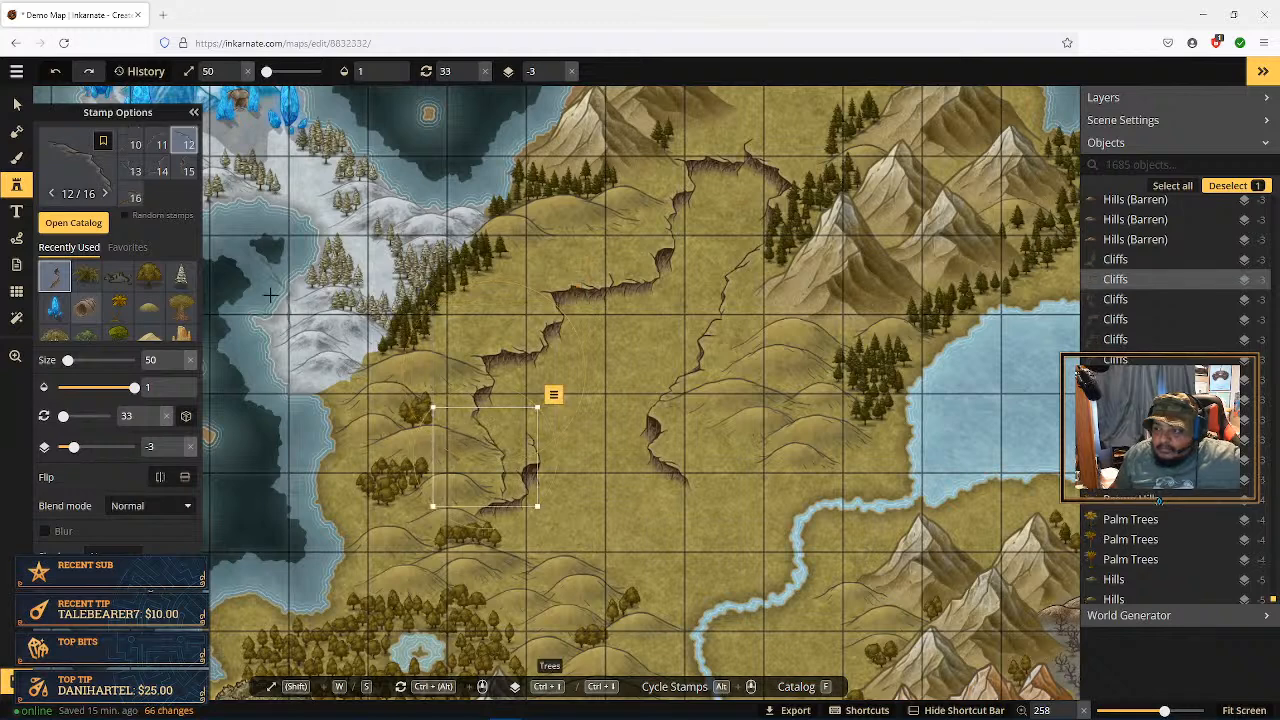
# Step: Move the curved end cliff aside to the east and rotate the thin cliff to 14, keeping it joined to the chain
pyautogui.click(16, 110)
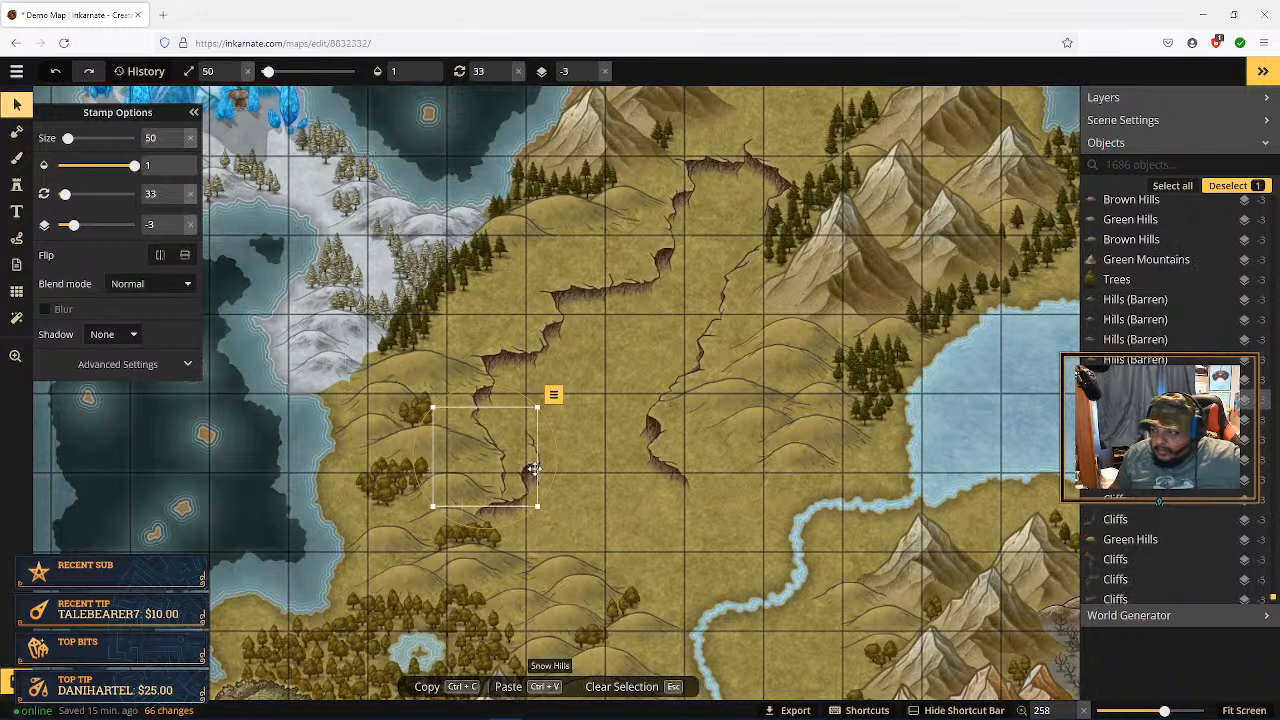
pyautogui.moveTo(484, 445); pyautogui.dragTo(767, 484)
pyautogui.hotkey('ctrl', 'z')
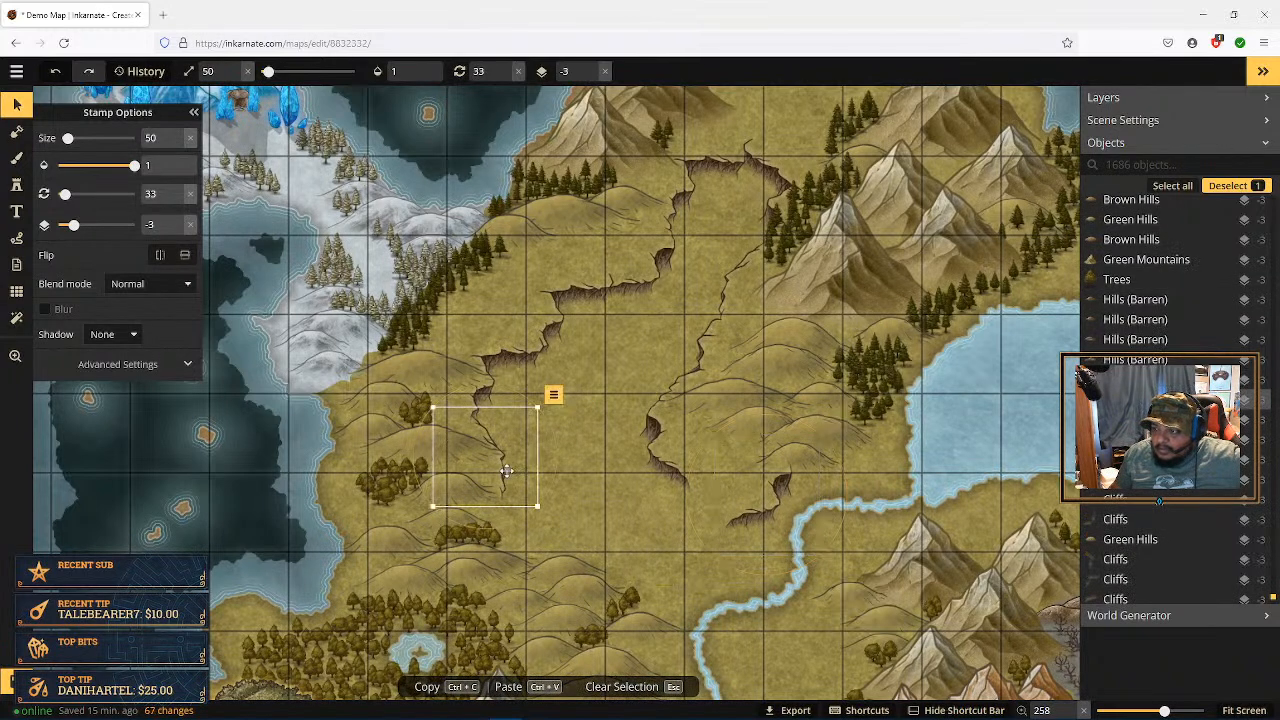
pyautogui.moveTo(500, 466)
pyautogui.mouseDown()
pyautogui.moveTo(552, 482)
pyautogui.moveTo(555, 471)
pyautogui.moveTo(510, 462)
pyautogui.moveTo(561, 471)
pyautogui.moveTo(513, 461)
pyautogui.moveTo(559, 457)
pyautogui.moveTo(521, 452)
pyautogui.mouseUp()
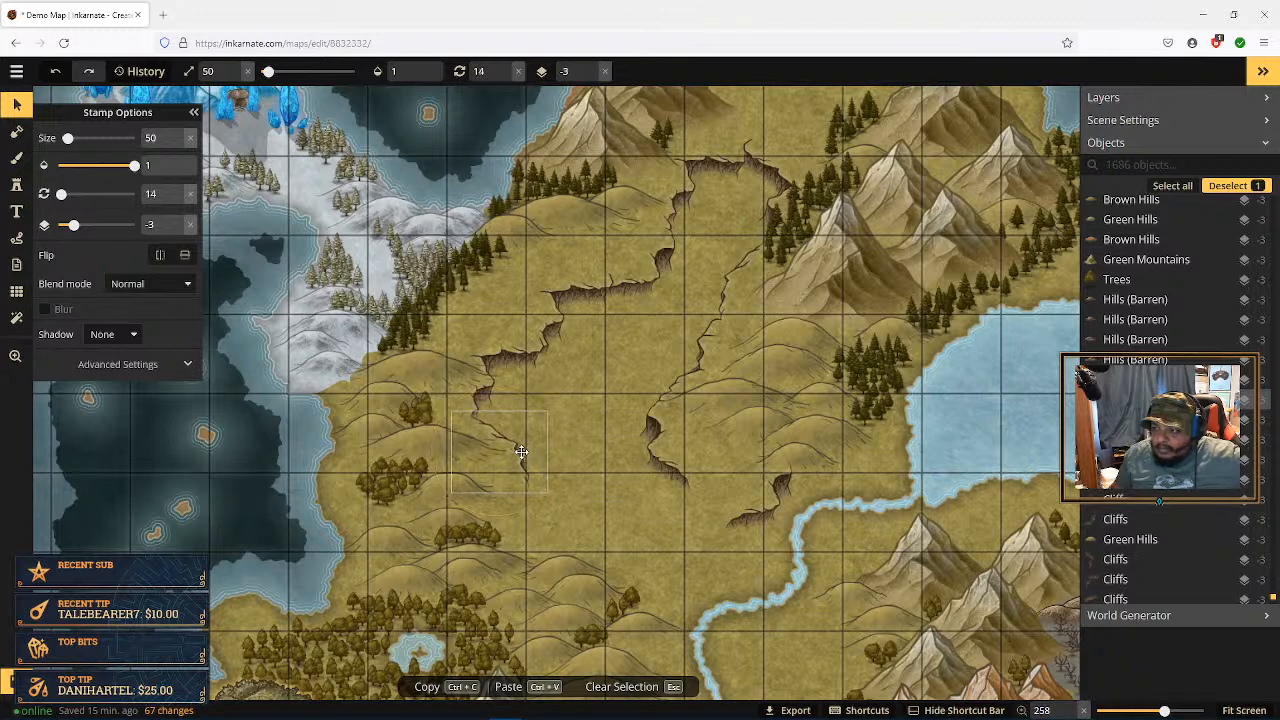
# Step: Bring the curved cliff back, adjust its rotation slightly and attach it to the lower end of the thin cliff
pyautogui.moveTo(770, 500); pyautogui.dragTo(580, 513)
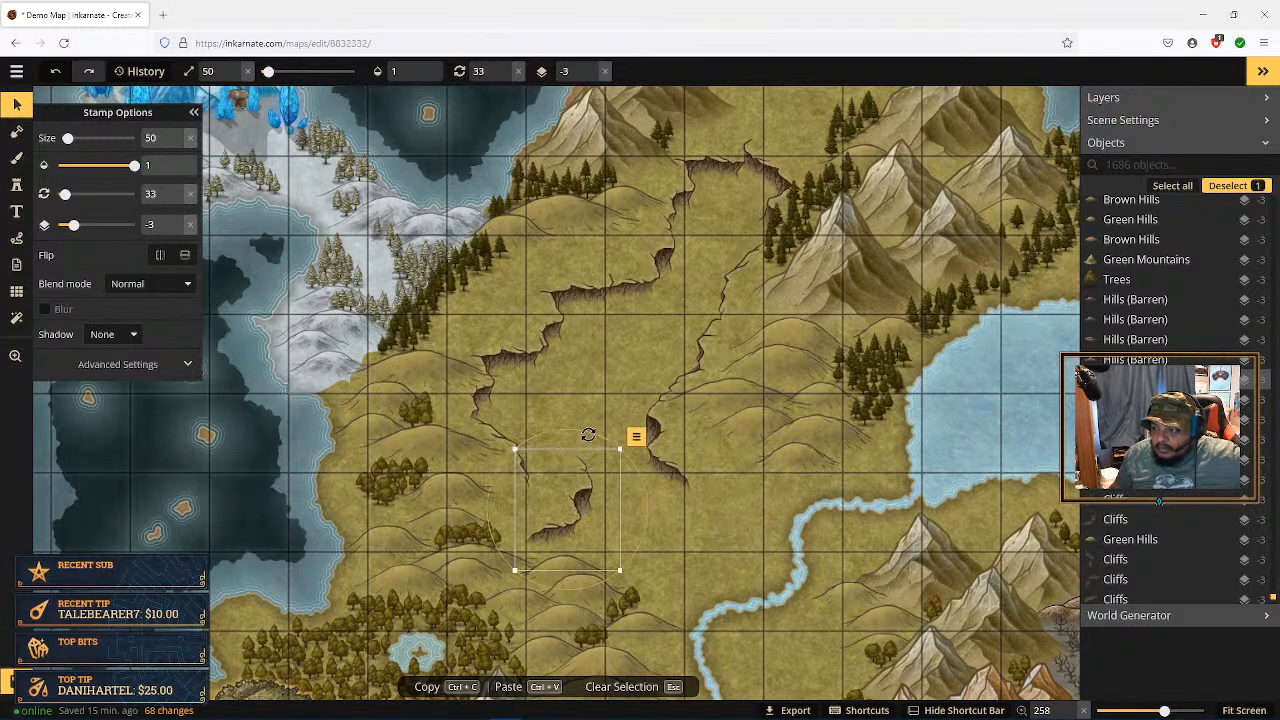
pyautogui.moveTo(588, 435); pyautogui.dragTo(589, 440)
pyautogui.moveTo(580, 480); pyautogui.dragTo(530, 524)
pyautogui.click(668, 523)
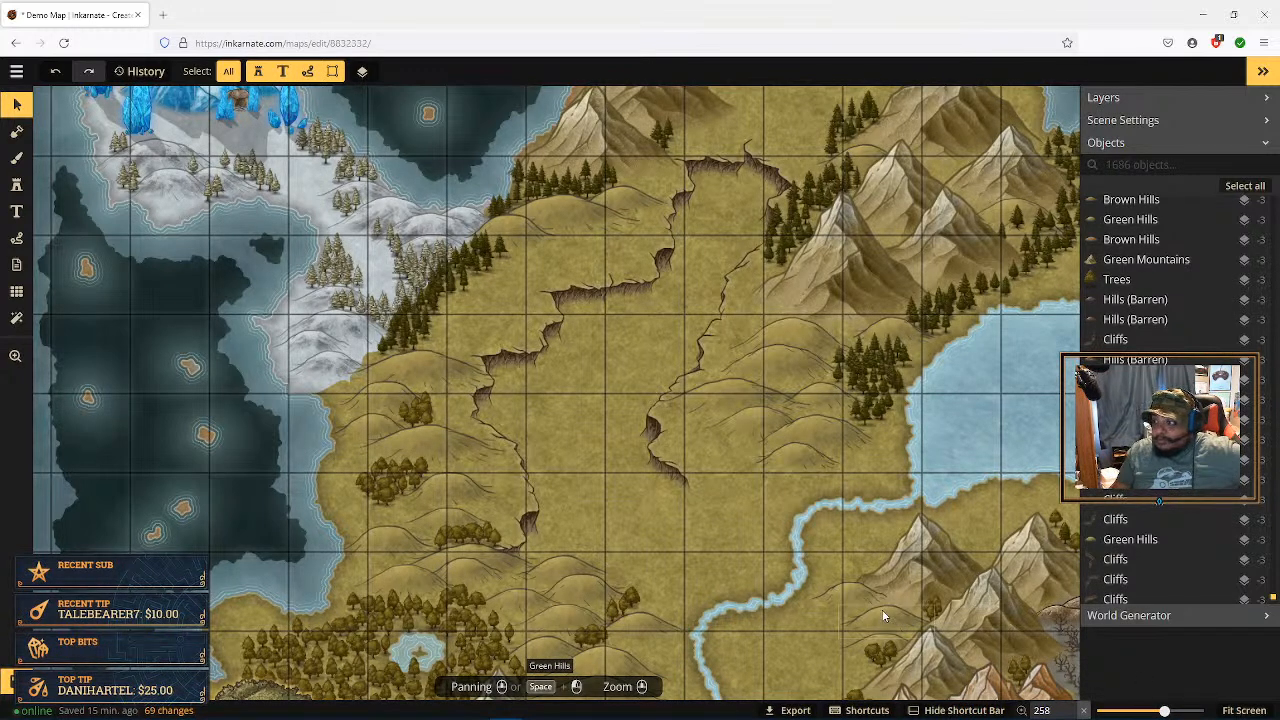
# Step: Try cliff variant 1 as an extension at the lower end of the eastern cliff line
pyautogui.scroll(-5, 718, 504)
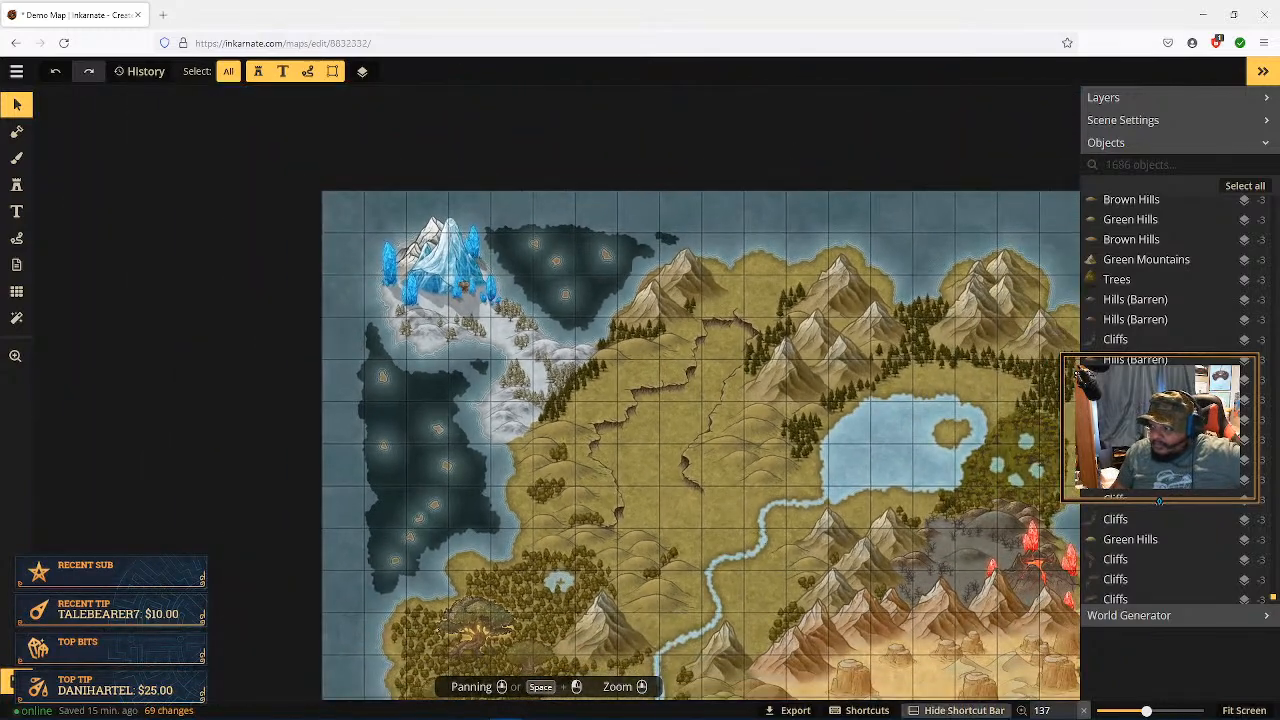
pyautogui.click(1244, 710)
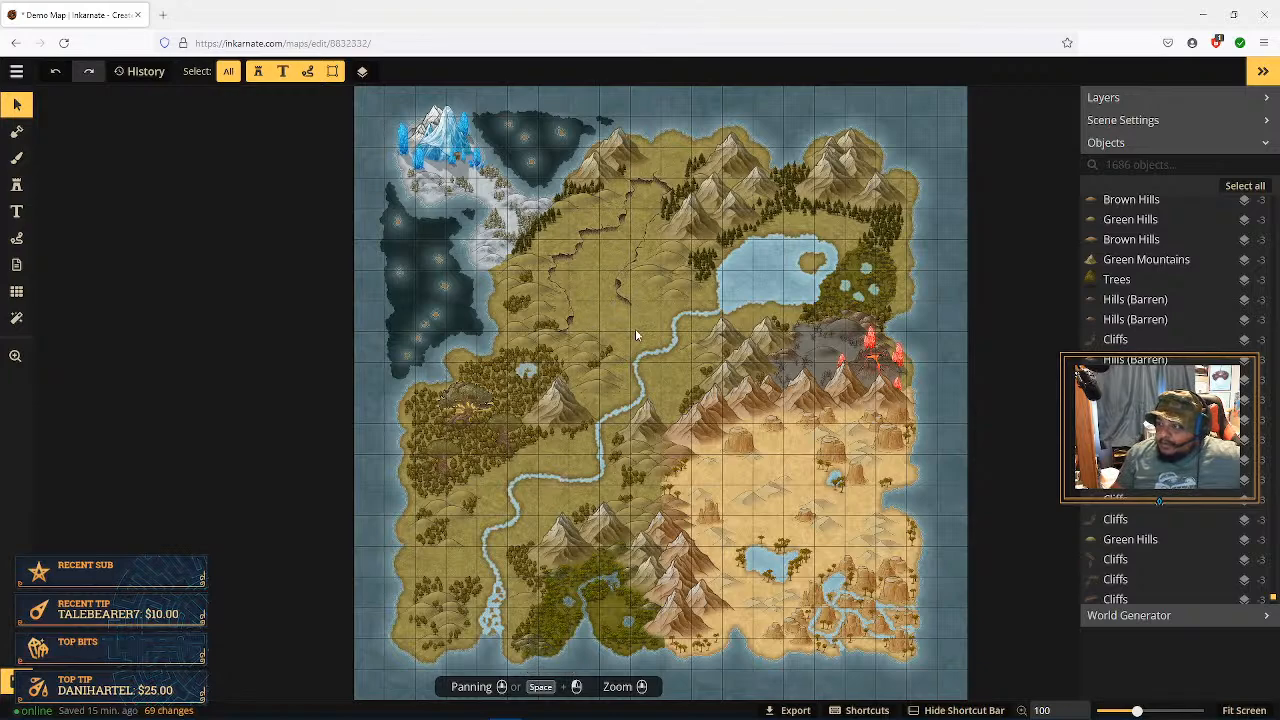
pyautogui.scroll(2, 628, 322)
pyautogui.scroll(8, 630, 322)
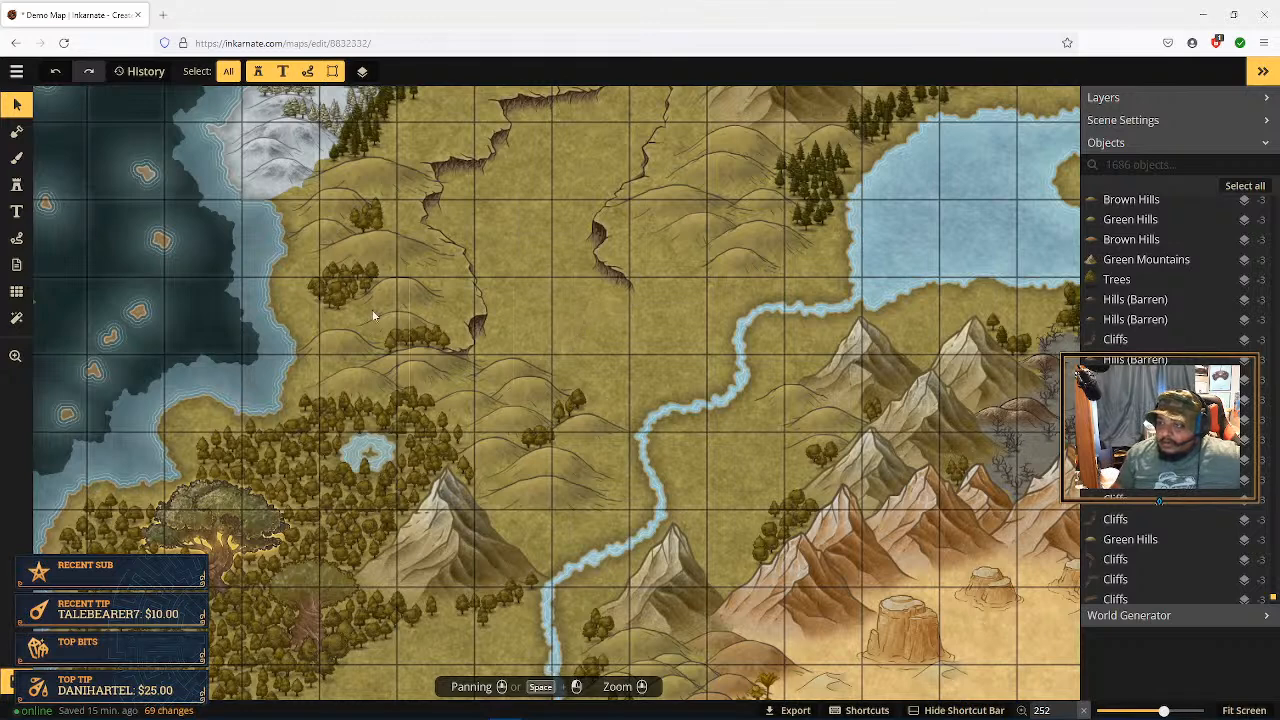
pyautogui.click(16, 184)
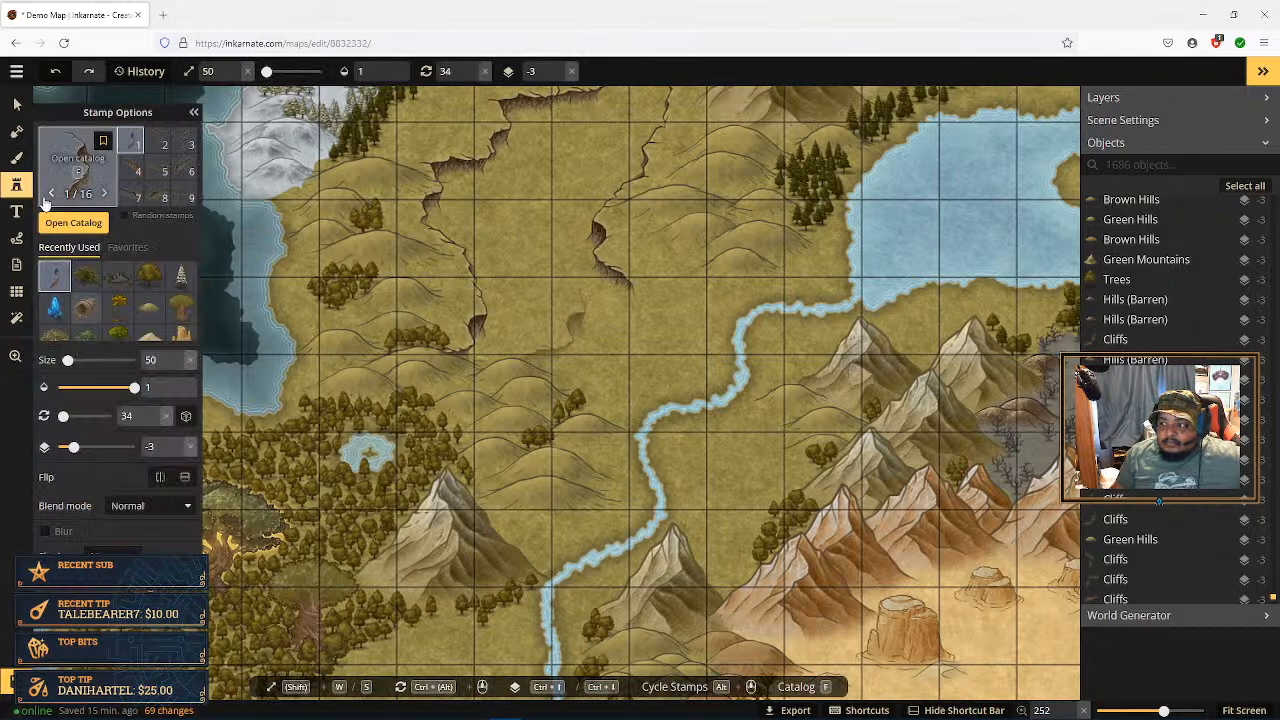
pyautogui.click(616, 334)
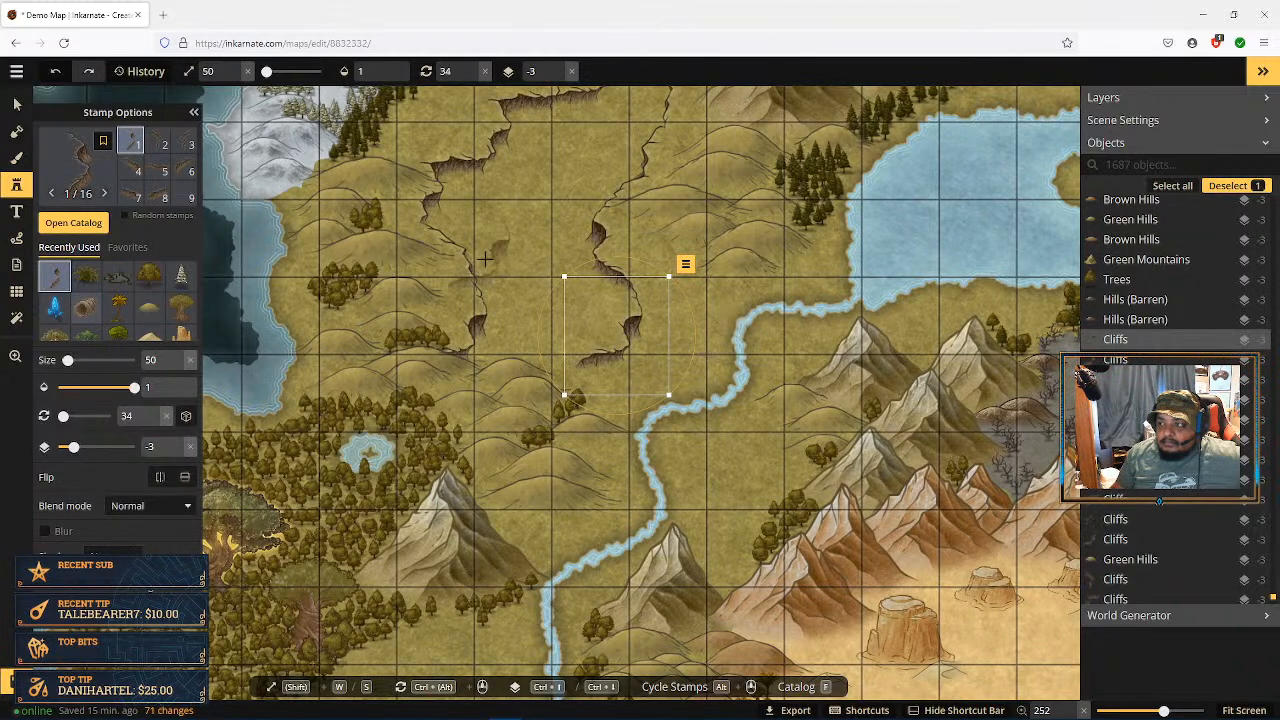
# Step: Delete the variant 1 cliff from the lower end of the eastern cliff line
pyautogui.click(16, 104)
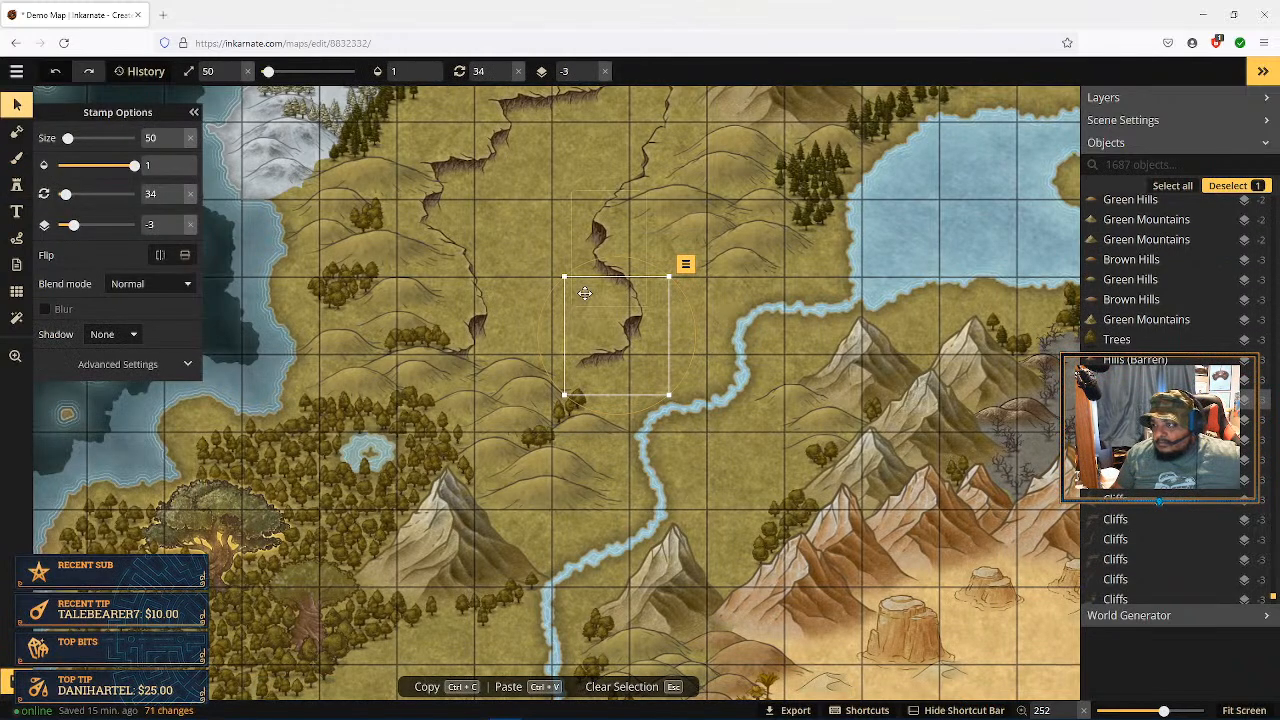
pyautogui.click(801, 290)
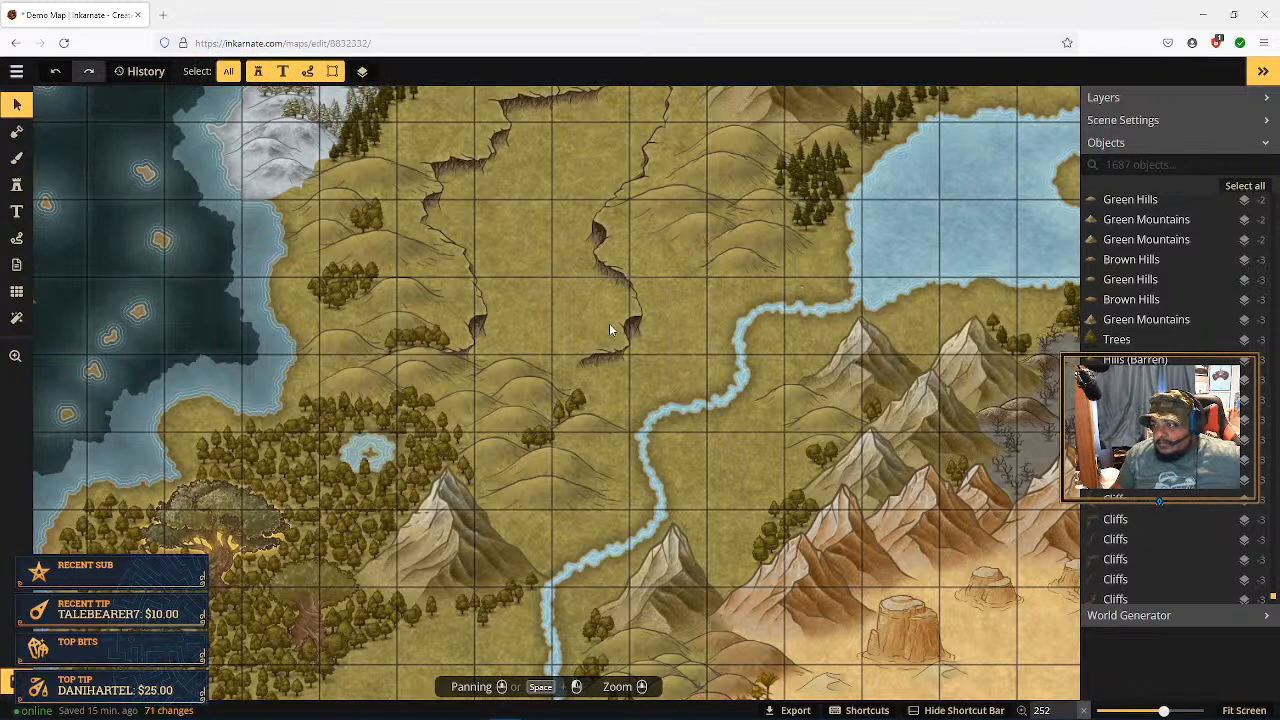
pyautogui.click(635, 328)
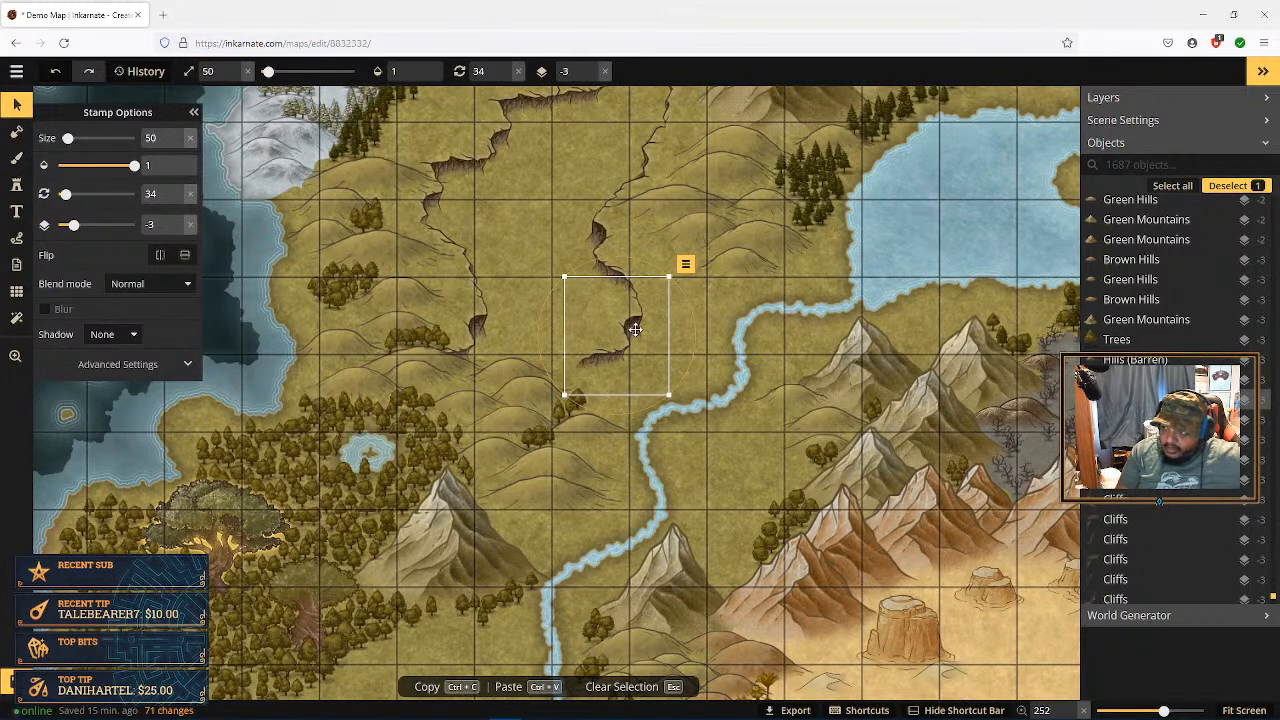
pyautogui.press('Delete')
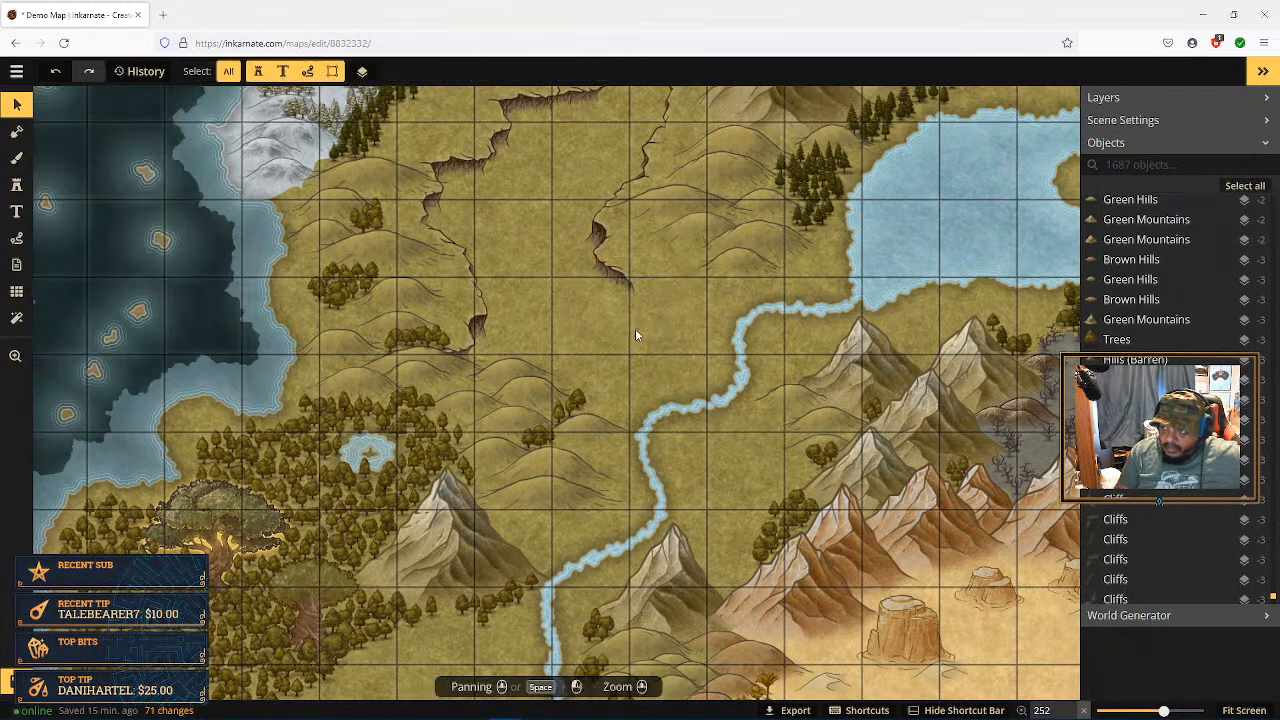
# Step: Try cliff variant 9 rotated to 290 below the eastern cliff line and remove it
pyautogui.click(17, 188)
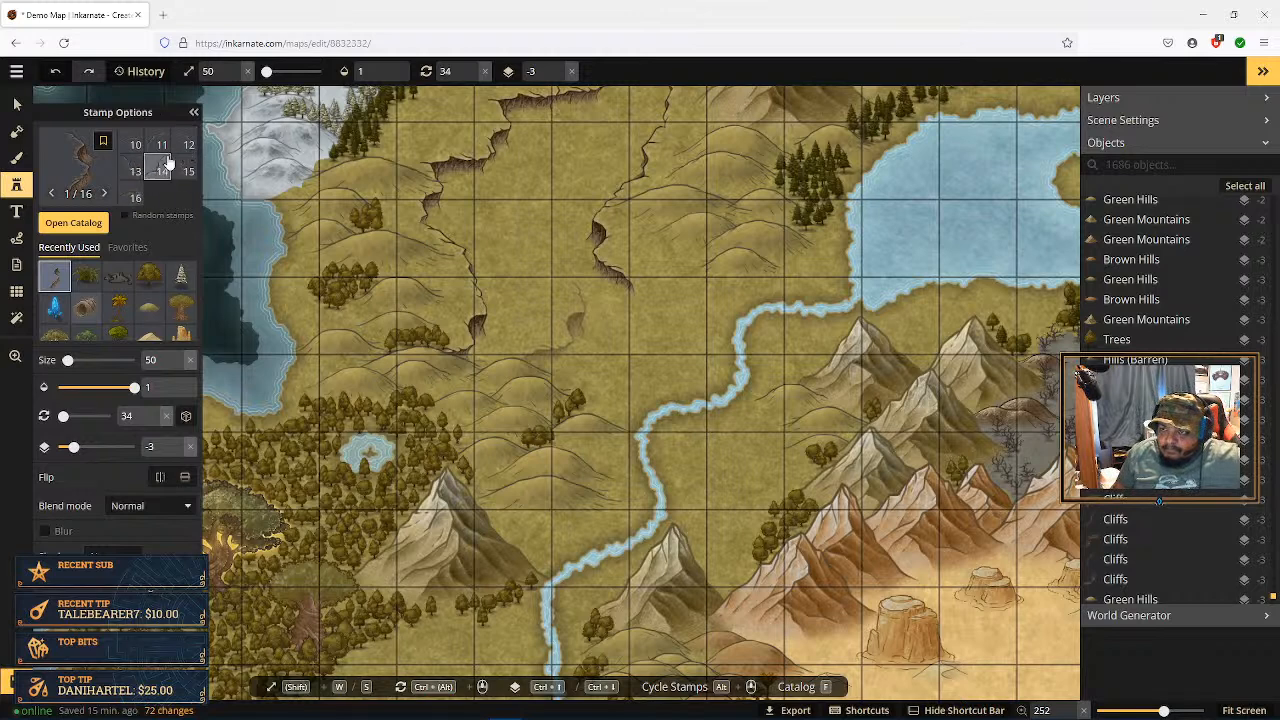
pyautogui.scroll(3, 170, 165)
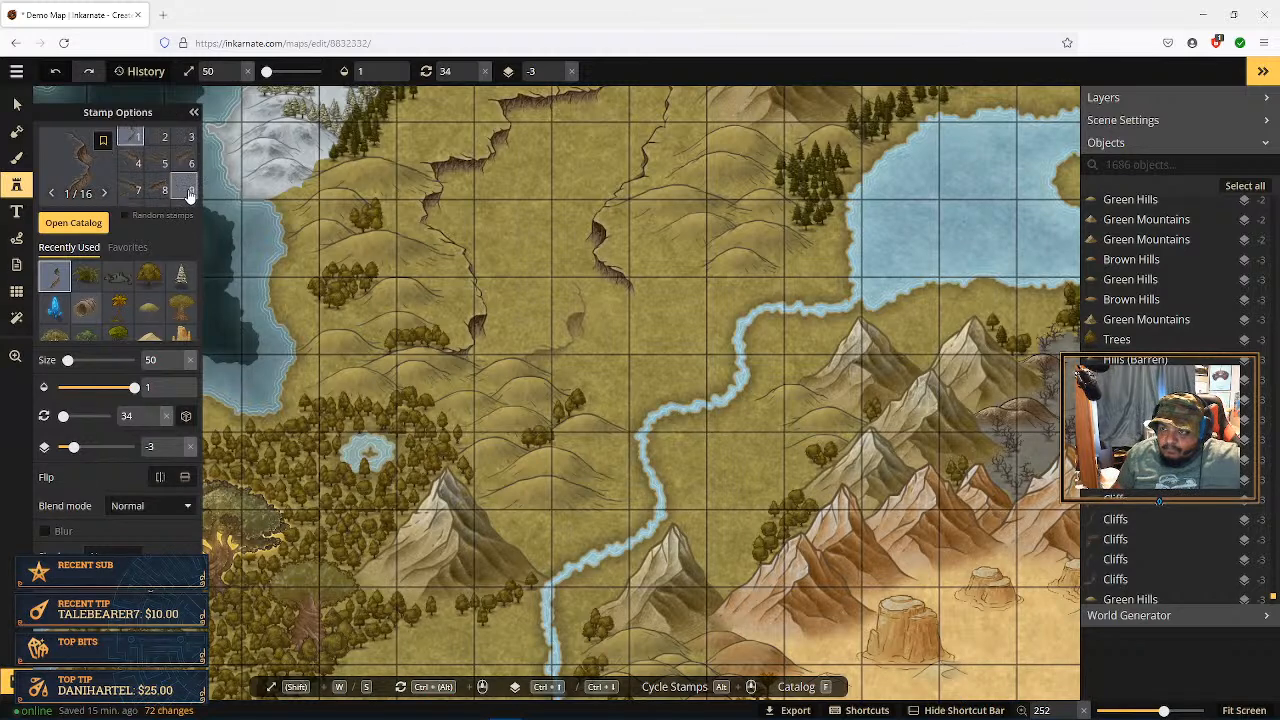
pyautogui.click(176, 193)
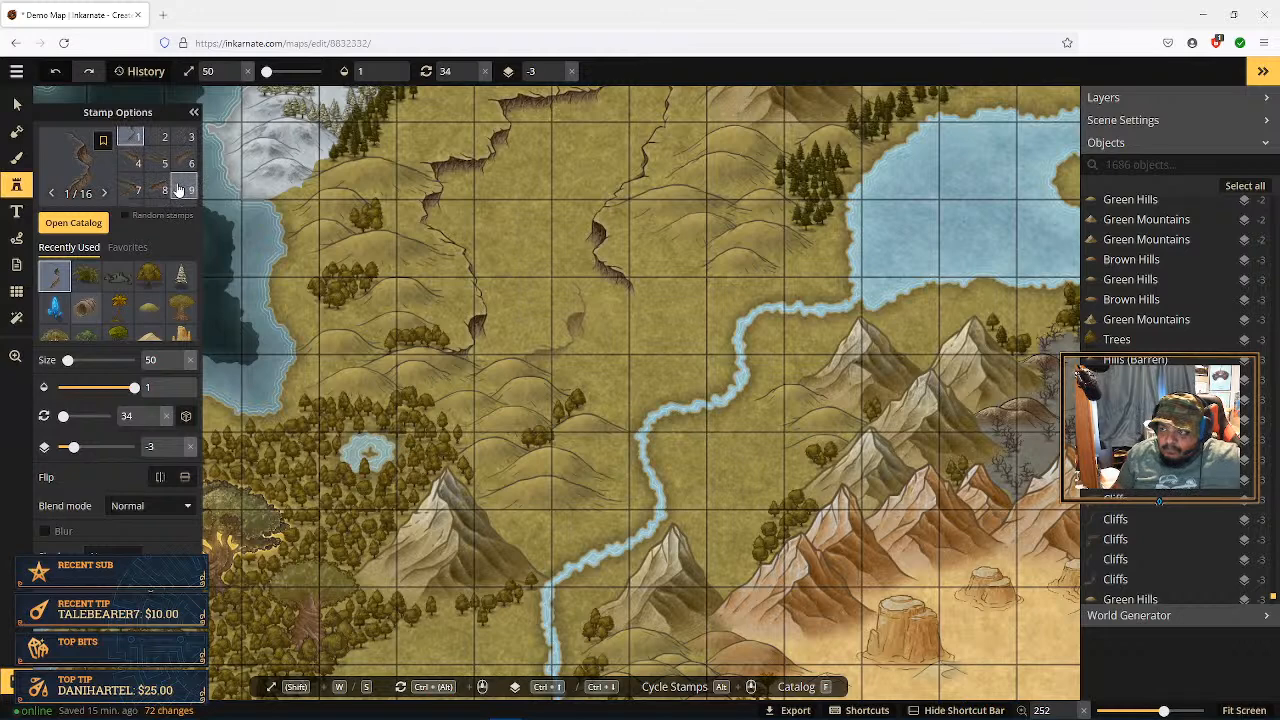
pyautogui.click(604, 322)
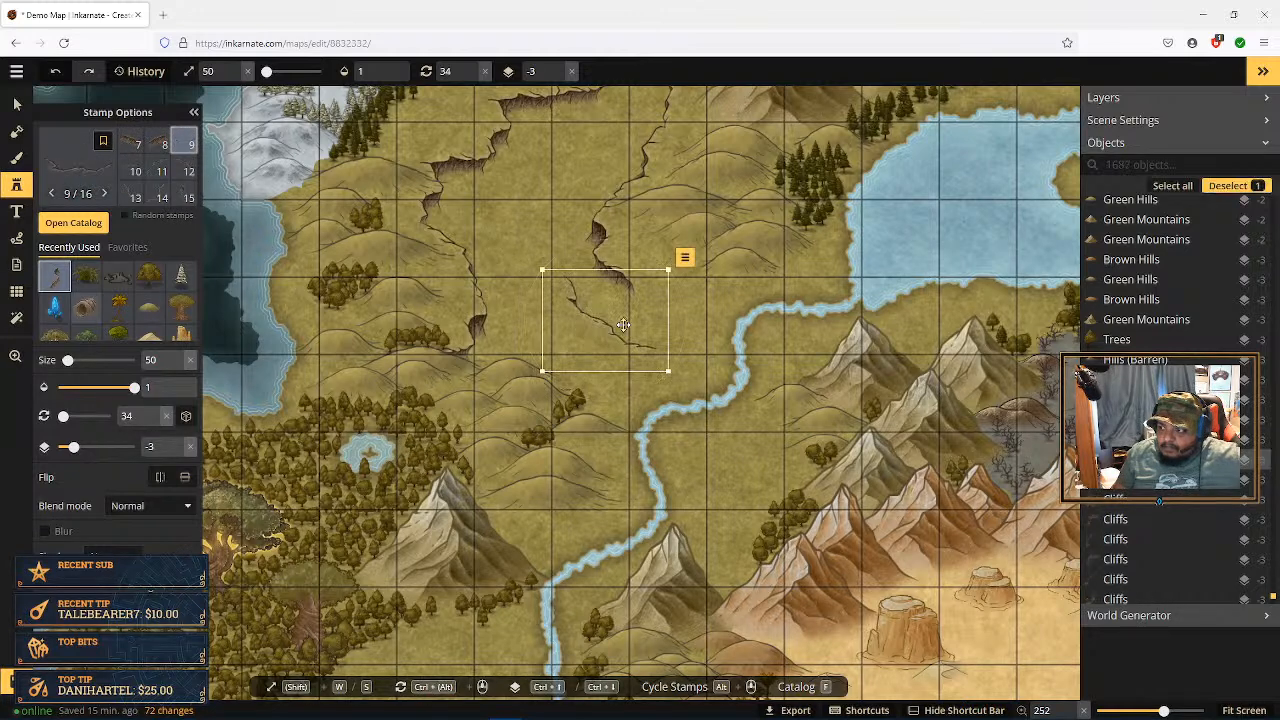
pyautogui.moveTo(649, 254); pyautogui.dragTo(529, 294)
pyautogui.moveTo(618, 316); pyautogui.dragTo(630, 339)
pyautogui.press('Delete')
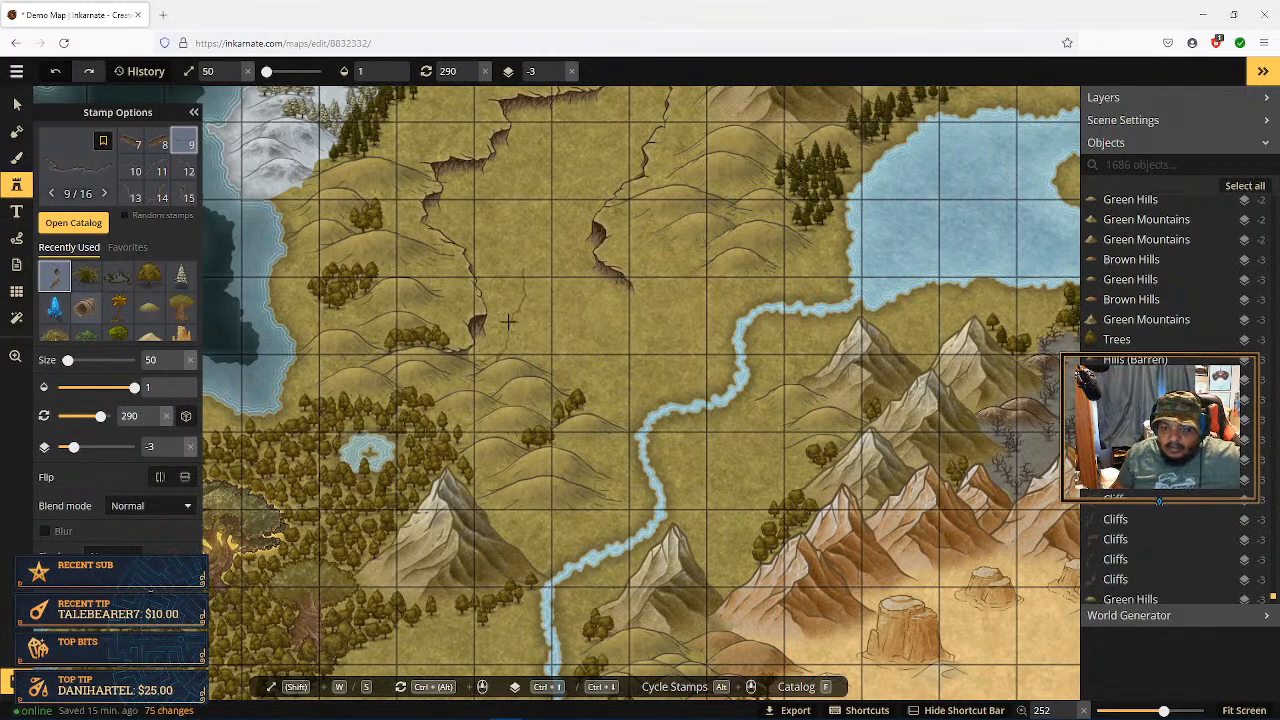
# Step: Extend the eastern cliff line southward with cliff variant 11 joined to its lower end
pyautogui.click(158, 172)
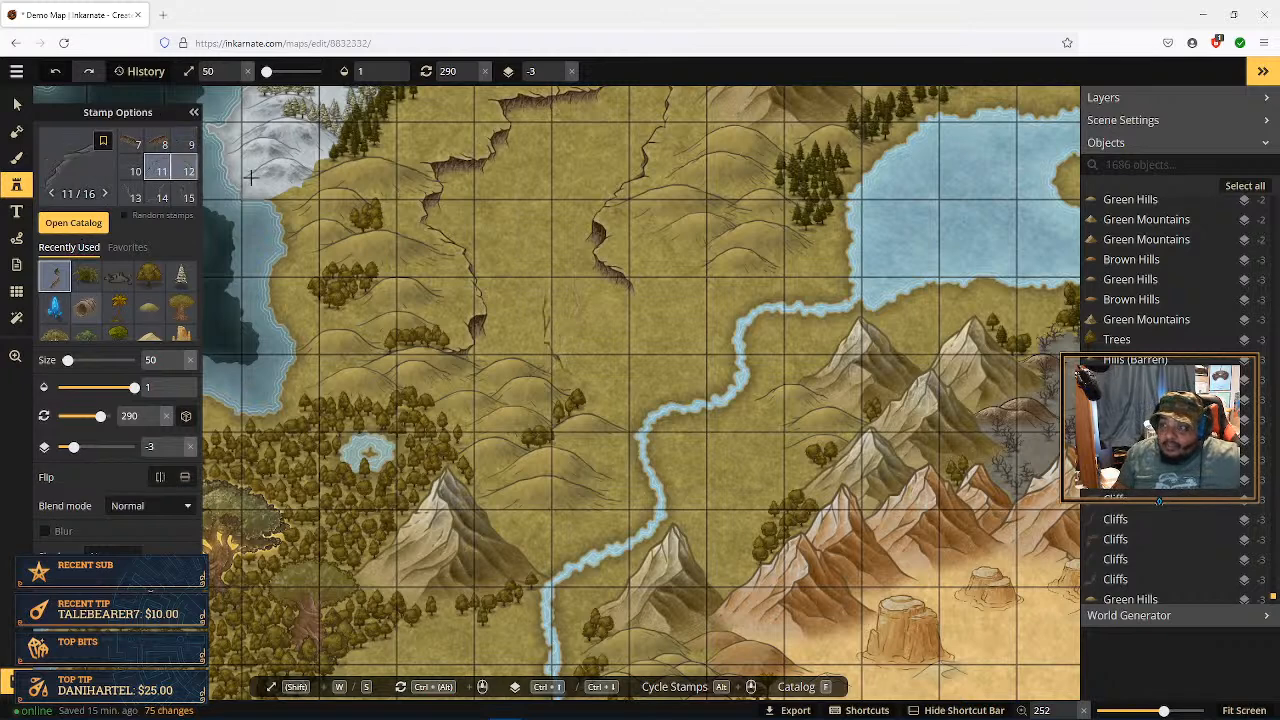
pyautogui.click(646, 326)
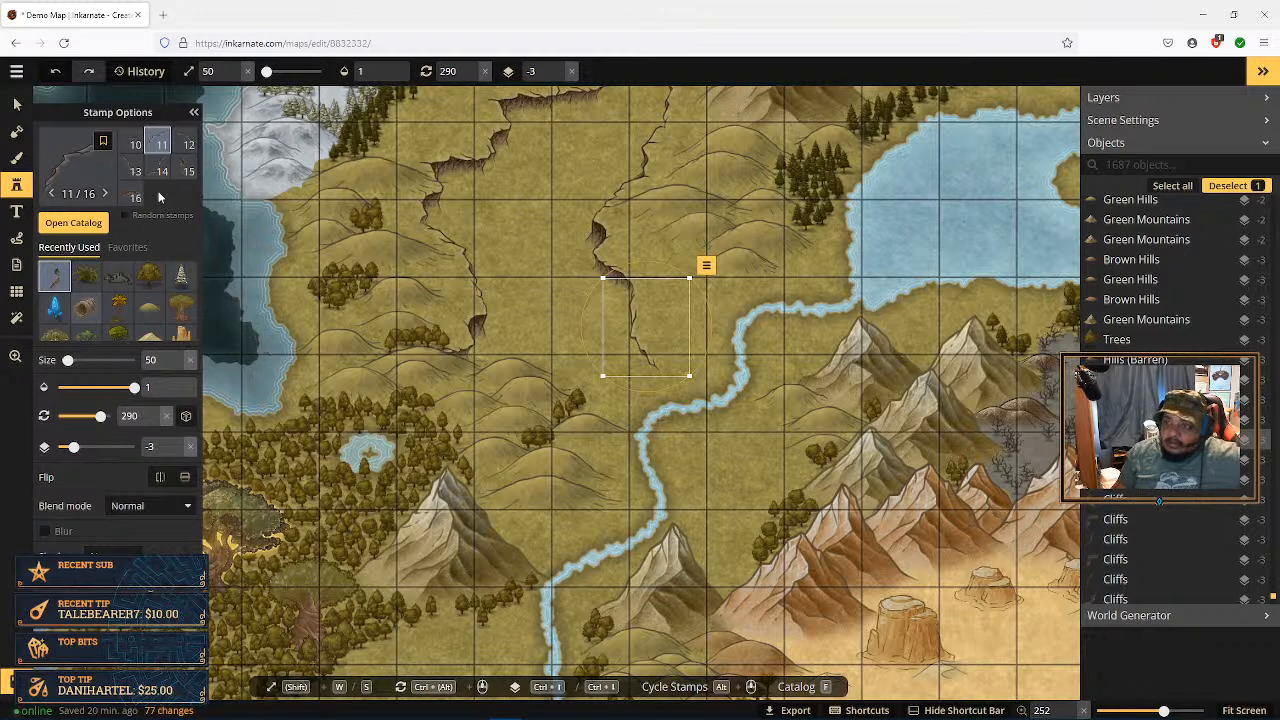
# Step: Try two cliff variant 13 stamps between the cliff lines, rotating the upper one to 287 and deleting it
pyautogui.click(130, 170)
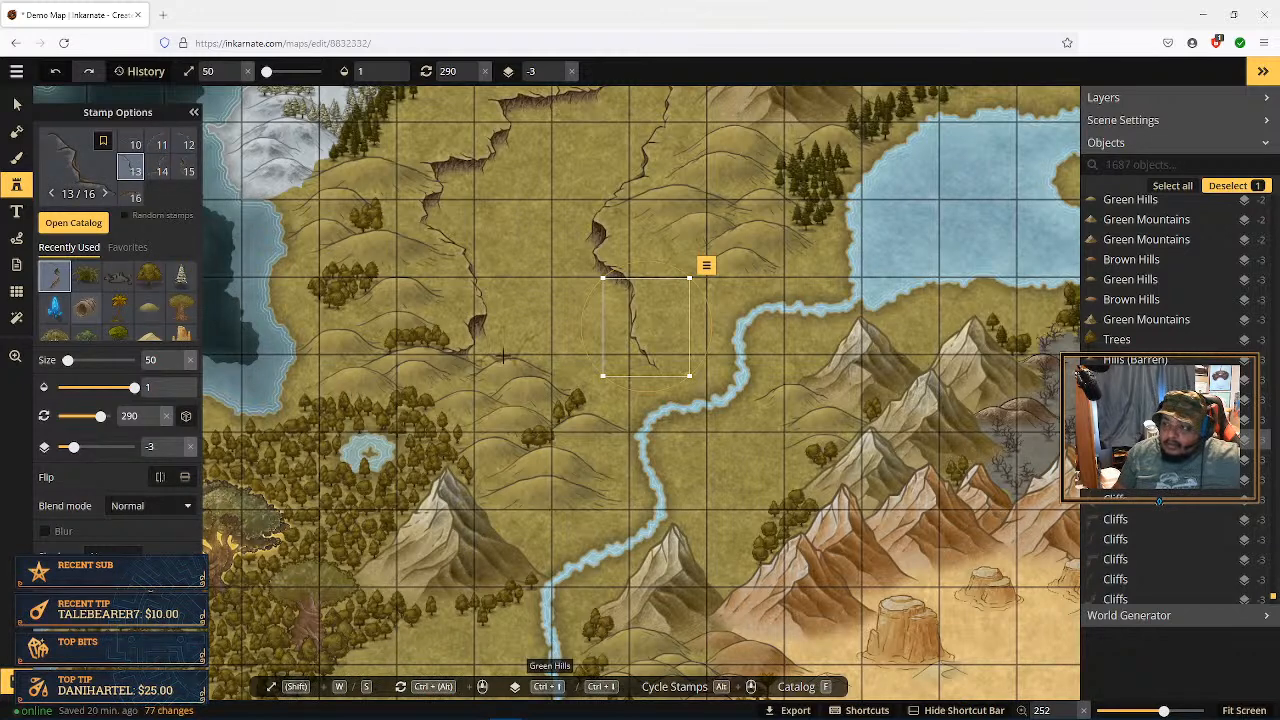
pyautogui.click(534, 342)
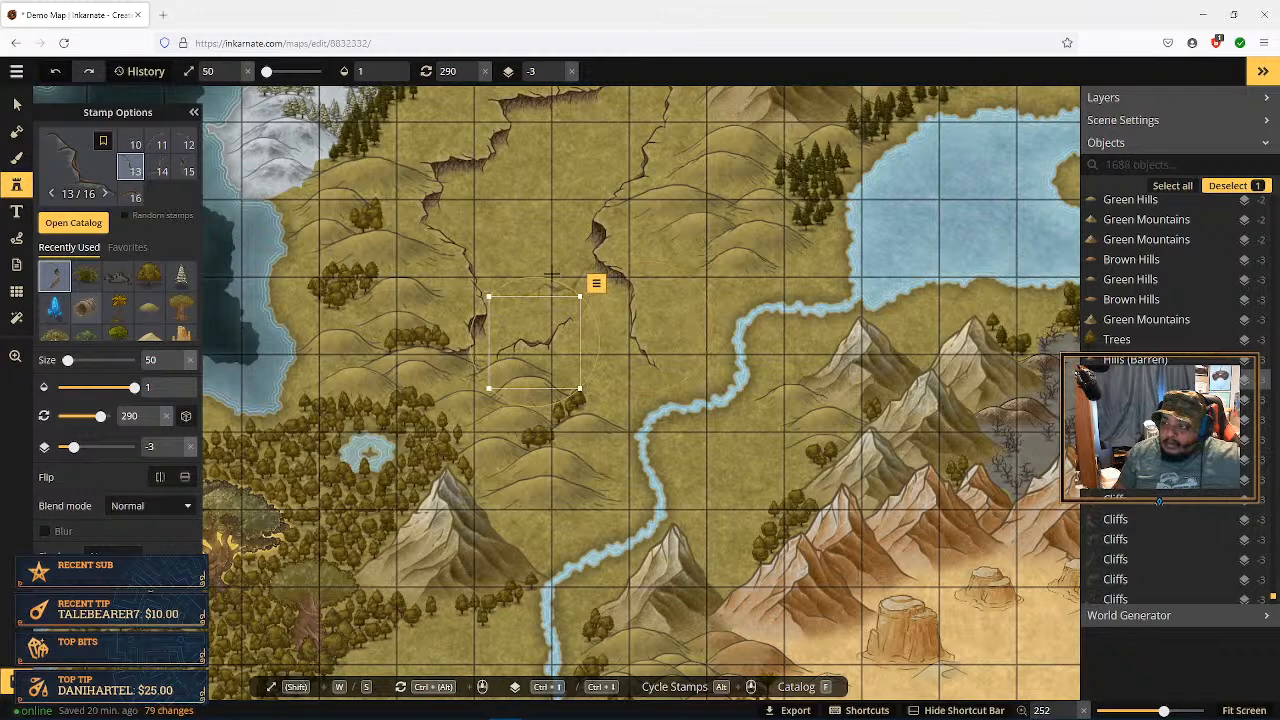
pyautogui.click(565, 294)
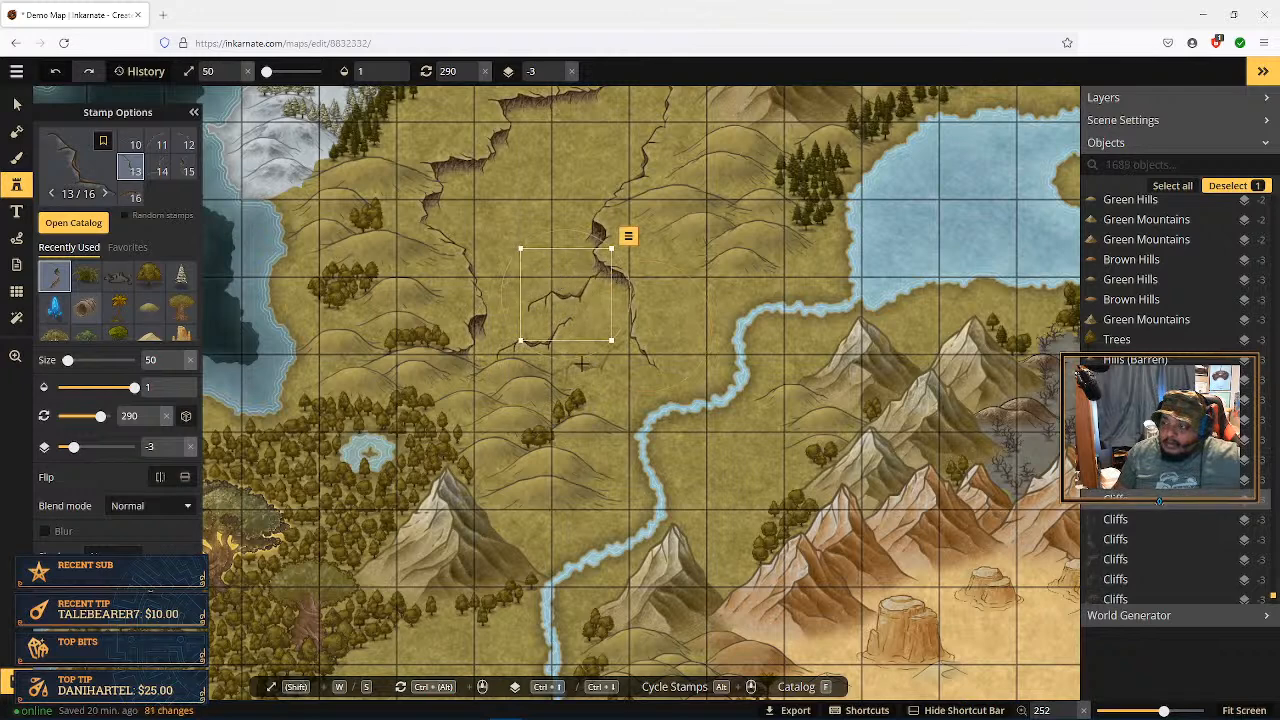
pyautogui.moveTo(557, 360); pyautogui.dragTo(550, 361)
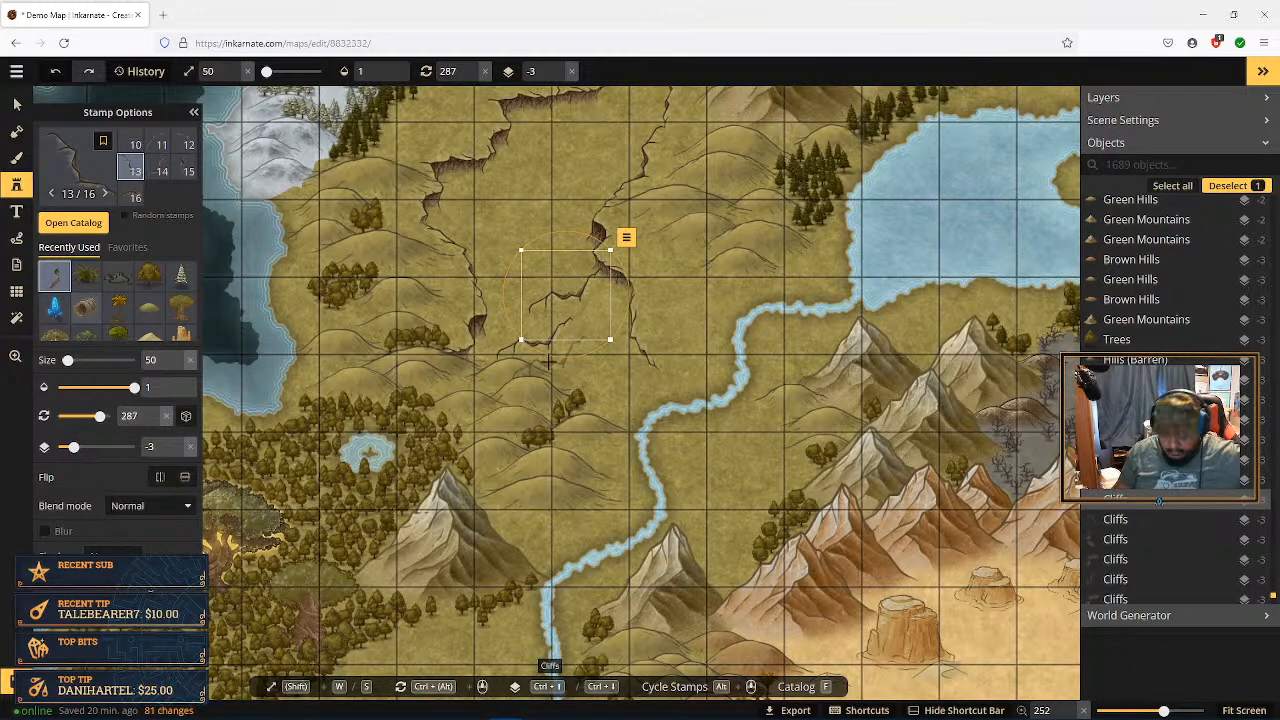
pyautogui.press('Delete')
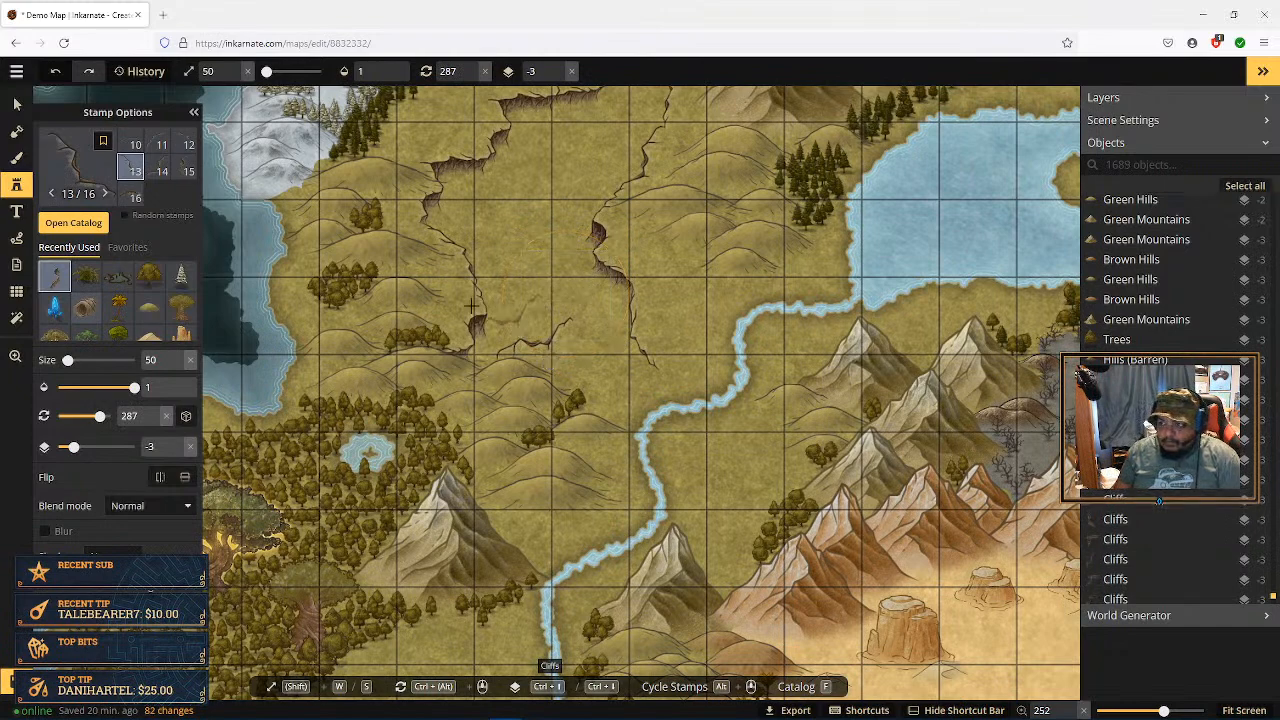
# Step: Try the remaining variant 13 cliff at a rotation of 326 between the cliff lines and delete it
pyautogui.click(18, 106)
pyautogui.click(559, 327)
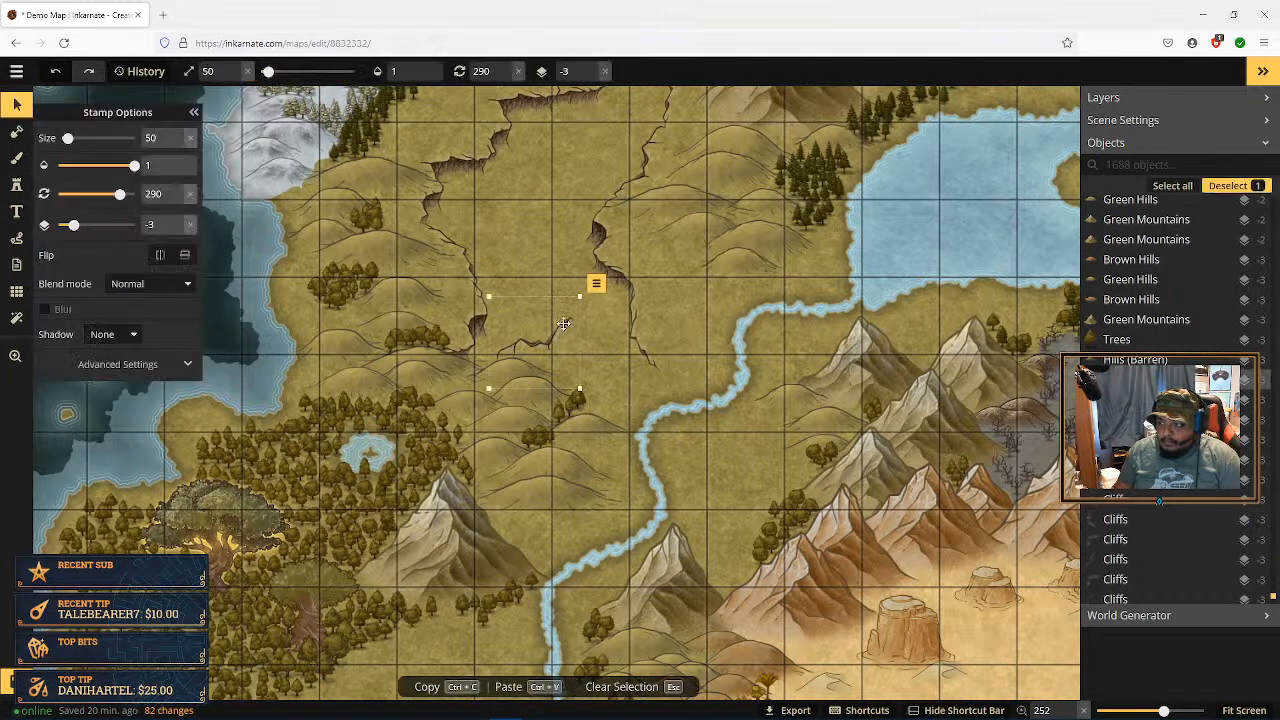
pyautogui.moveTo(582, 298); pyautogui.dragTo(591, 308)
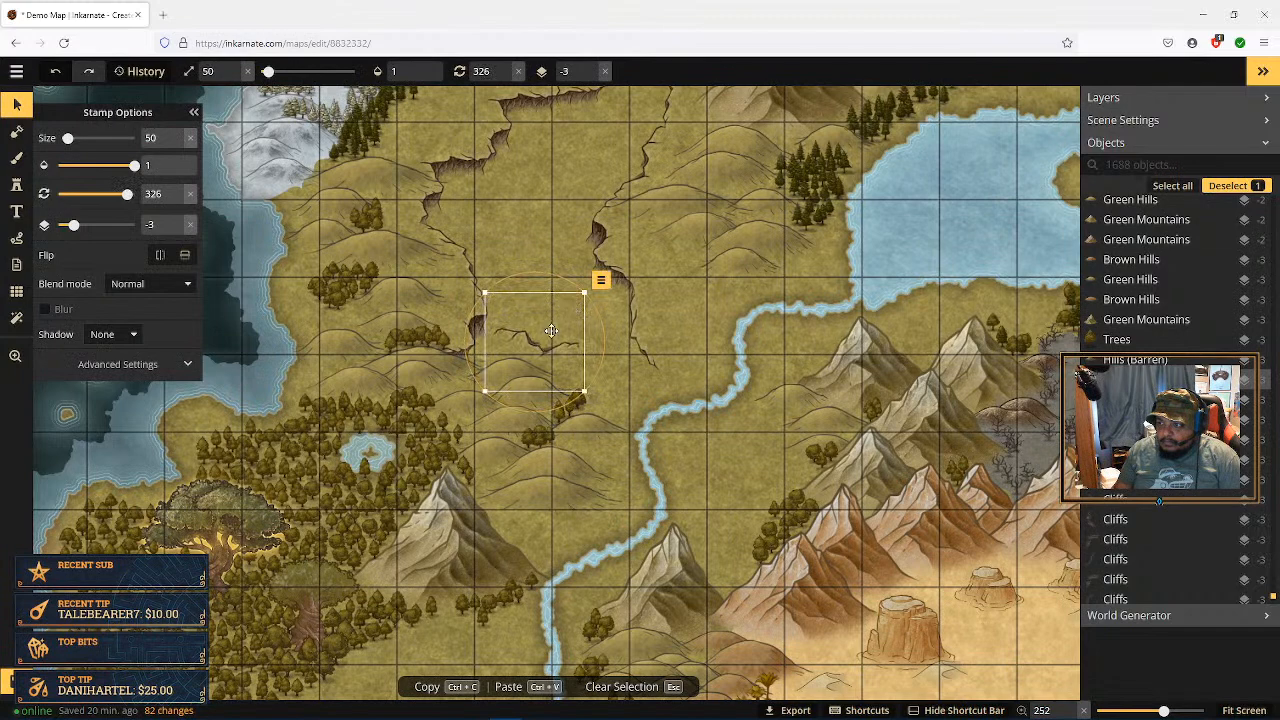
pyautogui.moveTo(539, 349)
pyautogui.mouseDown()
pyautogui.moveTo(503, 370)
pyautogui.moveTo(557, 345)
pyautogui.mouseUp()
pyautogui.press('Delete')
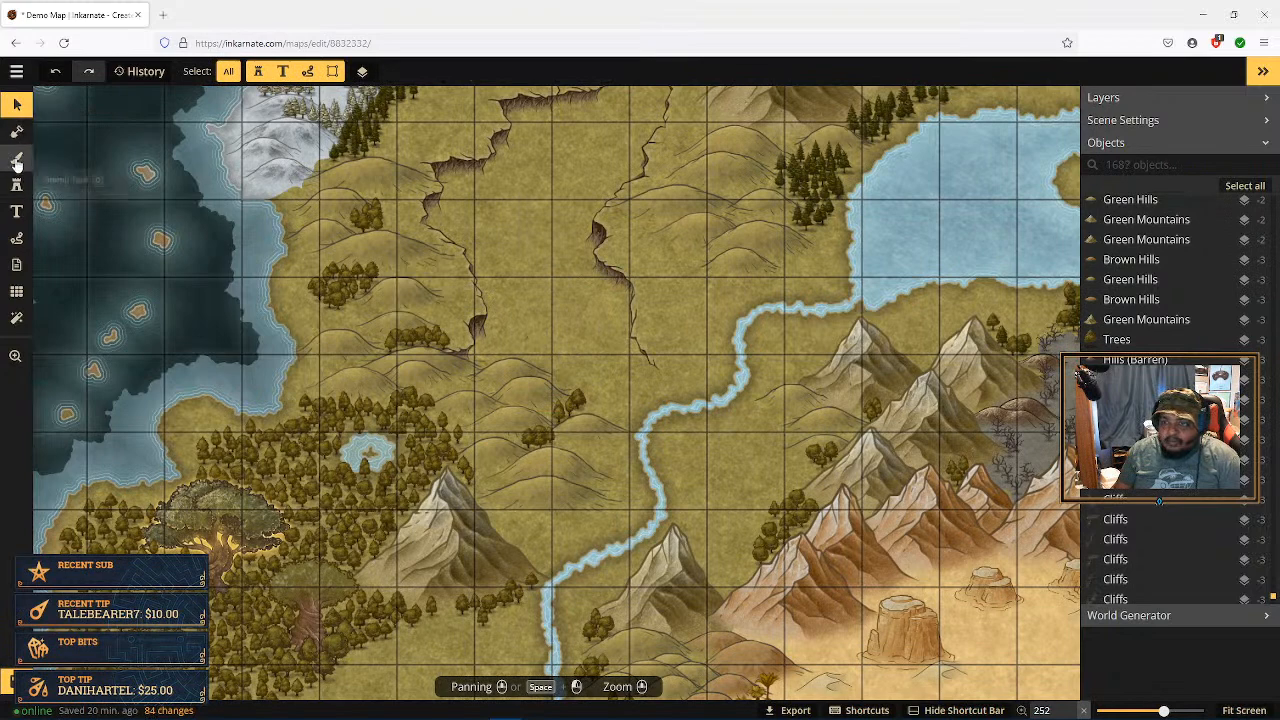
# Step: Place cliff variant 12 over the grassy hills just southwest of the eastern cliff line's lower end
pyautogui.click(16, 186)
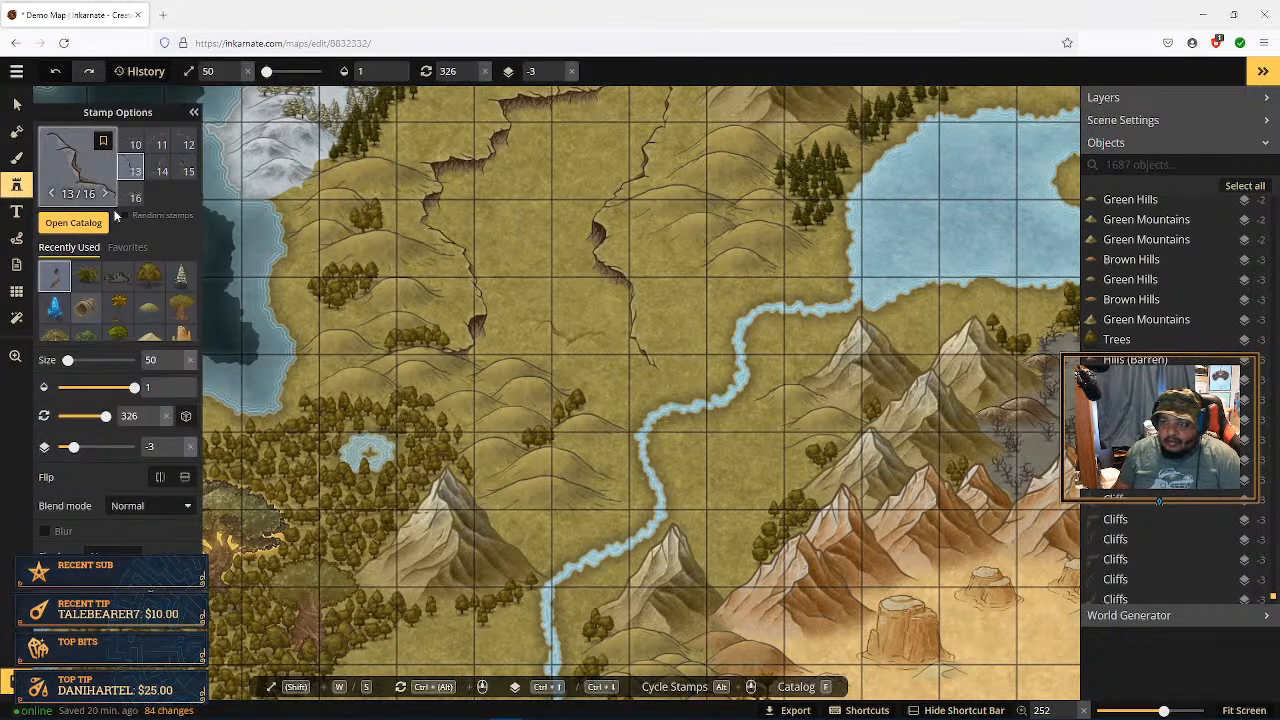
pyautogui.click(185, 146)
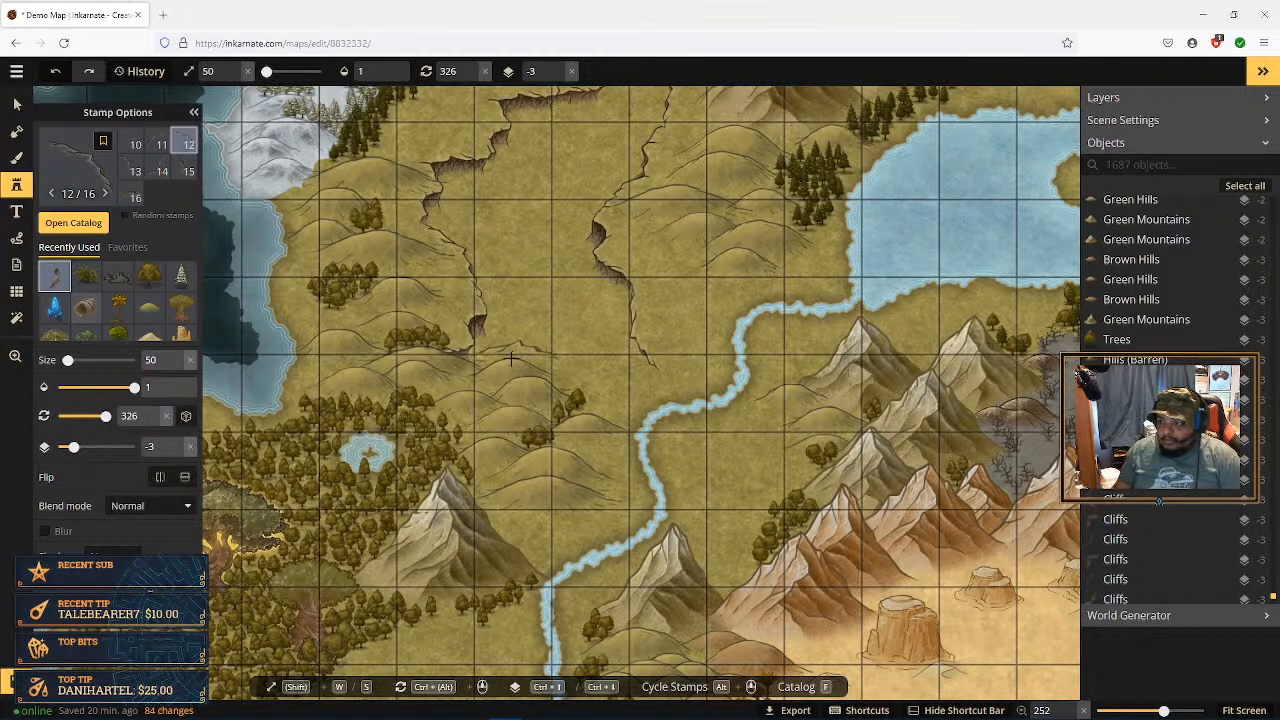
pyautogui.click(582, 373)
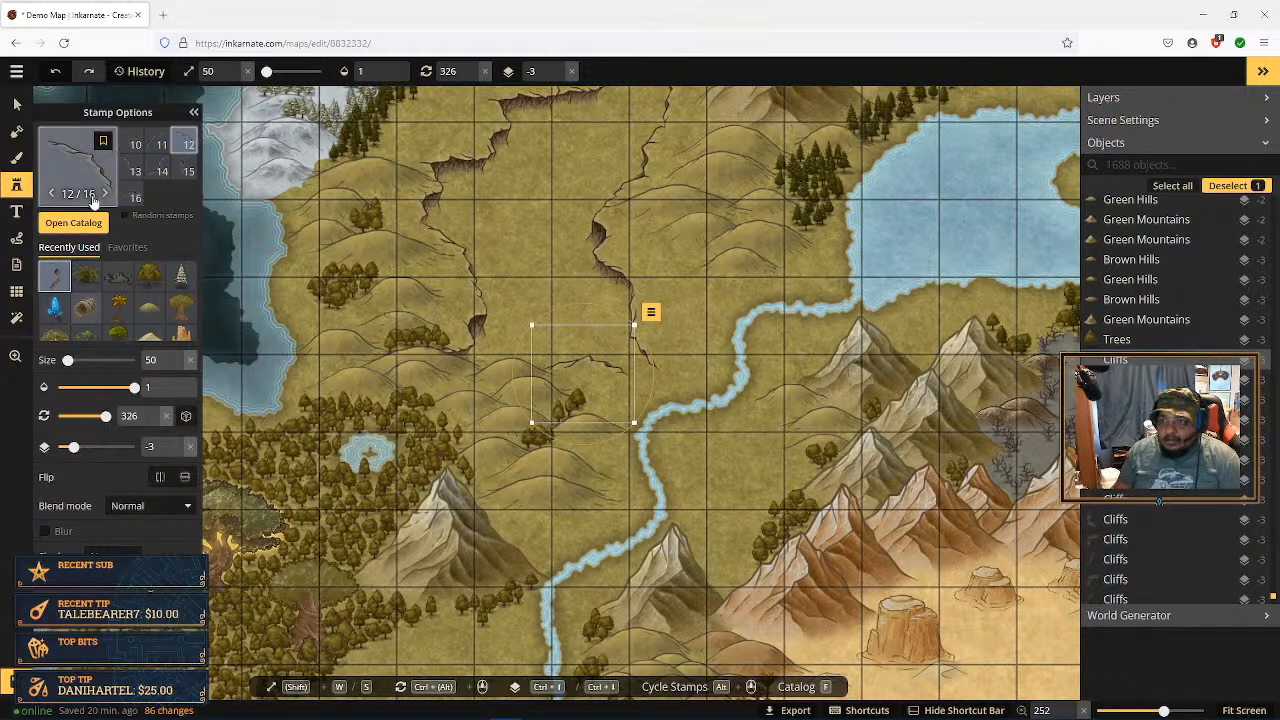
pyautogui.scroll(3, 178, 166)
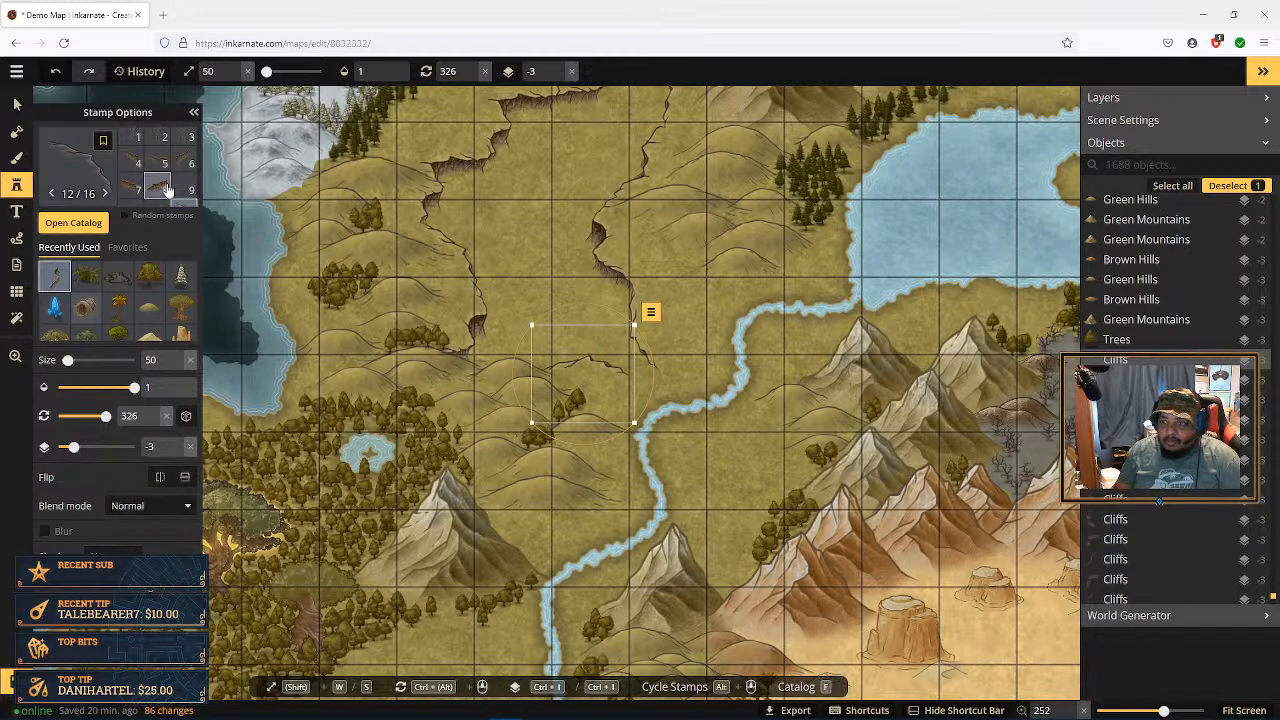
pyautogui.scroll(1, 176, 160)
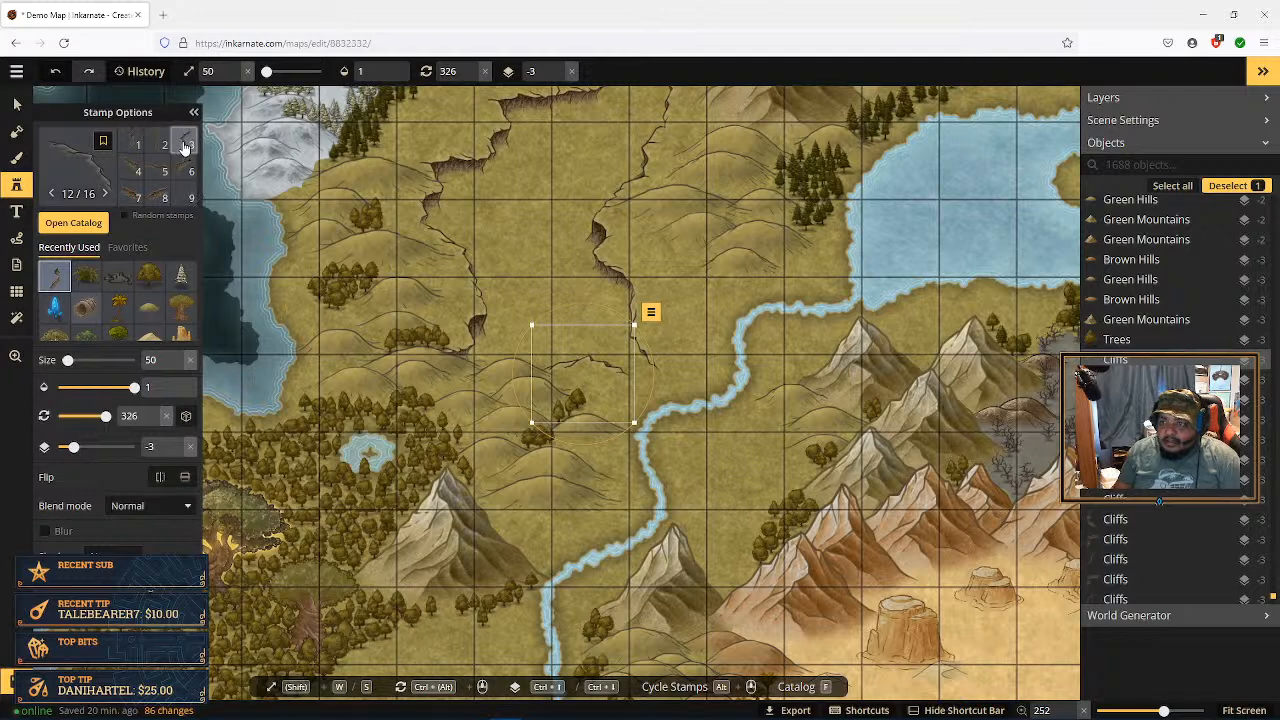
pyautogui.click(185, 146)
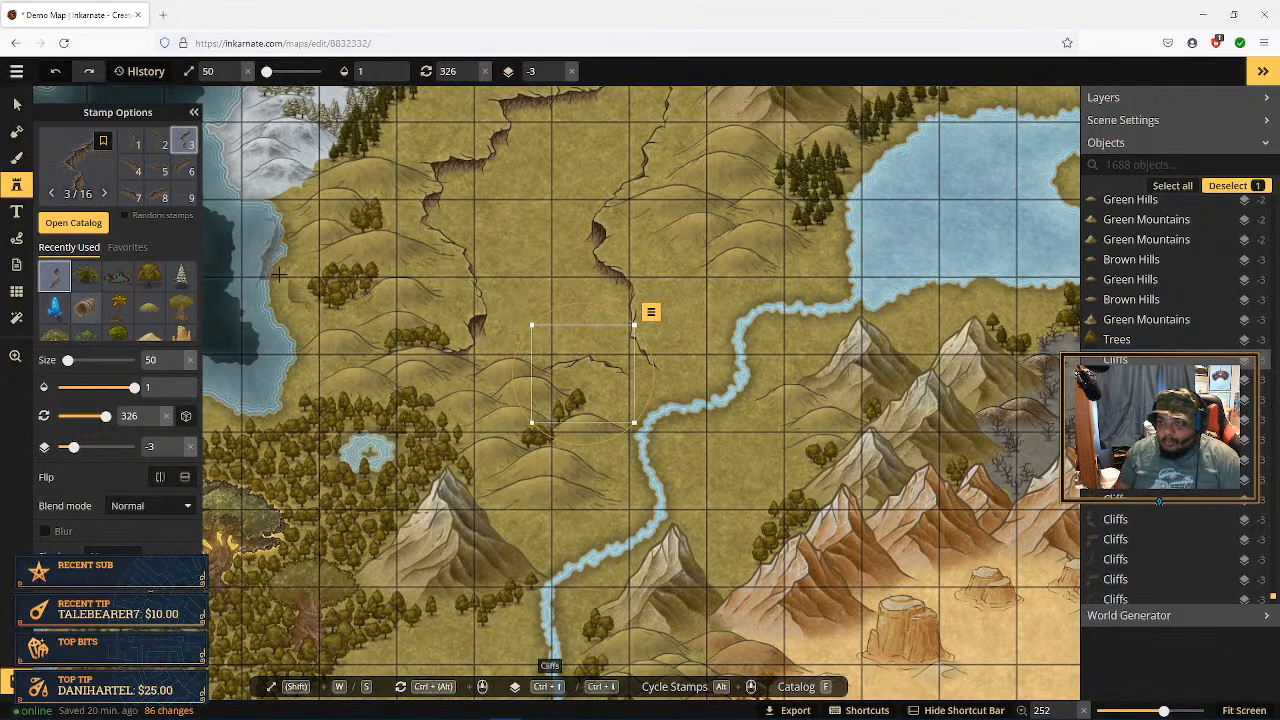
pyautogui.scroll(-1, 148, 174)
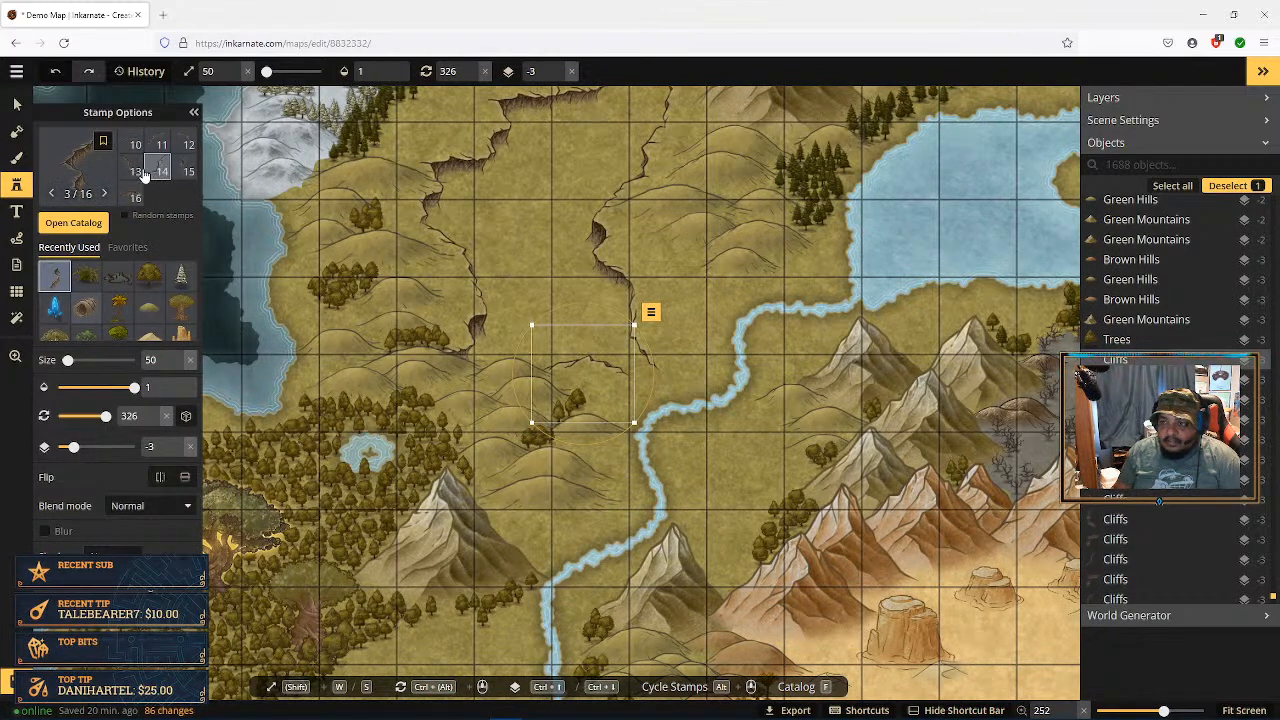
pyautogui.click(145, 172)
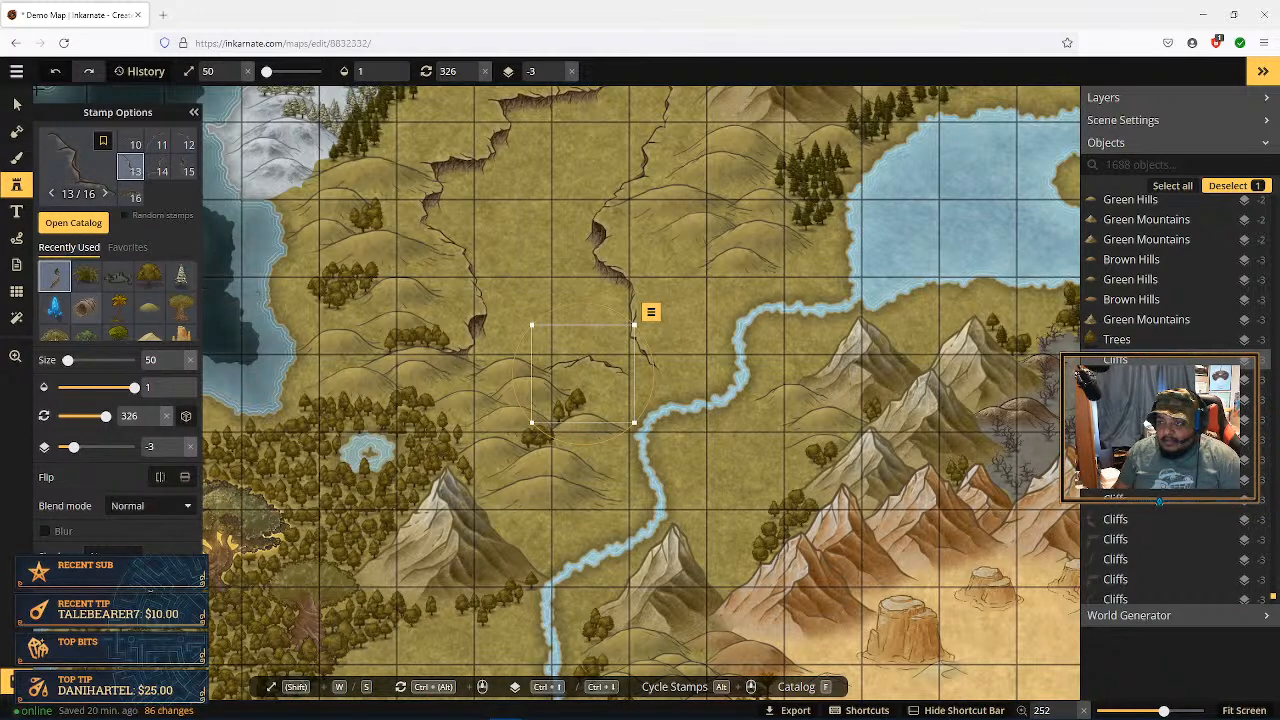
# Step: Move the variant 12 cliff west over the grassy hills and rotate it to 348
pyautogui.click(16, 104)
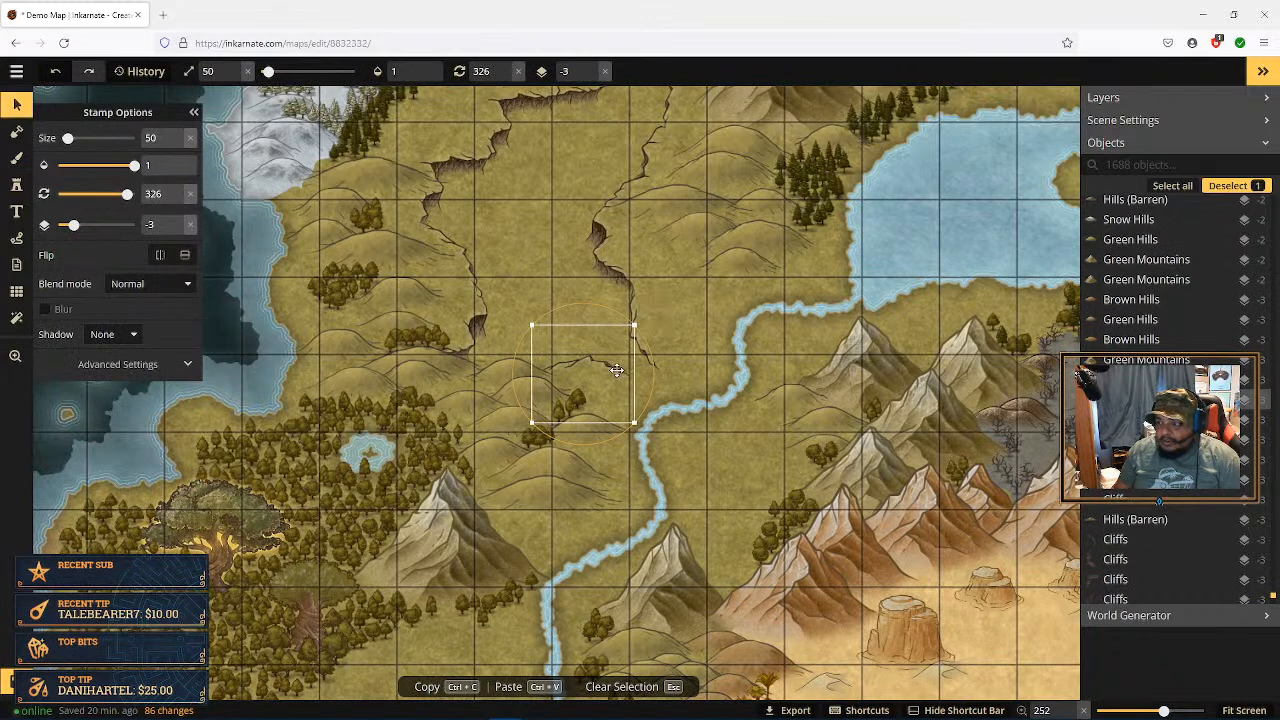
pyautogui.moveTo(608, 369); pyautogui.dragTo(566, 370)
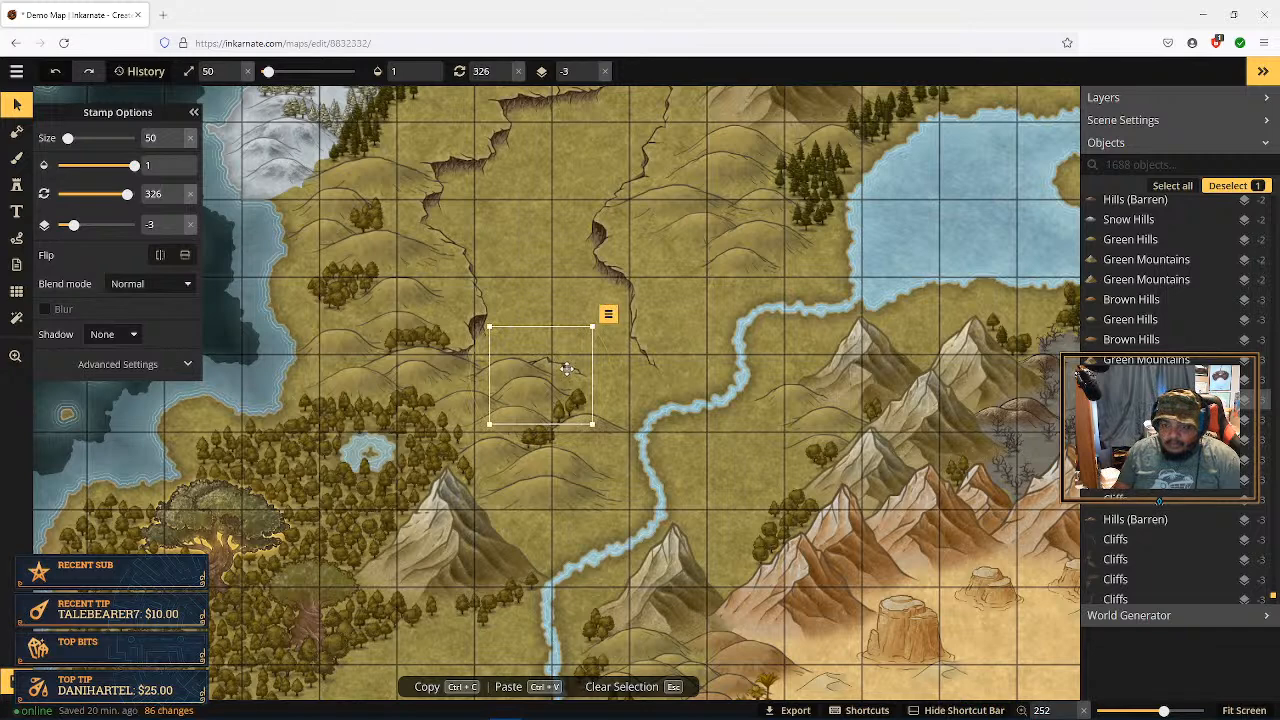
pyautogui.moveTo(592, 327)
pyautogui.mouseDown()
pyautogui.moveTo(569, 362)
pyautogui.moveTo(582, 324)
pyautogui.mouseUp()
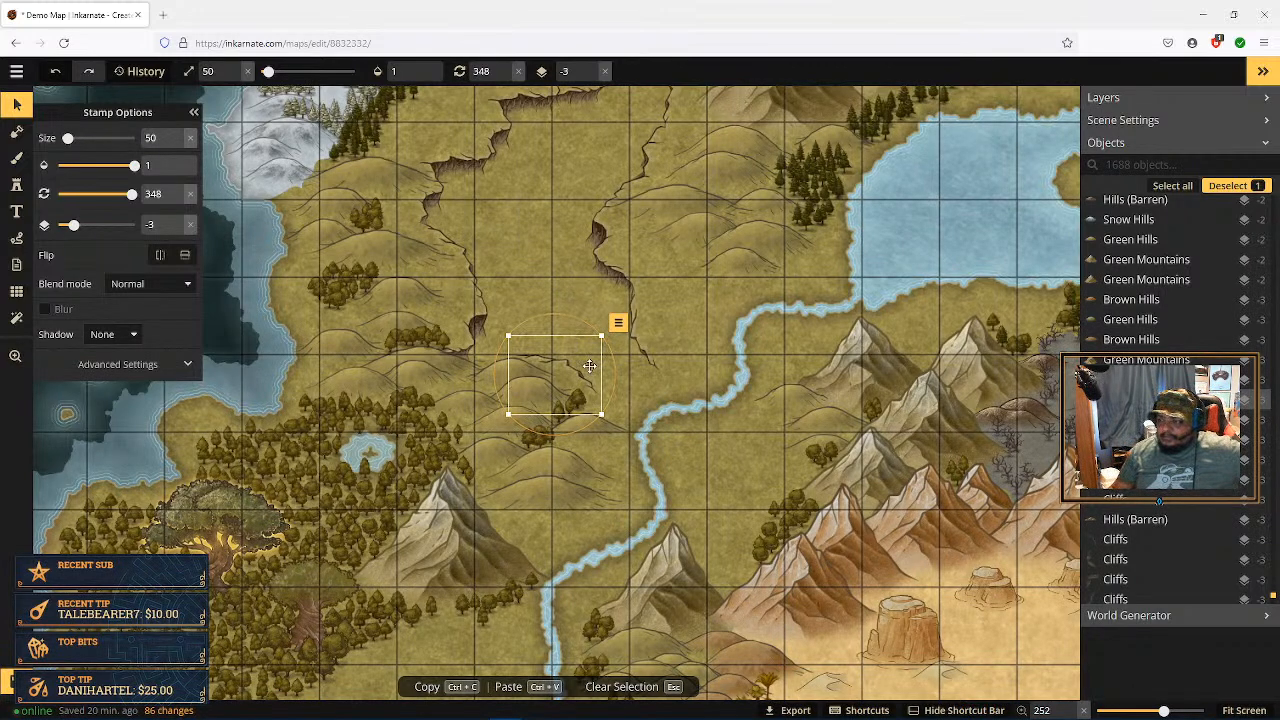
pyautogui.moveTo(565, 369); pyautogui.dragTo(568, 374)
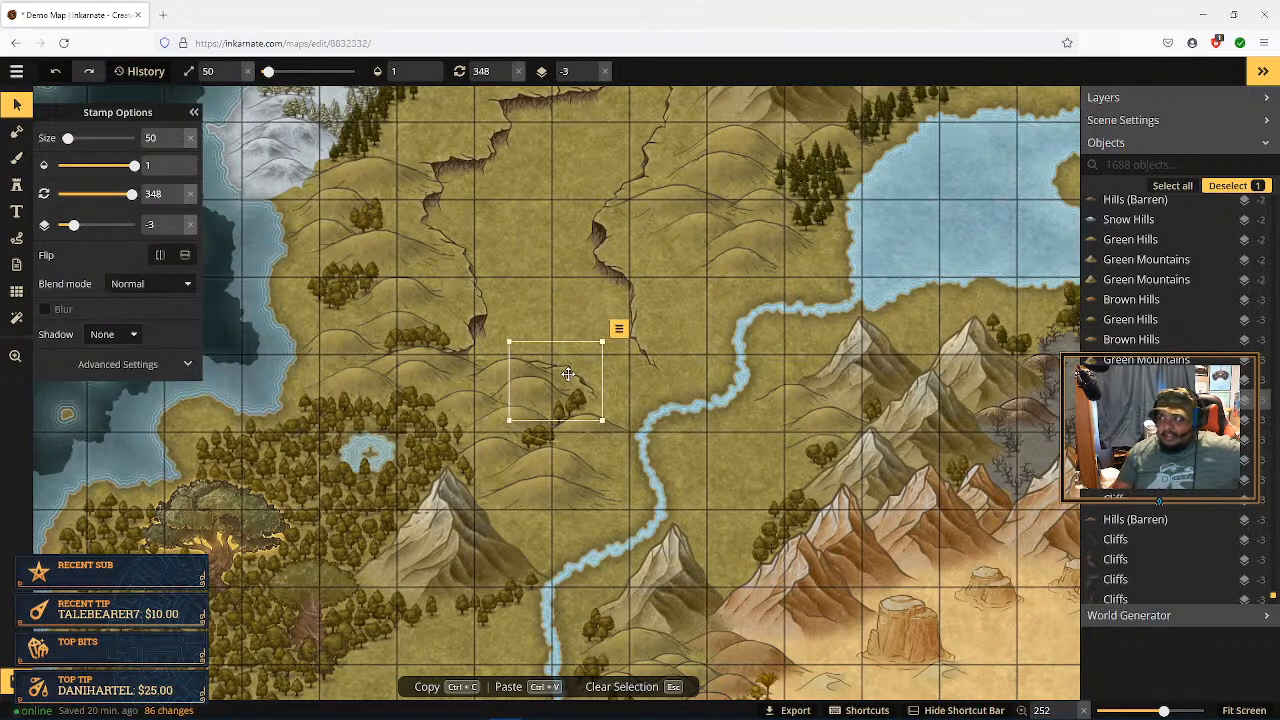
# Step: Try cliff variant 13 at a rotation of 324 just below the western cliff line's lower end and remove it
pyautogui.click(16, 131)
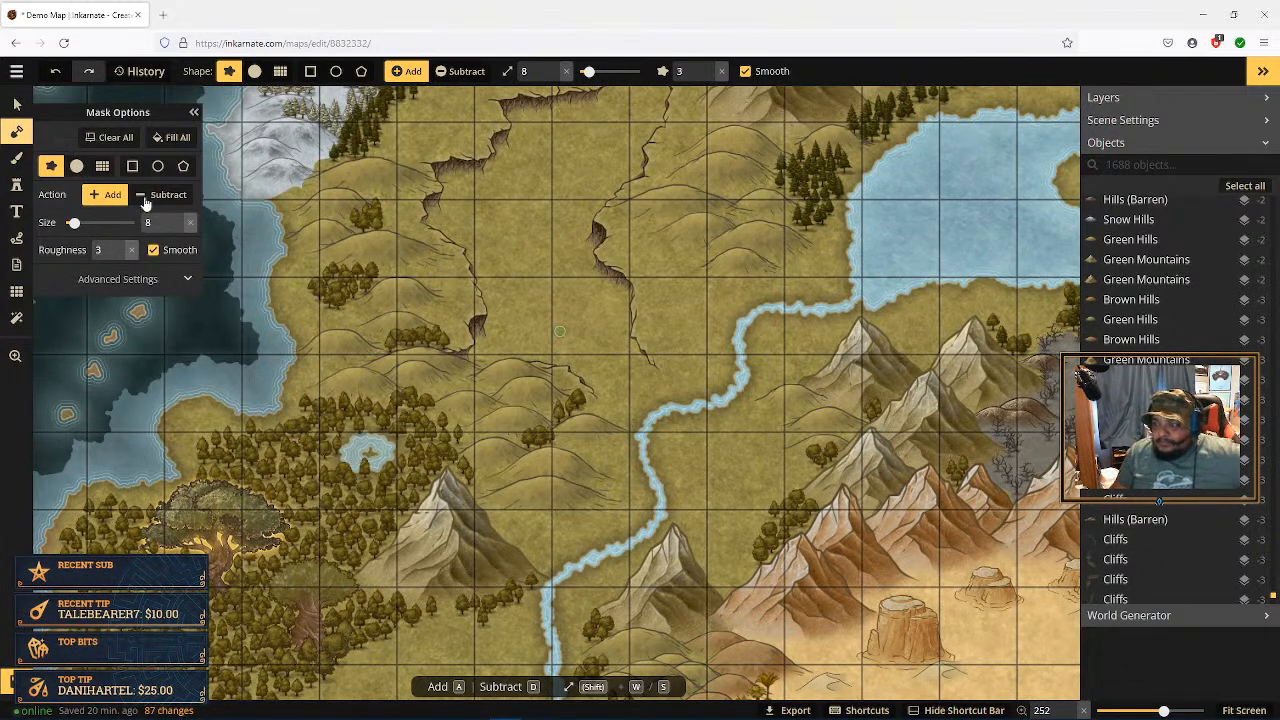
pyautogui.click(18, 184)
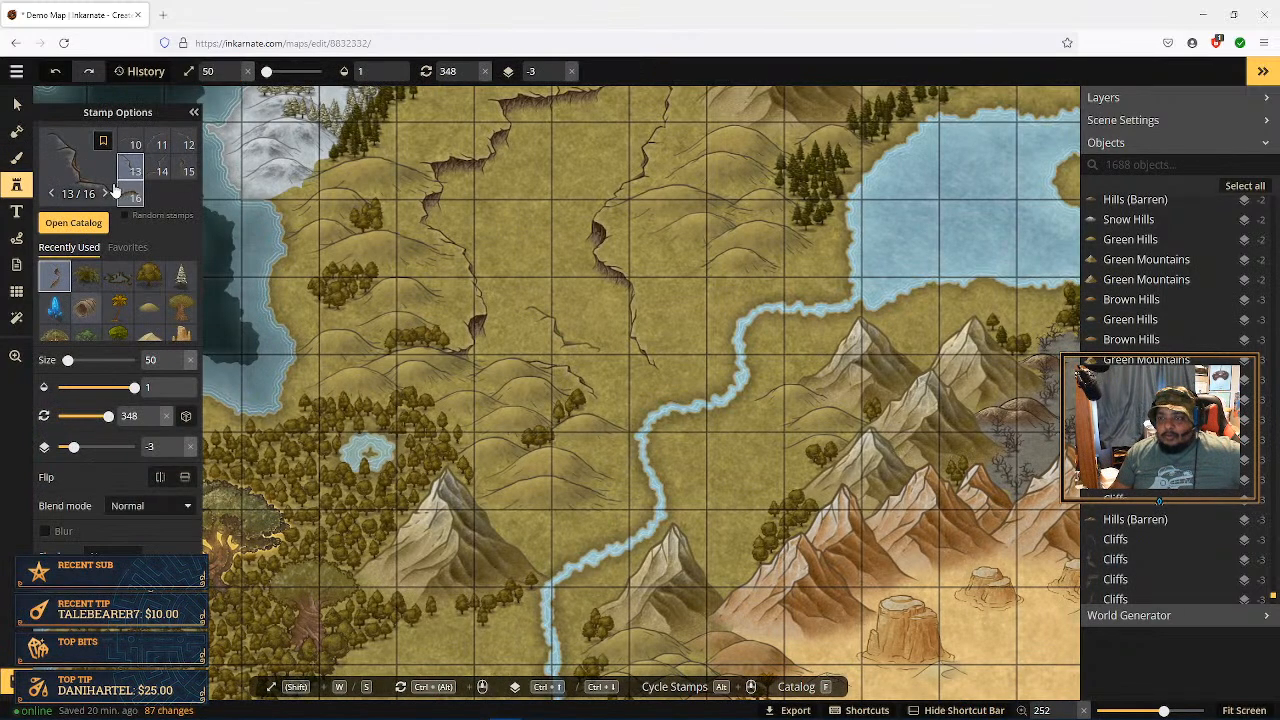
pyautogui.click(188, 144)
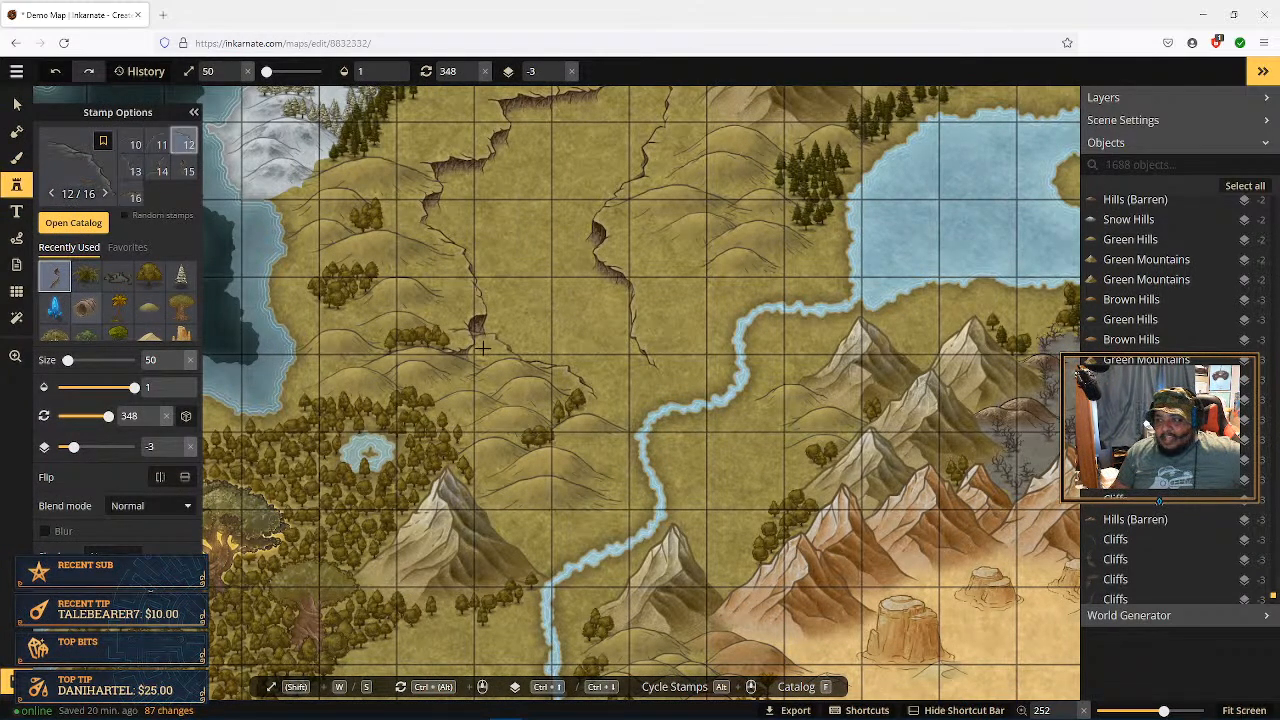
pyautogui.click(135, 171)
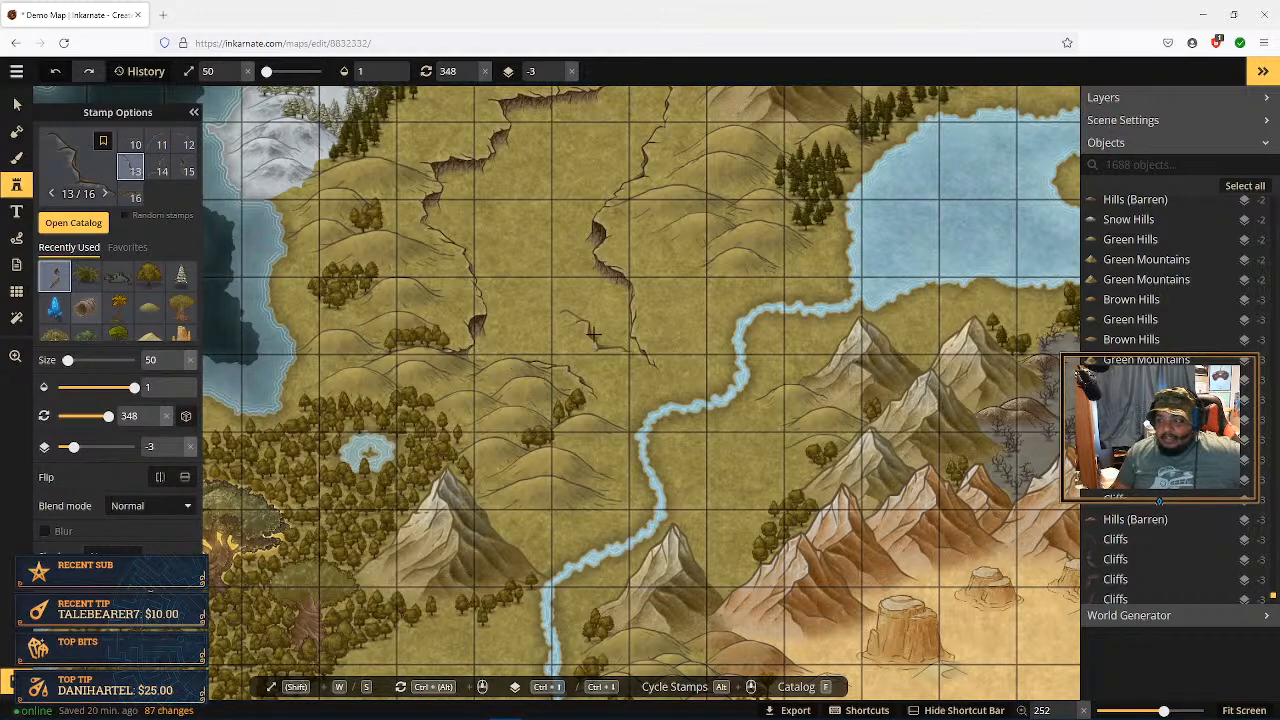
pyautogui.click(493, 358)
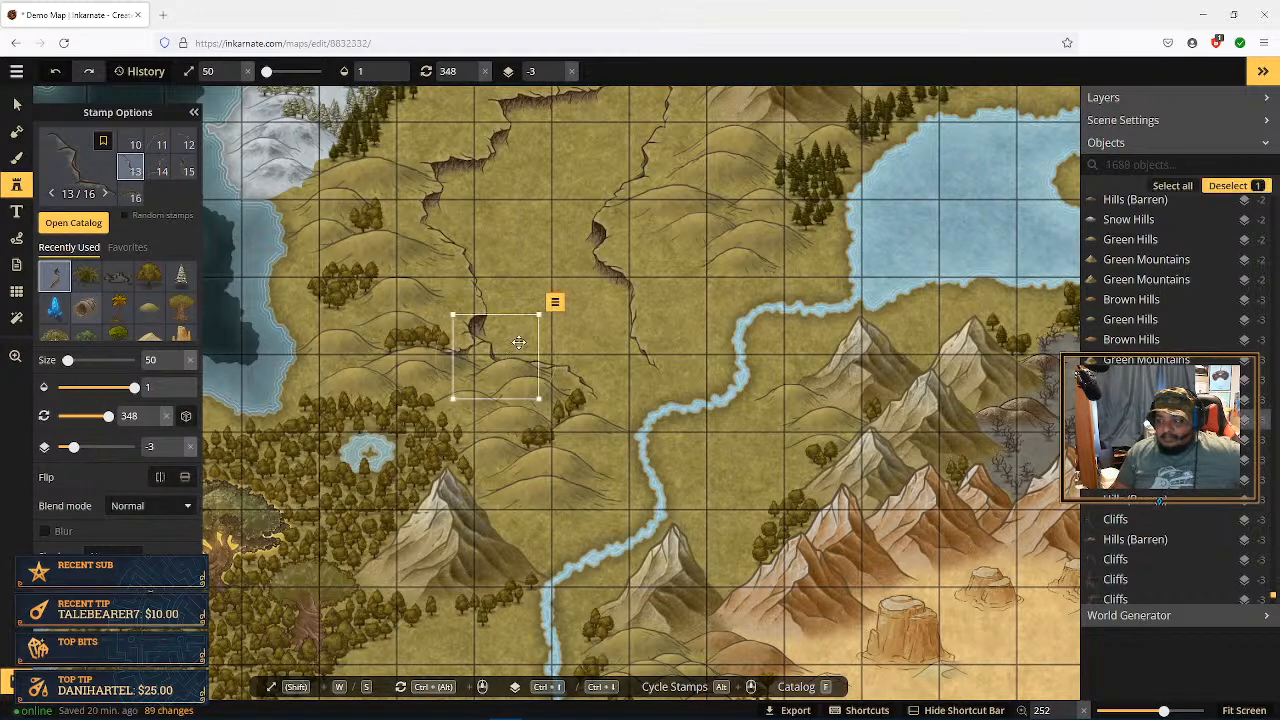
pyautogui.moveTo(522, 302)
pyautogui.mouseDown()
pyautogui.moveTo(489, 296)
pyautogui.moveTo(503, 310)
pyautogui.moveTo(494, 321)
pyautogui.moveTo(508, 311)
pyautogui.mouseUp()
pyautogui.press('Escape')
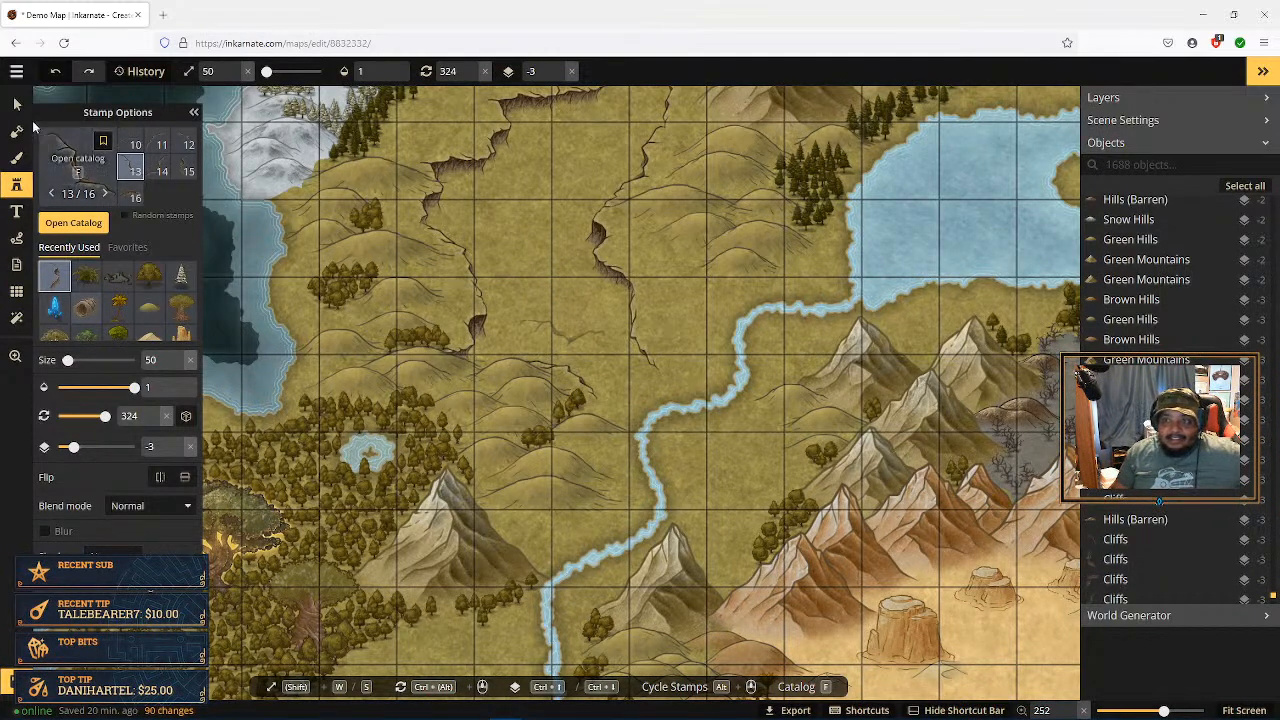
# Step: Shift the variant 12 cliff on the grassy hills west toward the western cliff line and delete it
pyautogui.click(20, 112)
pyautogui.moveTo(563, 363); pyautogui.dragTo(502, 359)
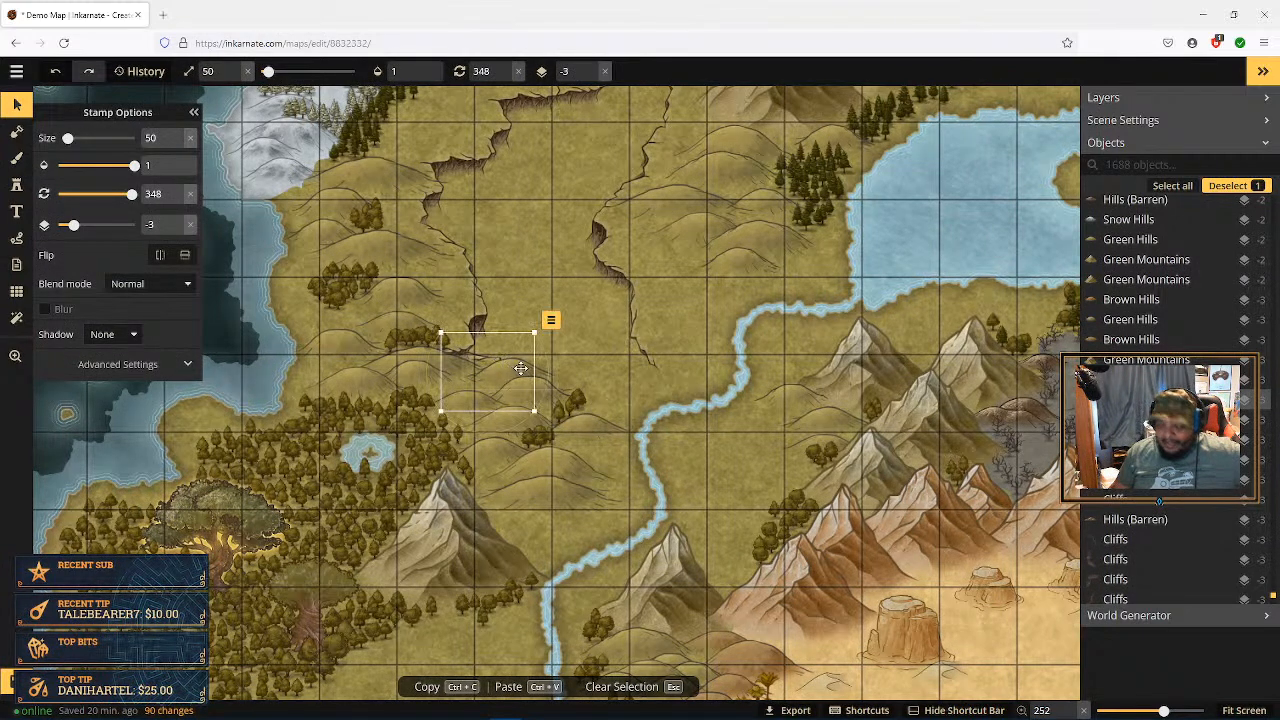
pyautogui.press('Delete')
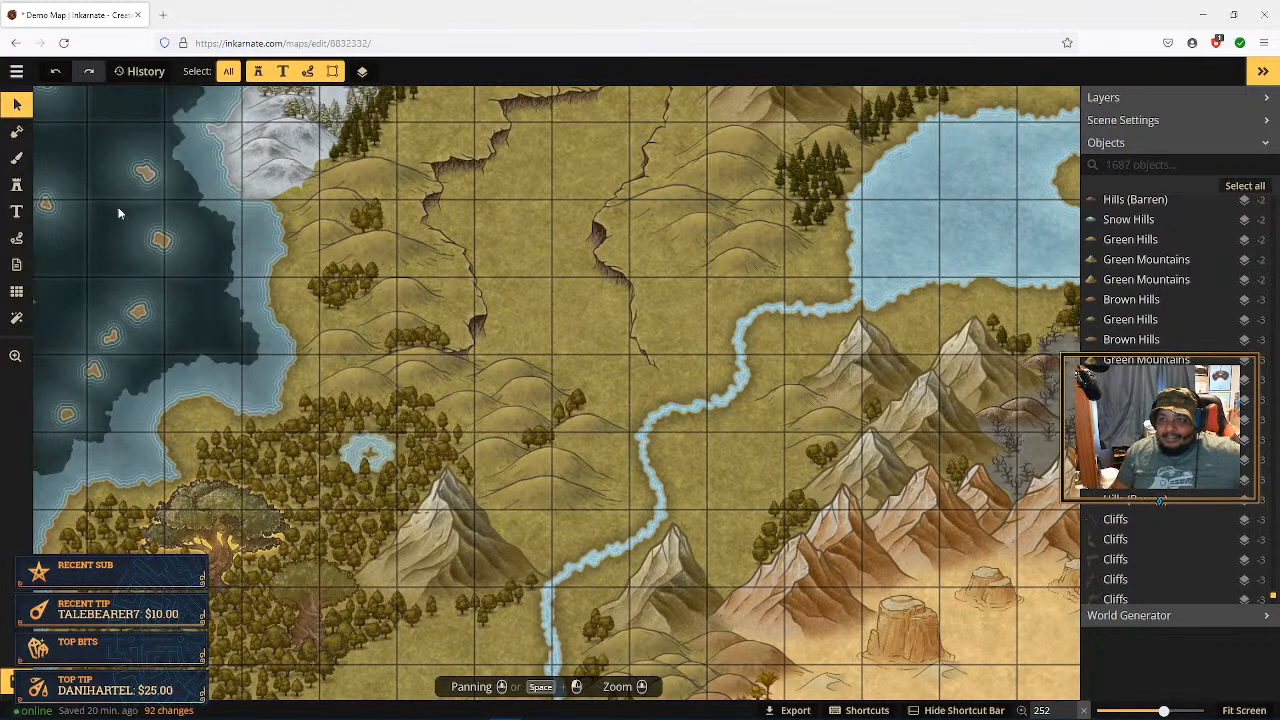
# Step: Try cliff variant 1 at a rotation of 337 over the hills southeast of the western cliff line and delete it
pyautogui.click(17, 187)
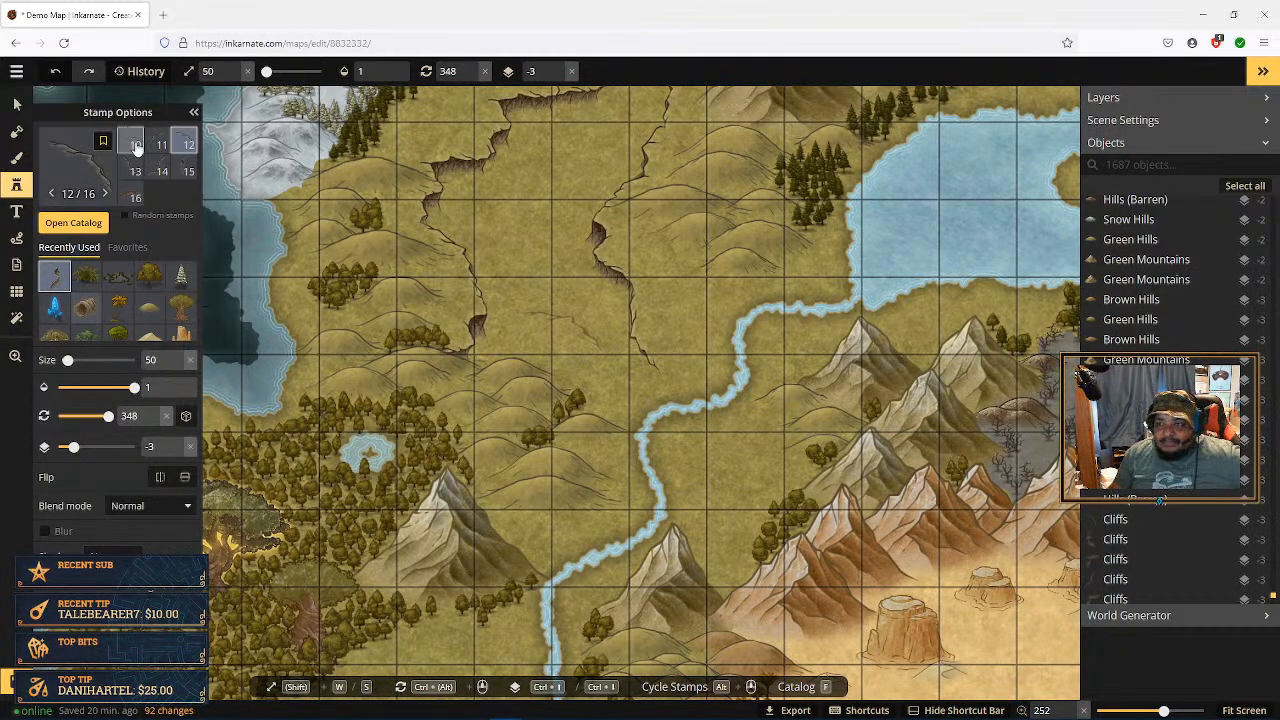
pyautogui.scroll(3, 136, 160)
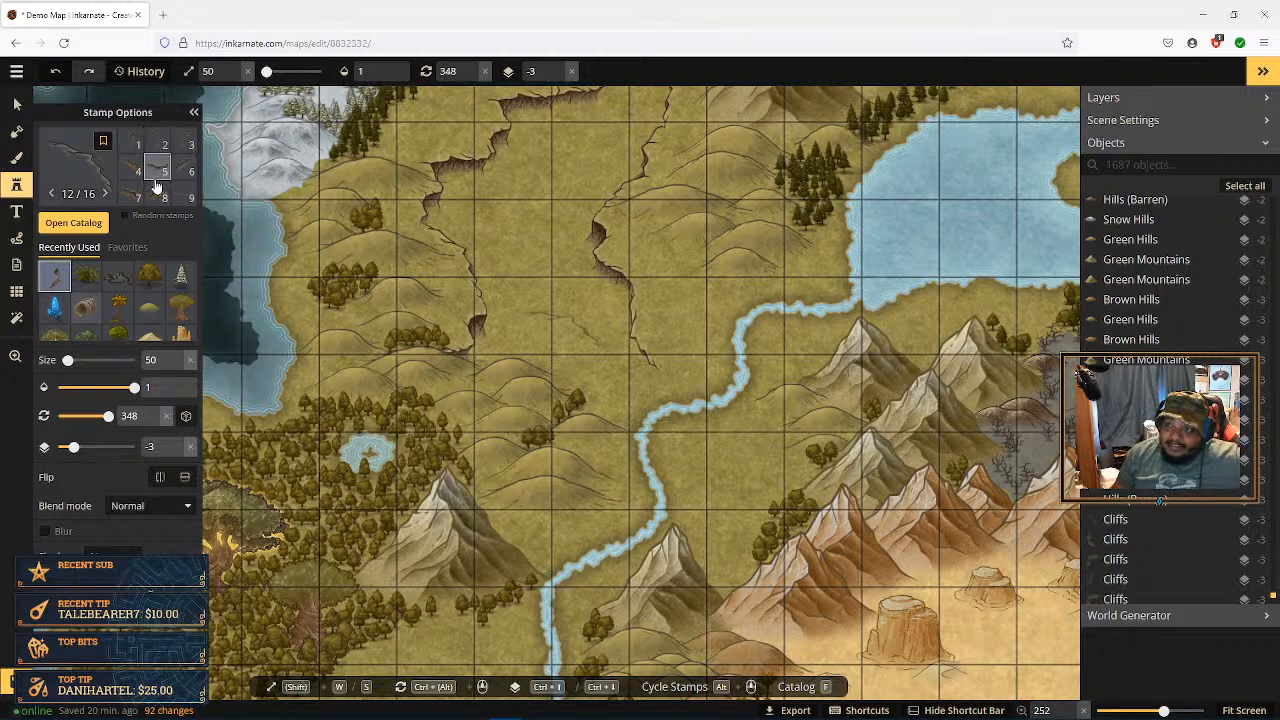
pyautogui.scroll(-3, 168, 158)
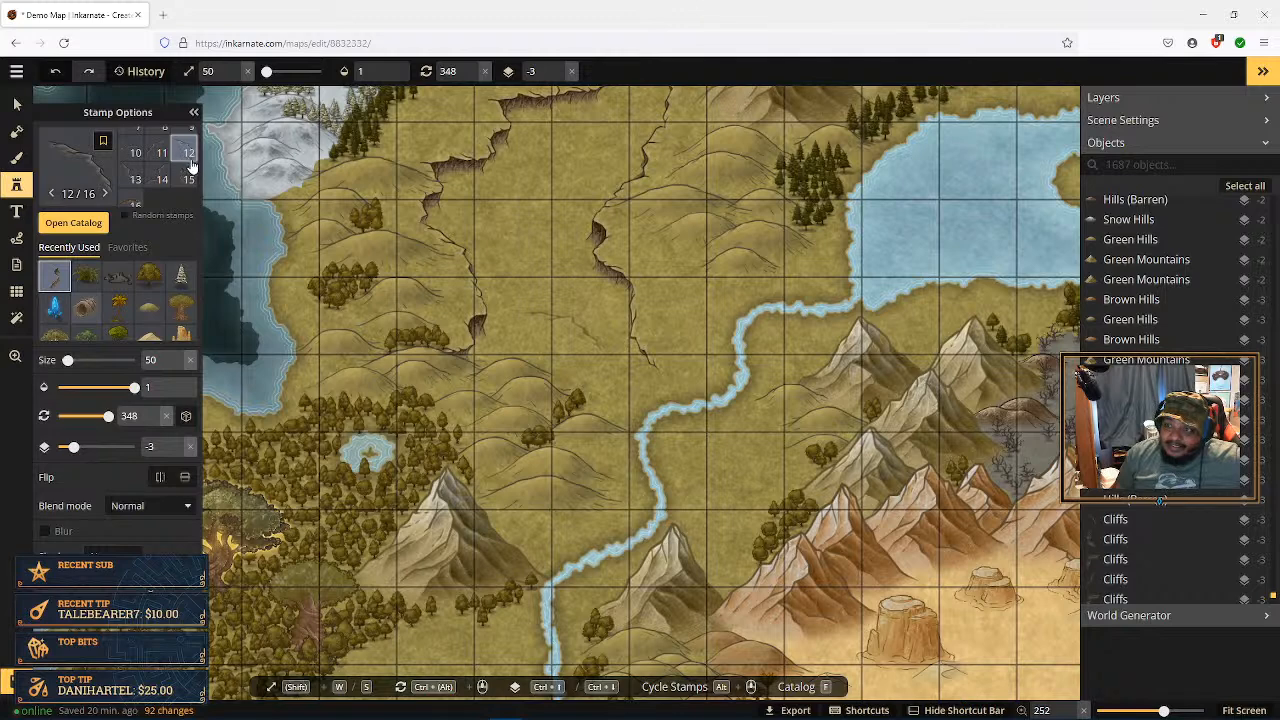
pyautogui.click(134, 181)
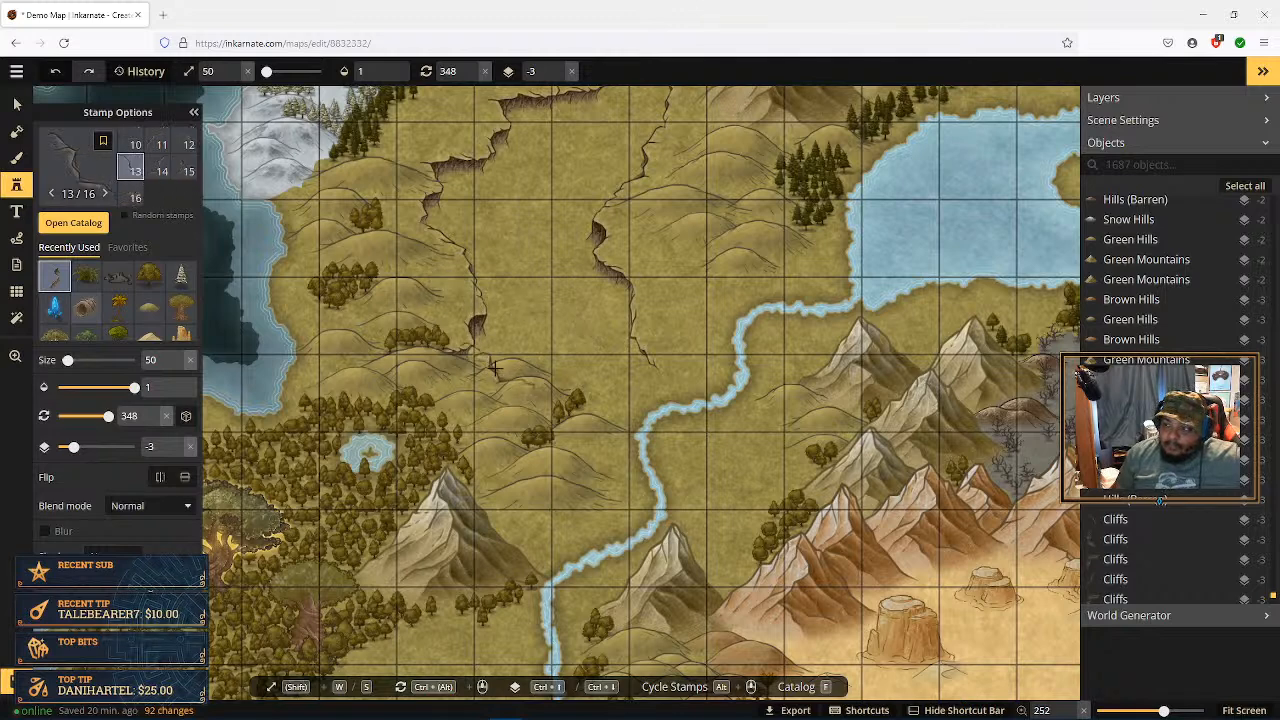
pyautogui.scroll(3, 139, 170)
pyautogui.click(134, 144)
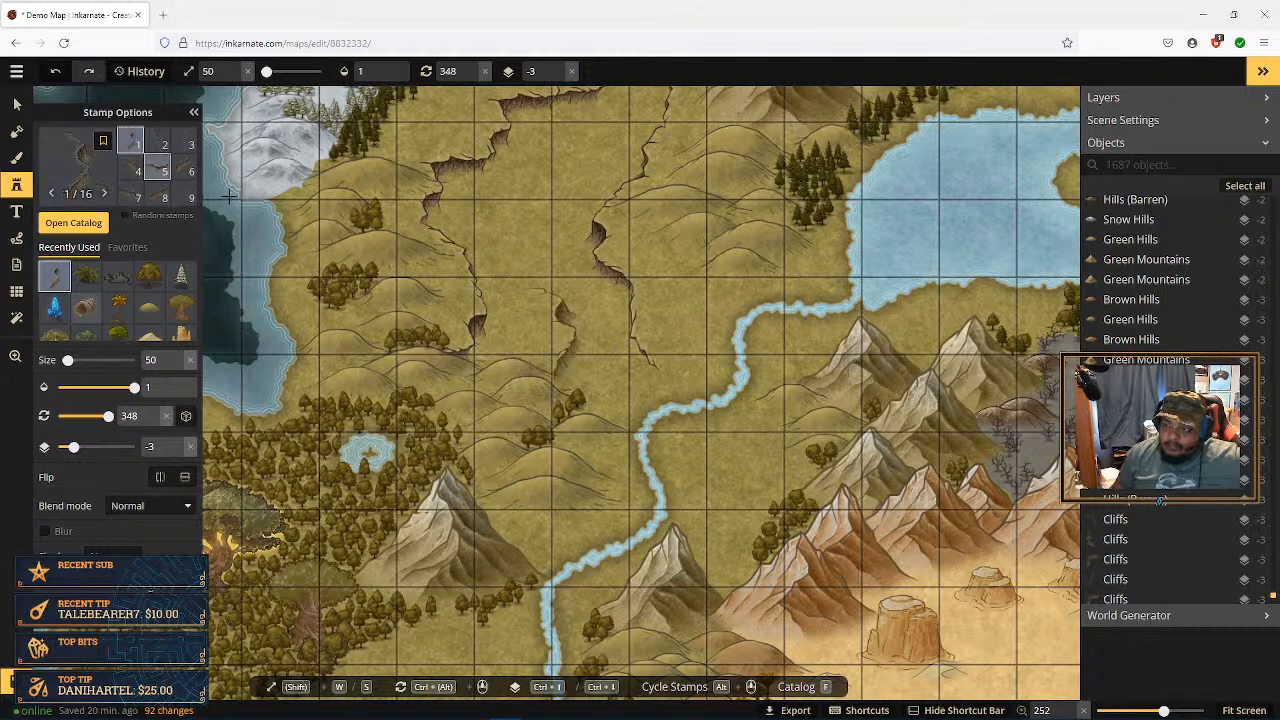
pyautogui.click(537, 358)
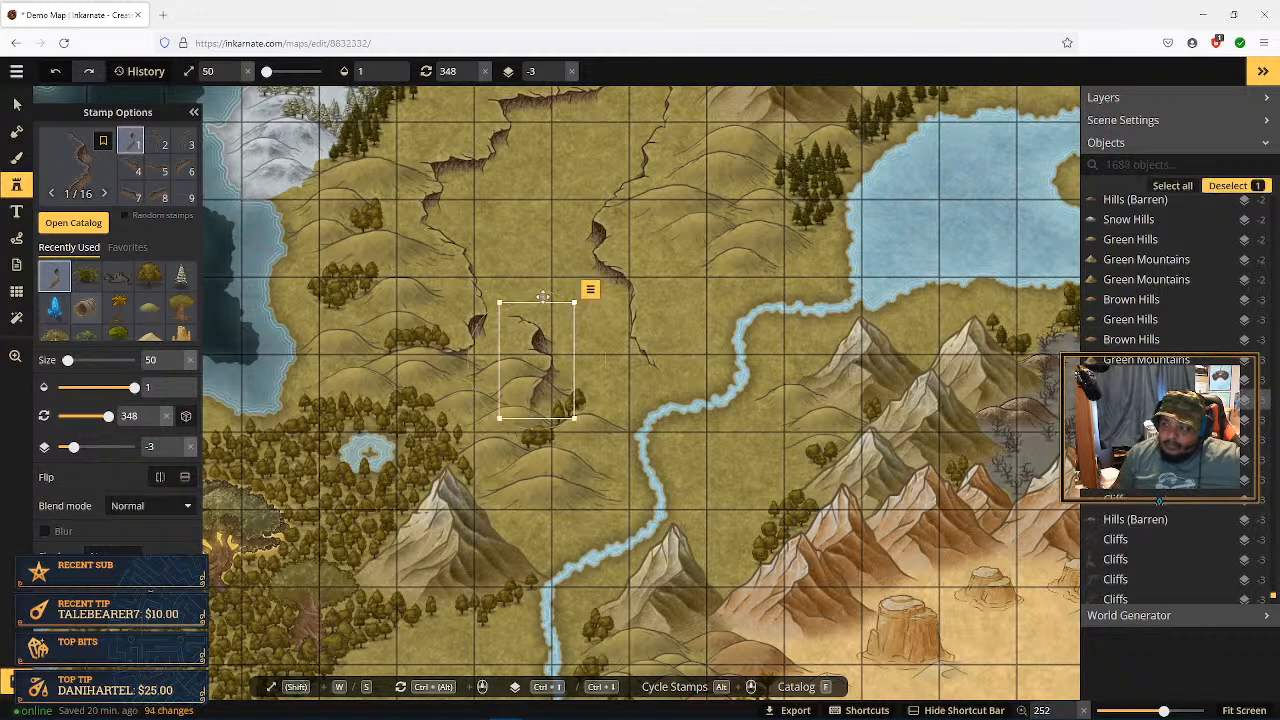
pyautogui.moveTo(541, 300)
pyautogui.mouseDown()
pyautogui.moveTo(505, 305)
pyautogui.moveTo(560, 295)
pyautogui.mouseUp()
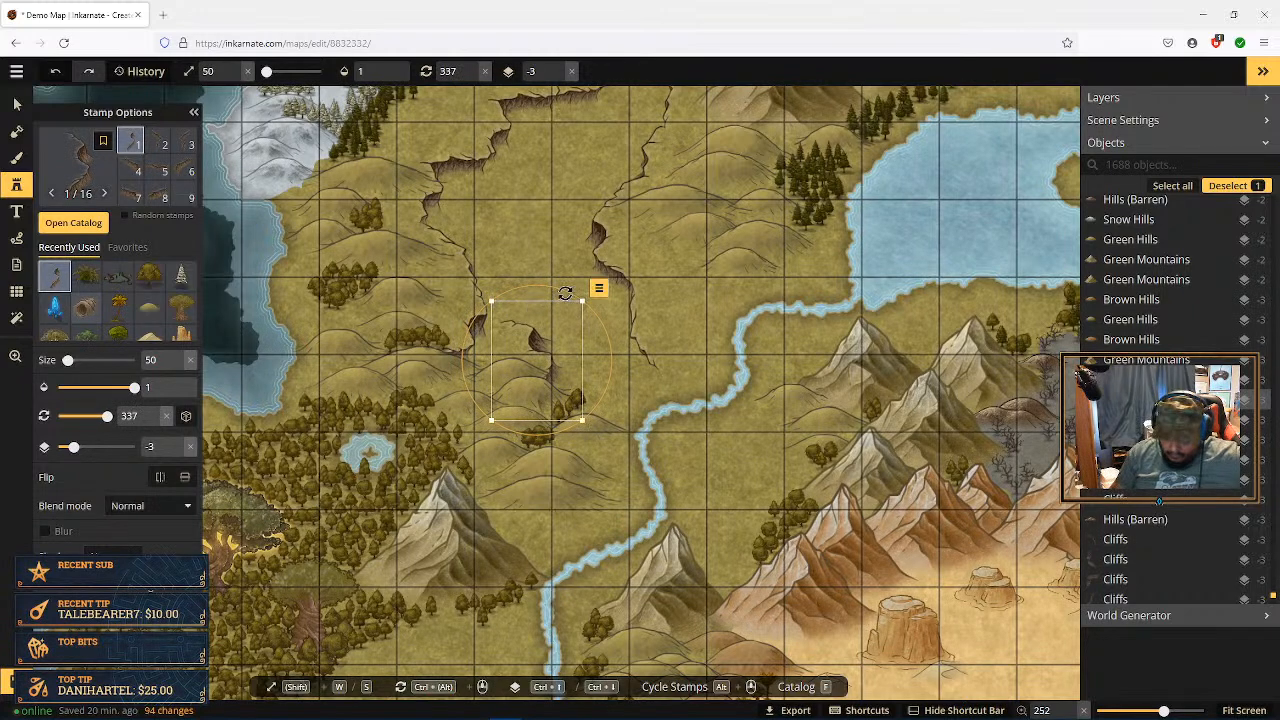
pyautogui.press('Delete')
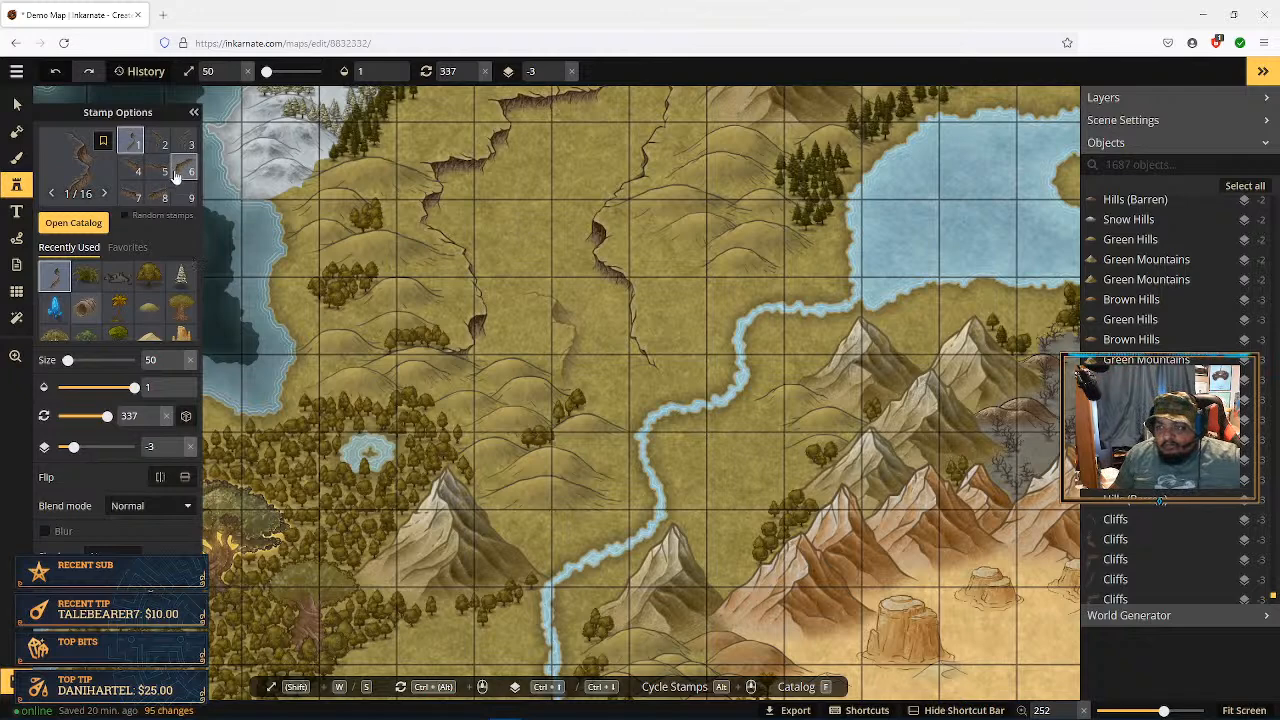
# Step: Place cliff variant 10 between the two cliff lines, branching west from the eastern one, and delete the extra copy beside it
pyautogui.click(190, 144)
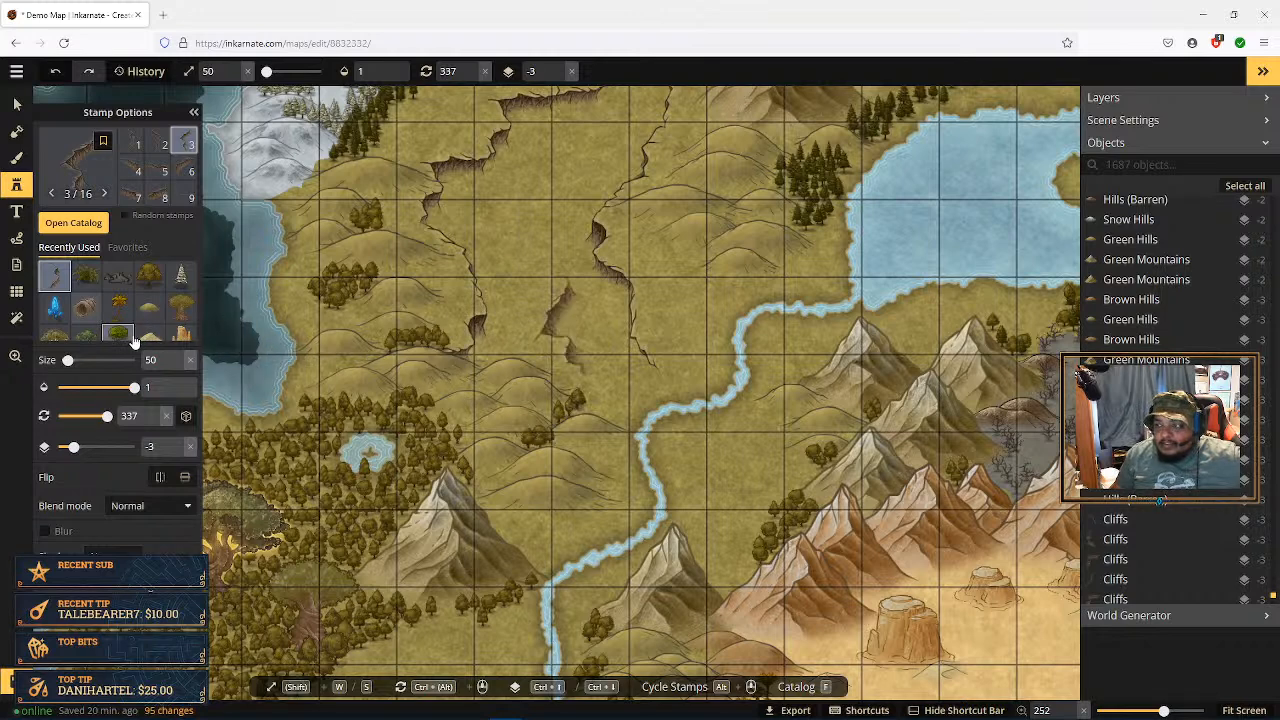
pyautogui.scroll(-3, 160, 180)
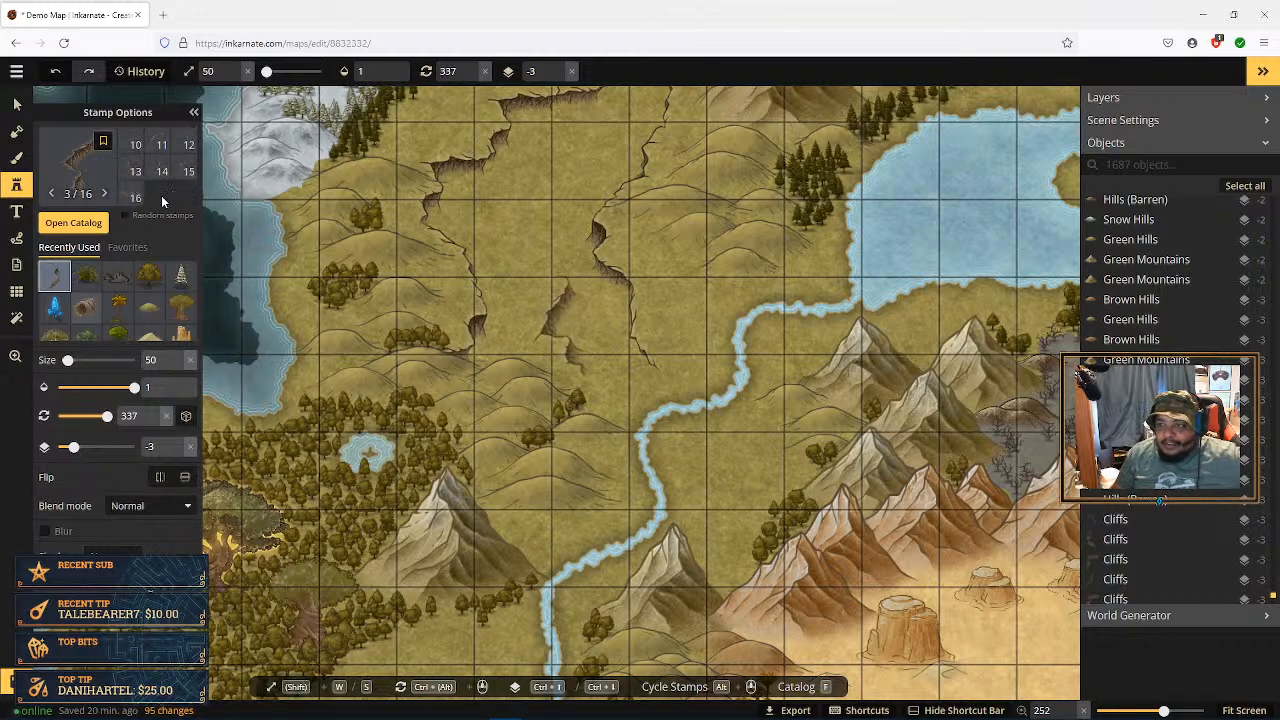
pyautogui.click(133, 145)
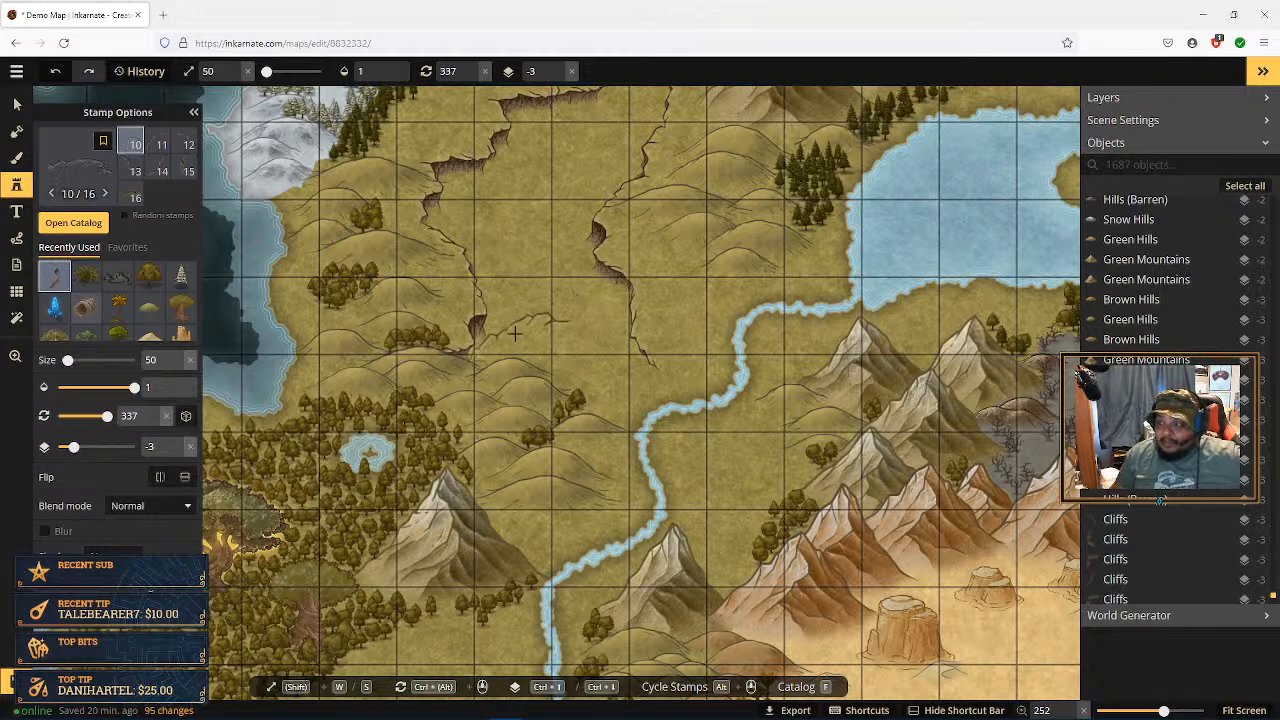
pyautogui.click(566, 308)
pyautogui.moveTo(578, 283); pyautogui.dragTo(495, 290)
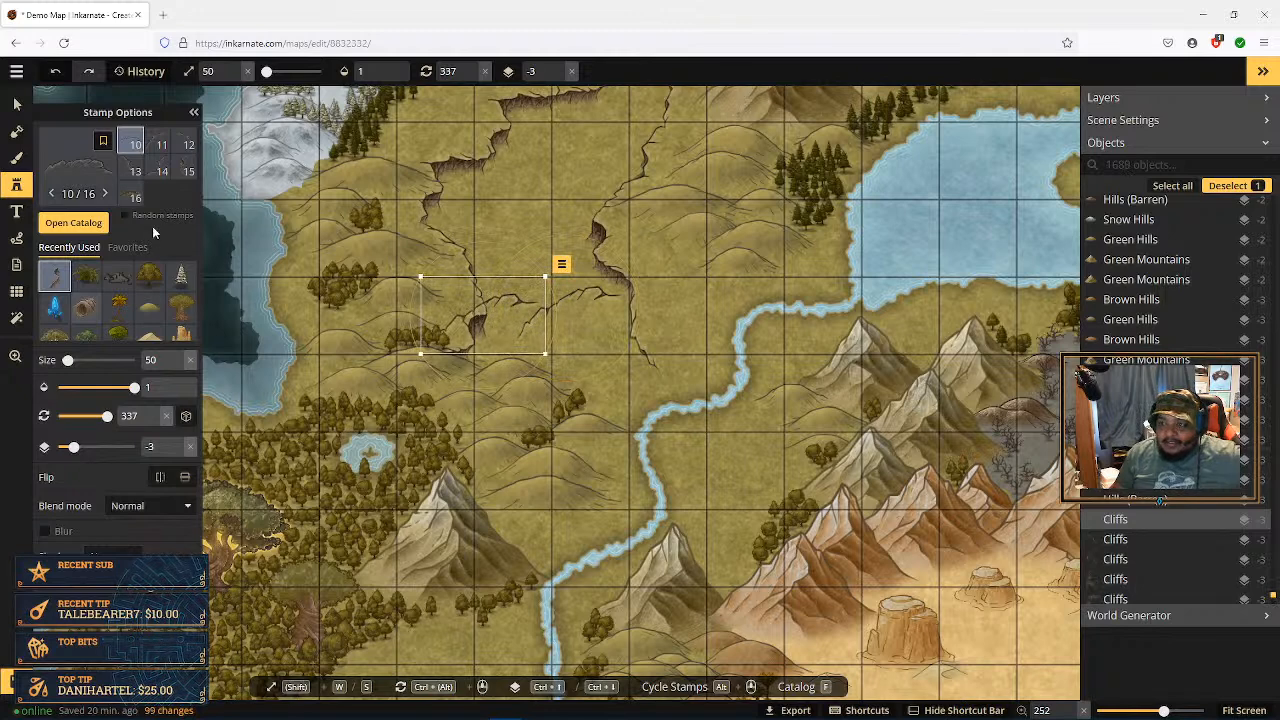
pyautogui.press('Delete')
# Step: Nudge the lowest stamp of the western cliff line slightly southward
pyautogui.click(17, 105)
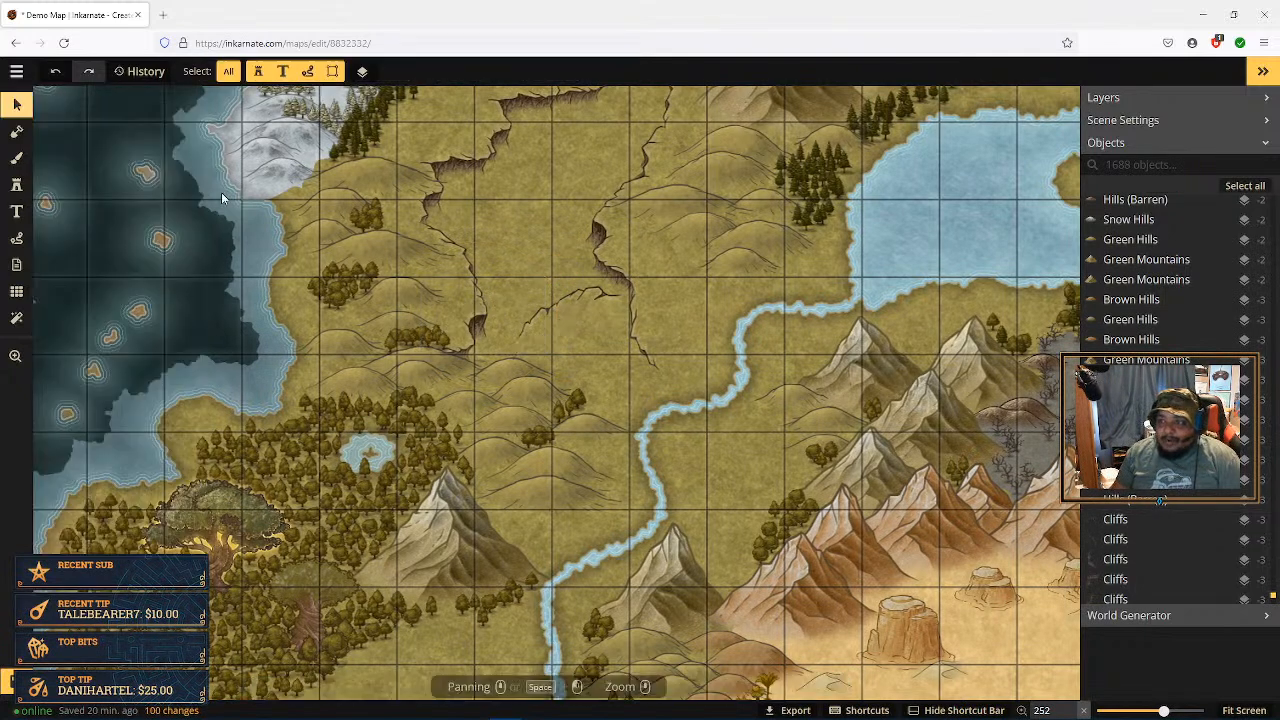
pyautogui.click(473, 318)
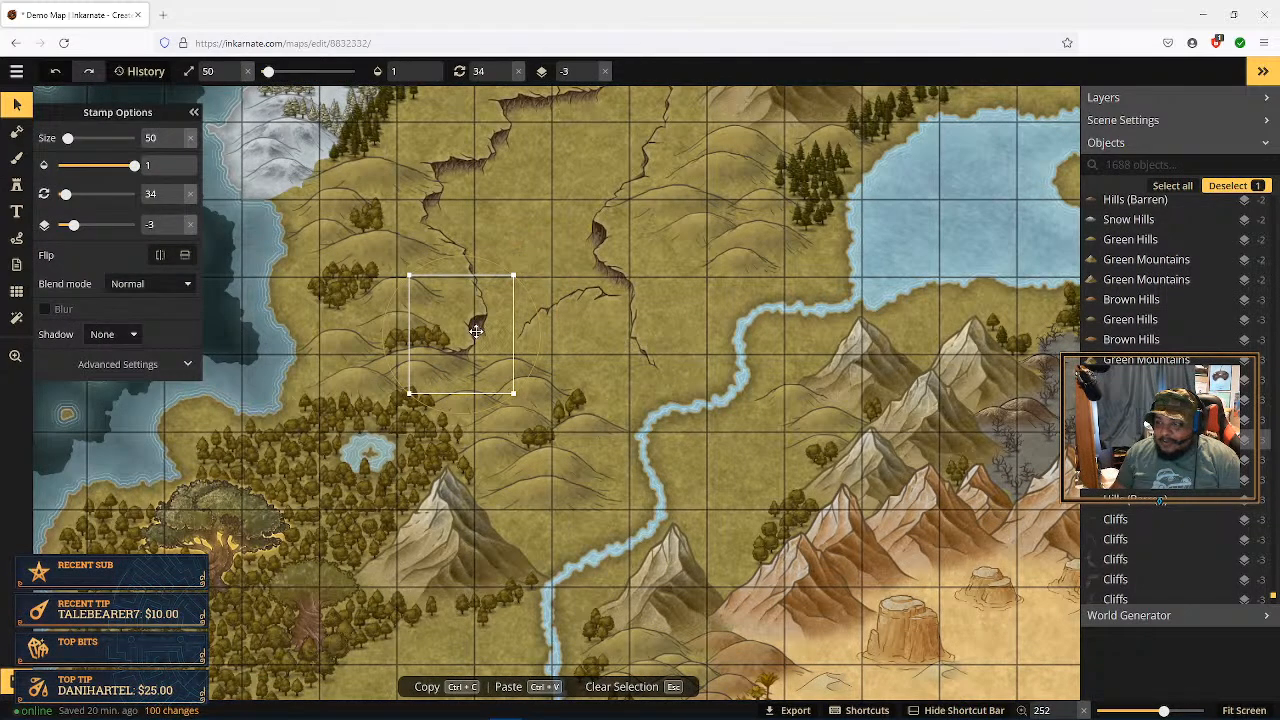
pyautogui.moveTo(472, 328); pyautogui.dragTo(478, 337)
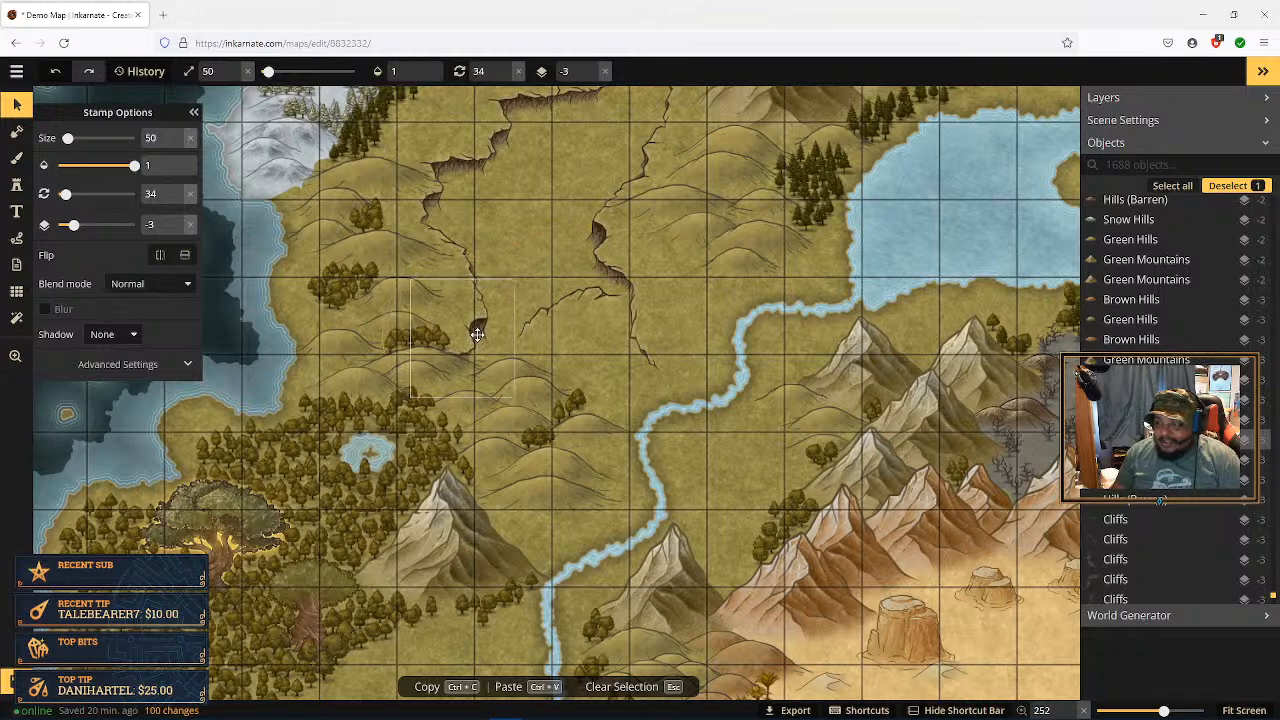
pyautogui.click(478, 335)
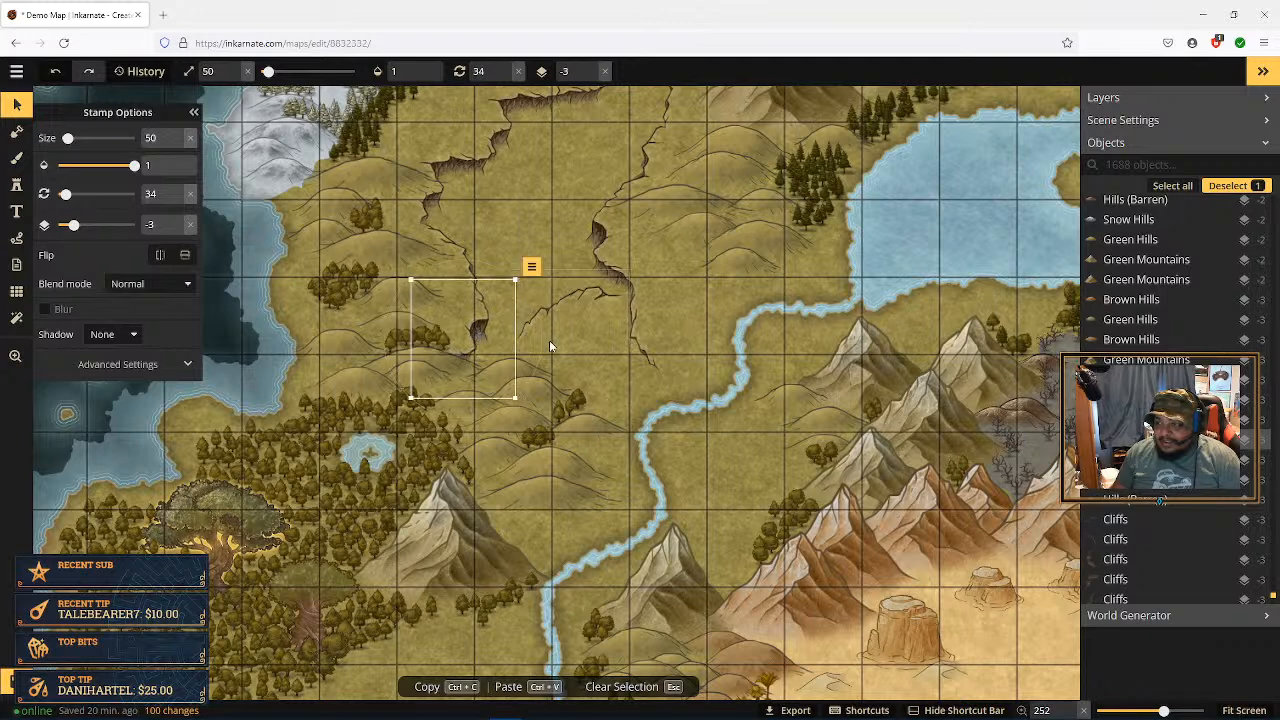
# Step: Rotate the variant 10 cliff to 20 and move it south over the hills, beside the western cliff line's lower end
pyautogui.click(581, 302)
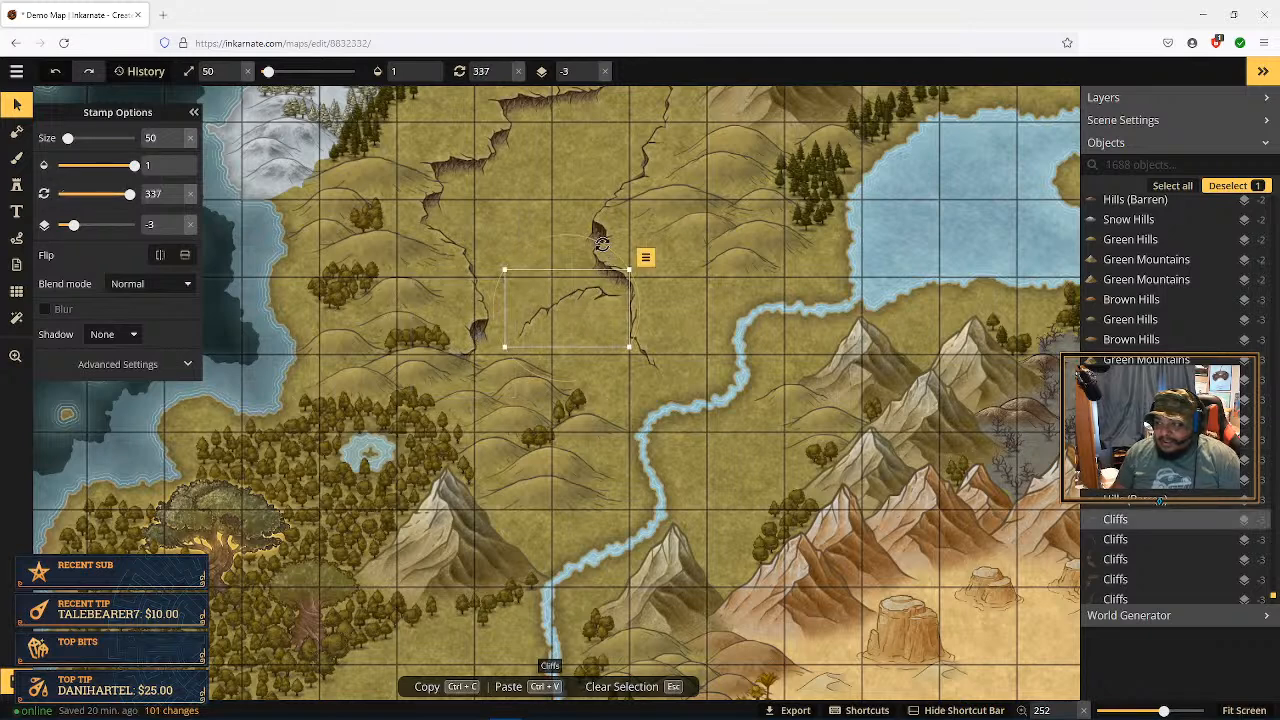
pyautogui.moveTo(630, 277); pyautogui.dragTo(645, 254)
pyautogui.moveTo(564, 315); pyautogui.dragTo(550, 350)
pyautogui.moveTo(566, 290); pyautogui.dragTo(561, 290)
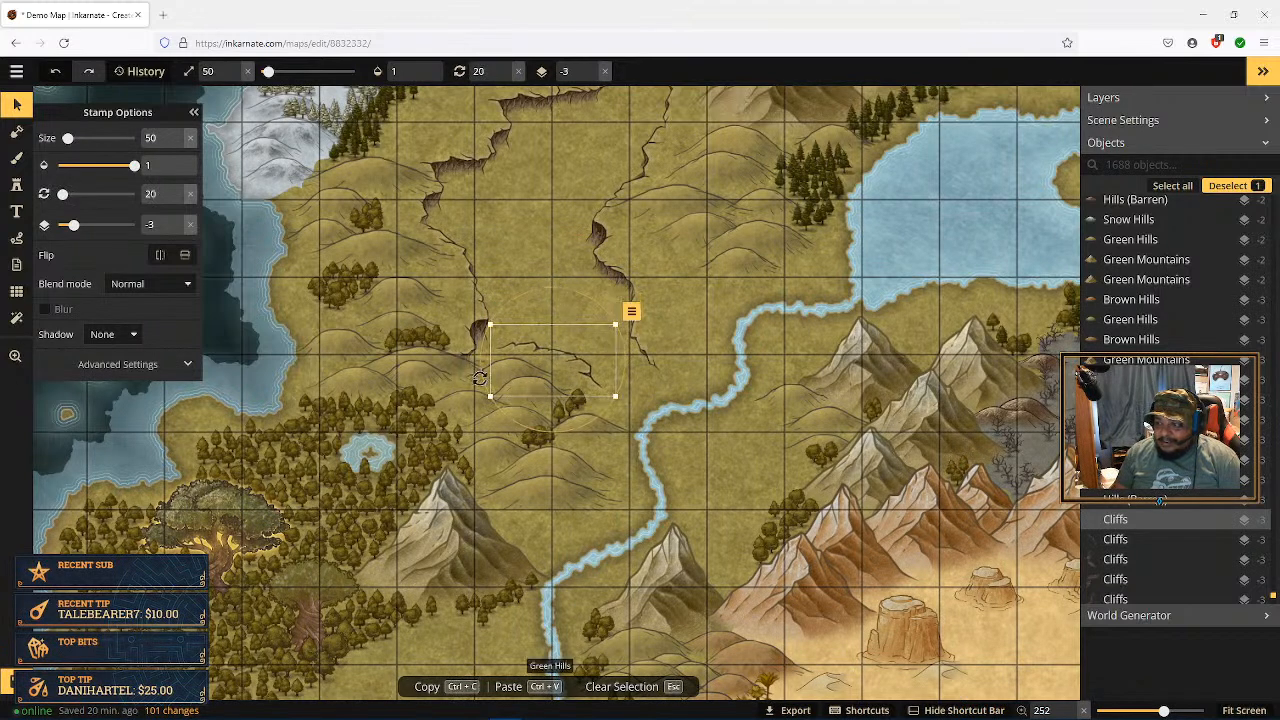
# Step: Move the variant 10 cliff west to meet the lower end of the western cliff line
pyautogui.click(465, 386)
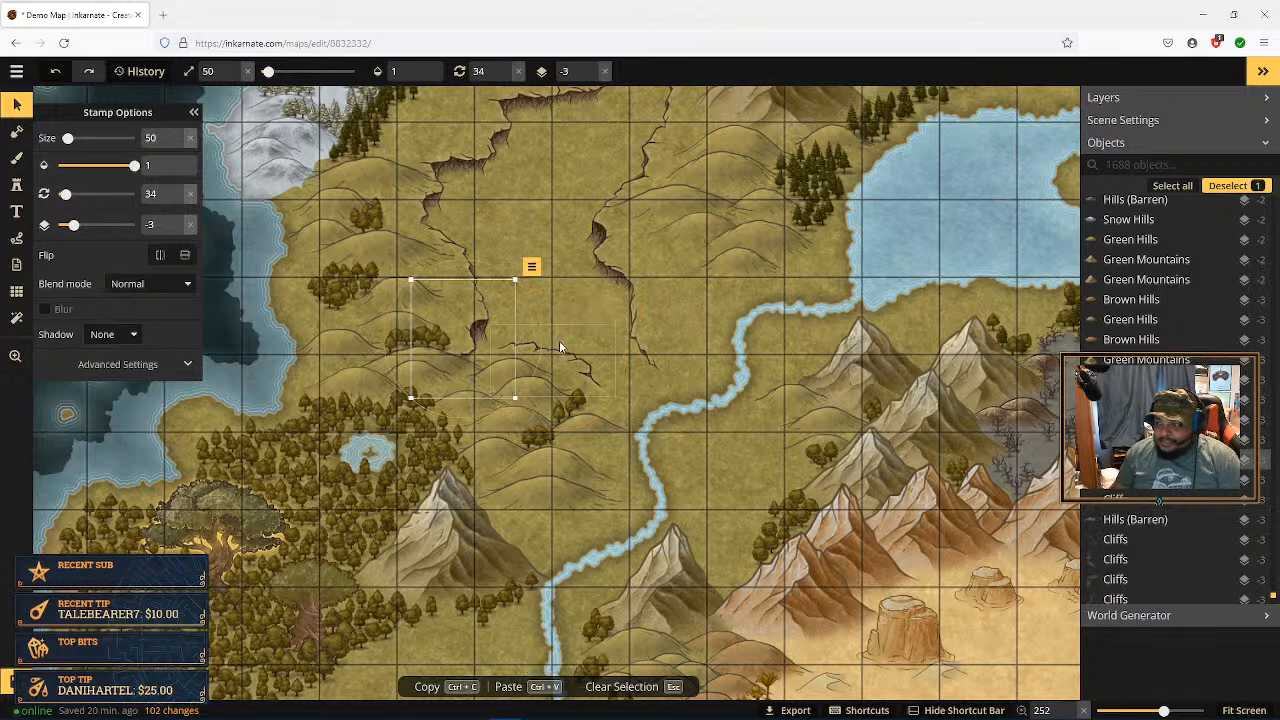
pyautogui.click(580, 356)
pyautogui.moveTo(585, 355); pyautogui.dragTo(557, 357)
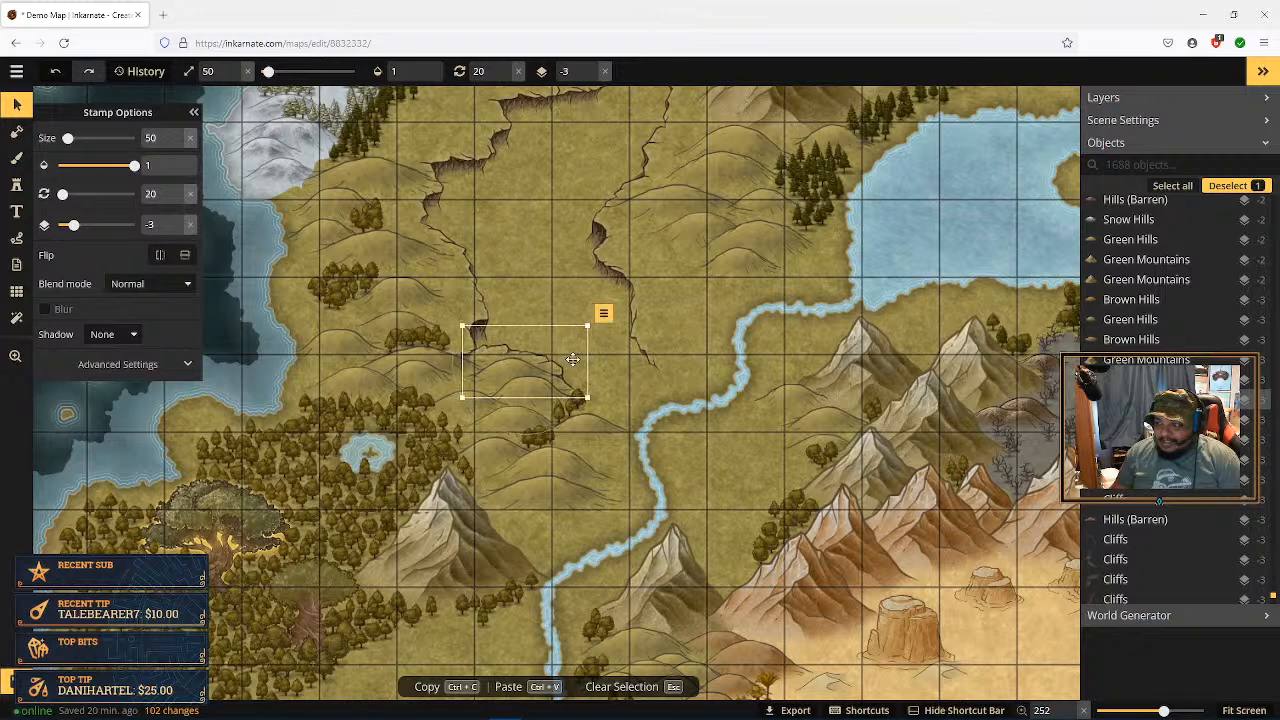
pyautogui.click(583, 264)
pyautogui.click(445, 356)
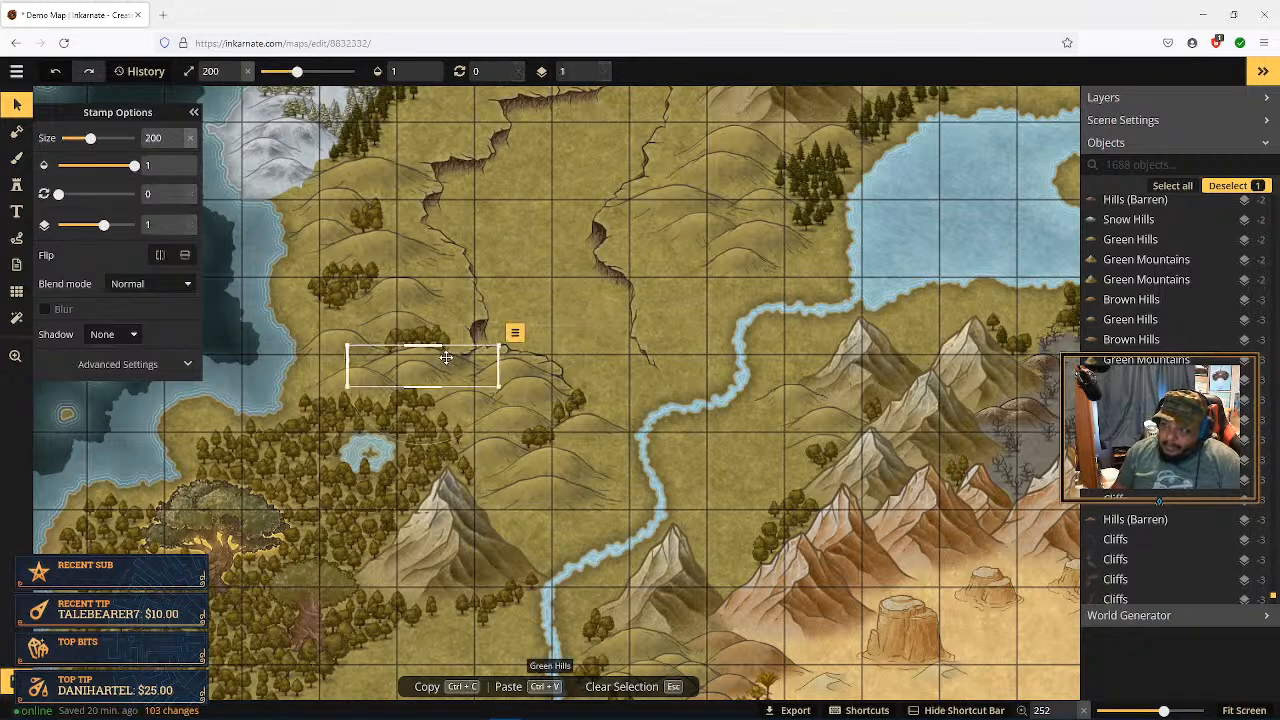
pyautogui.click(514, 334)
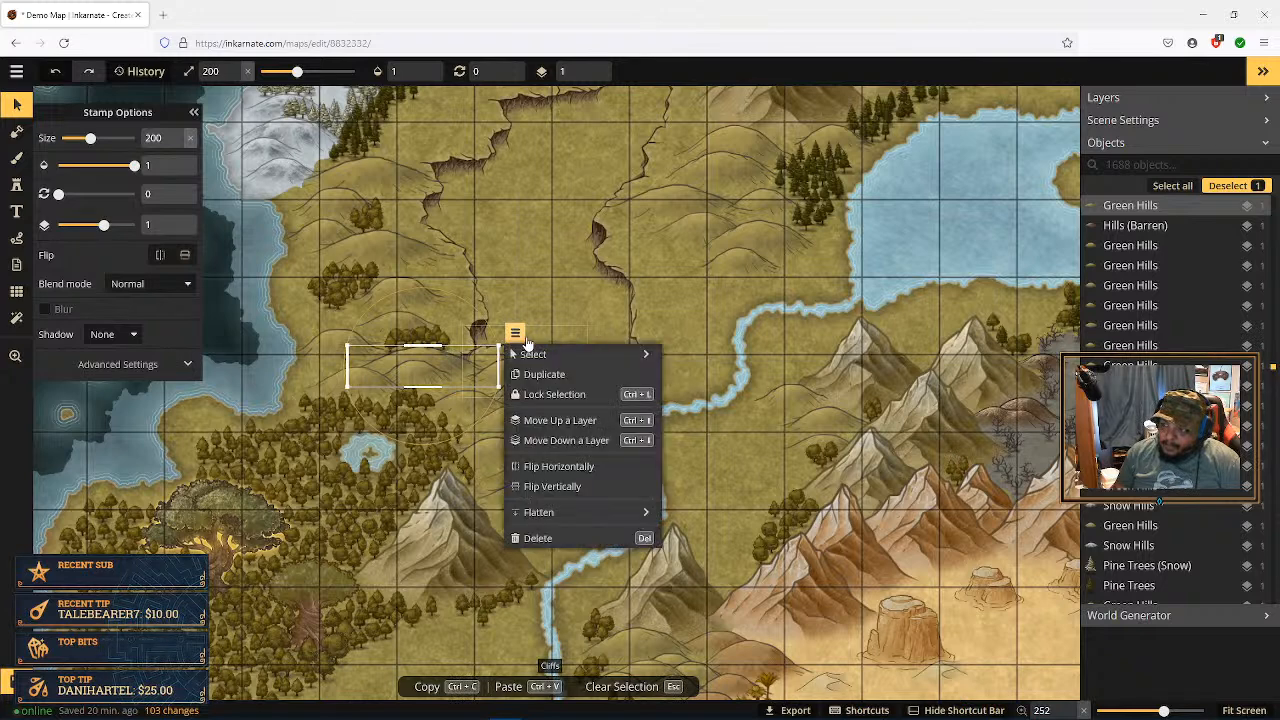
pyautogui.click(562, 421)
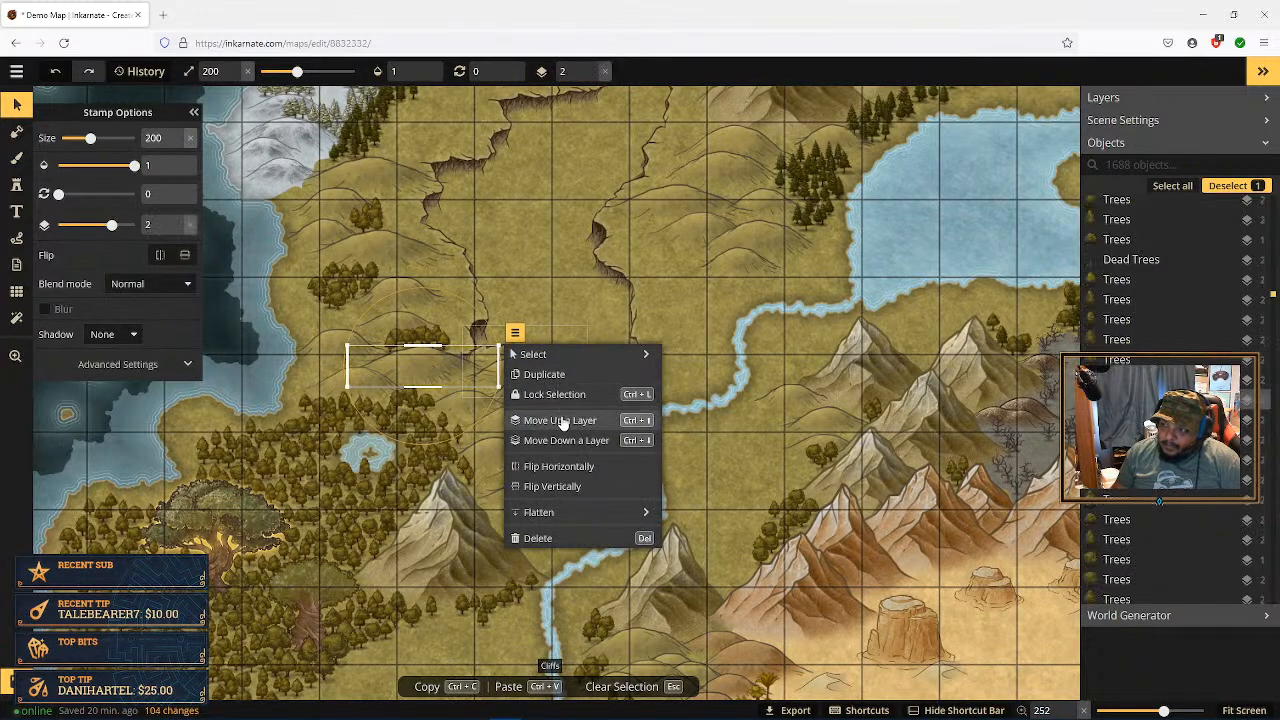
pyautogui.click(562, 441)
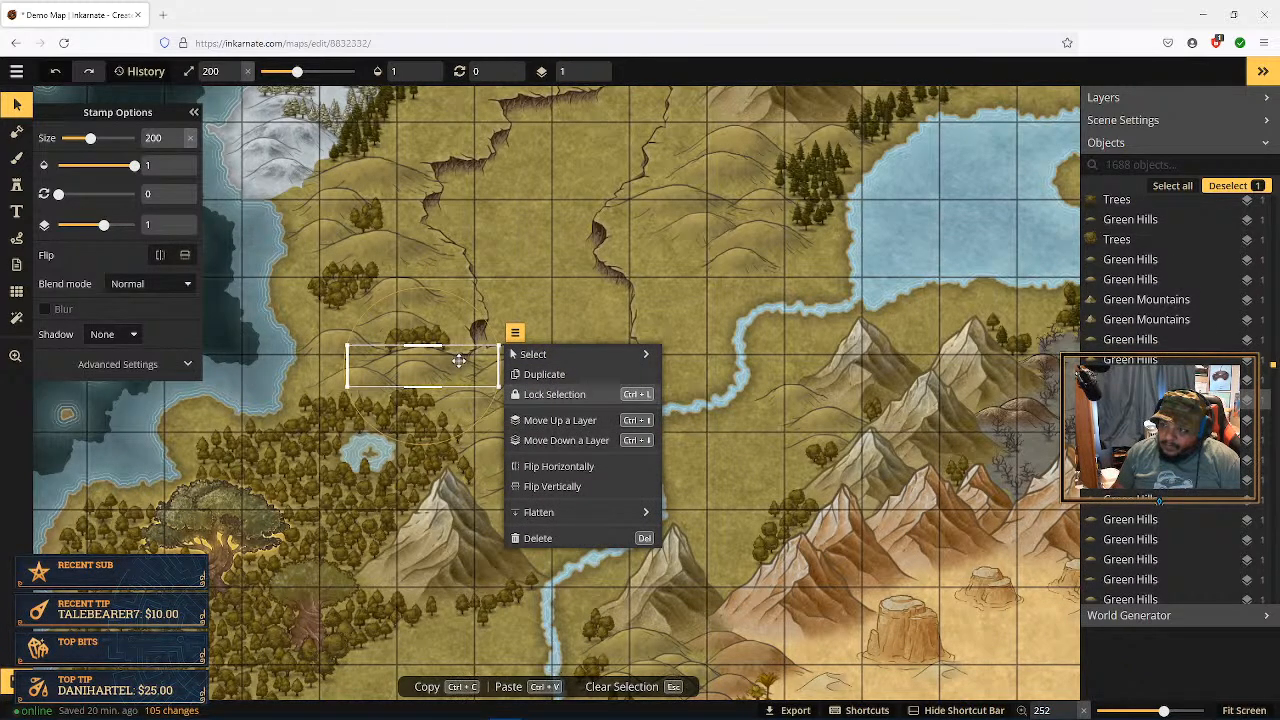
# Step: Nudge the green hills stamp beside the western cliff line's lower end slightly northeast
pyautogui.click(460, 357)
pyautogui.moveTo(463, 358); pyautogui.dragTo(466, 358)
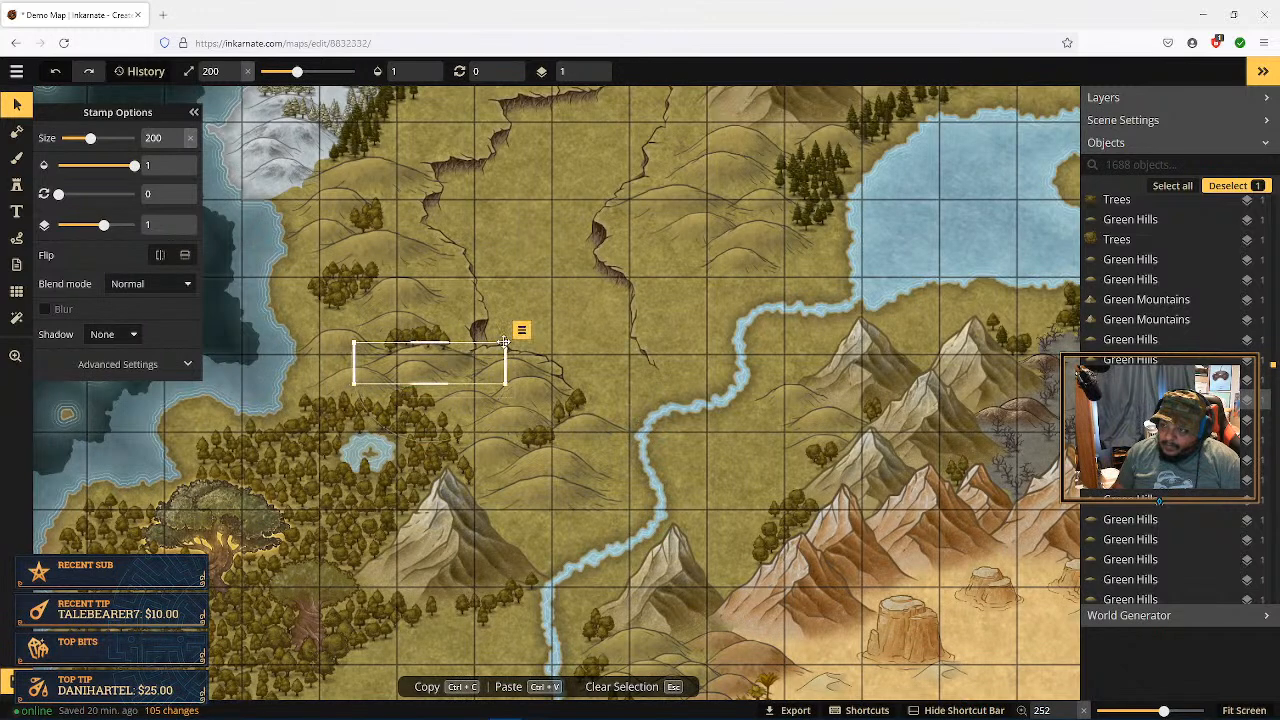
pyautogui.click(546, 290)
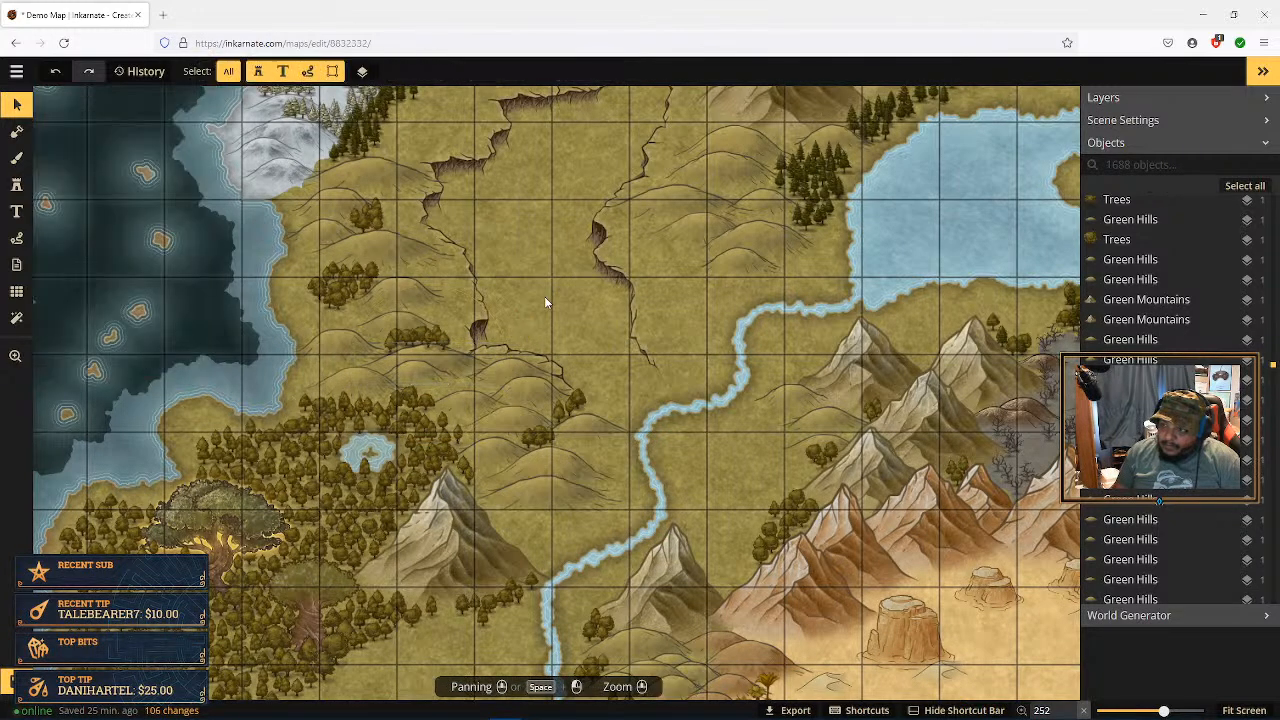
# Step: Lower the tree at the east end of the grove west of the cliff line's lower end to layer 1
pyautogui.click(442, 338)
pyautogui.click(470, 320)
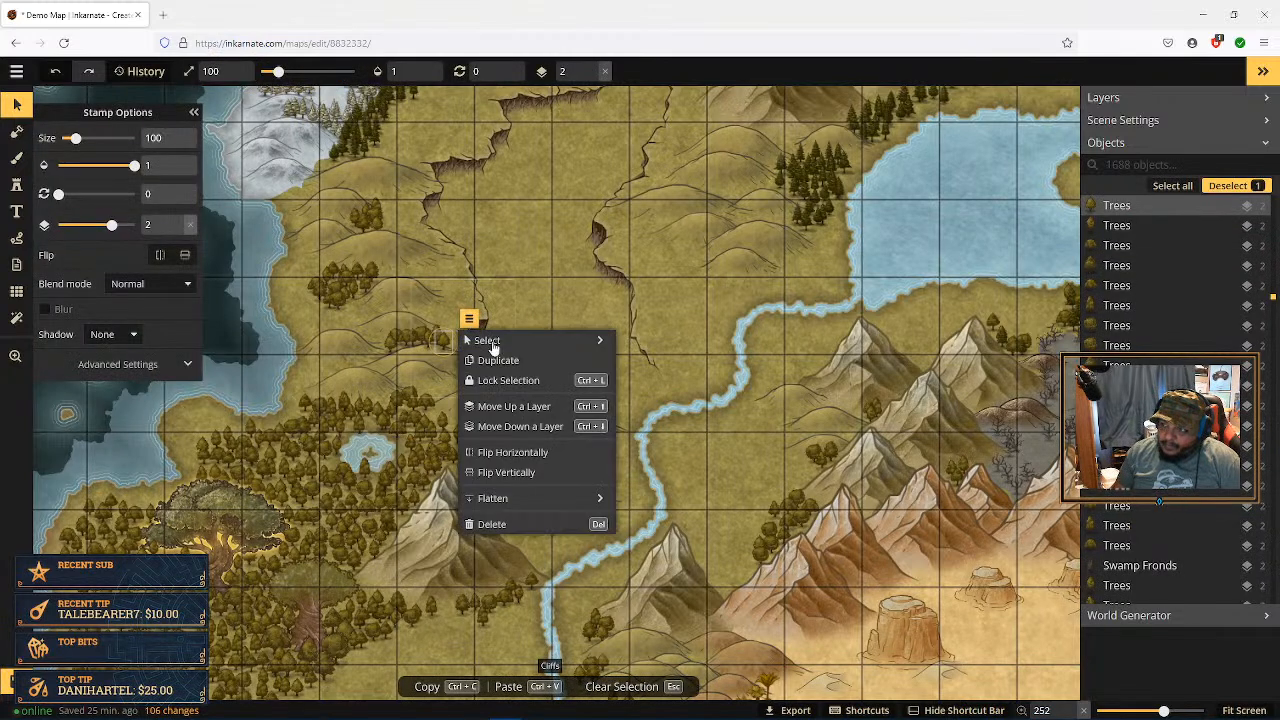
pyautogui.click(520, 426)
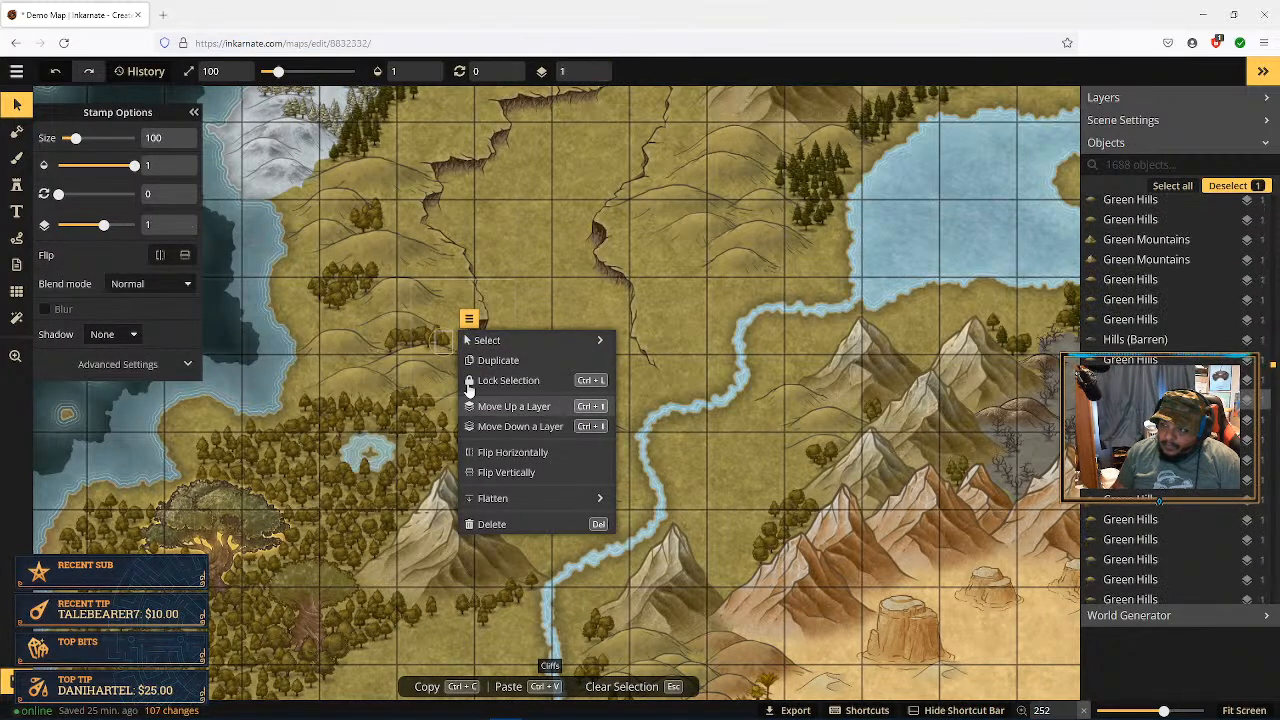
pyautogui.scroll(2, 420, 345)
pyautogui.scroll(2, 420, 345)
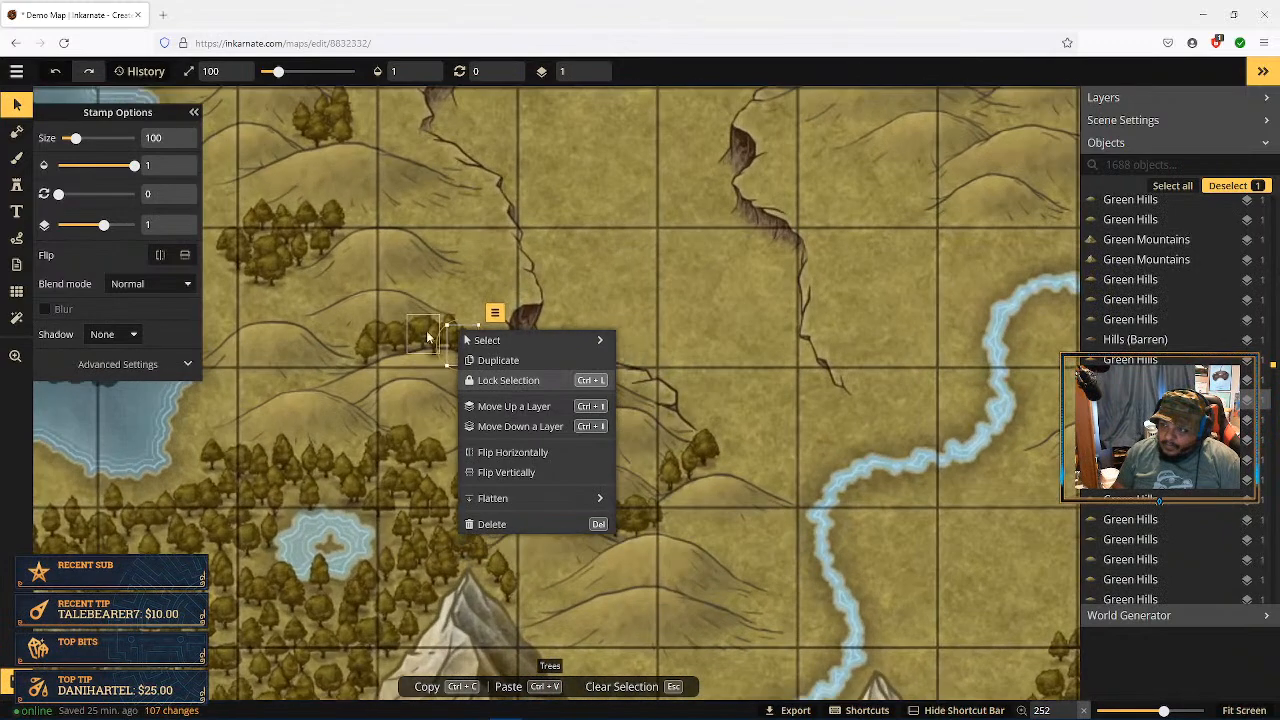
pyautogui.click(603, 272)
pyautogui.click(599, 284)
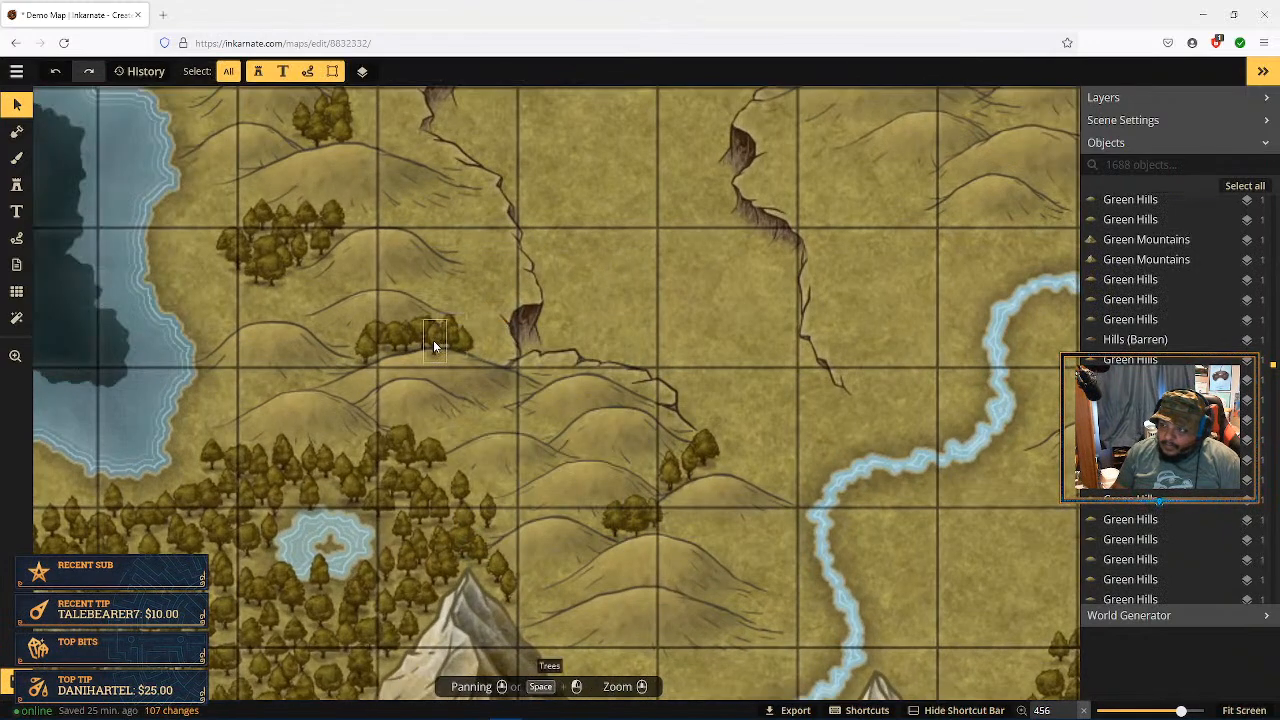
# Step: Lower the neighbouring tree in the same hilltop grove to layer 1
pyautogui.click(435, 342)
pyautogui.click(462, 306)
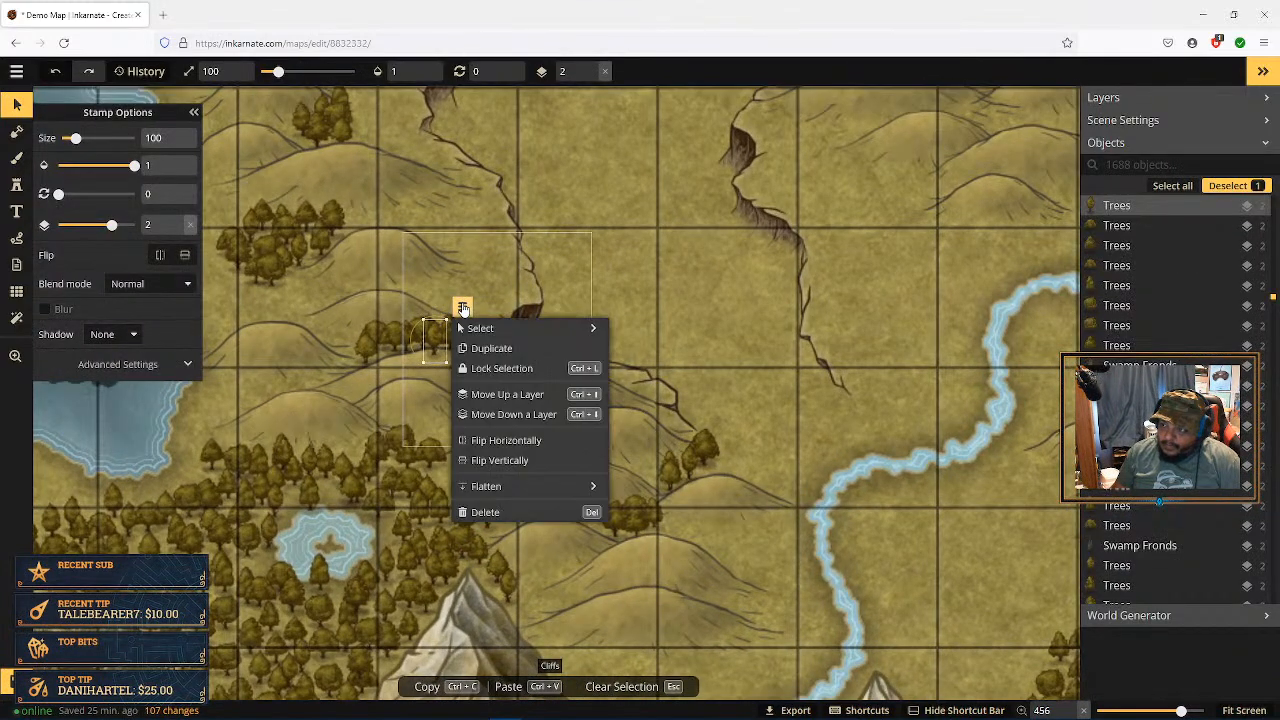
pyautogui.click(515, 414)
pyautogui.click(637, 284)
pyautogui.click(637, 284)
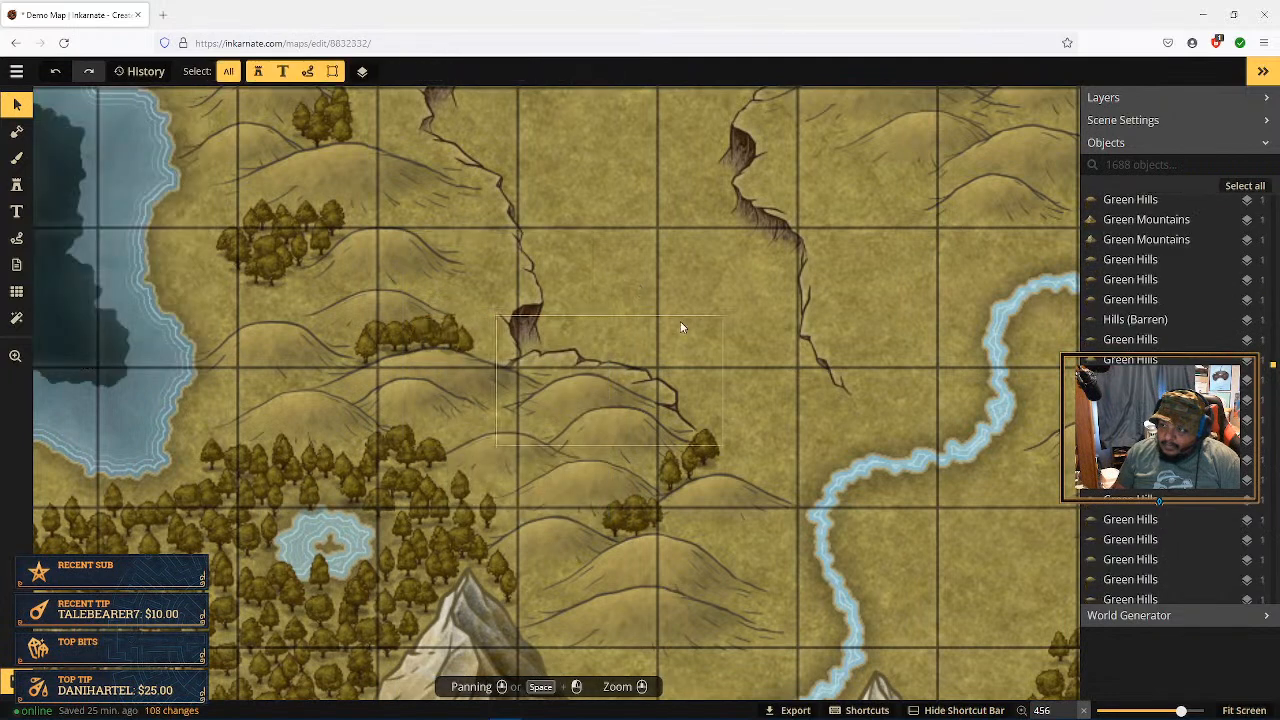
# Step: Nudge the variant 10 cliff at the western line's lower end slightly east and save the map
pyautogui.click(568, 354)
pyautogui.moveTo(575, 355); pyautogui.dragTo(579, 356)
pyautogui.click(775, 394)
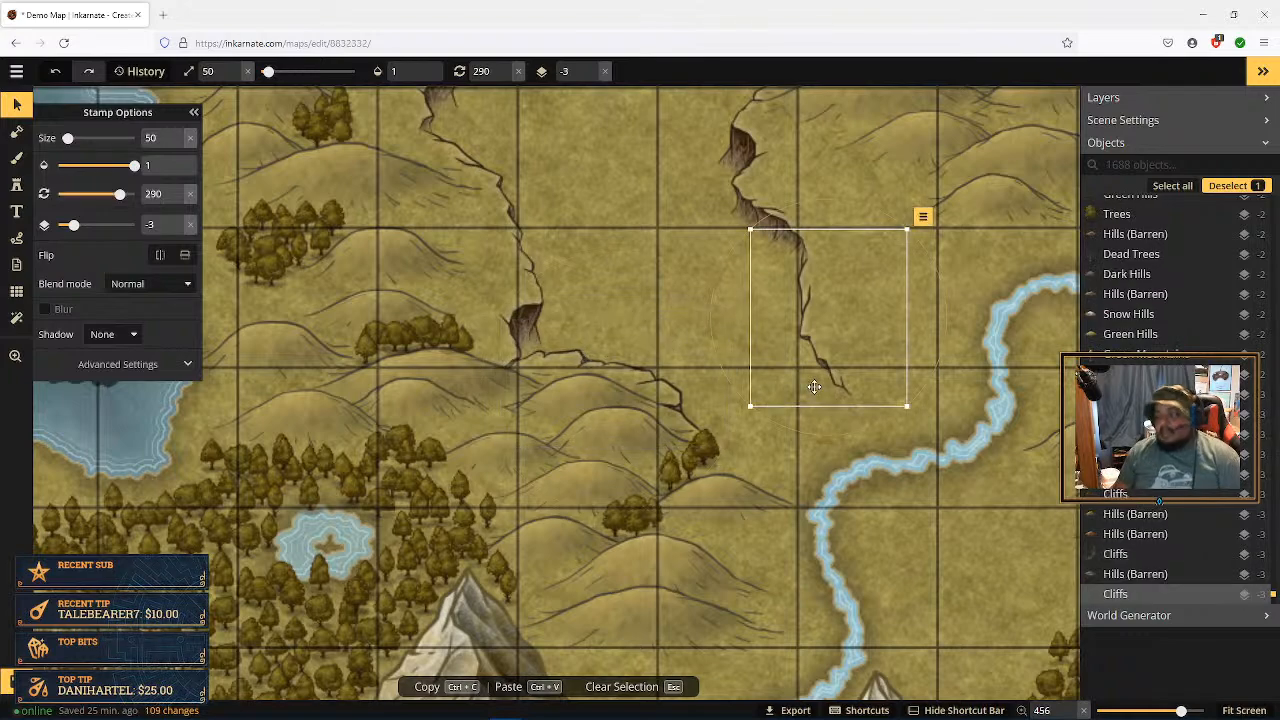
pyautogui.scroll(-10, 814, 387)
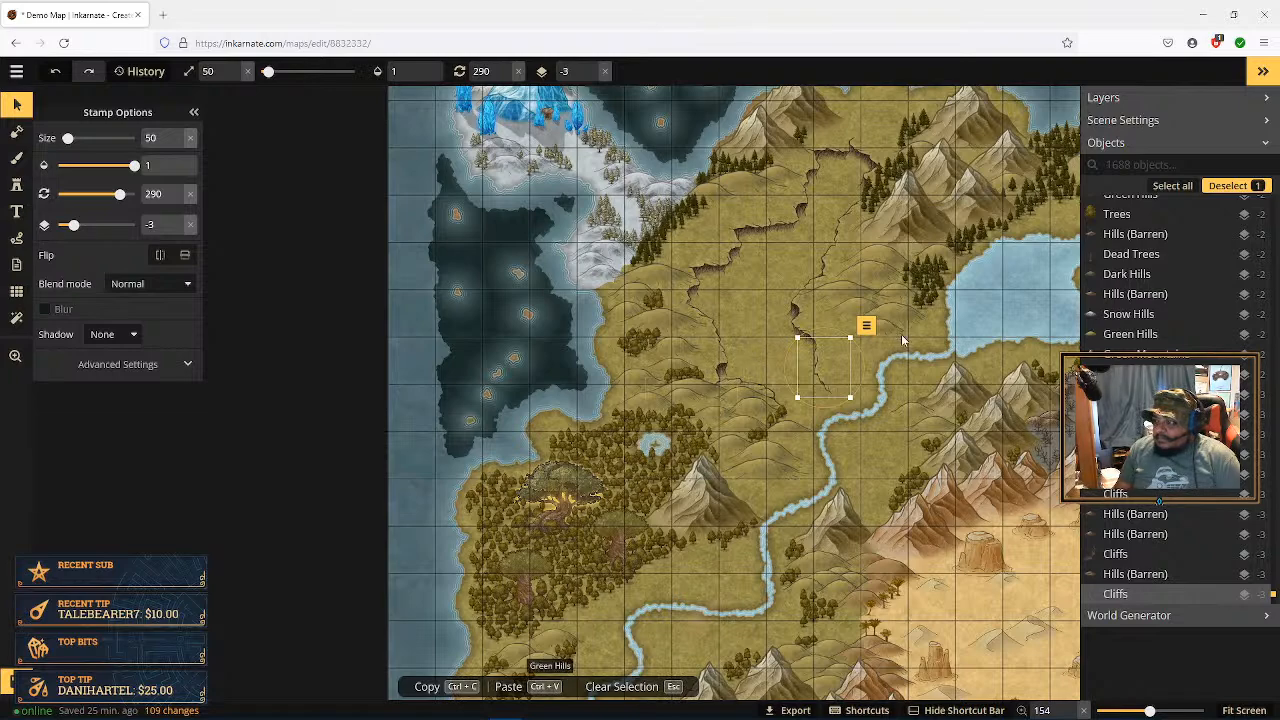
pyautogui.scroll(-5, 913, 380)
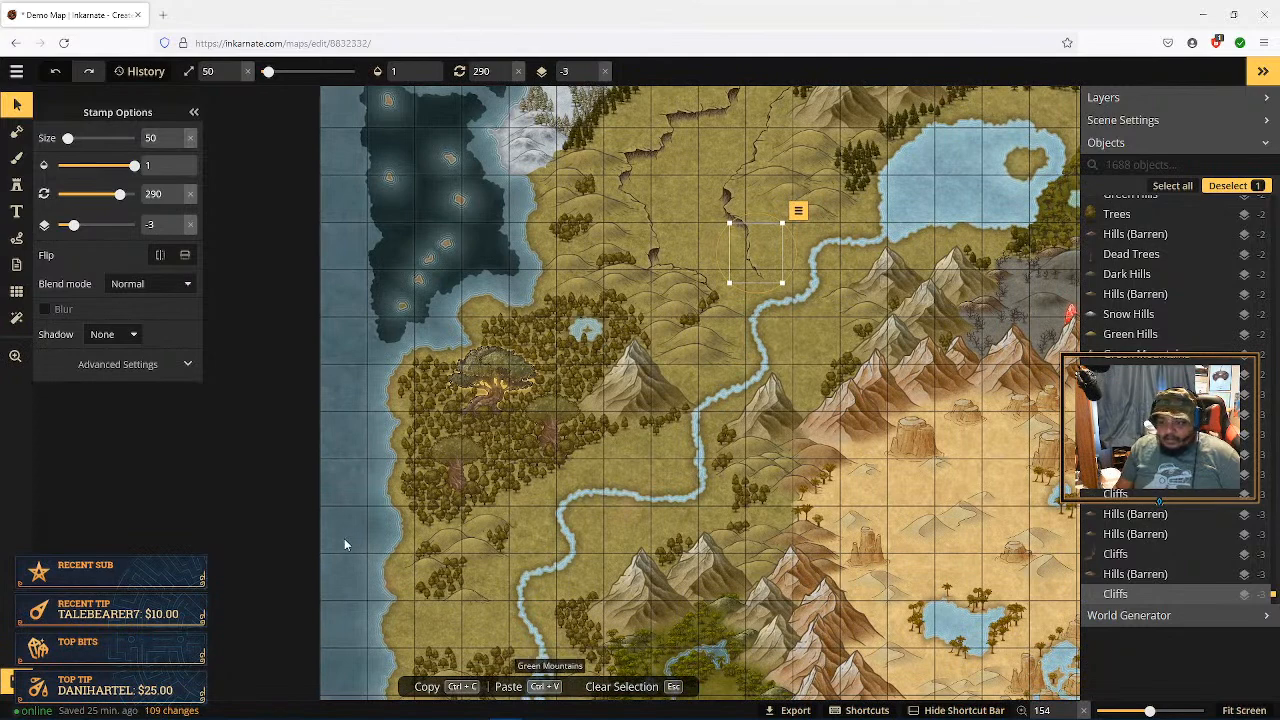
pyautogui.hotkey('ctrl', 's')
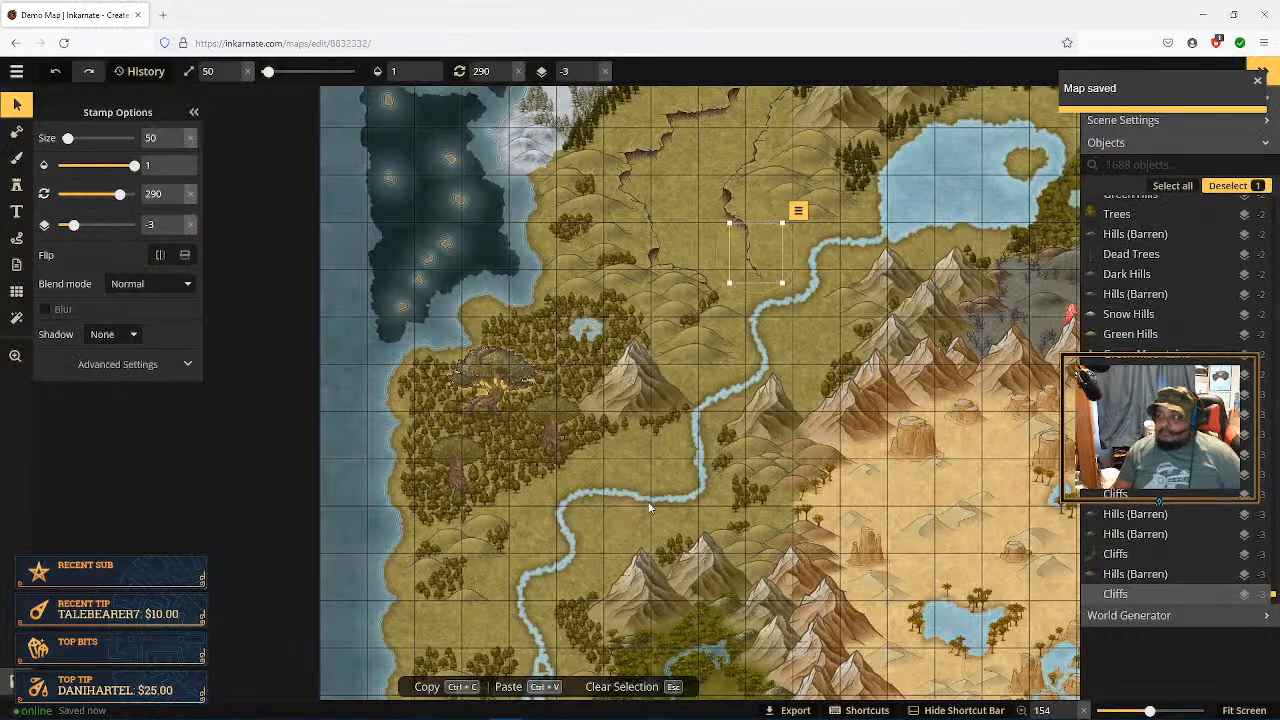
# Step: Survey the map from the northern plains down to the desert and its southern coast
pyautogui.press('space')
pyautogui.moveTo(800, 335); pyautogui.dragTo(711, 504)
pyautogui.press('space')
pyautogui.moveTo(791, 400); pyautogui.dragTo(677, 339)
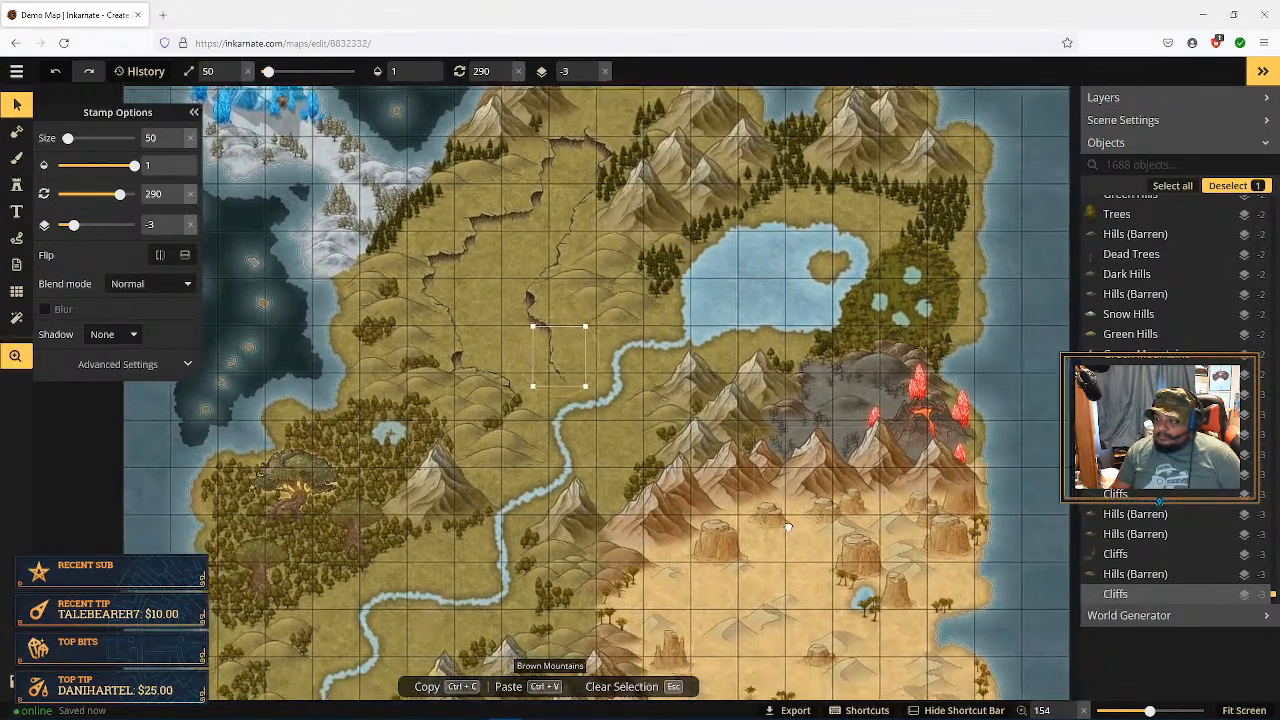
pyautogui.moveTo(787, 527); pyautogui.dragTo(838, 339)
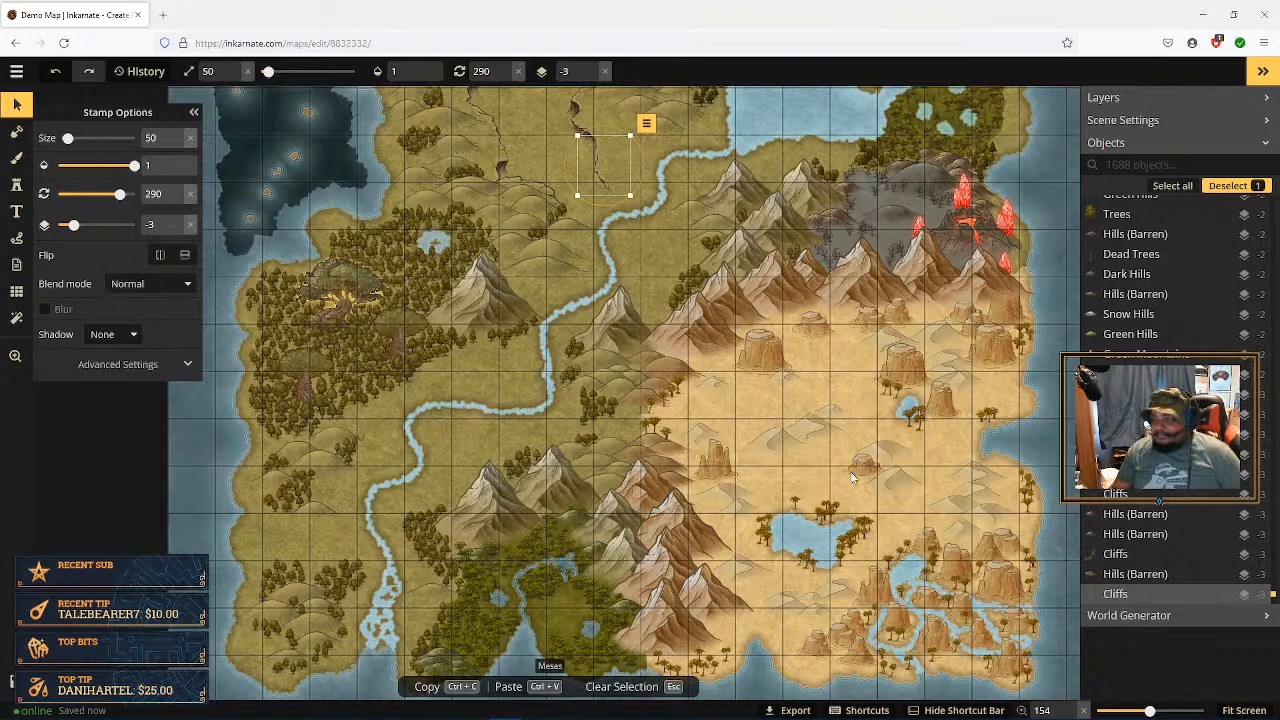
pyautogui.scroll(5, 913, 470)
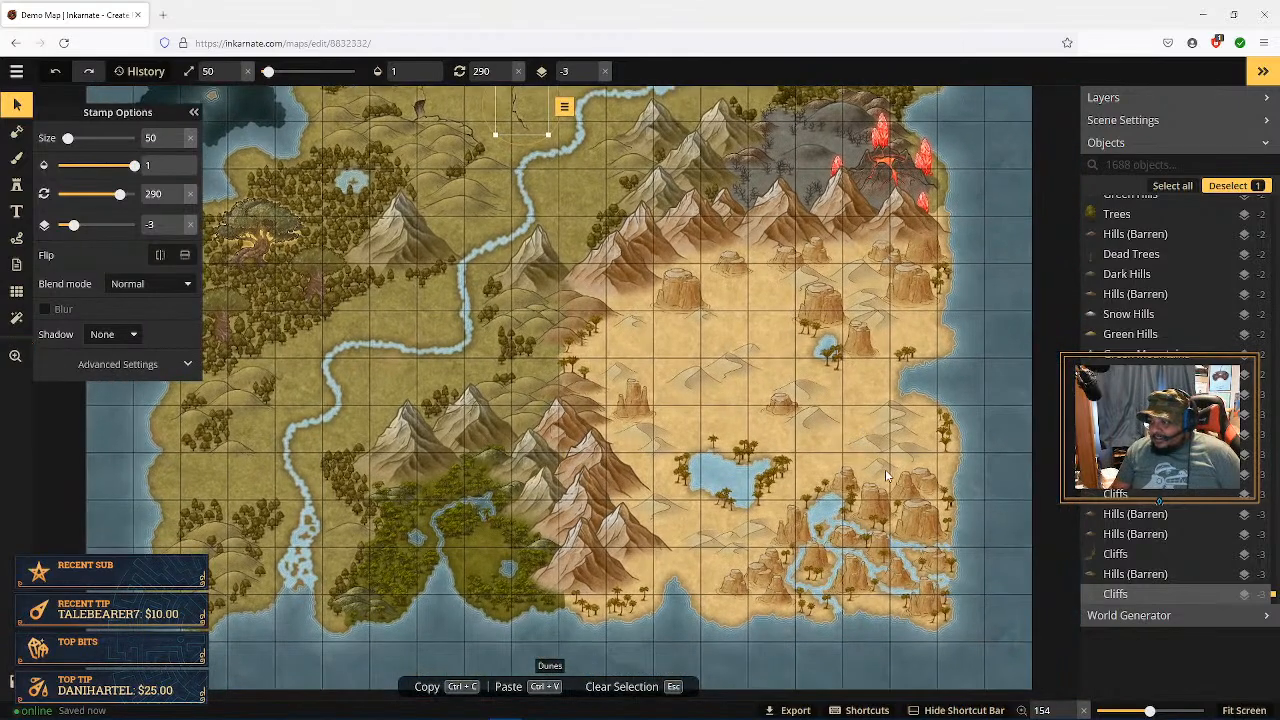
pyautogui.scroll(4, 884, 476)
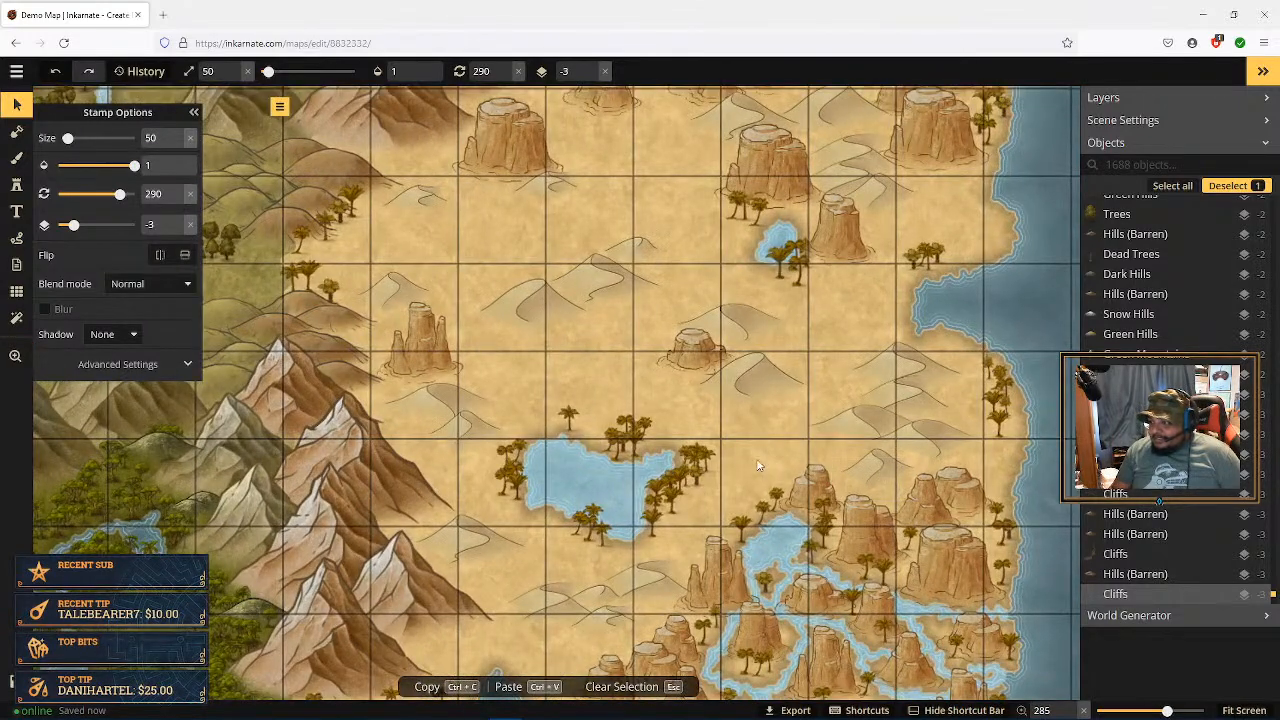
pyautogui.press('space')
pyautogui.moveTo(752, 461); pyautogui.dragTo(939, 283)
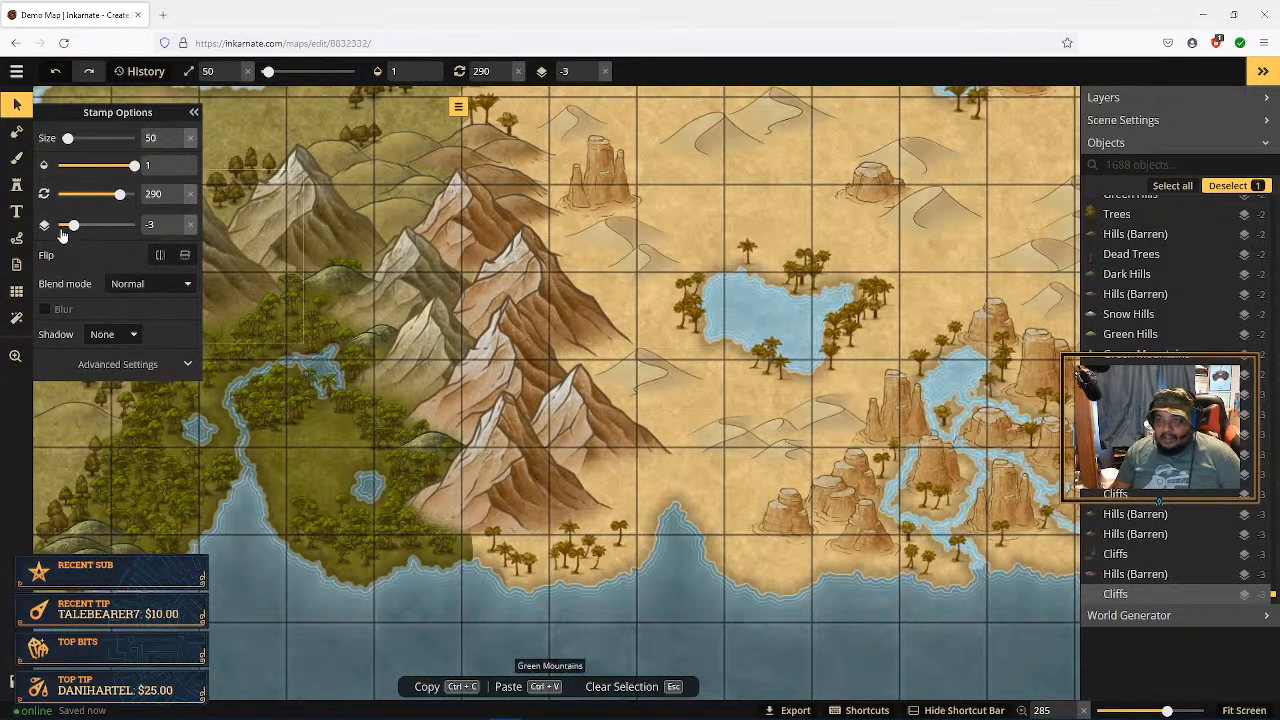
# Step: Place cliff variant 6 between the brown mountains and the narrow southern inlet and rotate it to 11
pyautogui.click(16, 185)
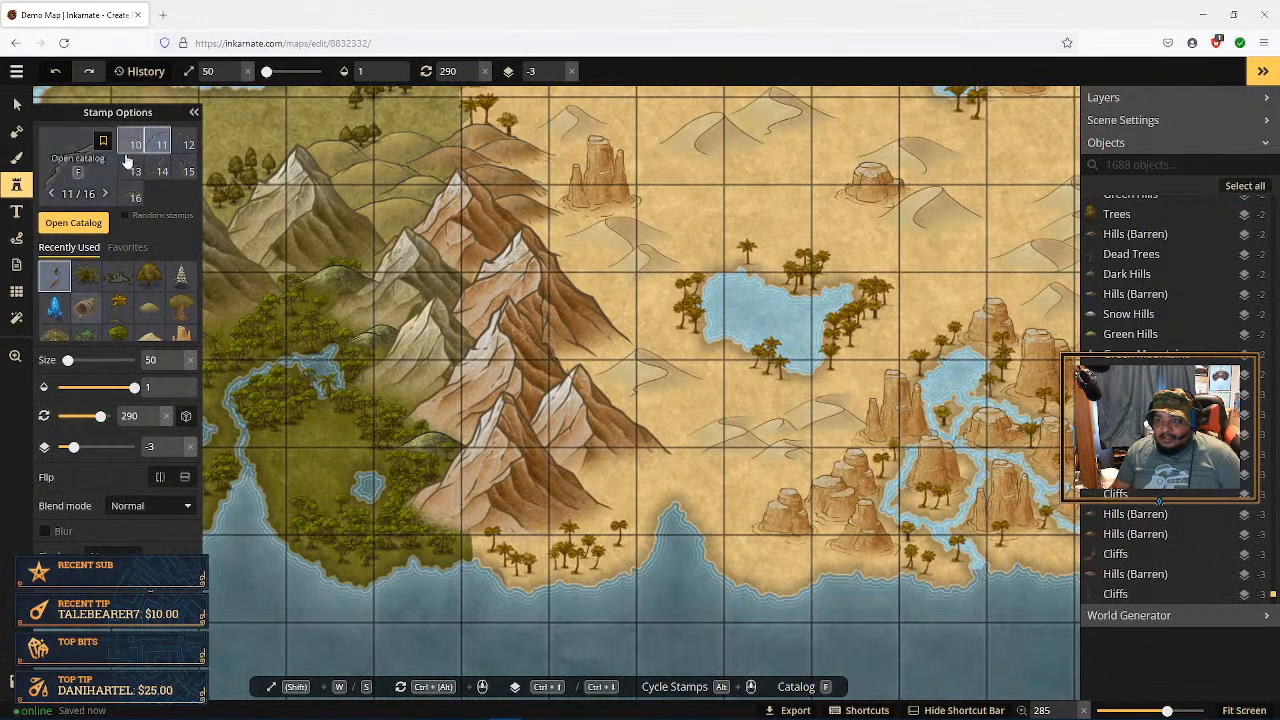
pyautogui.scroll(2, 159, 152)
pyautogui.click(191, 171)
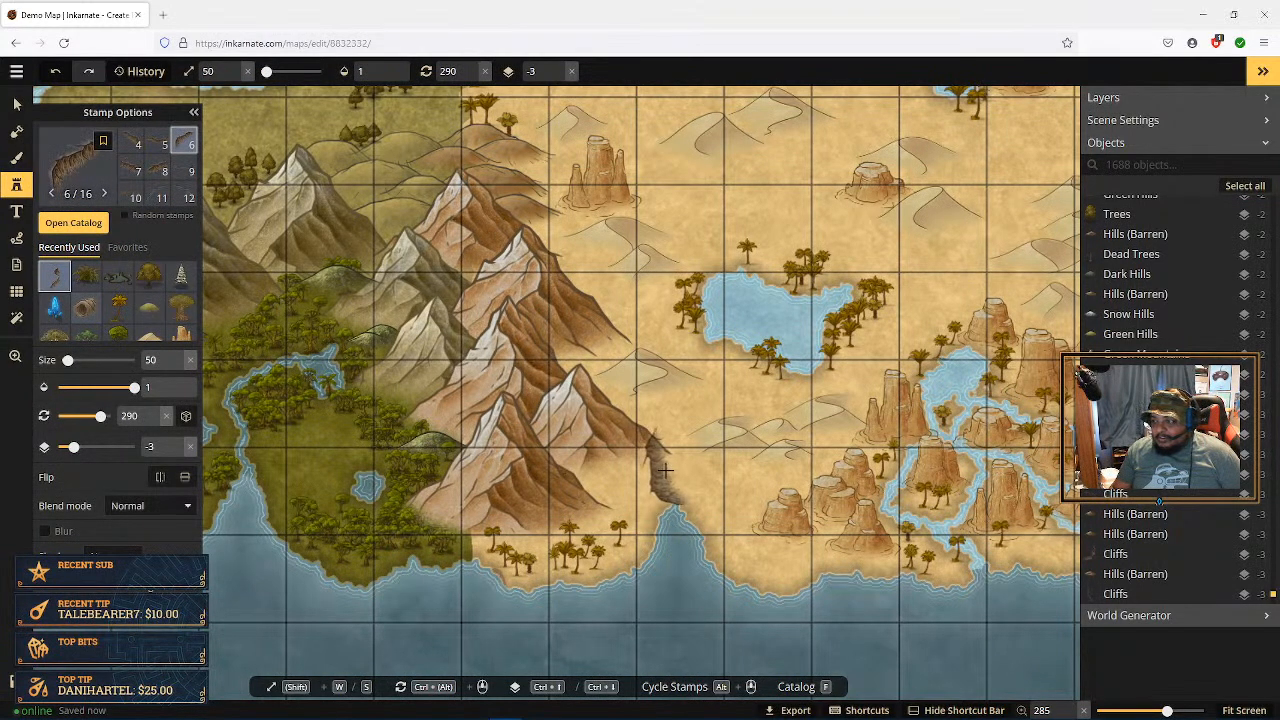
pyautogui.scroll(1, 655, 465)
pyautogui.click(665, 483)
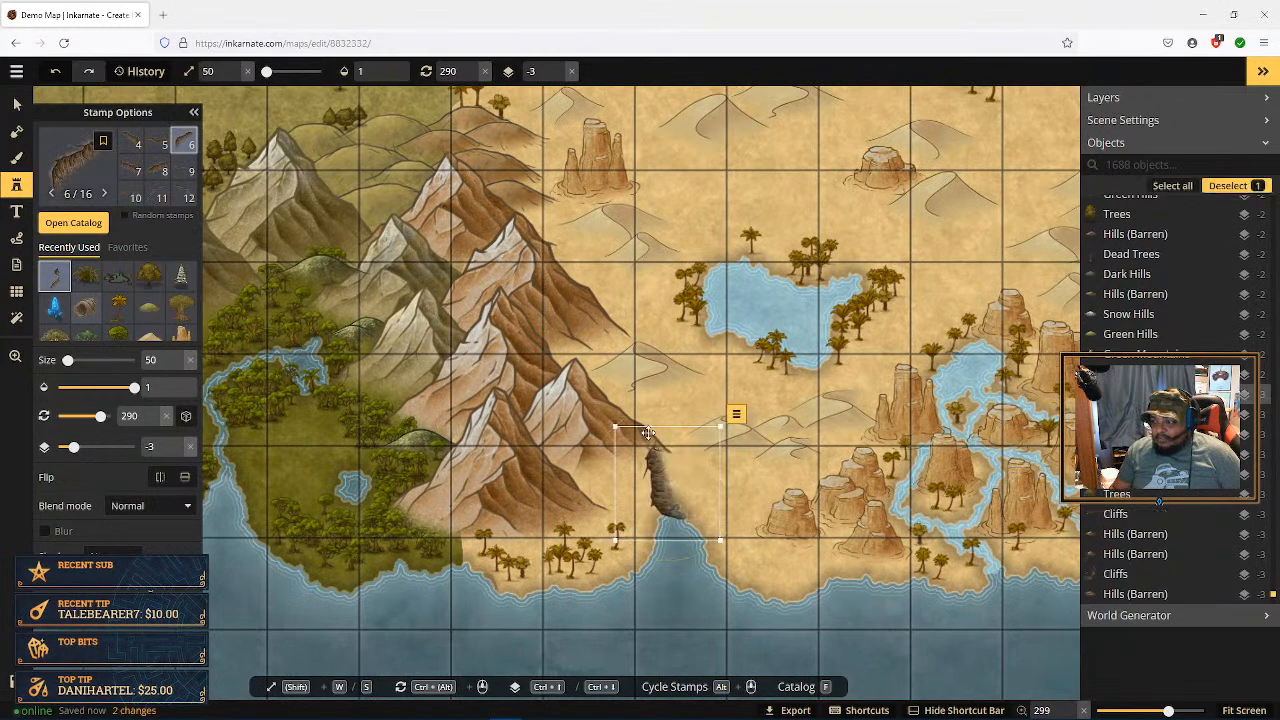
pyautogui.moveTo(737, 414); pyautogui.dragTo(649, 468)
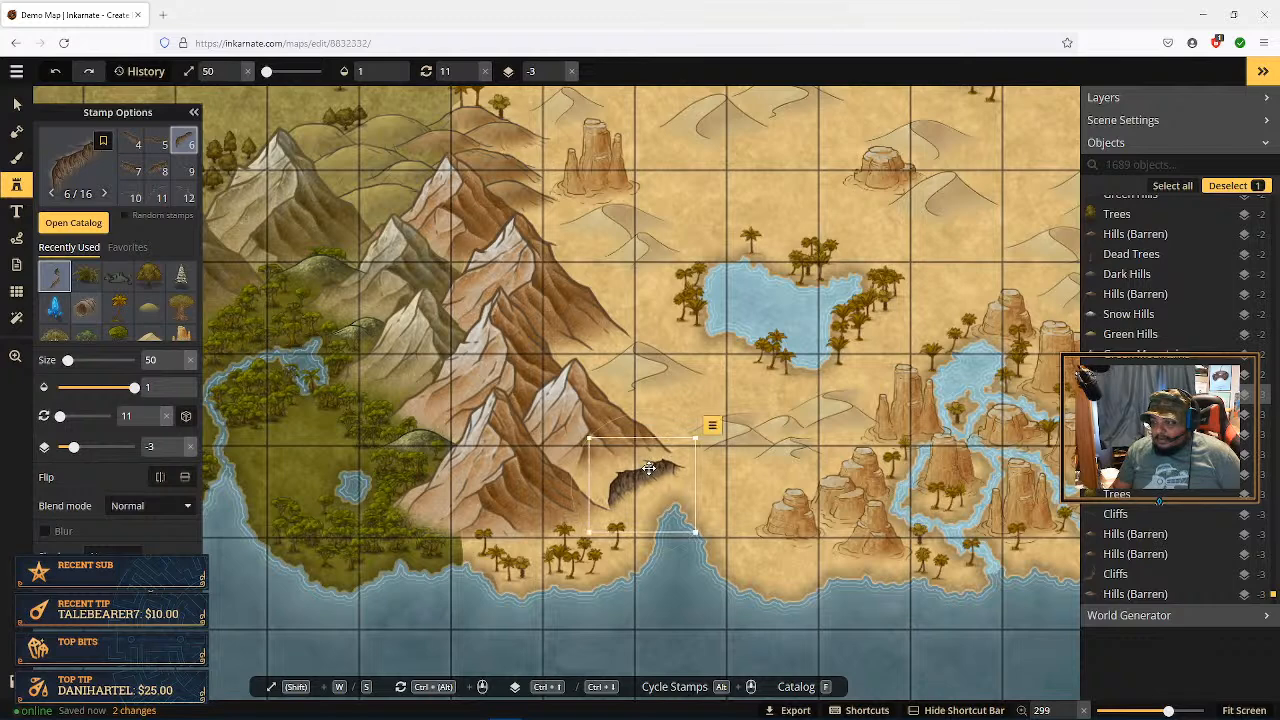
# Step: Place cliff variant 5 at rotation 11, extending the coastal cliff east from variant 6 to the mesas
pyautogui.click(164, 144)
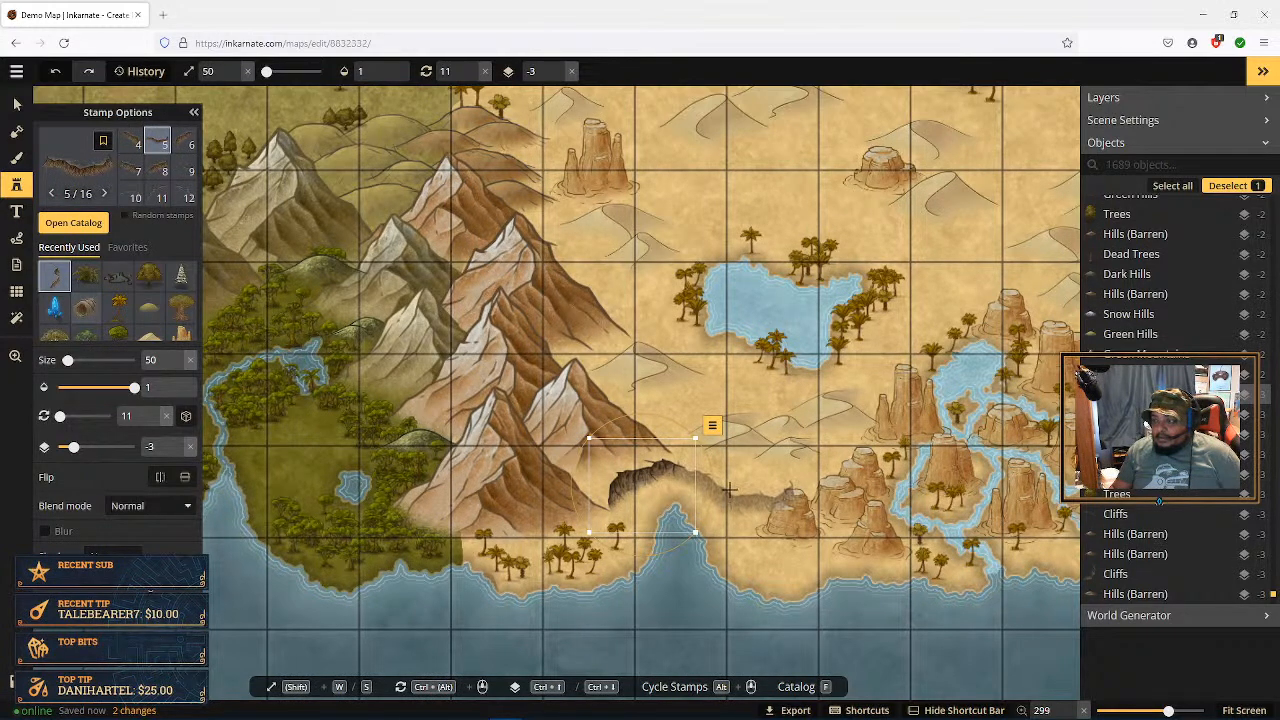
pyautogui.click(729, 489)
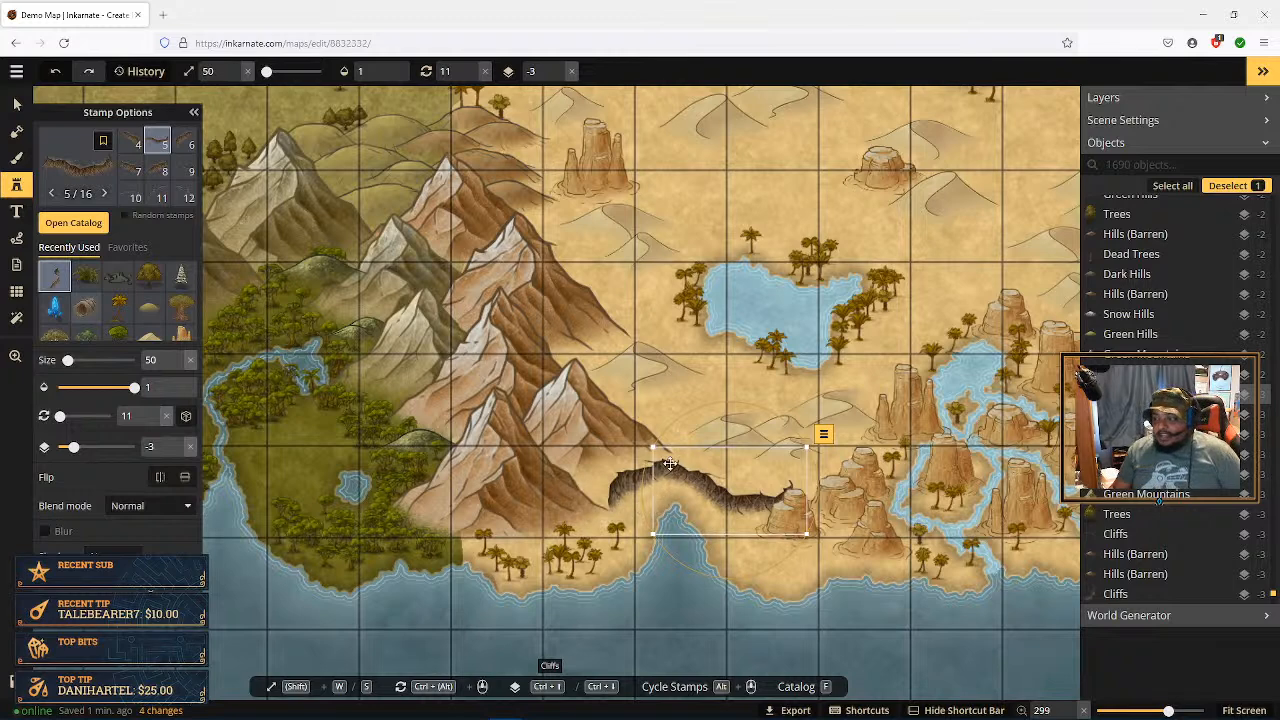
pyautogui.click(15, 105)
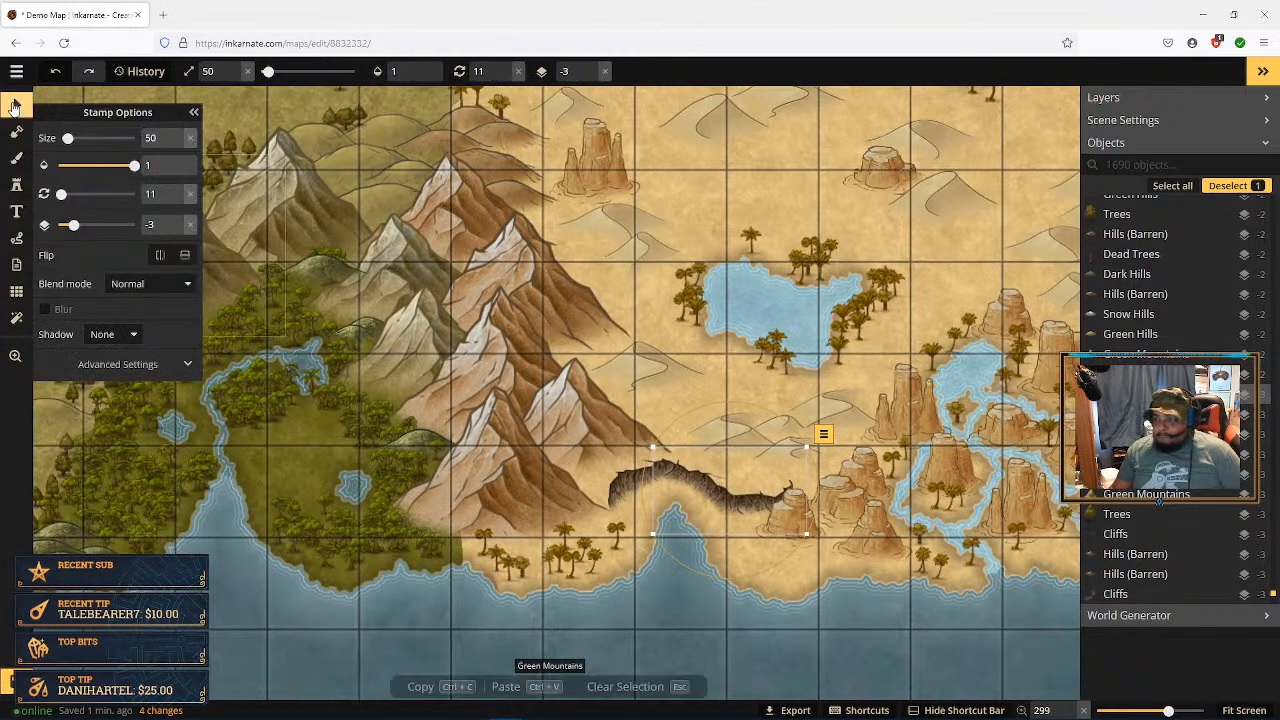
pyautogui.click(790, 520)
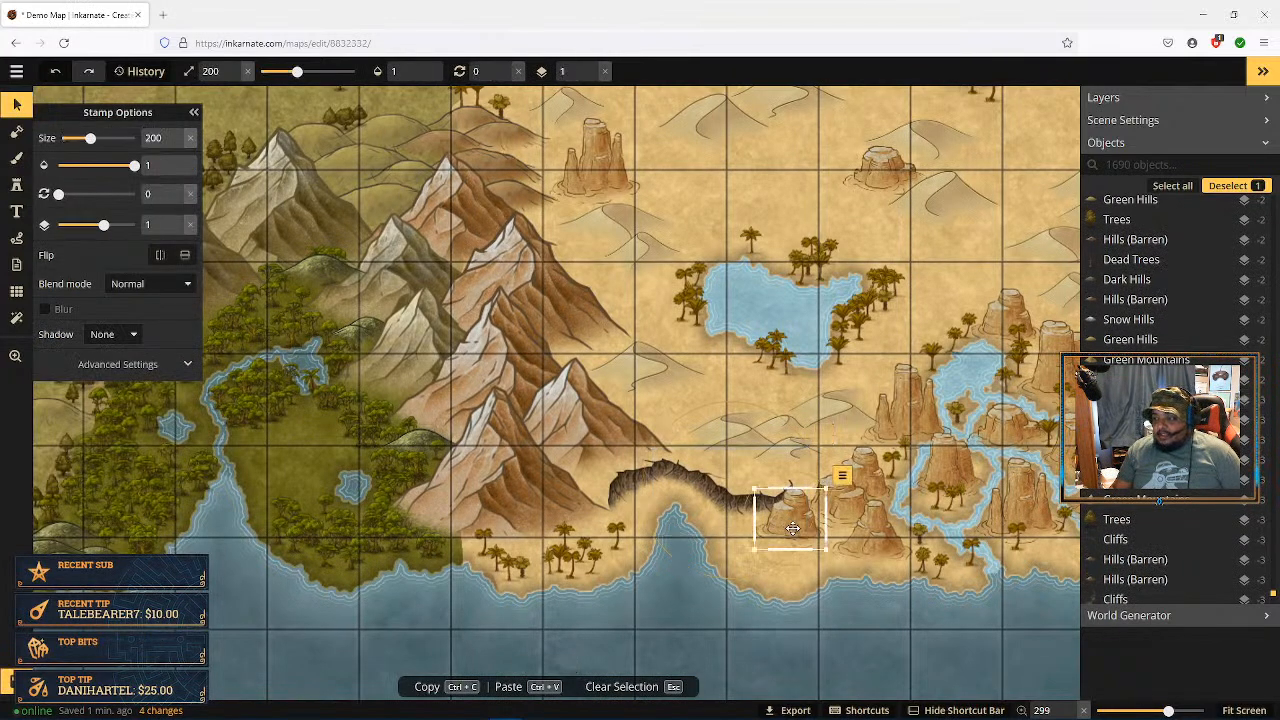
pyautogui.click(843, 476)
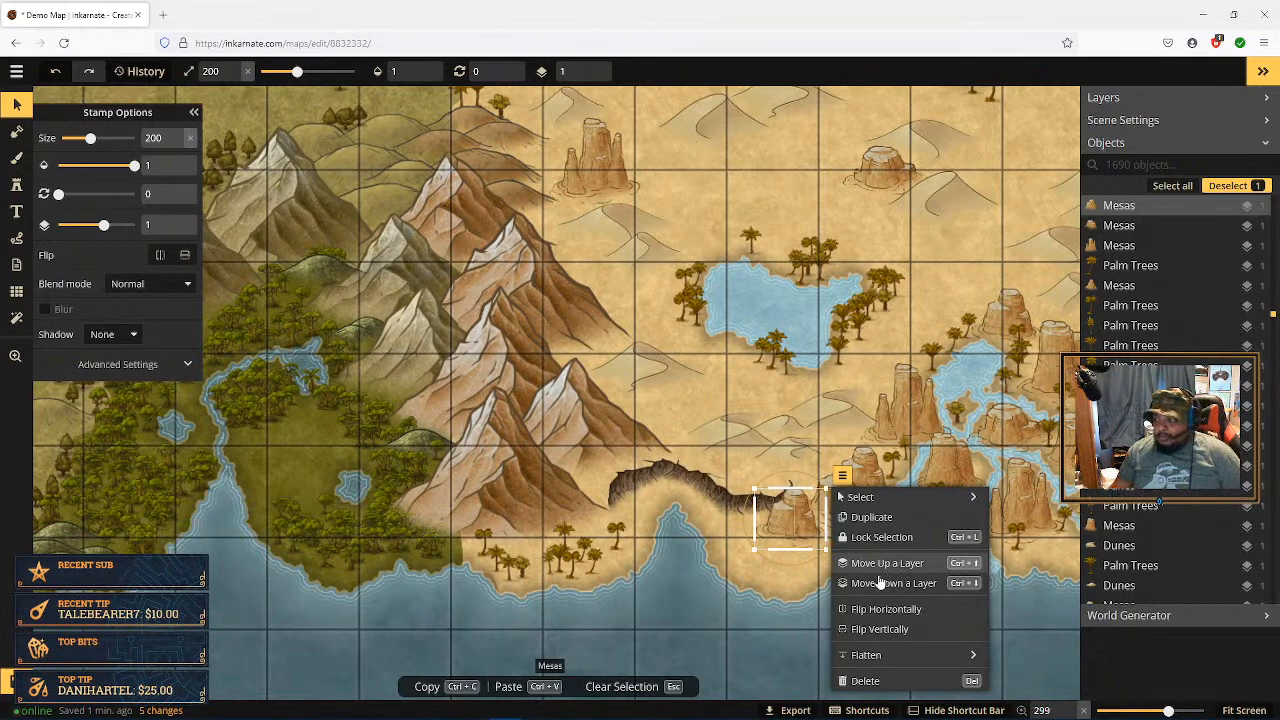
pyautogui.click(716, 492)
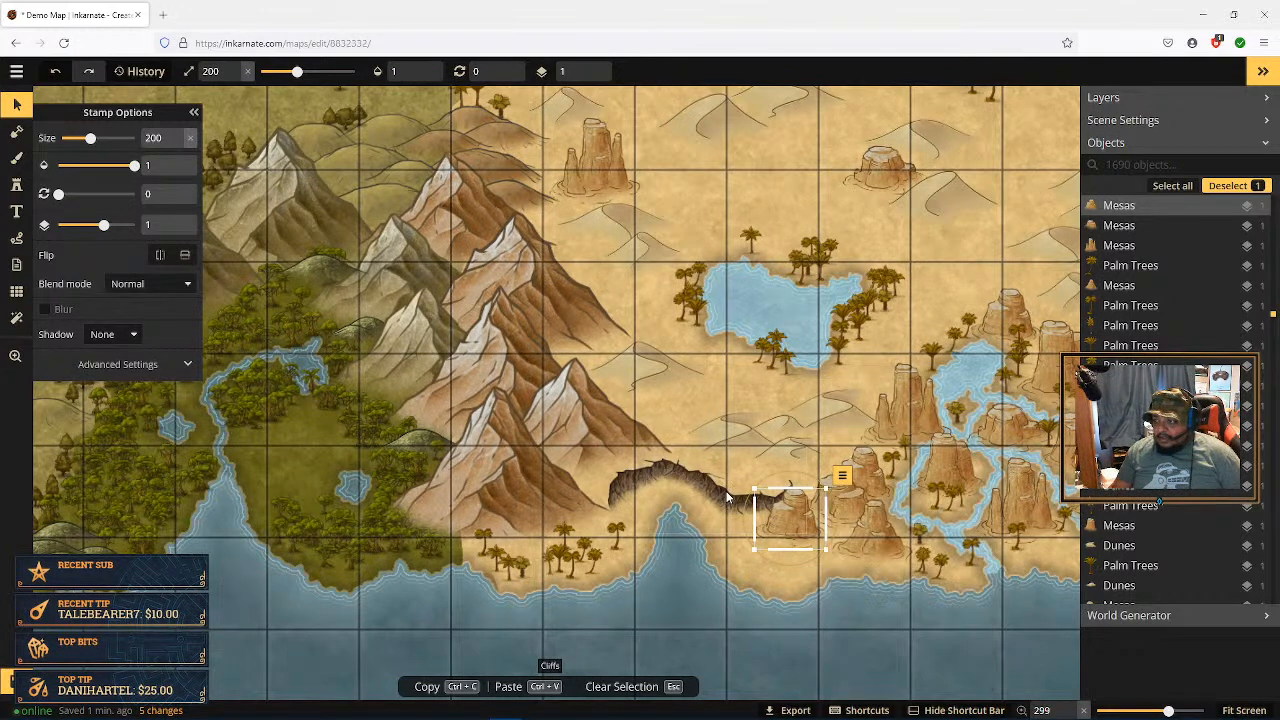
# Step: Delete the variant 6 cliff at the foot of the brown mountains, northwest of the inlet
pyautogui.click(725, 492)
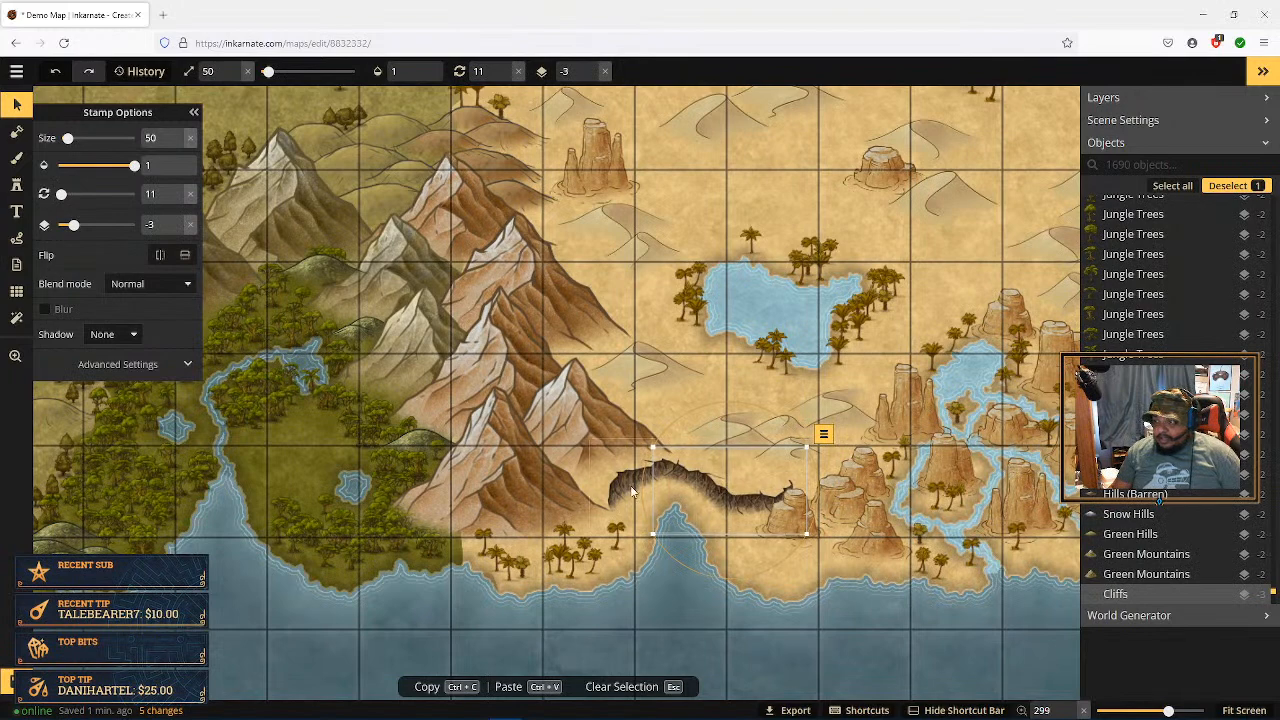
pyautogui.hotkey('ctrl', 'v')
pyautogui.press('Delete')
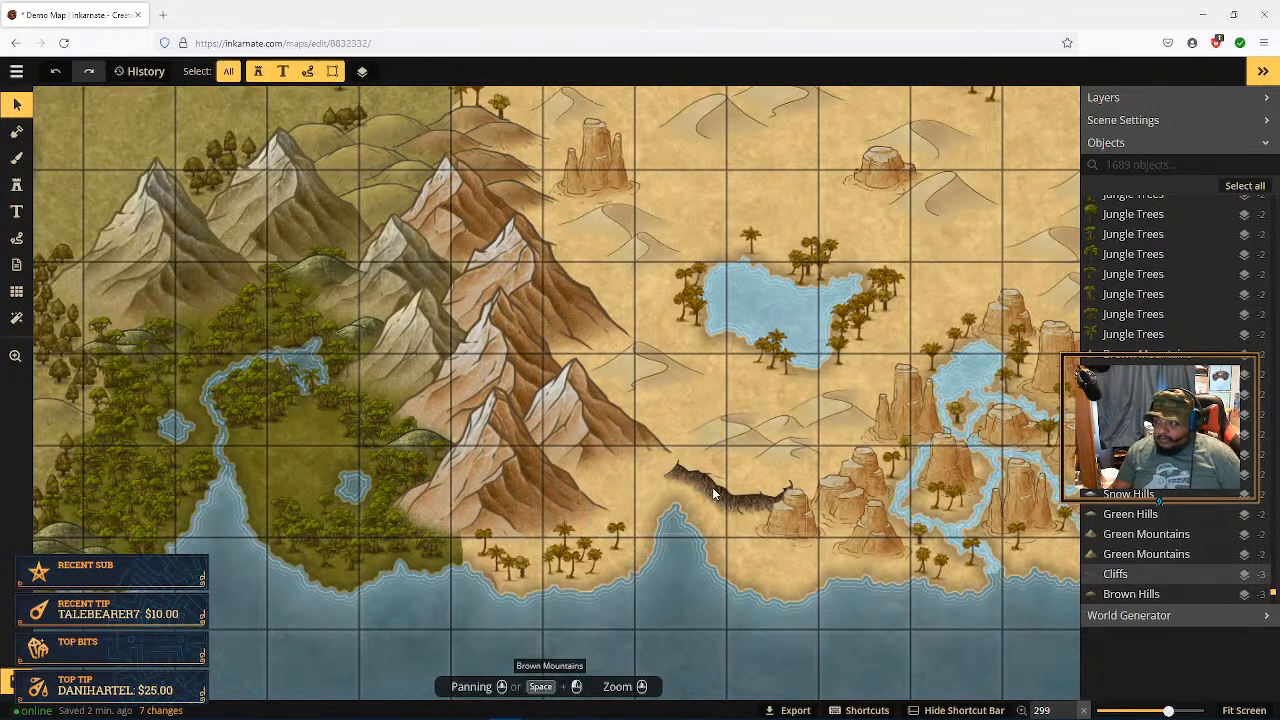
# Step: Delete the remaining cliff stamp between the brown mountains and the mesas, just north of the narrow inlet
pyautogui.click(697, 484)
pyautogui.moveTo(697, 484); pyautogui.dragTo(691, 482)
pyautogui.moveTo(734, 401); pyautogui.dragTo(714, 400)
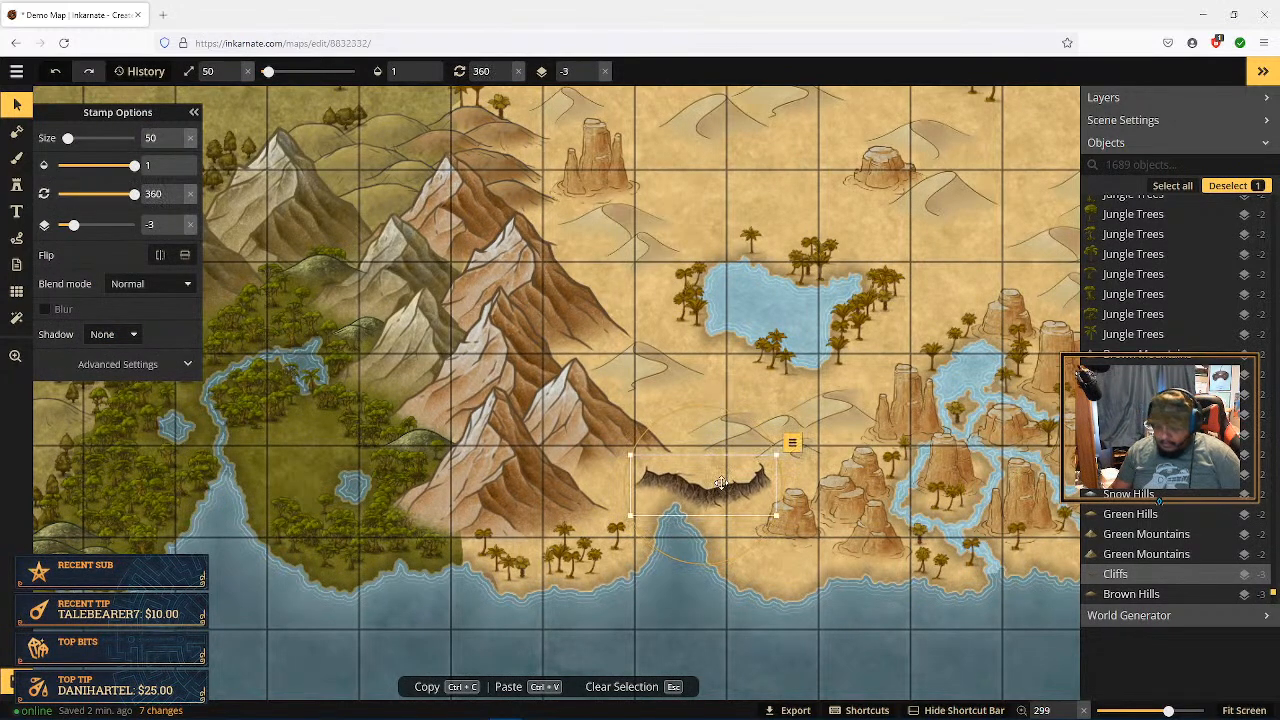
pyautogui.press('Delete')
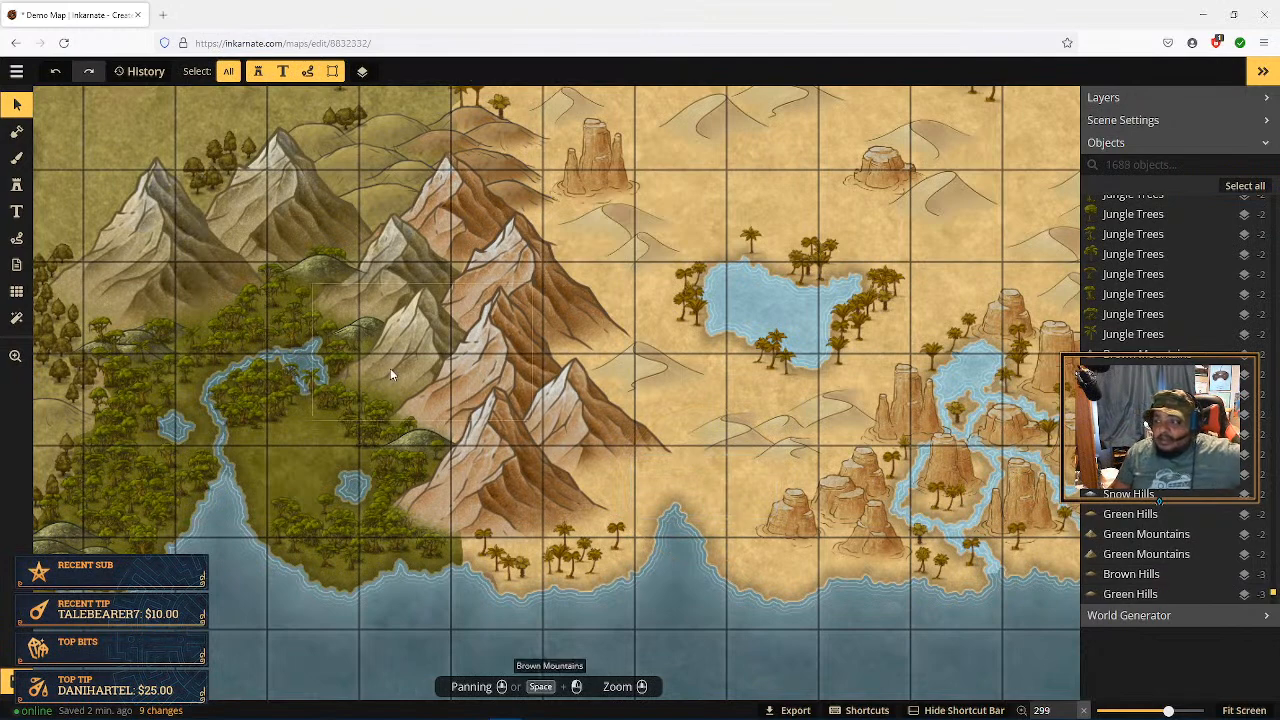
# Step: Survey the map from the southern desert across the western forest and river to the northern fissures, lake and mountains
pyautogui.scroll(-5, 845, 392)
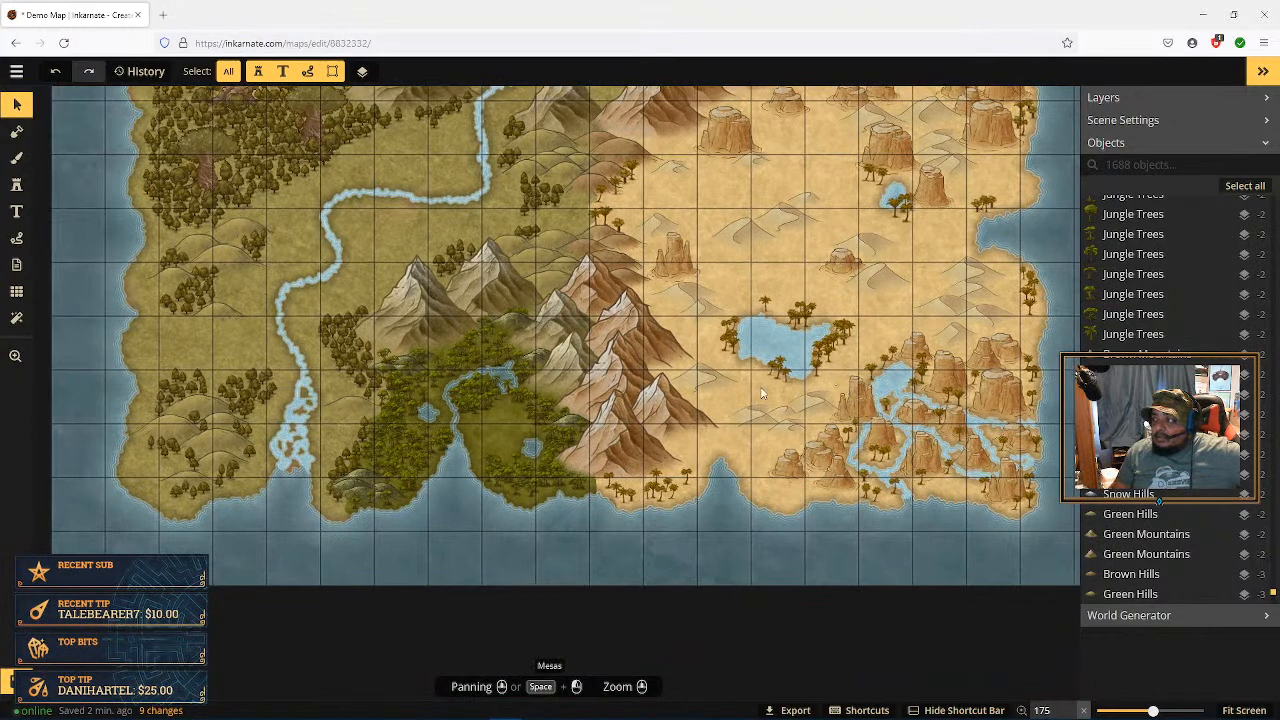
pyautogui.moveTo(785, 344); pyautogui.dragTo(787, 343)
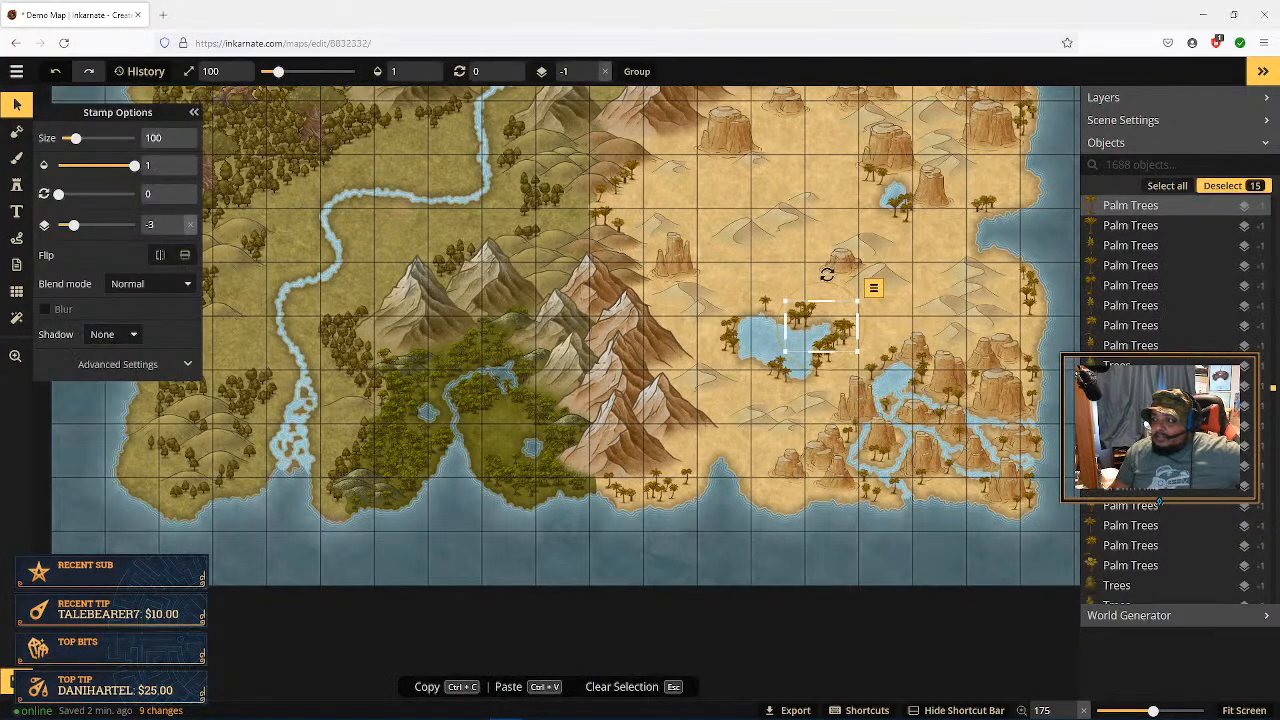
pyautogui.click(789, 257)
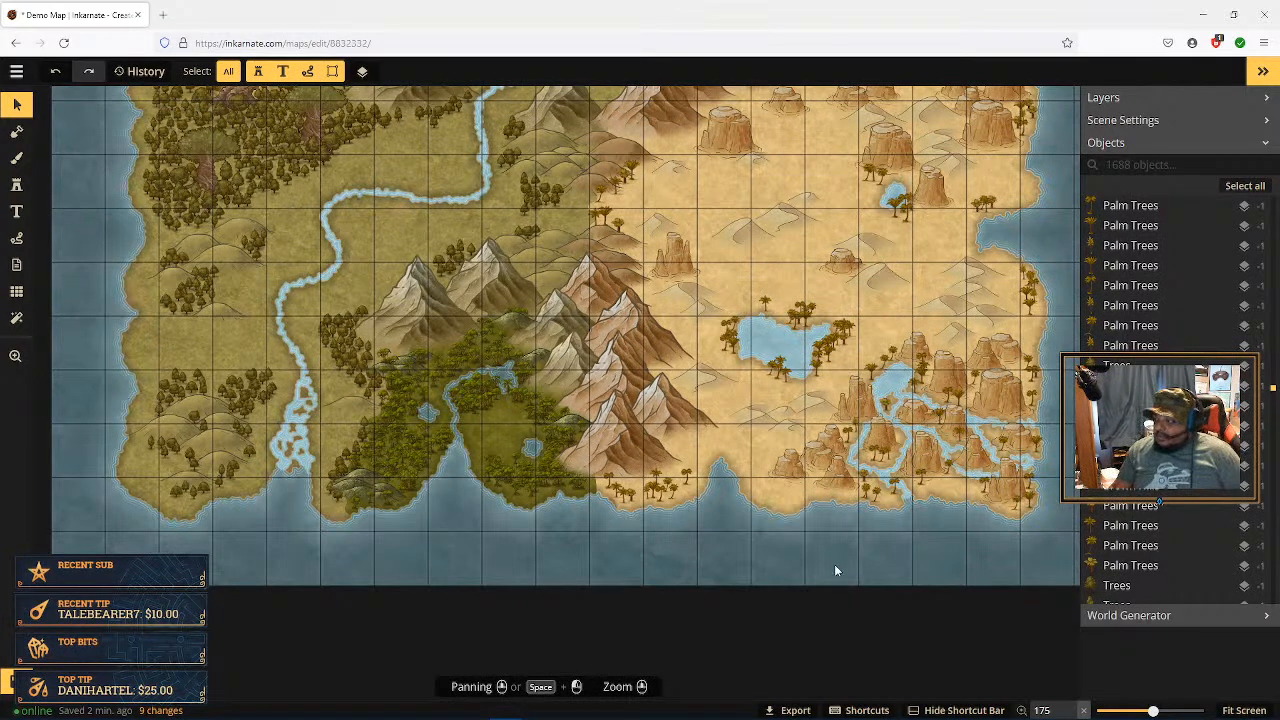
pyautogui.click(1244, 711)
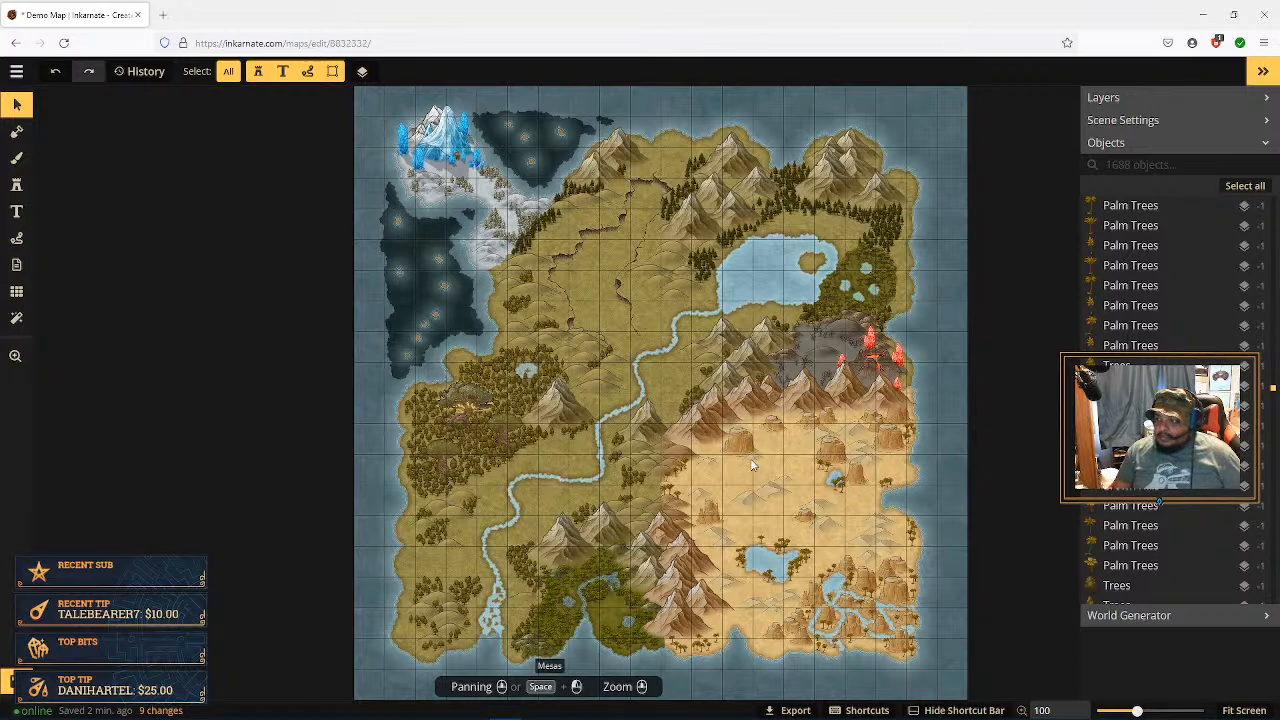
pyautogui.scroll(3, 752, 460)
pyautogui.scroll(5, 931, 510)
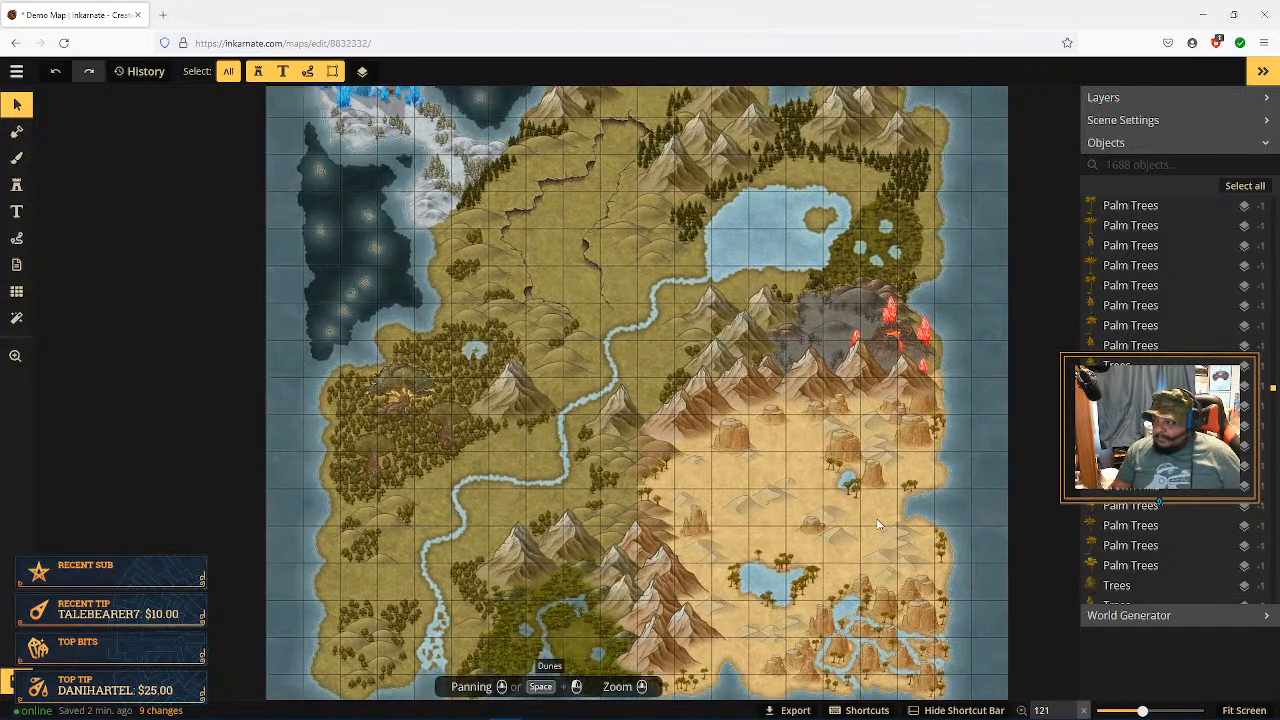
pyautogui.scroll(-4, 931, 510)
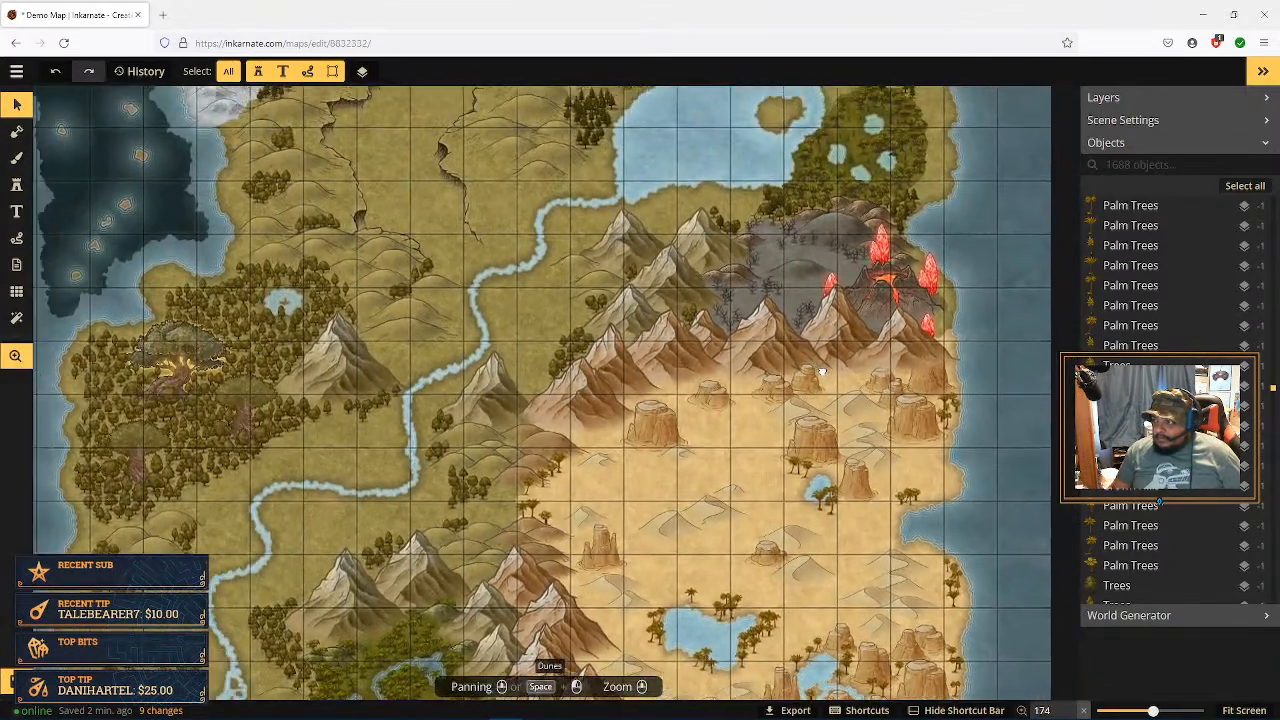
pyautogui.moveTo(822, 371); pyautogui.dragTo(982, 413)
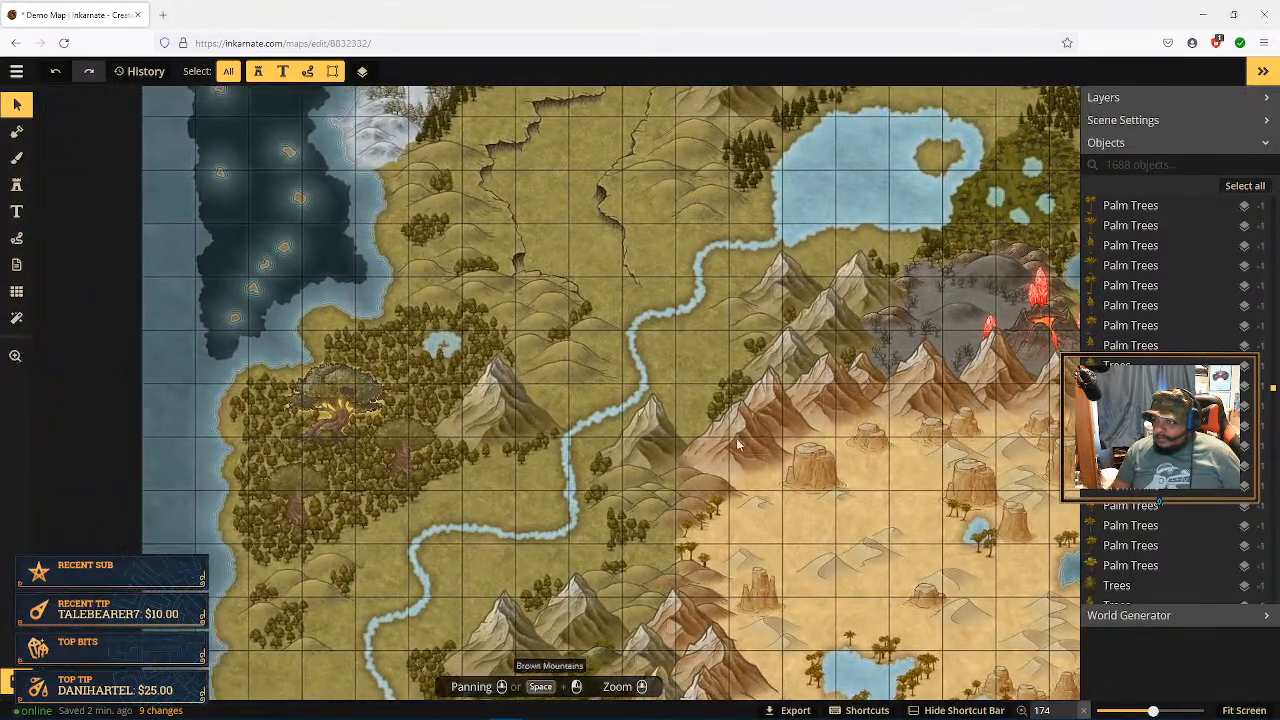
pyautogui.moveTo(674, 473); pyautogui.dragTo(896, 358)
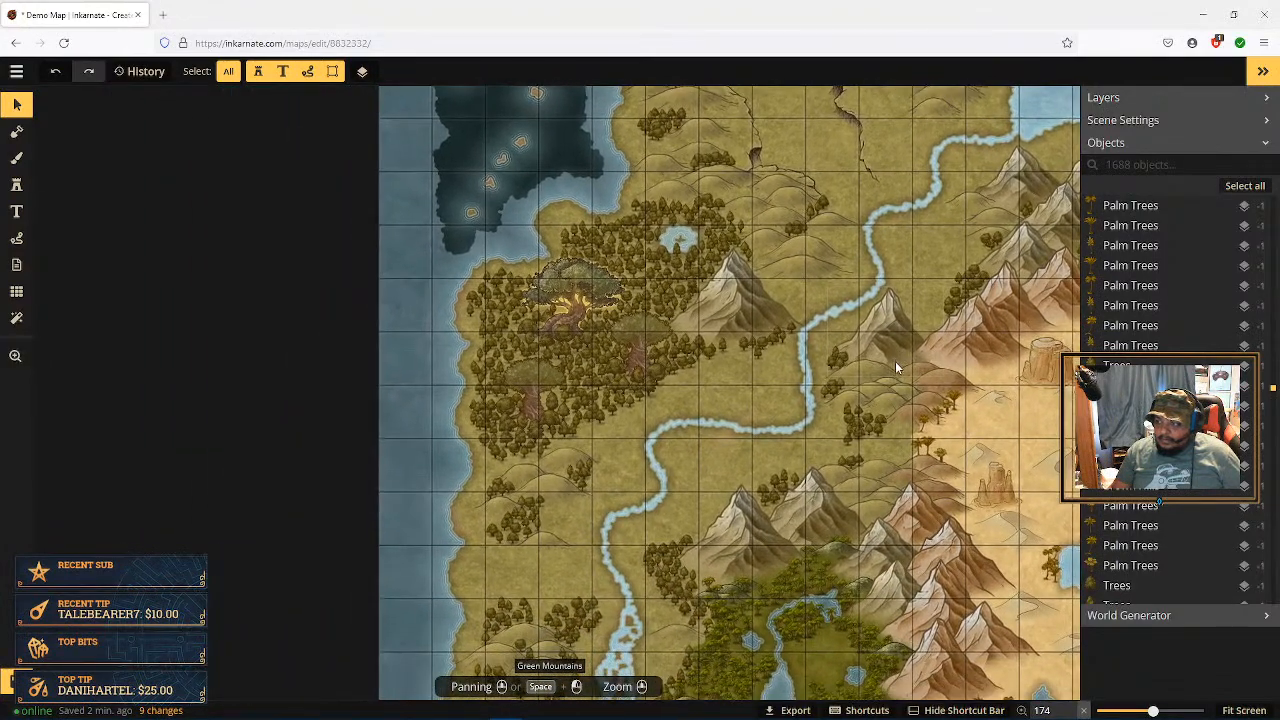
pyautogui.moveTo(850, 304); pyautogui.dragTo(730, 512)
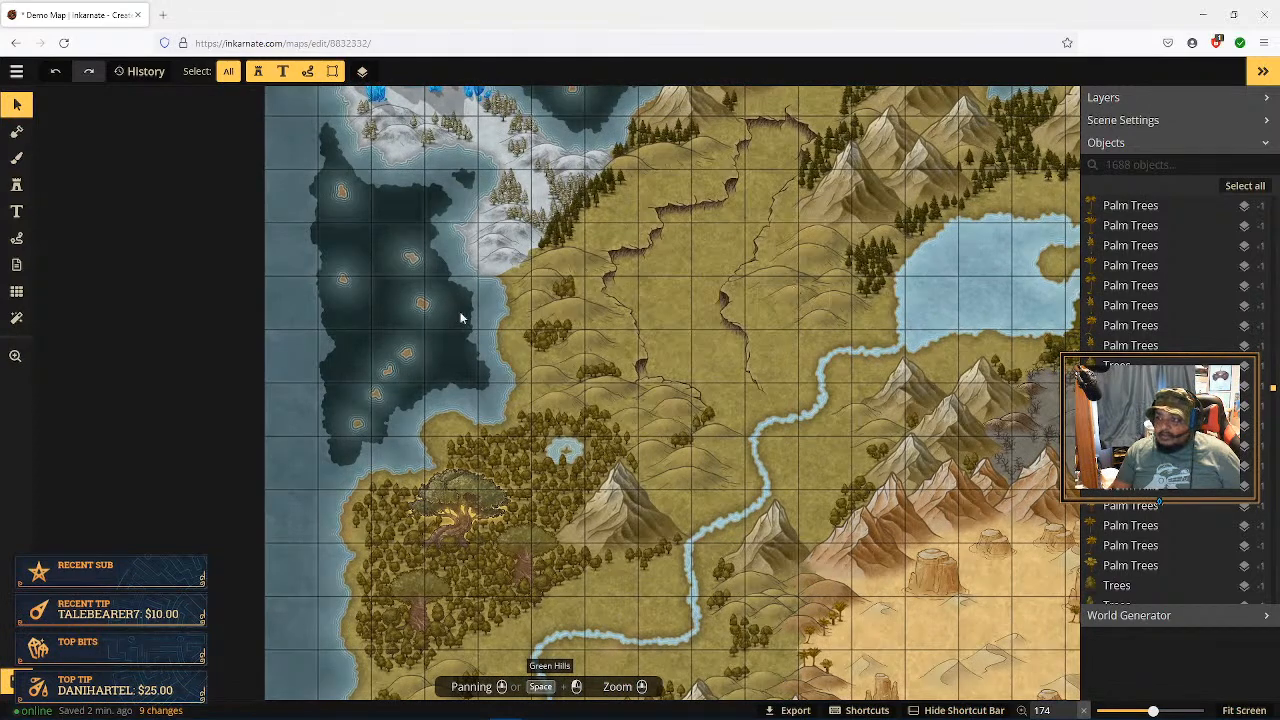
pyautogui.moveTo(876, 326); pyautogui.dragTo(724, 368)
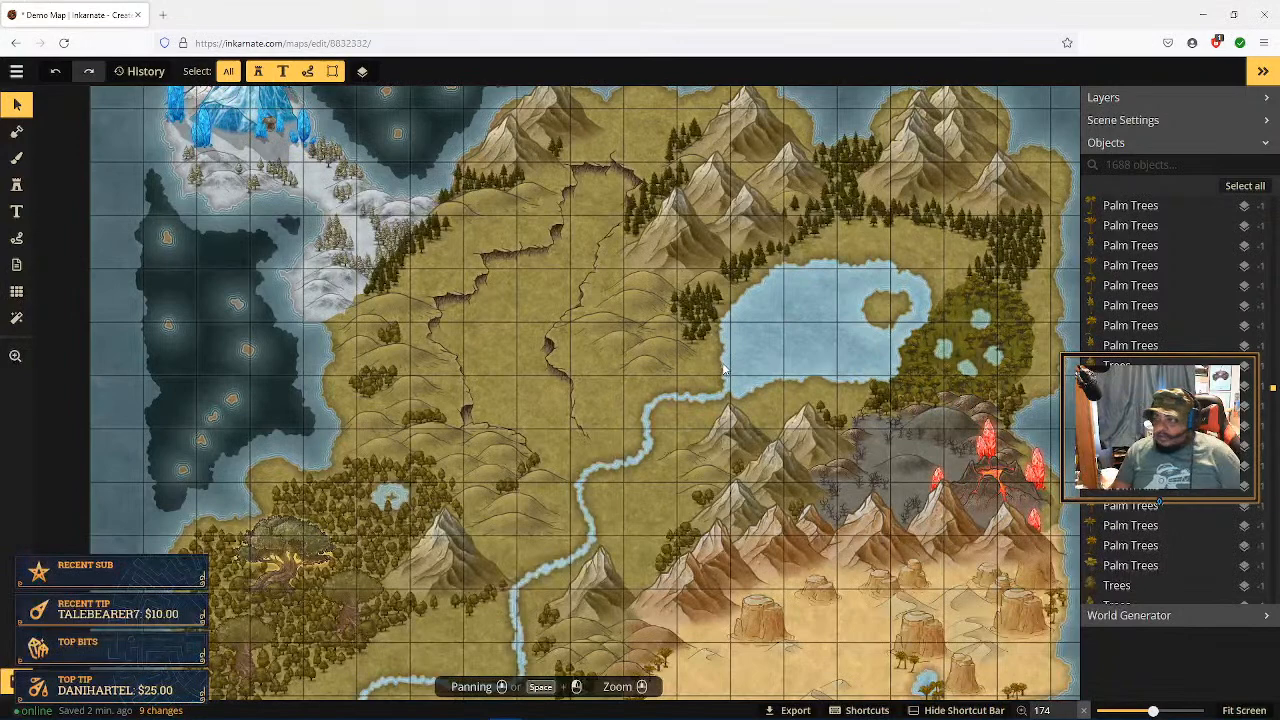
pyautogui.scroll(5, 823, 308)
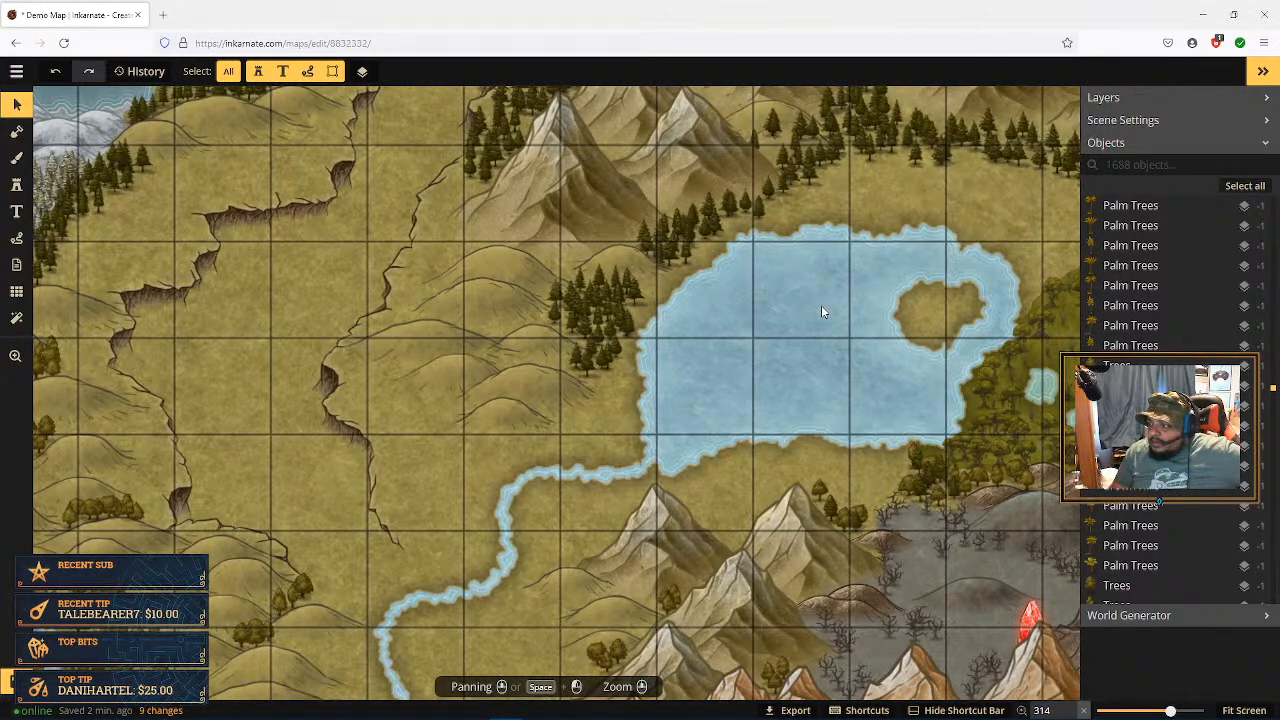
pyautogui.scroll(-3, 704, 370)
pyautogui.scroll(-1, 706, 368)
pyautogui.scroll(-1, 705, 371)
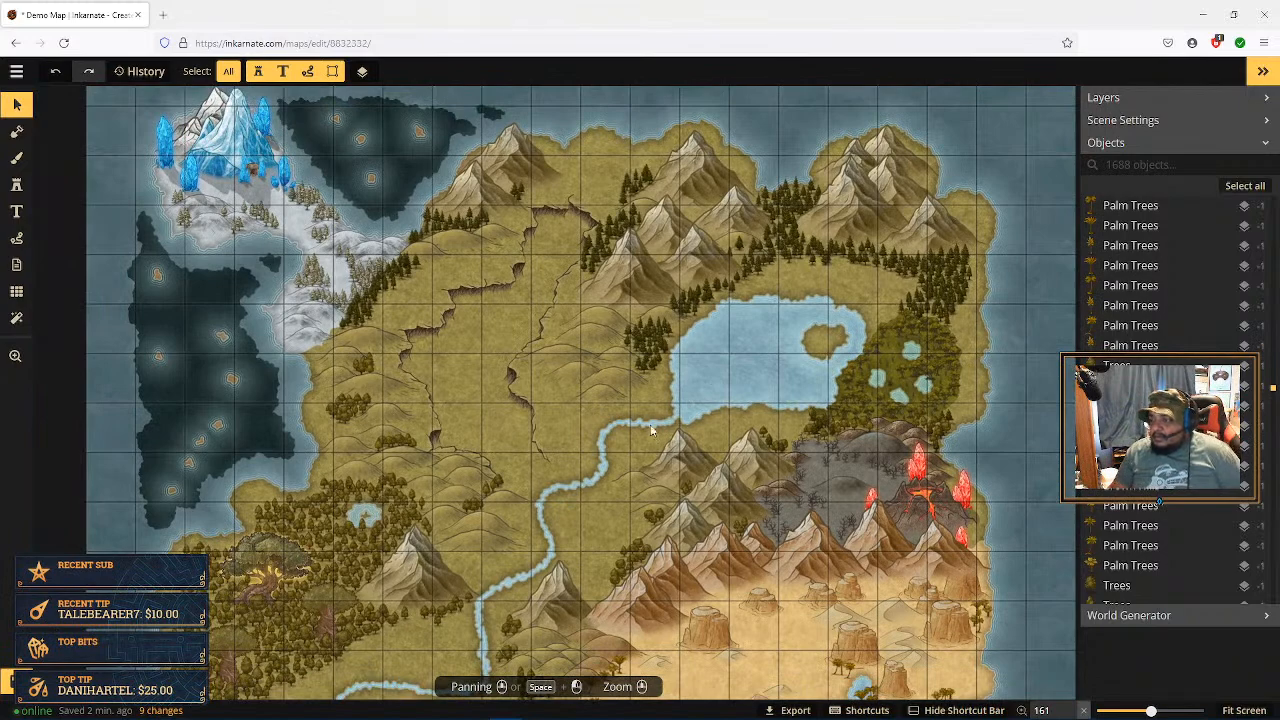
pyautogui.moveTo(634, 430); pyautogui.dragTo(682, 311)
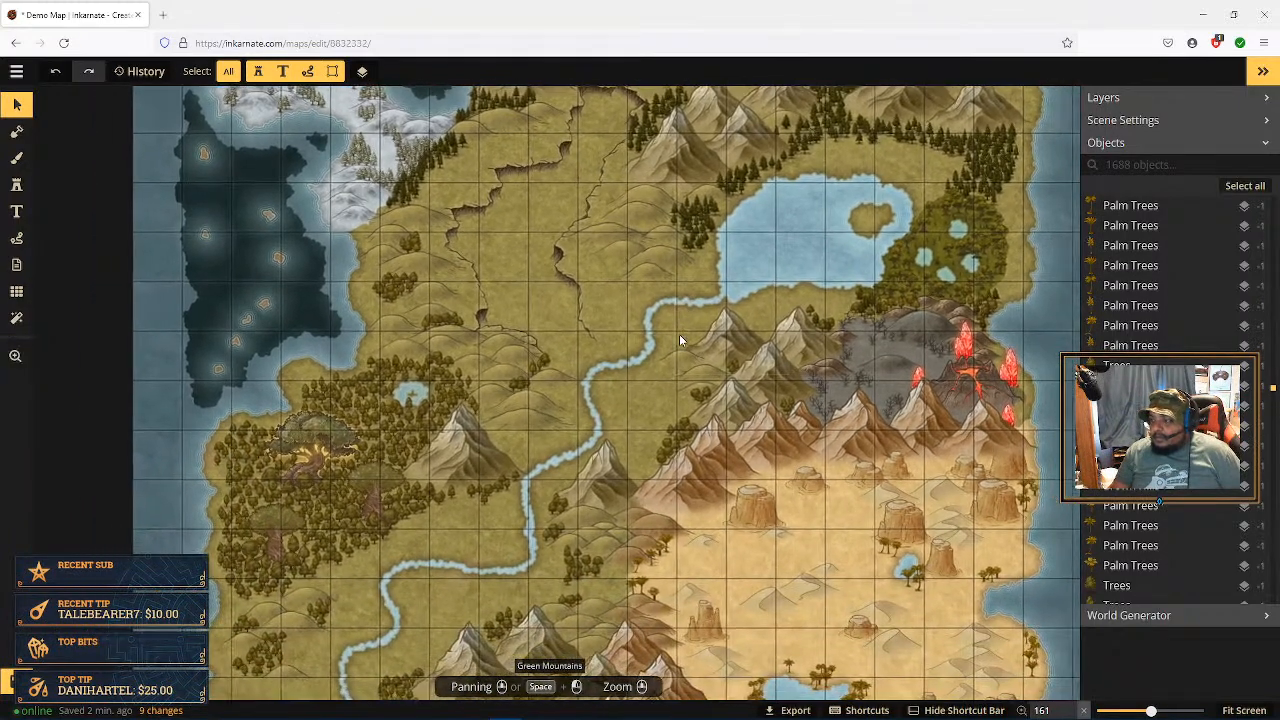
# Step: Save the current state of the whole map
pyautogui.scroll(-1, 679, 334)
pyautogui.click(1243, 710)
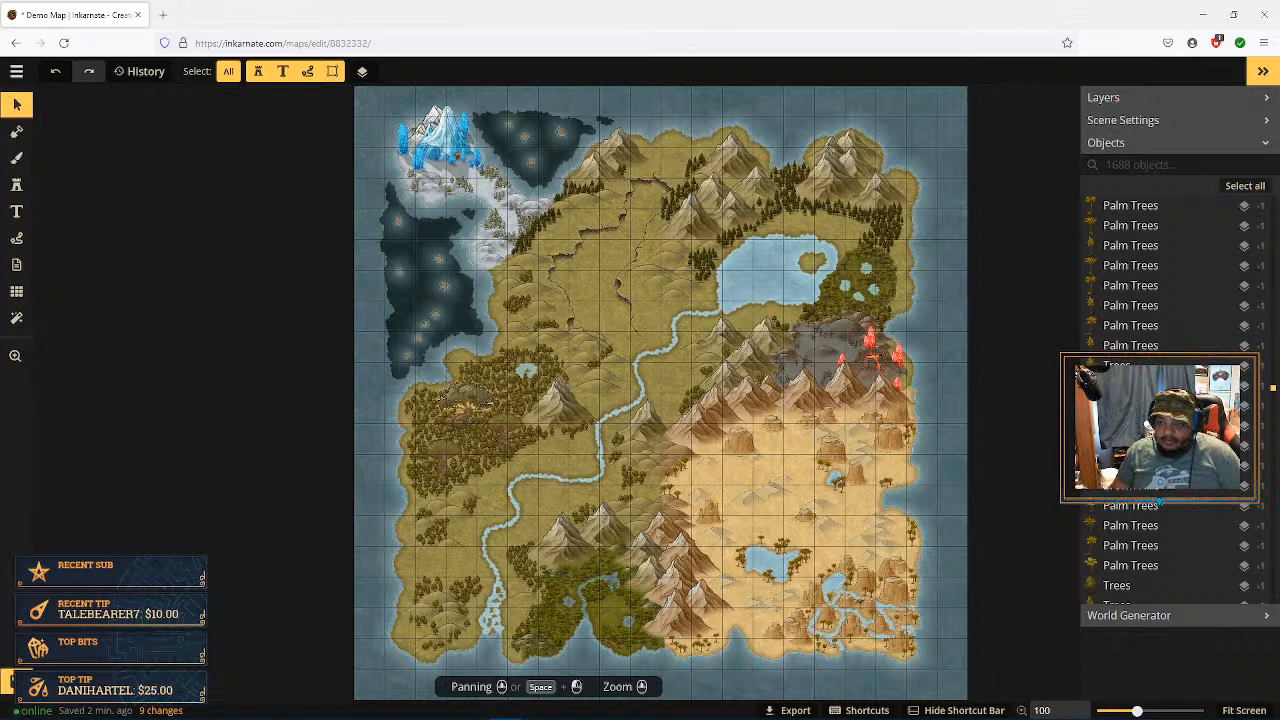
pyautogui.hotkey('ctrl', 's')
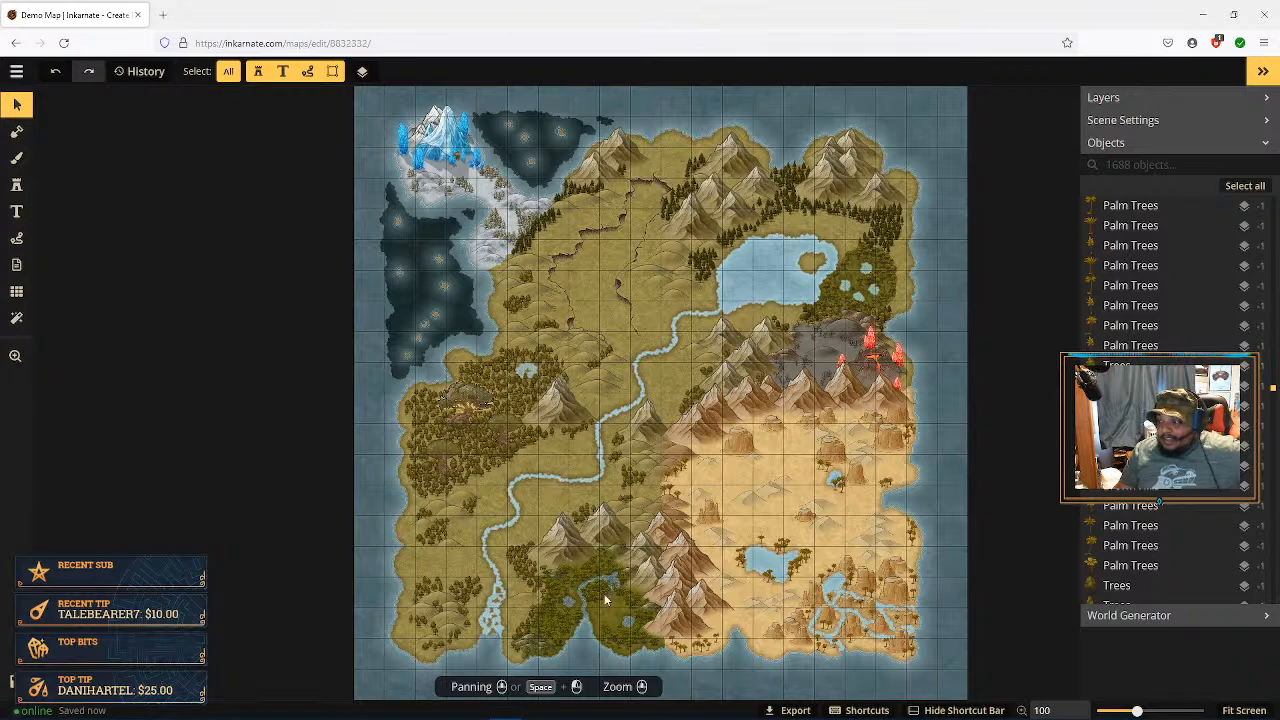
# Step: Examine the southern part of the map, from the desert and jungle to the river delta in the southwest
pyautogui.scroll(3, 698, 600)
pyautogui.scroll(2, 698, 600)
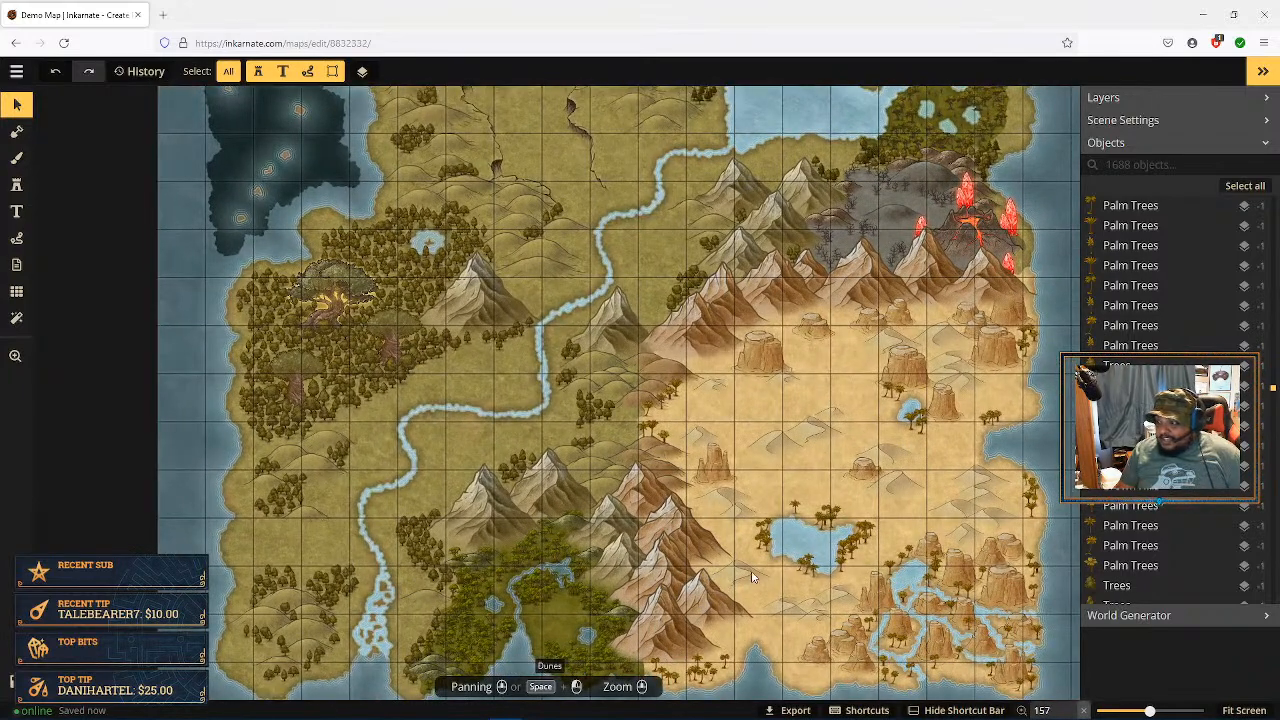
pyautogui.press('space')
pyautogui.moveTo(712, 570); pyautogui.dragTo(730, 481)
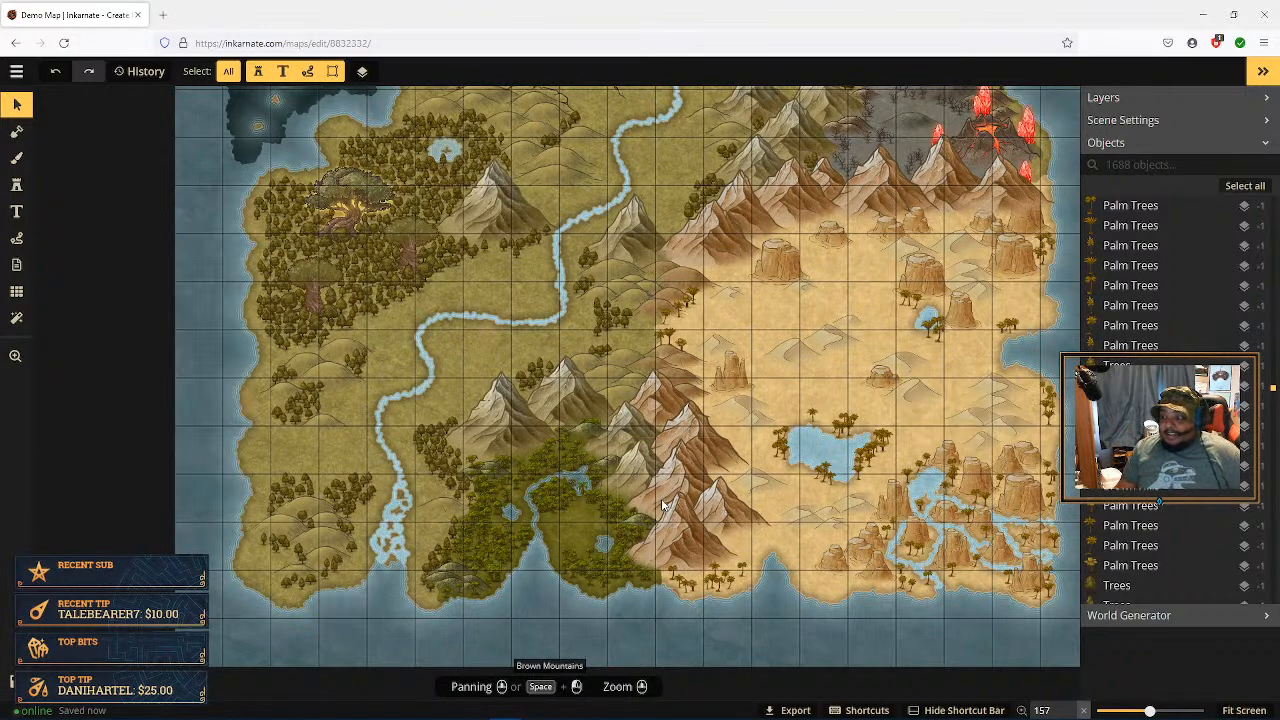
pyautogui.press('space')
pyautogui.moveTo(563, 529)
pyautogui.mouseDown()
pyautogui.moveTo(623, 523)
pyautogui.moveTo(570, 515)
pyautogui.mouseUp()
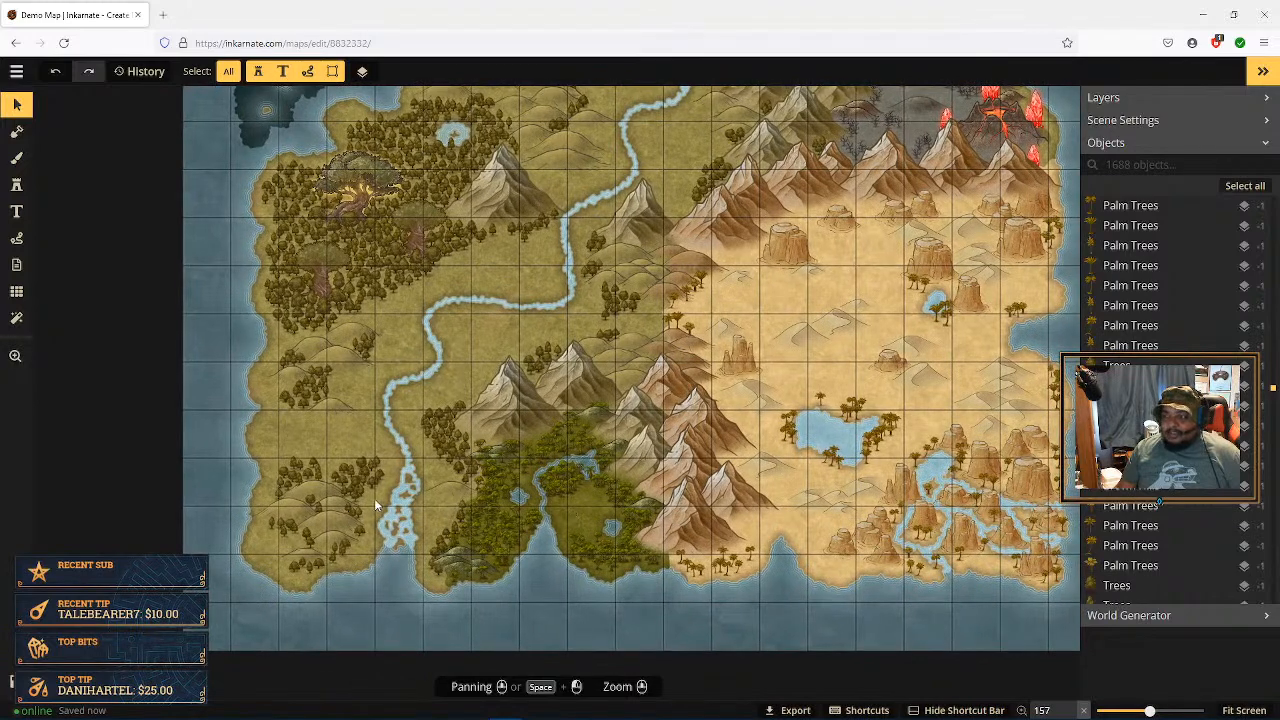
pyautogui.scroll(3, 374, 498)
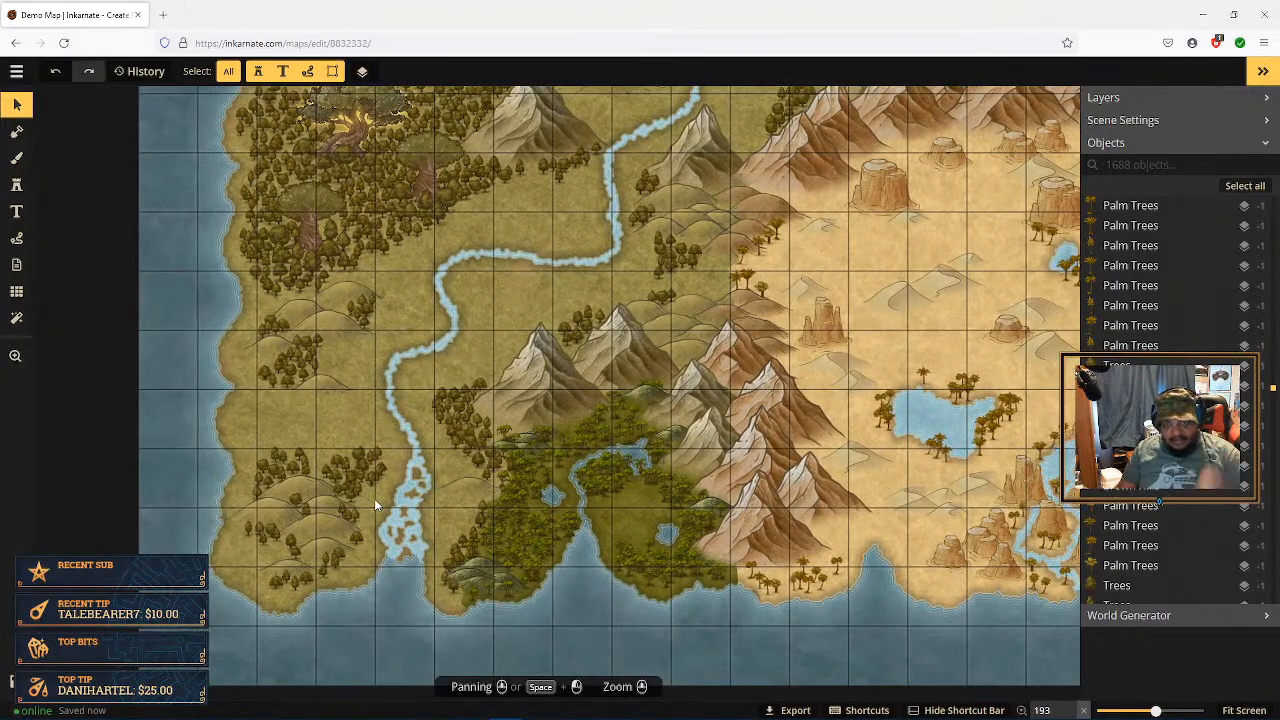
pyautogui.scroll(2, 433, 516)
pyautogui.scroll(-2, 436, 516)
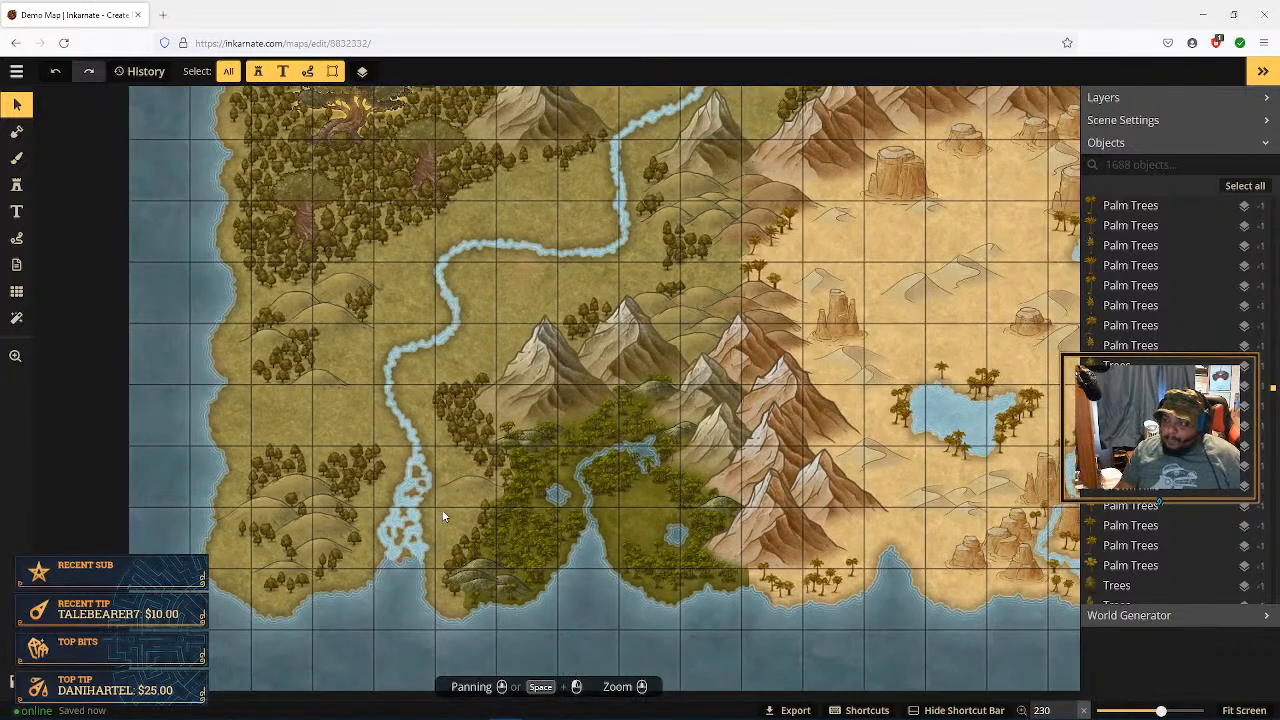
# Step: Save the map as a clone named Demo Map_2
pyautogui.click(16, 74)
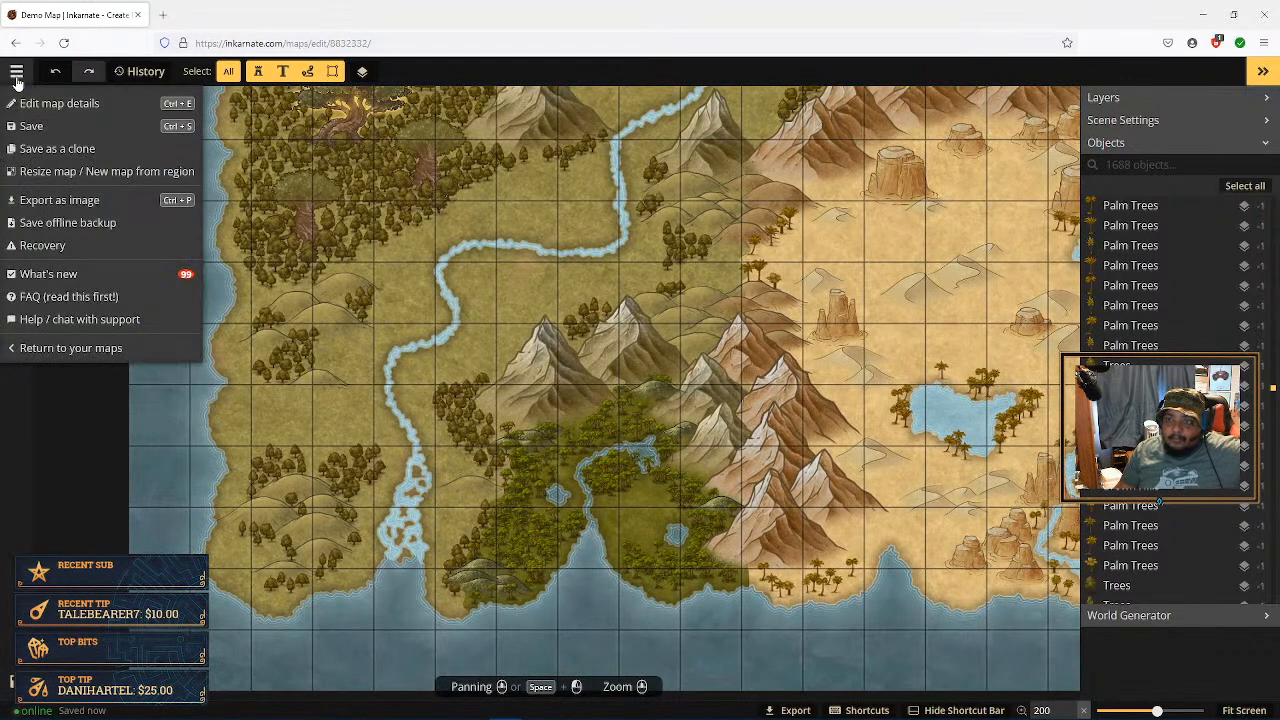
pyautogui.click(100, 151)
pyautogui.click(566, 390)
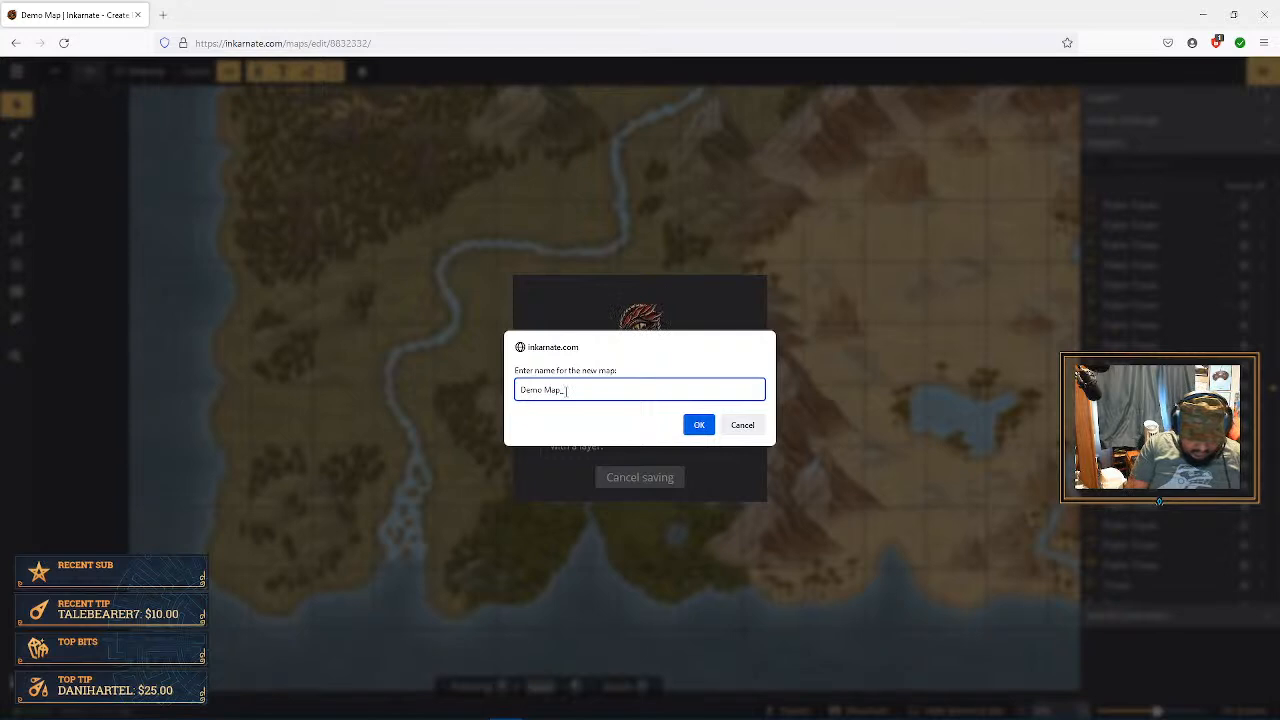
pyautogui.click(699, 428)
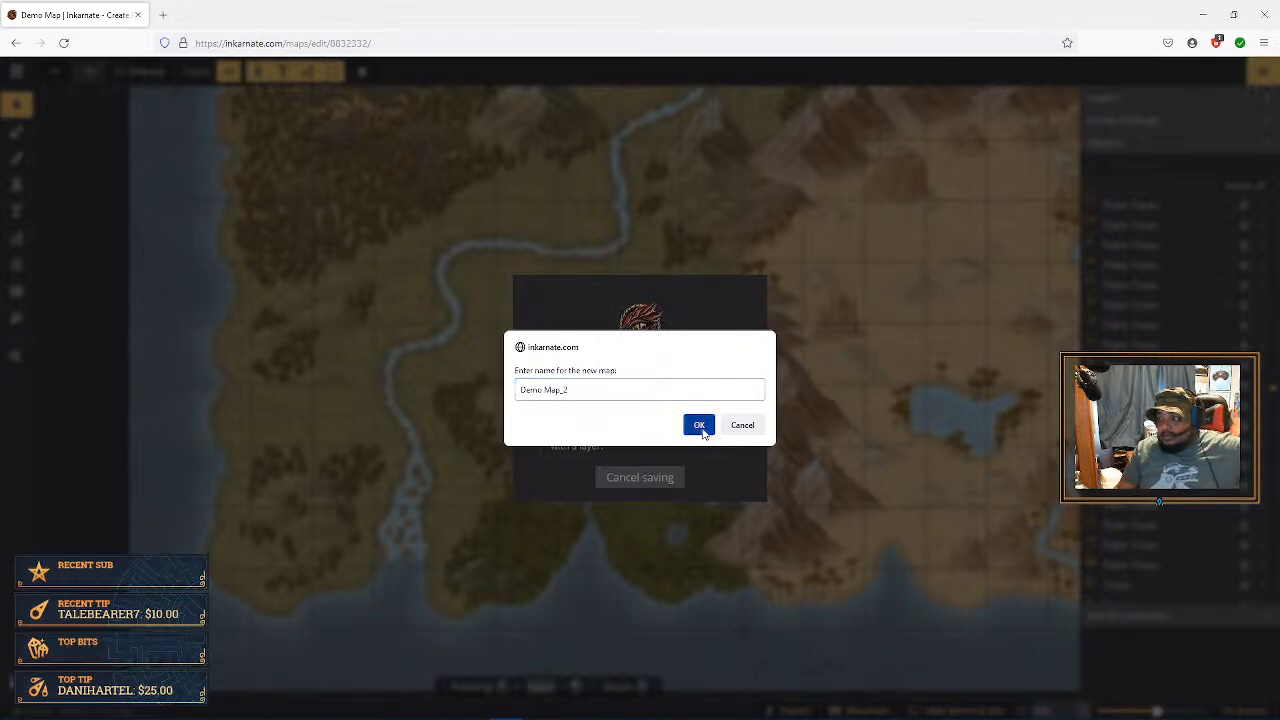
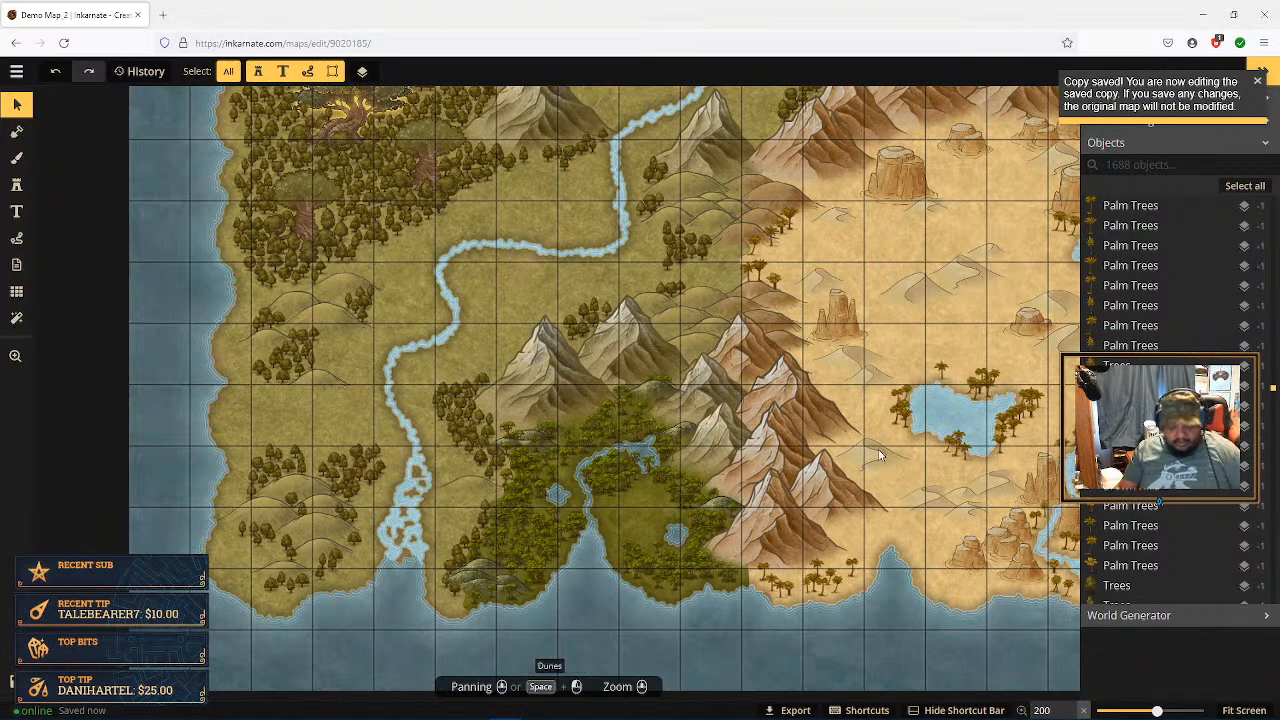
# Step: Look through the Fantasy World stamps matching "city" in the stamp catalog
pyautogui.moveTo(866, 353); pyautogui.dragTo(688, 470)
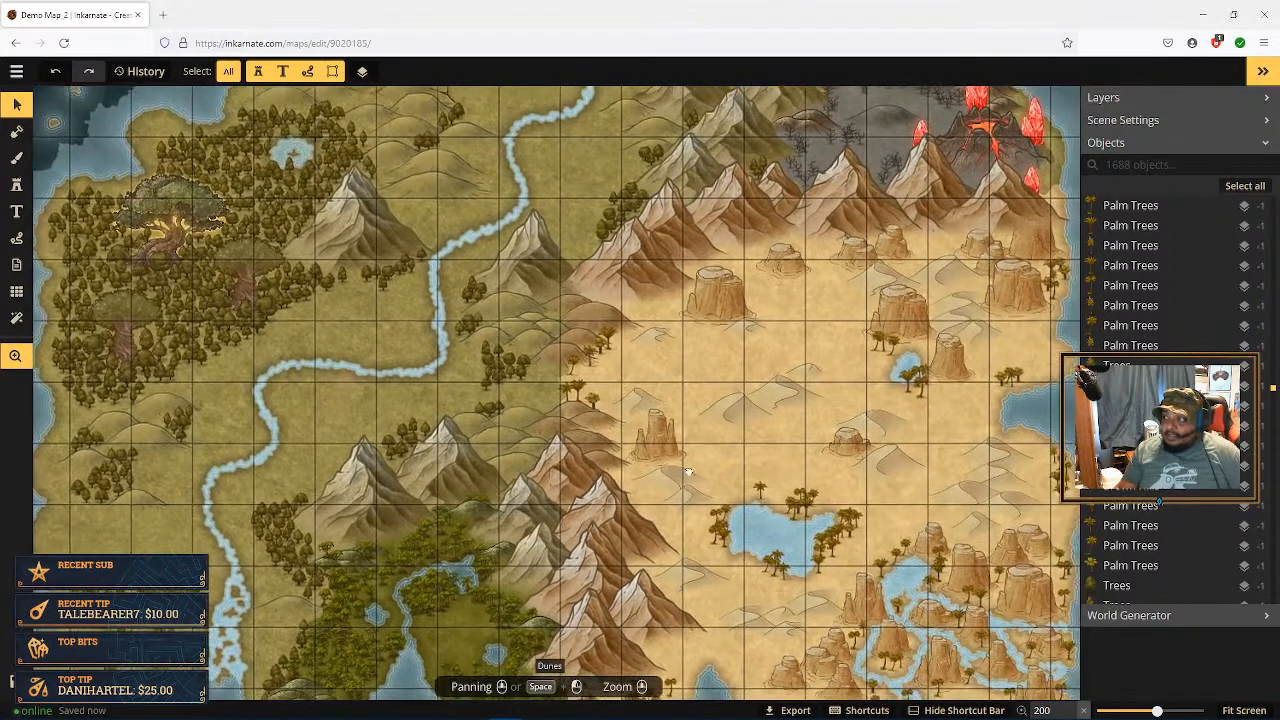
pyautogui.scroll(-1, 786, 436)
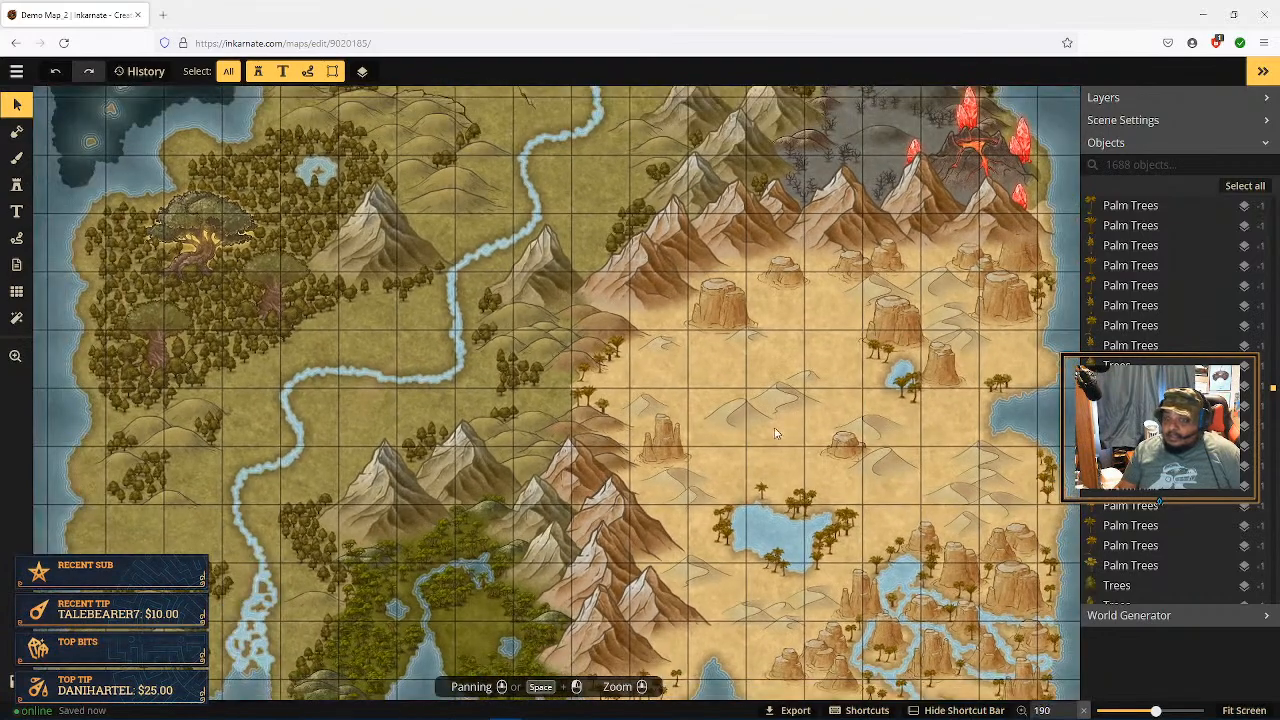
pyautogui.moveTo(626, 468); pyautogui.dragTo(670, 440)
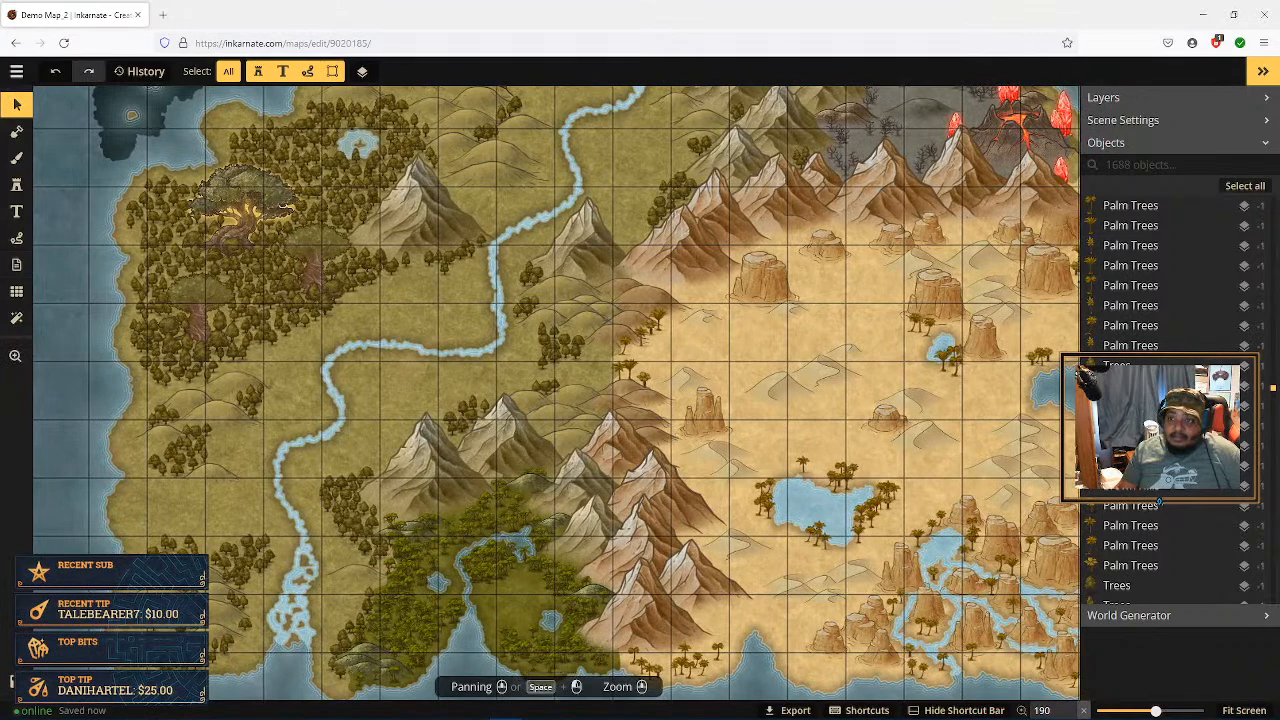
pyautogui.click(17, 189)
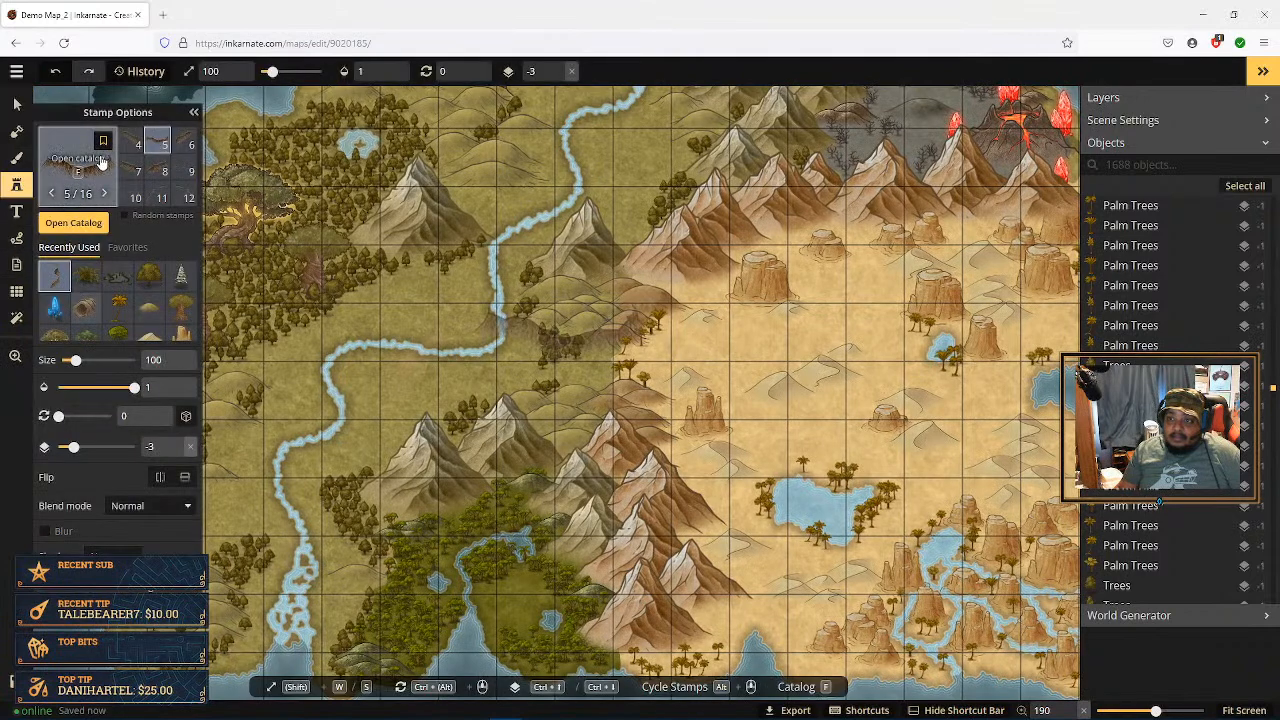
pyautogui.click(100, 216)
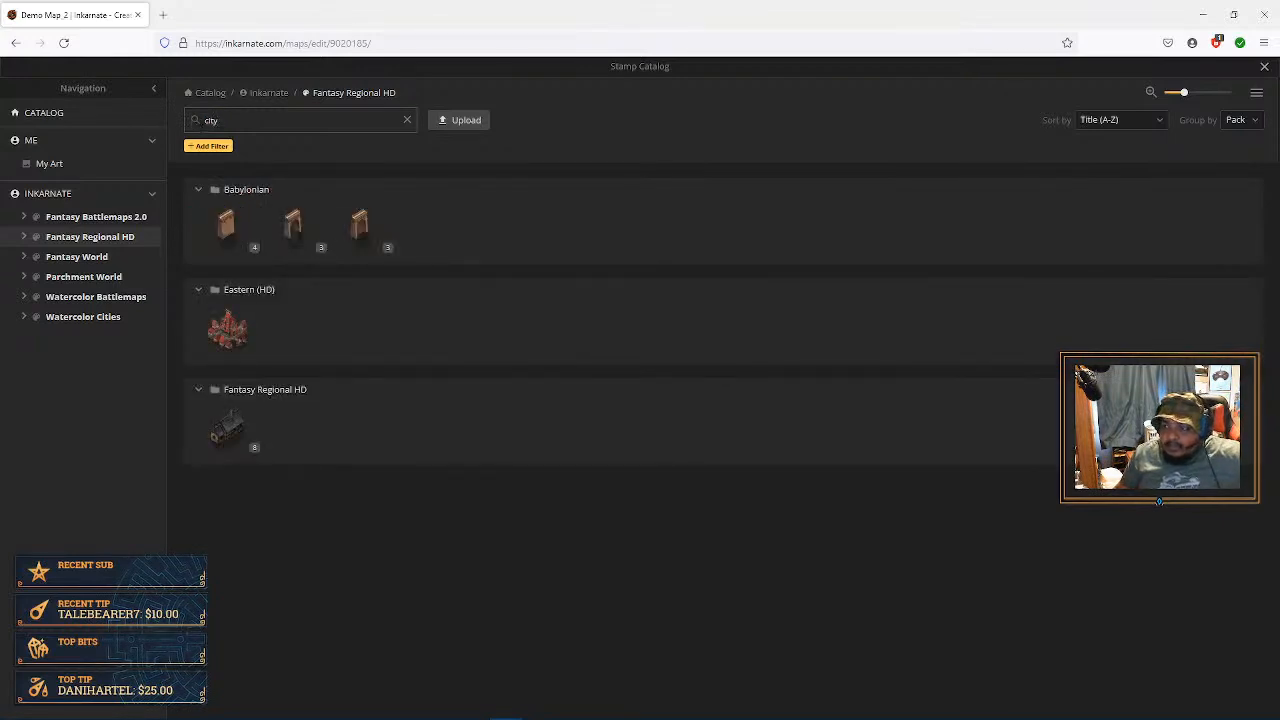
pyautogui.click(25, 258)
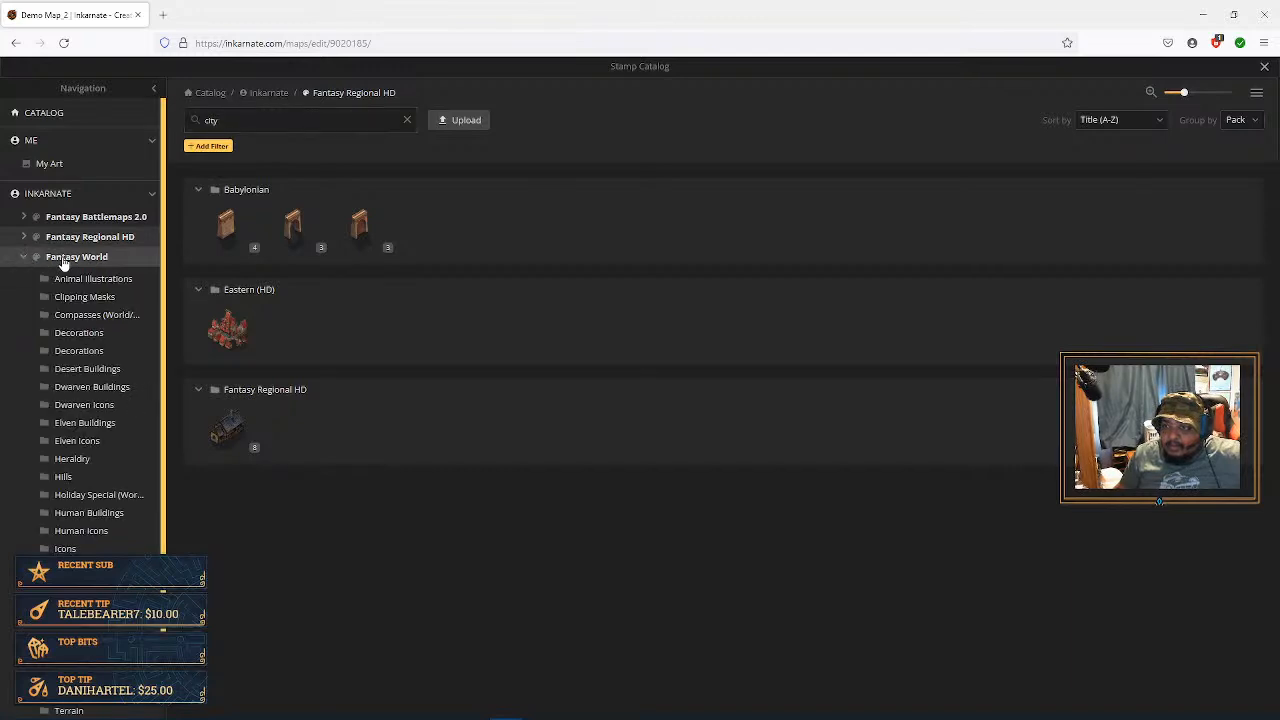
pyautogui.click(61, 258)
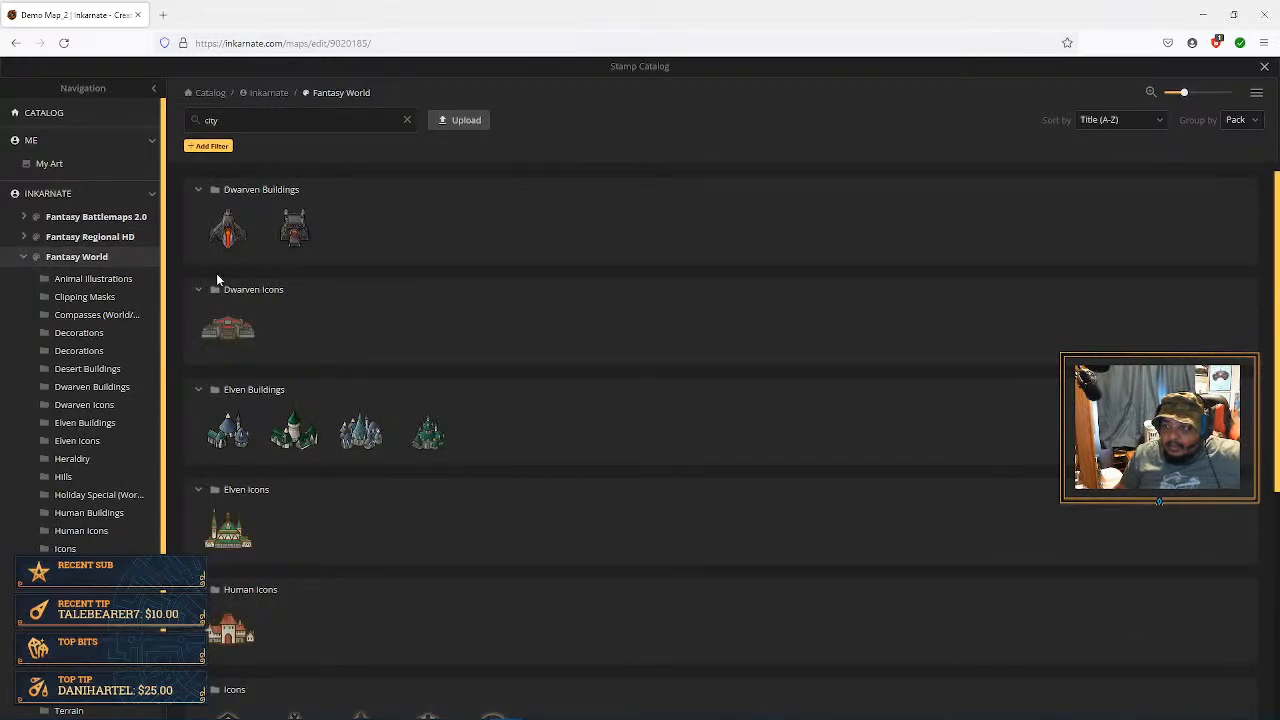
pyautogui.scroll(-3, 449, 299)
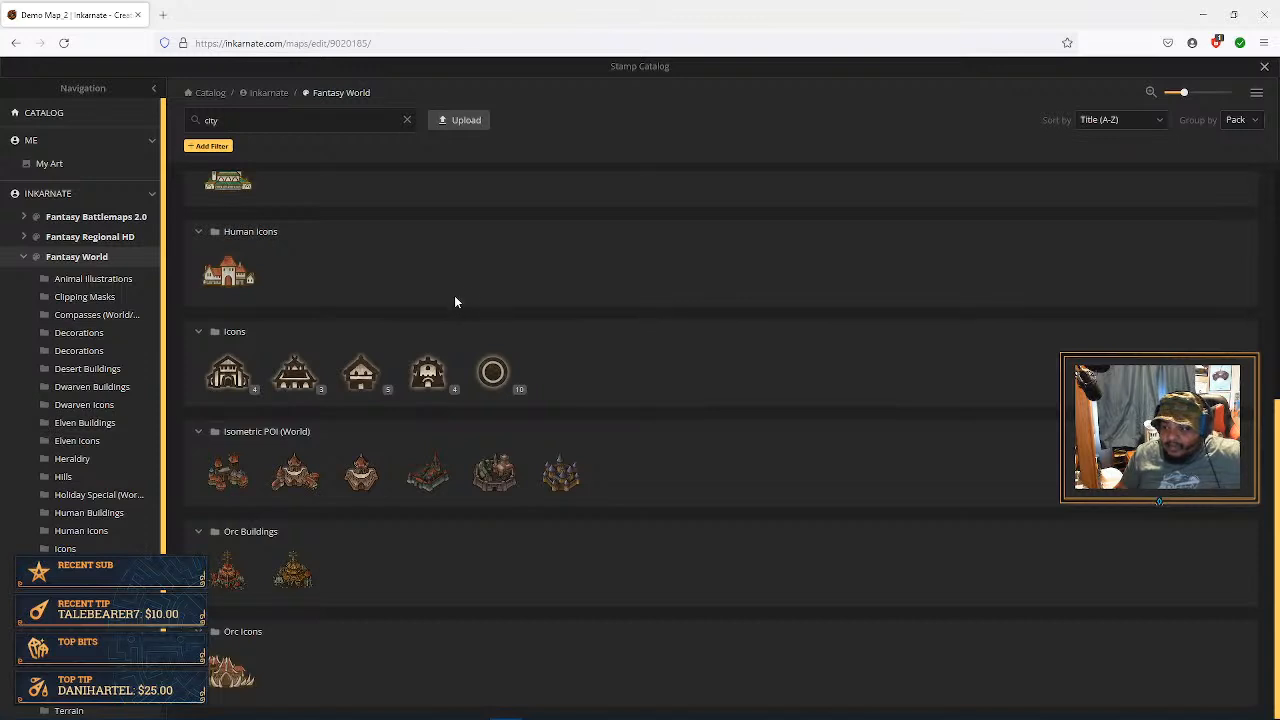
pyautogui.scroll(3, 463, 304)
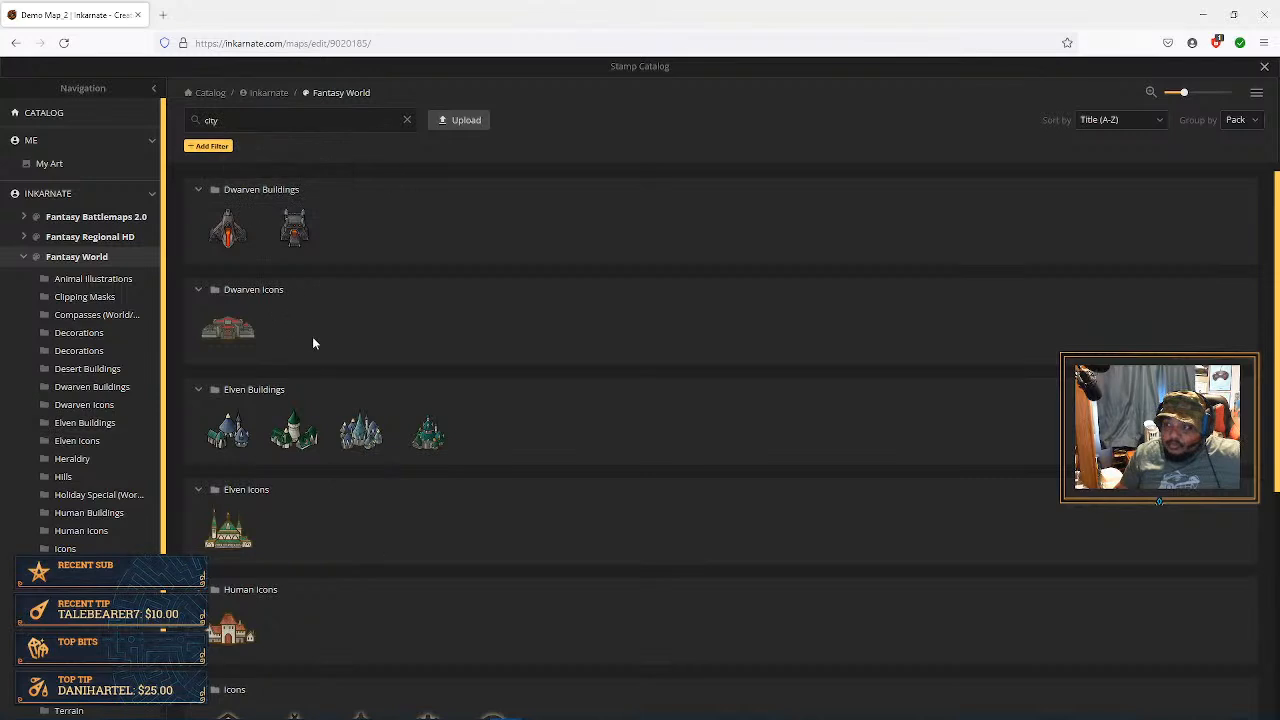
# Step: Clear the city search and pick the green-domed walled building from the expanded building set in Fantasy World's Desert Buildings
pyautogui.scroll(-3, 518, 397)
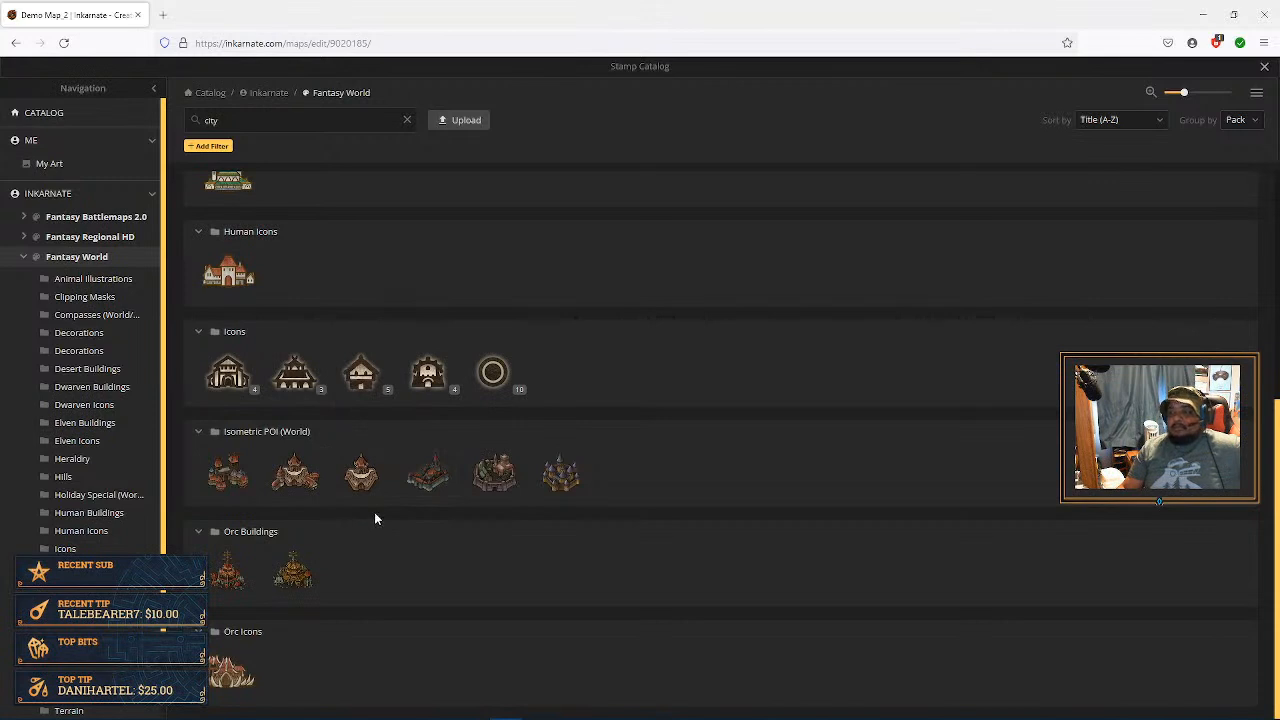
pyautogui.scroll(4, 373, 524)
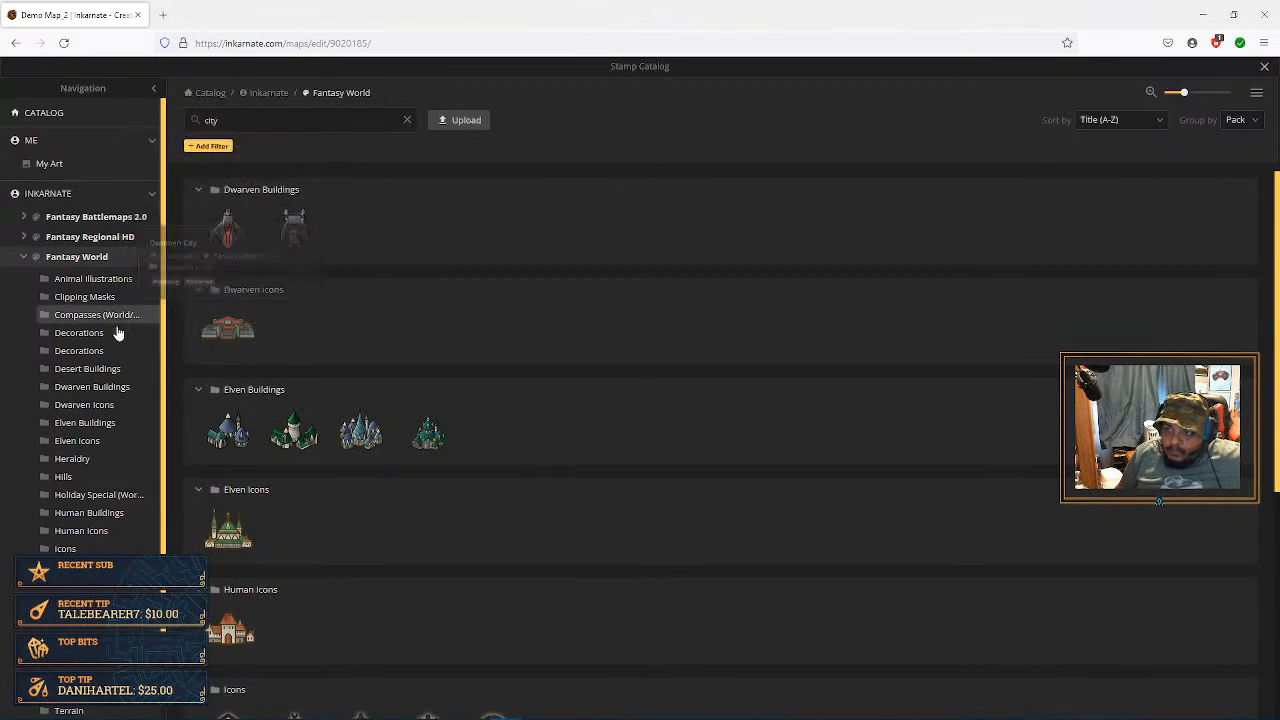
pyautogui.click(88, 369)
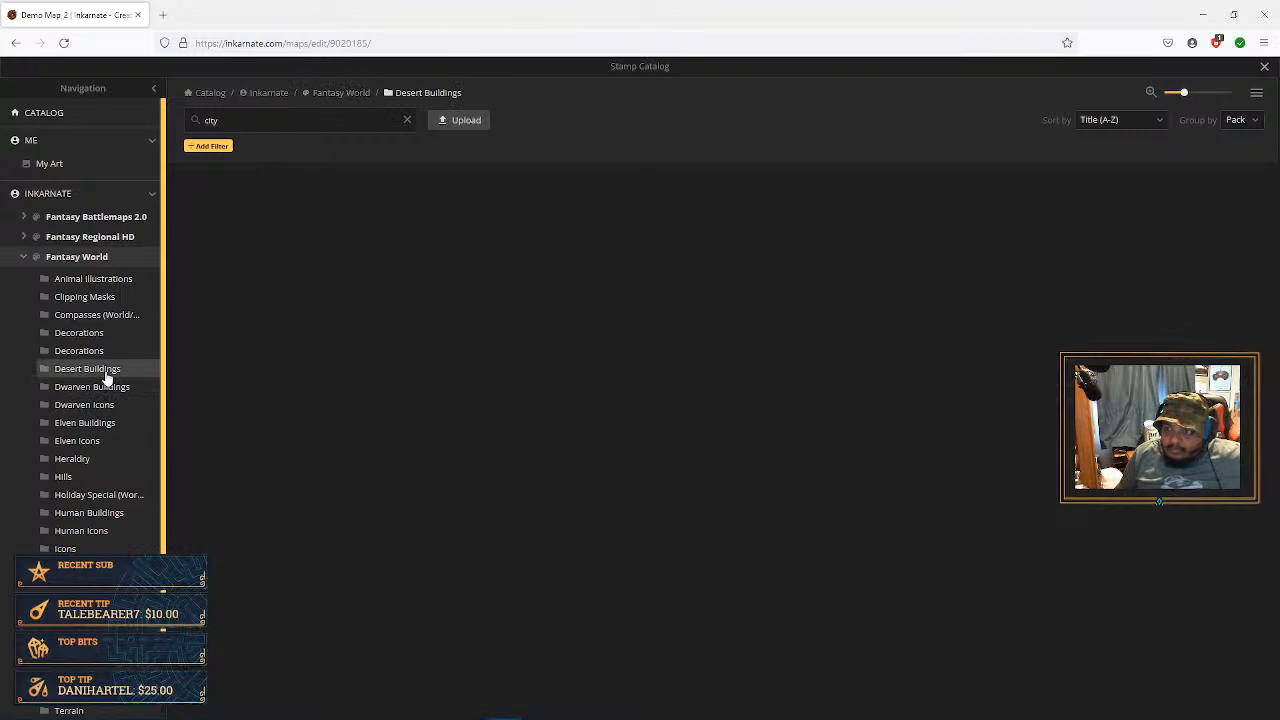
pyautogui.click(407, 120)
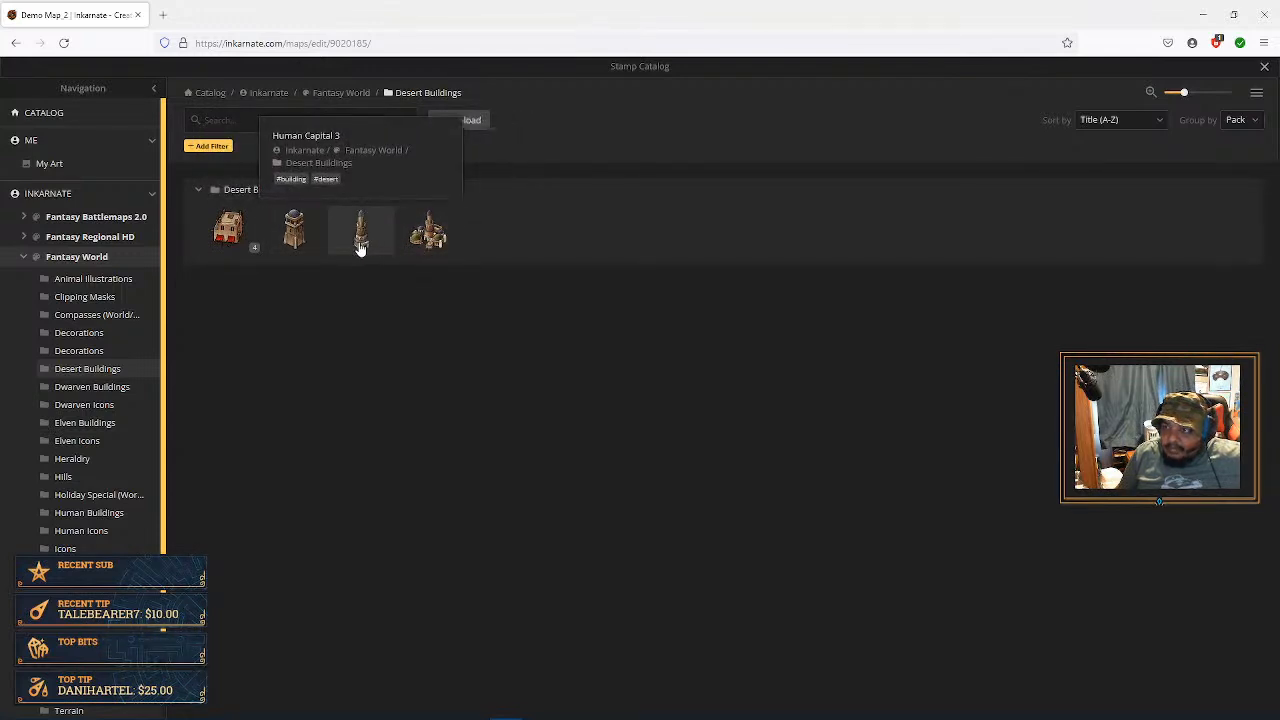
pyautogui.click(245, 250)
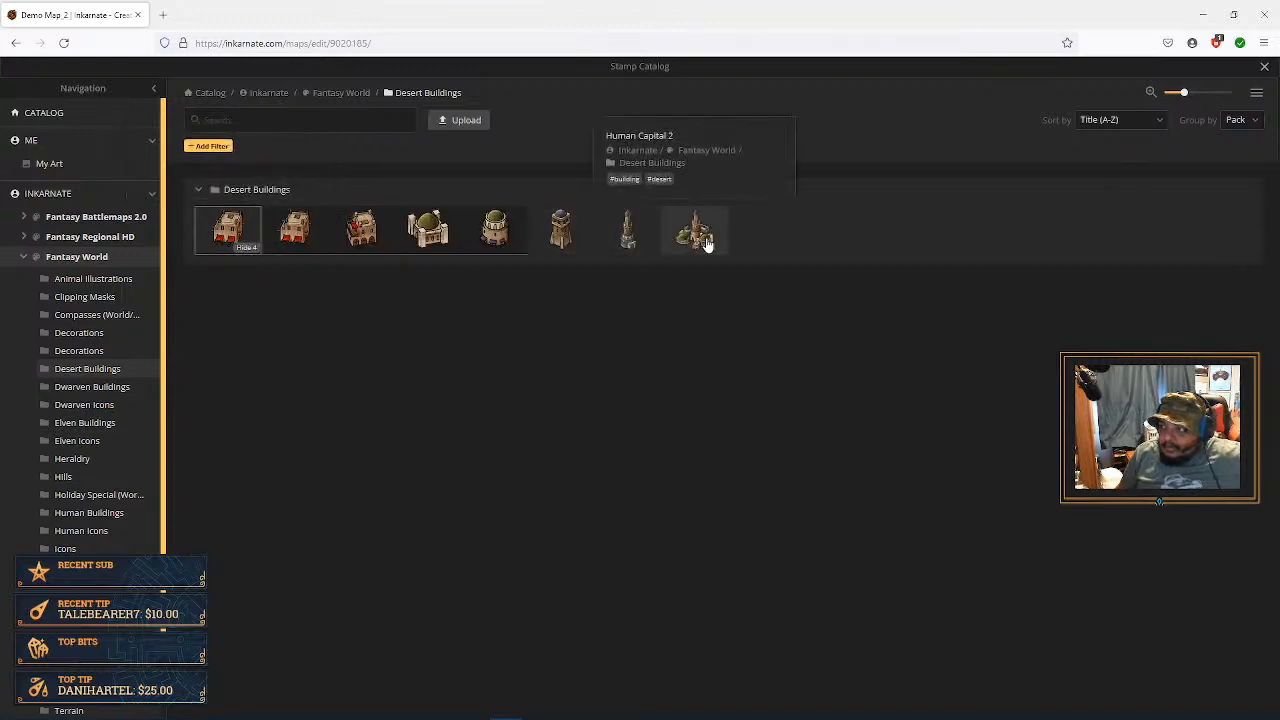
pyautogui.click(436, 245)
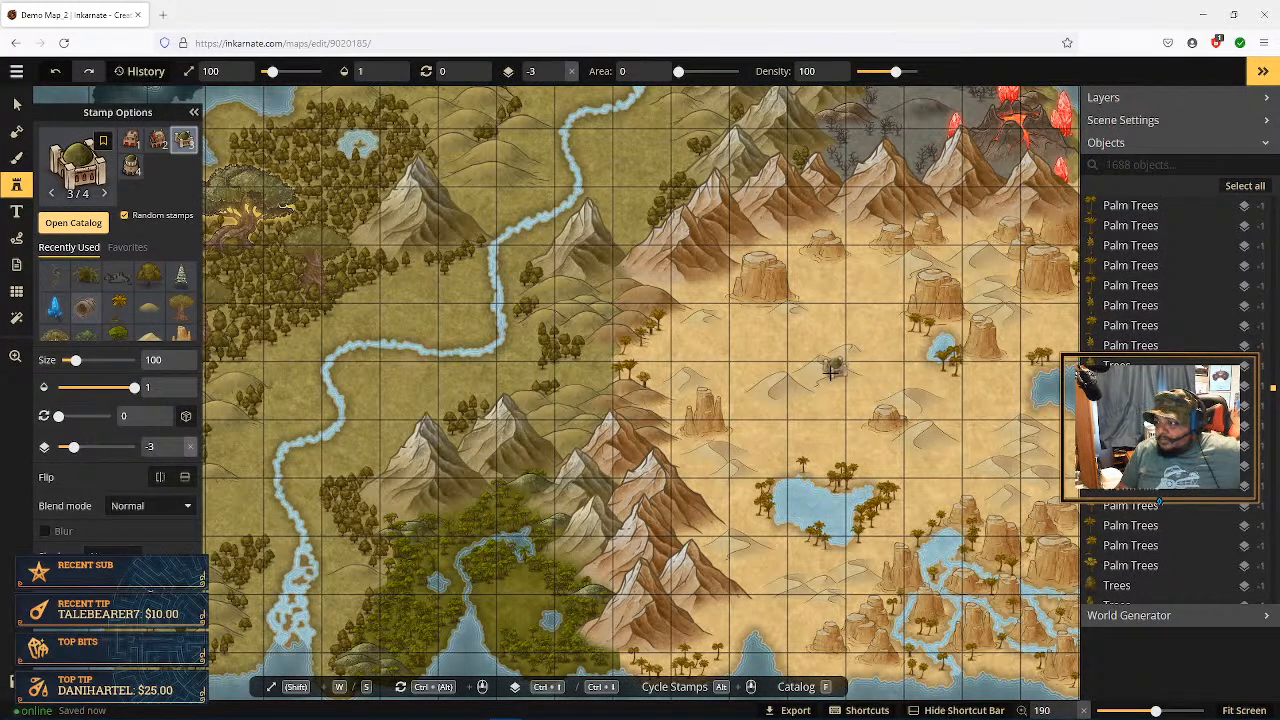
# Step: Place the domed building stamp at size 100 among the palms on the north shore of the desert lake
pyautogui.scroll(5, 817, 437)
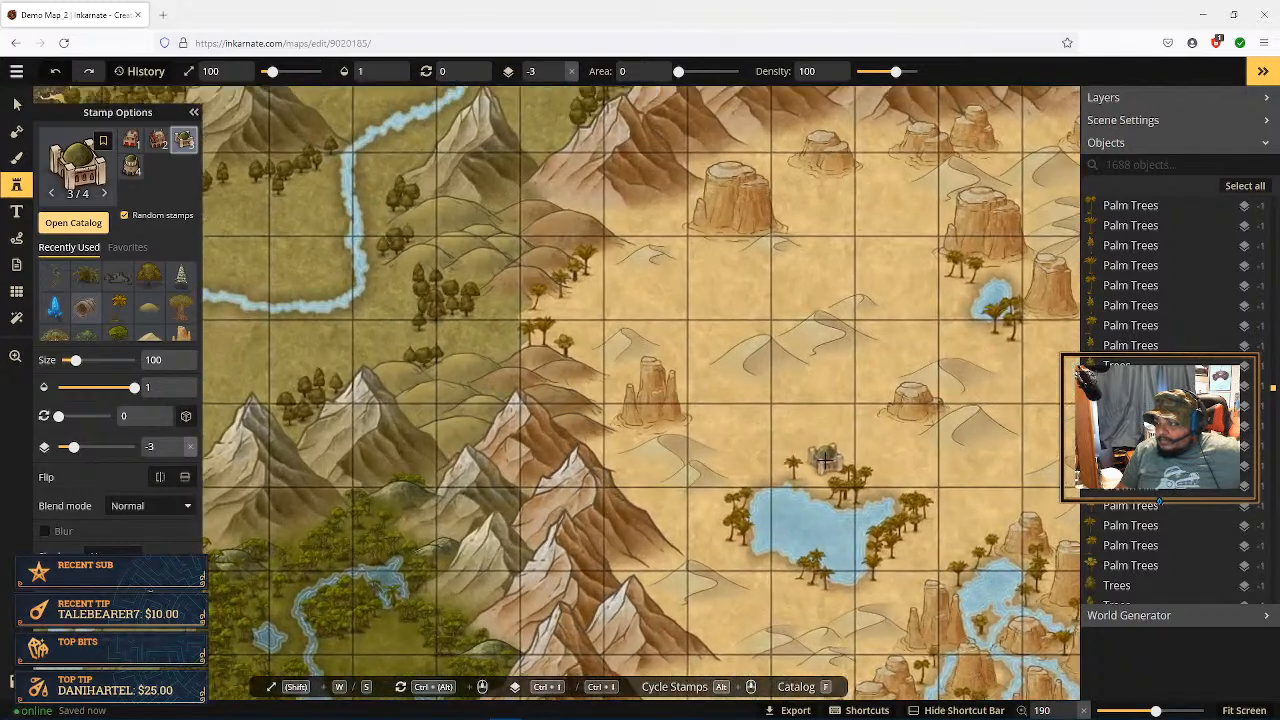
pyautogui.scroll(2, 825, 462)
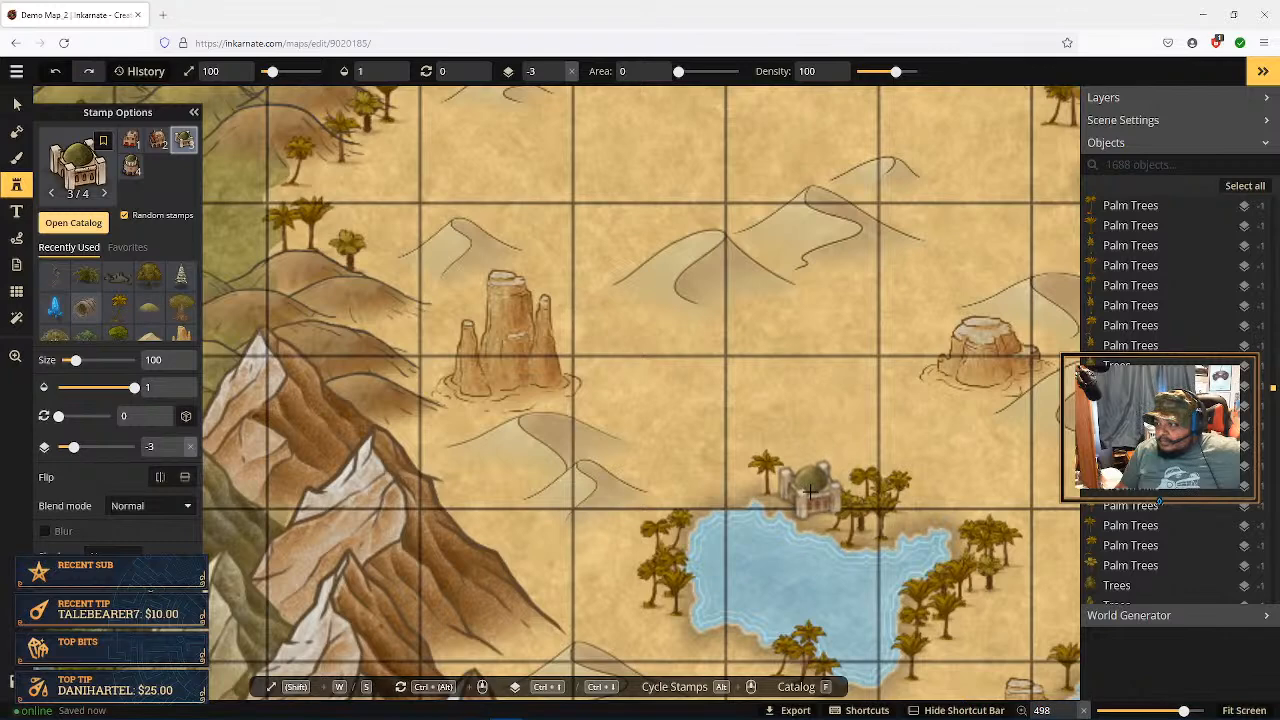
pyautogui.click(810, 491)
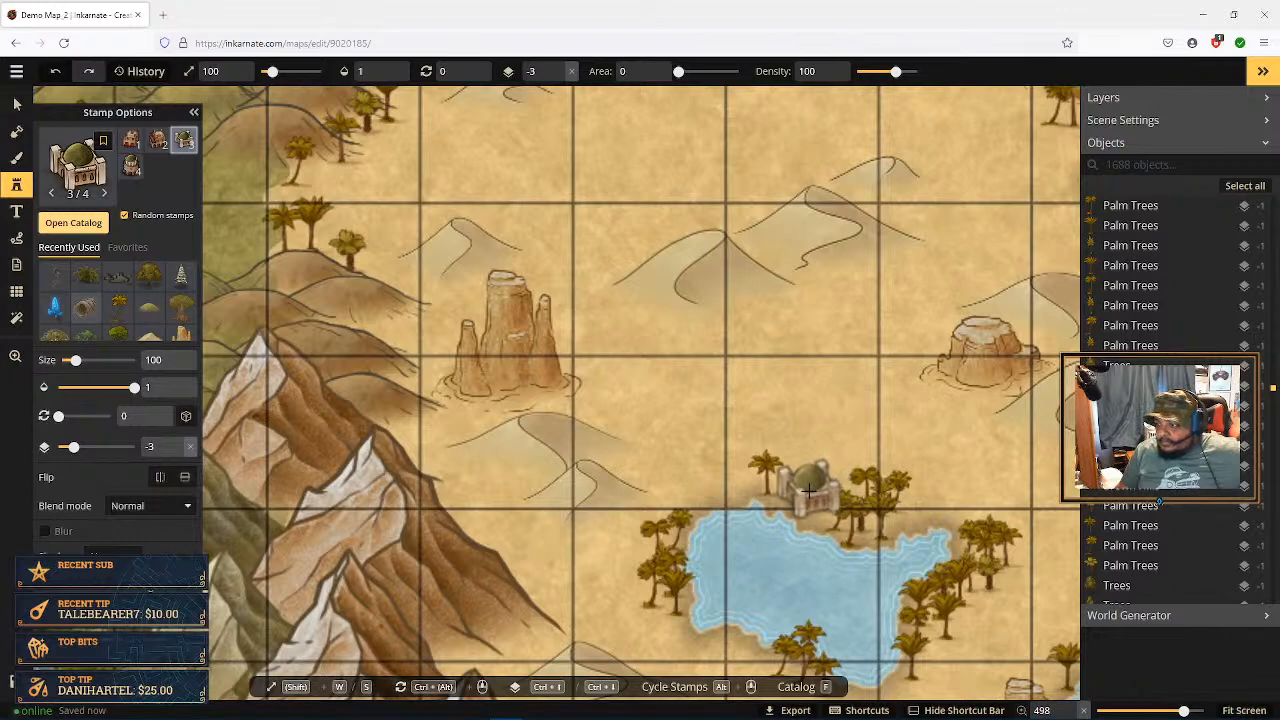
pyautogui.click(810, 491)
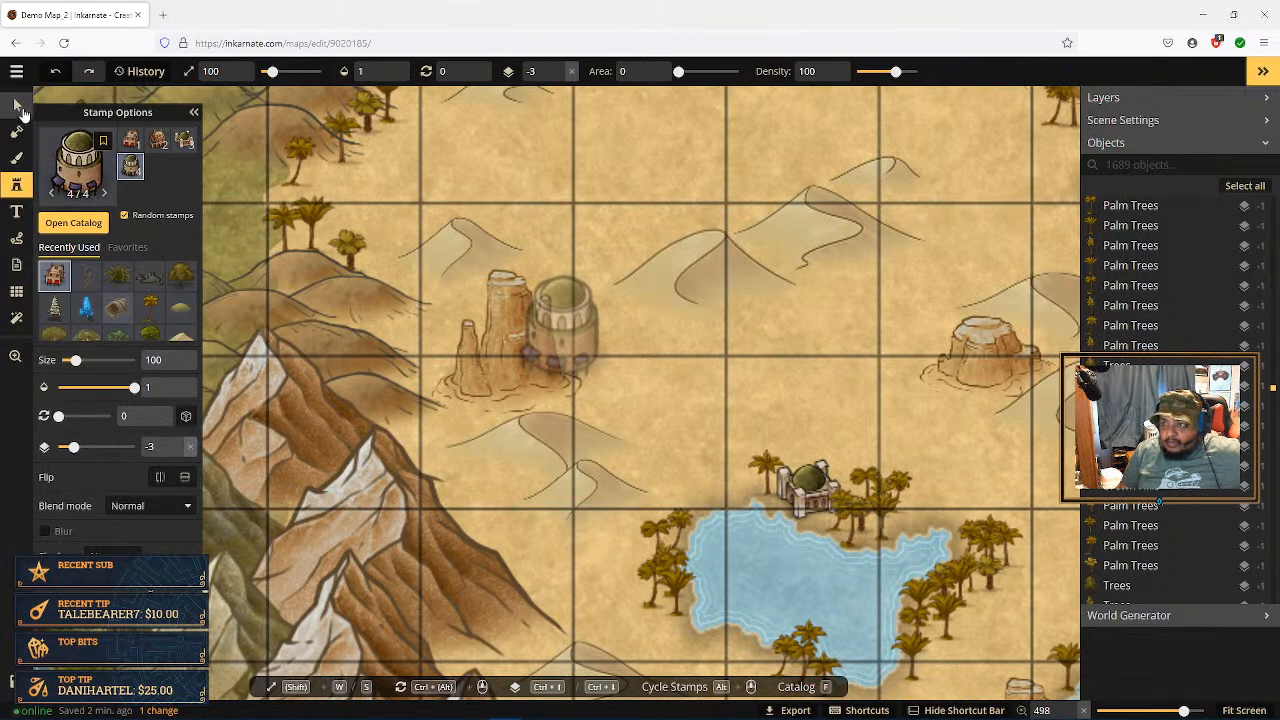
# Step: Reduce the placed domed building to size 75 and shift it slightly northwest along the lakeshore
pyautogui.click(18, 106)
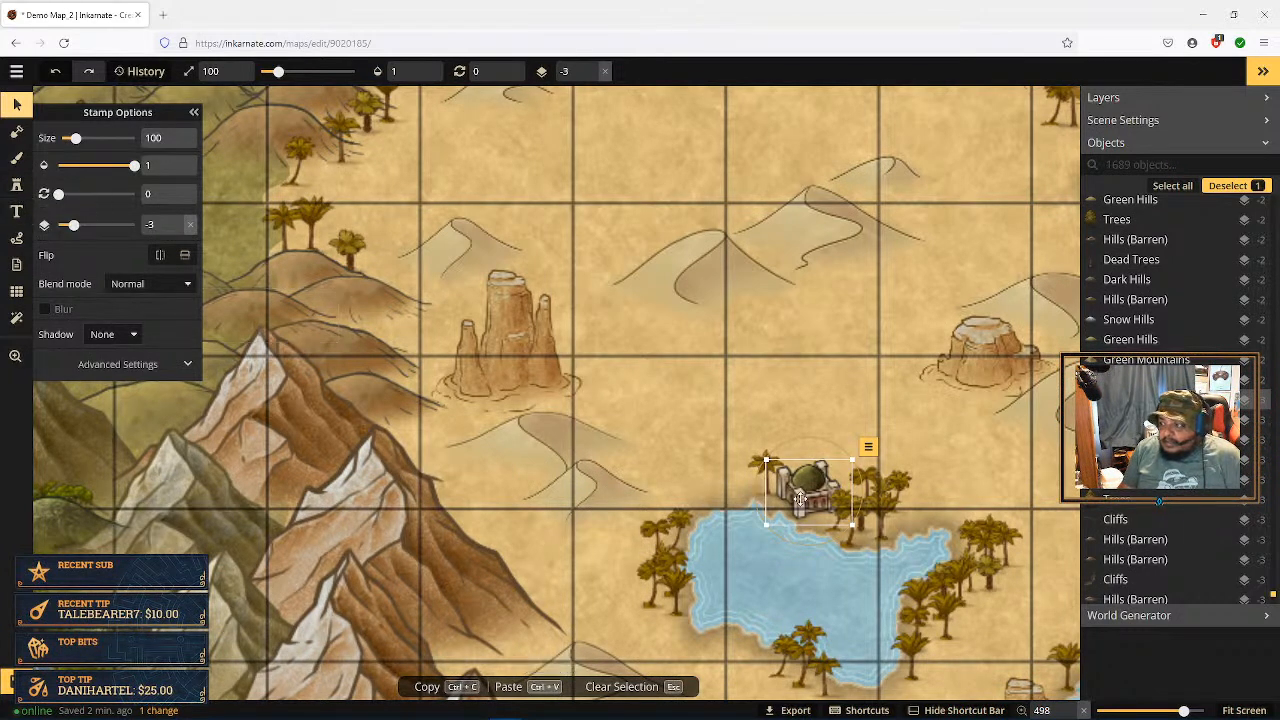
pyautogui.scroll(-20, 177, 146)
pyautogui.scroll(-4, 177, 146)
pyautogui.scroll(6, 176, 137)
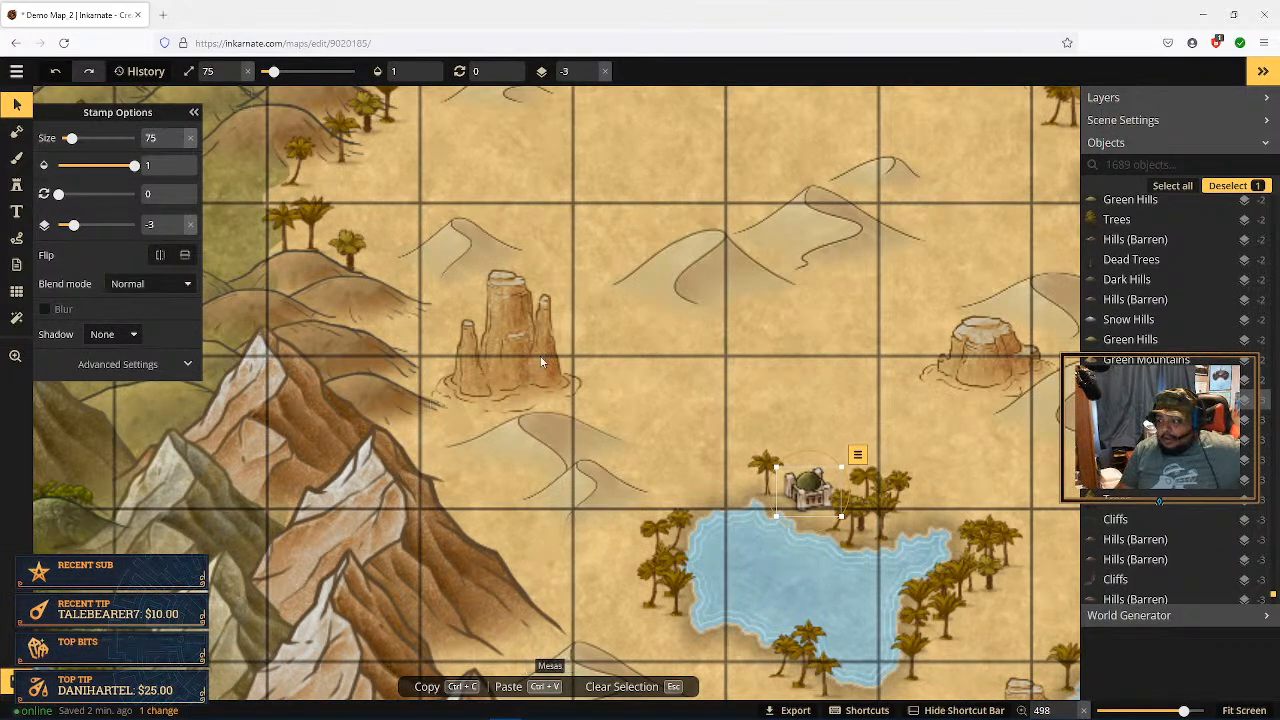
pyautogui.moveTo(812, 496); pyautogui.dragTo(799, 487)
# Step: Look through the stamp catalog for other settlement buildings, including the Jungle (HD) and Desert (HD) folders of Fantasy Regional HD
pyautogui.click(17, 187)
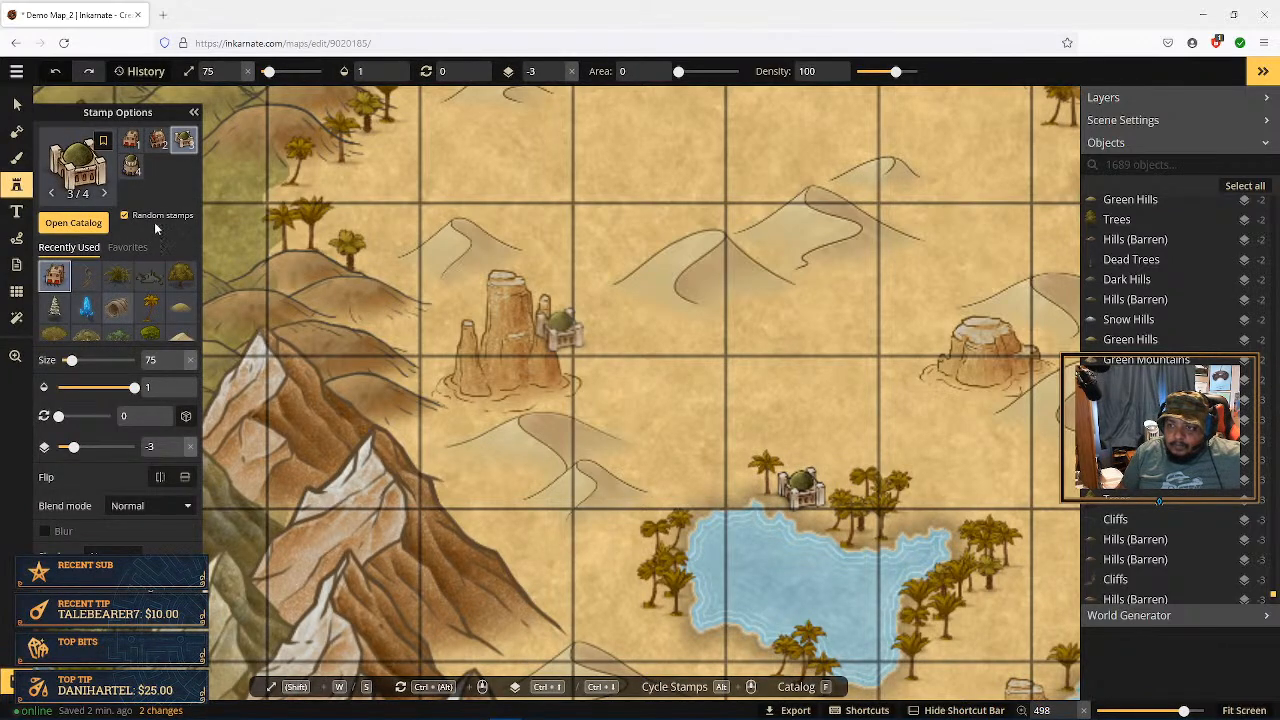
pyautogui.click(73, 223)
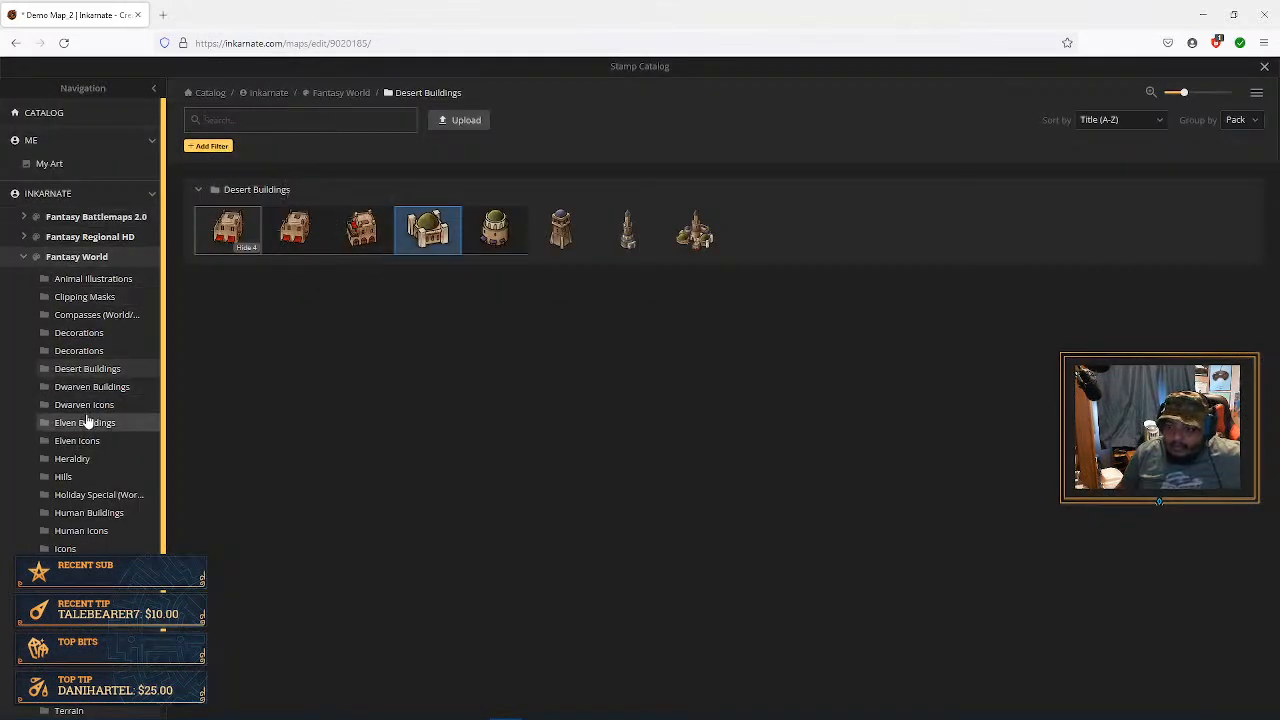
pyautogui.scroll(-1, 90, 420)
pyautogui.scroll(1, 88, 420)
pyautogui.scroll(-1, 88, 420)
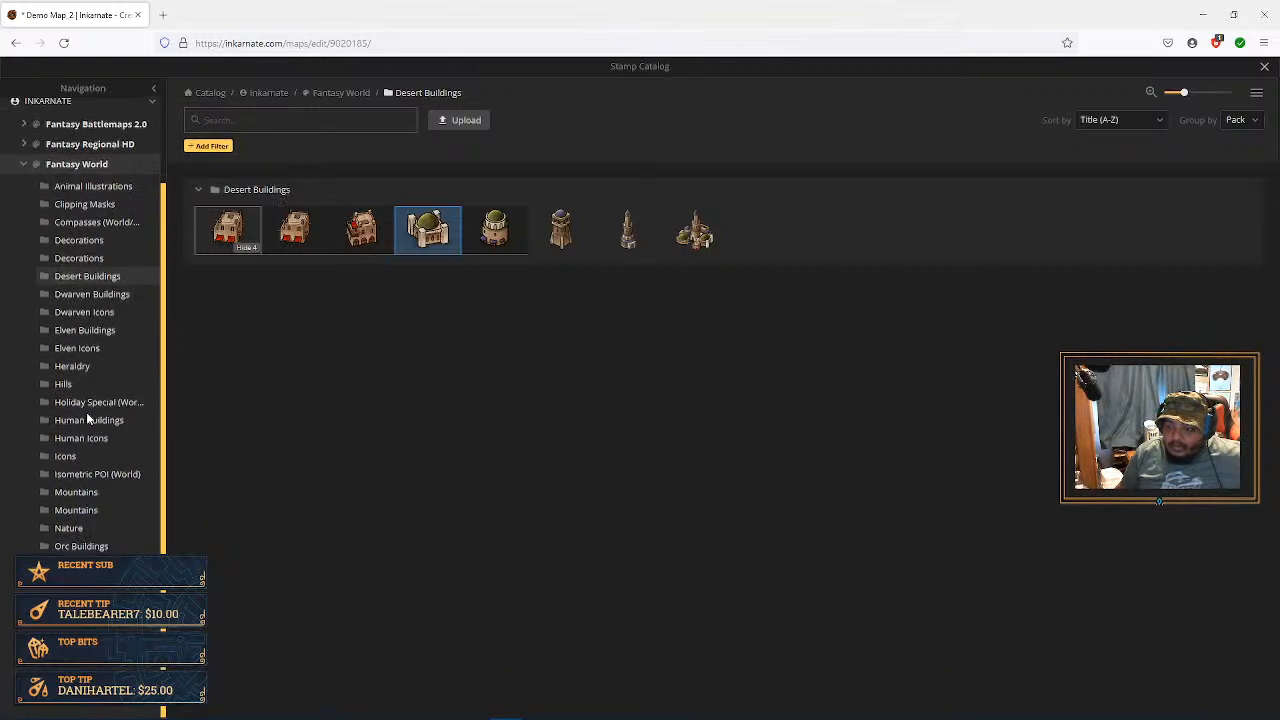
pyautogui.scroll(1, 88, 420)
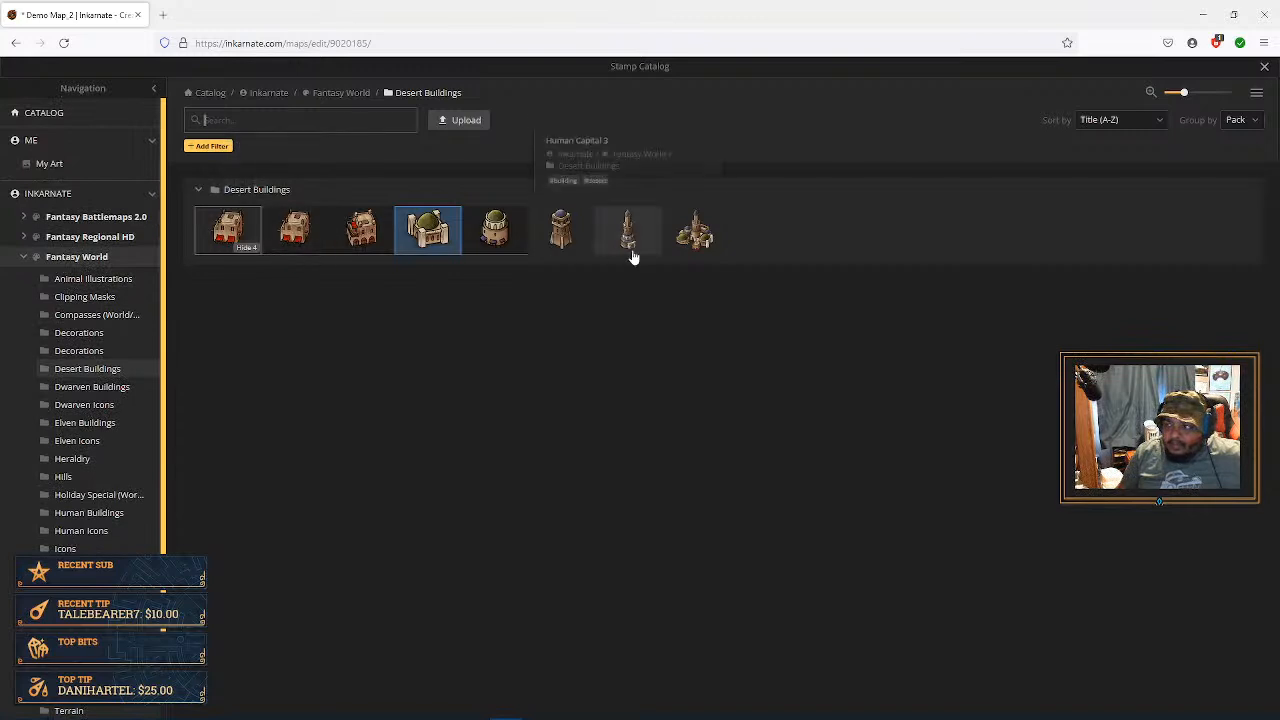
pyautogui.scroll(-1, 114, 415)
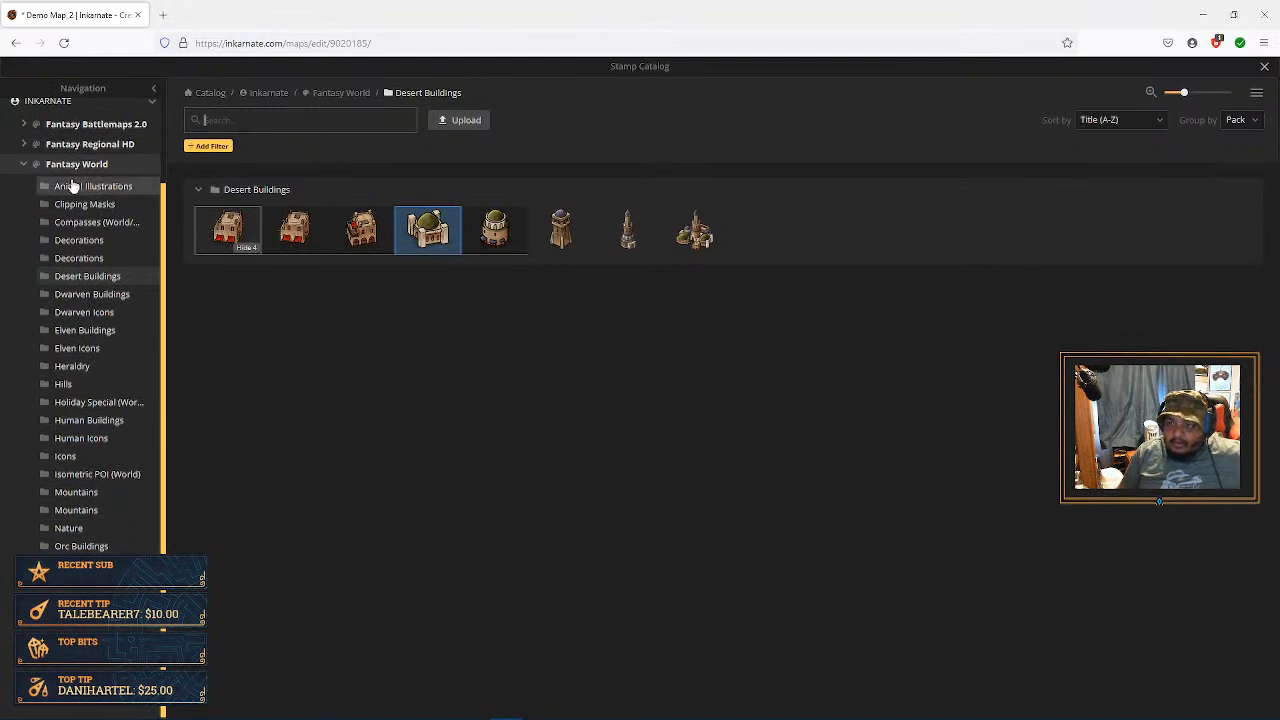
pyautogui.click(27, 164)
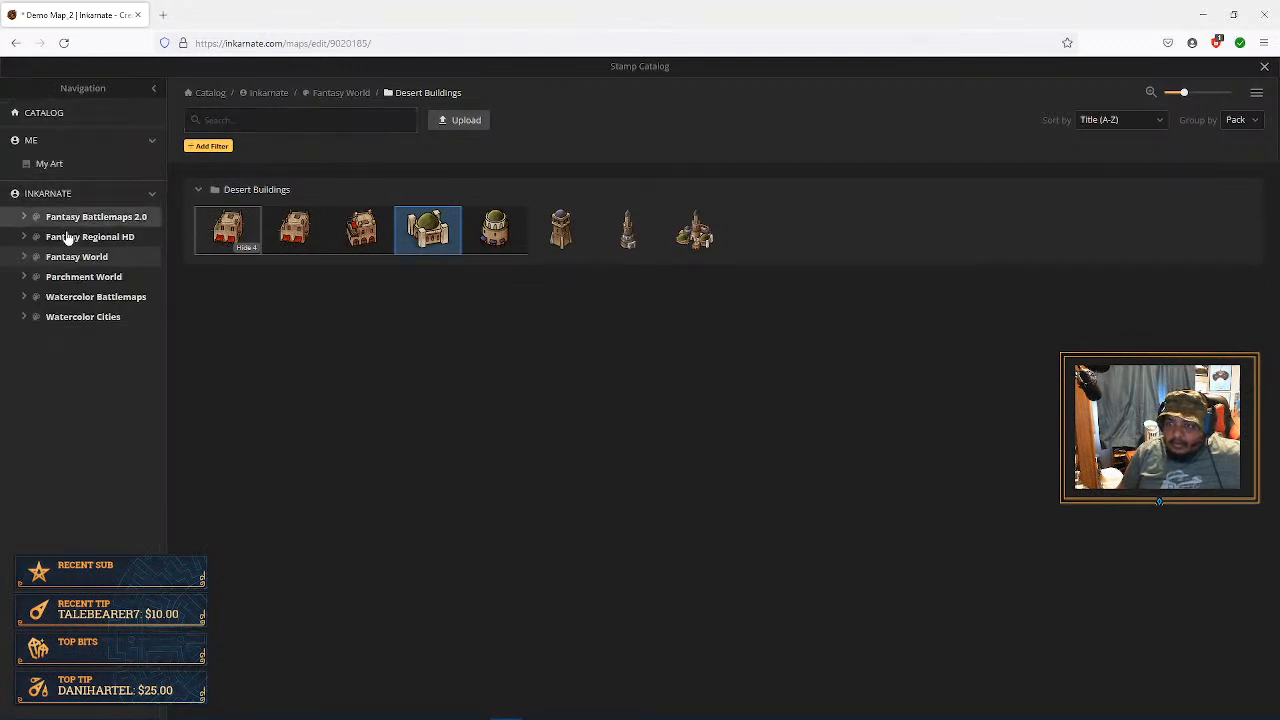
pyautogui.click(24, 238)
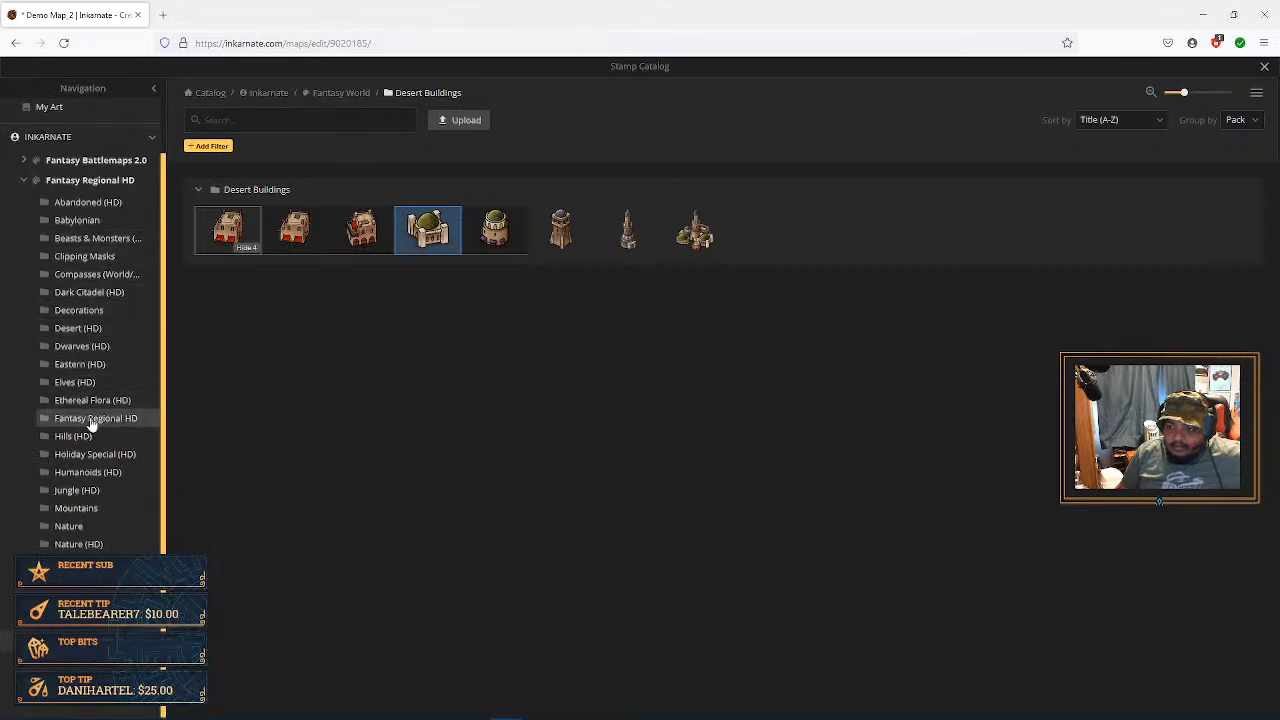
pyautogui.click(80, 491)
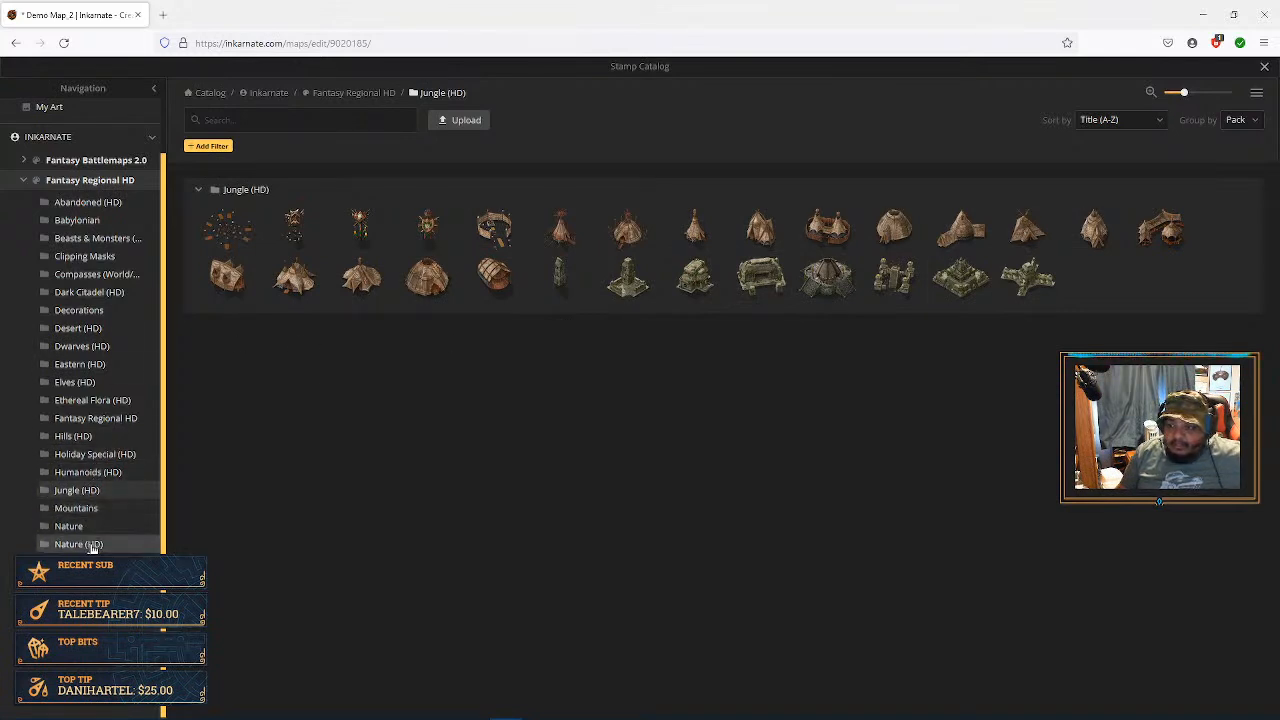
pyautogui.click(96, 330)
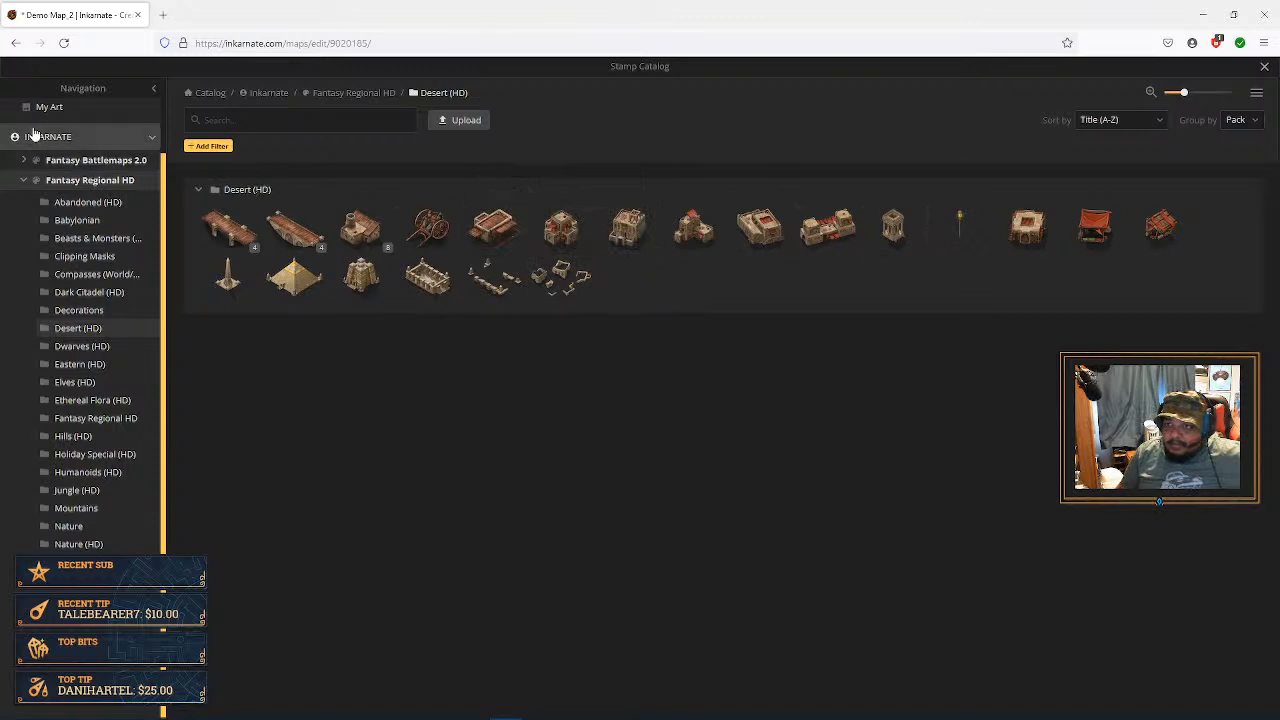
pyautogui.click(1265, 68)
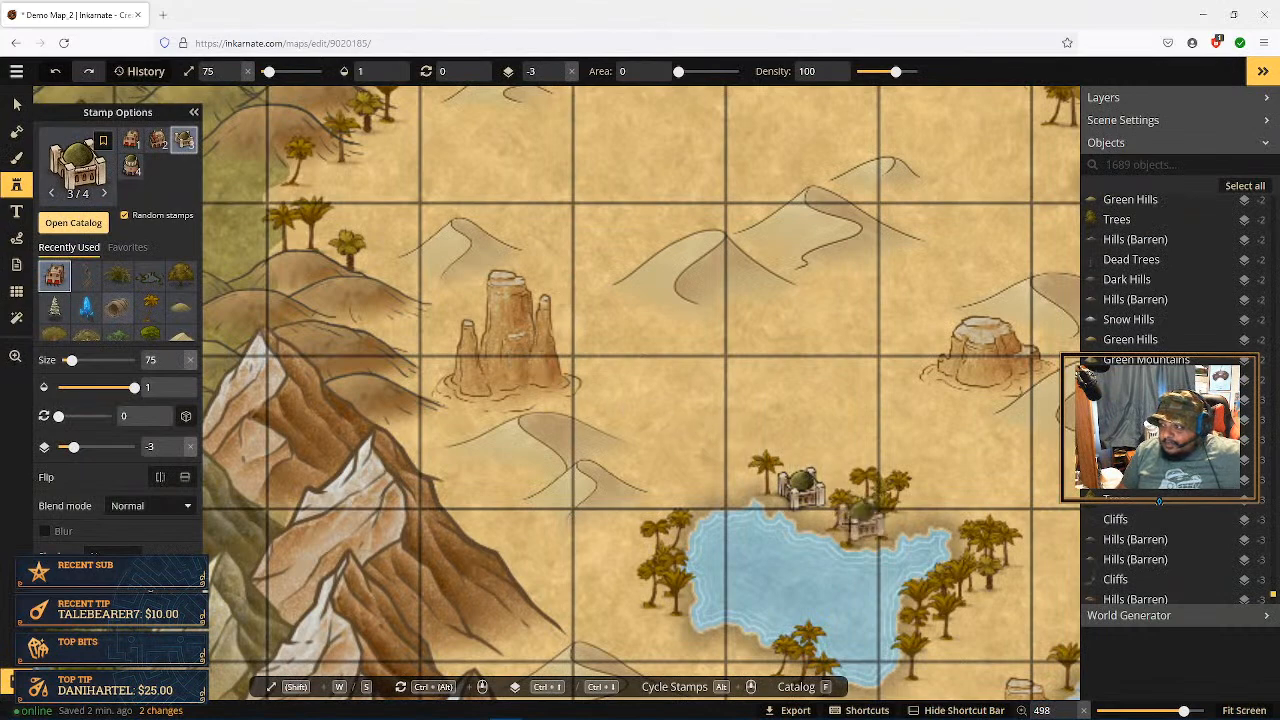
# Step: Delete the domed building from the north shore of the desert lake
pyautogui.scroll(1, 817, 515)
pyautogui.scroll(4, 820, 516)
pyautogui.scroll(-3, 810, 496)
pyautogui.click(16, 104)
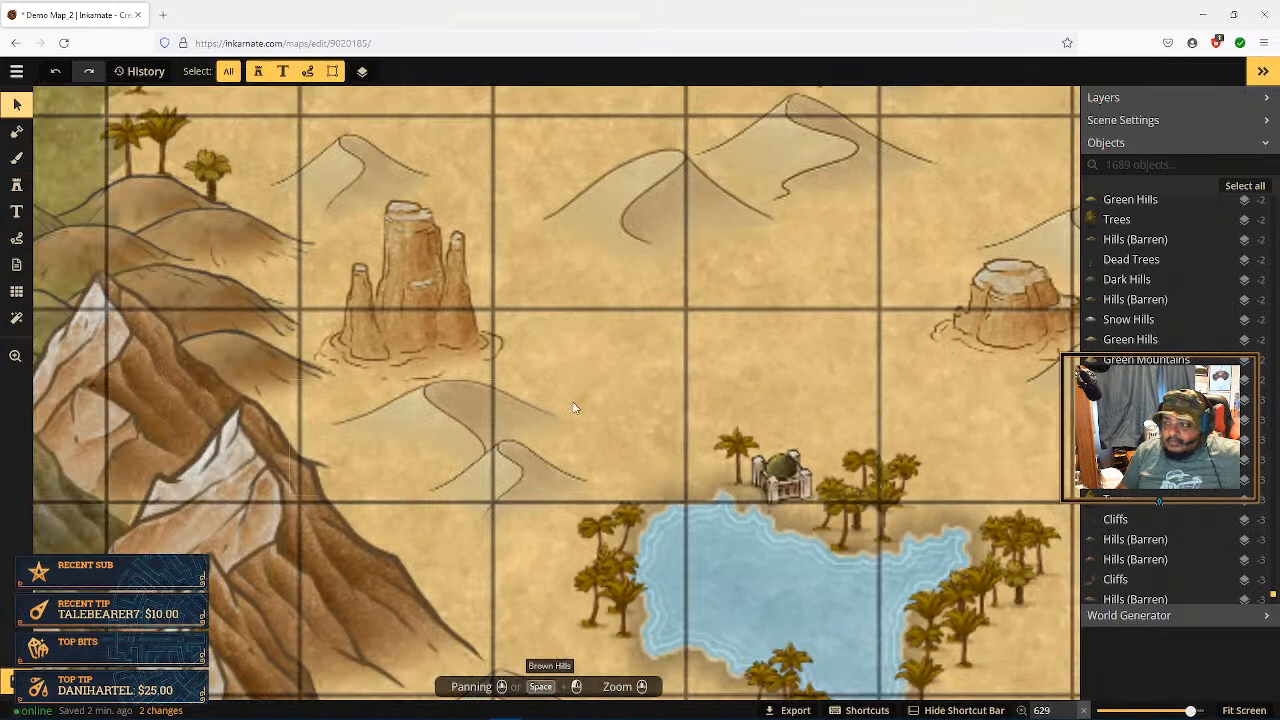
pyautogui.click(783, 490)
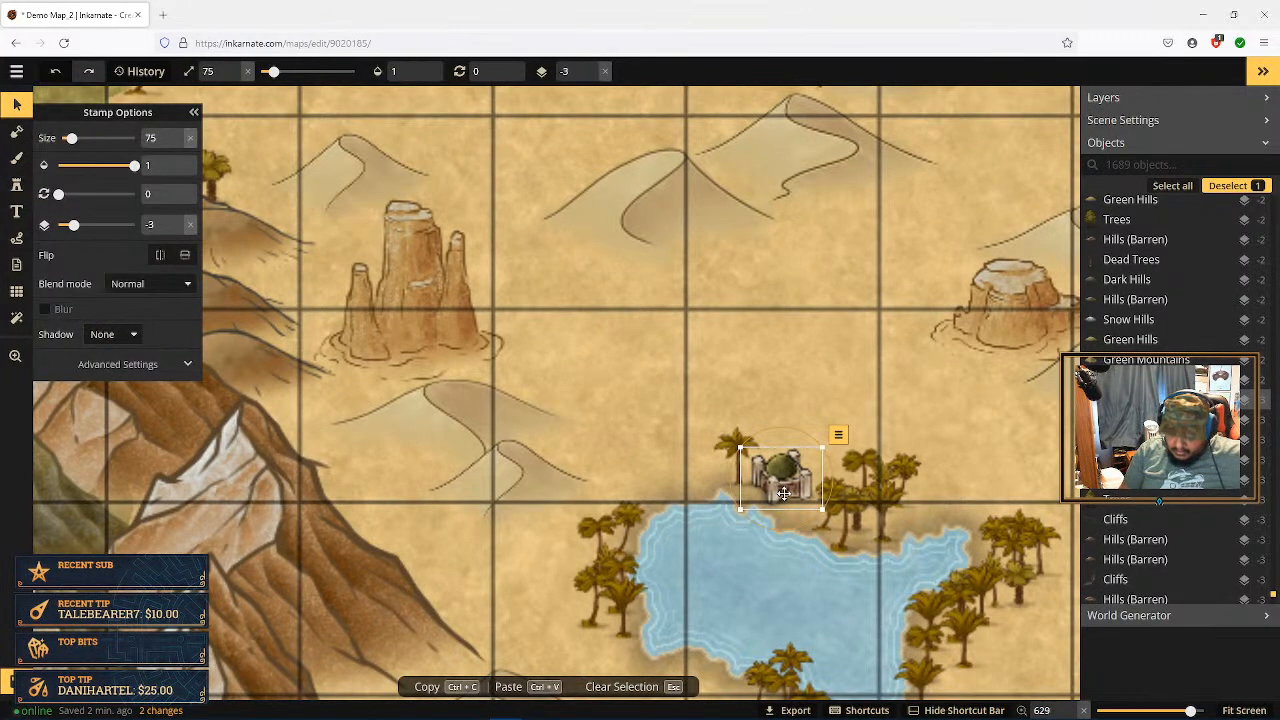
pyautogui.press('Delete')
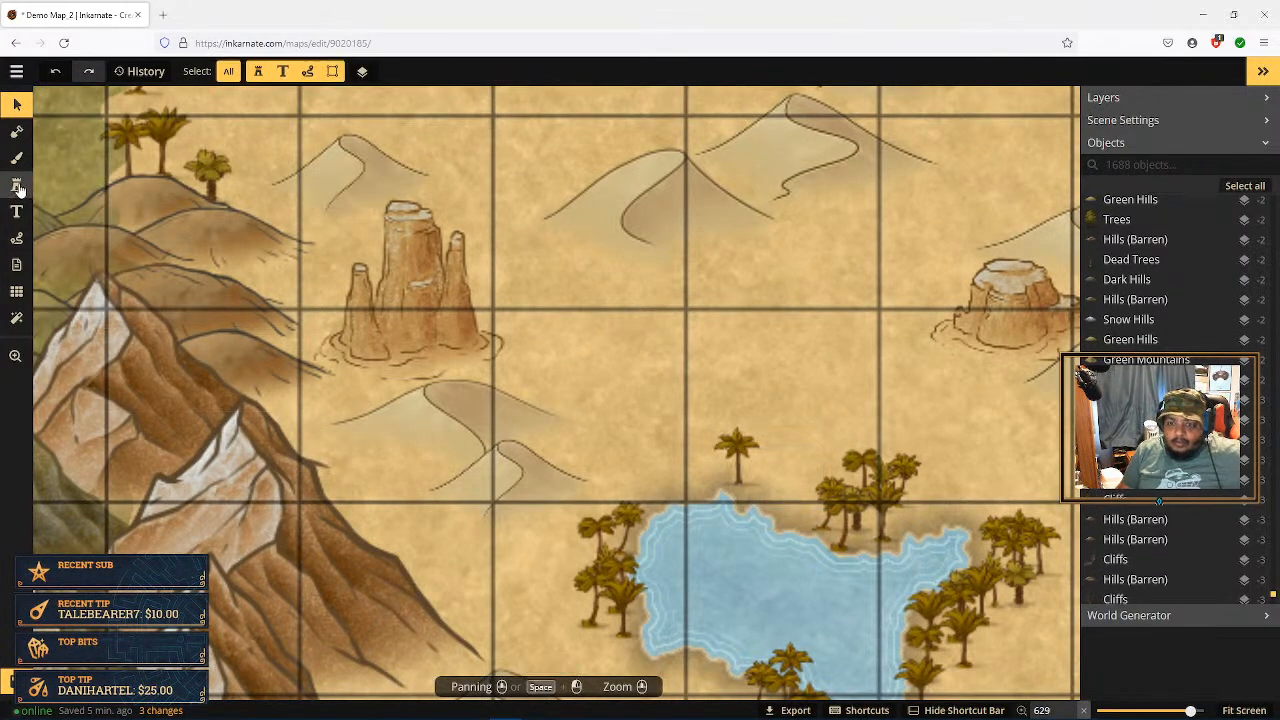
# Step: Place the red-awning block building from Desert (HD) at size 25 on the desert lake's north shore
pyautogui.click(17, 186)
pyautogui.click(561, 330)
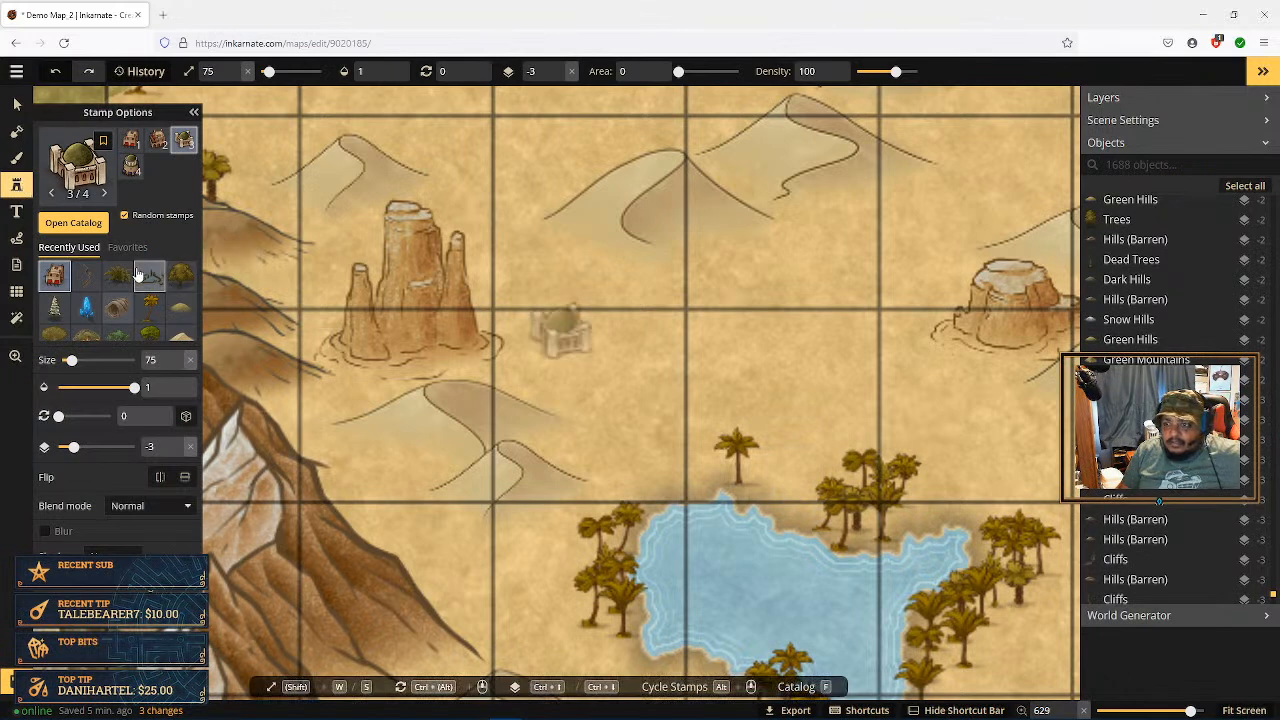
pyautogui.click(86, 226)
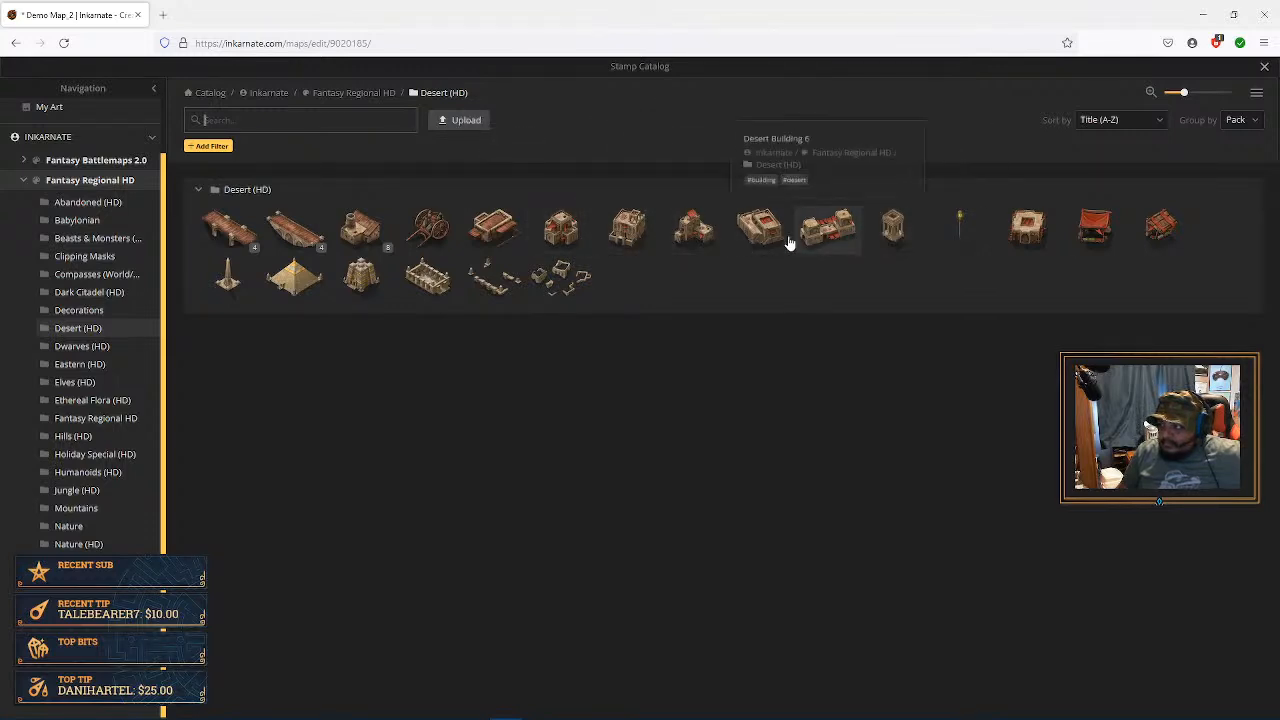
pyautogui.click(573, 236)
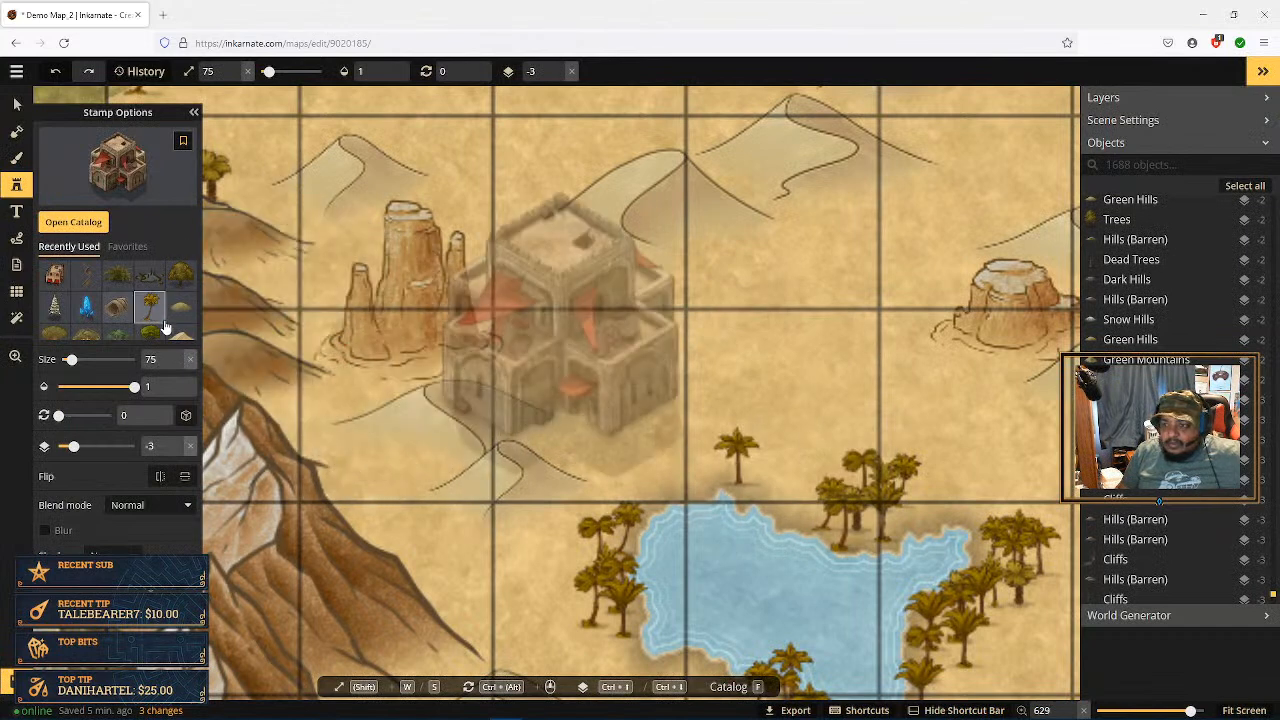
pyautogui.click(179, 368)
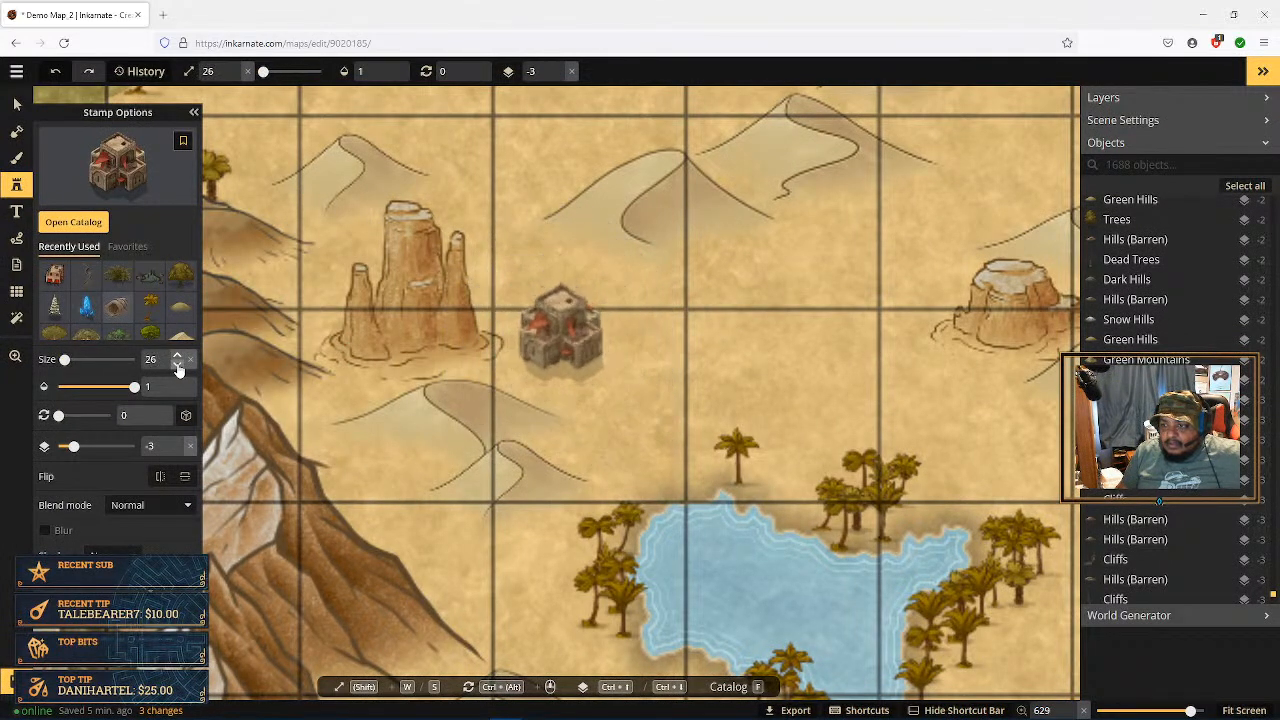
pyautogui.click(791, 465)
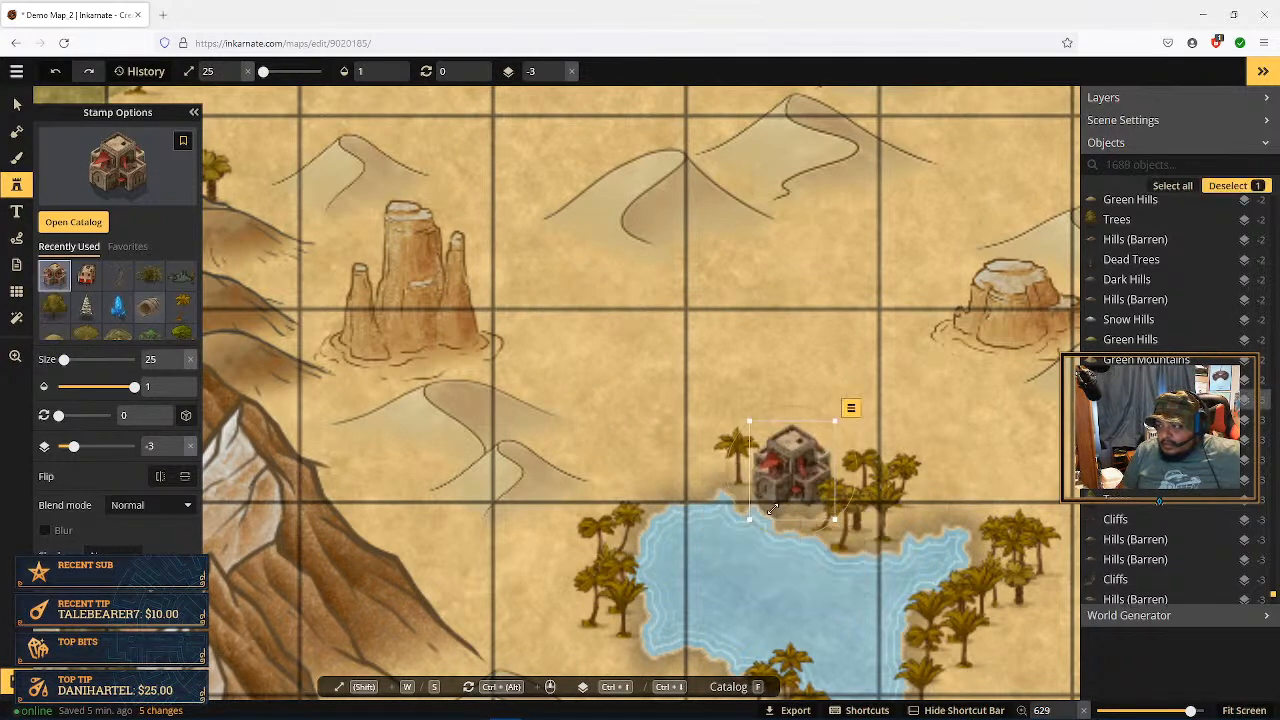
# Step: Delete the red-awning desert building from the lakeshore
pyautogui.scroll(-3, 788, 504)
pyautogui.scroll(-3, 790, 503)
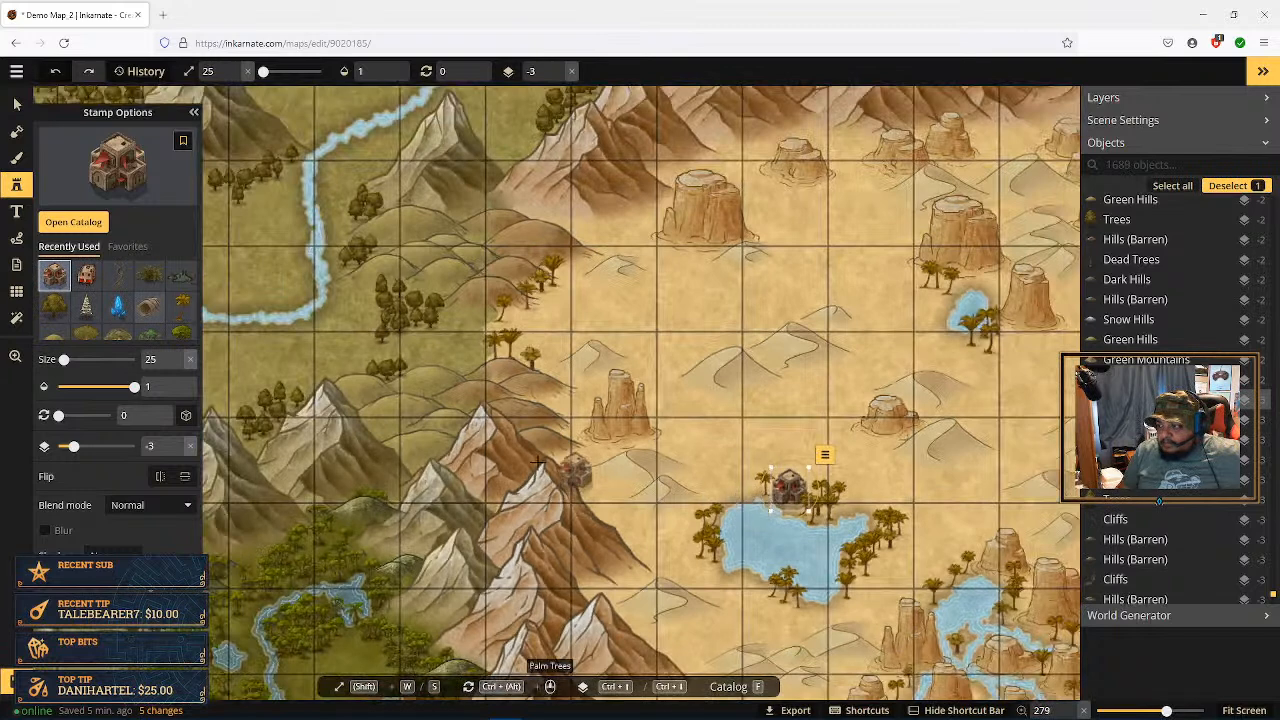
pyautogui.click(16, 106)
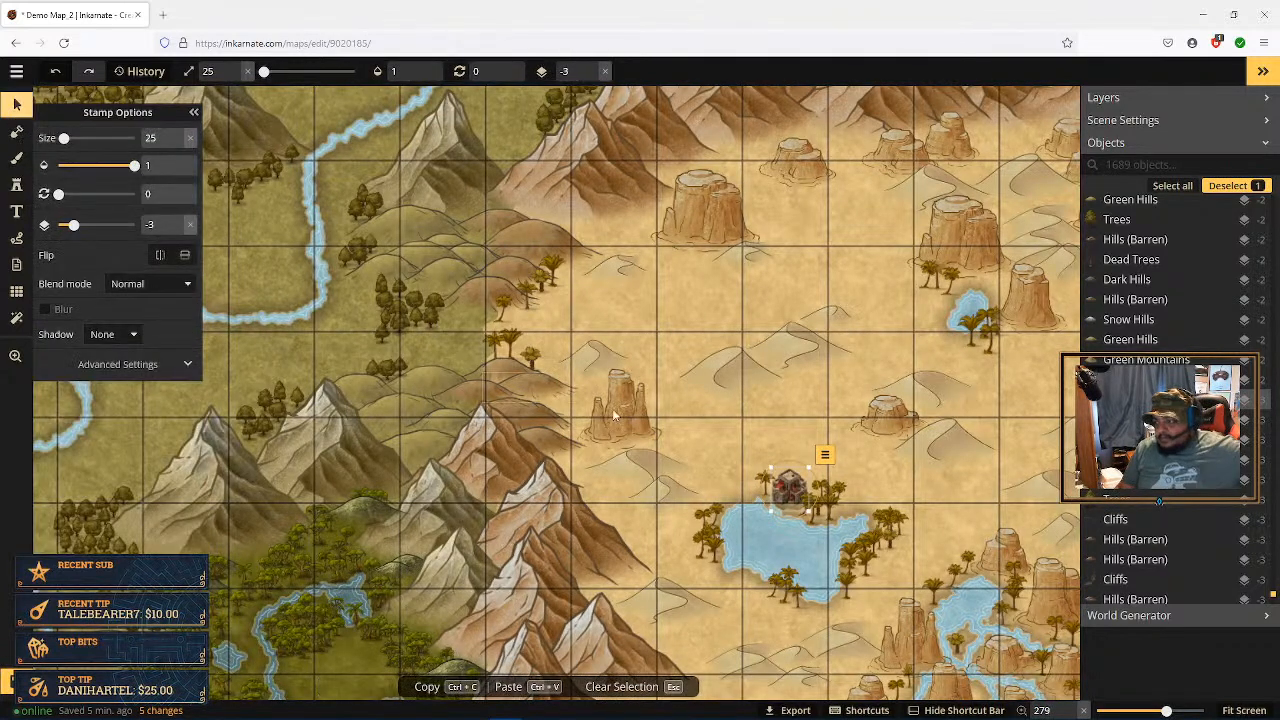
pyautogui.press('Delete')
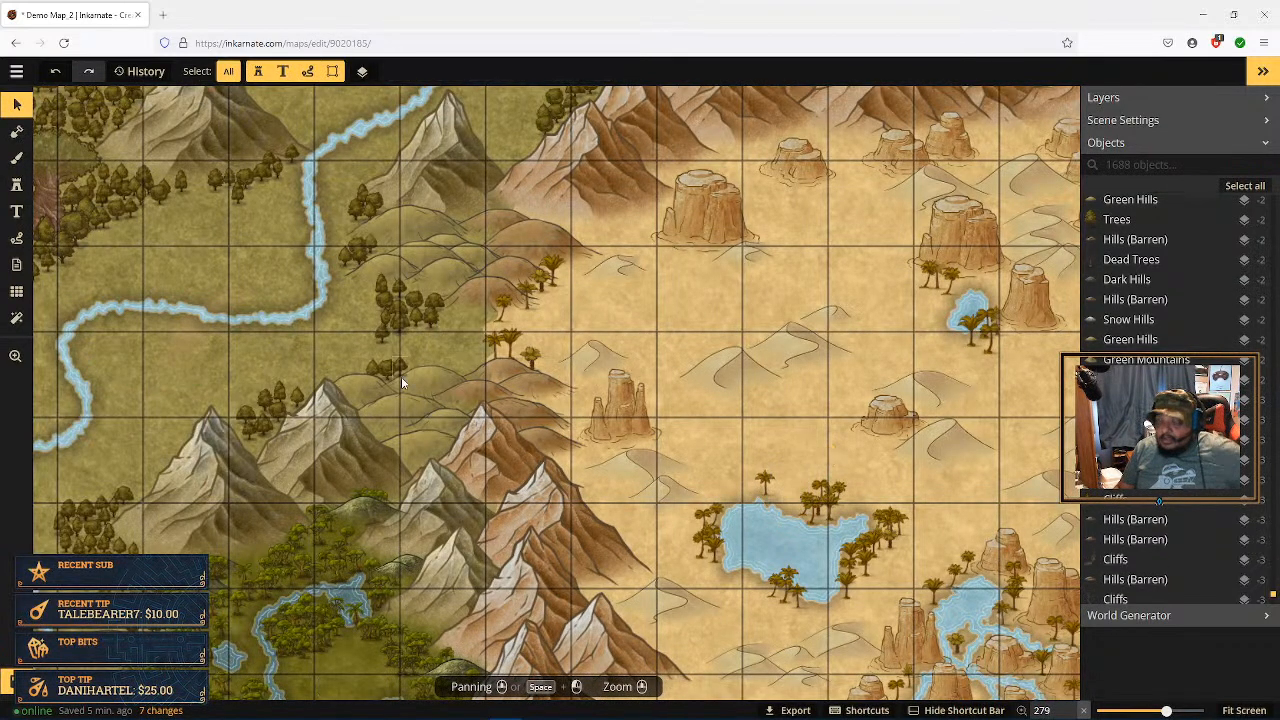
# Step: Place the round domed tower variant of the desert building stamp at size 50 on the desert lake's north shore
pyautogui.click(17, 186)
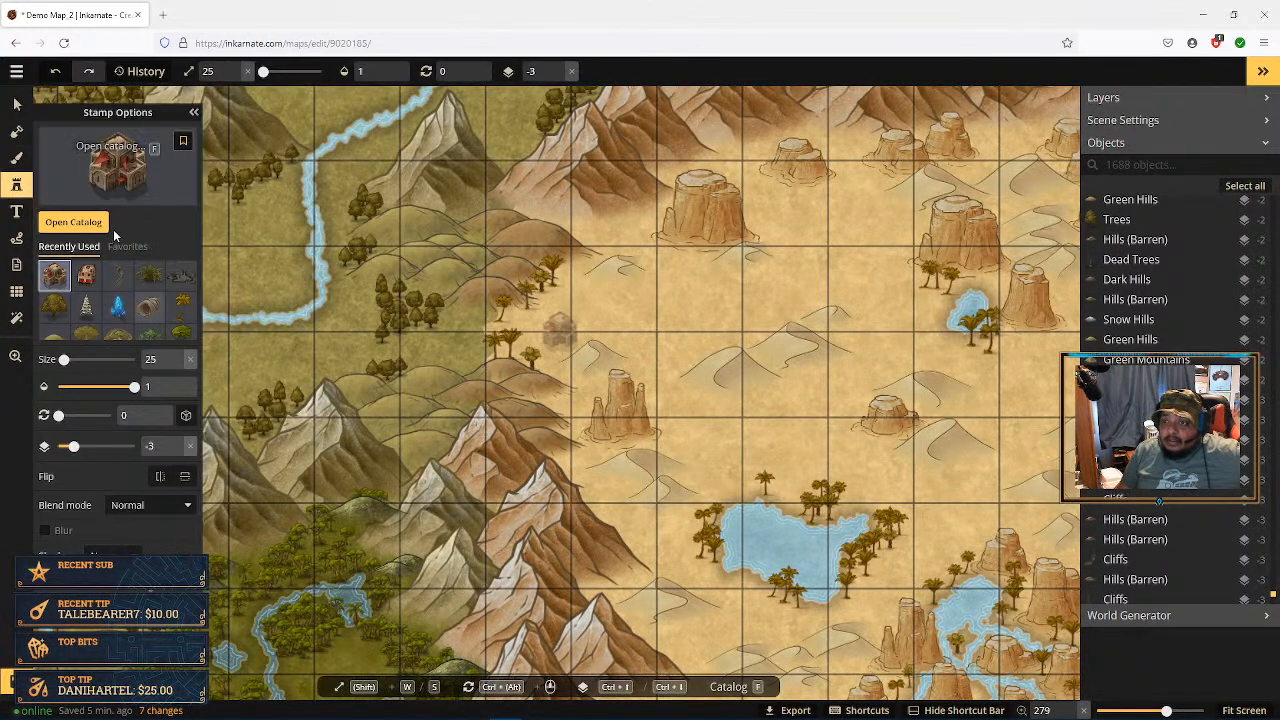
pyautogui.click(73, 222)
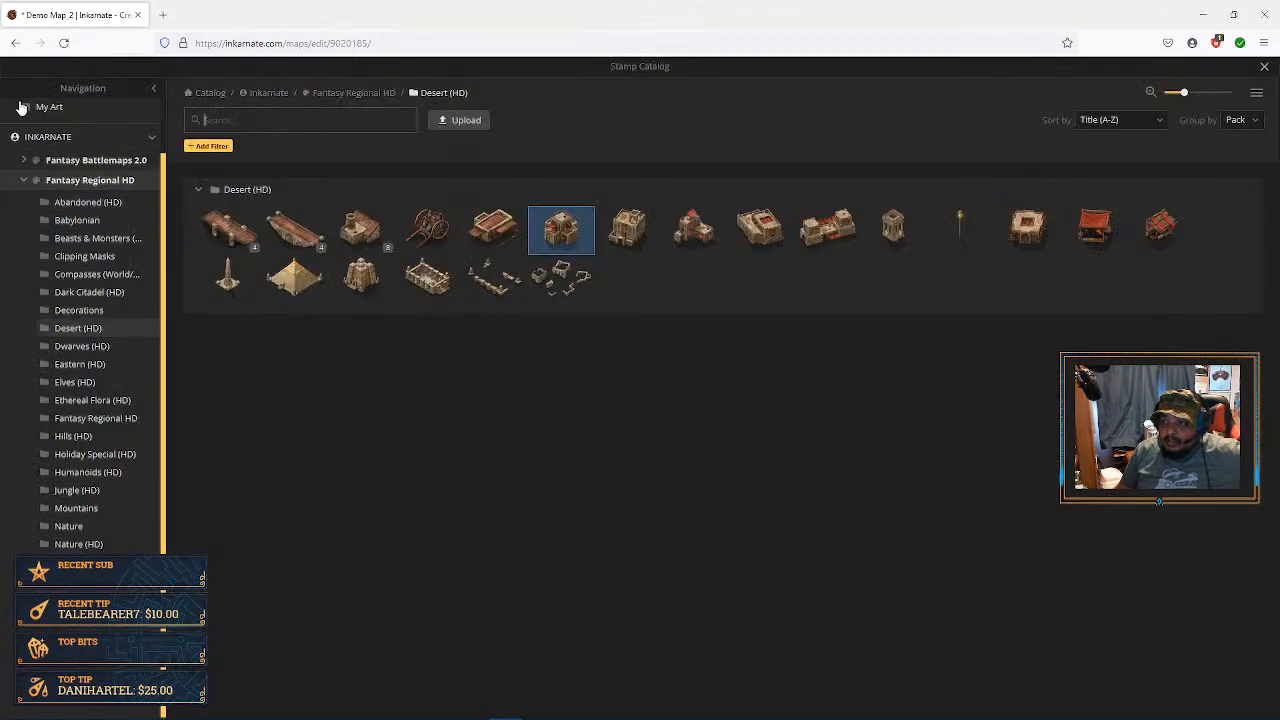
pyautogui.click(1265, 67)
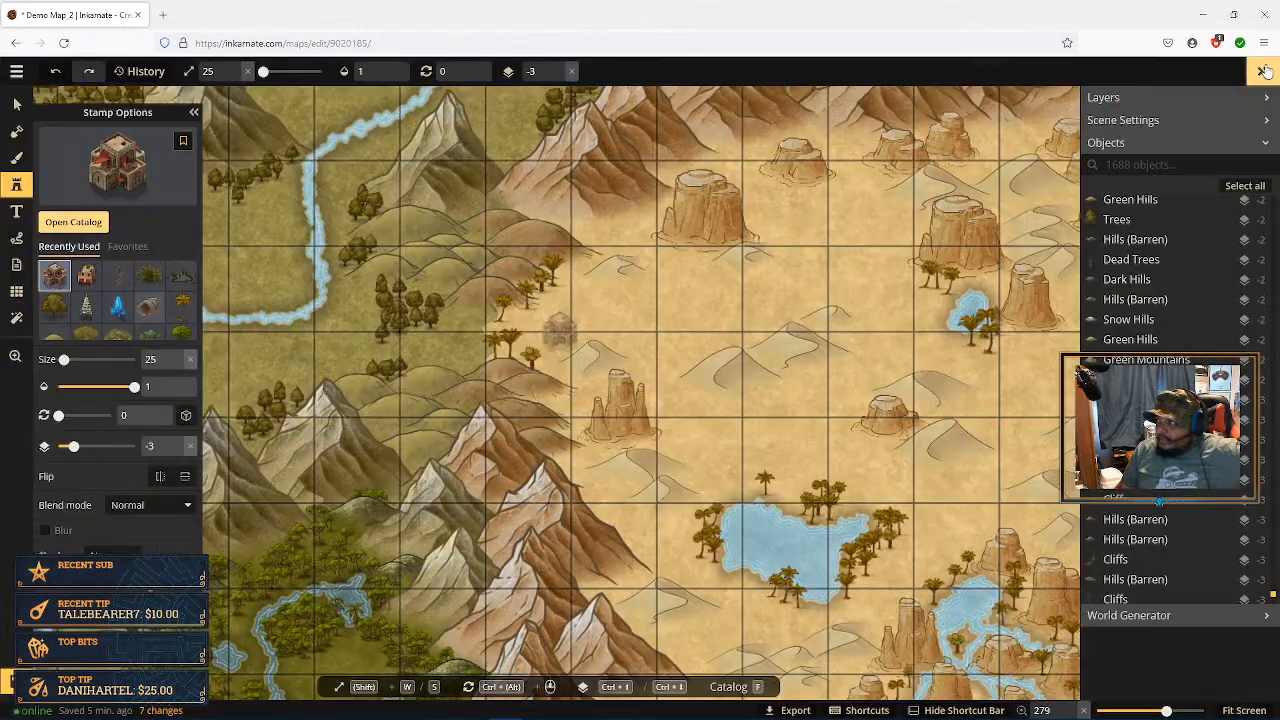
pyautogui.click(92, 282)
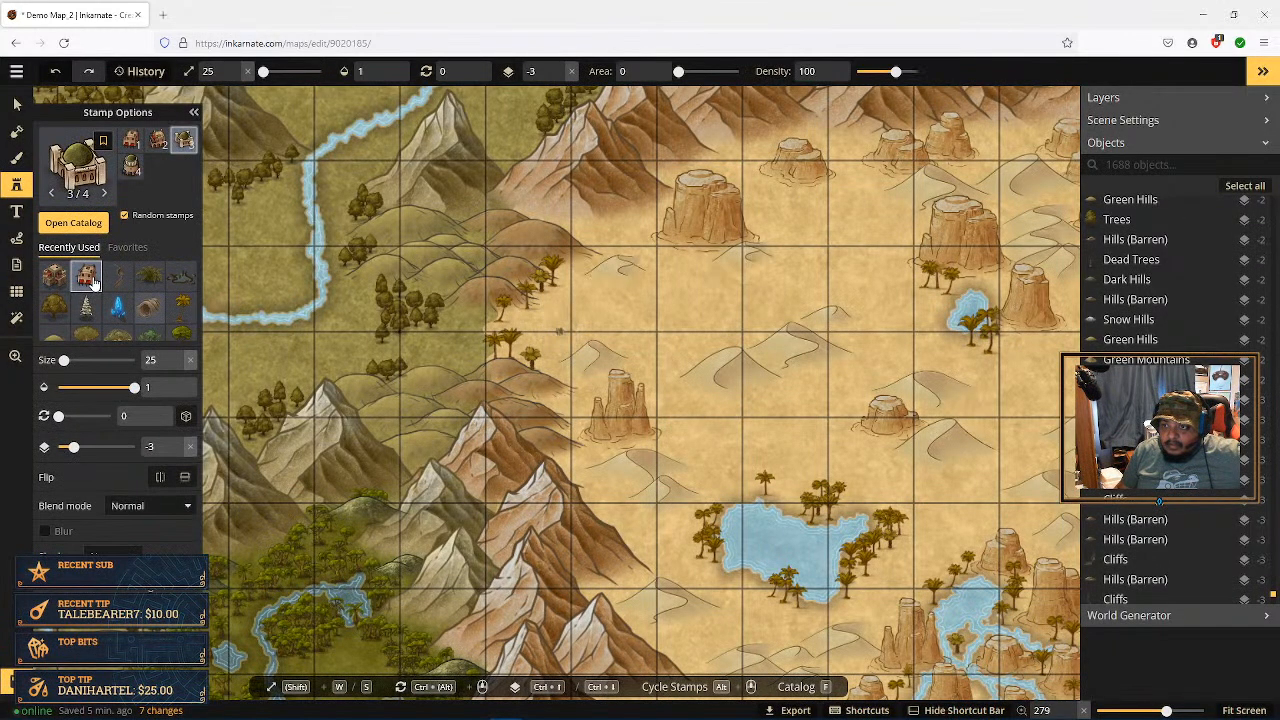
pyautogui.click(131, 168)
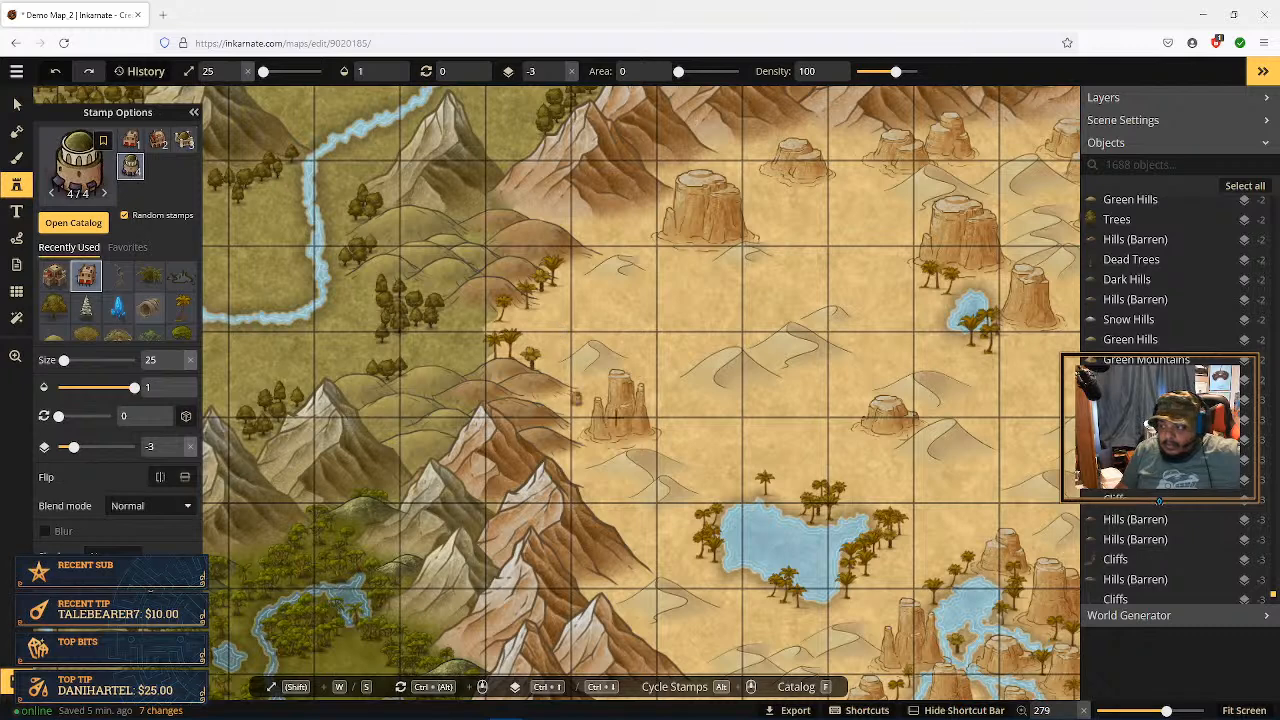
pyautogui.click(177, 359)
pyautogui.click(177, 359)
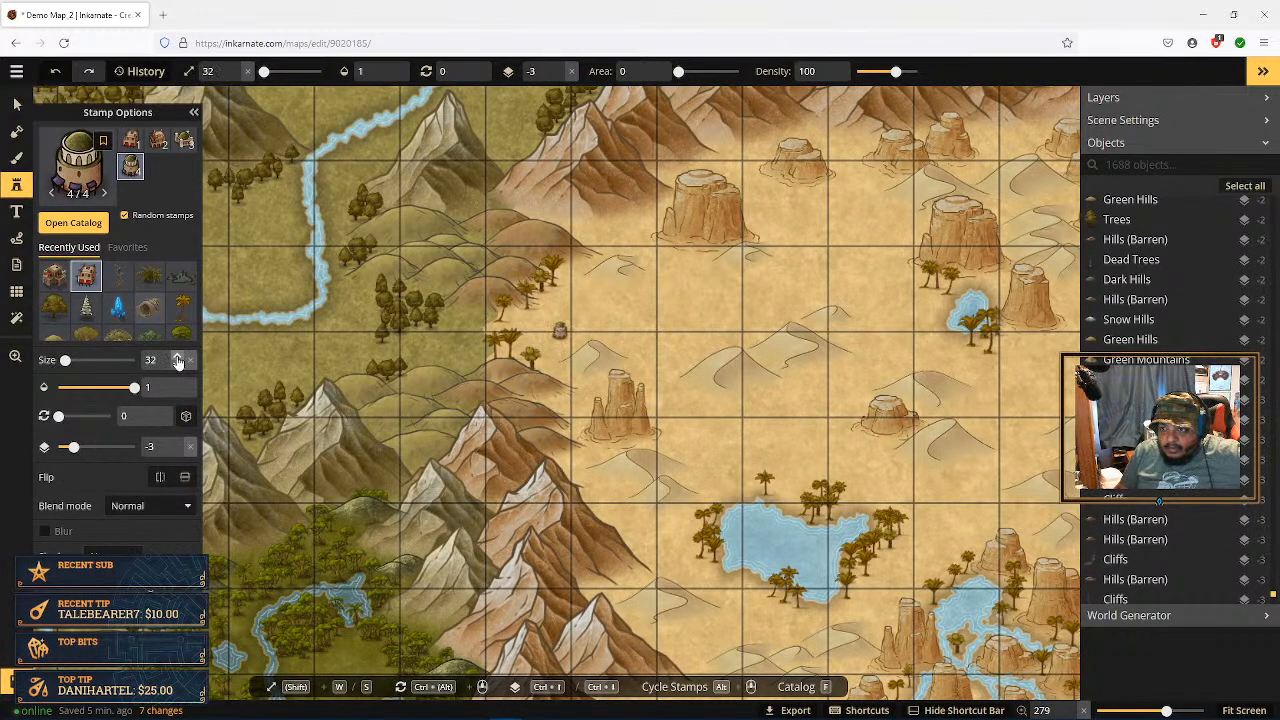
pyautogui.click(177, 359)
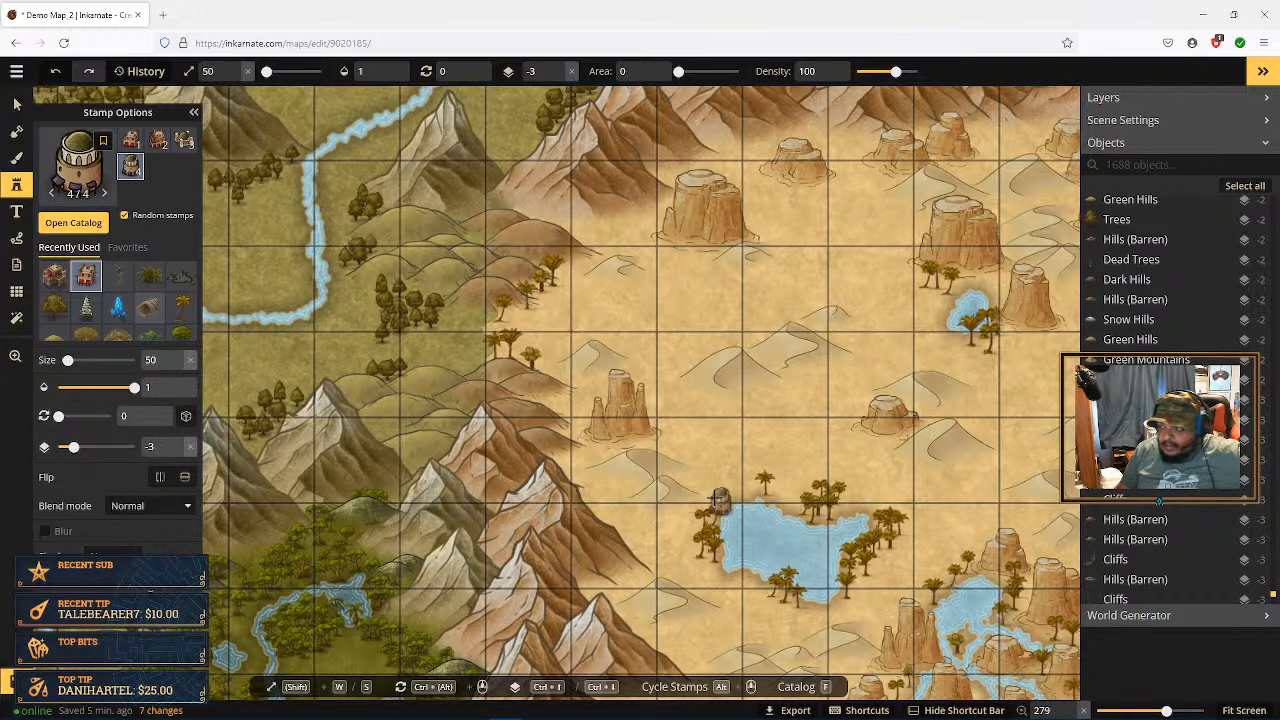
pyautogui.scroll(2, 790, 490)
pyautogui.scroll(5, 790, 490)
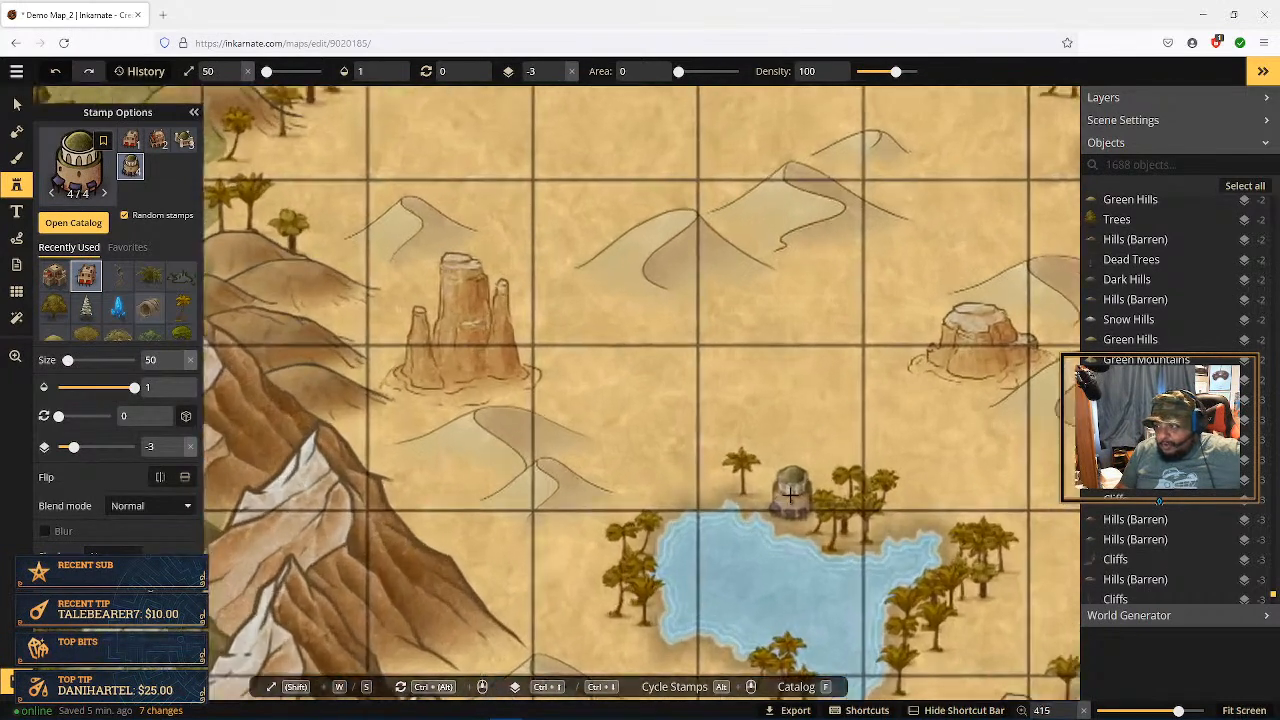
pyautogui.scroll(-2, 790, 490)
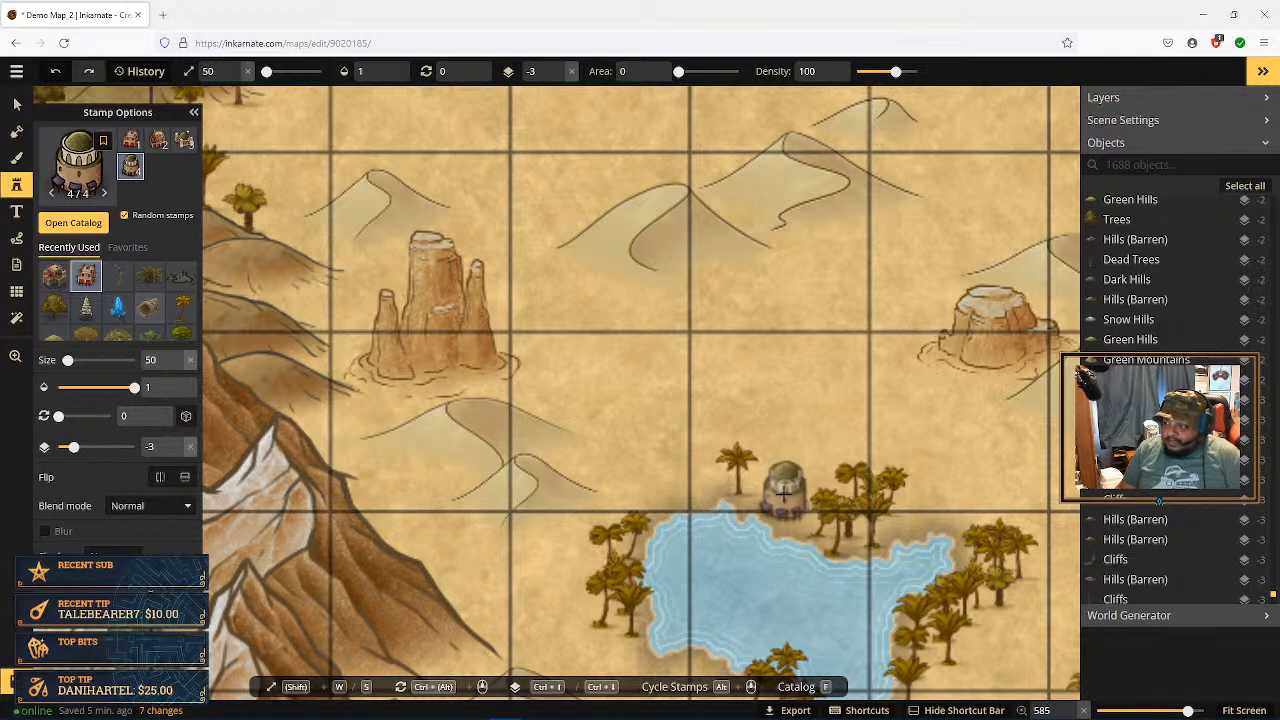
pyautogui.click(785, 490)
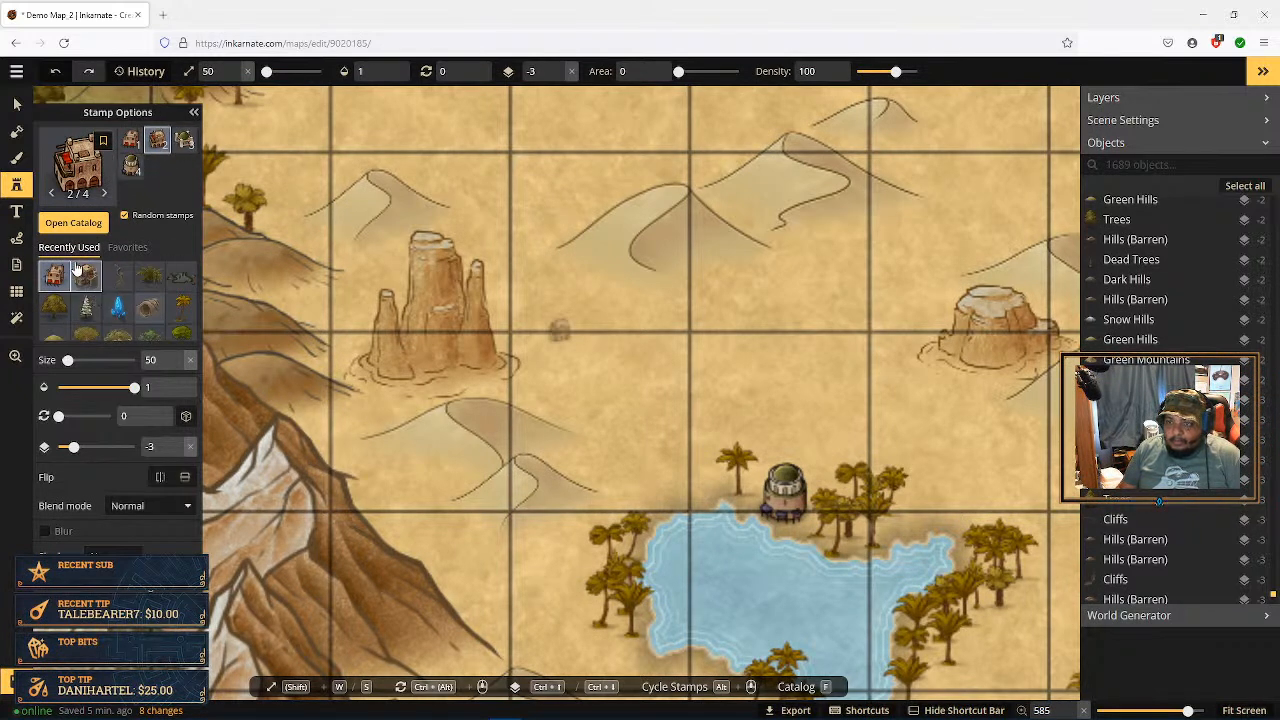
# Step: Search the Fantasy World stamps for "desert" and pick the Human Capital 3 tower
pyautogui.click(73, 222)
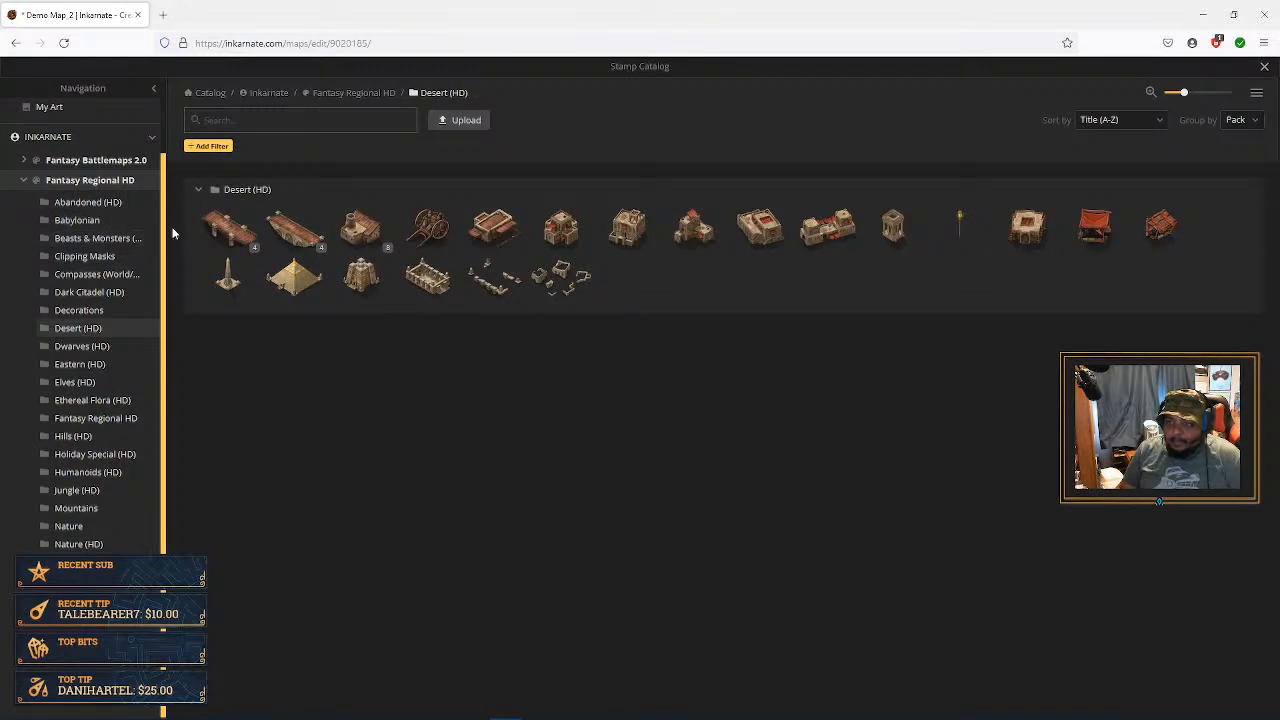
pyautogui.click(31, 184)
pyautogui.click(79, 258)
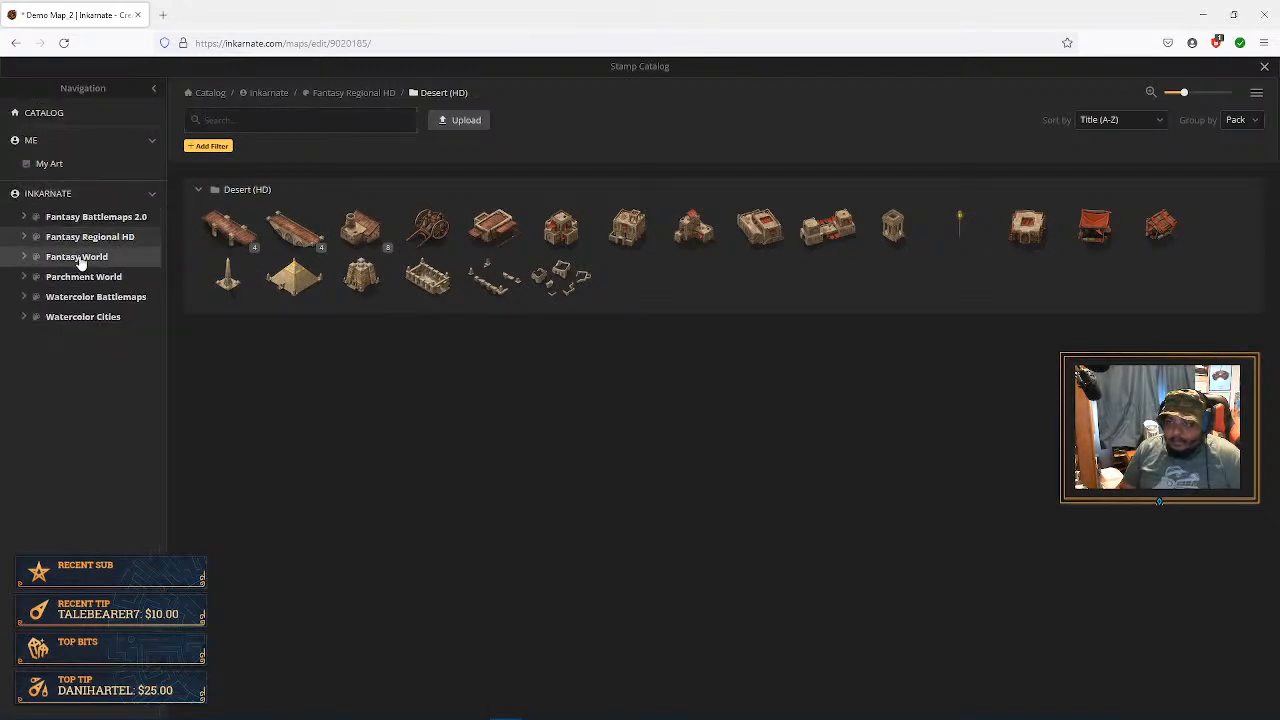
pyautogui.click(203, 119)
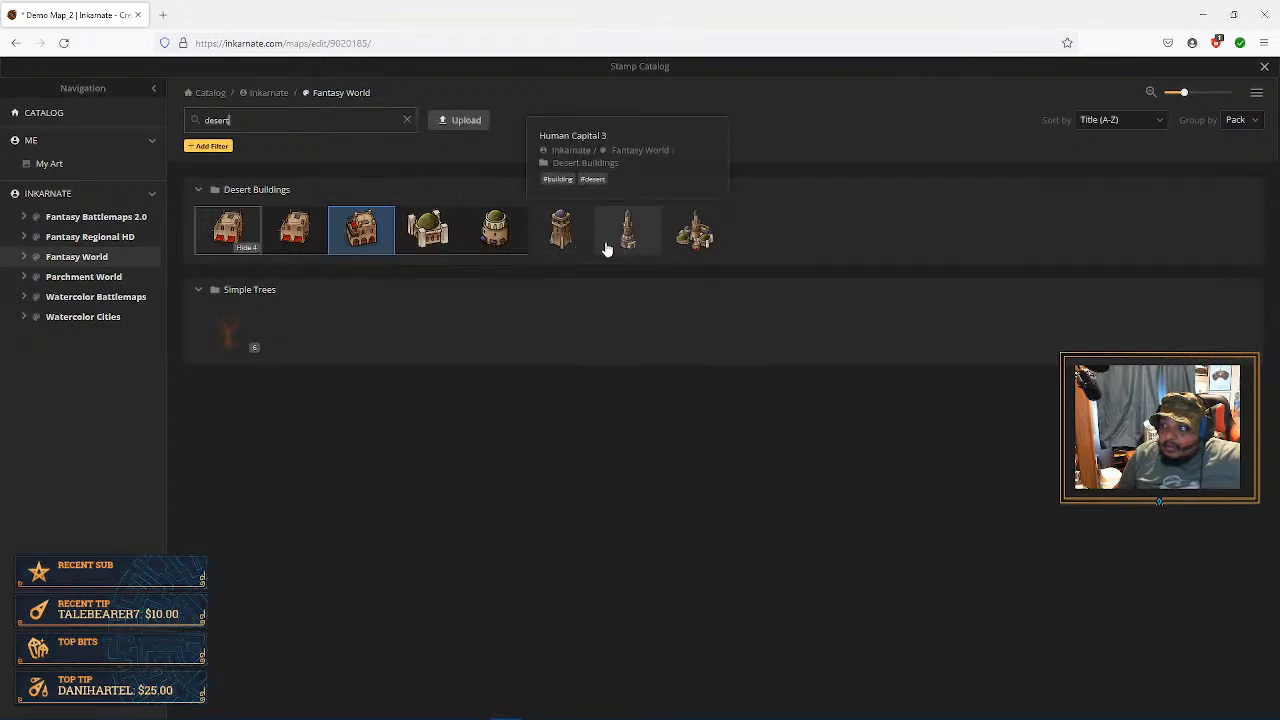
pyautogui.click(626, 238)
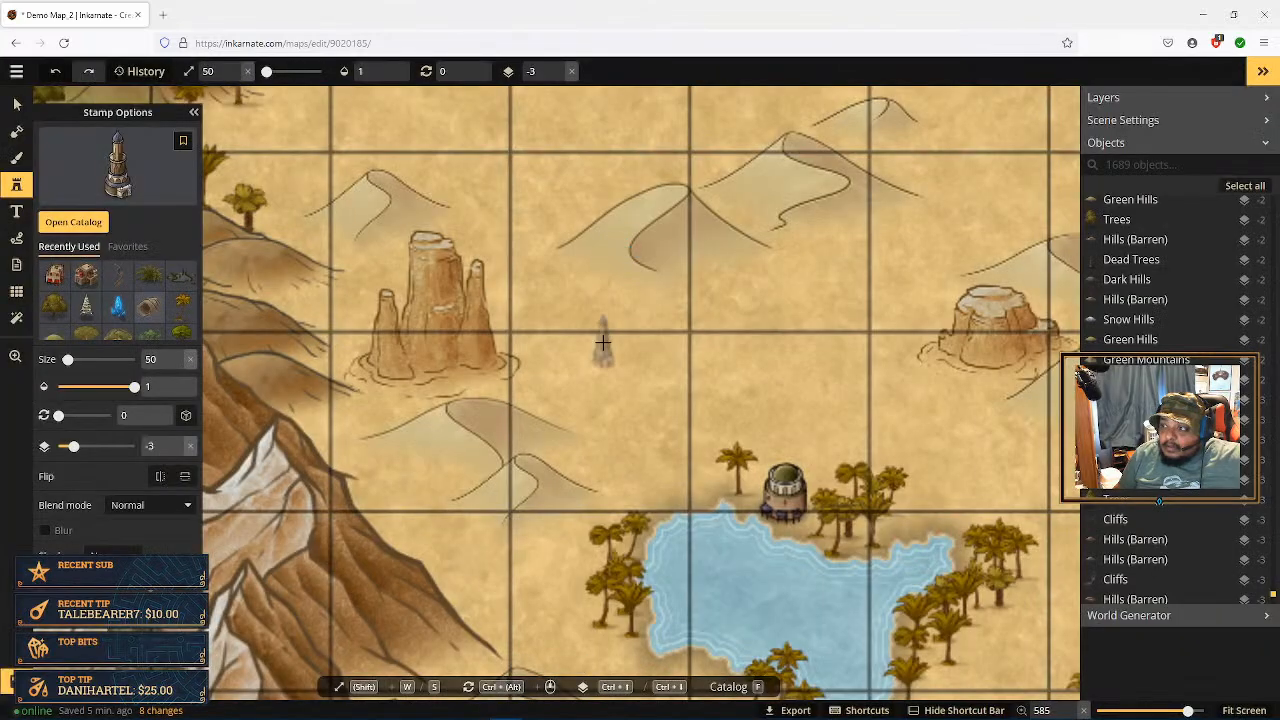
# Step: Place the Human Capital 3 tower at size 100 between the mesas by the southeastern desert rivers
pyautogui.click(178, 356)
pyautogui.click(178, 356)
pyautogui.click(178, 356)
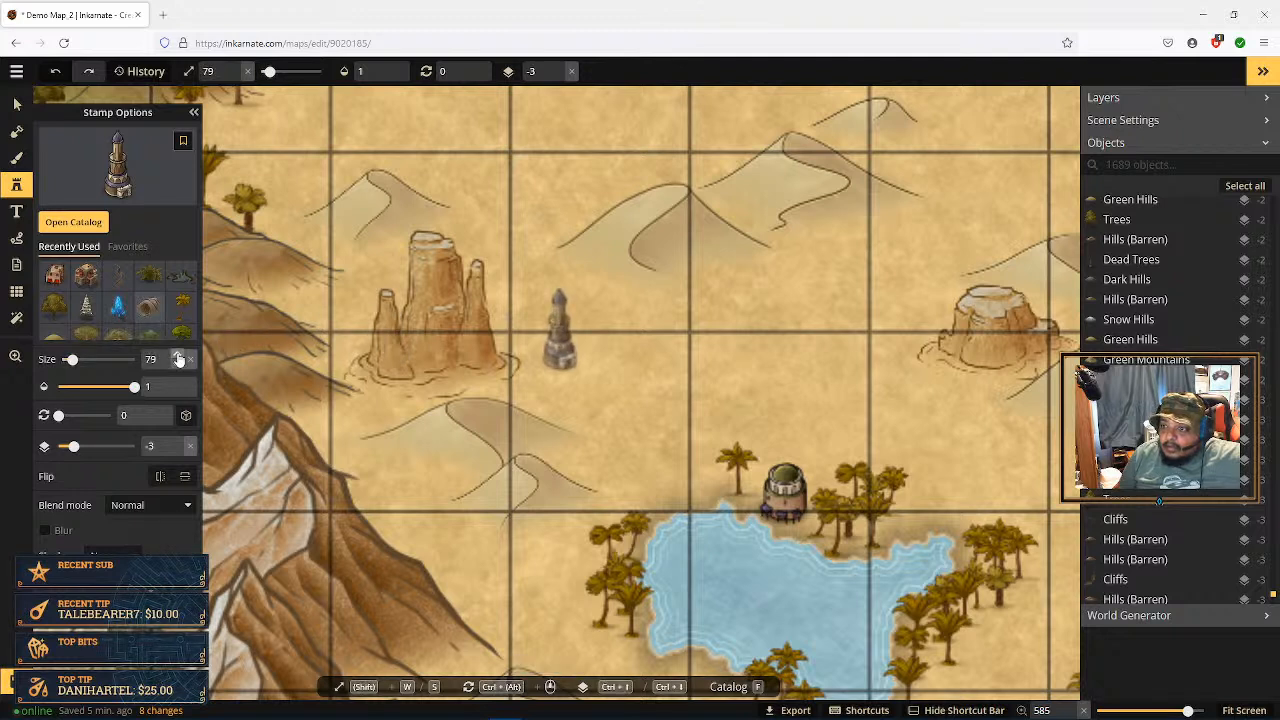
pyautogui.click(178, 356)
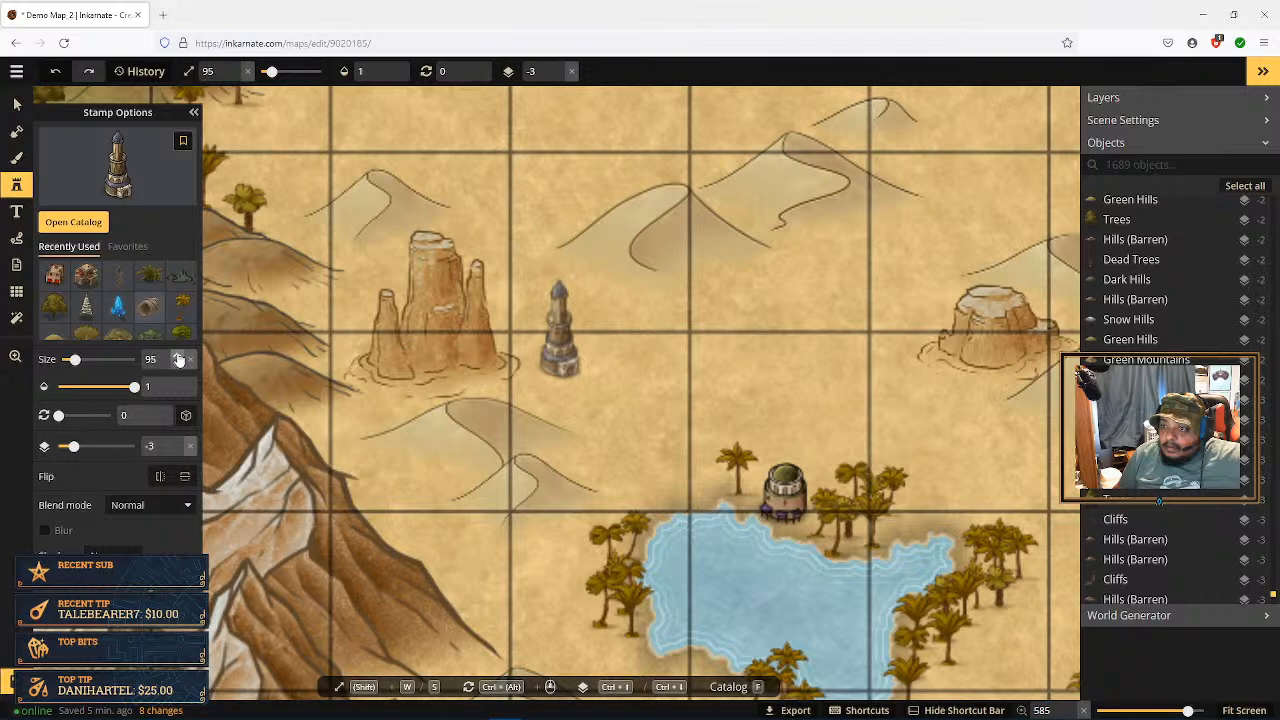
pyautogui.click(178, 356)
pyautogui.click(178, 356)
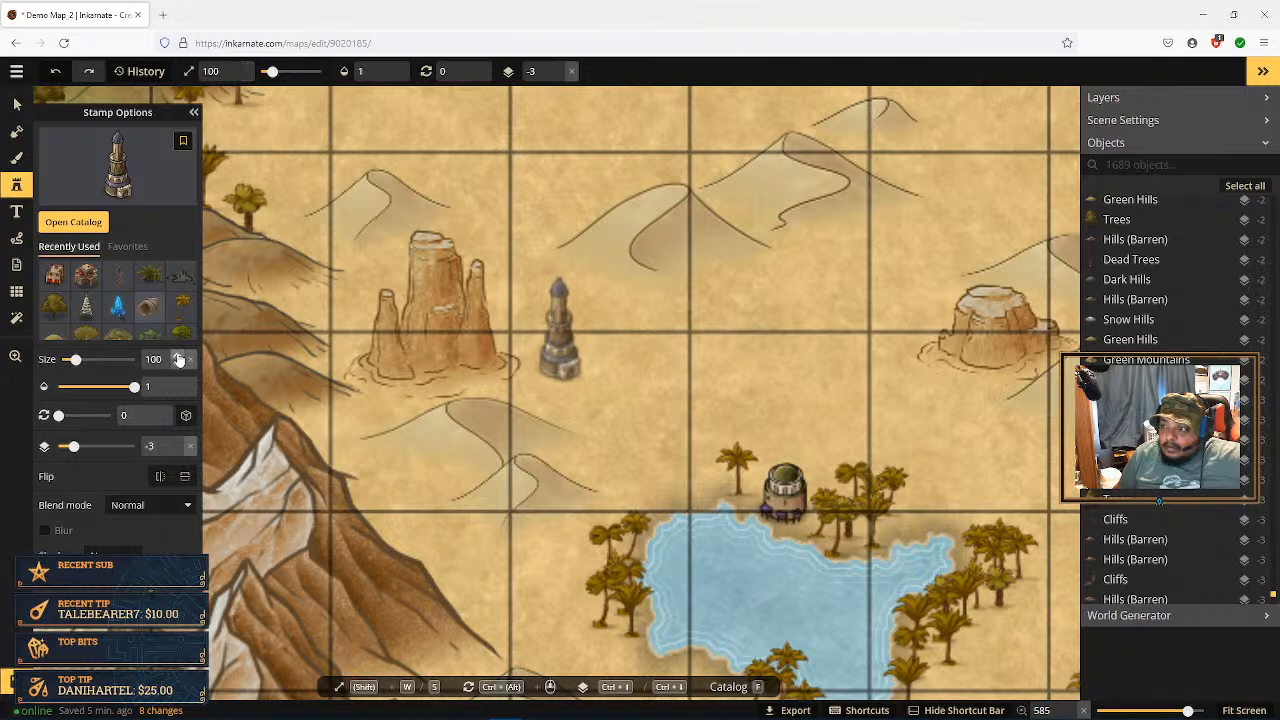
pyautogui.scroll(-5, 727, 447)
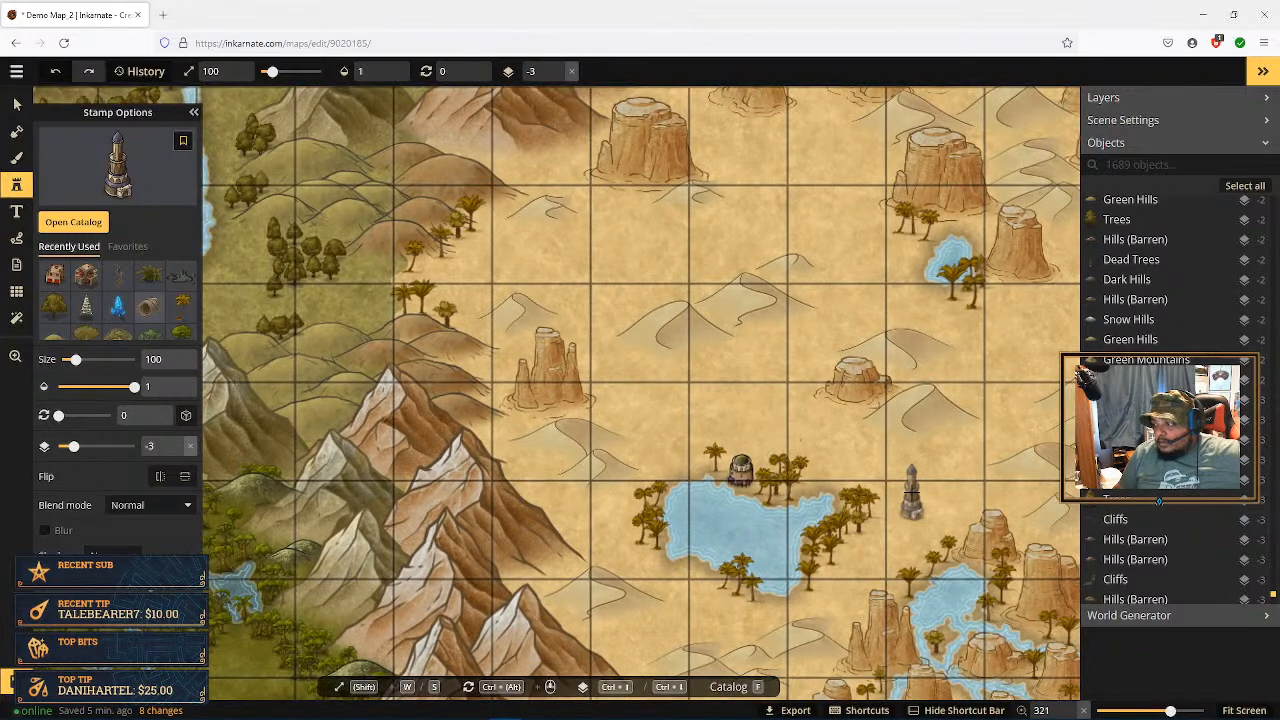
pyautogui.scroll(-2, 848, 548)
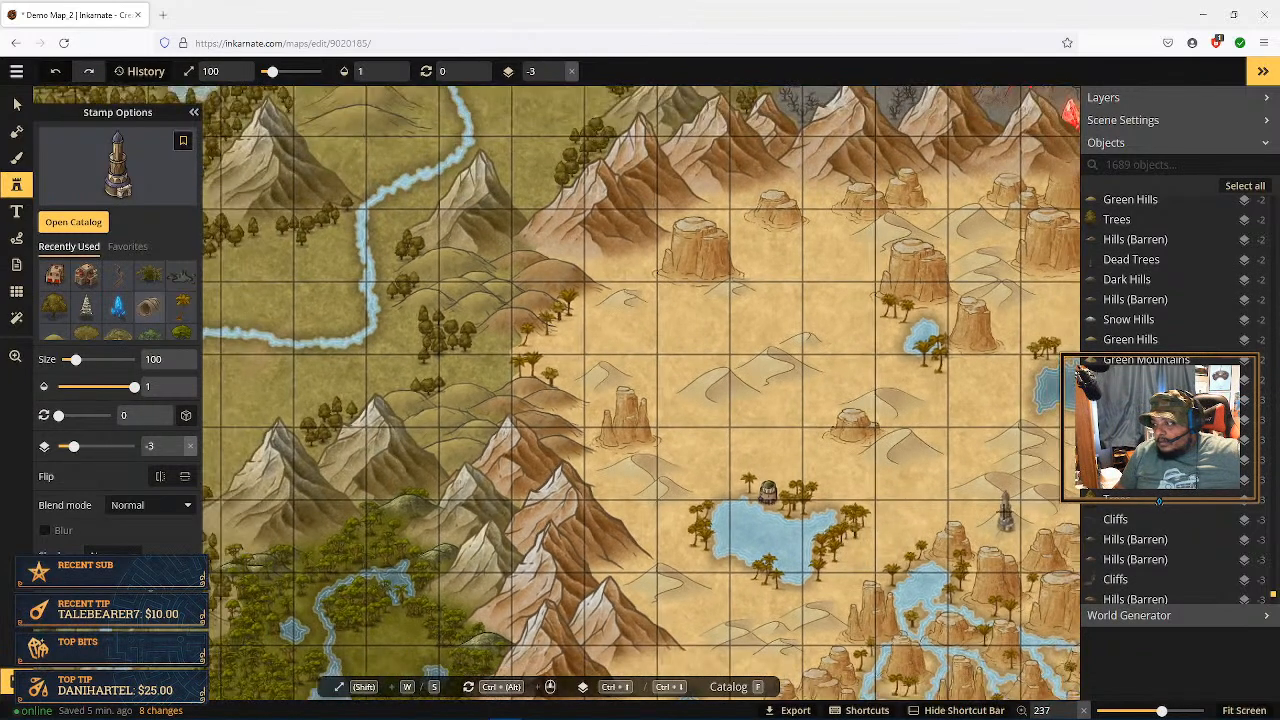
pyautogui.press('space')
pyautogui.moveTo(998, 472); pyautogui.dragTo(889, 335)
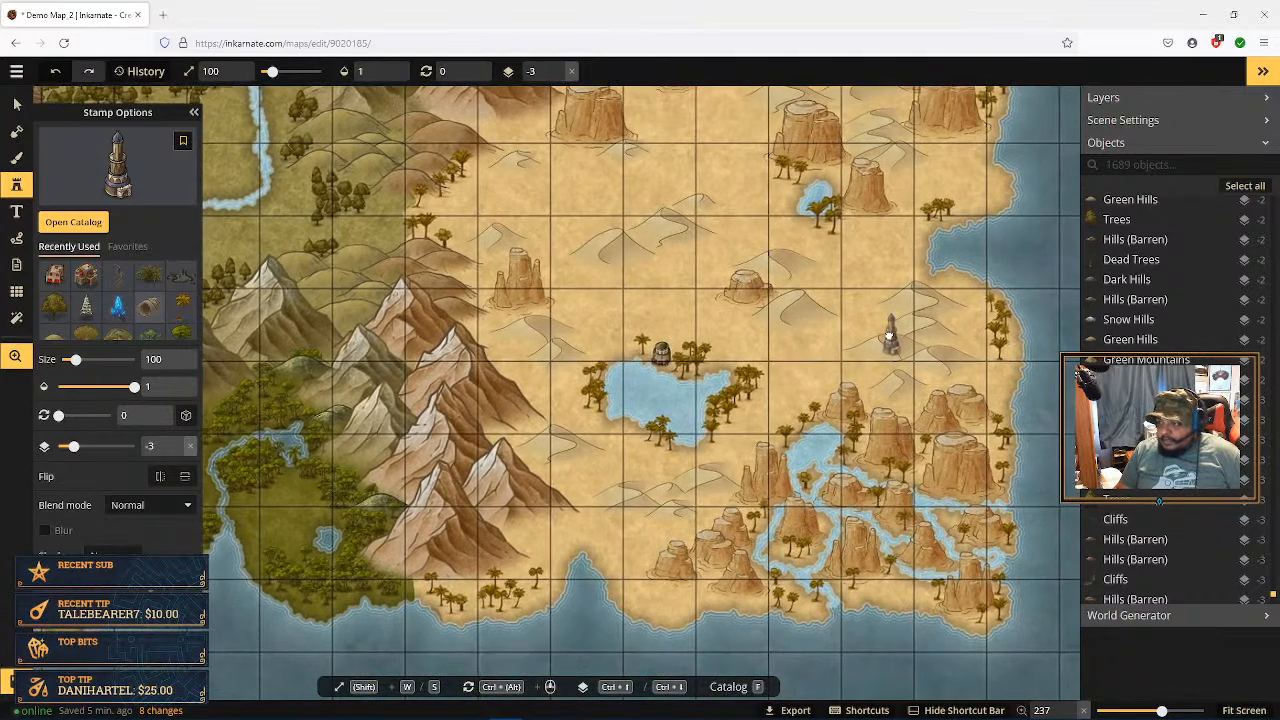
pyautogui.click(912, 465)
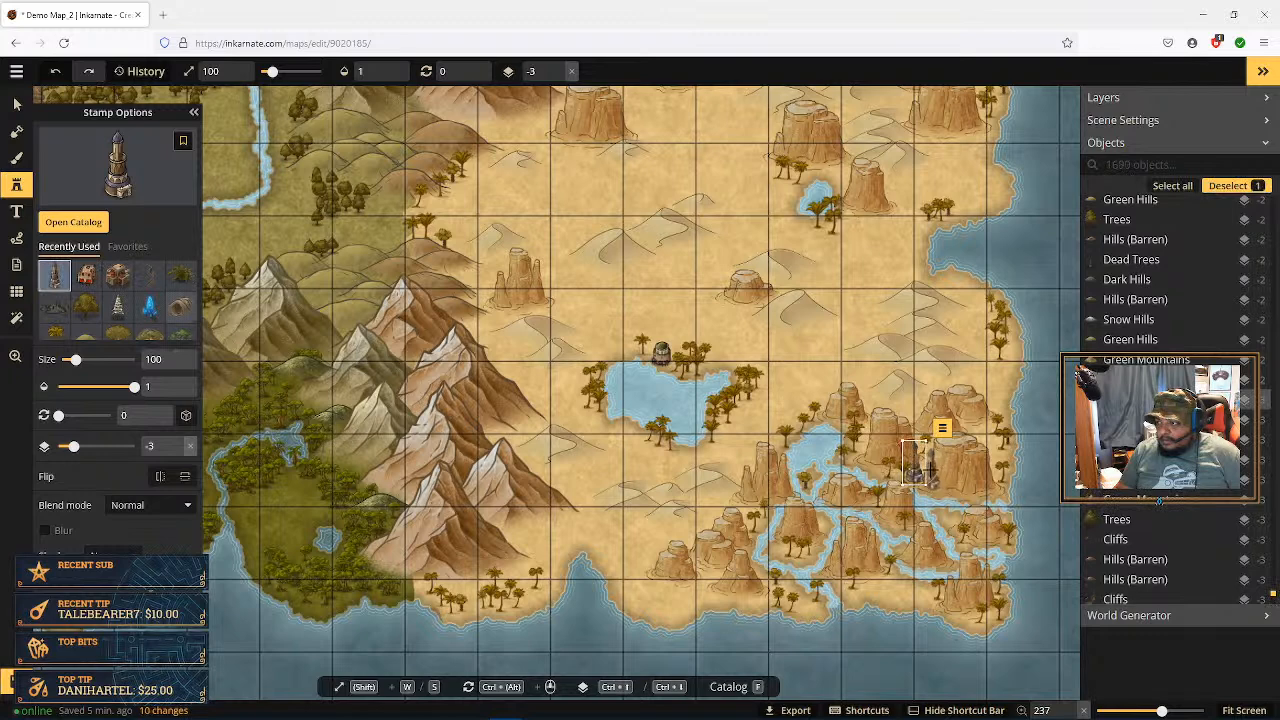
# Step: Raise the Human Capital 3 tower to layer 2 and flip it horizontally
pyautogui.rightClick(944, 430)
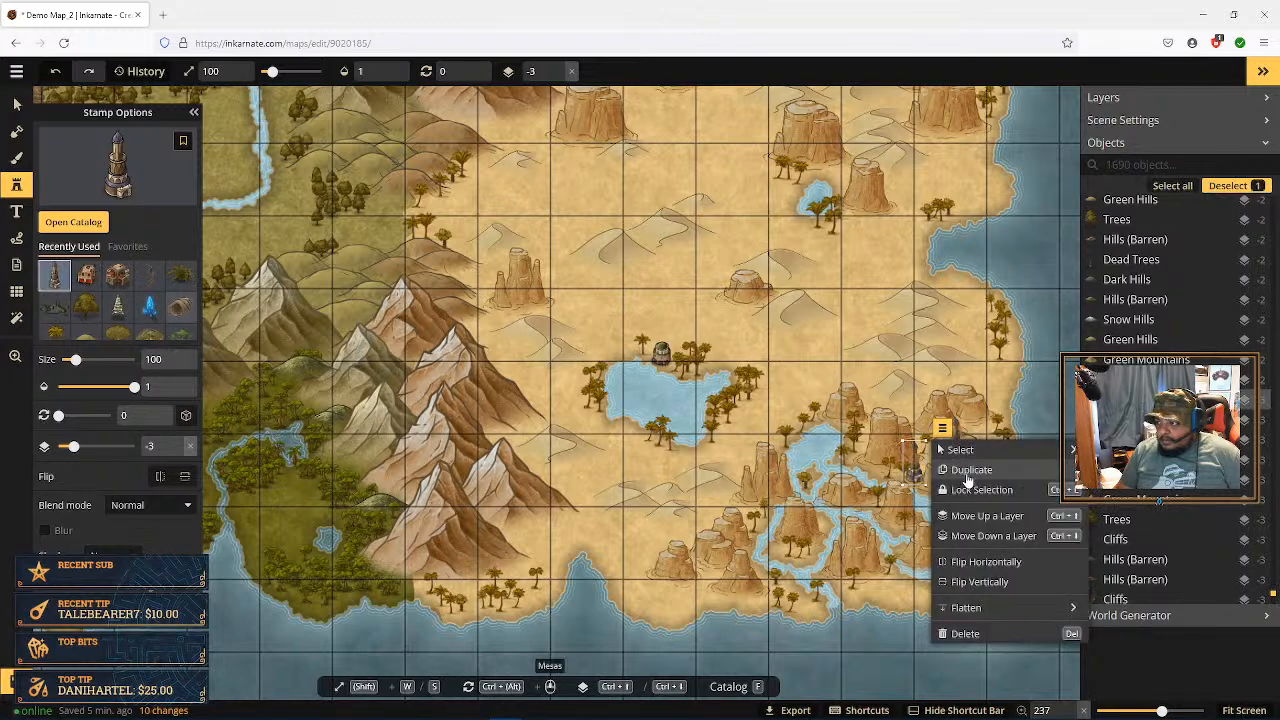
pyautogui.click(975, 516)
pyautogui.click(975, 516)
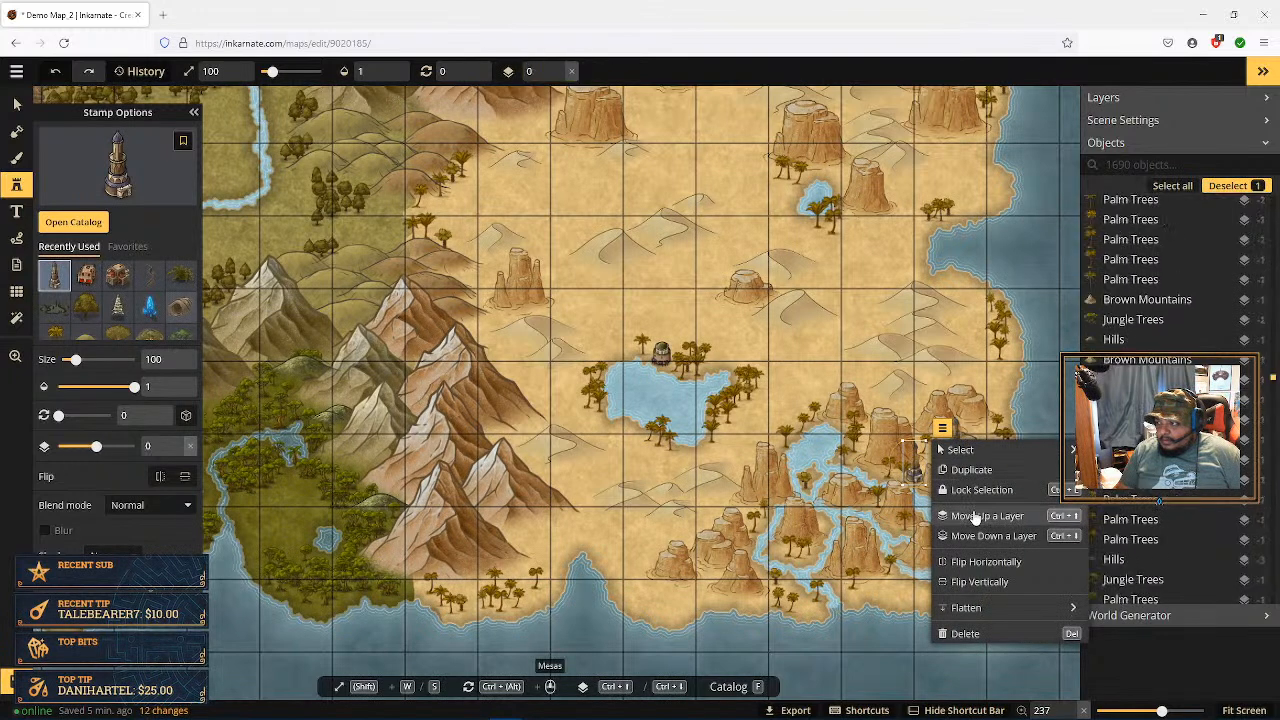
pyautogui.click(975, 516)
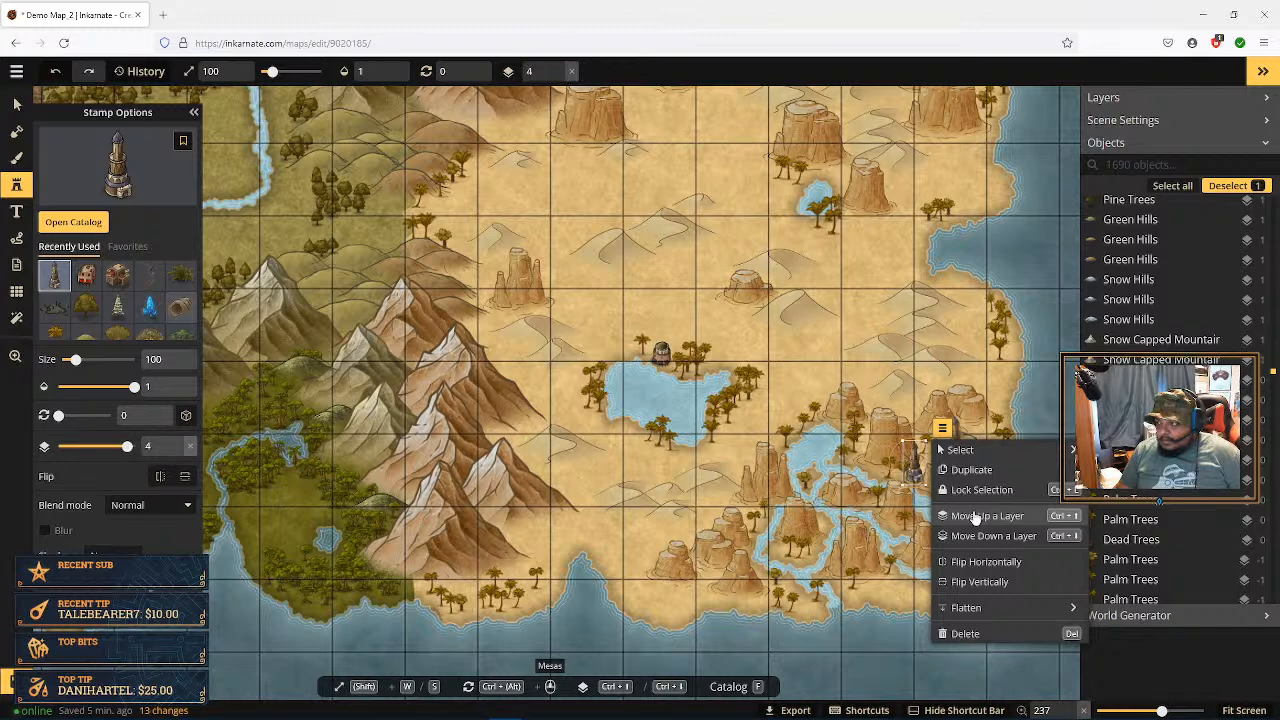
pyautogui.click(978, 537)
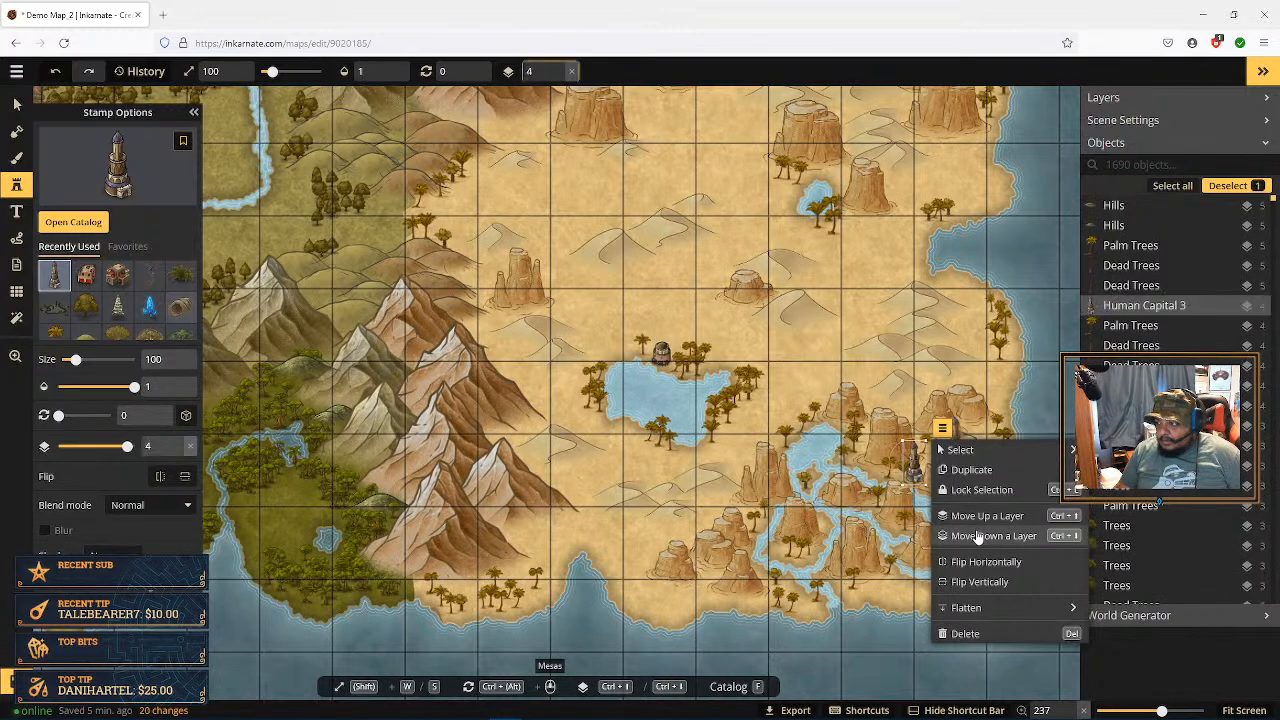
pyautogui.click(978, 537)
pyautogui.click(978, 537)
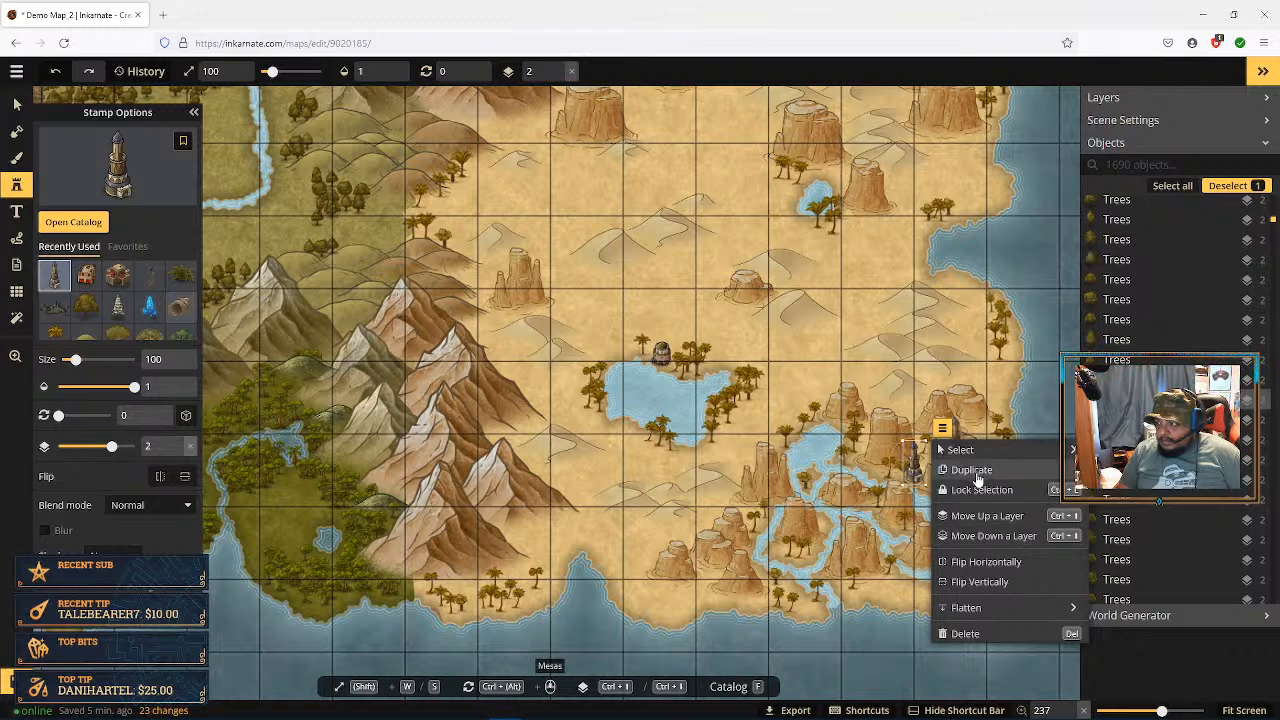
pyautogui.click(942, 430)
pyautogui.click(942, 431)
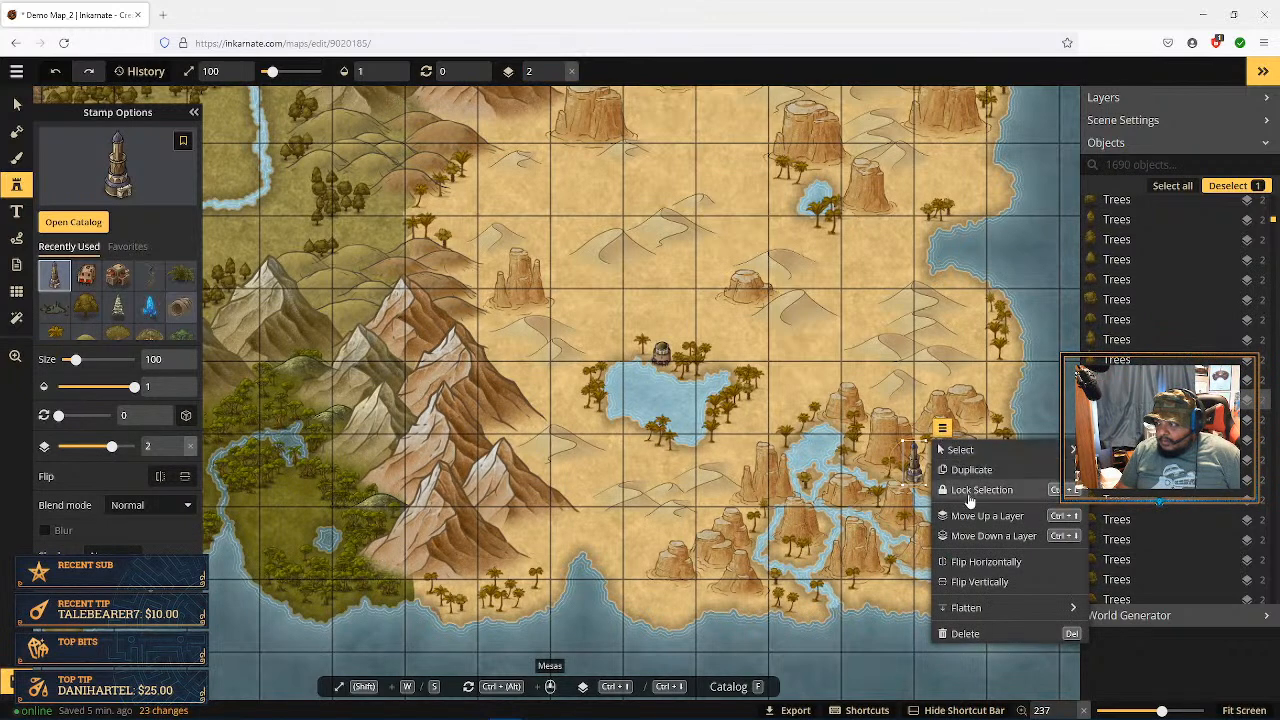
pyautogui.click(980, 581)
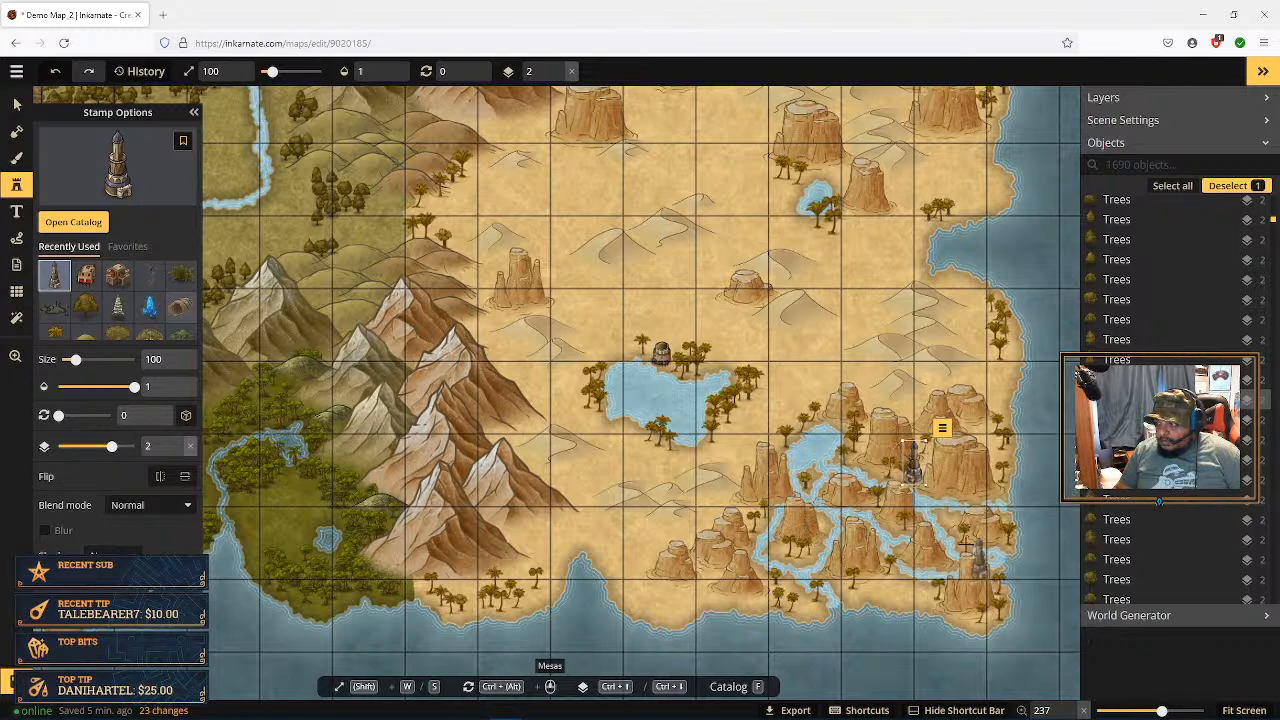
# Step: Nudge the Human Capital 3 tower slightly southeast between the mesas
pyautogui.scroll(4, 925, 465)
pyautogui.scroll(4, 928, 470)
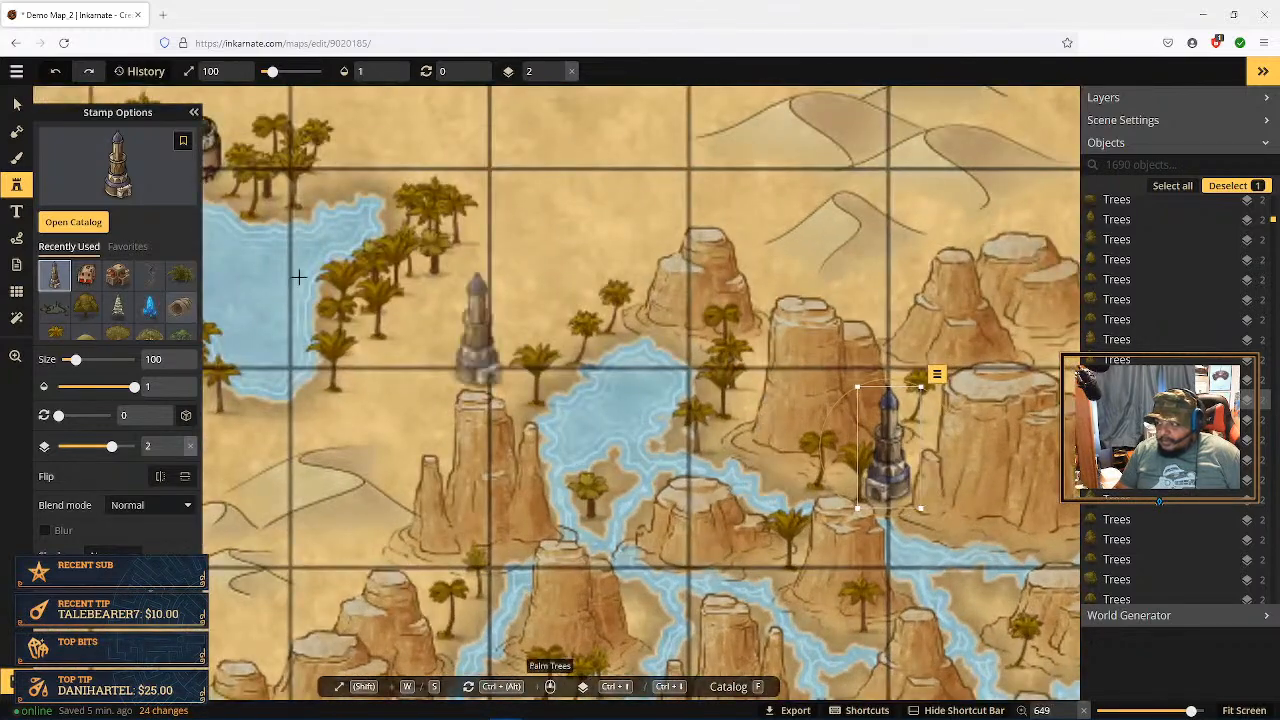
pyautogui.click(17, 106)
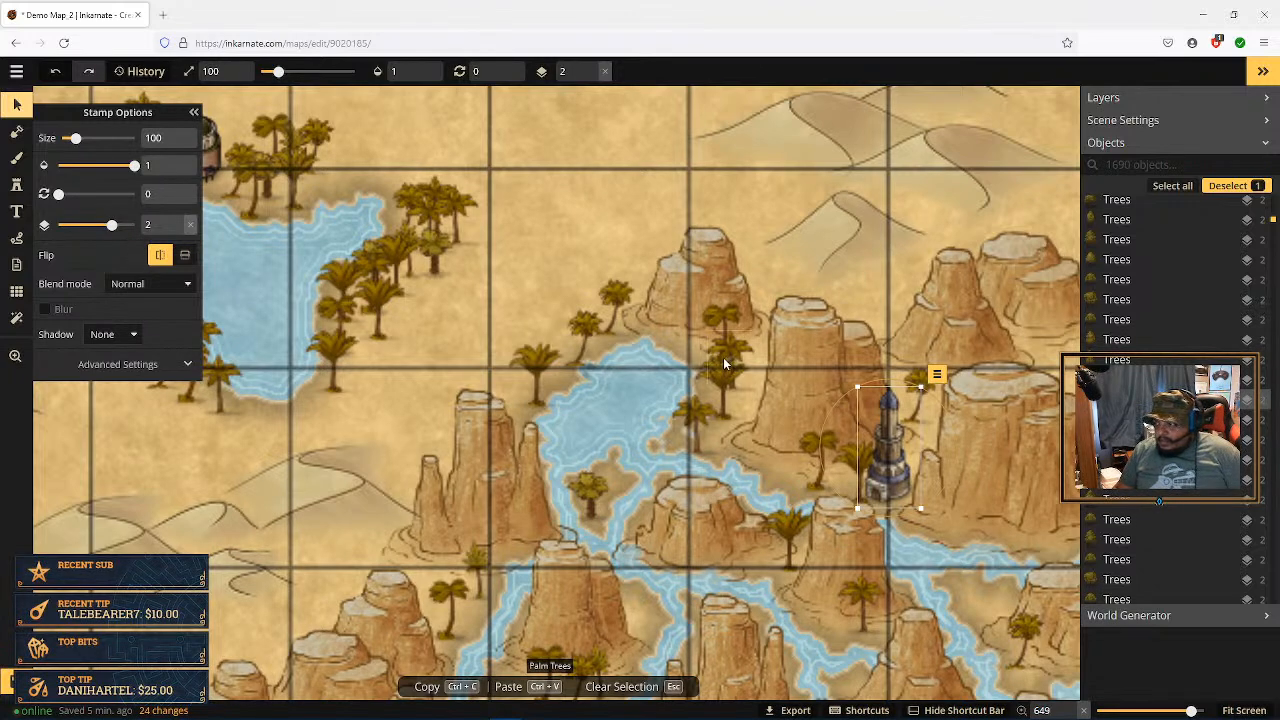
pyautogui.moveTo(888, 453); pyautogui.dragTo(892, 458)
# Step: Move the palm tree just west of the Human Capital 3 tower up to layer 2
pyautogui.click(847, 463)
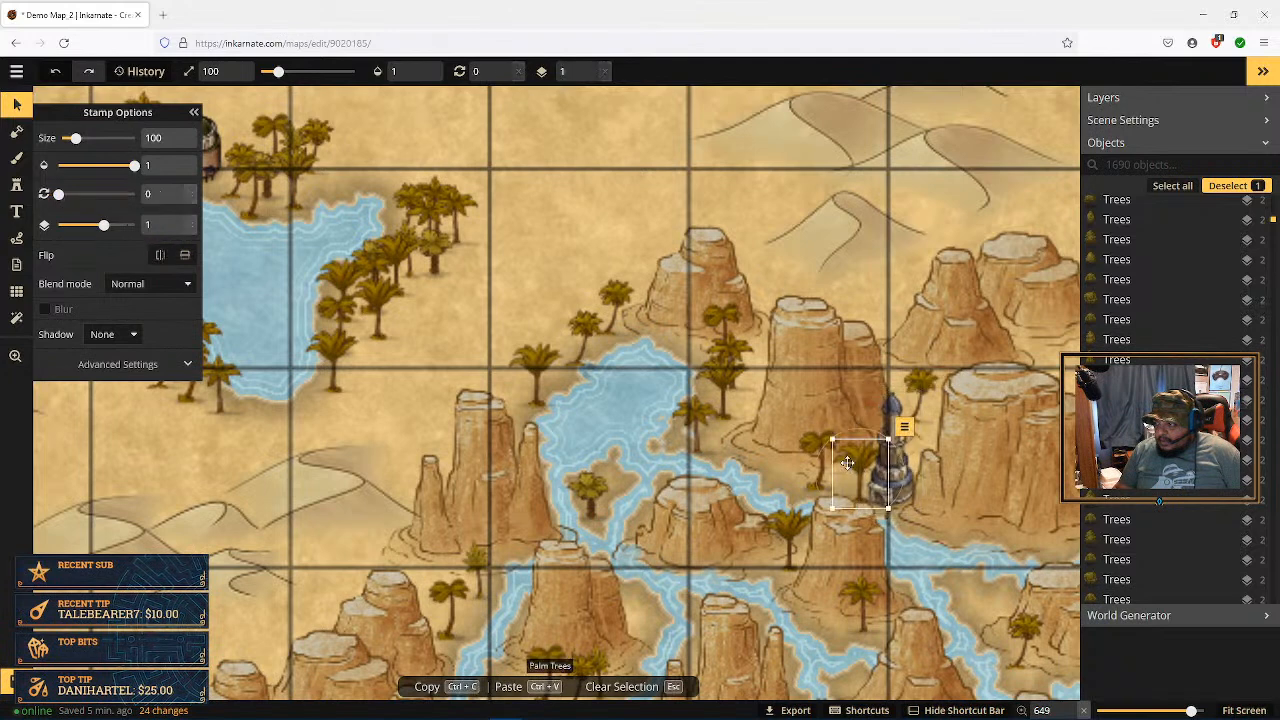
pyautogui.rightClick(899, 441)
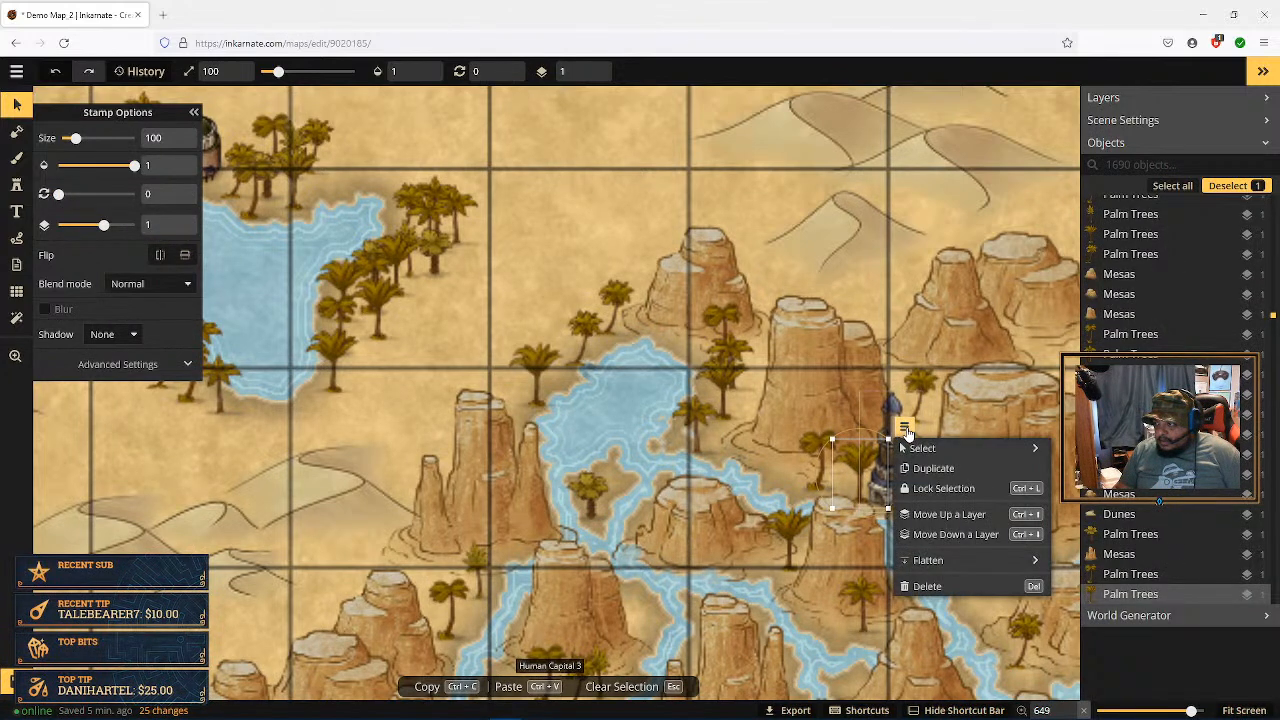
pyautogui.click(949, 513)
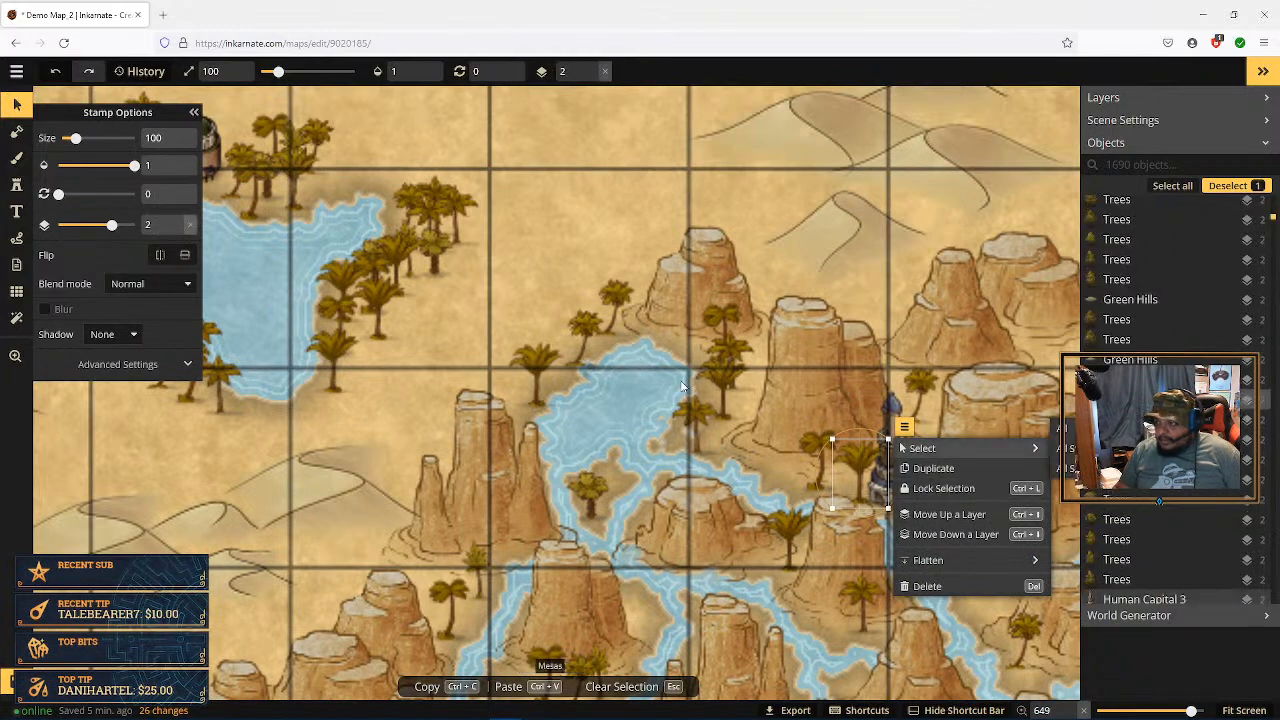
pyautogui.press('Escape')
pyautogui.scroll(-5, 939, 444)
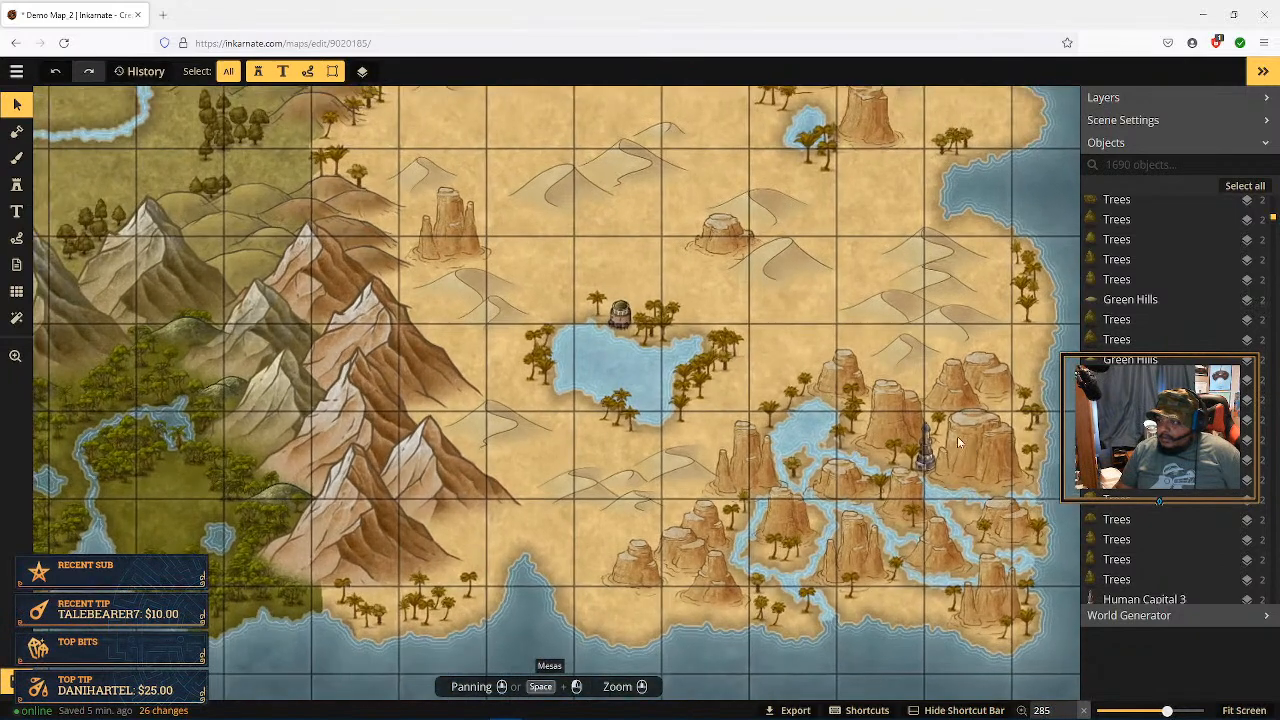
pyautogui.moveTo(860, 288); pyautogui.dragTo(882, 388)
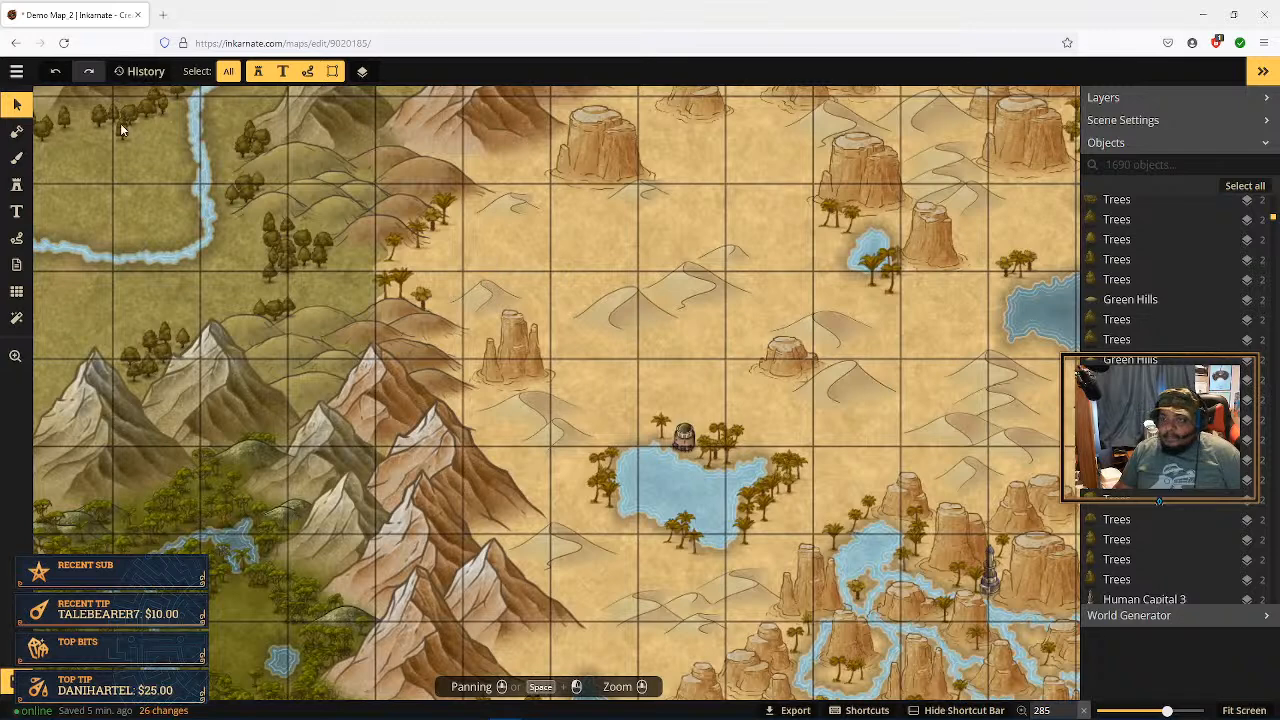
# Step: Place the Human Capital 2 city stamp at size 75 beside the small northeastern desert oasis, between the two mesas
pyautogui.click(17, 186)
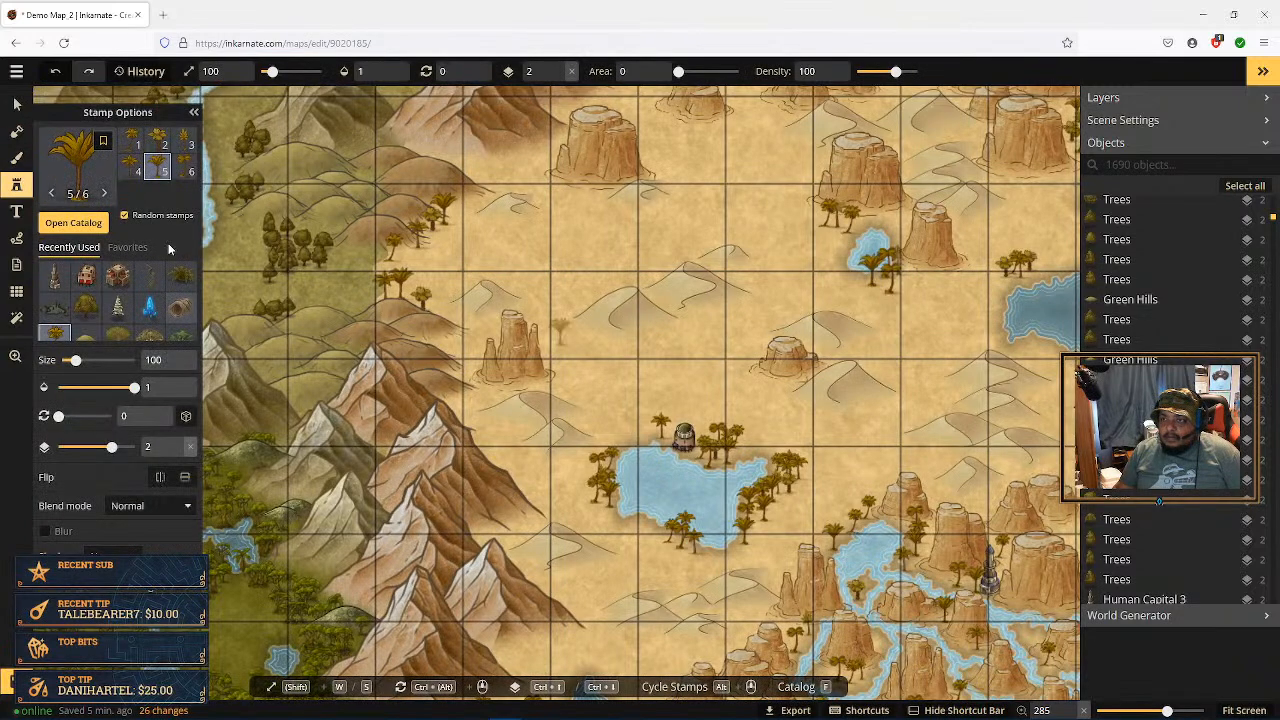
pyautogui.click(86, 222)
pyautogui.click(689, 246)
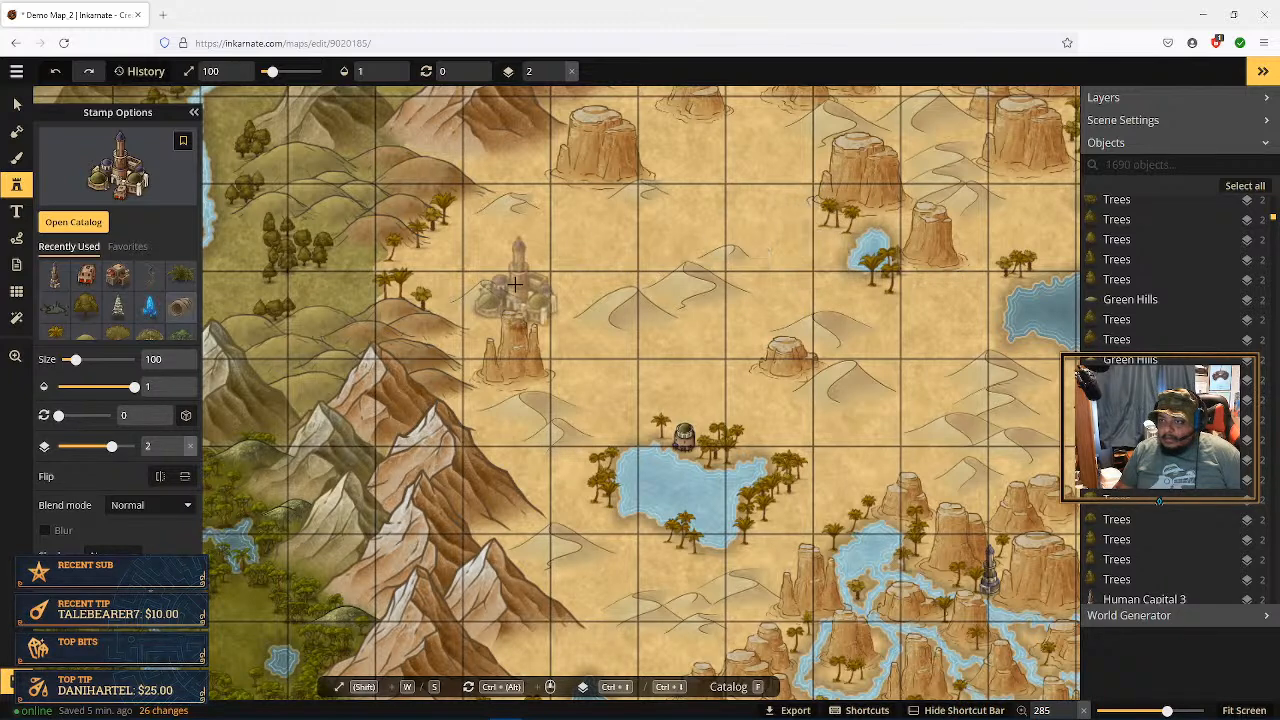
pyautogui.click(562, 335)
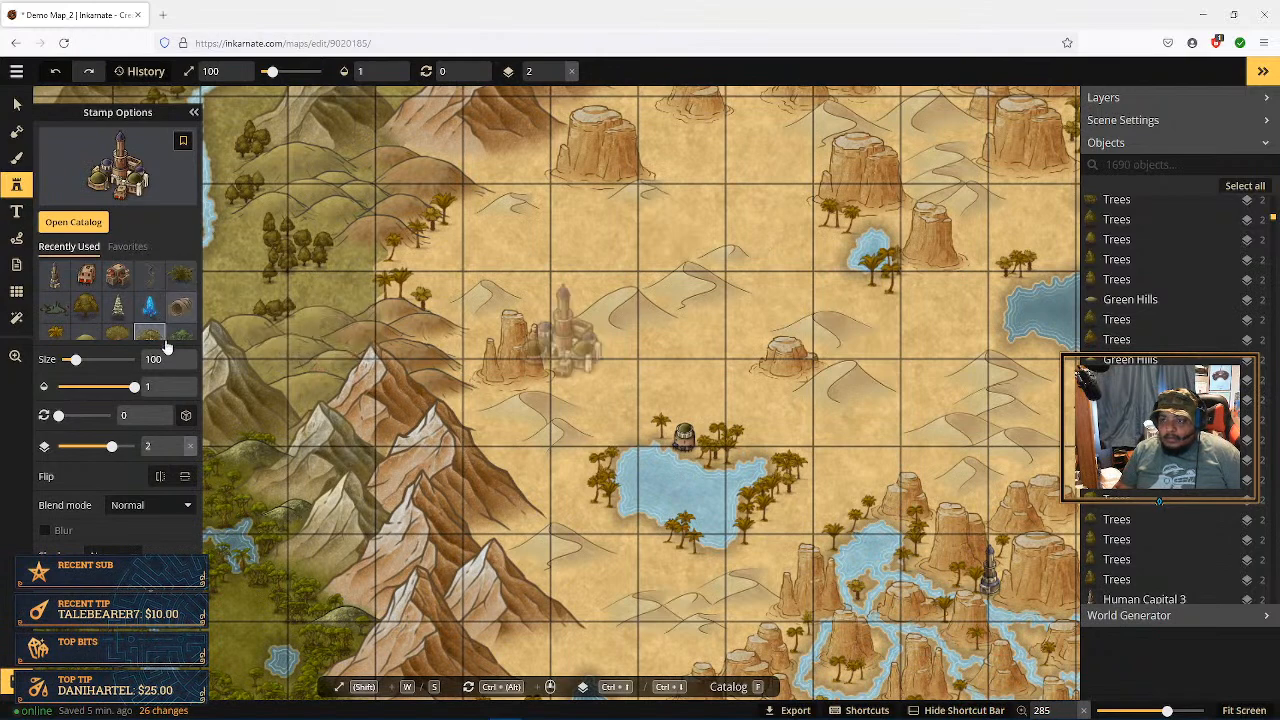
pyautogui.click(178, 366)
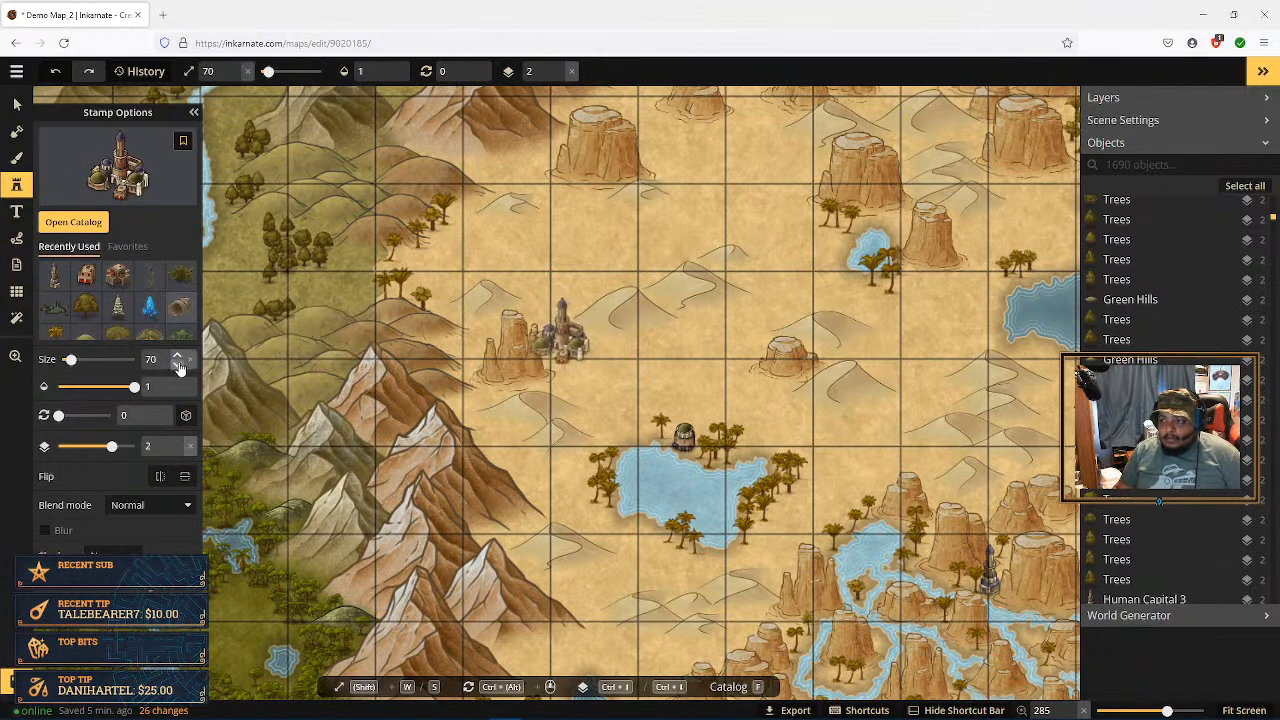
pyautogui.click(178, 357)
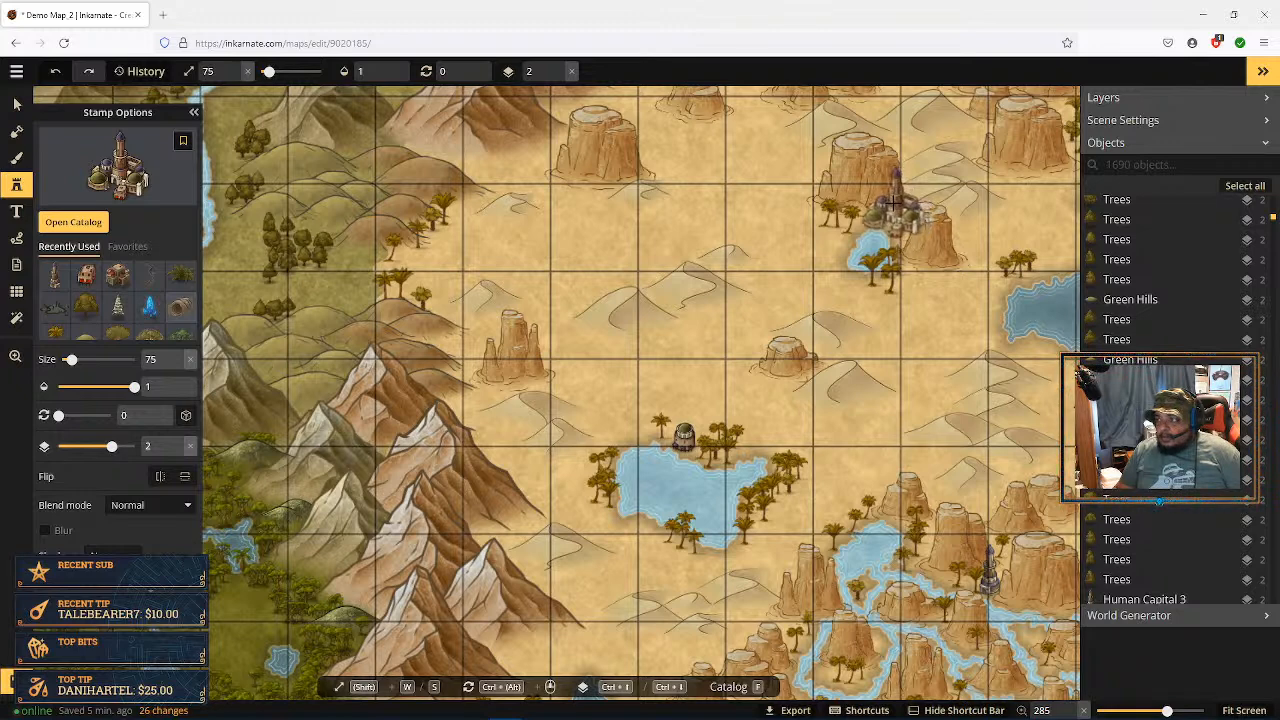
pyautogui.click(893, 202)
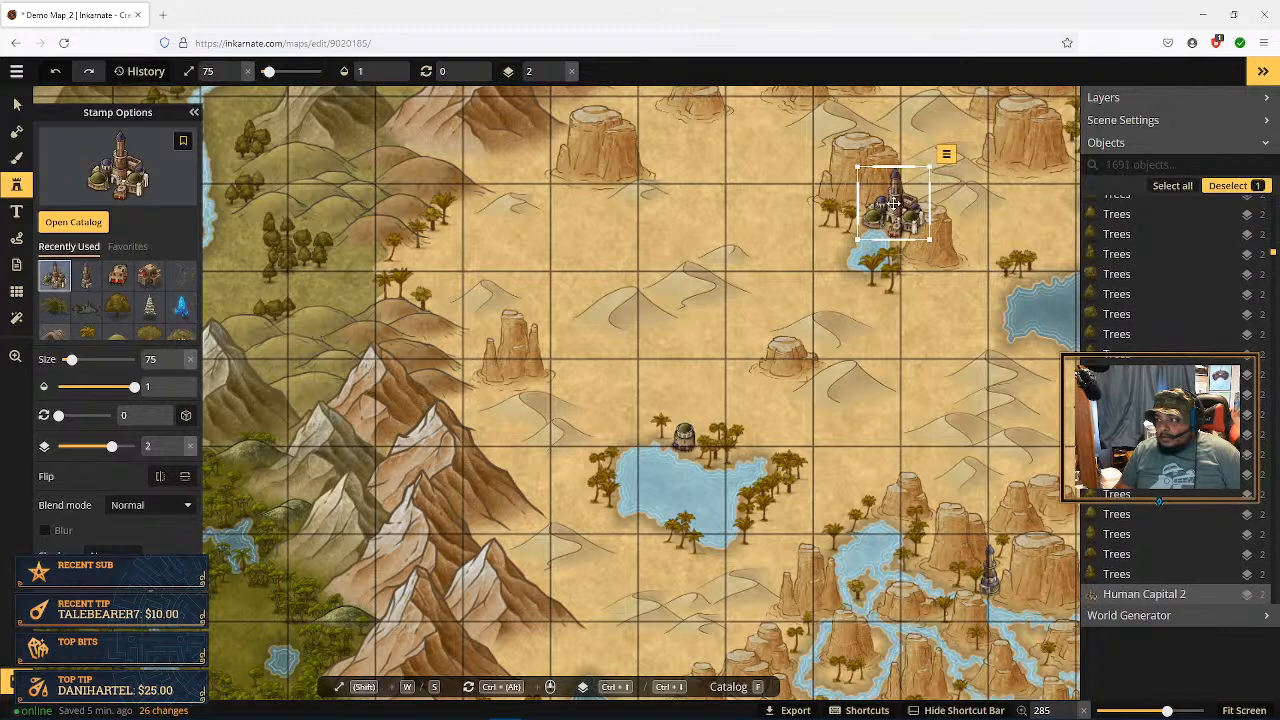
# Step: Move the Human Capital 2 city by the northeastern oasis down to layer 1 and clear the selection
pyautogui.click(946, 155)
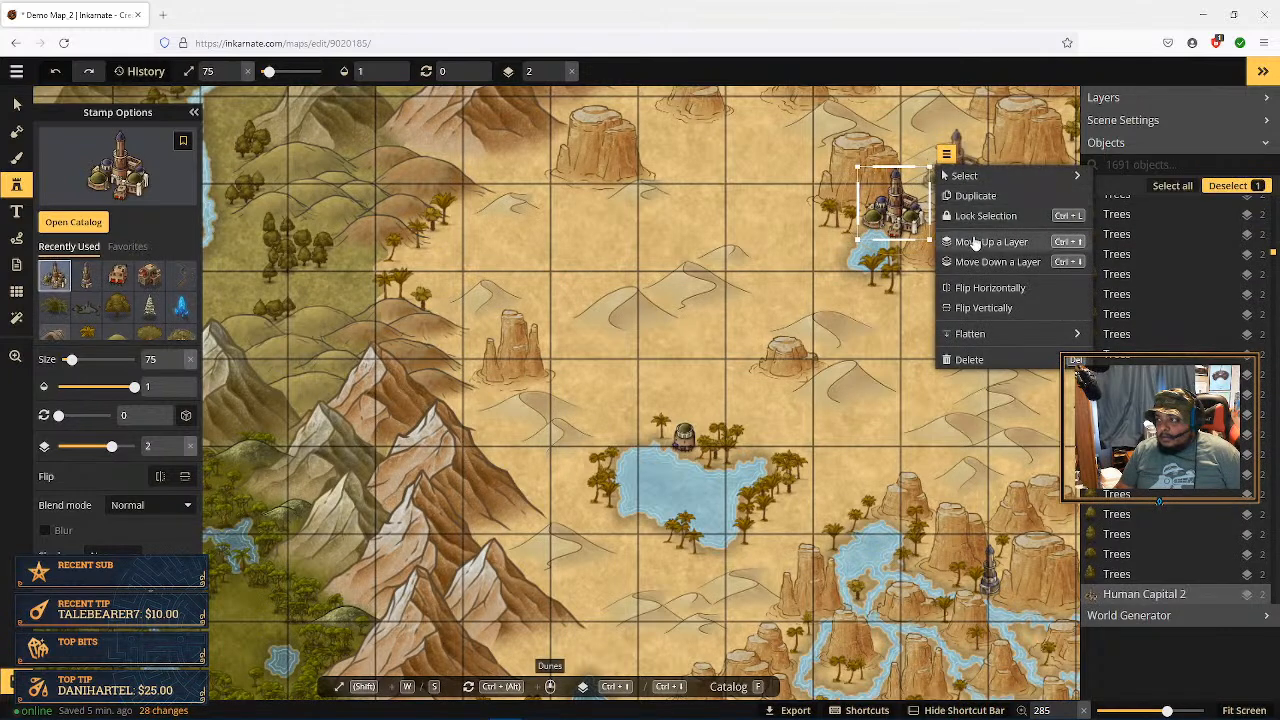
pyautogui.click(997, 261)
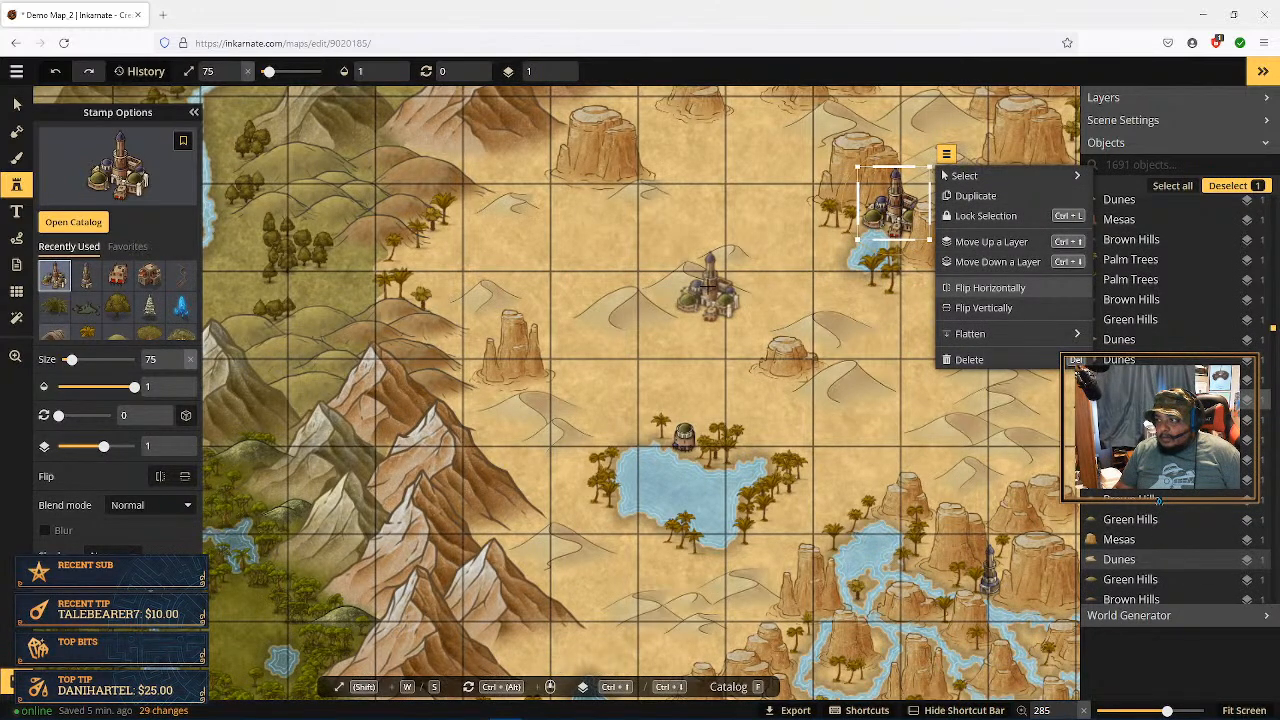
pyautogui.click(17, 106)
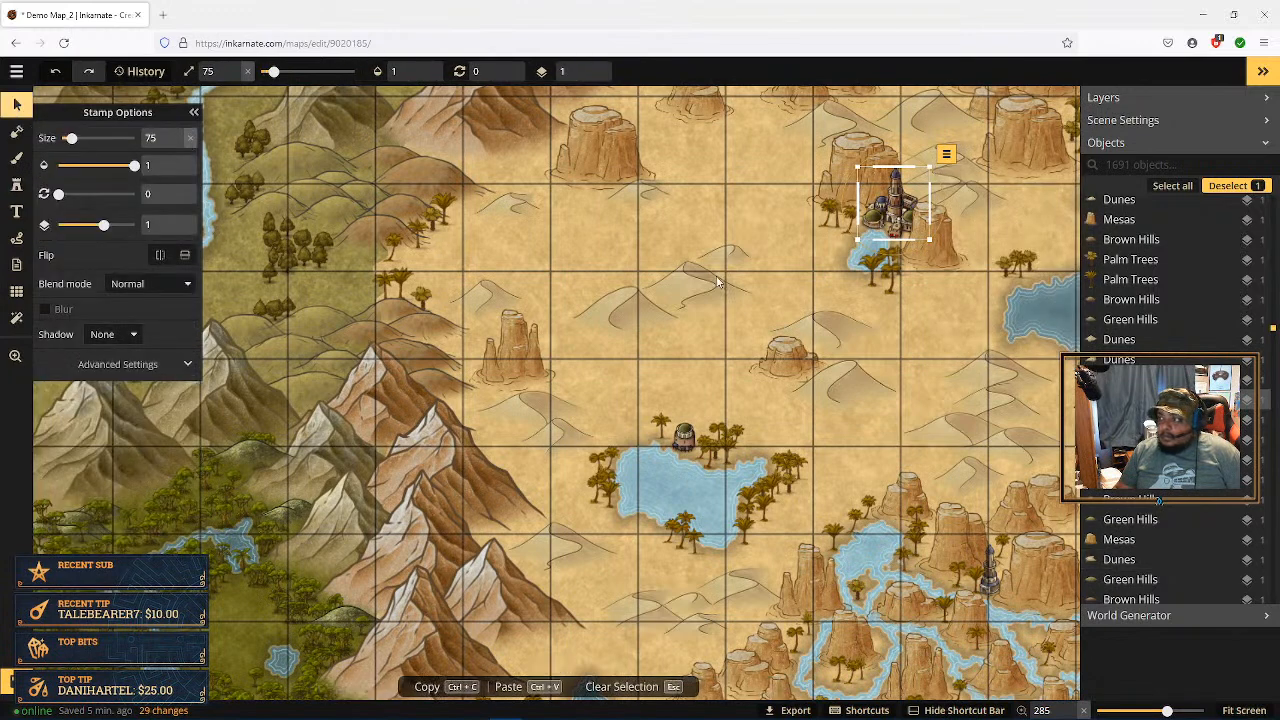
pyautogui.press('Escape')
pyautogui.scroll(5, 911, 245)
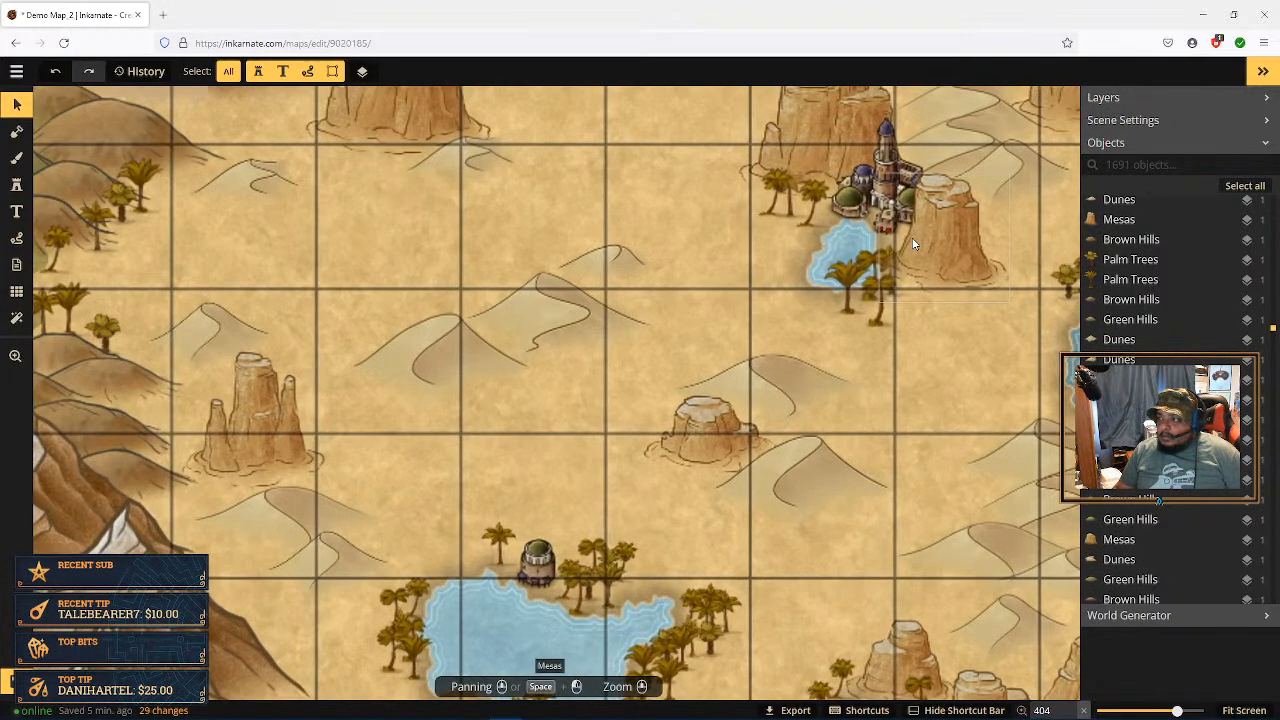
pyautogui.scroll(-8, 913, 244)
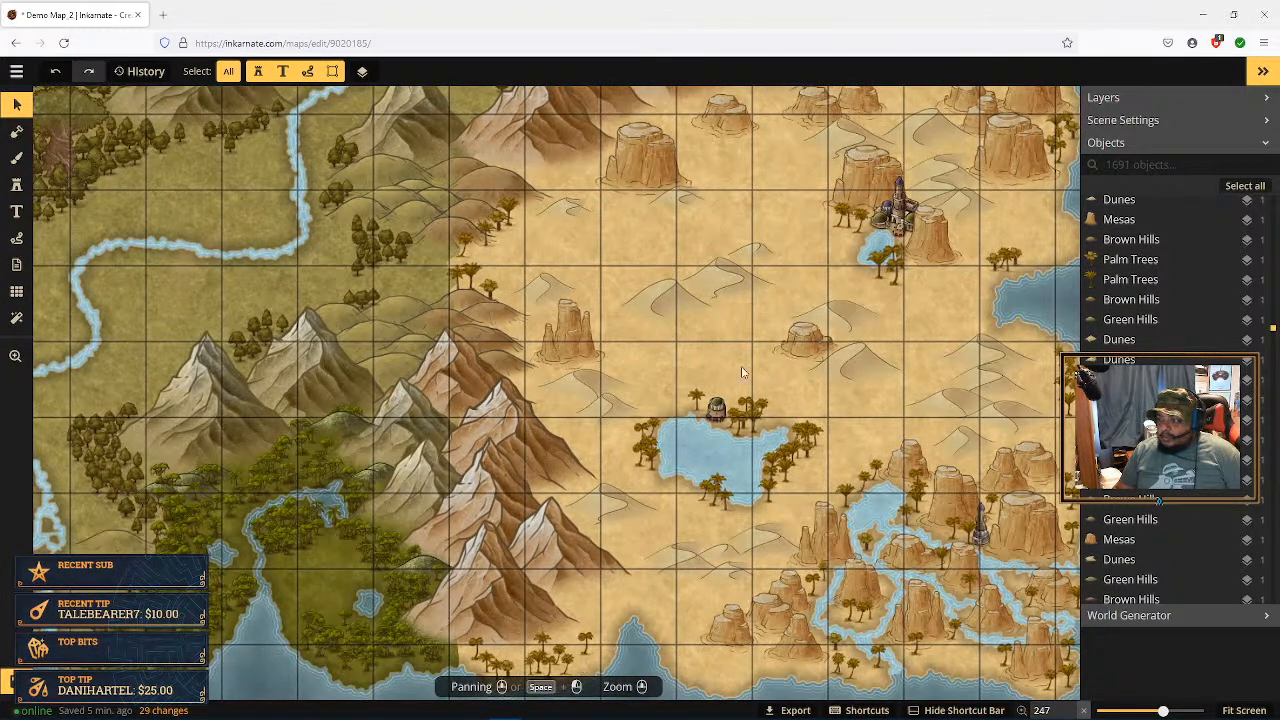
# Step: Compare the size settings of the Human Capital 2 city, the lakeside desert building and the Human Capital 3 tower
pyautogui.click(893, 215)
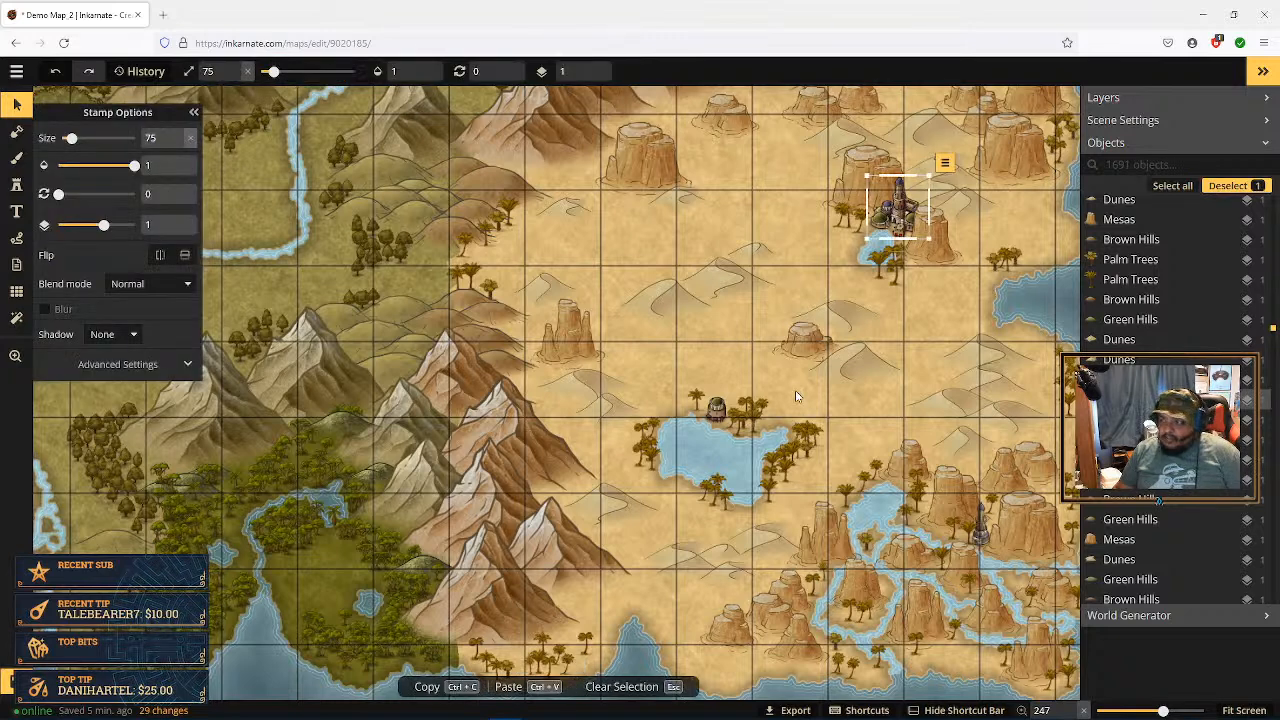
pyautogui.click(720, 409)
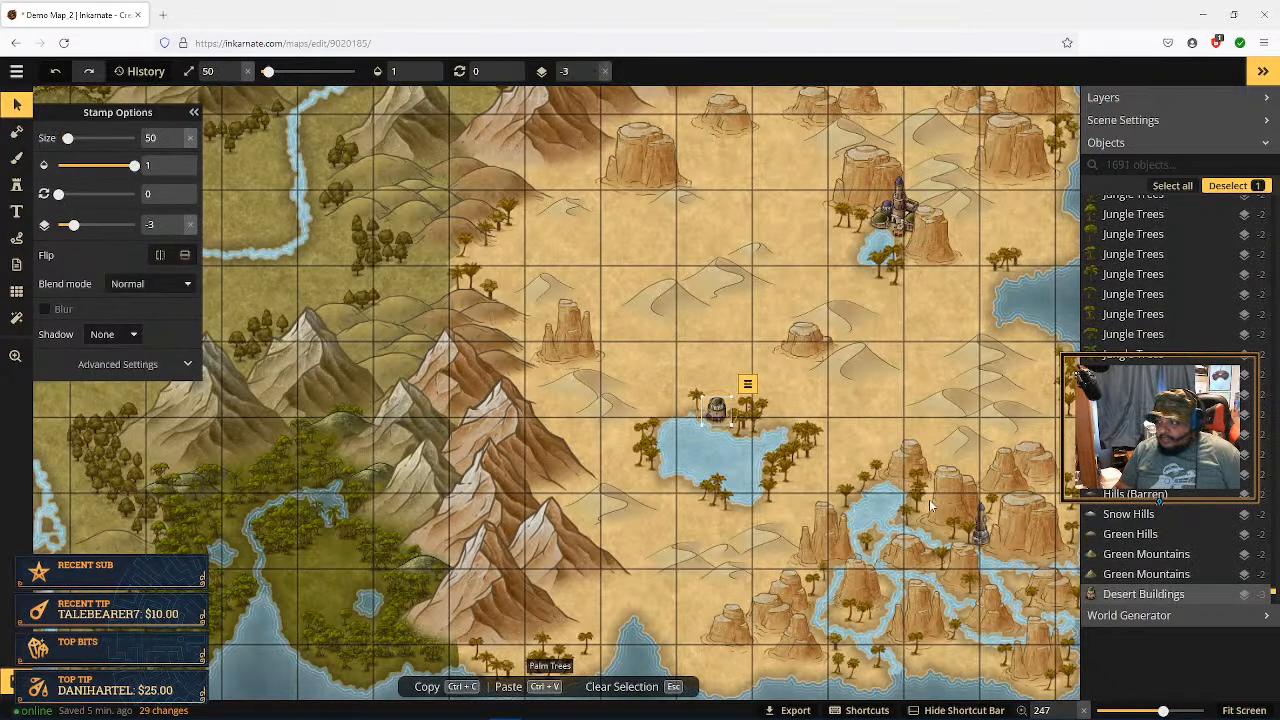
pyautogui.click(977, 530)
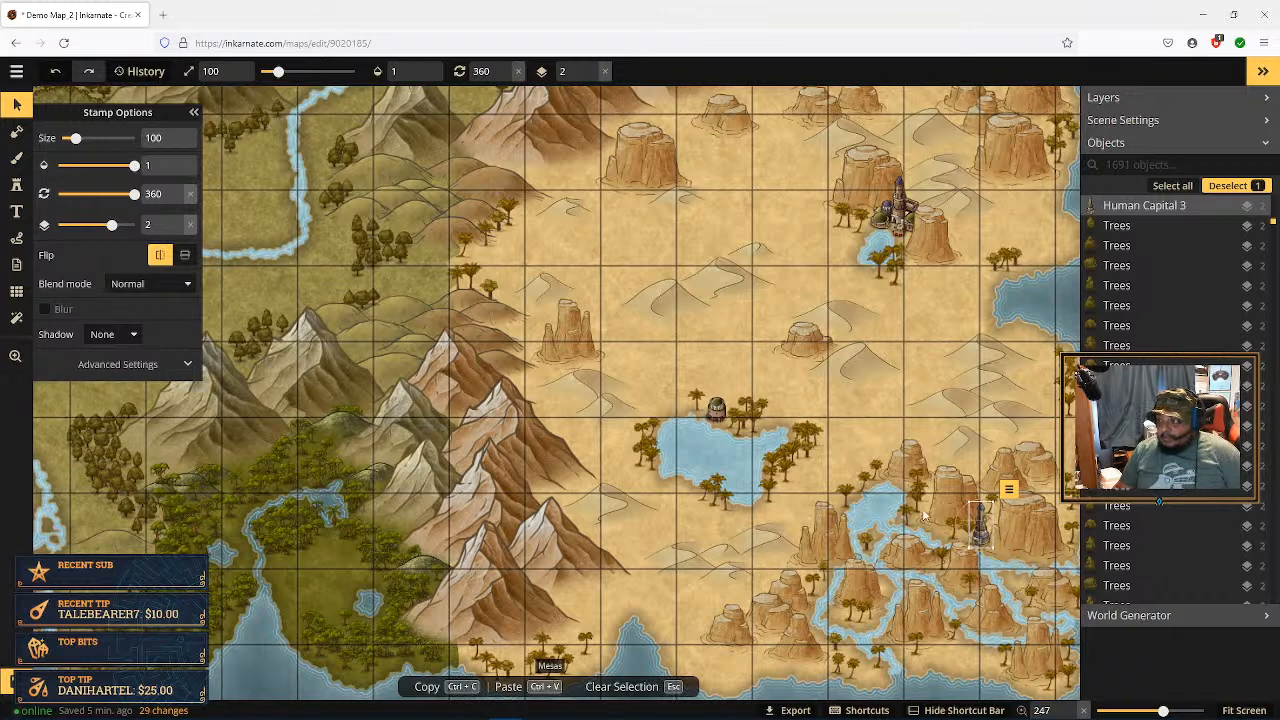
# Step: Set the size of the desert building on the lake's north shore to 40
pyautogui.click(719, 412)
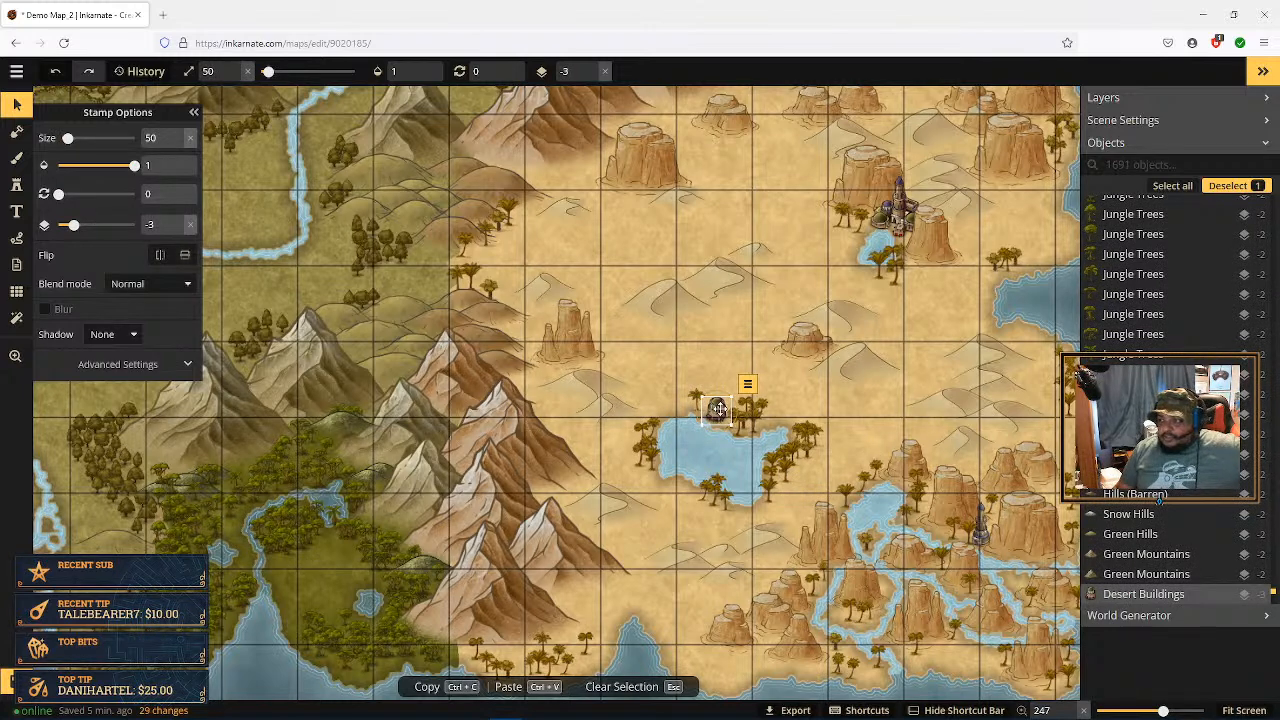
pyautogui.click(177, 145)
pyautogui.click(177, 145)
pyautogui.click(177, 145)
pyautogui.click(177, 145)
pyautogui.click(177, 145)
pyautogui.click(177, 145)
pyautogui.click(177, 145)
pyautogui.click(177, 145)
pyautogui.click(177, 145)
pyautogui.click(177, 145)
pyautogui.click(177, 145)
pyautogui.click(177, 145)
pyautogui.click(177, 145)
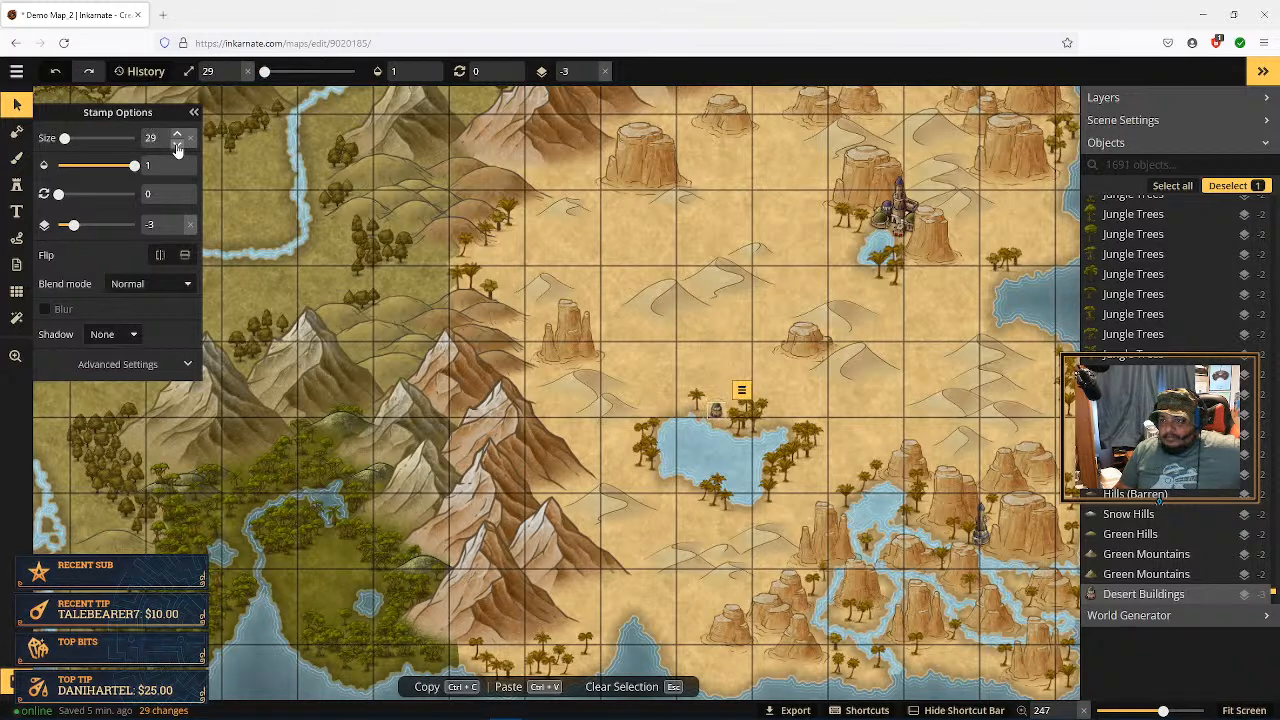
pyautogui.click(177, 145)
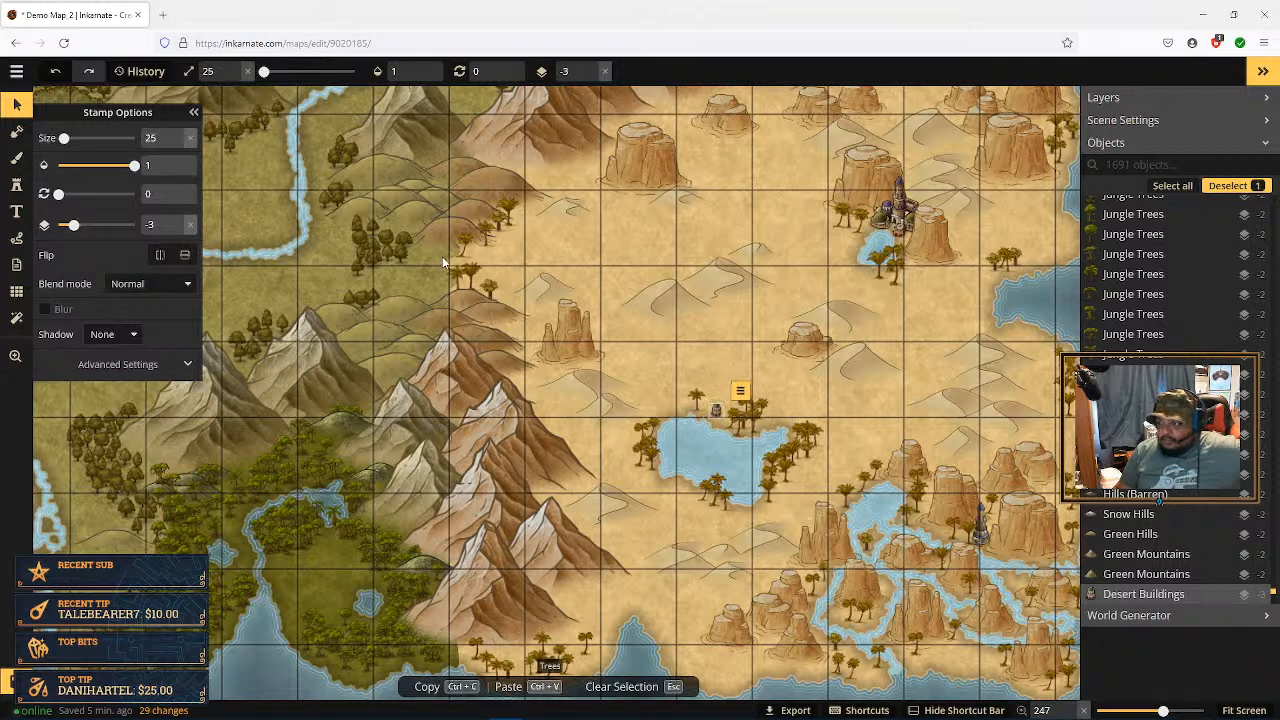
pyautogui.click(177, 137)
pyautogui.click(177, 137)
pyautogui.click(177, 137)
pyautogui.click(177, 137)
pyautogui.click(177, 137)
pyautogui.click(177, 137)
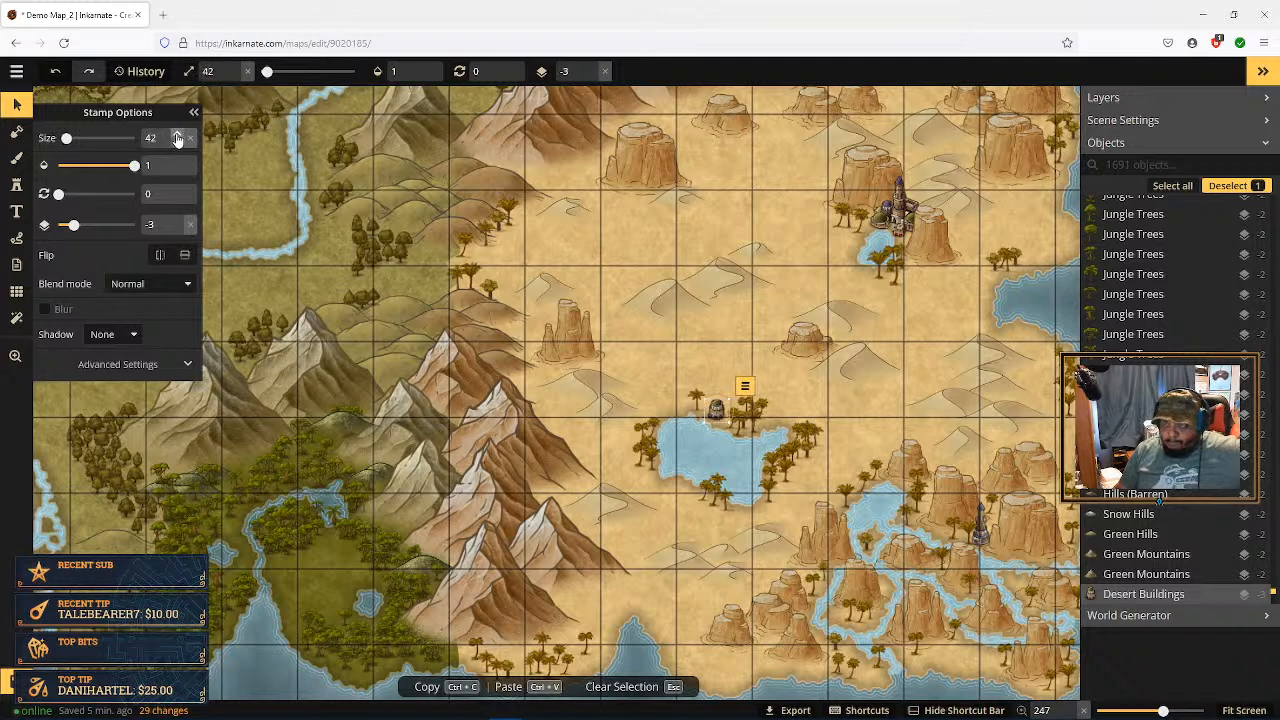
pyautogui.click(177, 137)
pyautogui.click(177, 137)
pyautogui.click(177, 137)
pyautogui.click(177, 137)
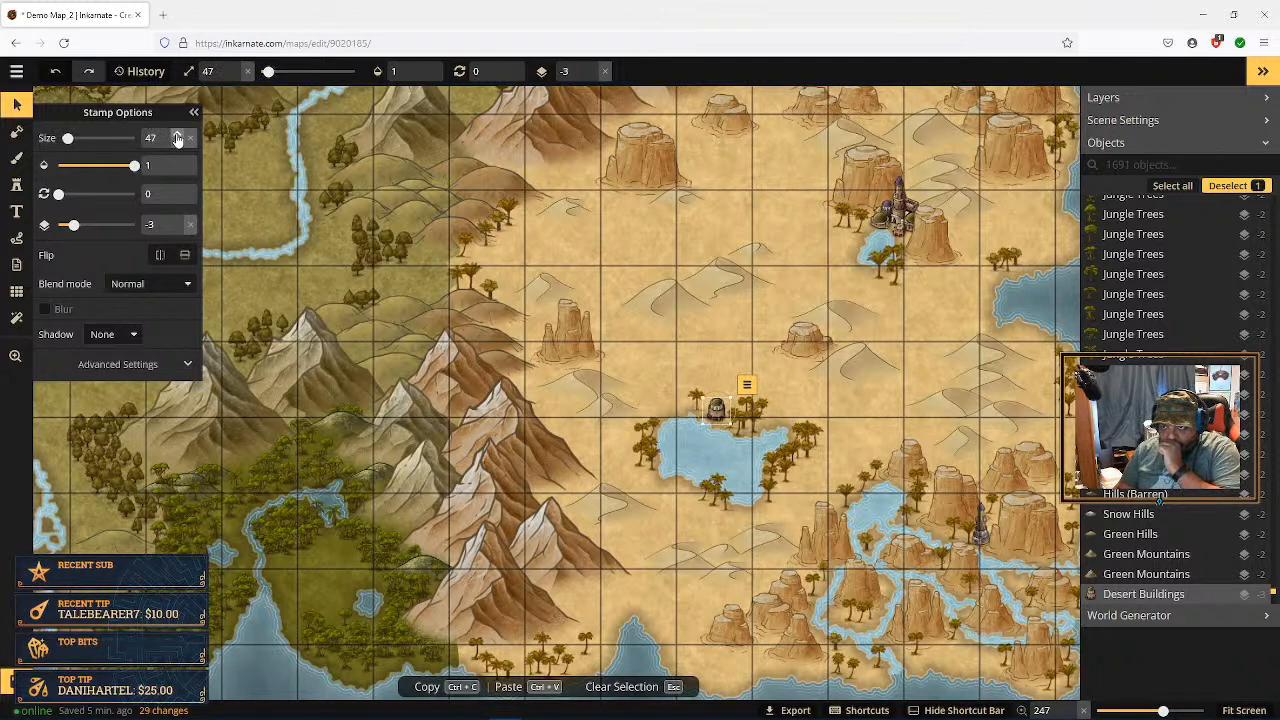
pyautogui.click(176, 146)
pyautogui.click(176, 146)
pyautogui.click(176, 146)
pyautogui.click(176, 146)
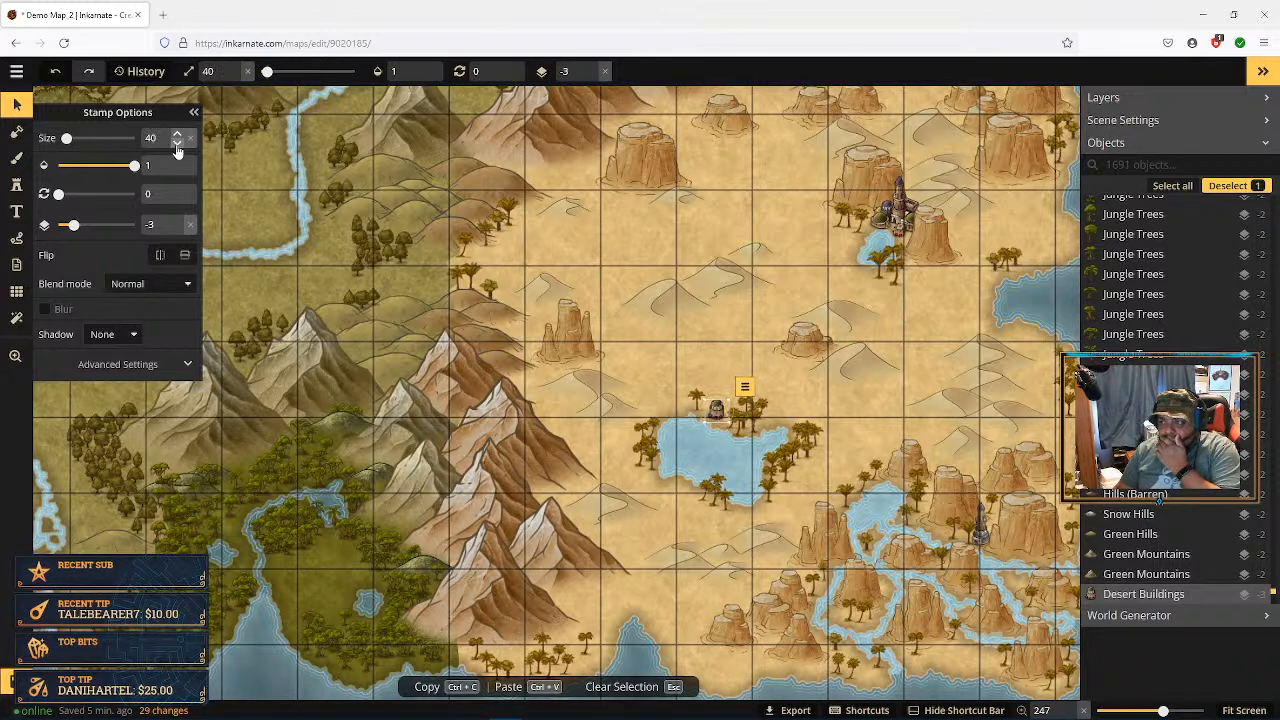
pyautogui.click(720, 446)
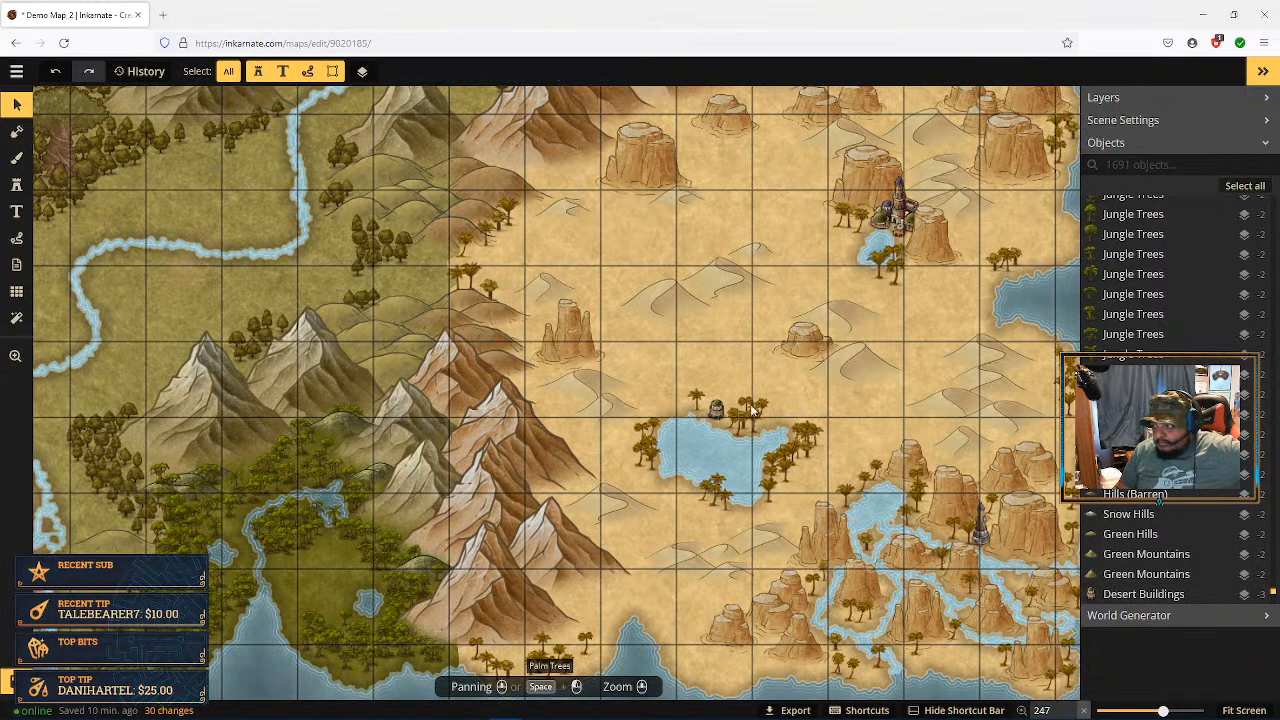
# Step: Set the Human Capital 3 tower's size to 124 and nudge it slightly northeast between the mesas
pyautogui.click(983, 538)
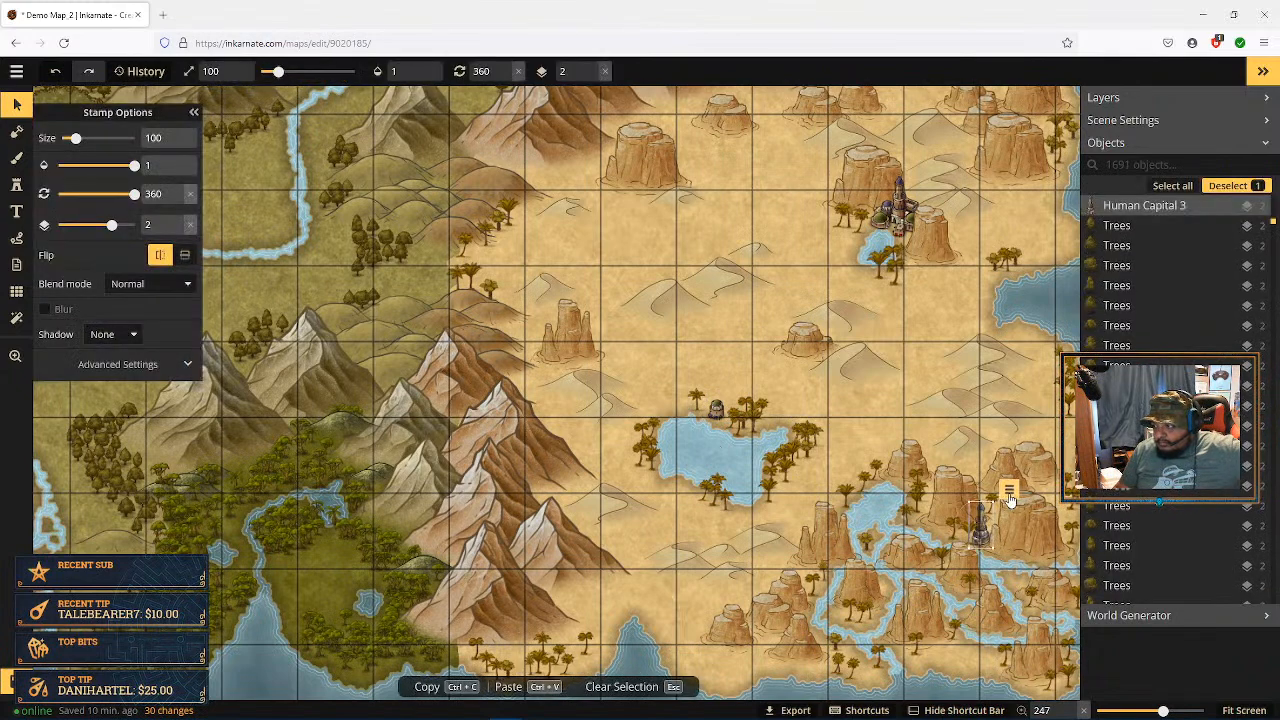
pyautogui.click(178, 134)
pyautogui.click(178, 134)
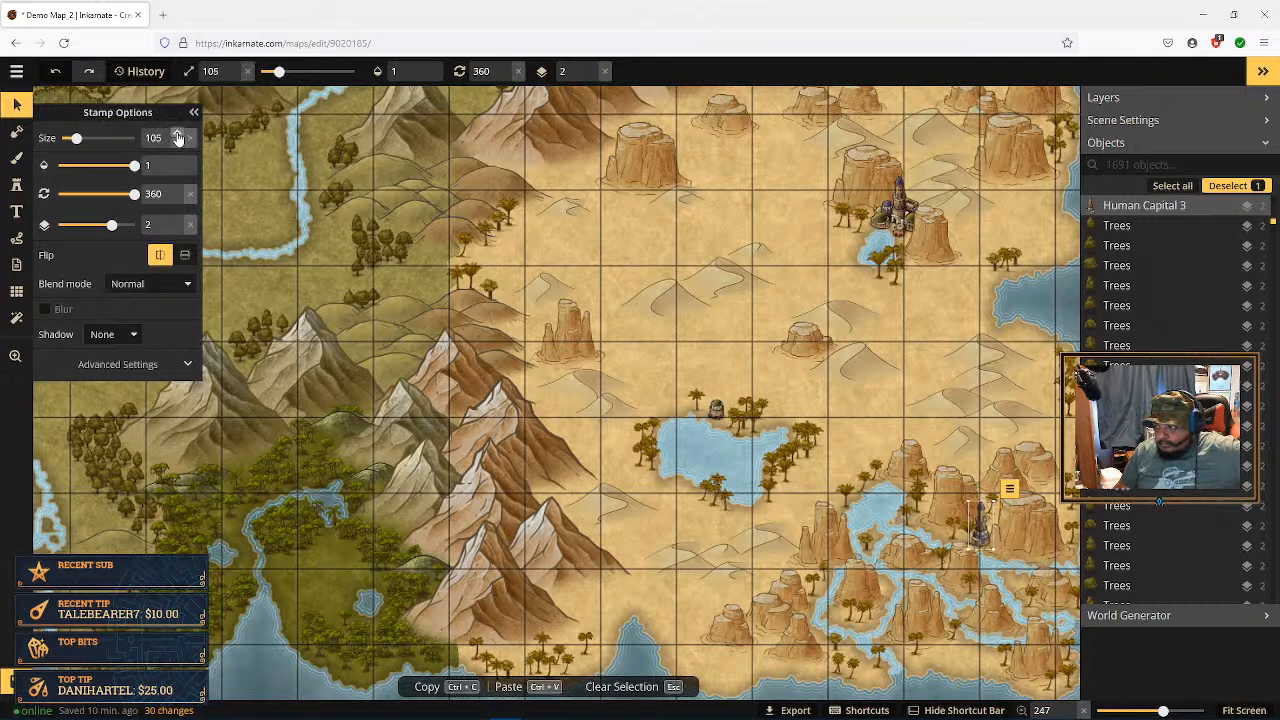
pyautogui.click(178, 134)
pyautogui.click(178, 134)
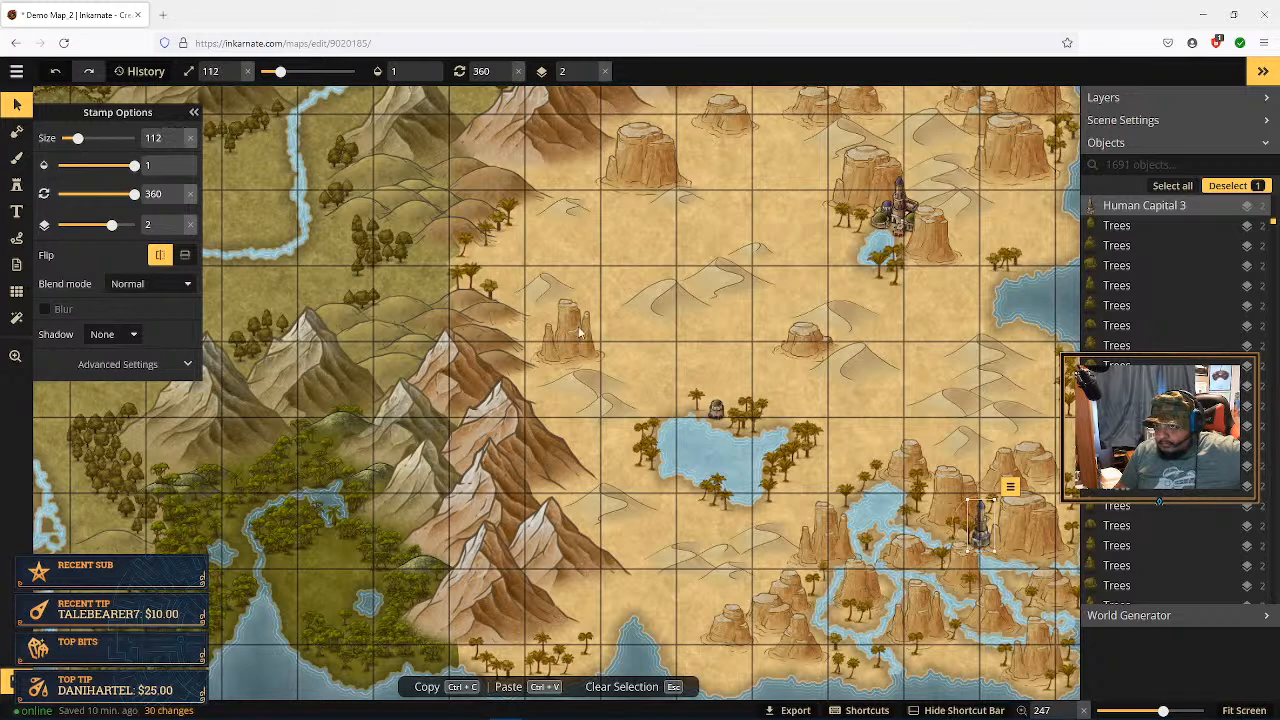
pyautogui.click(178, 135)
pyautogui.click(178, 135)
pyautogui.click(178, 135)
pyautogui.click(178, 135)
pyautogui.click(178, 135)
pyautogui.click(178, 135)
pyautogui.click(178, 135)
pyautogui.click(178, 135)
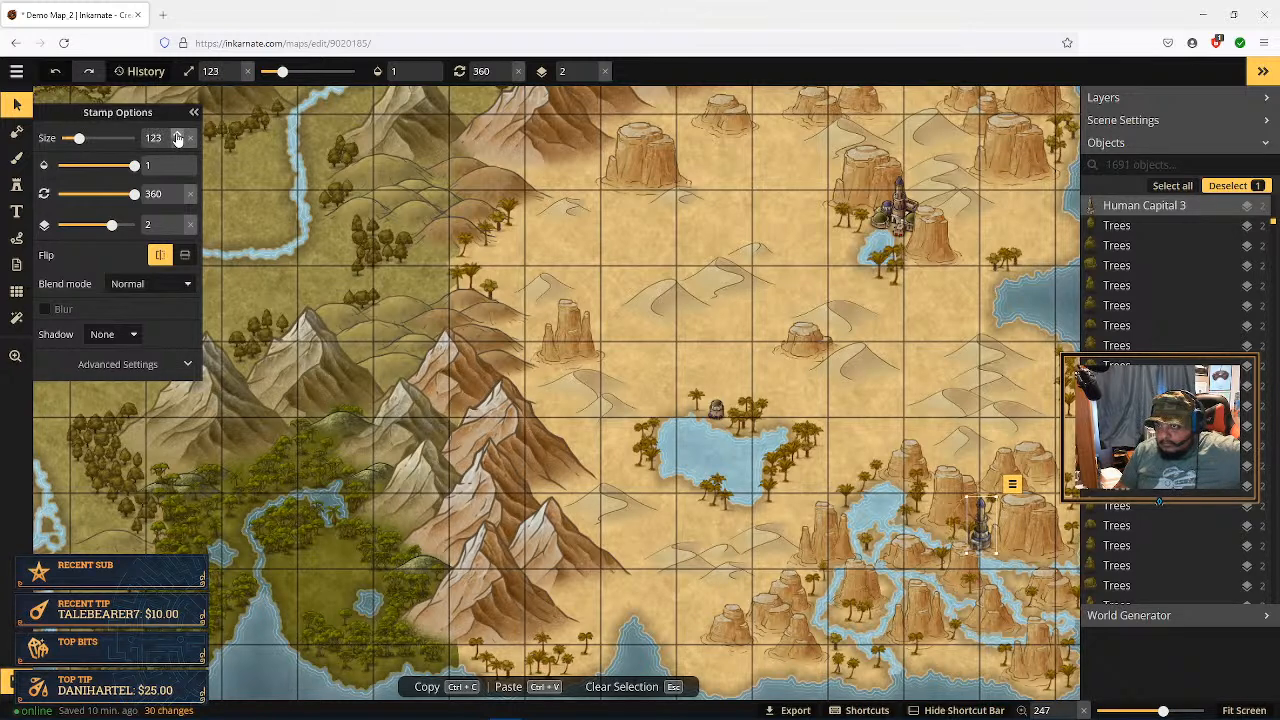
pyautogui.click(178, 135)
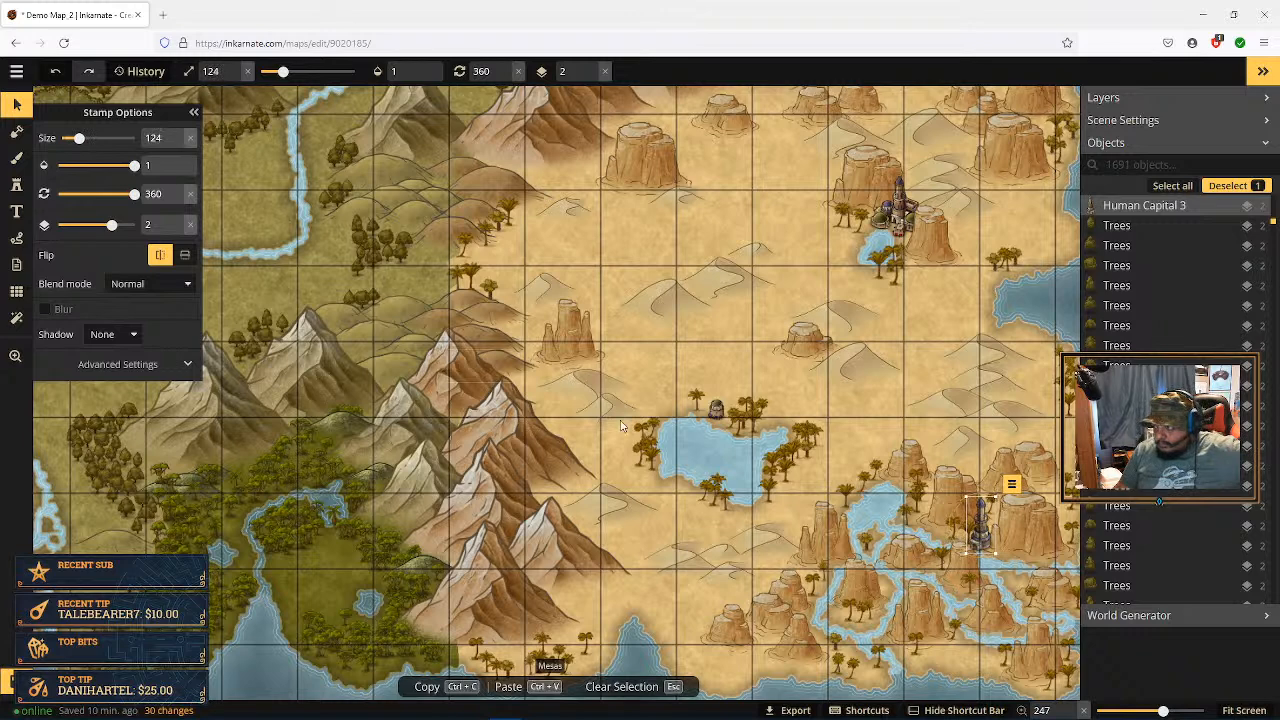
pyautogui.moveTo(981, 535); pyautogui.dragTo(986, 530)
# Step: Move the mesa just east of the Human Capital 3 tower up one layer
pyautogui.click(1038, 541)
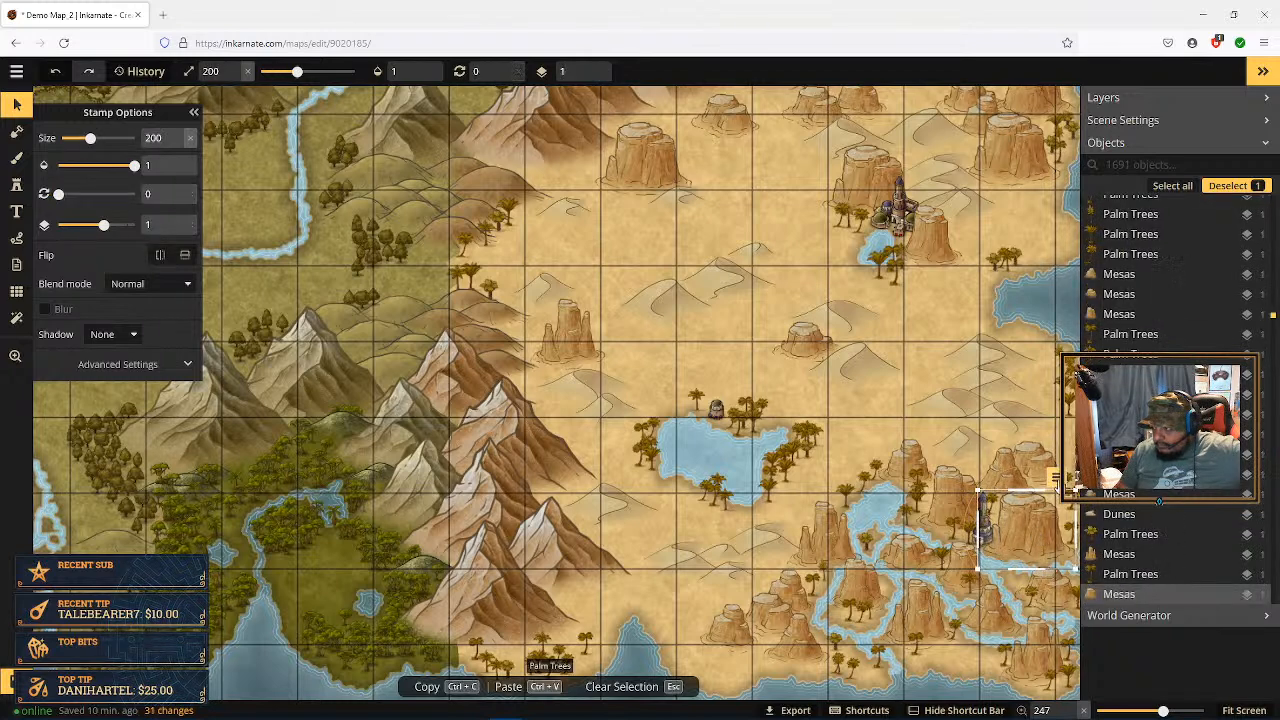
pyautogui.click(1054, 479)
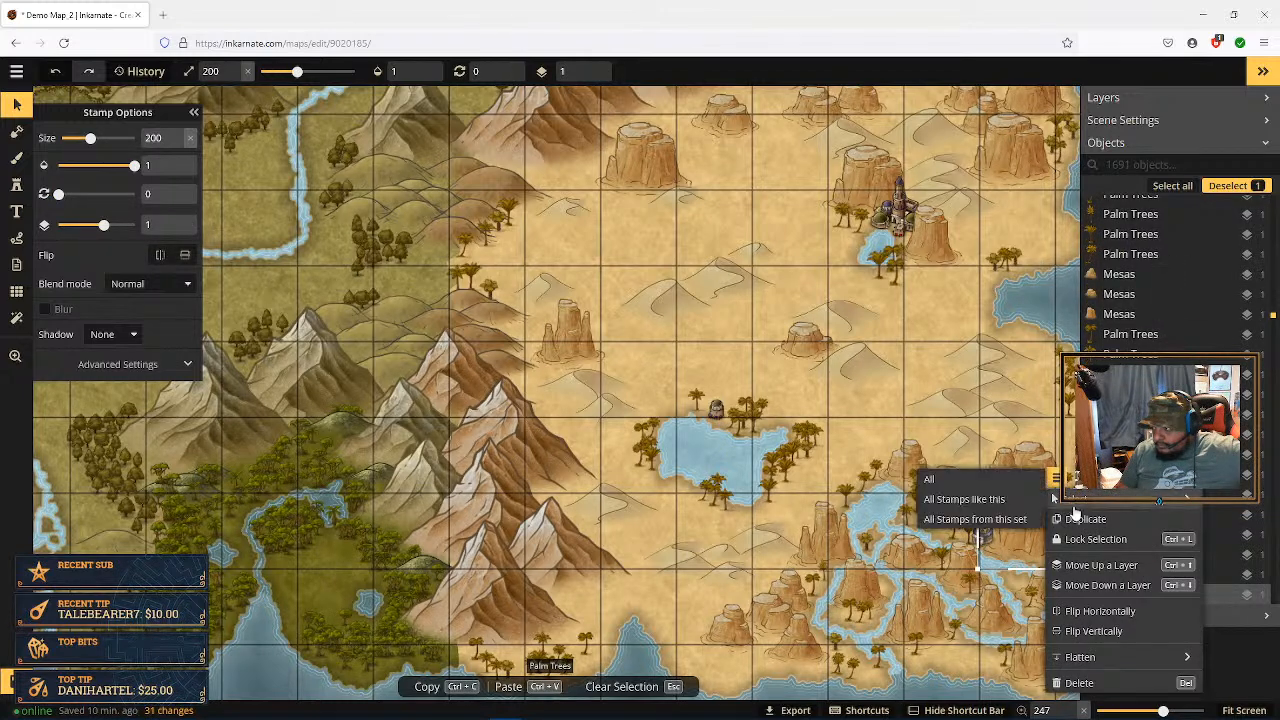
pyautogui.click(1097, 571)
pyautogui.click(974, 440)
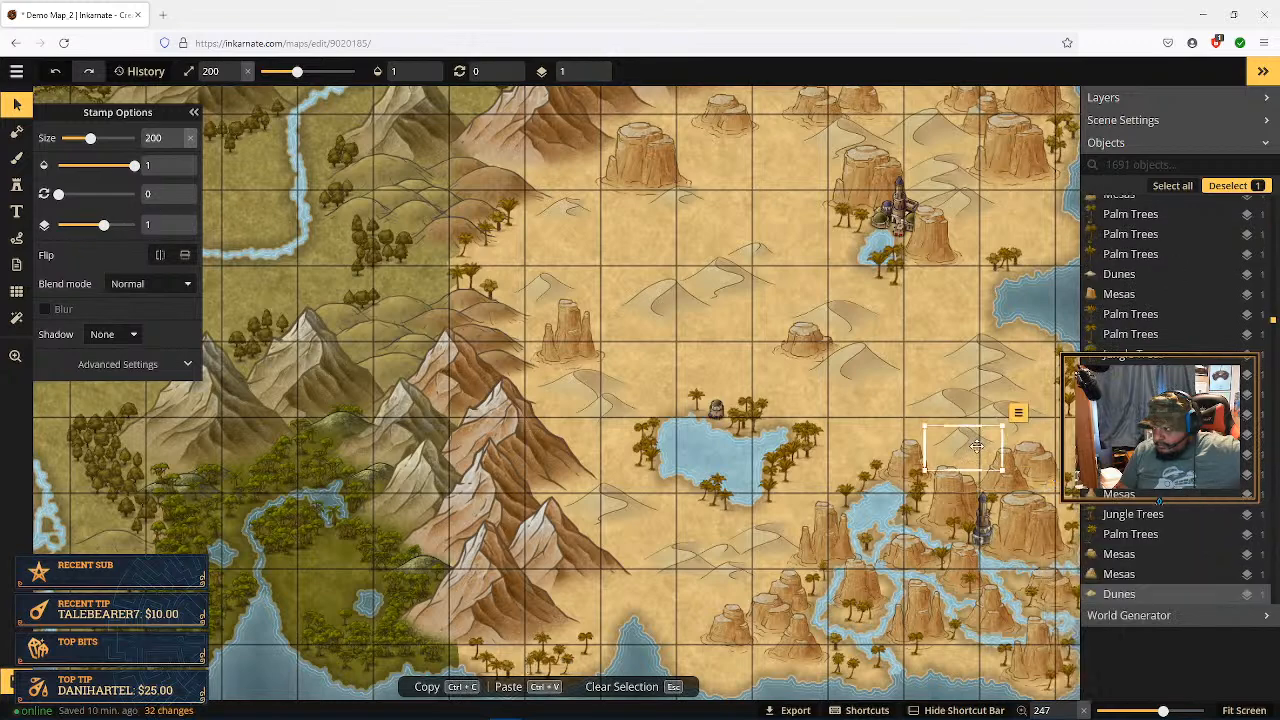
pyautogui.scroll(-3, 1015, 544)
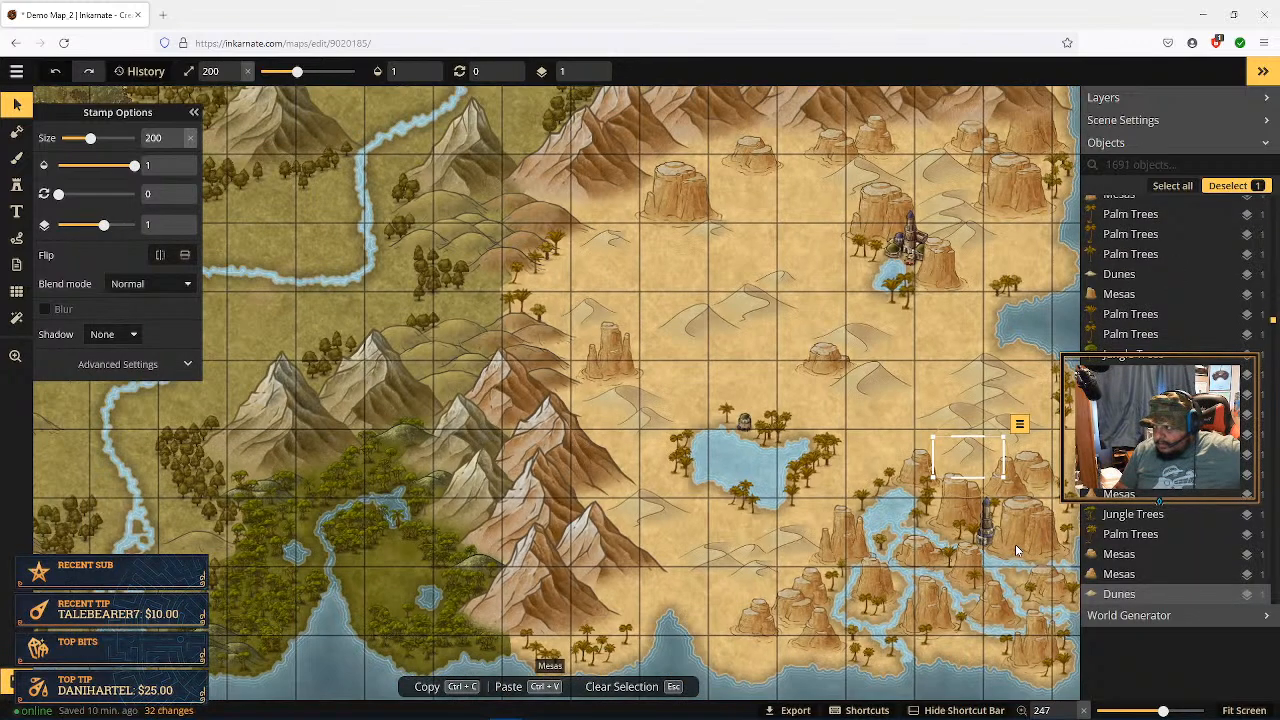
pyautogui.scroll(3, 1009, 540)
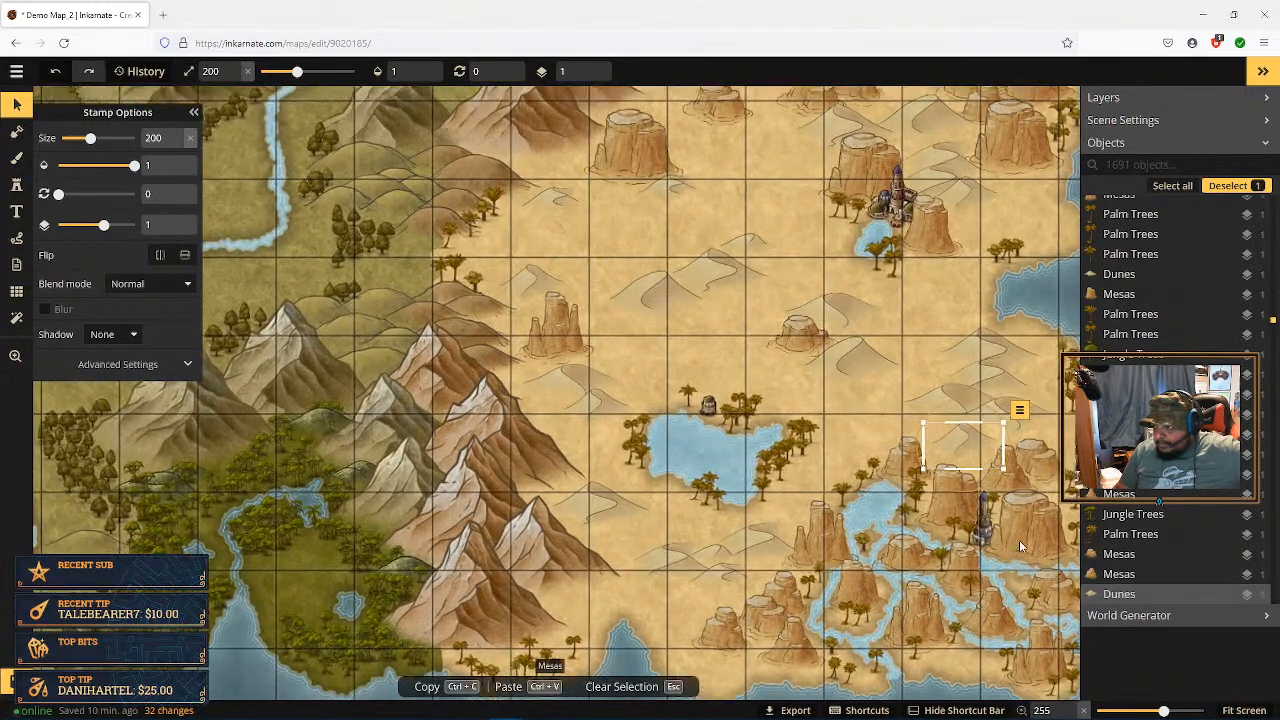
# Step: Recheck the stamp sizes of the resized tower and lakeside building against the Human Capital 2 city
pyautogui.click(983, 527)
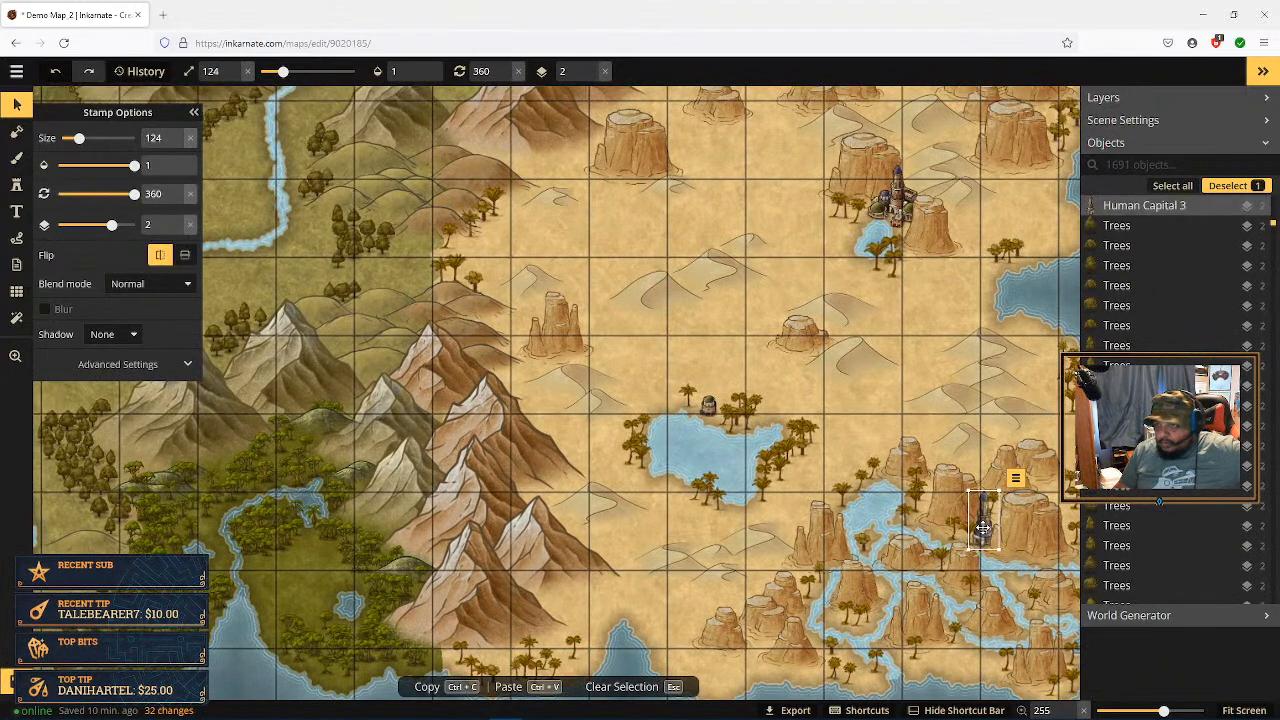
pyautogui.click(178, 136)
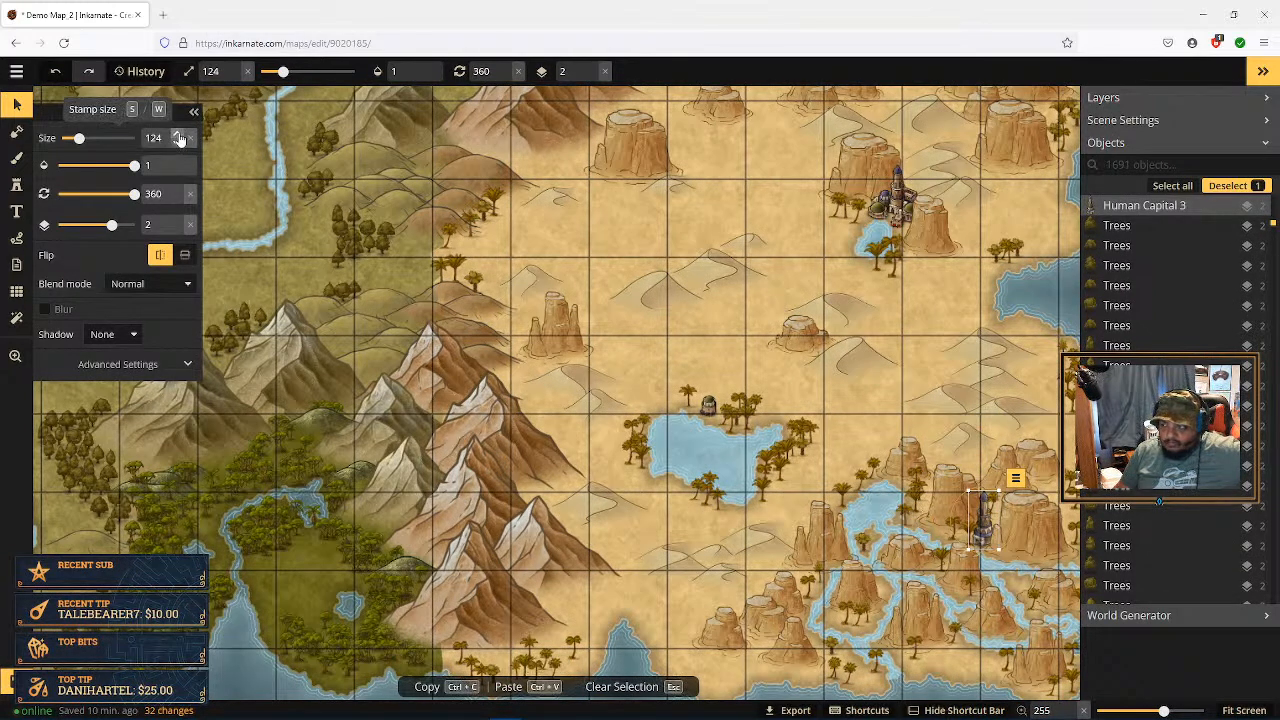
pyautogui.click(707, 406)
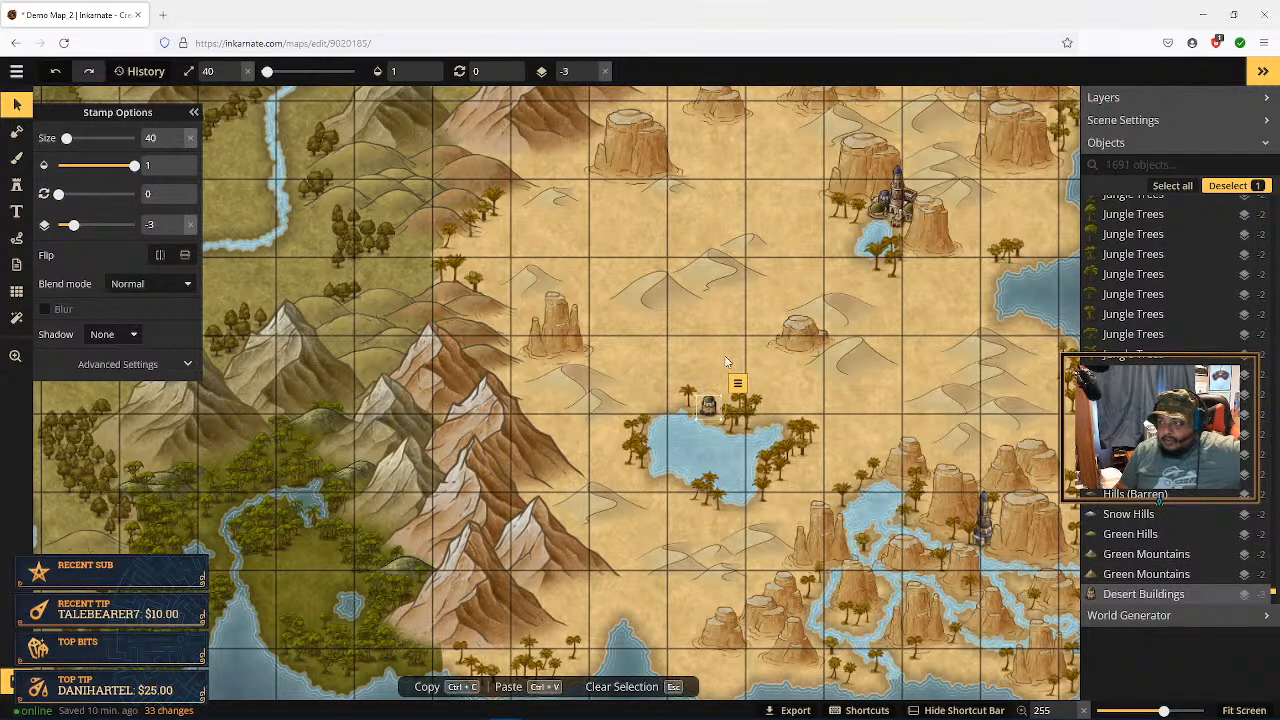
pyautogui.click(886, 204)
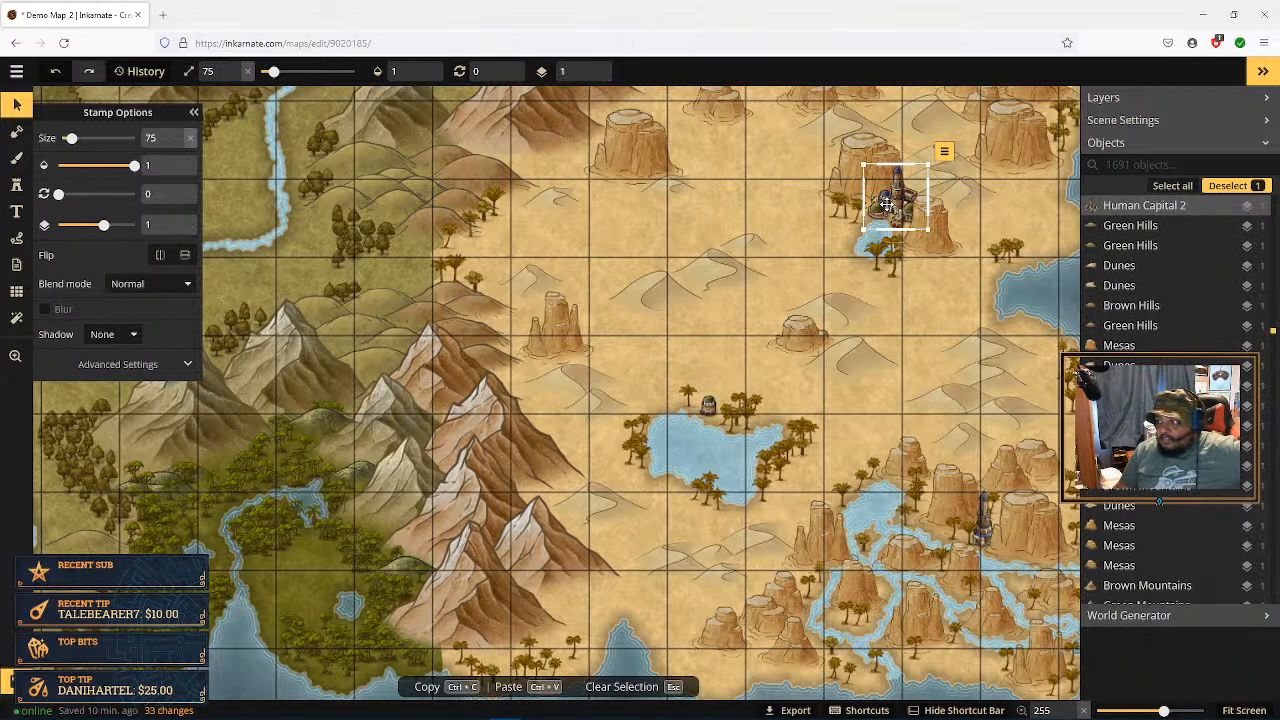
# Step: Nudge the Human Capital 2 oasis city slightly northwest and clear the selection
pyautogui.moveTo(899, 200); pyautogui.dragTo(899, 199)
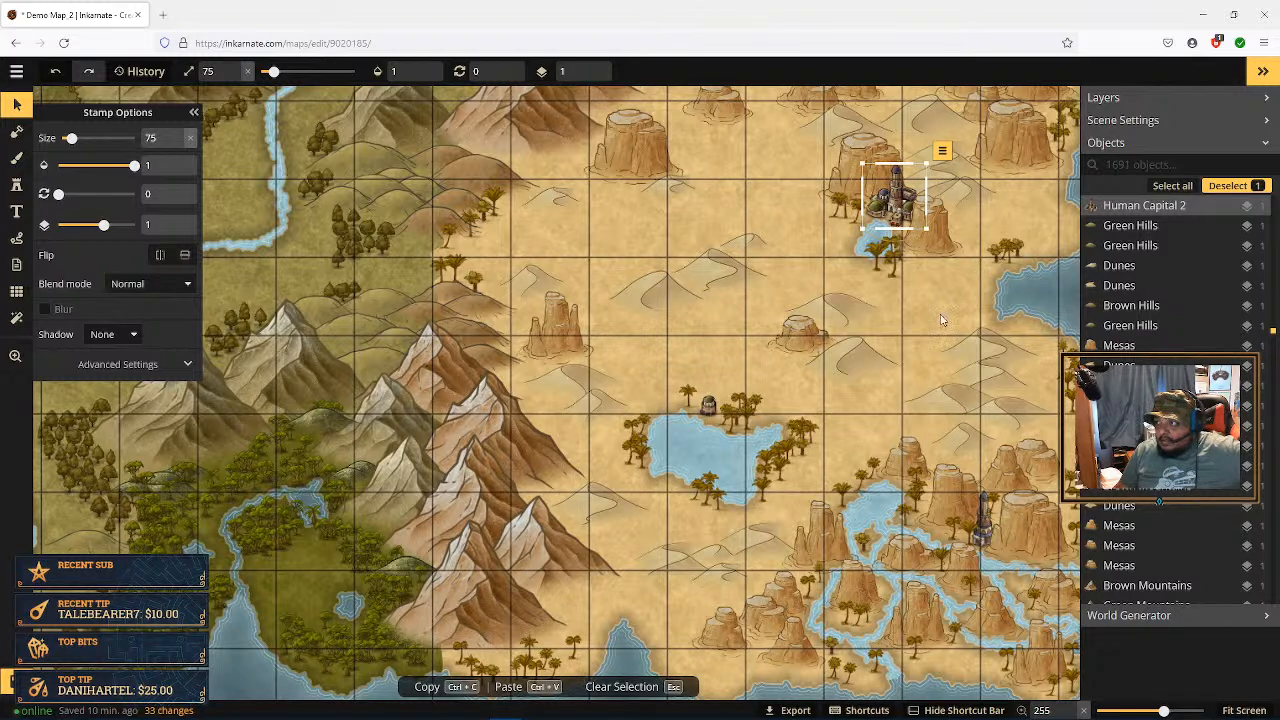
pyautogui.press('Escape')
# Step: Place a Human Tower 2 desert stamp at size 75 between the southern brown mountains and the narrow coastal inlet
pyautogui.scroll(-2, 985, 306)
pyautogui.scroll(-2, 985, 306)
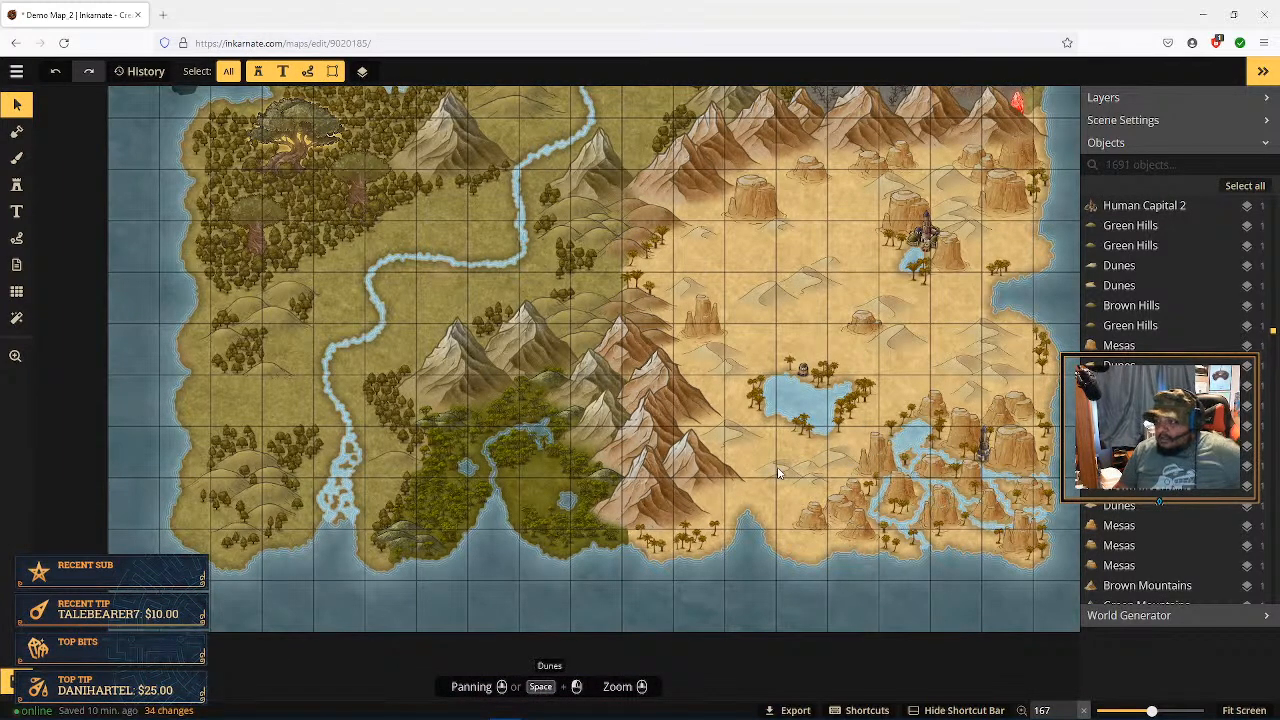
pyautogui.moveTo(755, 468); pyautogui.dragTo(718, 400)
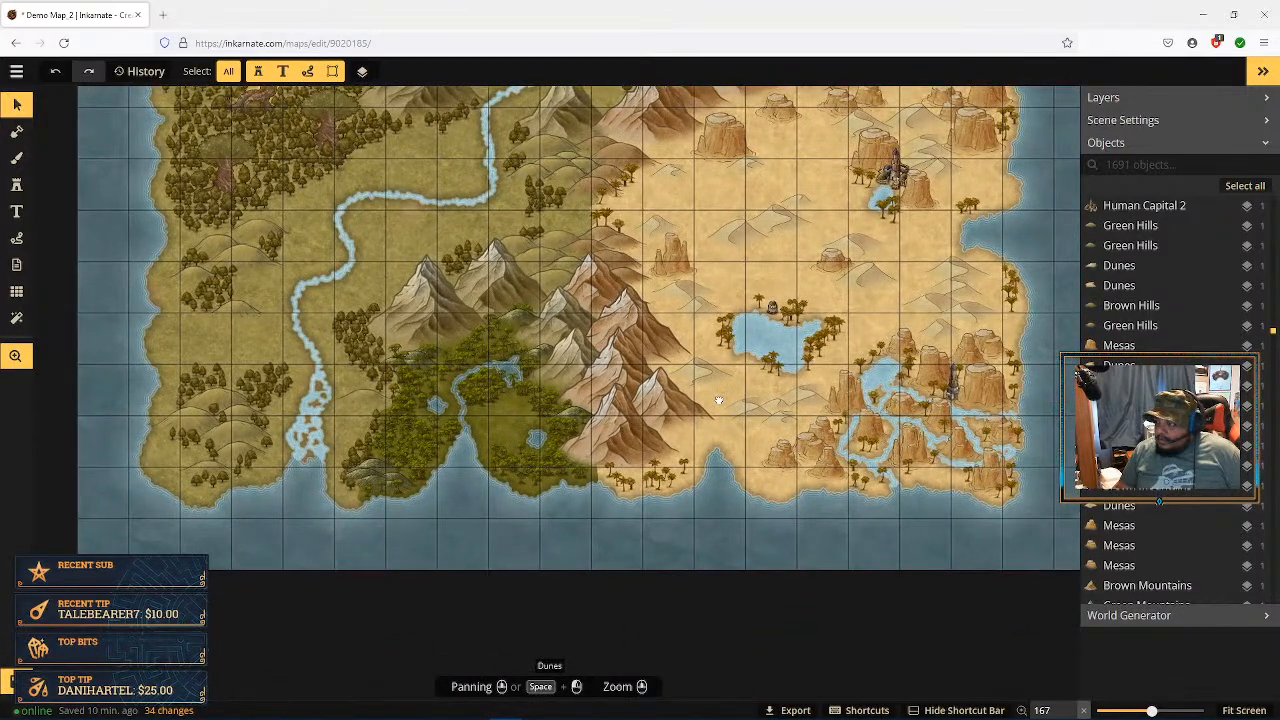
pyautogui.scroll(5, 719, 438)
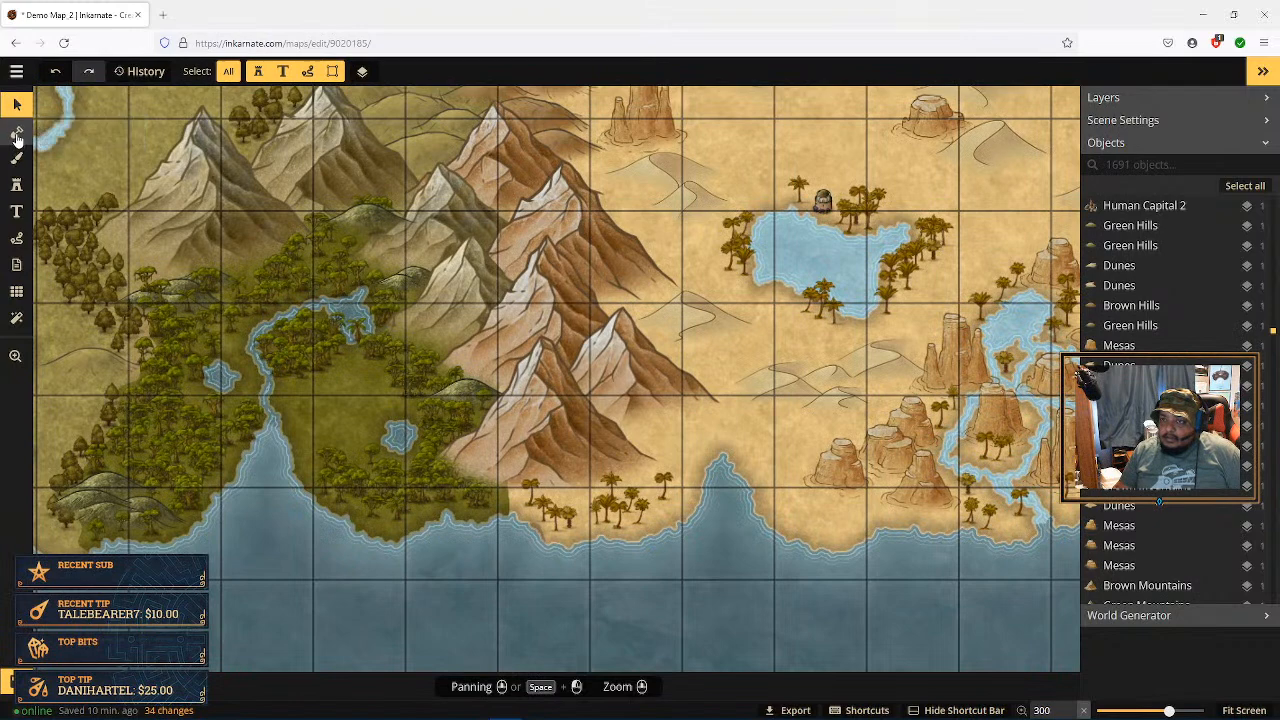
pyautogui.click(16, 134)
pyautogui.click(16, 184)
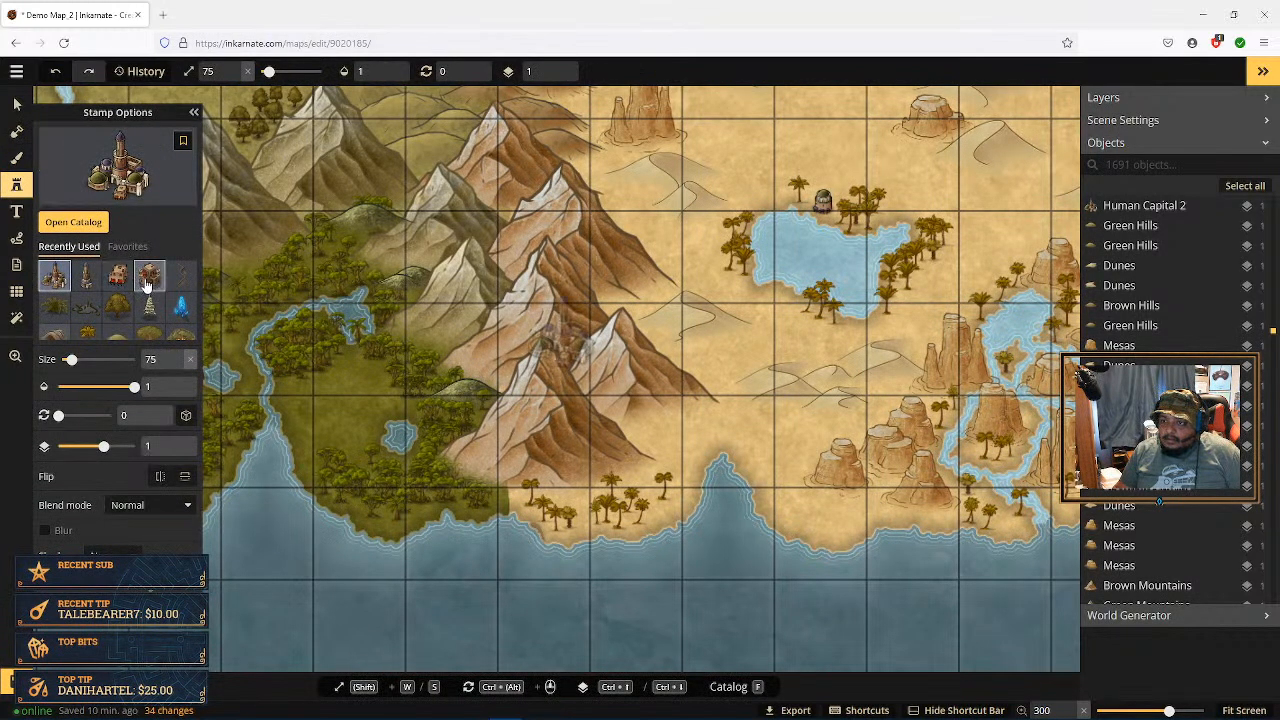
pyautogui.click(82, 224)
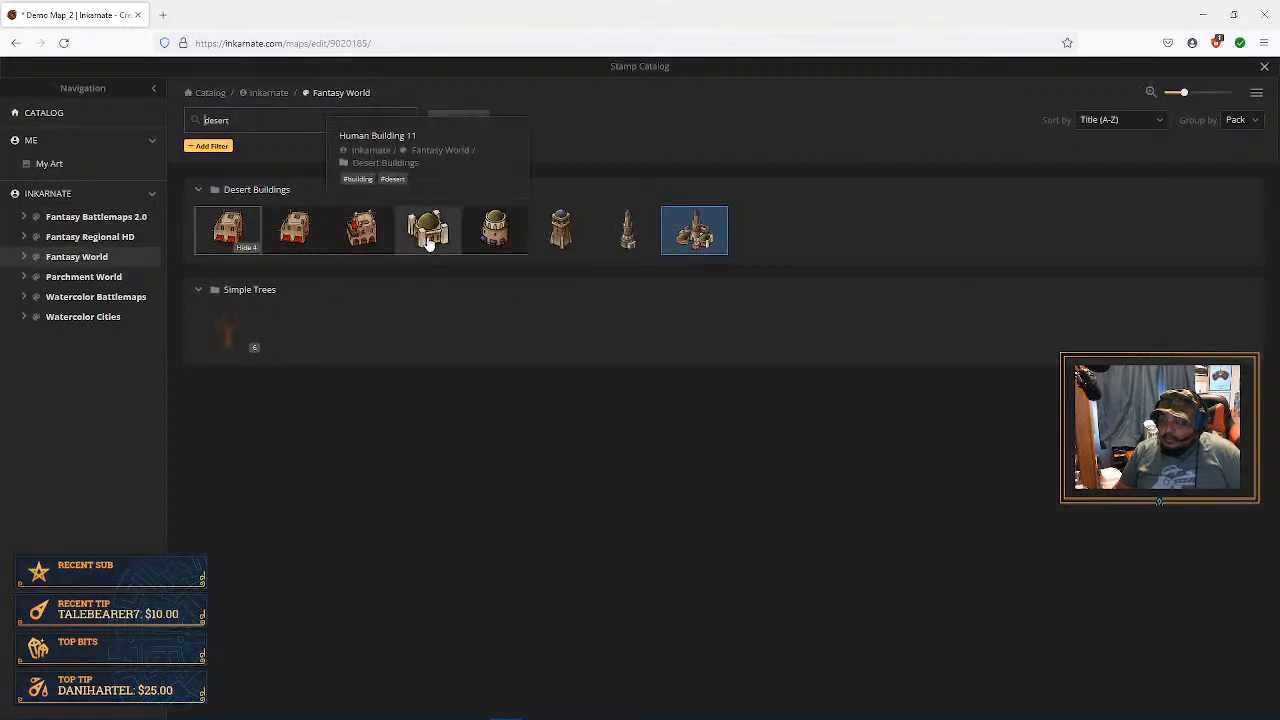
pyautogui.click(558, 232)
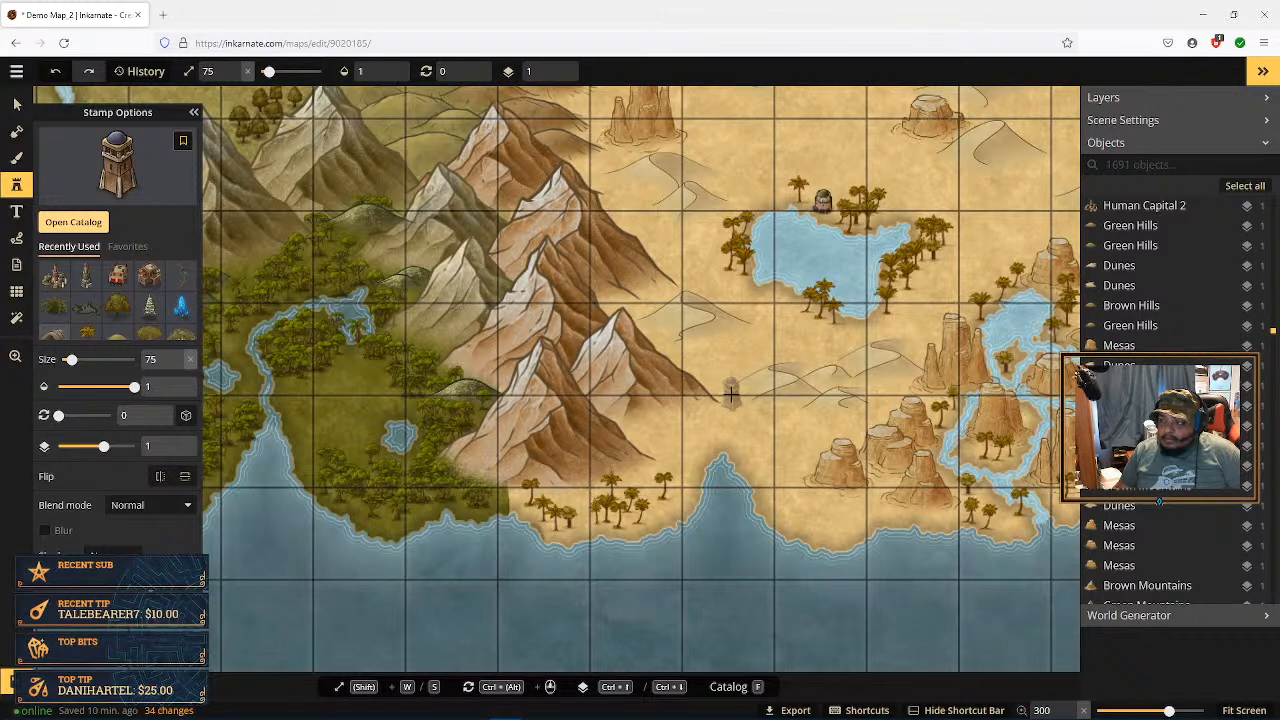
pyautogui.click(731, 393)
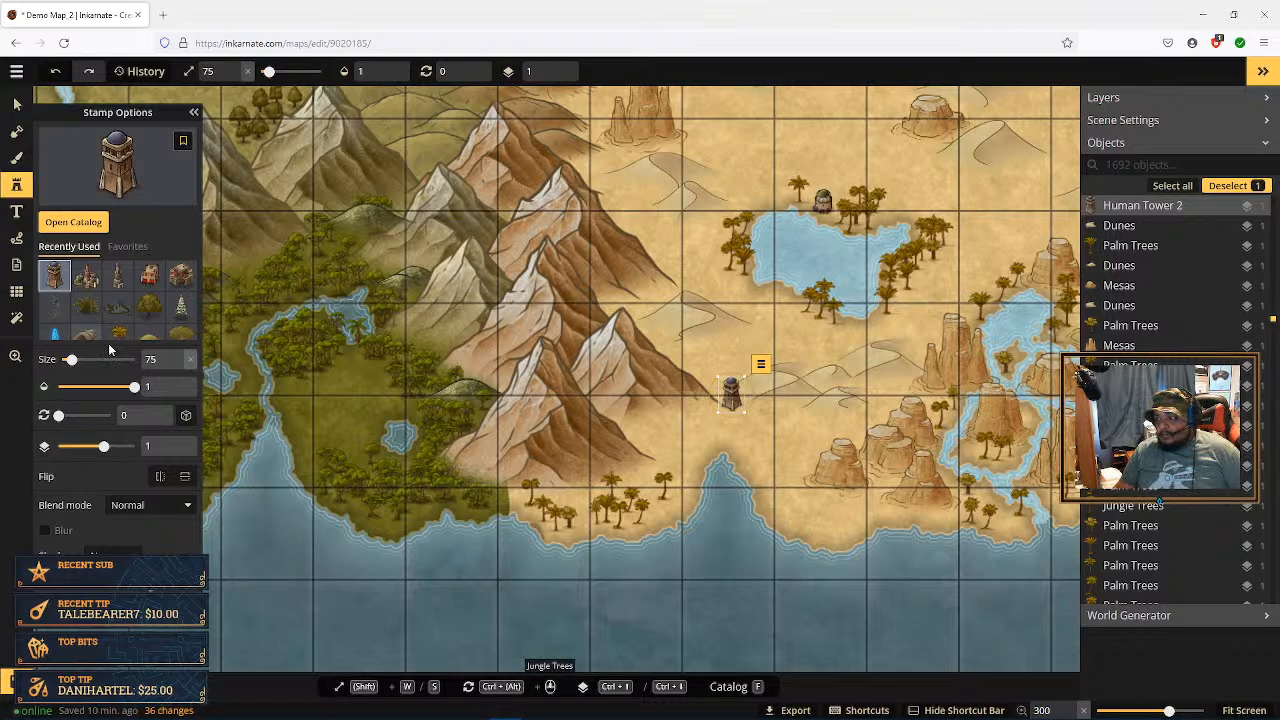
# Step: Place the domed Human Building 11 desert stamp at size 75 among the palms on the desert's western edge
pyautogui.scroll(-5, 585, 425)
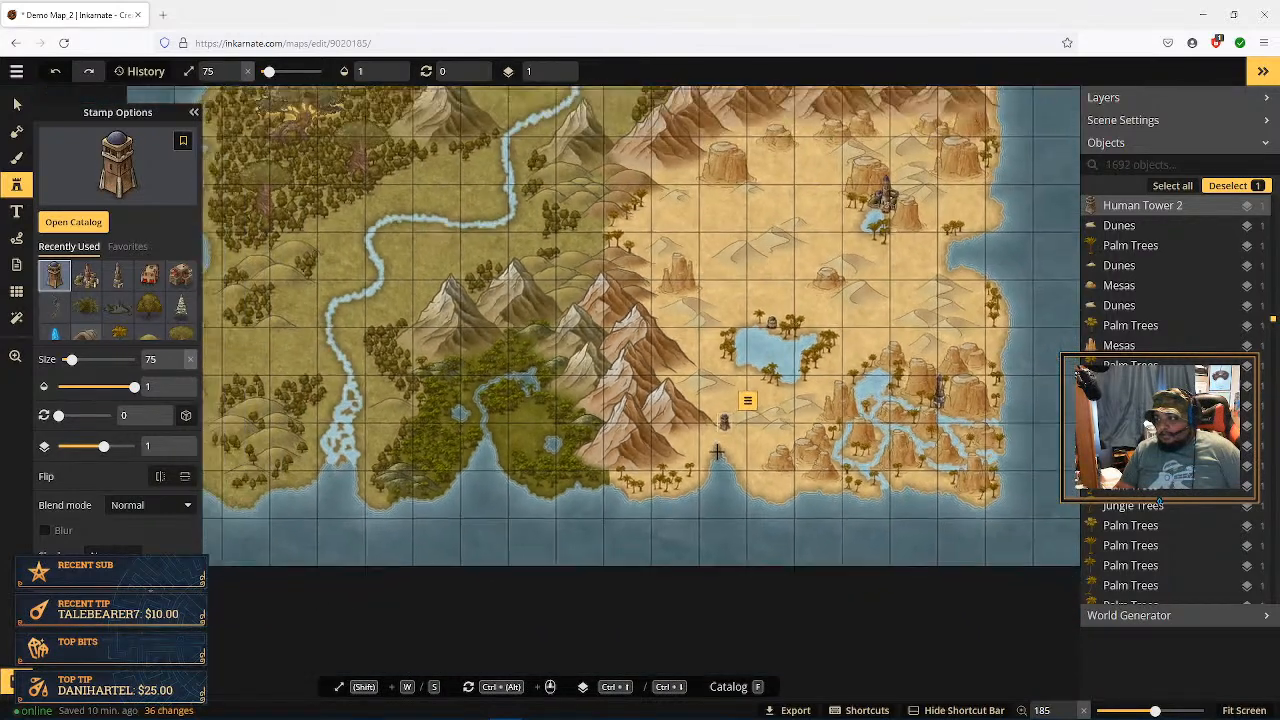
pyautogui.scroll(1, 717, 452)
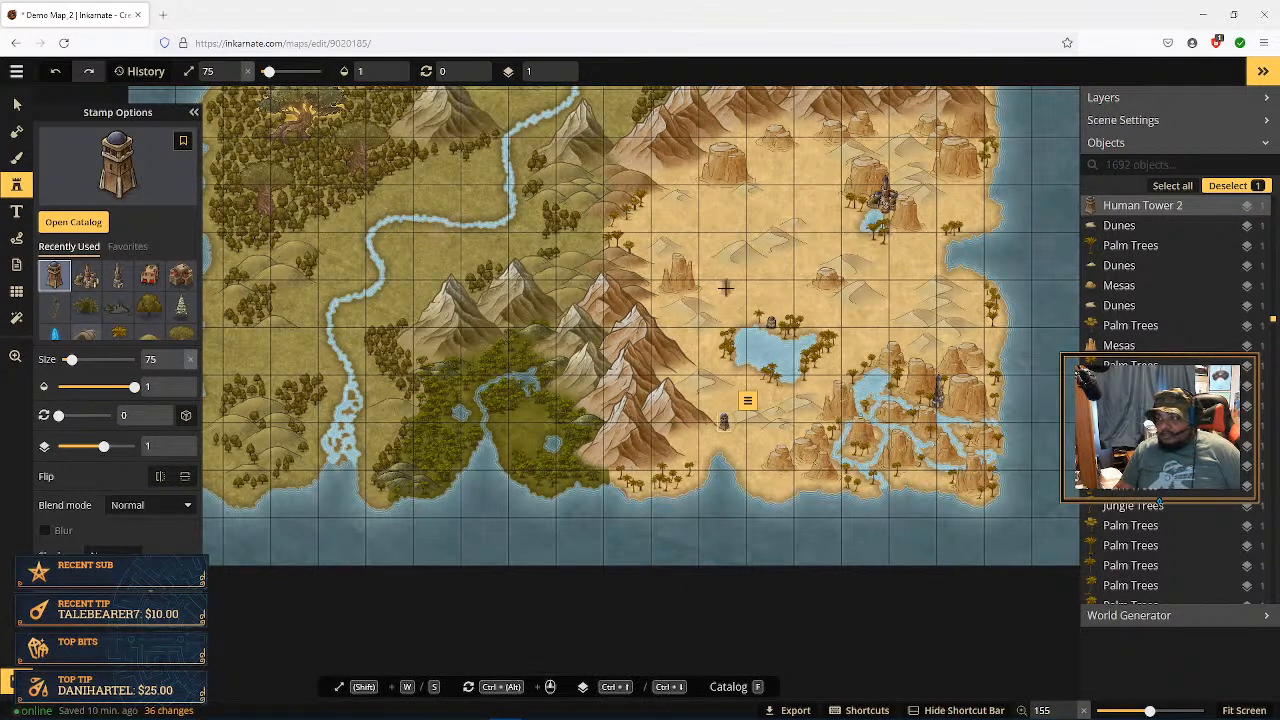
pyautogui.scroll(15, 730, 212)
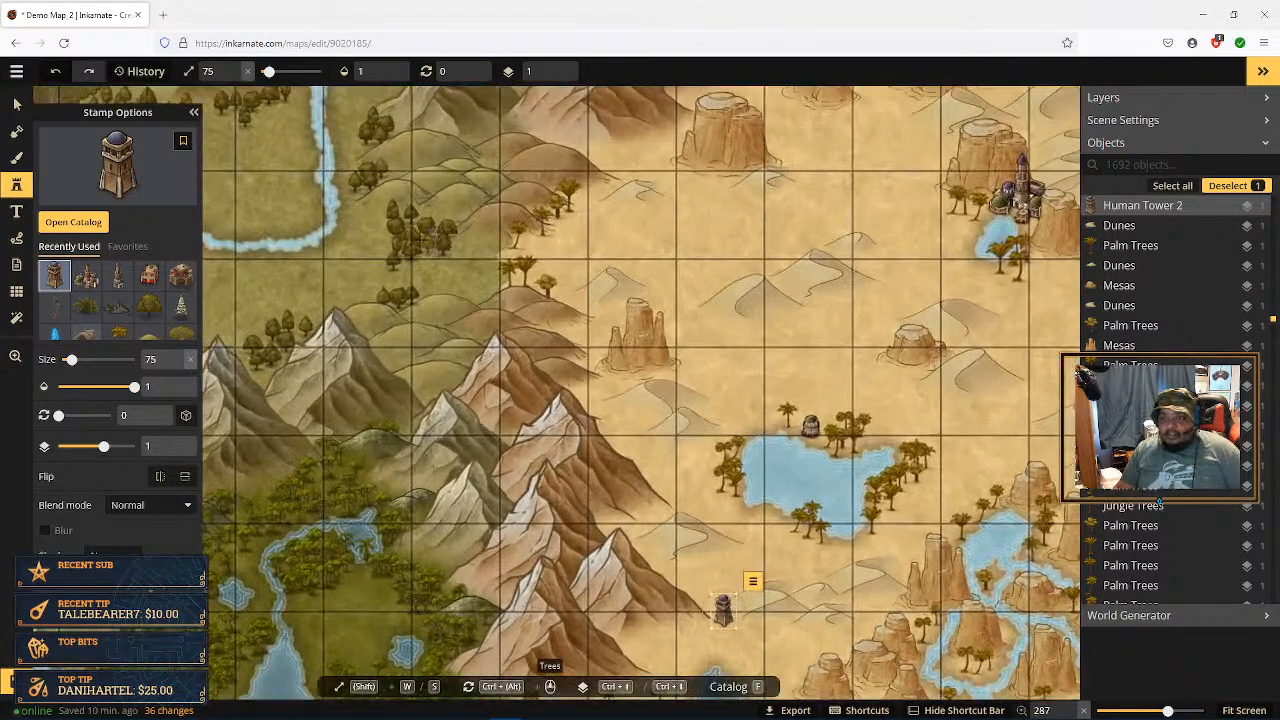
pyautogui.click(75, 222)
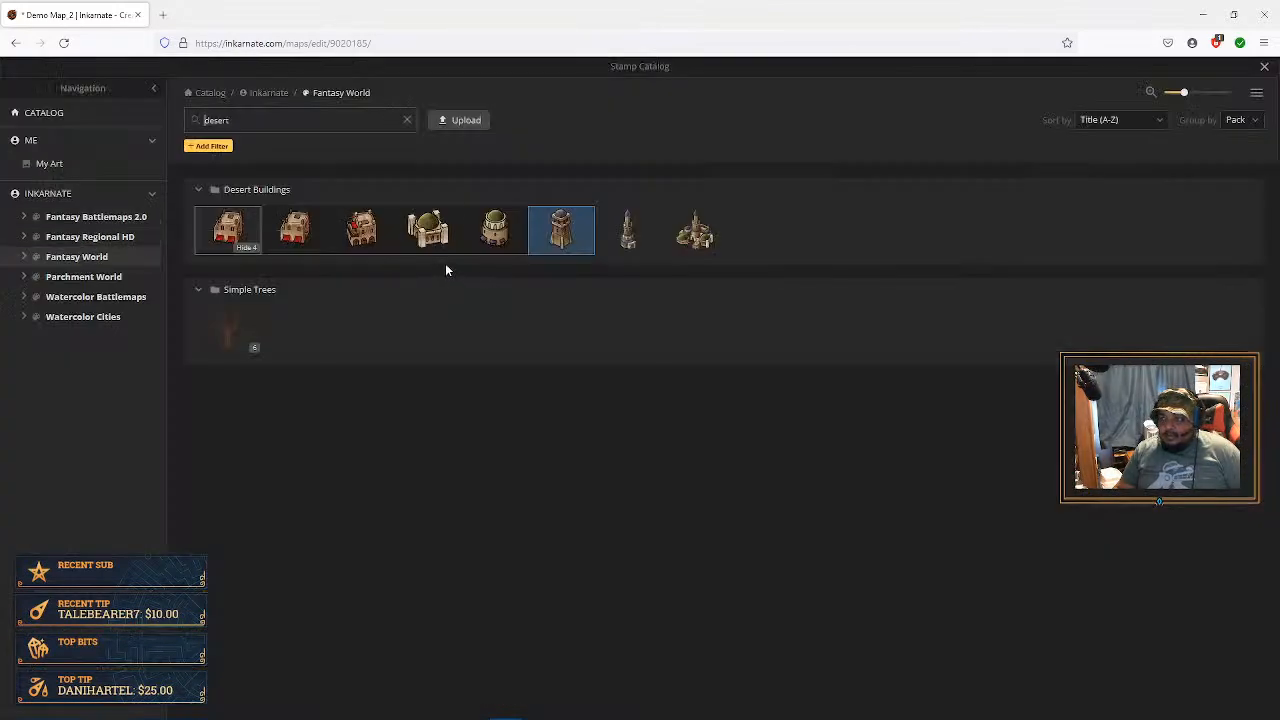
pyautogui.click(428, 240)
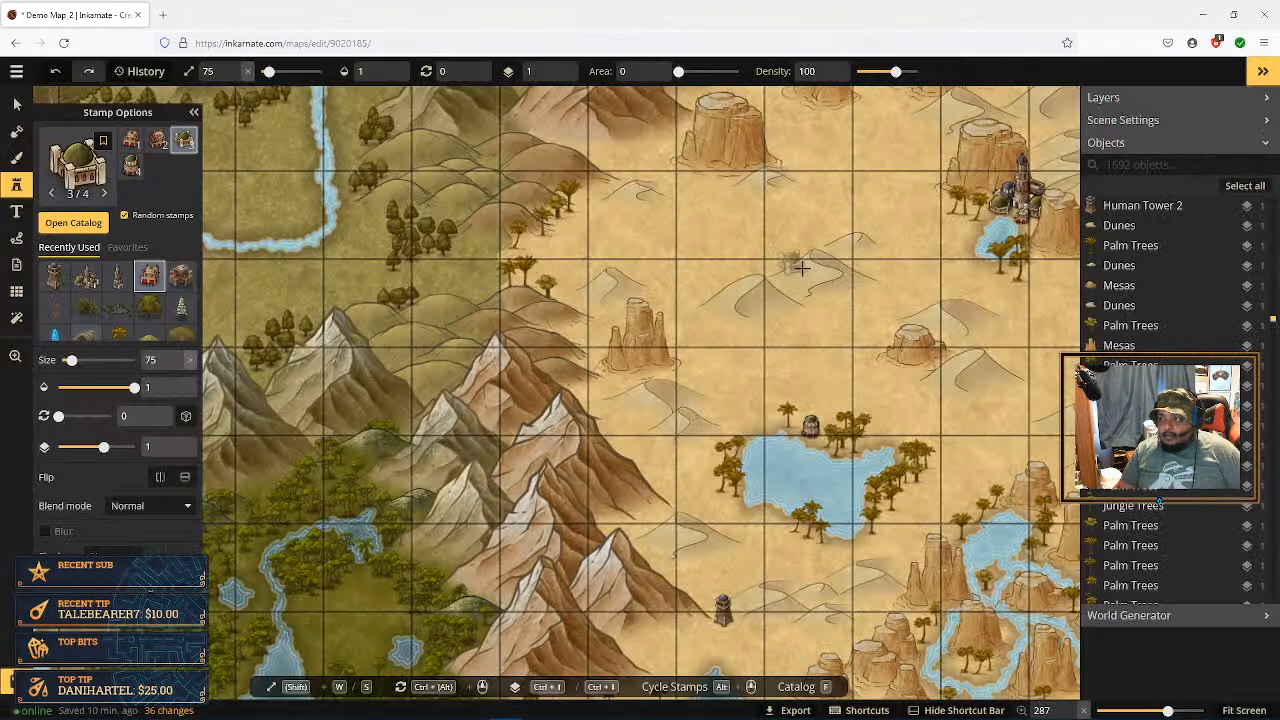
pyautogui.click(541, 240)
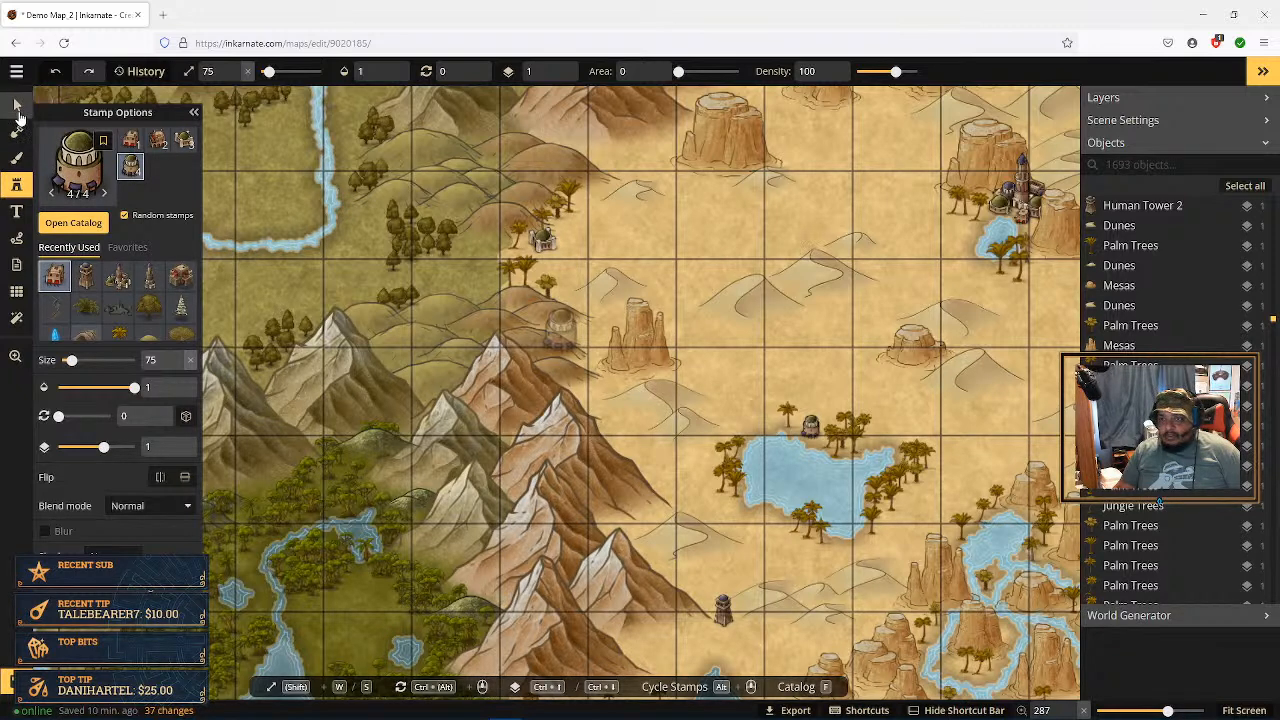
# Step: Nudge the domed desert building slightly west among the palms and deselect it
pyautogui.click(17, 104)
pyautogui.click(543, 237)
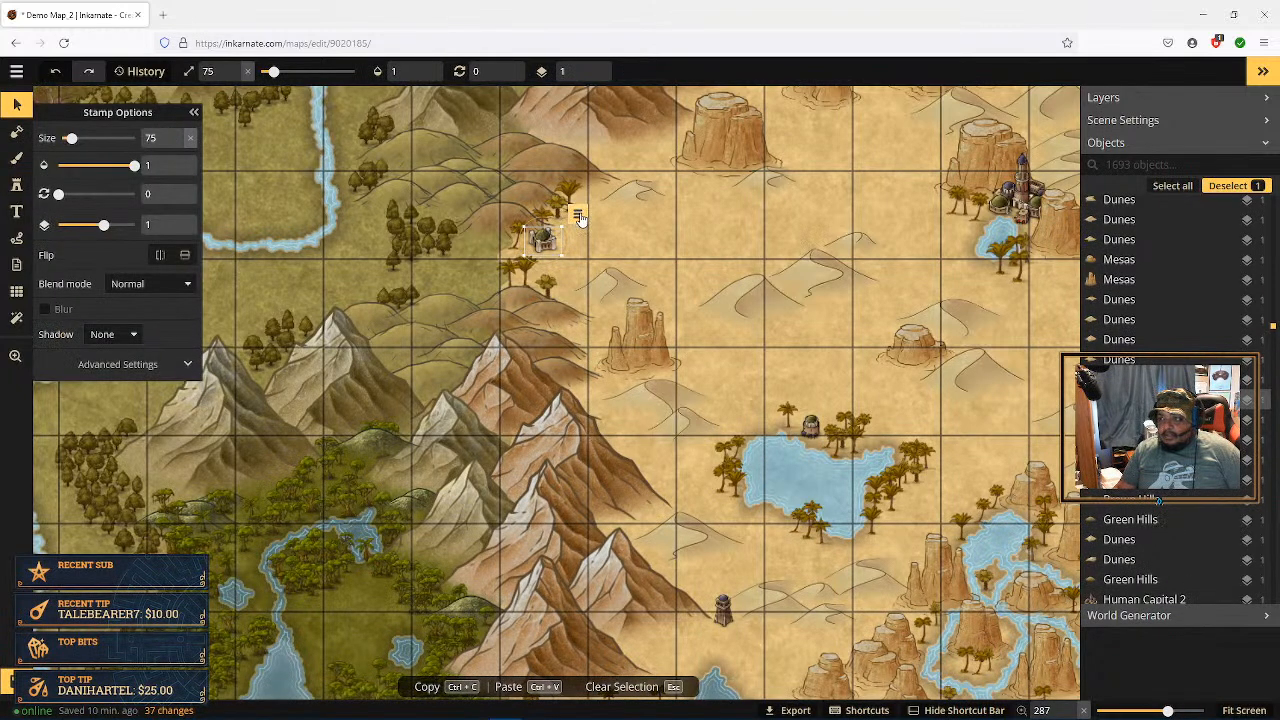
pyautogui.click(177, 135)
pyautogui.click(684, 237)
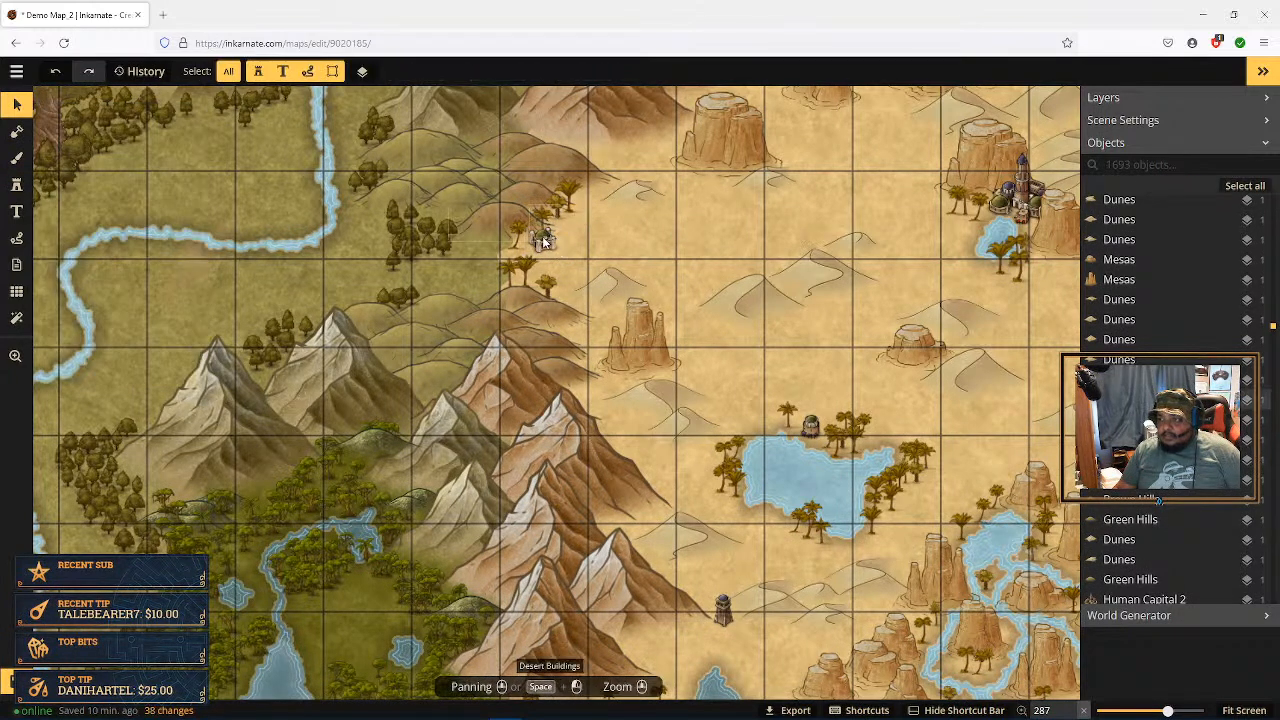
pyautogui.click(547, 244)
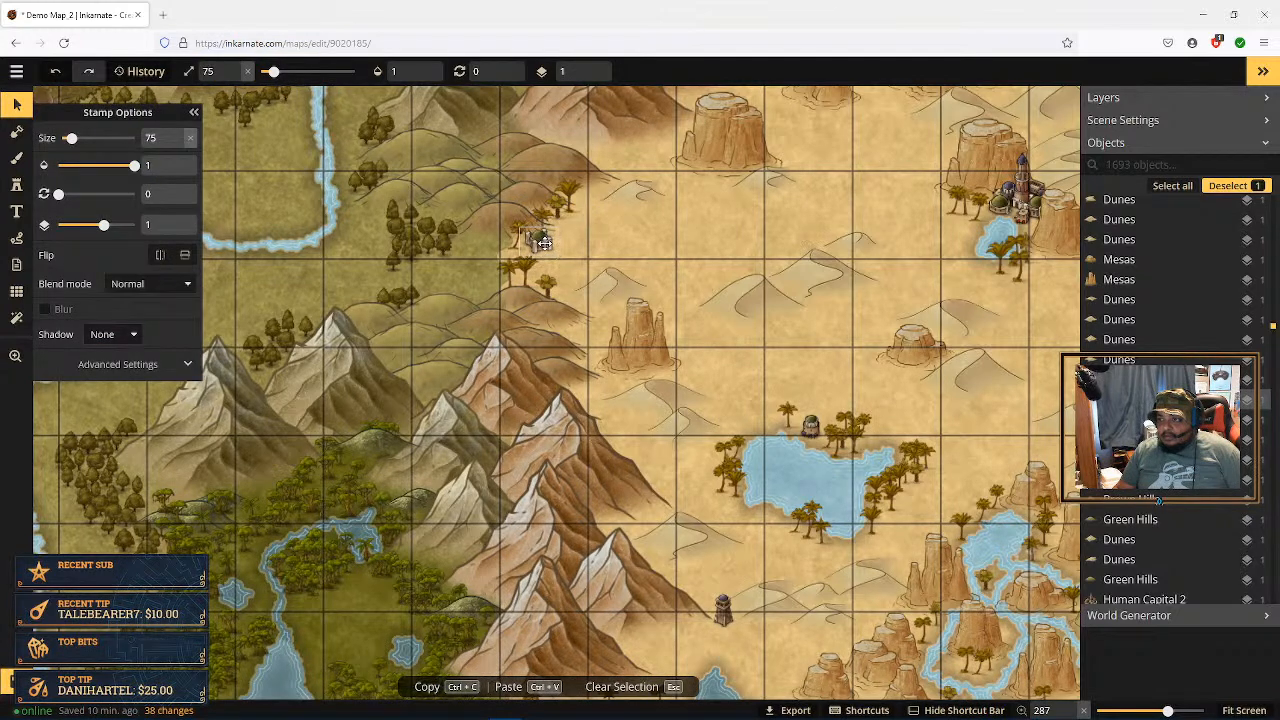
pyautogui.click(667, 265)
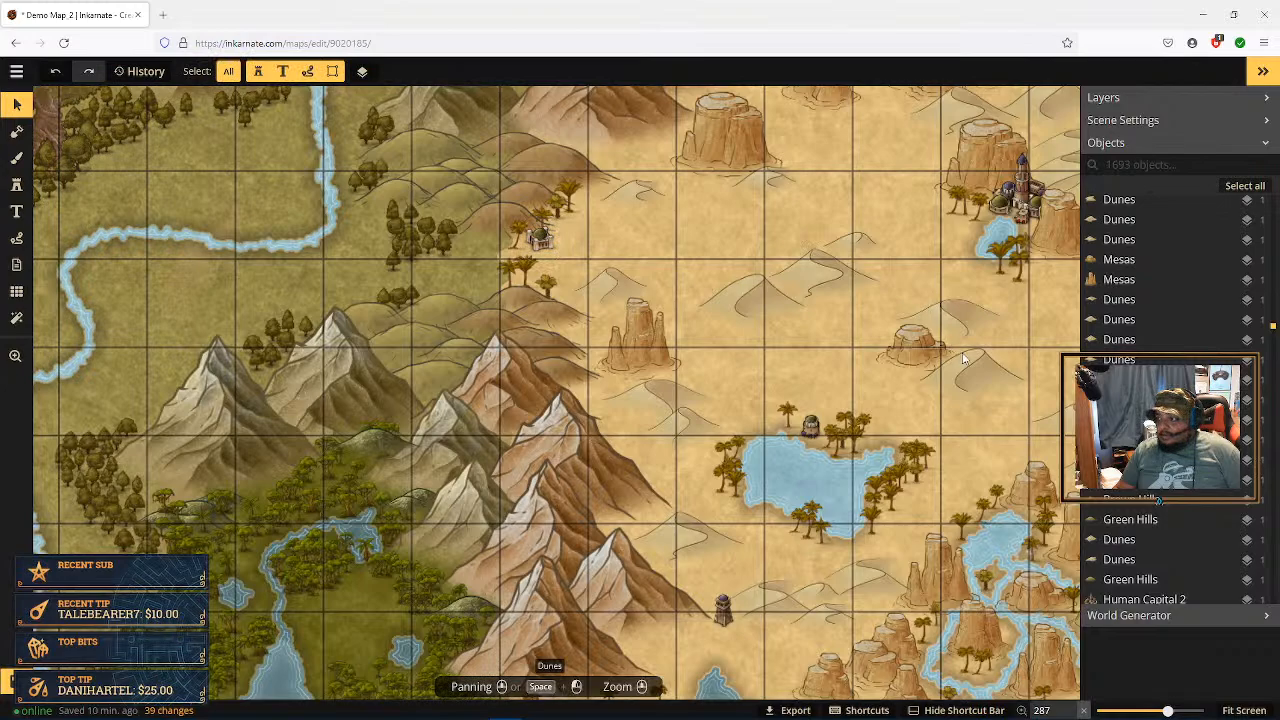
# Step: Search the Fantasy World stamp catalog for "jungle" and close the catalog
pyautogui.moveTo(960, 350); pyautogui.dragTo(866, 390)
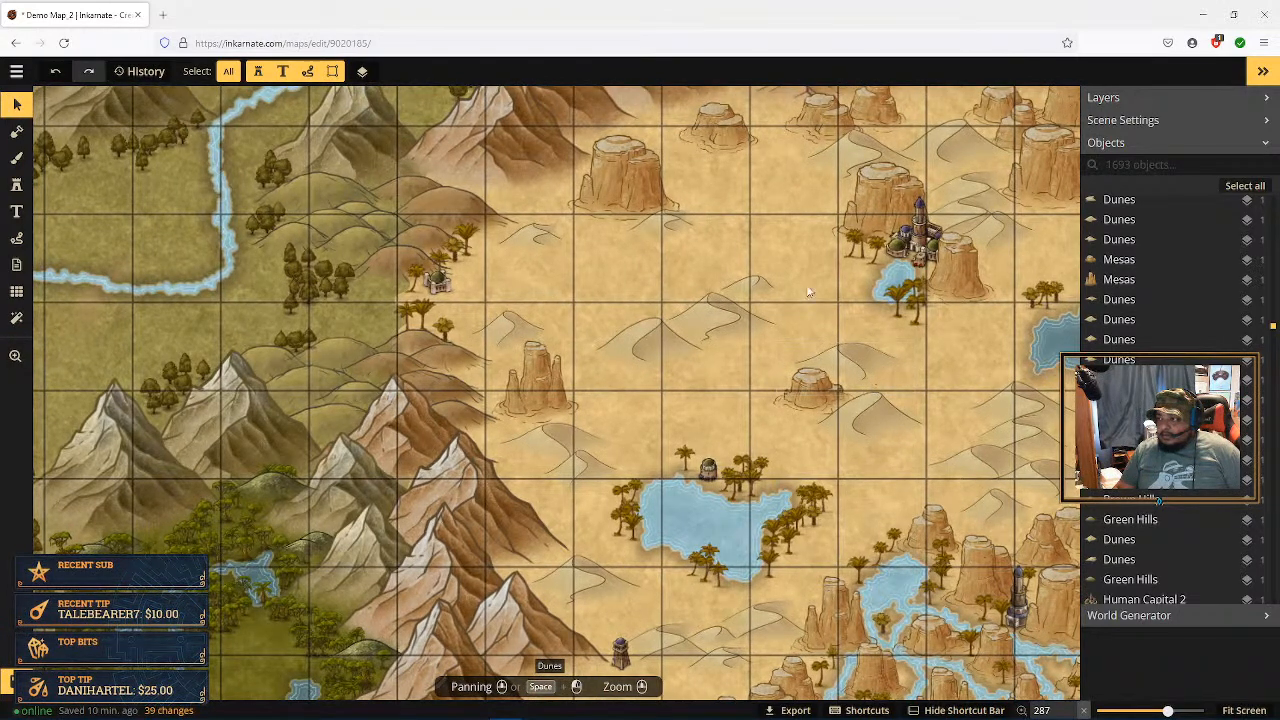
pyautogui.moveTo(786, 266); pyautogui.dragTo(729, 367)
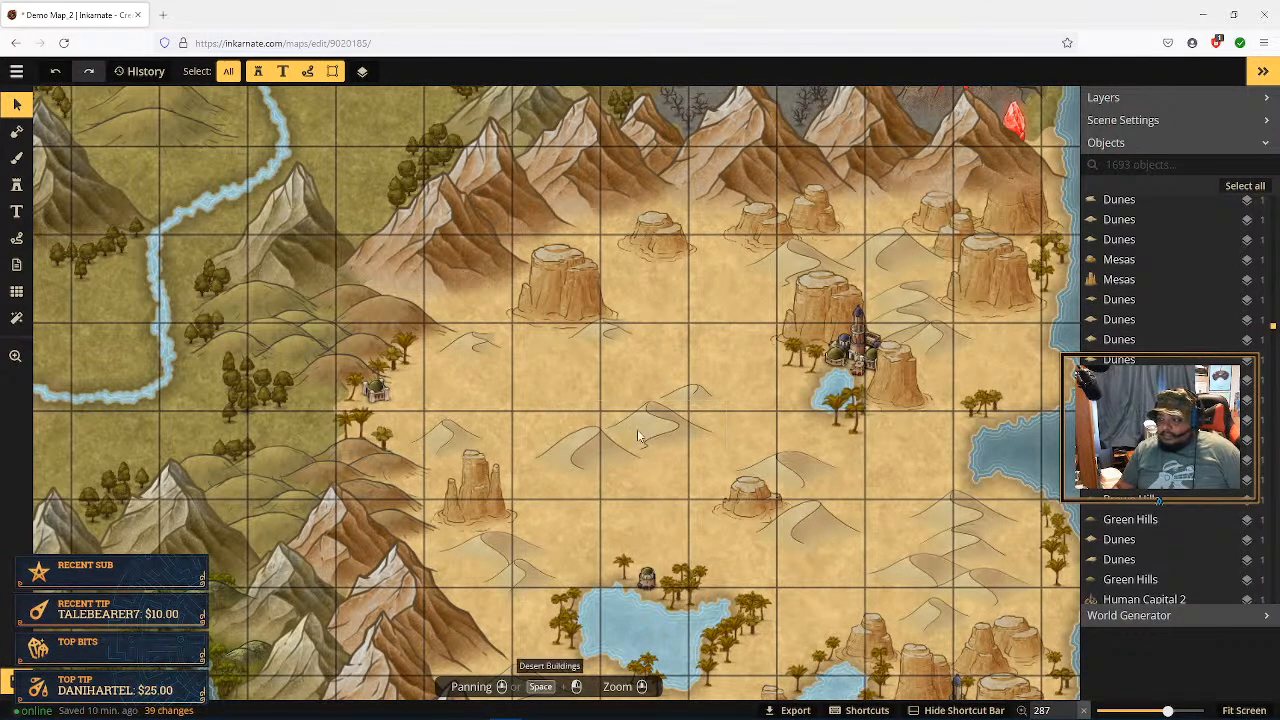
pyautogui.moveTo(688, 473); pyautogui.dragTo(712, 238)
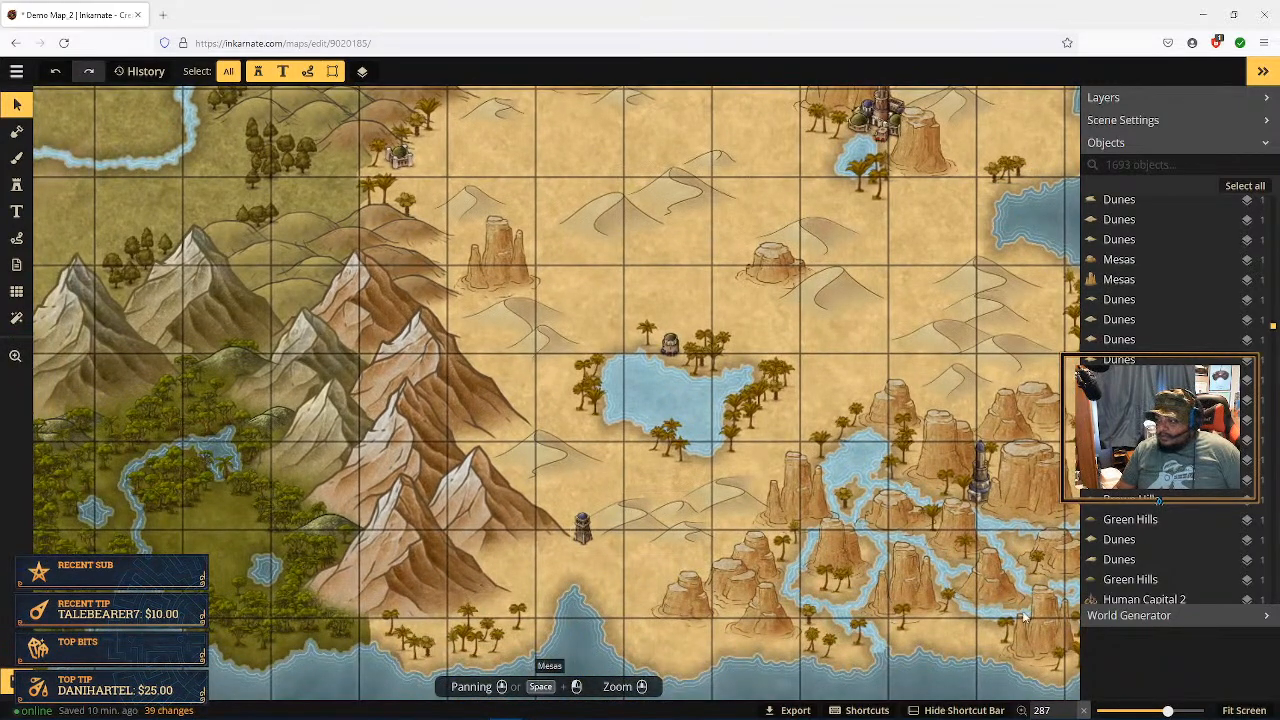
pyautogui.moveTo(340, 491); pyautogui.dragTo(752, 416)
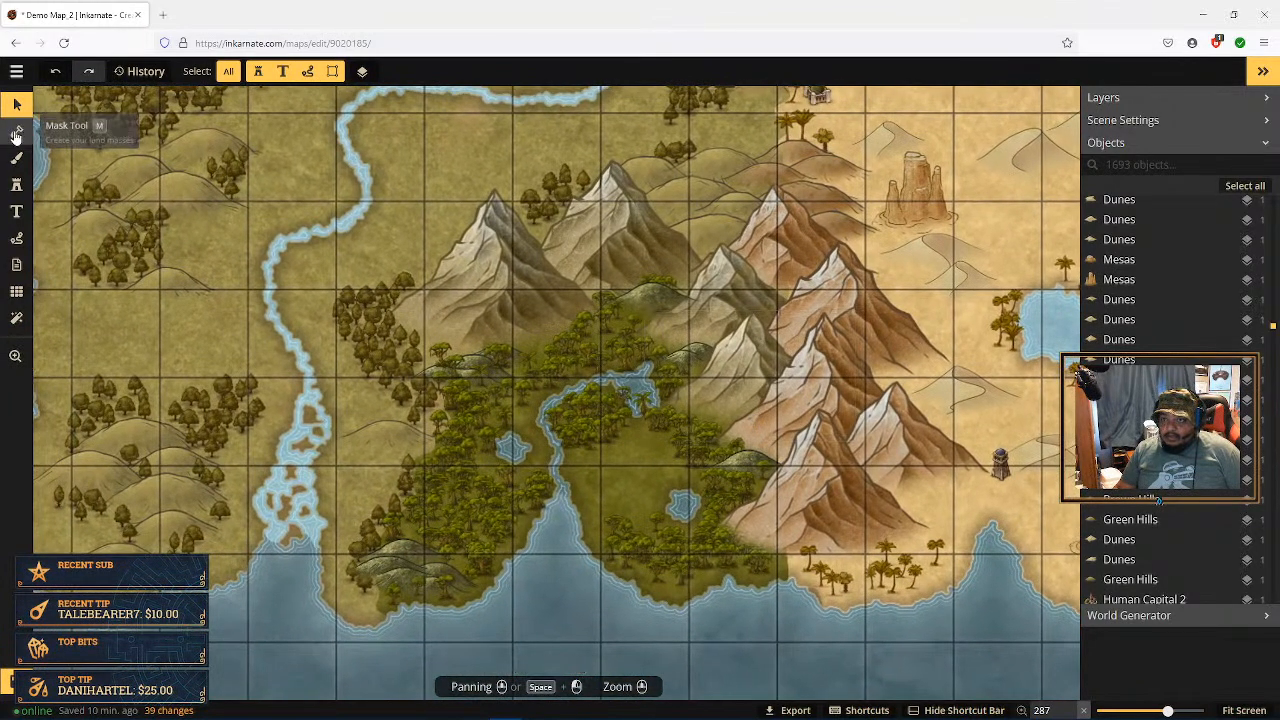
pyautogui.click(17, 131)
pyautogui.click(16, 185)
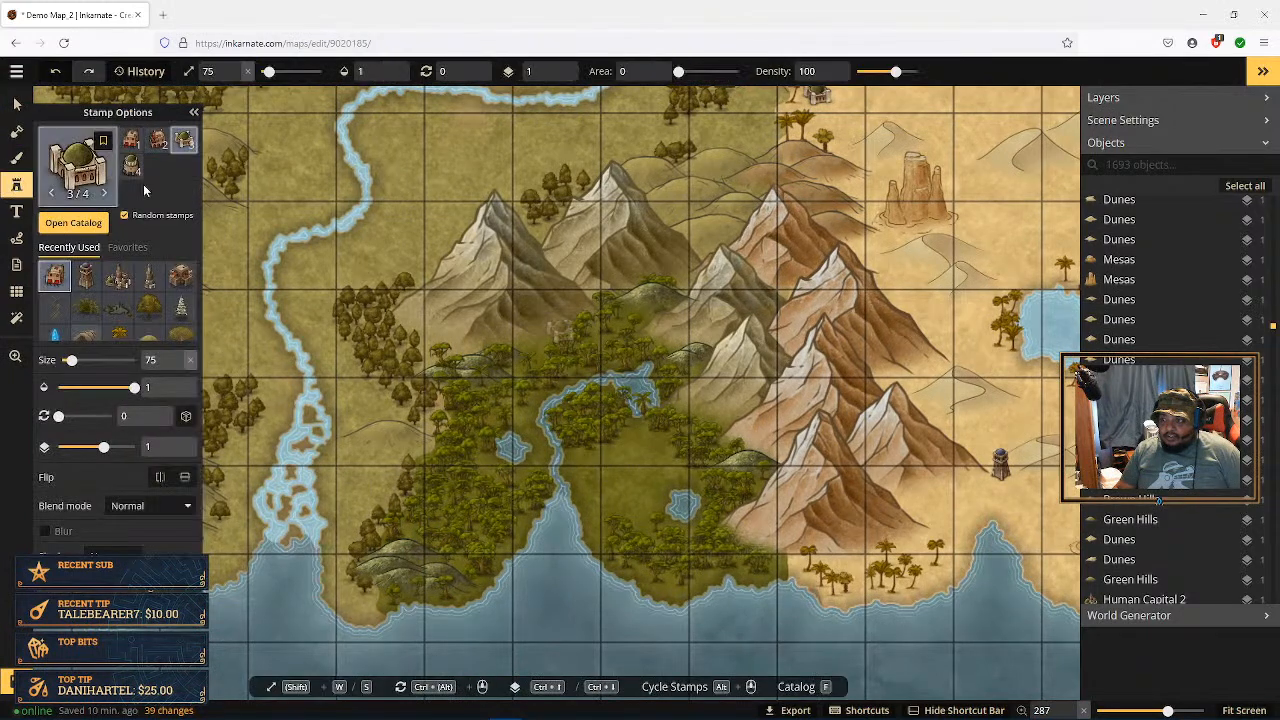
pyautogui.click(73, 222)
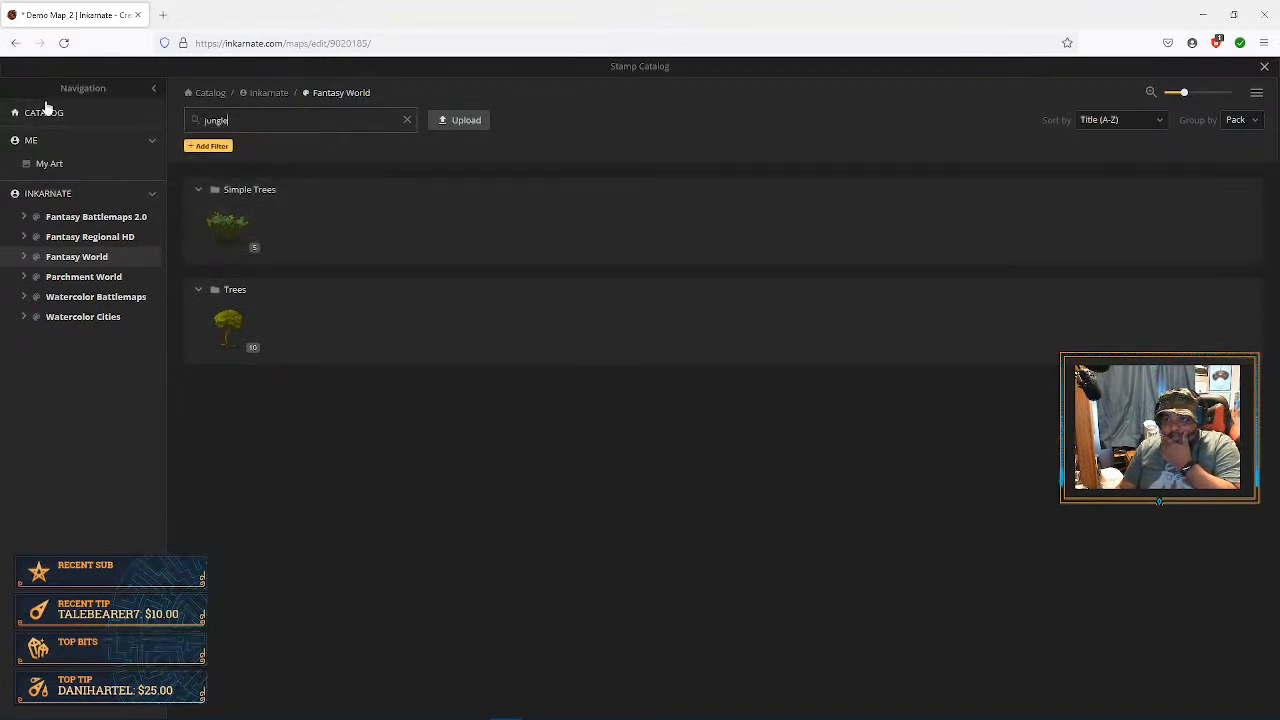
pyautogui.click(1264, 68)
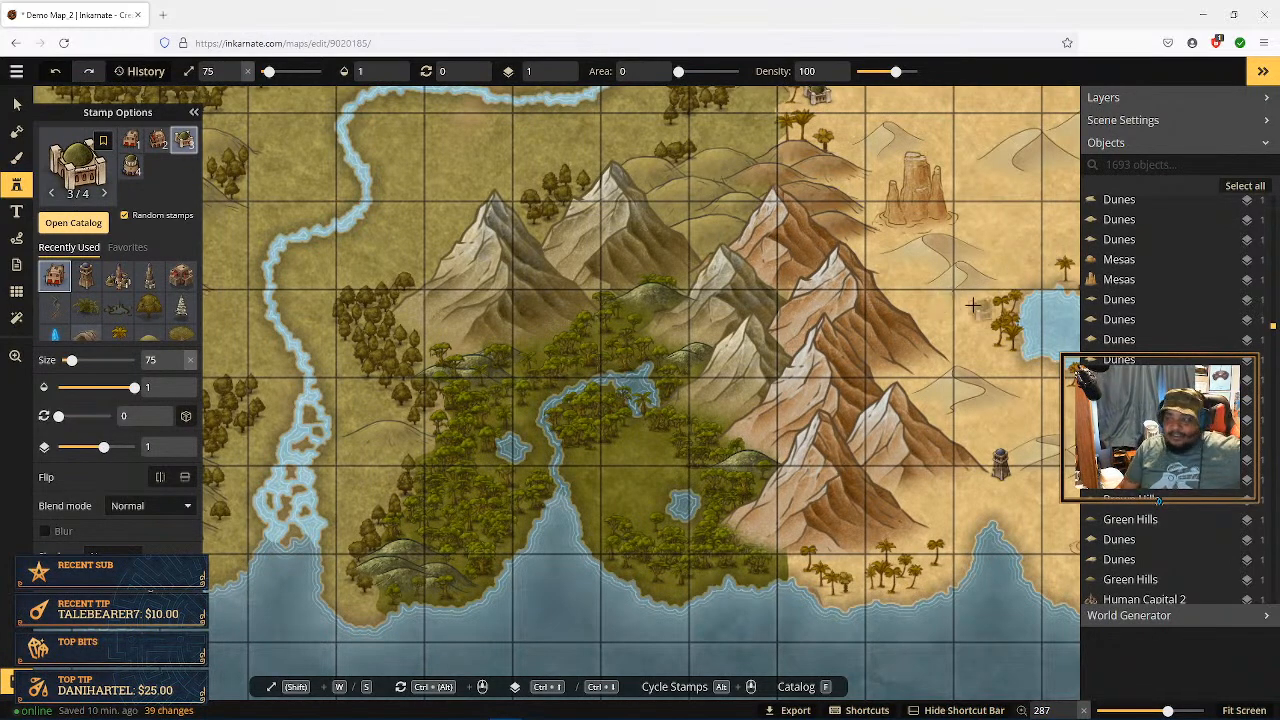
# Step: Survey the desert edge, southern jungle, river and western coast for further settlement locations
pyautogui.press('space')
pyautogui.moveTo(890, 220); pyautogui.dragTo(797, 376)
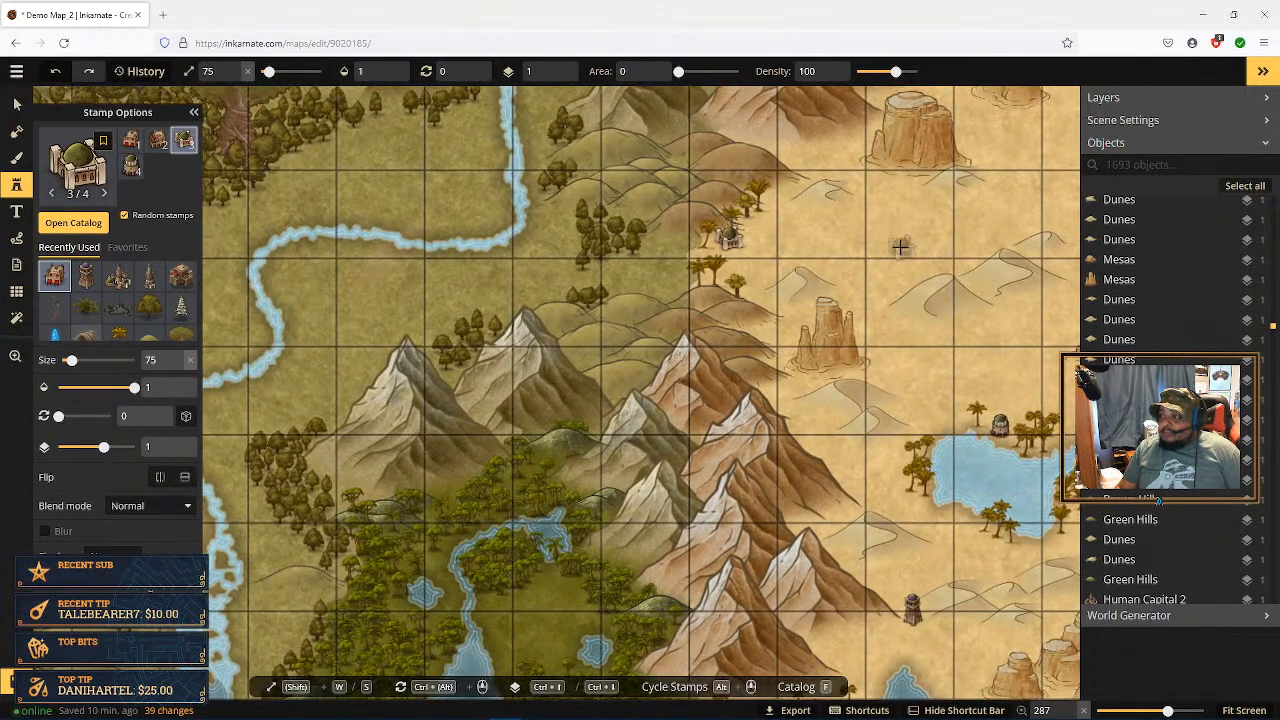
pyautogui.press('space')
pyautogui.moveTo(605, 316); pyautogui.dragTo(862, 210)
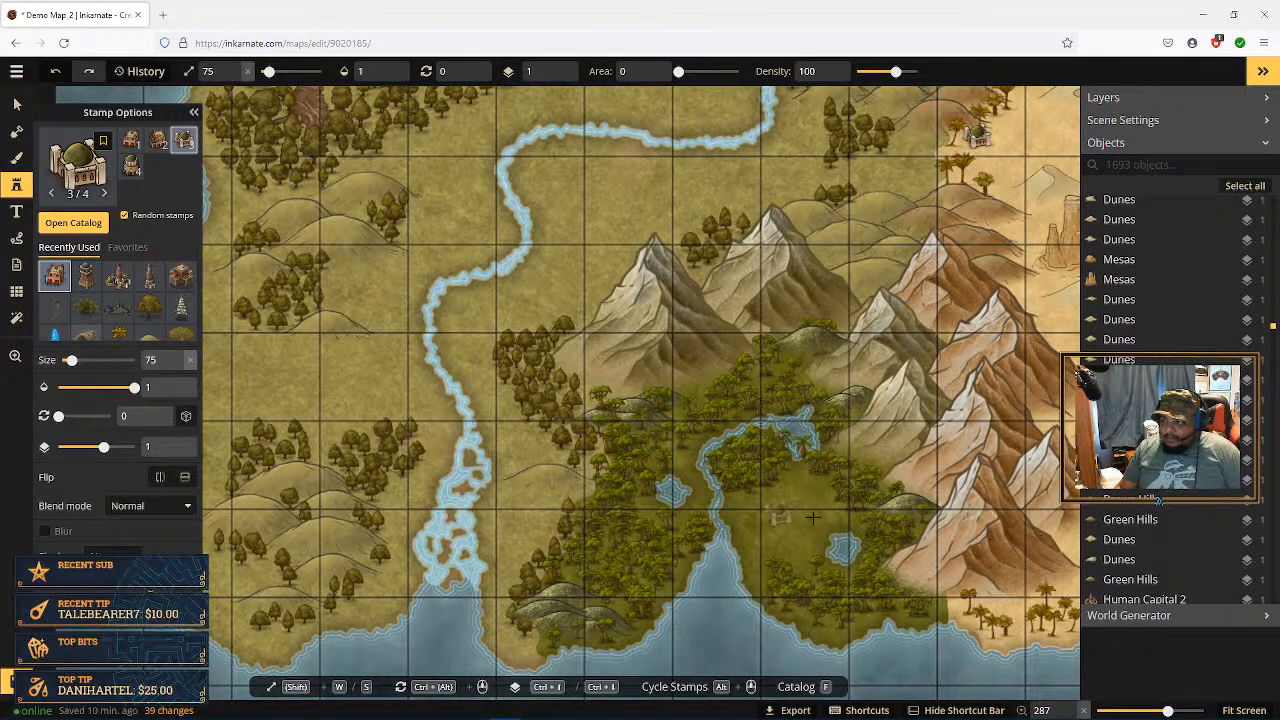
pyautogui.press('space')
pyautogui.moveTo(526, 449); pyautogui.dragTo(754, 509)
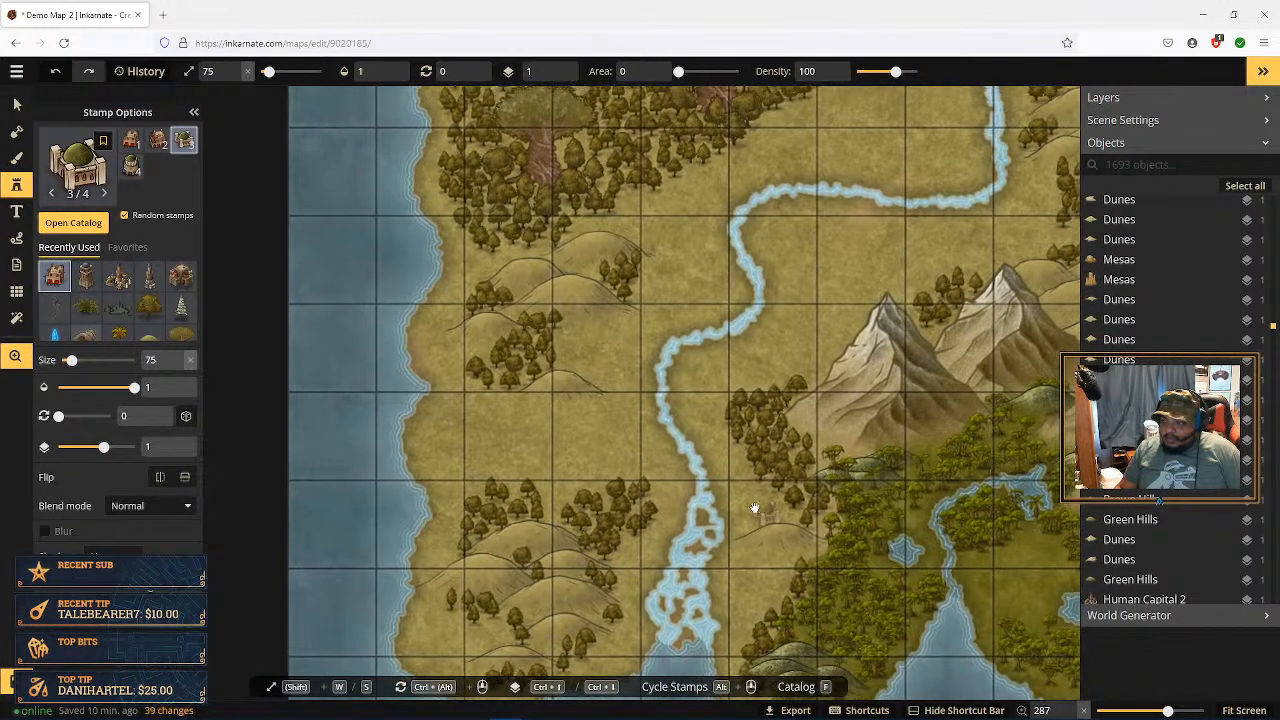
pyautogui.click(19, 190)
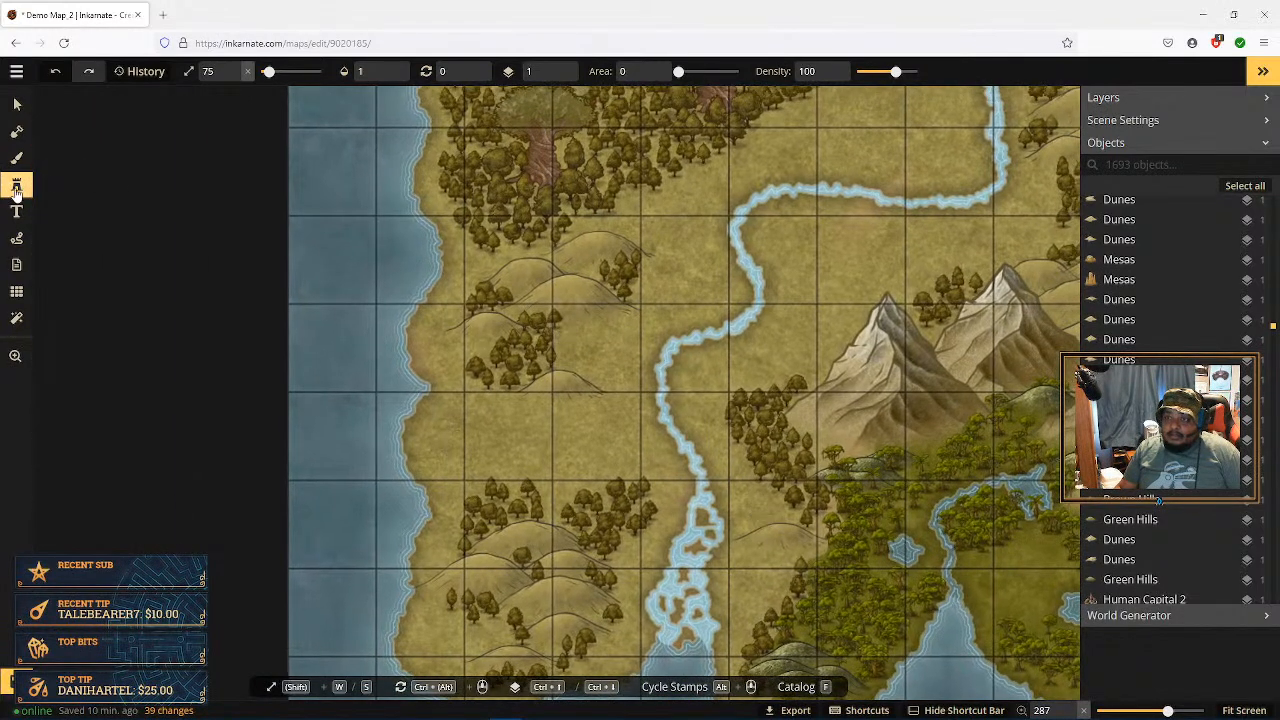
pyautogui.click(14, 190)
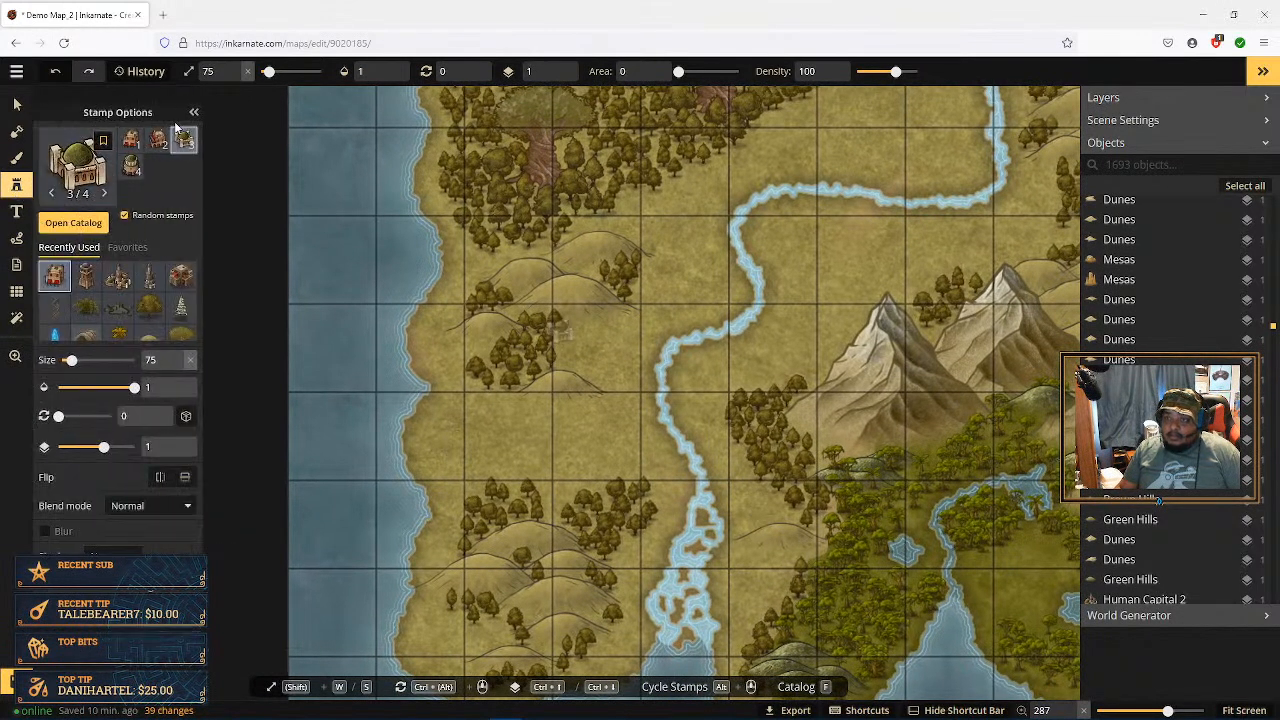
# Step: Browse the Fantasy World stamp catalog and choose the Dwarven Capital 1 stamp from Dwarven Buildings
pyautogui.click(85, 224)
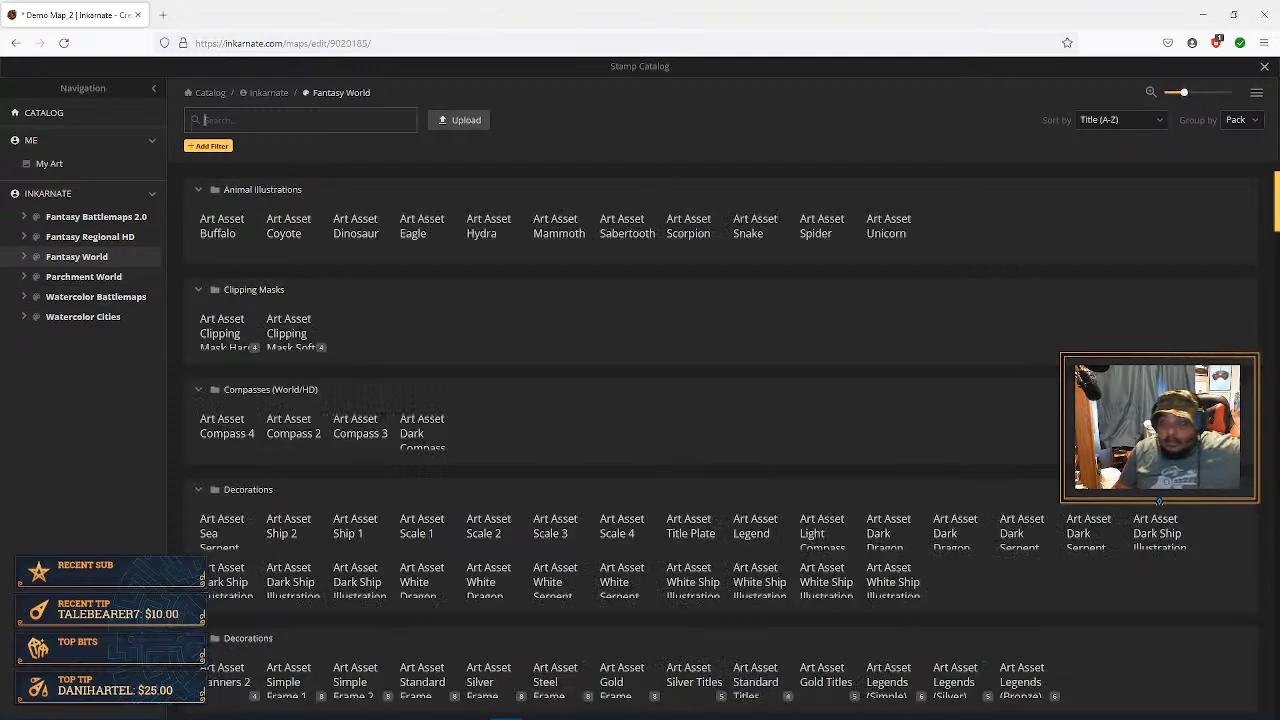
pyautogui.scroll(-20, 459, 341)
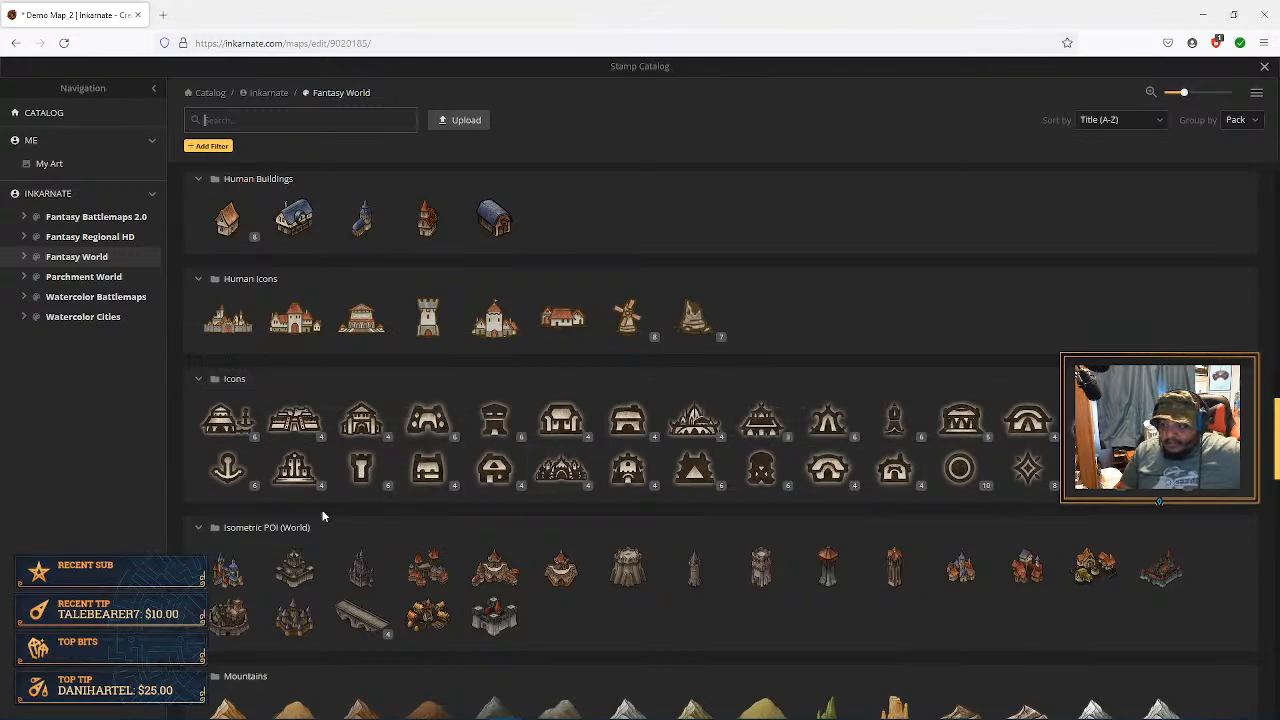
pyautogui.scroll(-2, 198, 514)
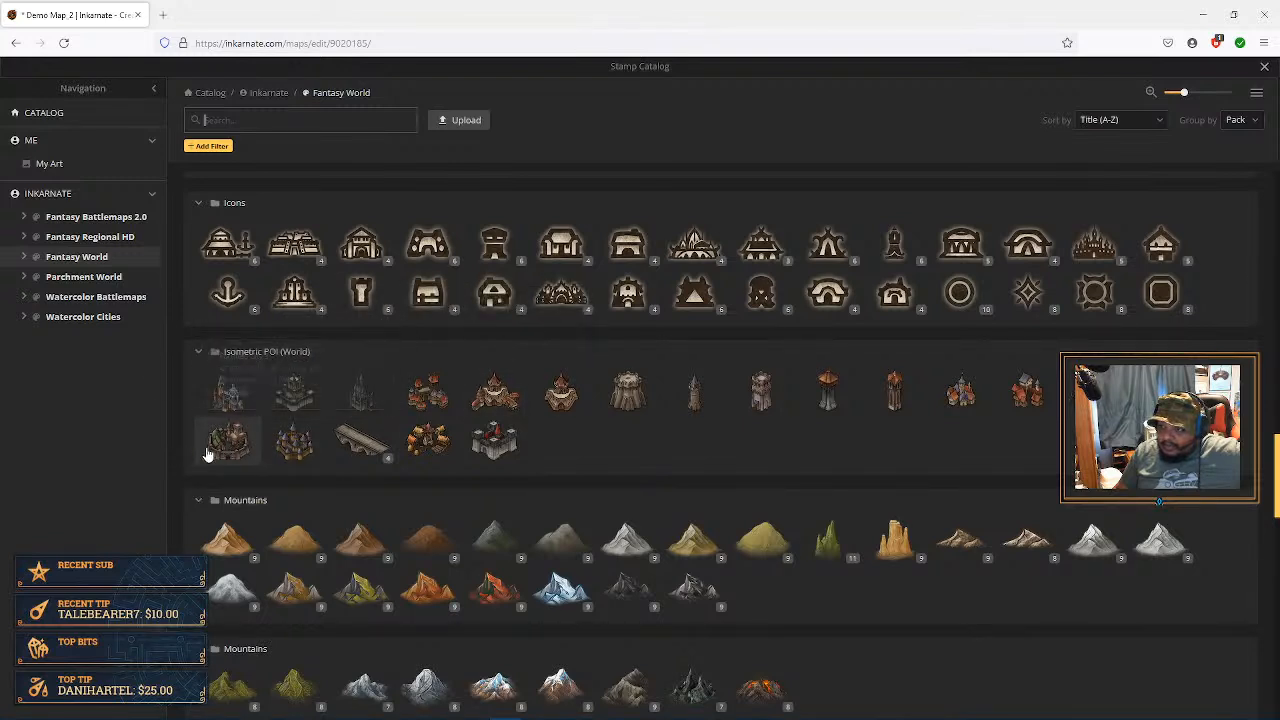
pyautogui.scroll(3, 352, 472)
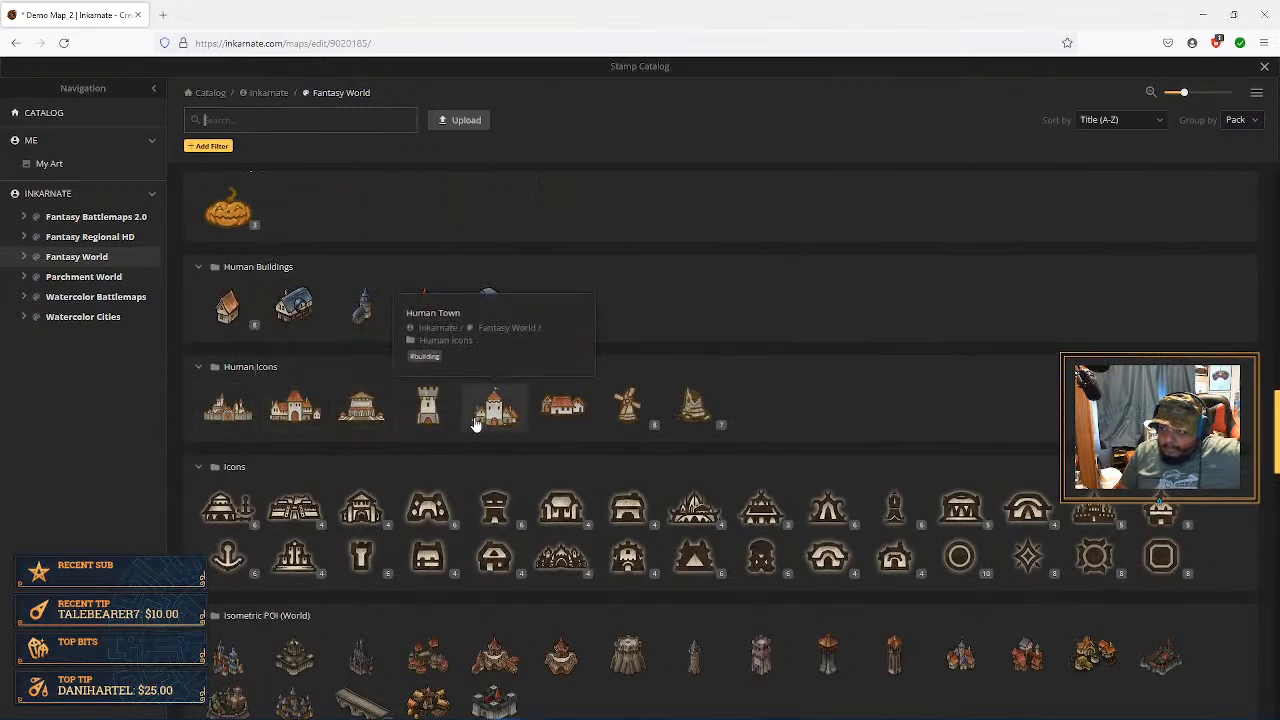
pyautogui.scroll(7, 275, 415)
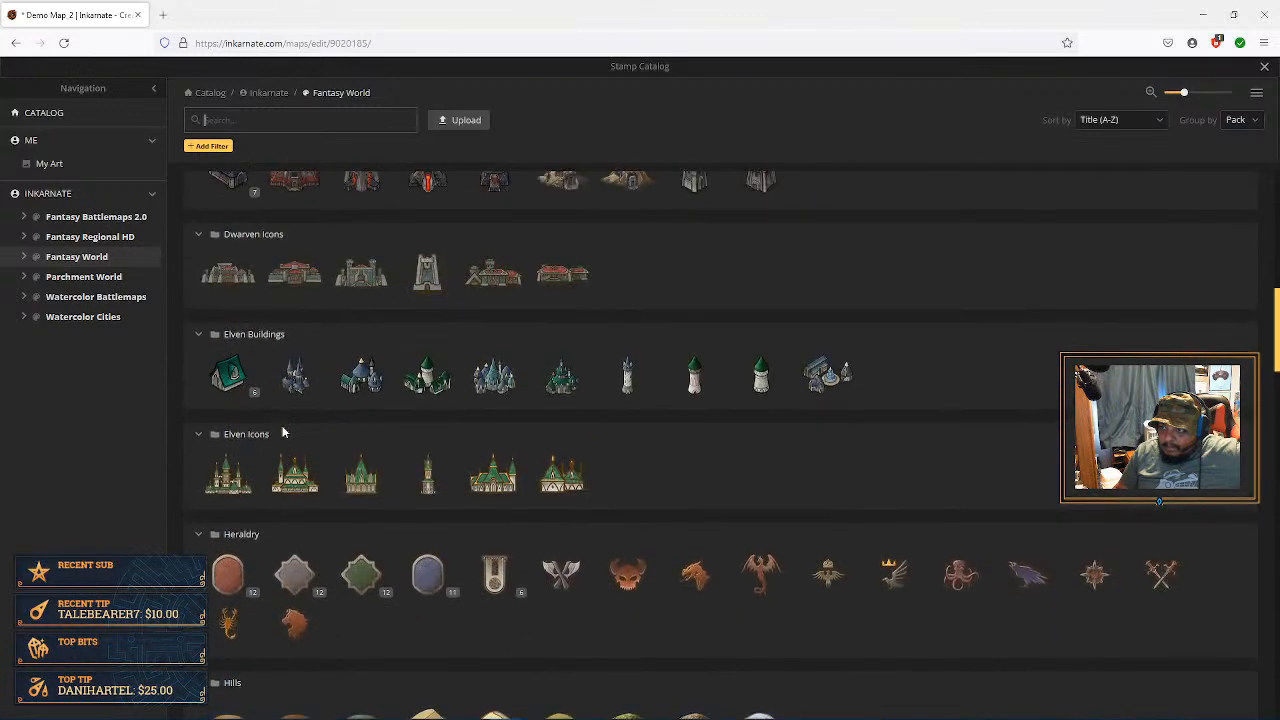
pyautogui.scroll(3, 283, 432)
pyautogui.scroll(-1, 321, 421)
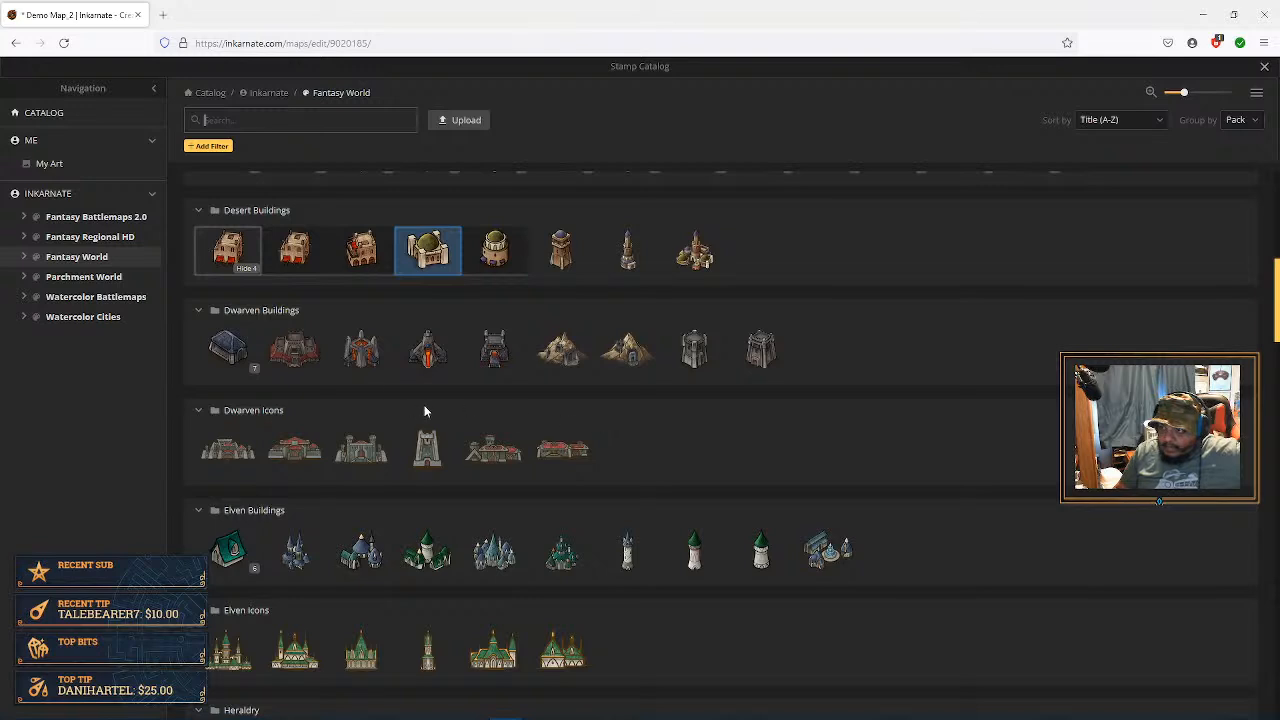
pyautogui.click(300, 366)
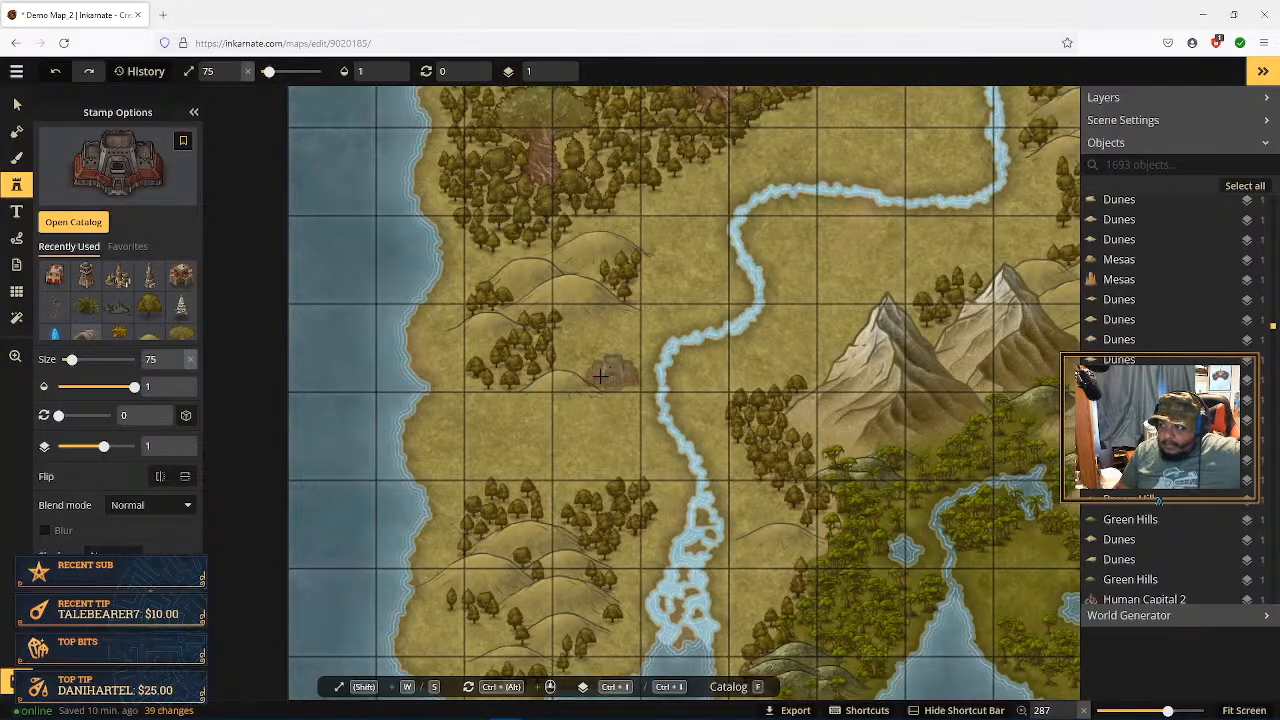
# Step: Place the Dwarven Capital 1 stamp at size 75 in the clearing just north of the large lake
pyautogui.moveTo(817, 280); pyautogui.dragTo(614, 449)
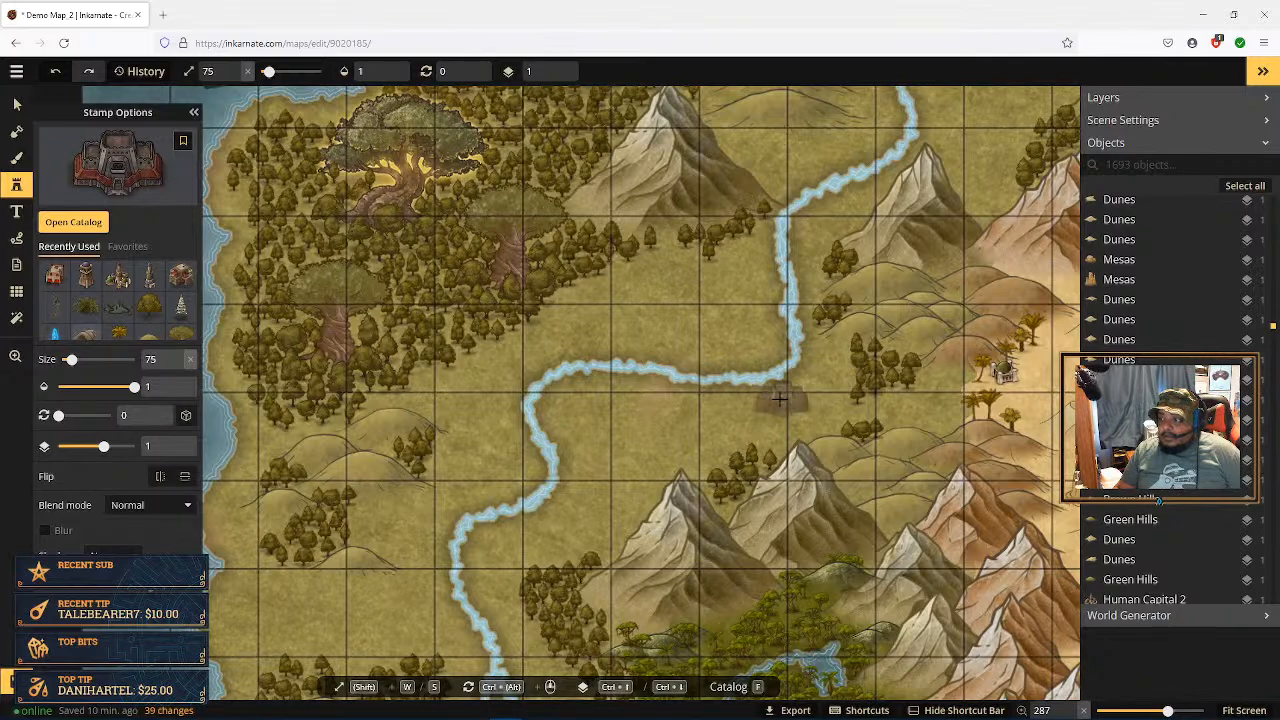
pyautogui.moveTo(791, 340); pyautogui.dragTo(667, 454)
pyautogui.moveTo(815, 215); pyautogui.dragTo(669, 456)
pyautogui.moveTo(862, 282); pyautogui.dragTo(689, 434)
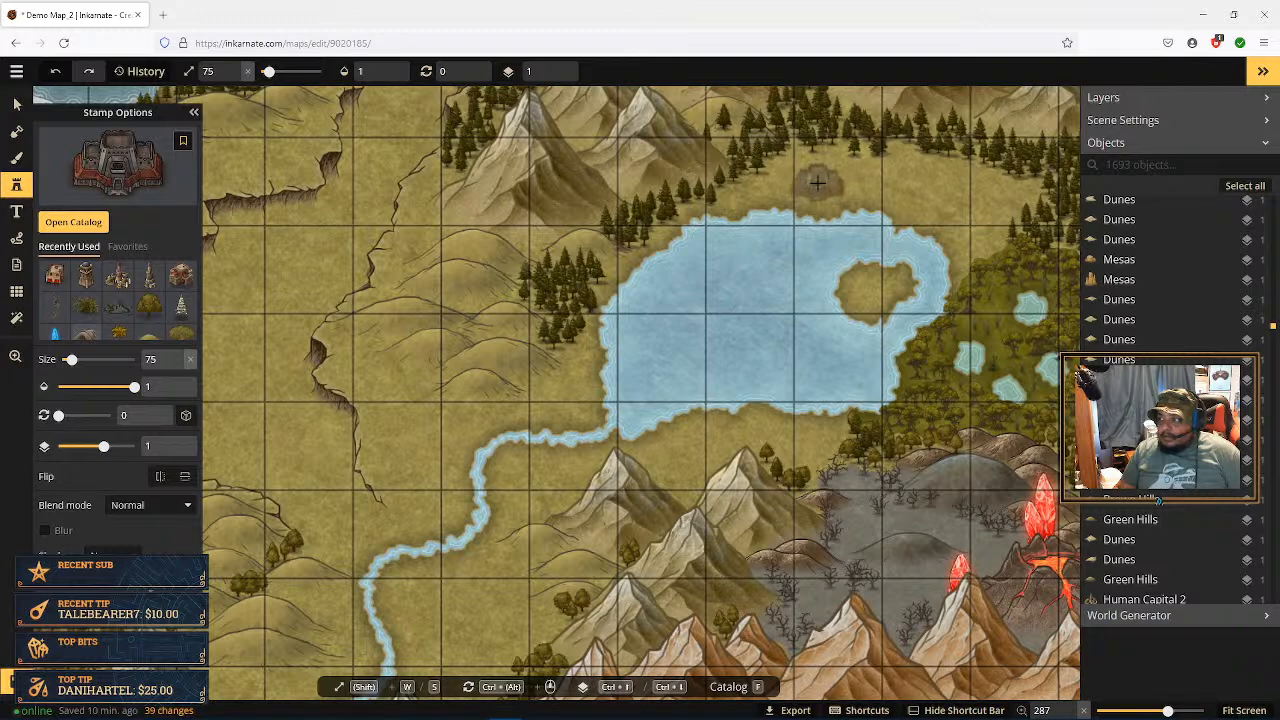
pyautogui.click(817, 182)
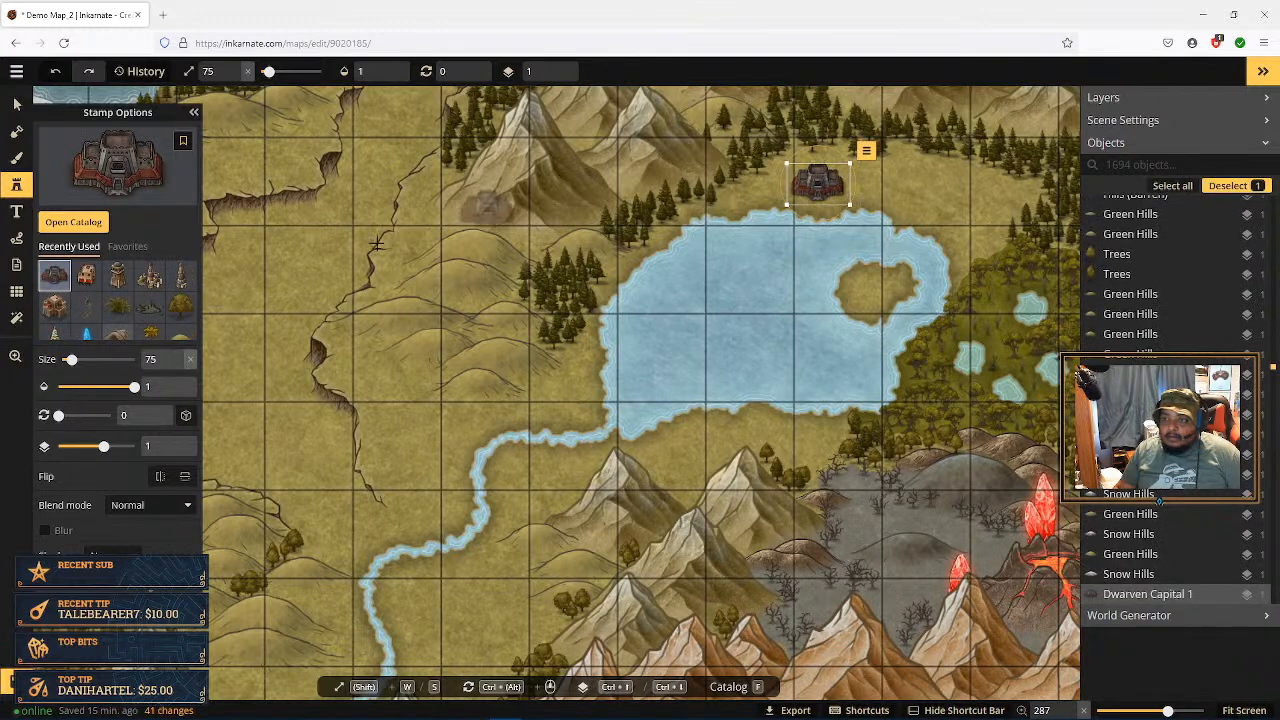
# Step: Enlarge the dwarven capital to size 100 and shift it slightly north, away from the lake shore
pyautogui.scroll(16, 176, 359)
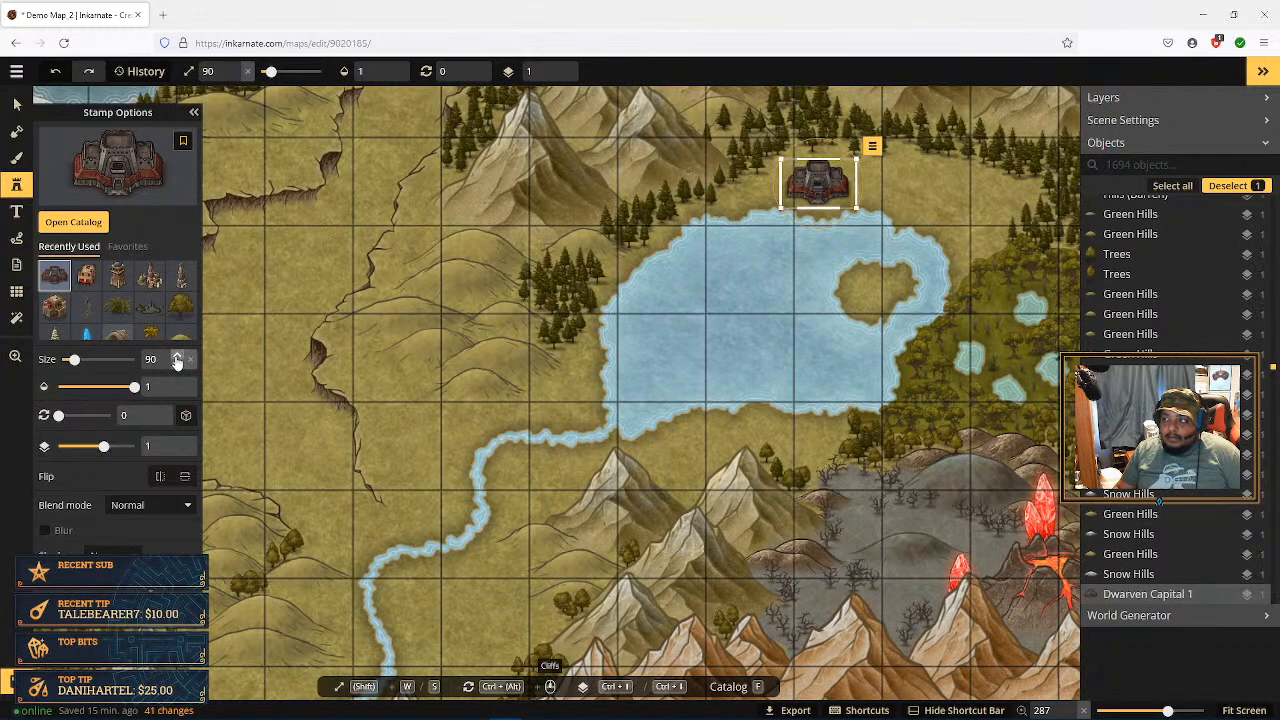
pyautogui.scroll(6, 176, 359)
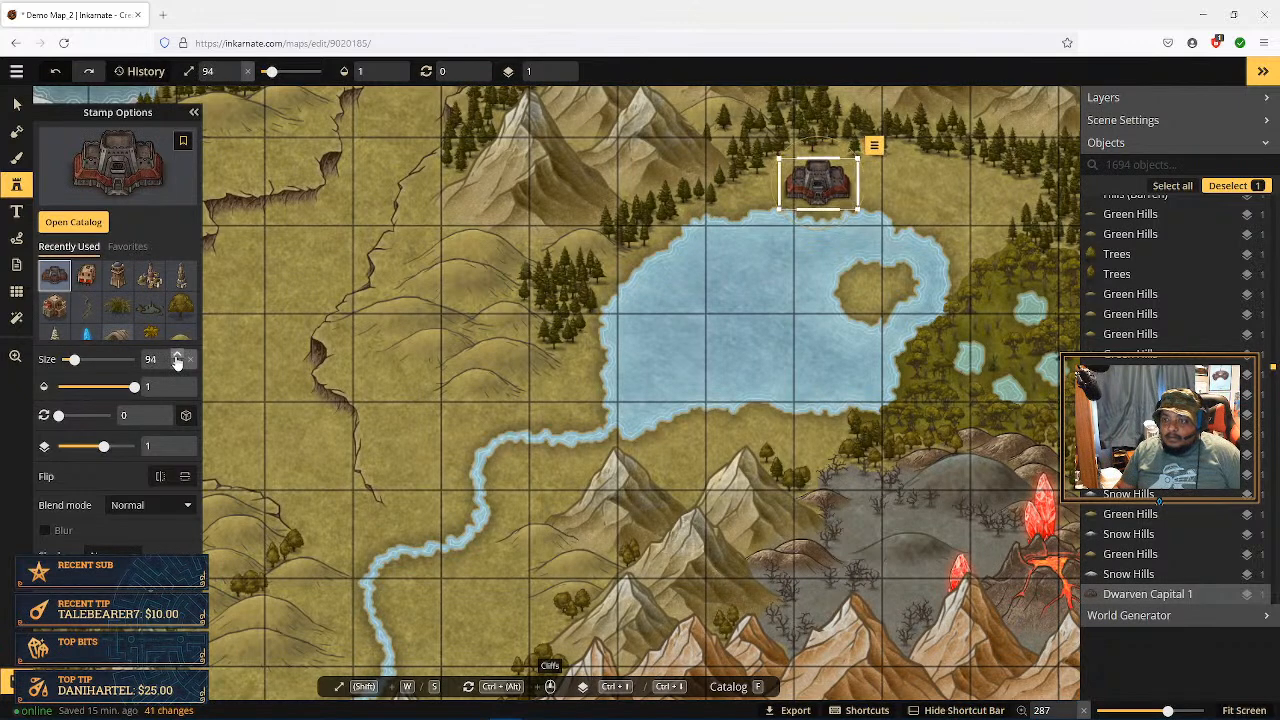
pyautogui.scroll(3, 176, 359)
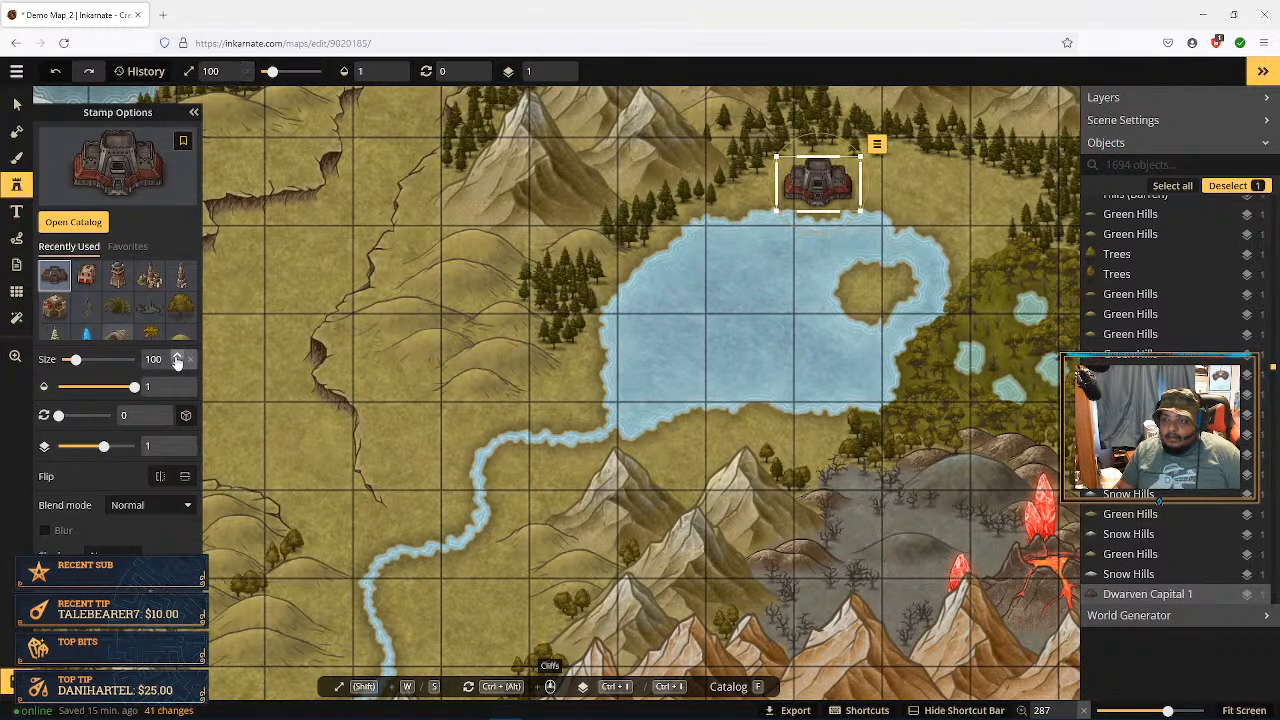
pyautogui.moveTo(822, 190); pyautogui.dragTo(820, 174)
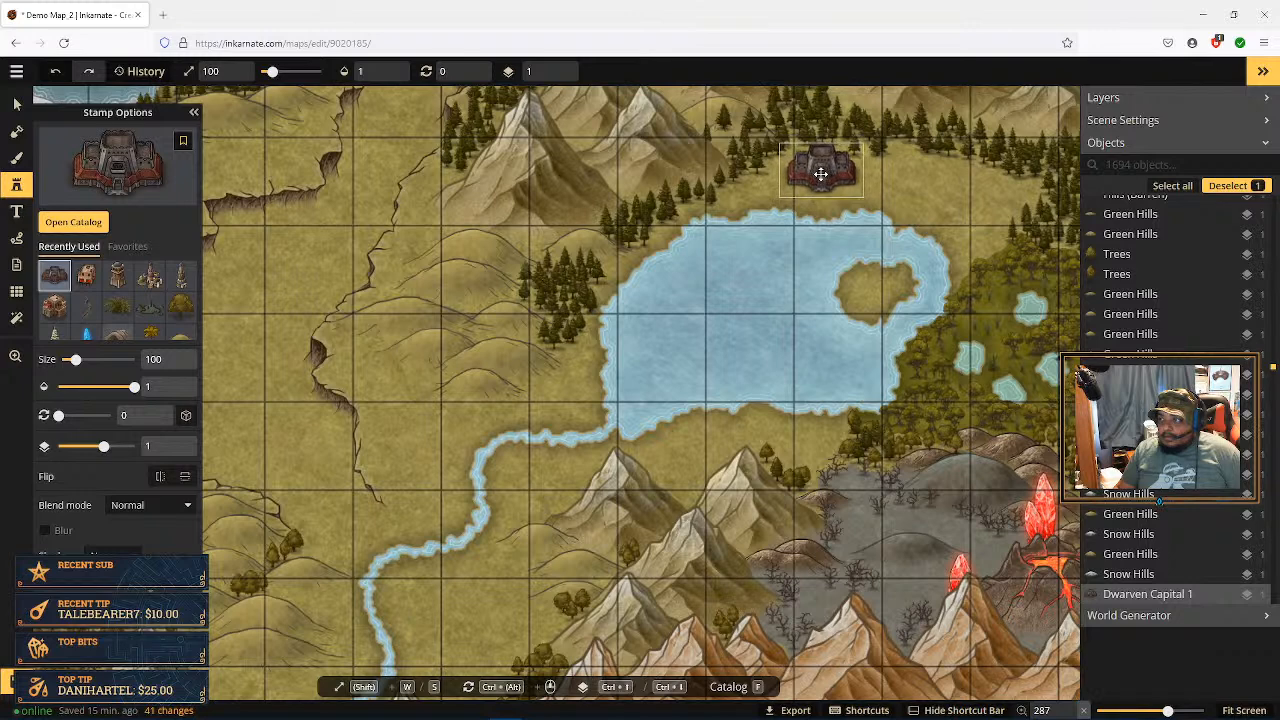
pyautogui.moveTo(820, 174); pyautogui.dragTo(820, 172)
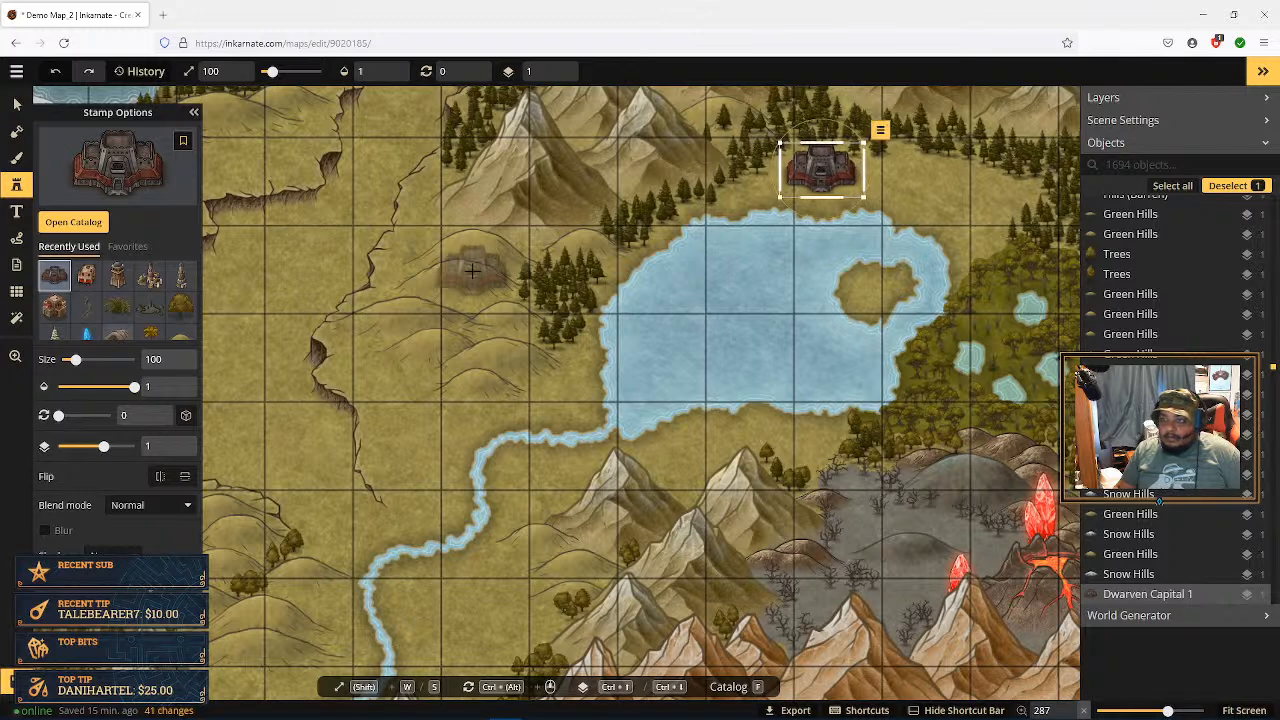
# Step: Place a Dwarven Mountain 2 stamp at size 100 at the foot of the northern mountains, northeast of the dwarven capital
pyautogui.click(64, 224)
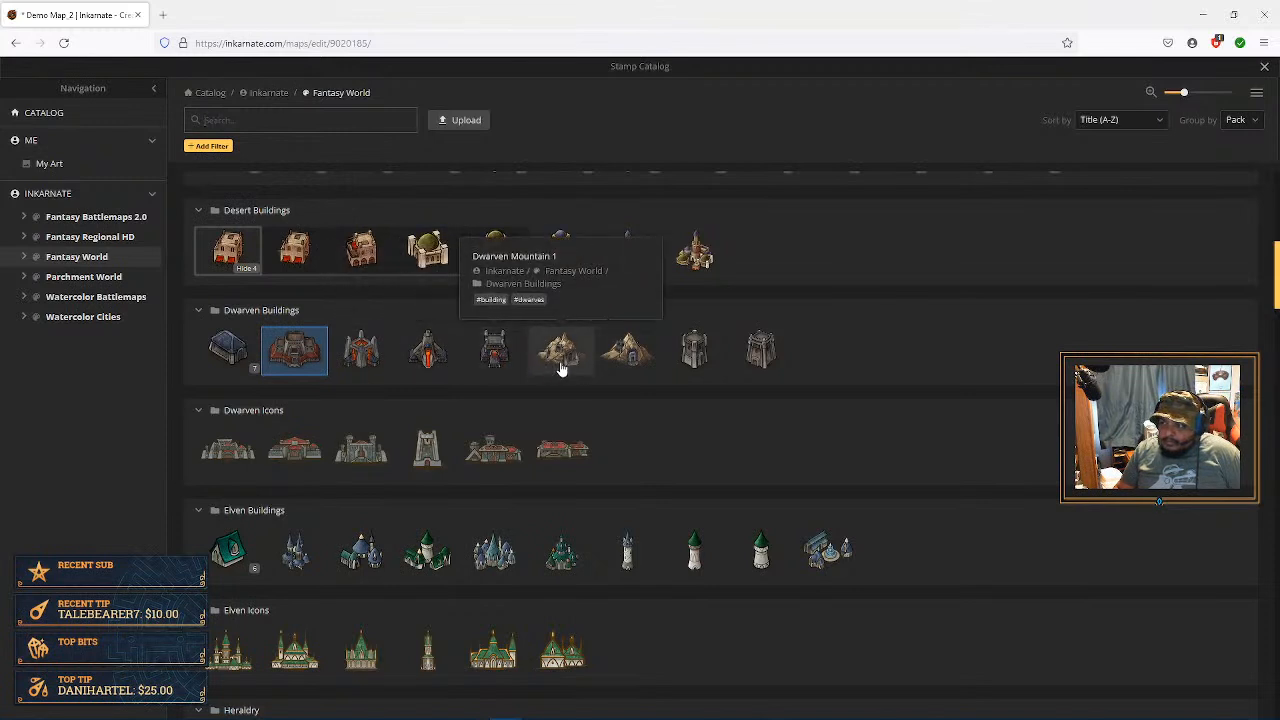
pyautogui.click(625, 362)
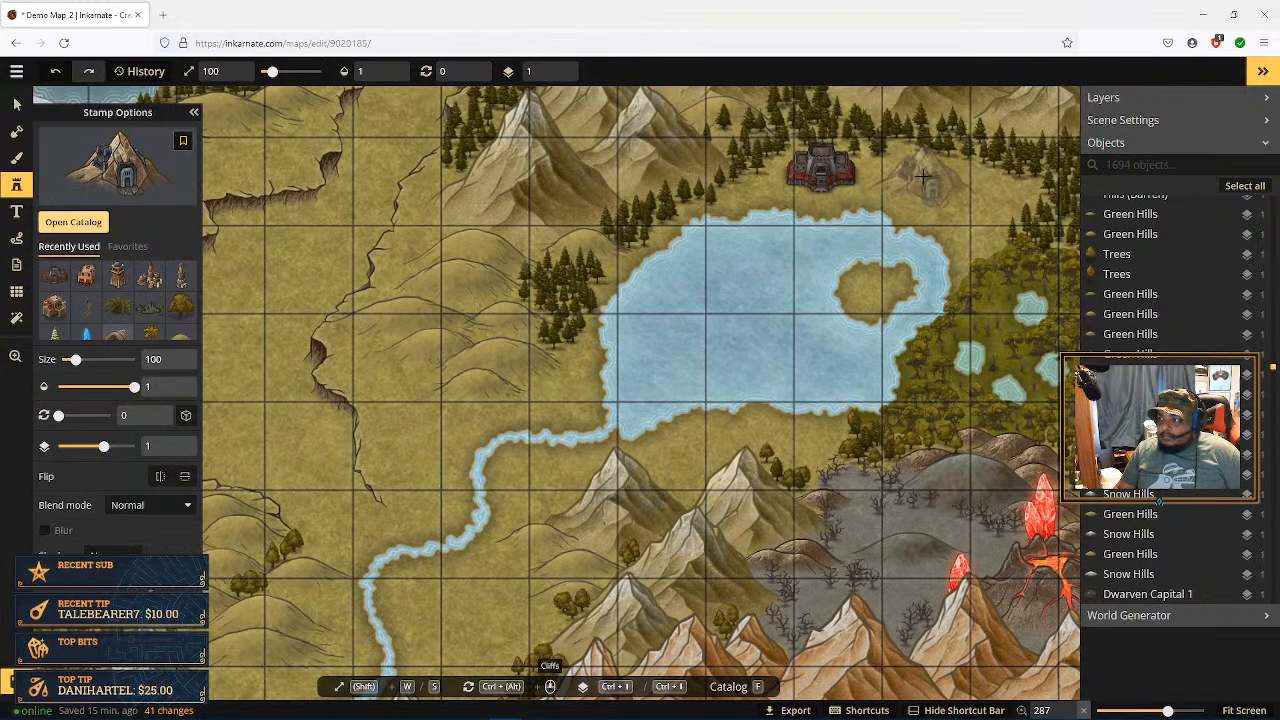
pyautogui.press('space')
pyautogui.moveTo(934, 157); pyautogui.dragTo(886, 280)
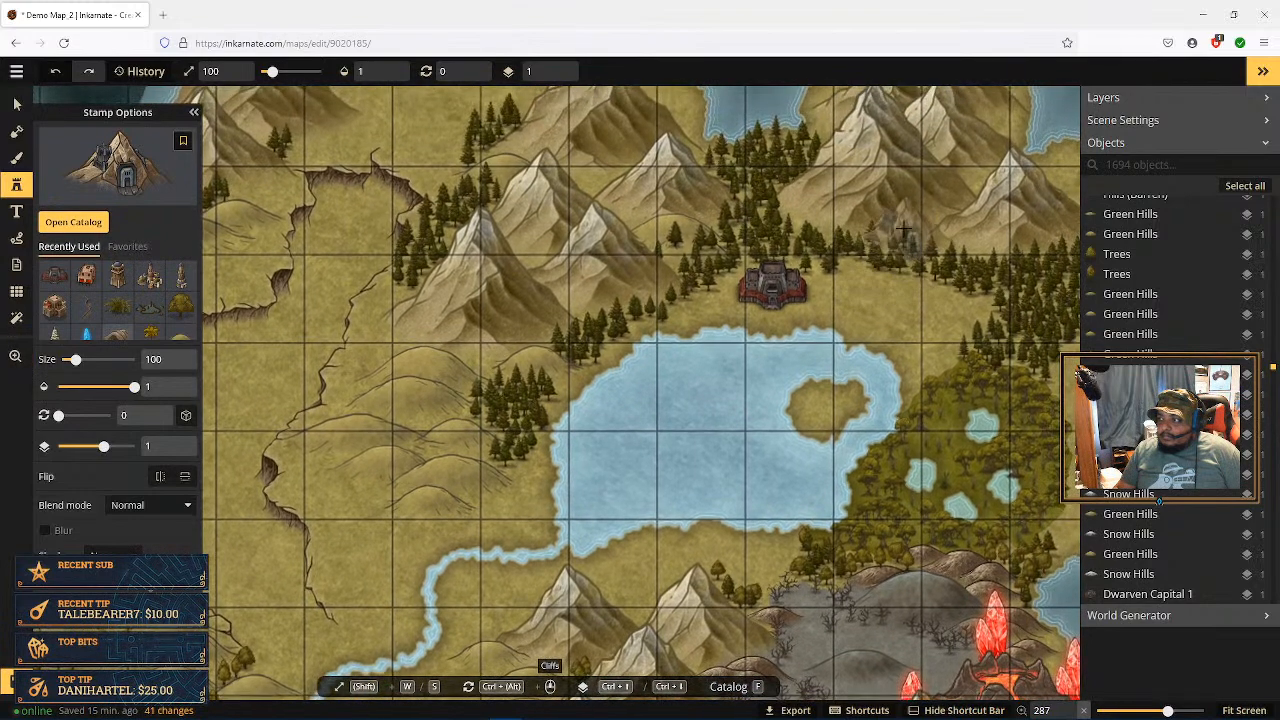
pyautogui.click(906, 218)
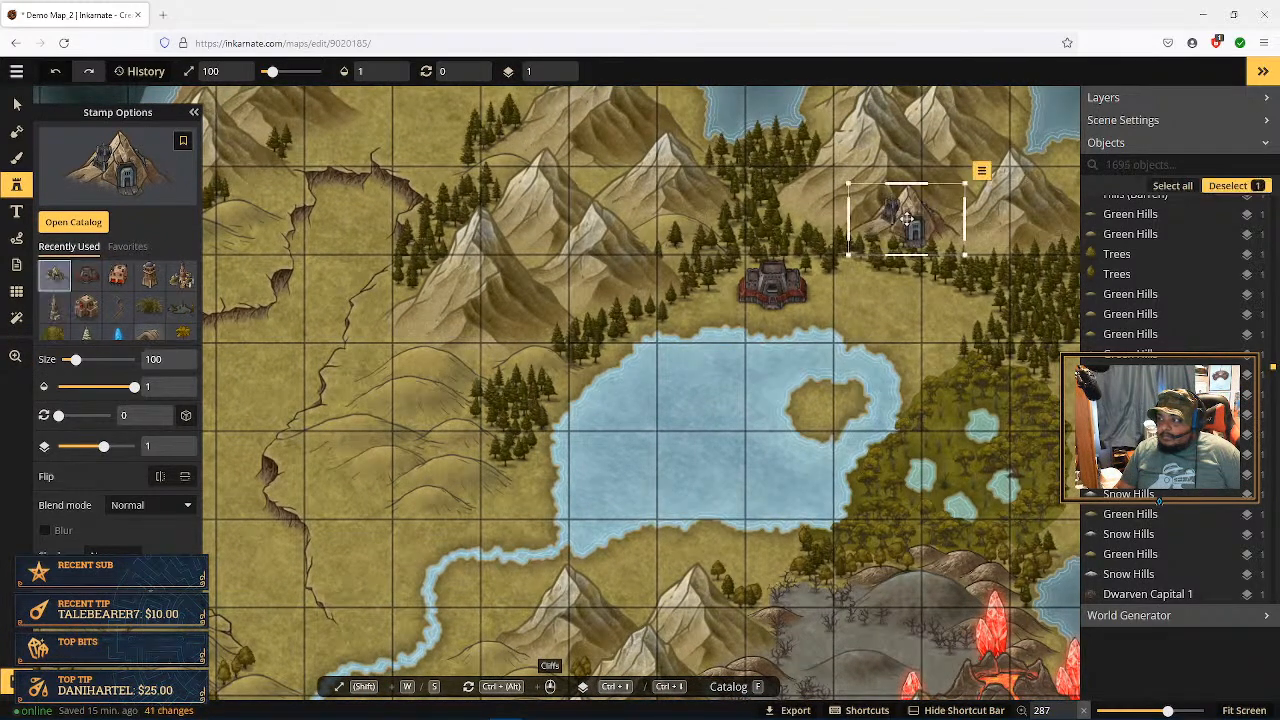
# Step: Flip the dwarven mountain stamp horizontally and lower it two layers to layer -1
pyautogui.click(983, 172)
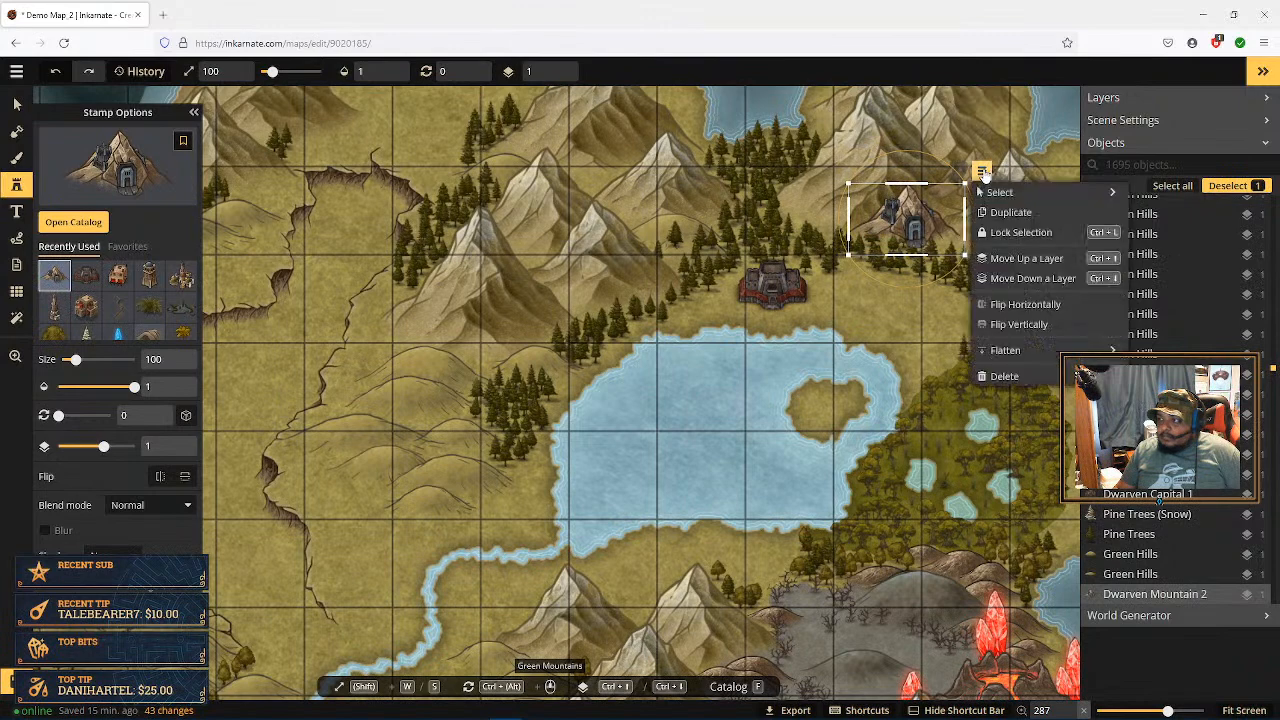
pyautogui.click(1024, 305)
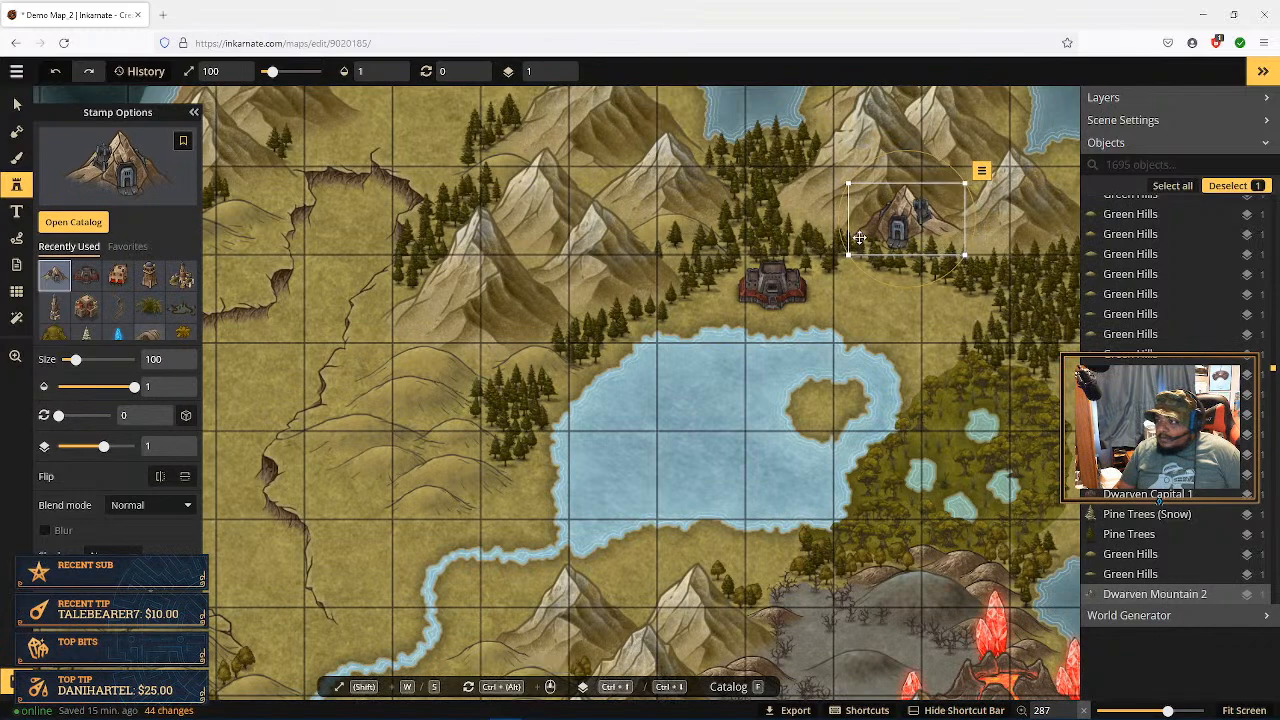
pyautogui.click(983, 174)
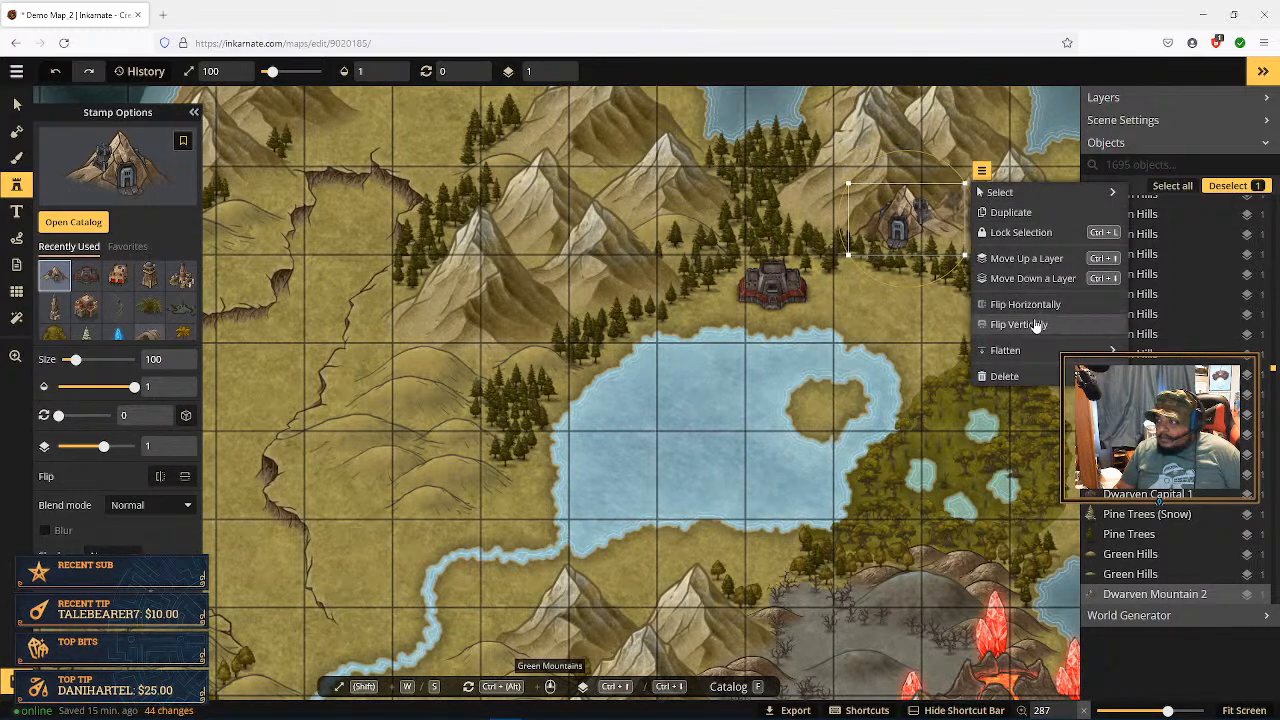
pyautogui.click(1045, 280)
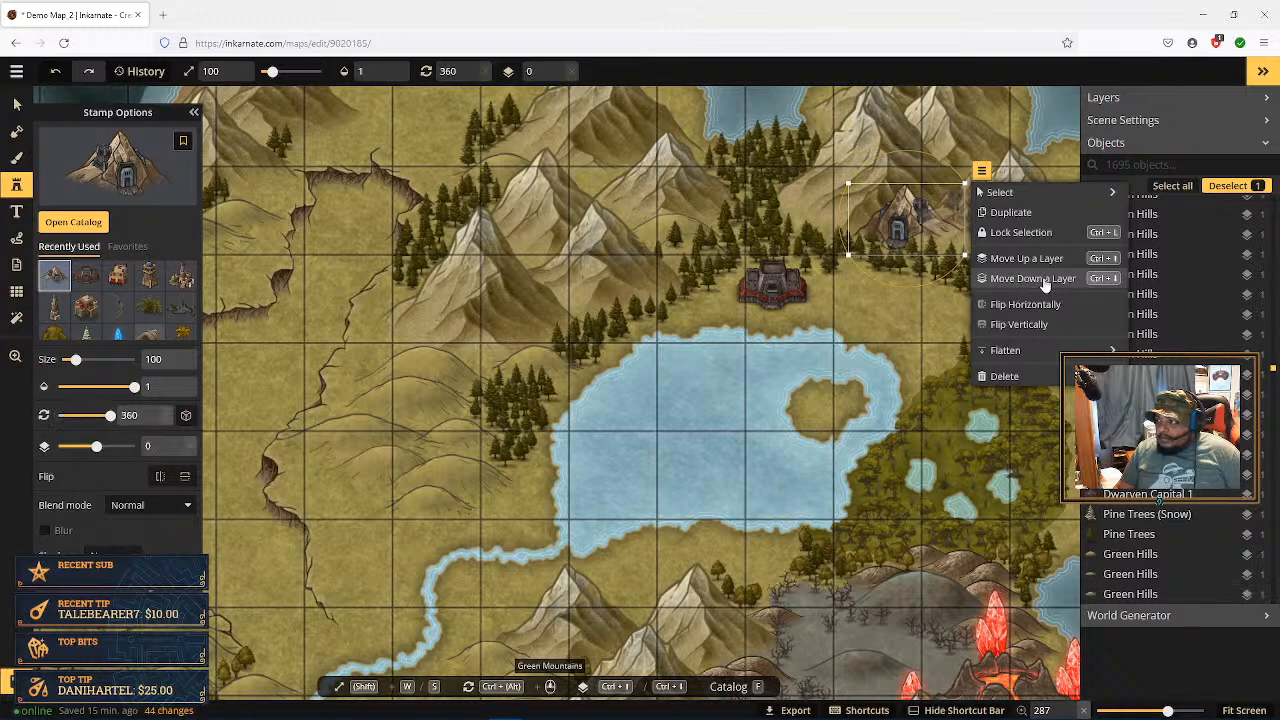
pyautogui.click(1045, 280)
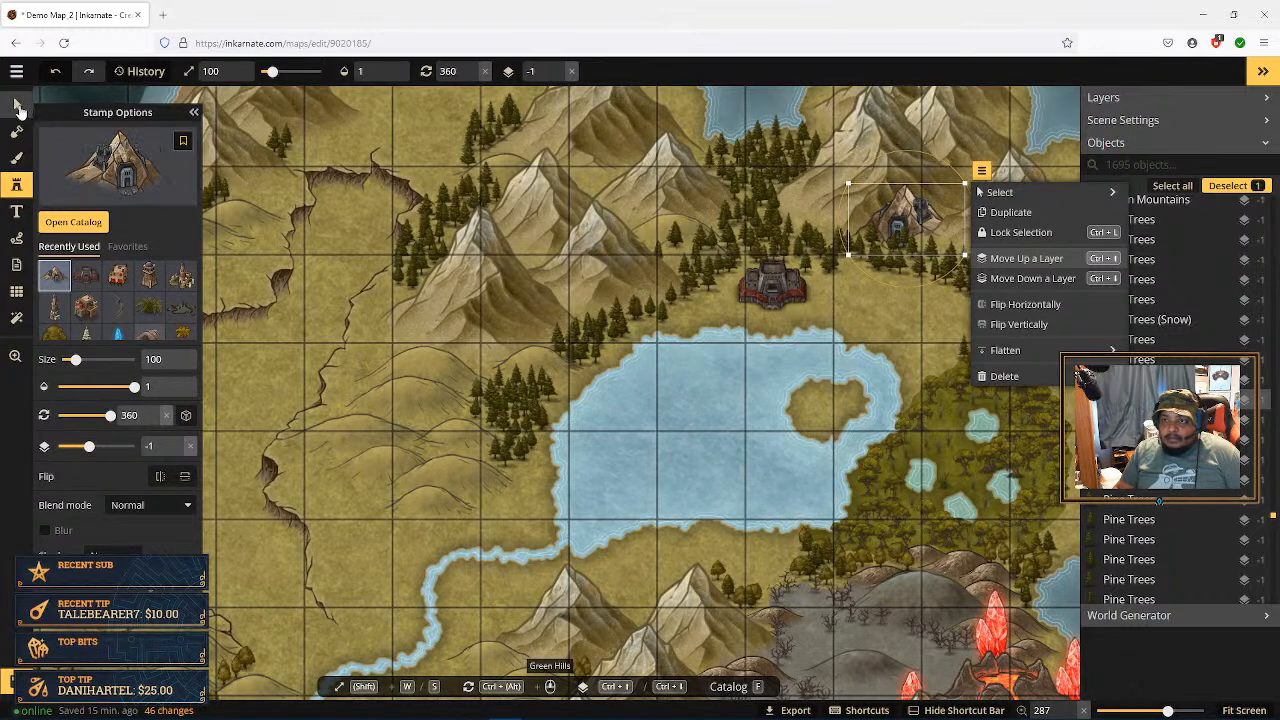
# Step: Nudge the dwarven mountain stamp slightly west along the foot of the northern mountains
pyautogui.click(19, 106)
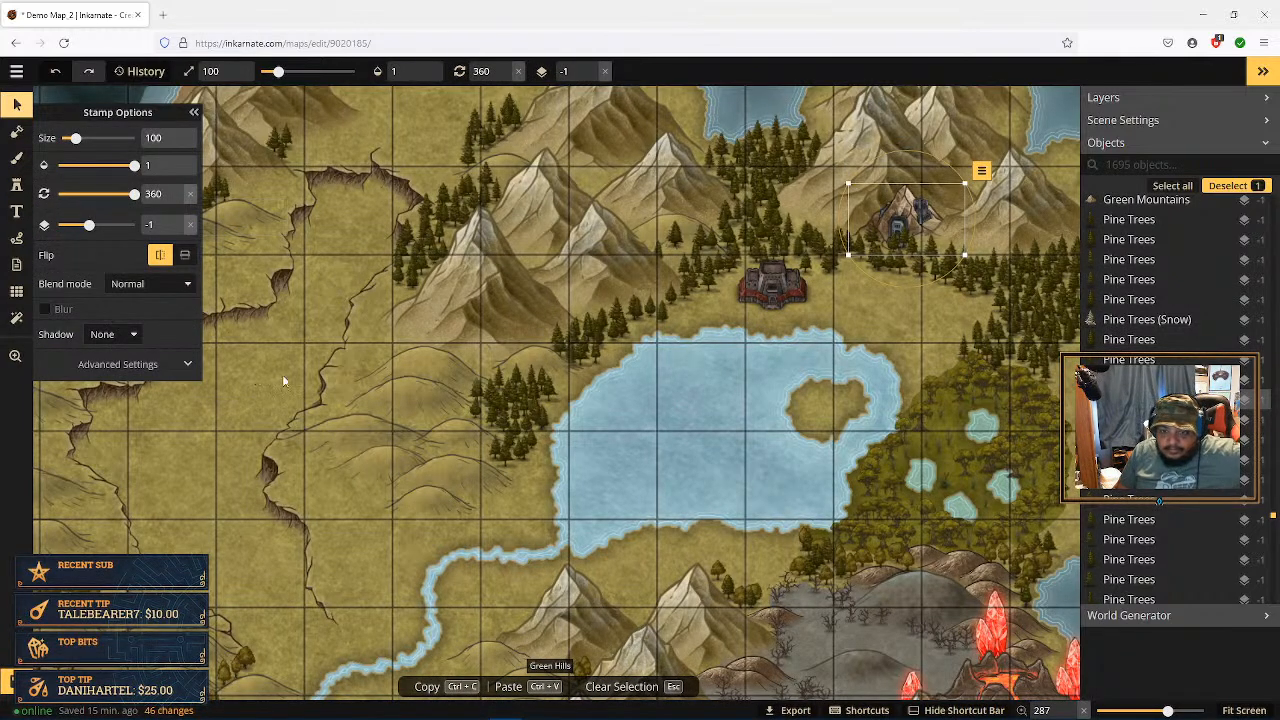
pyautogui.press('z')
pyautogui.moveTo(865, 330); pyautogui.dragTo(793, 390)
pyautogui.moveTo(836, 270); pyautogui.dragTo(829, 266)
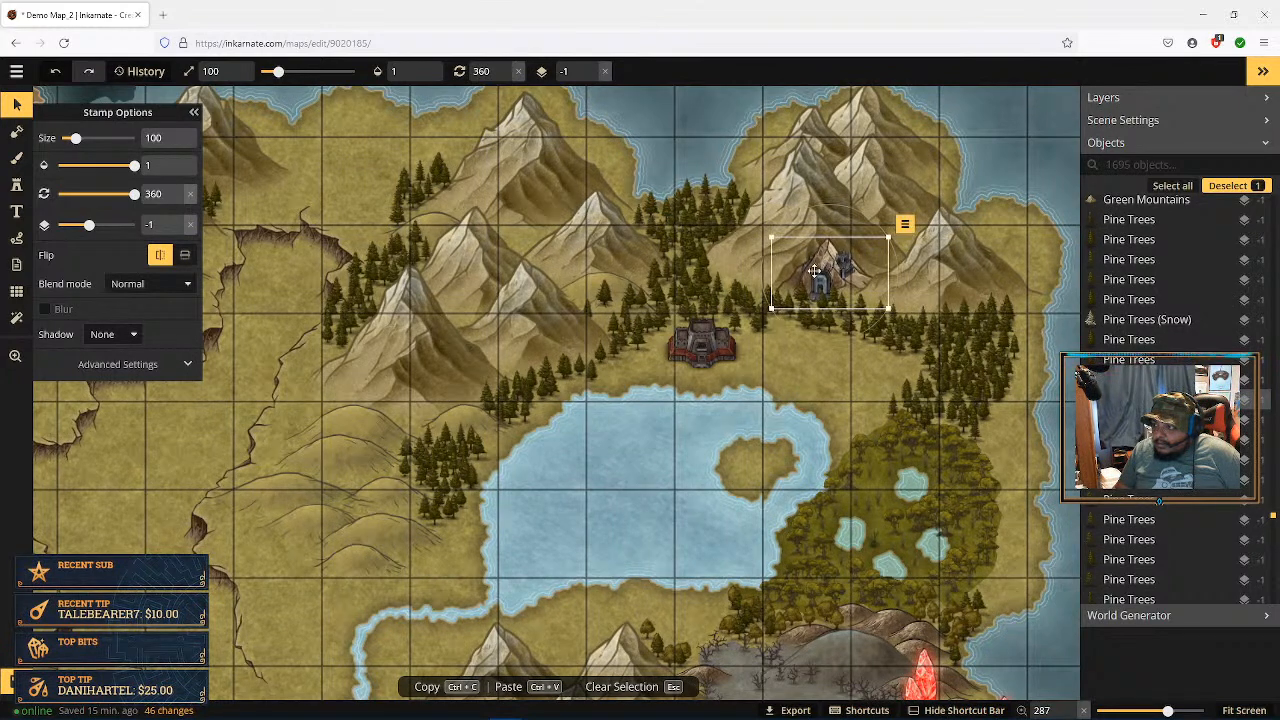
pyautogui.moveTo(783, 361); pyautogui.dragTo(851, 351)
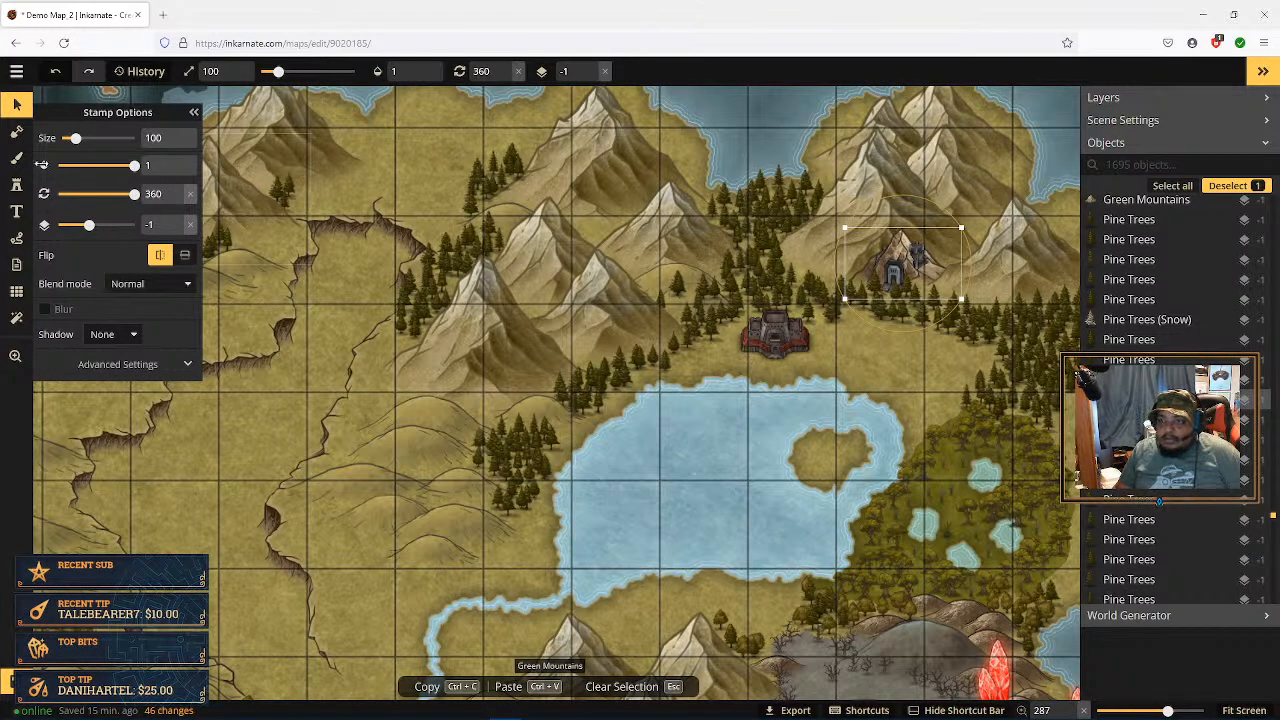
# Step: Place a Dwarven Tower 1 stamp at the lake's southwestern corner, just north of the river outlet
pyautogui.click(28, 187)
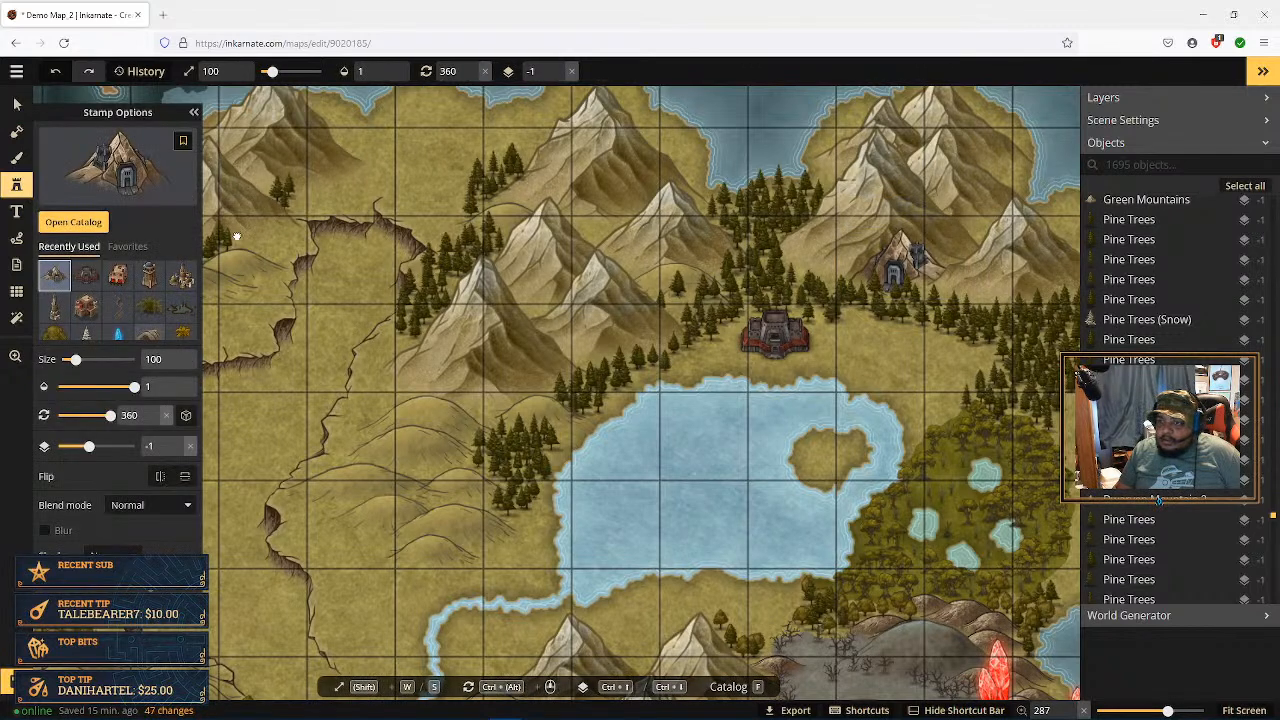
pyautogui.click(105, 224)
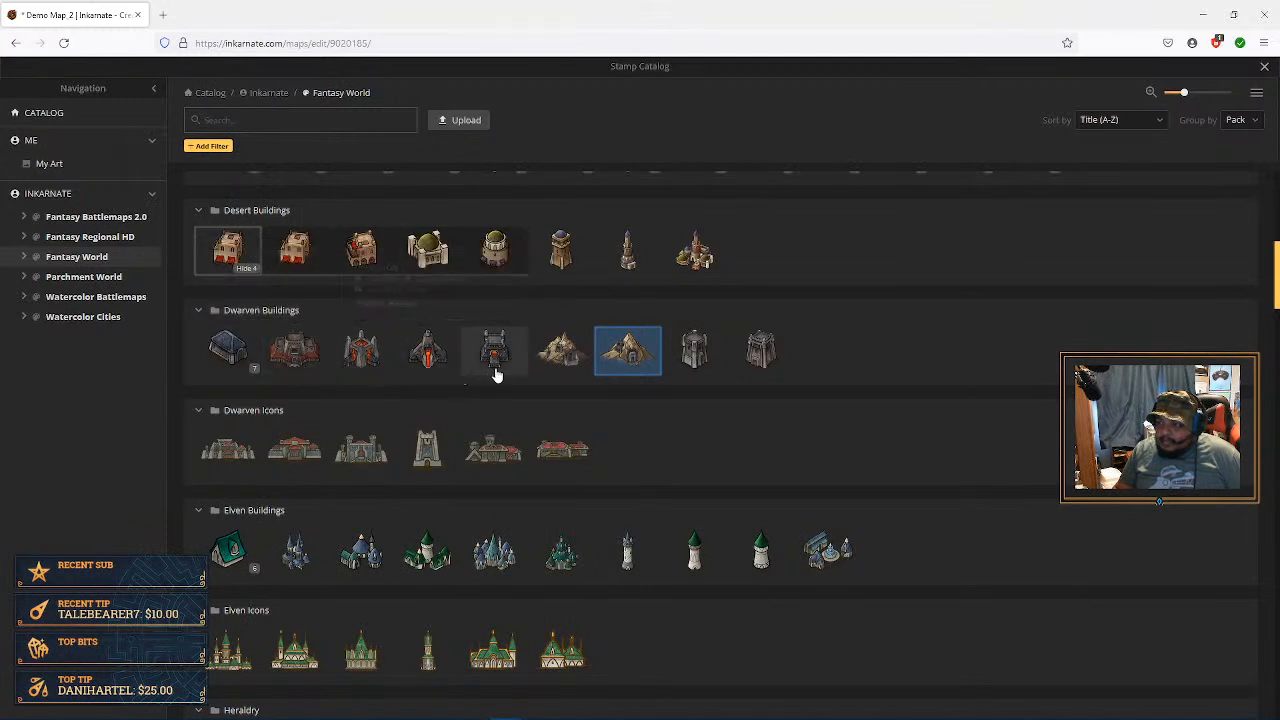
pyautogui.click(705, 368)
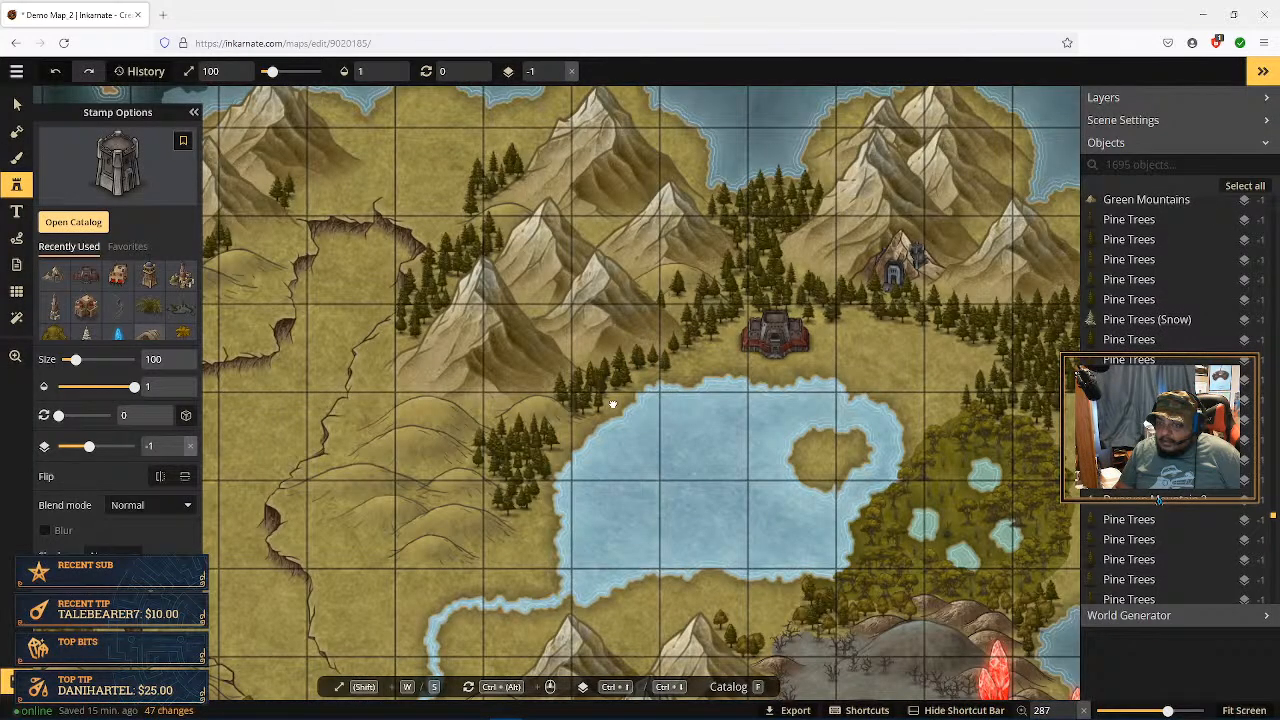
pyautogui.moveTo(589, 451); pyautogui.dragTo(689, 329)
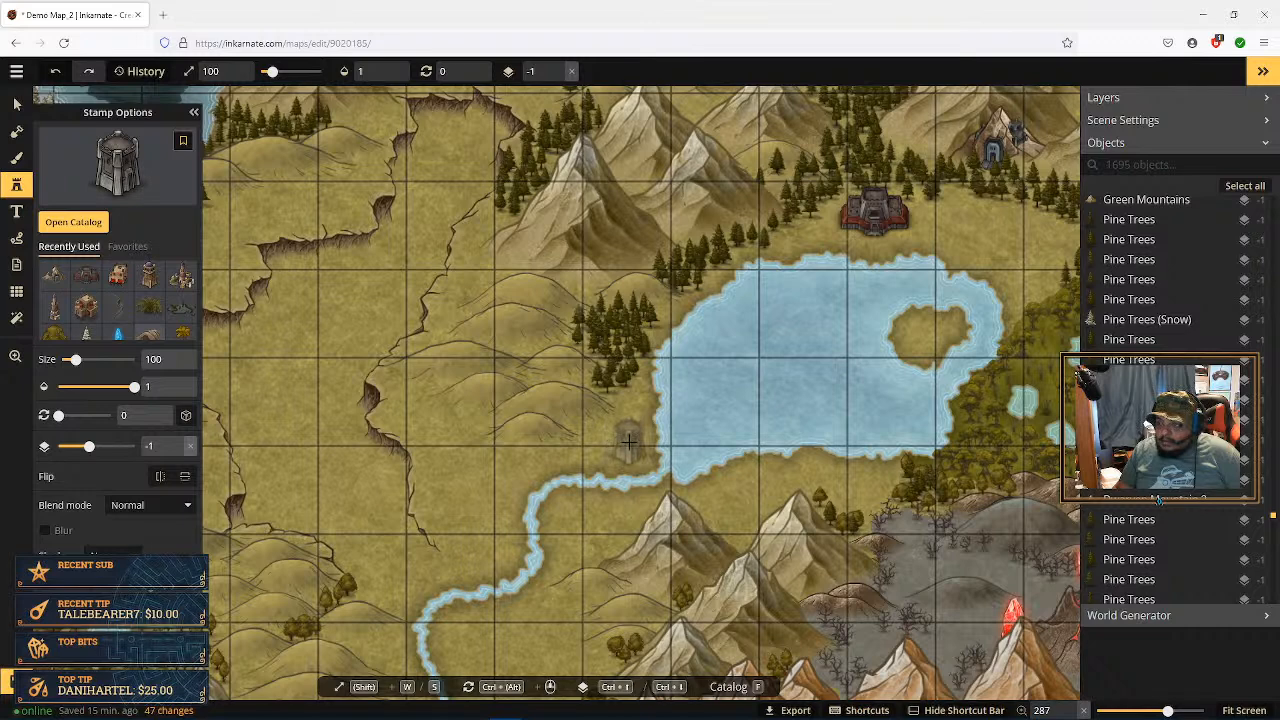
pyautogui.click(629, 441)
# Step: Reduce the dwarven tower stamp to size 75
pyautogui.click(178, 368)
pyautogui.click(178, 368)
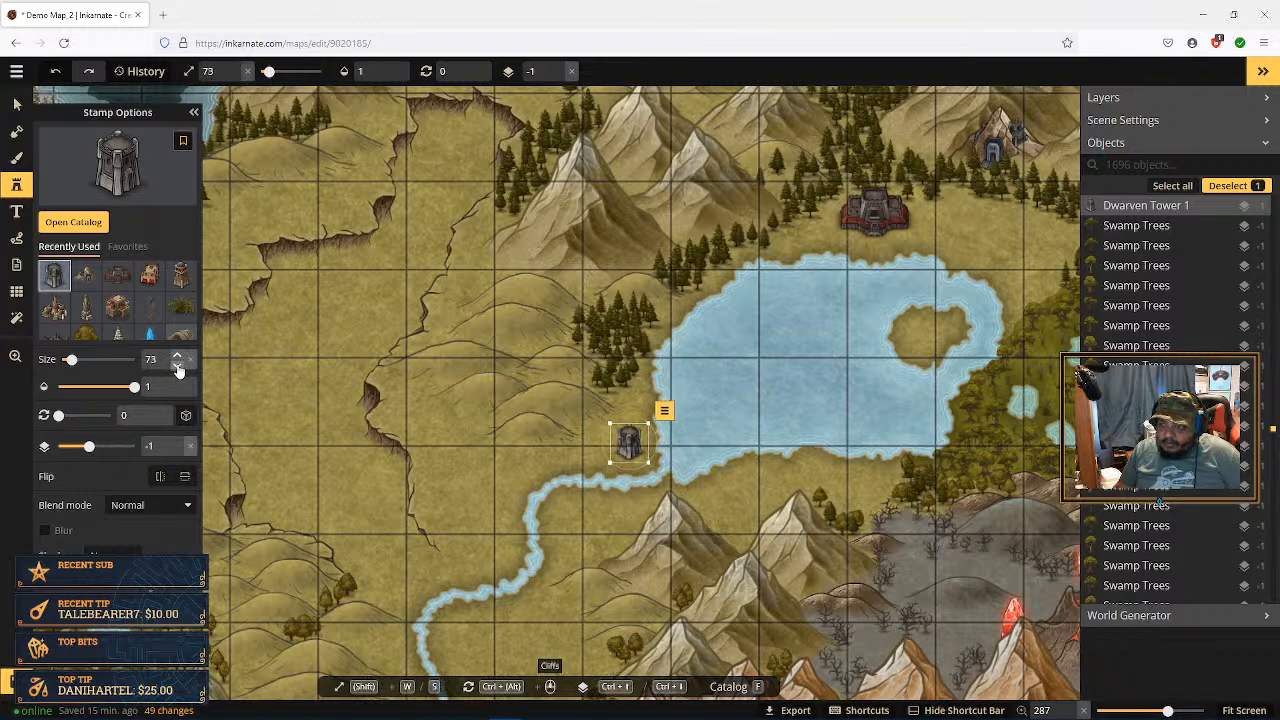
pyautogui.click(178, 356)
pyautogui.click(627, 449)
pyautogui.scroll(3, 690, 440)
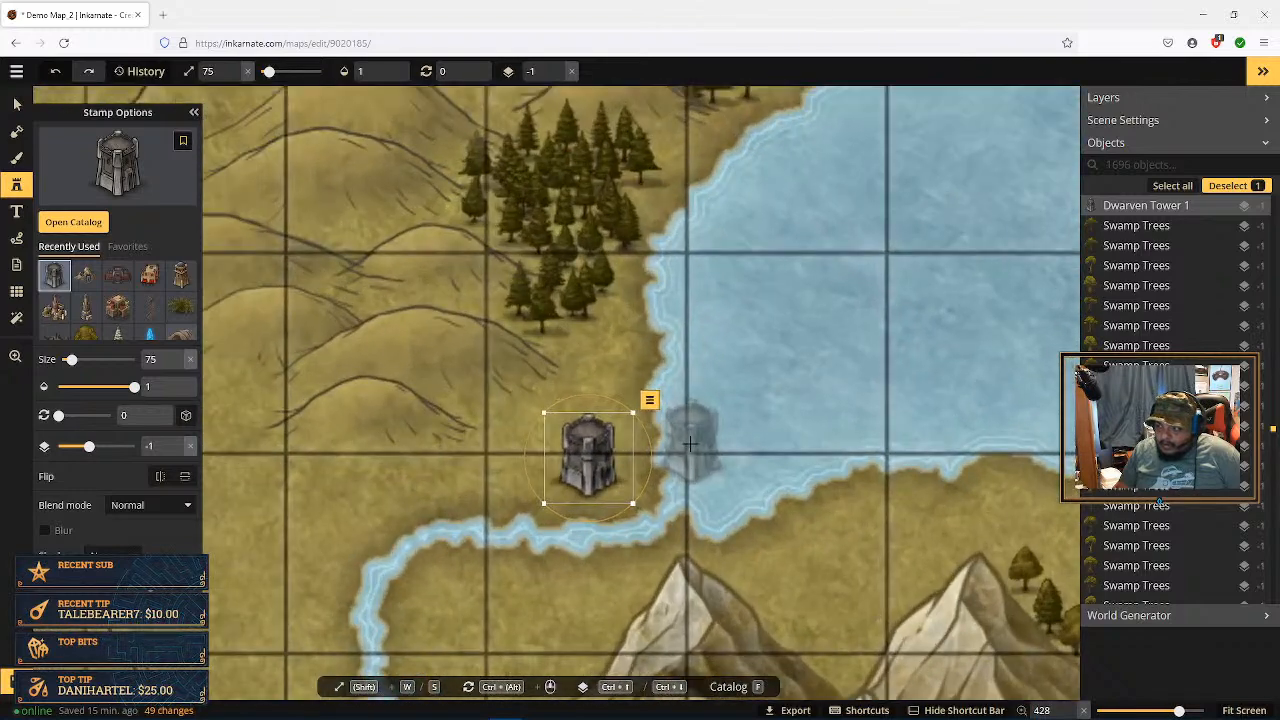
pyautogui.scroll(-3, 615, 455)
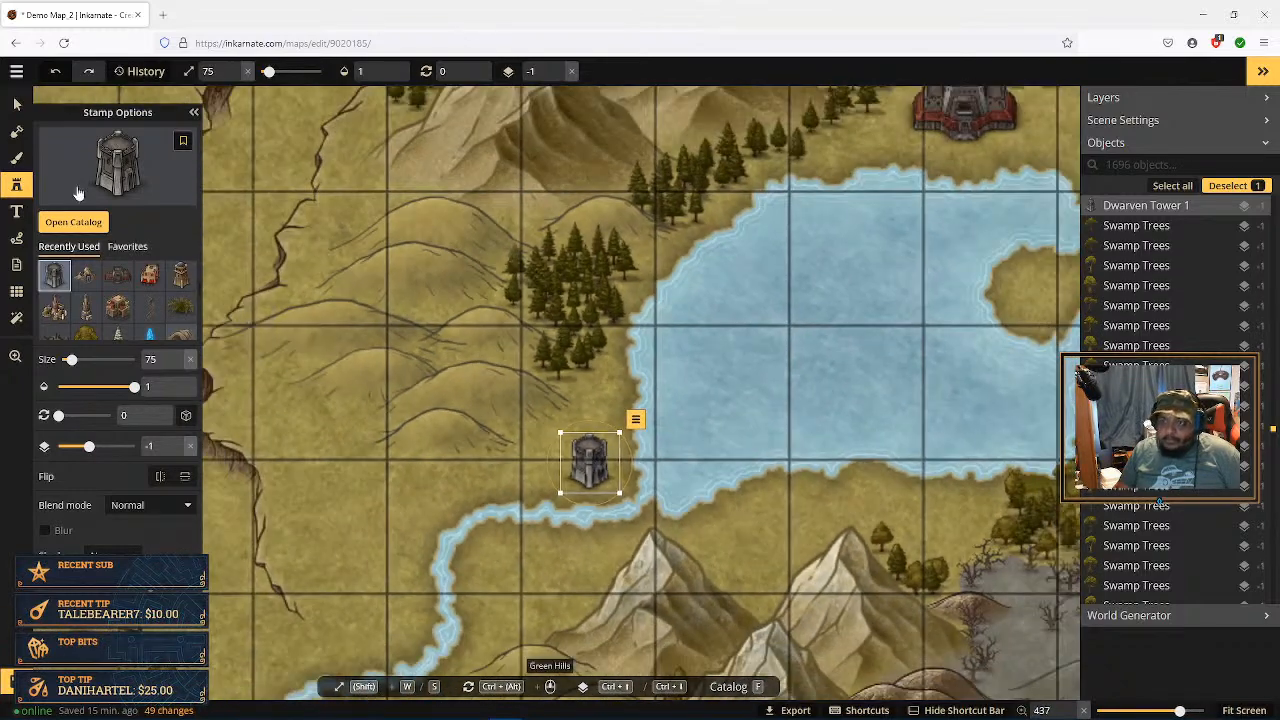
# Step: Select the human tower at the foot of the southern desert mountains to check its size and layer
pyautogui.click(17, 106)
pyautogui.press('space')
pyautogui.moveTo(641, 492); pyautogui.dragTo(706, 276)
pyautogui.scroll(-3, 672, 391)
pyautogui.moveTo(672, 438); pyautogui.dragTo(701, 210)
pyautogui.press('space')
pyautogui.moveTo(694, 515)
pyautogui.mouseDown()
pyautogui.moveTo(686, 214)
pyautogui.moveTo(700, 382)
pyautogui.moveTo(699, 345)
pyautogui.mouseUp()
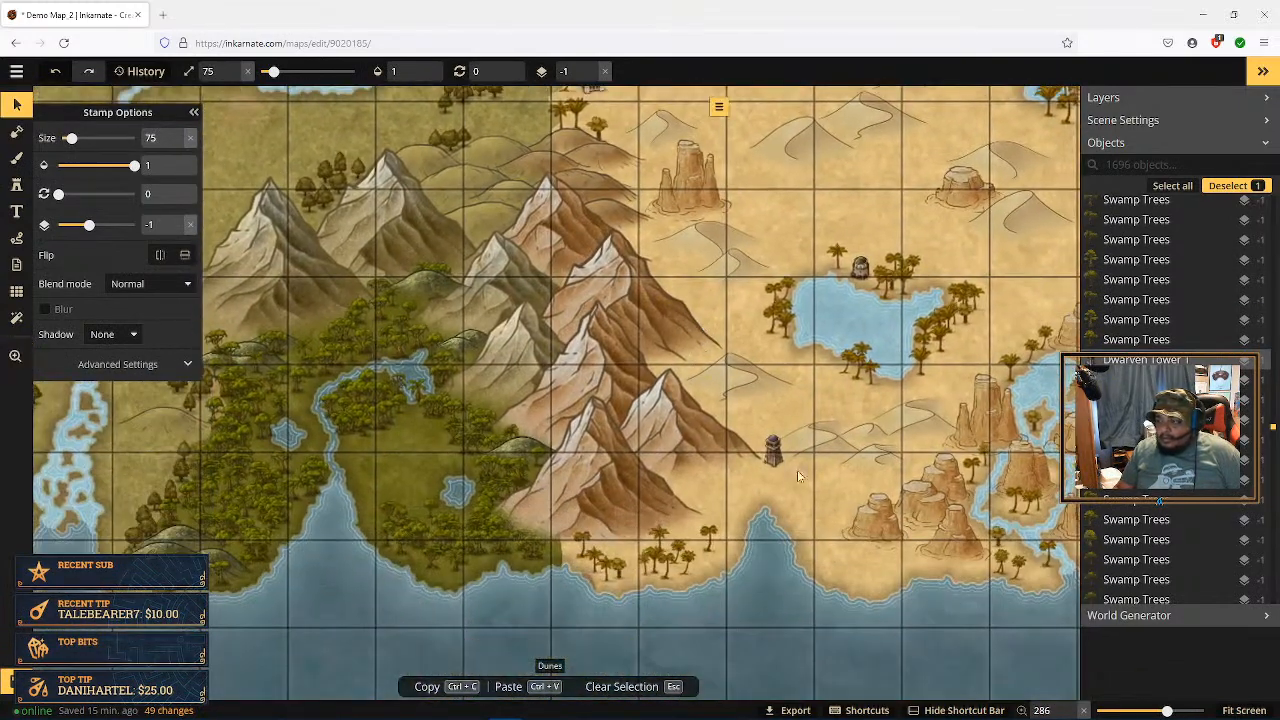
pyautogui.click(772, 452)
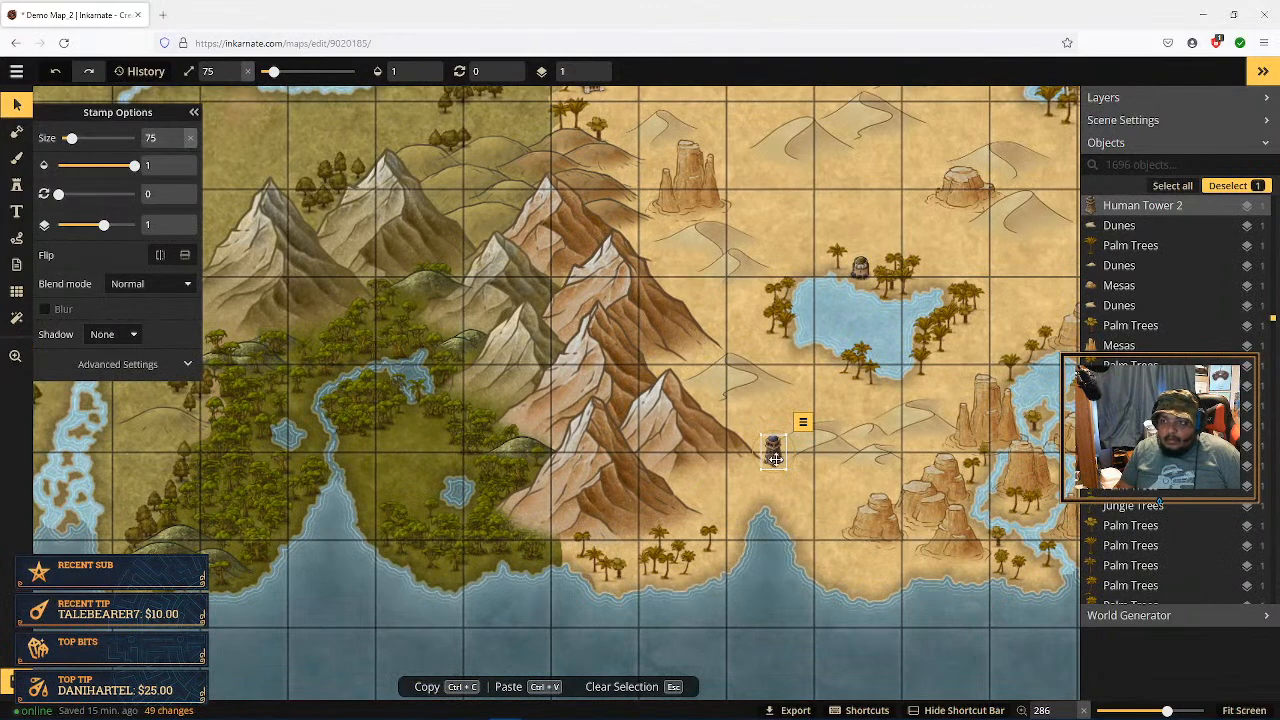
# Step: Return to the dwarven tower beside the lake and select it to compare its size and layer
pyautogui.moveTo(668, 234)
pyautogui.mouseDown()
pyautogui.moveTo(660, 363)
pyautogui.moveTo(677, 586)
pyautogui.moveTo(674, 341)
pyautogui.moveTo(666, 521)
pyautogui.mouseUp()
pyautogui.click(662, 288)
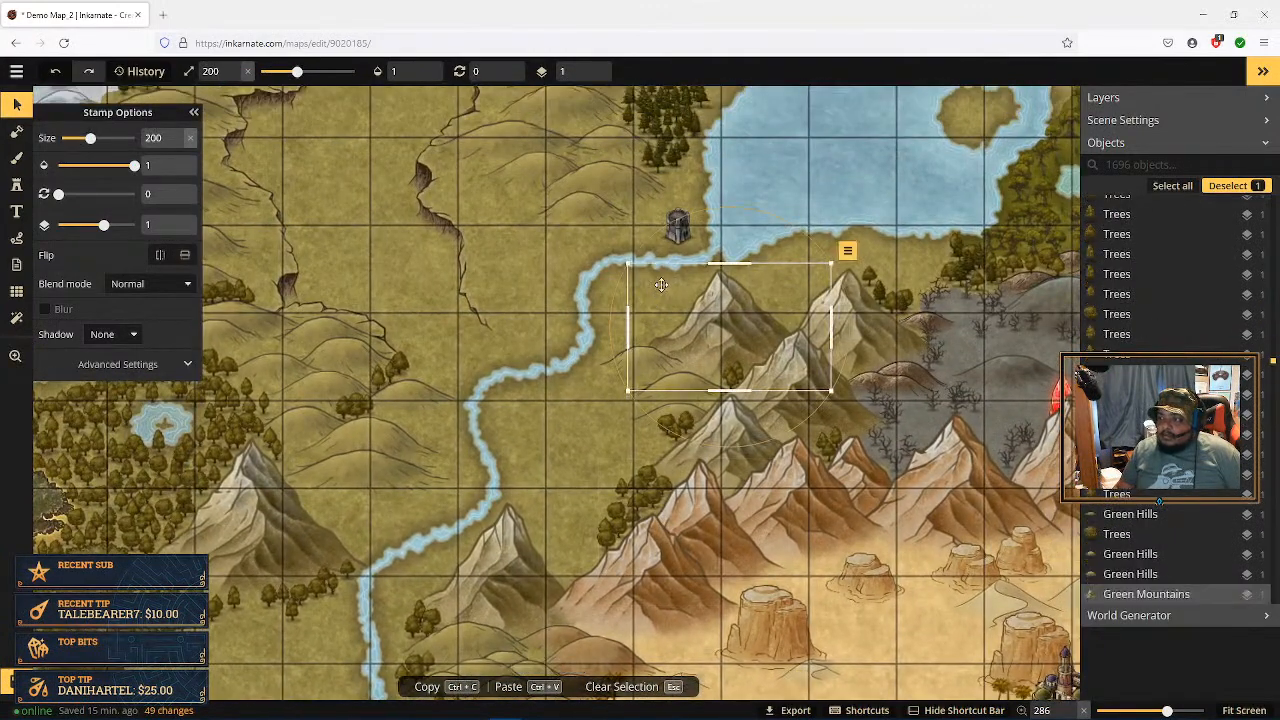
pyautogui.press('Escape')
pyautogui.moveTo(748, 210); pyautogui.dragTo(678, 263)
pyautogui.click(608, 286)
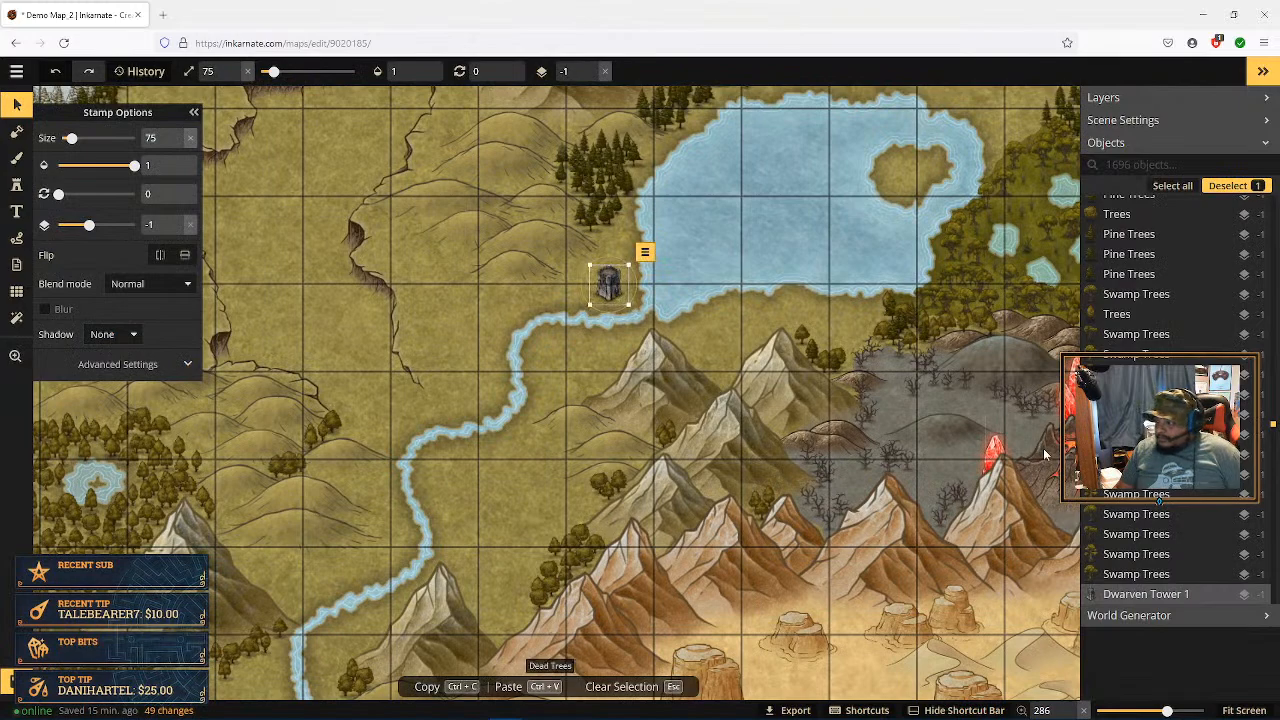
# Step: Save the map and clear the dwarven tower selection
pyautogui.click(1242, 710)
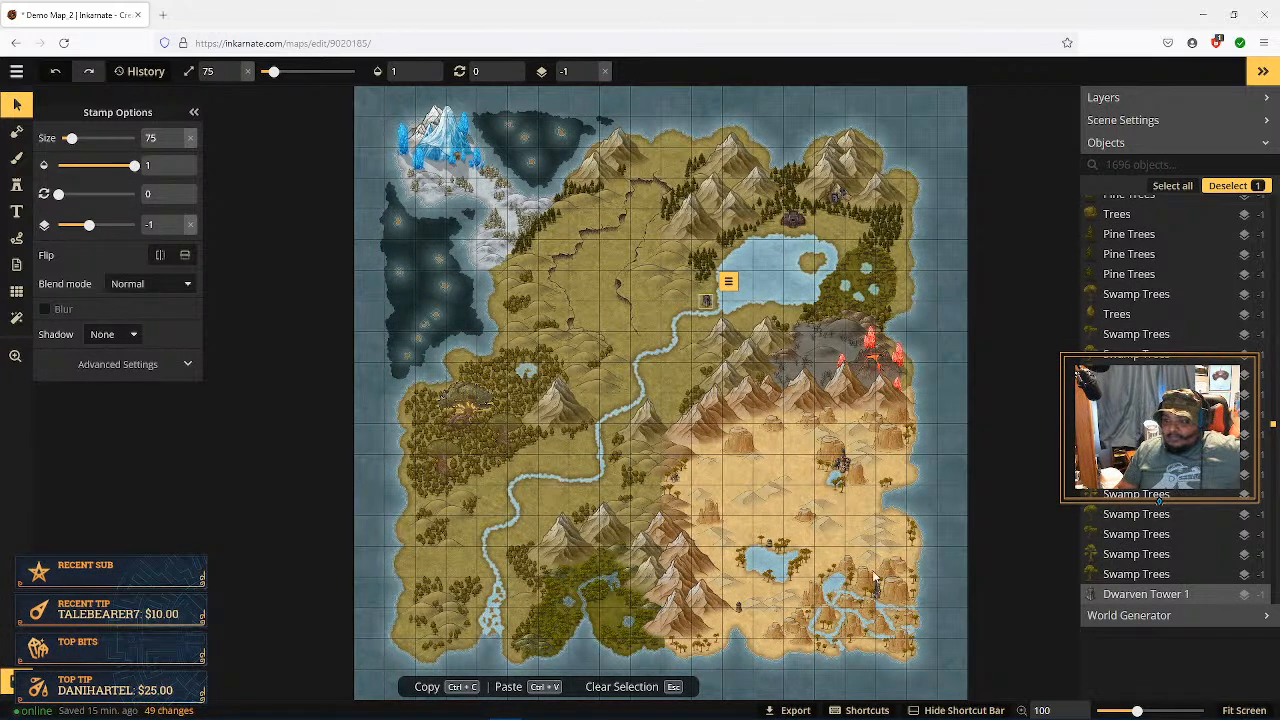
pyautogui.hotkey('ctrl', 's')
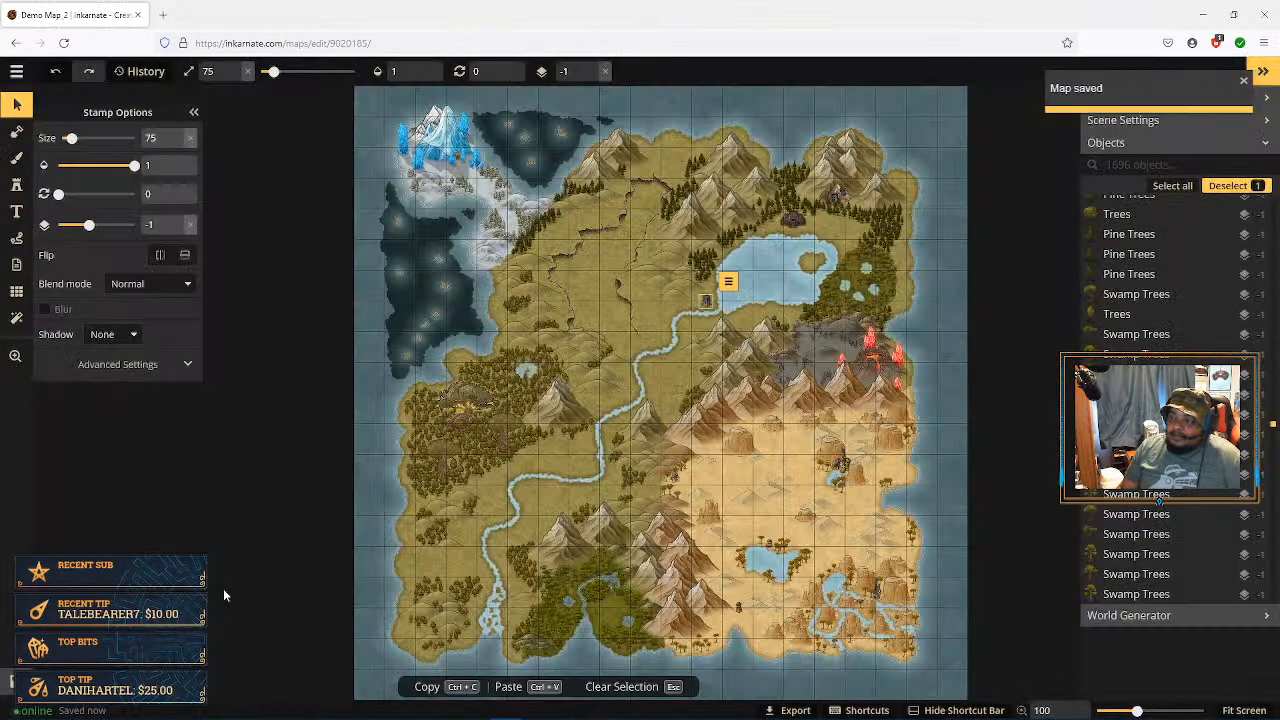
pyautogui.click(262, 519)
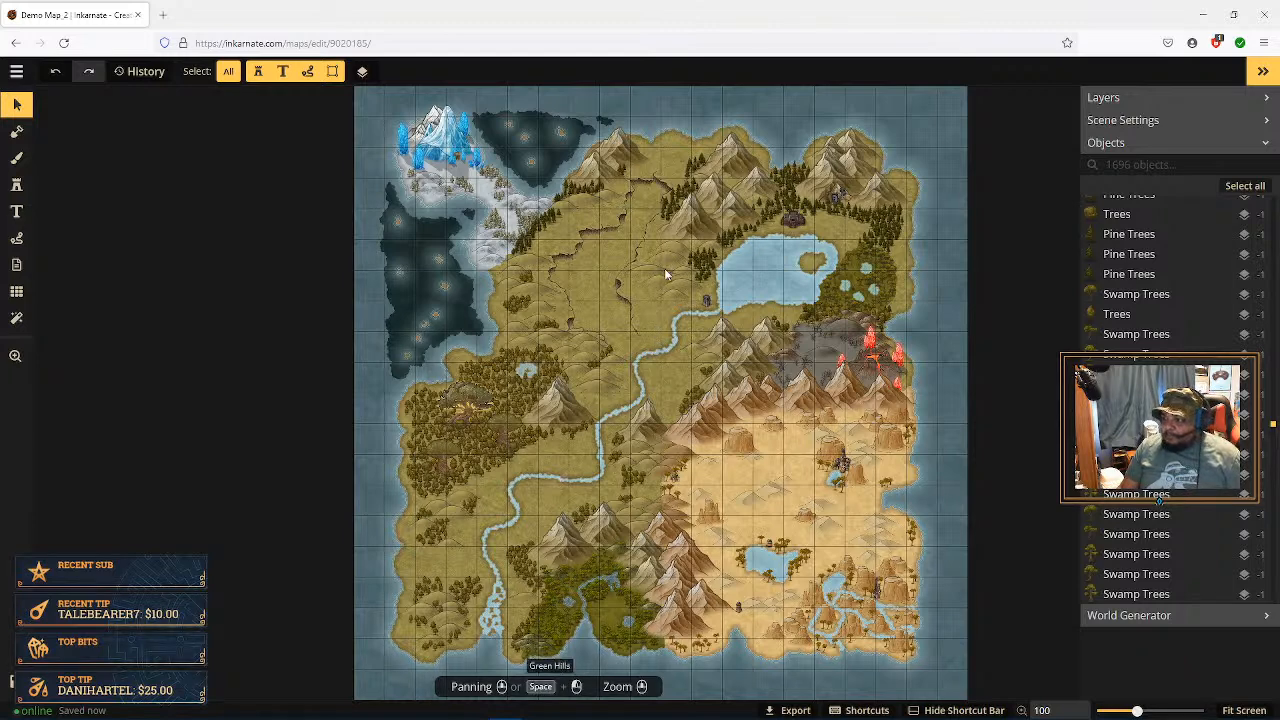
pyautogui.scroll(10, 895, 279)
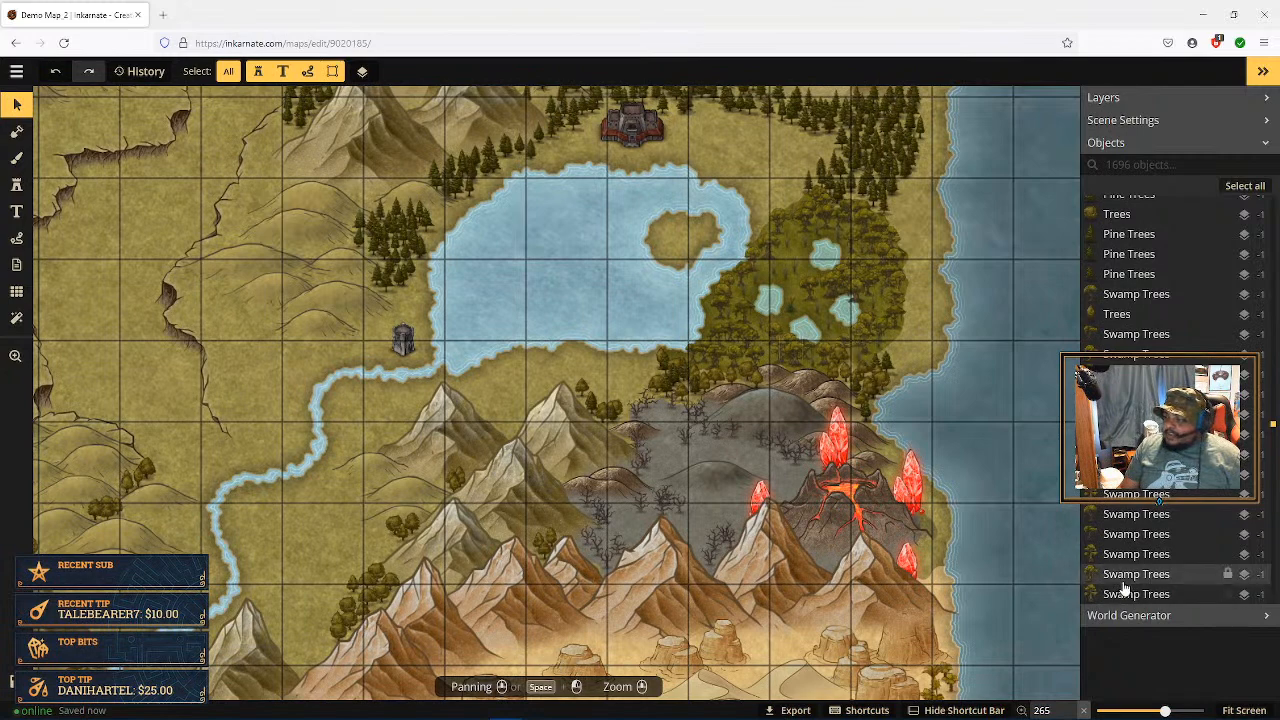
pyautogui.click(1244, 710)
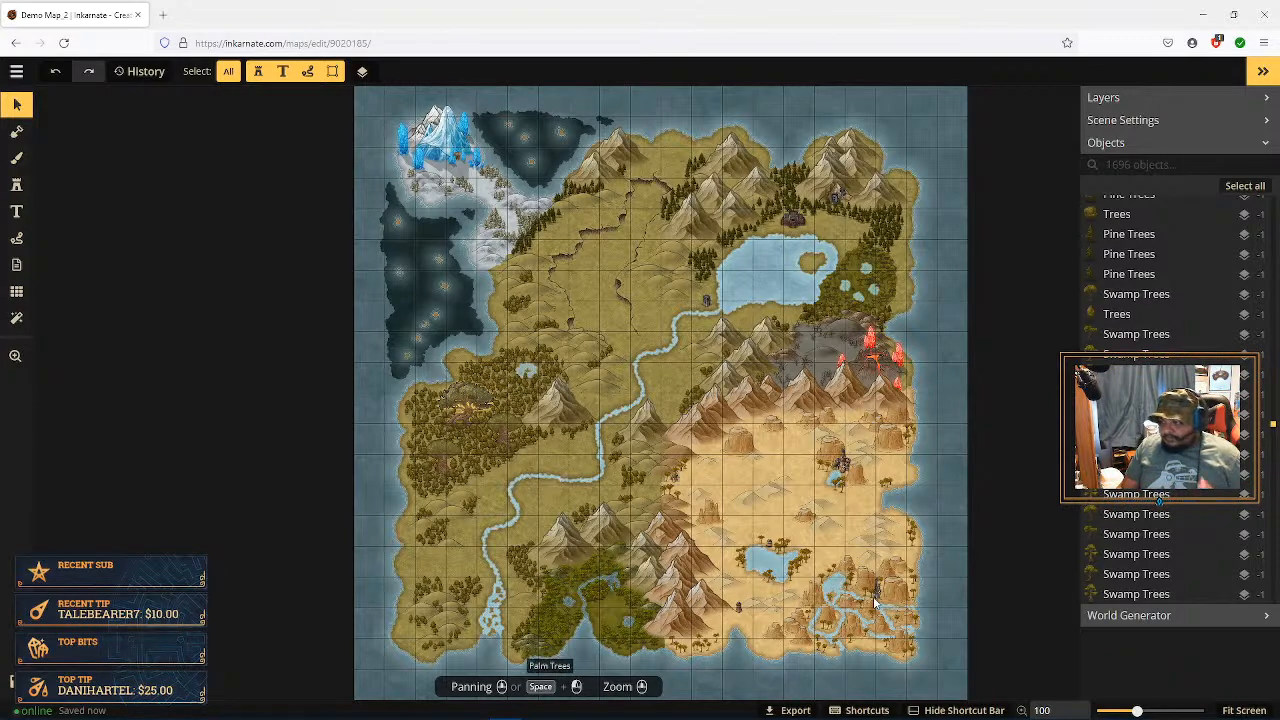
pyautogui.scroll(6, 877, 587)
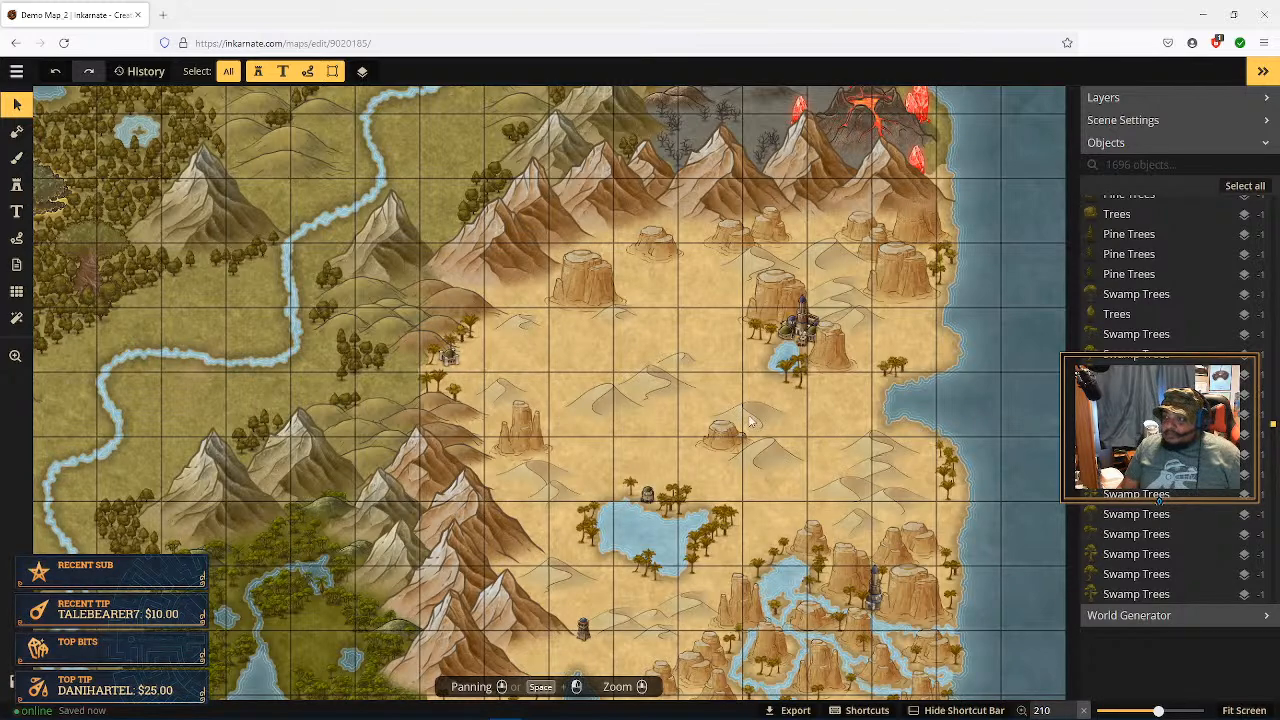
pyautogui.scroll(-3, 650, 420)
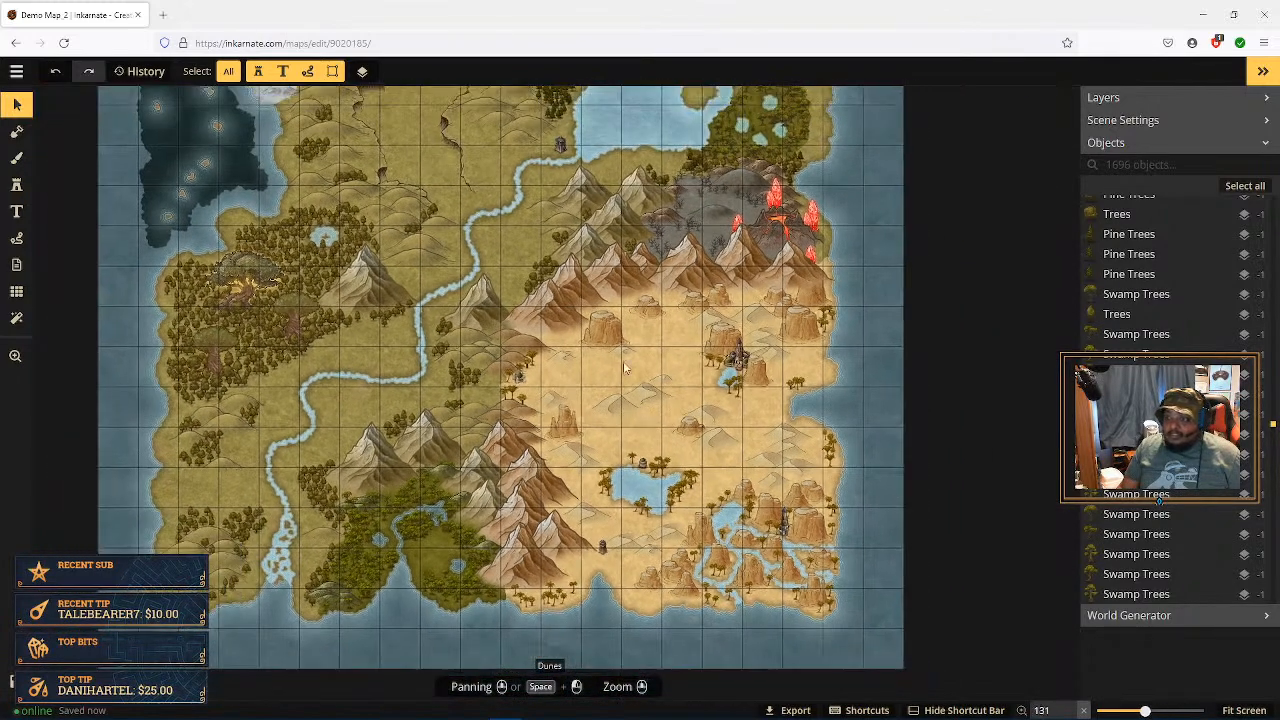
pyautogui.click(1244, 710)
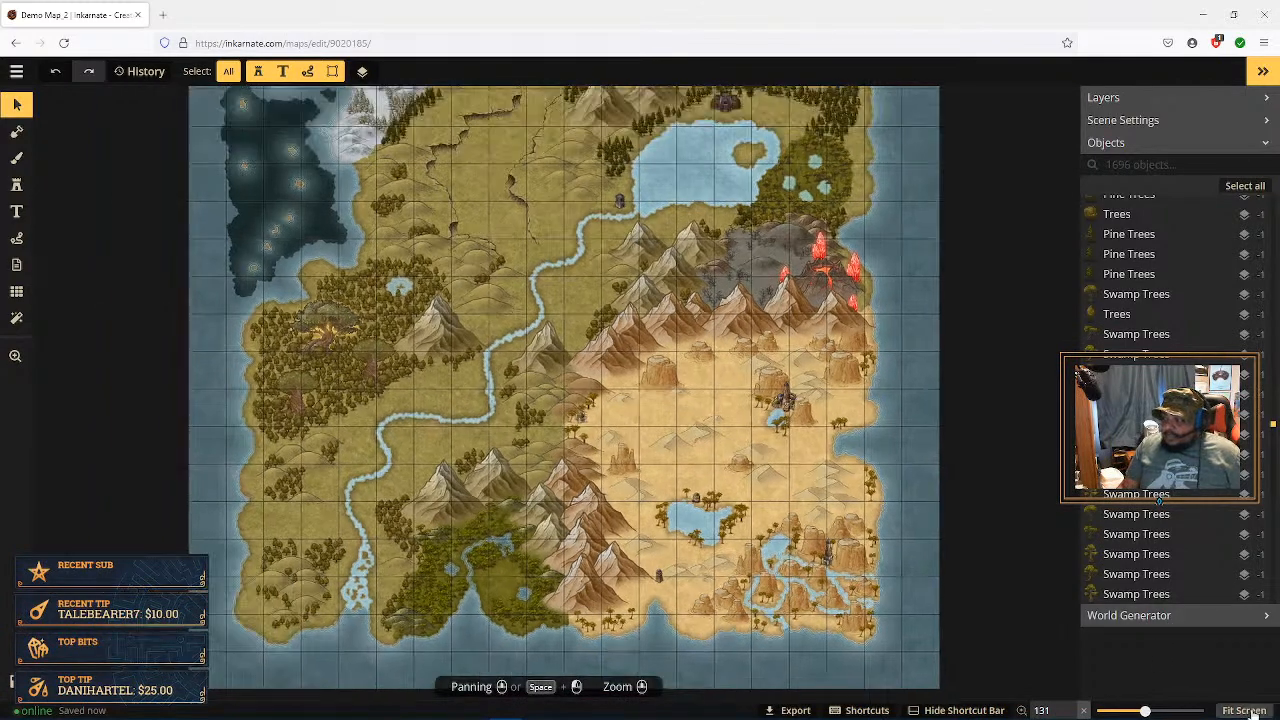